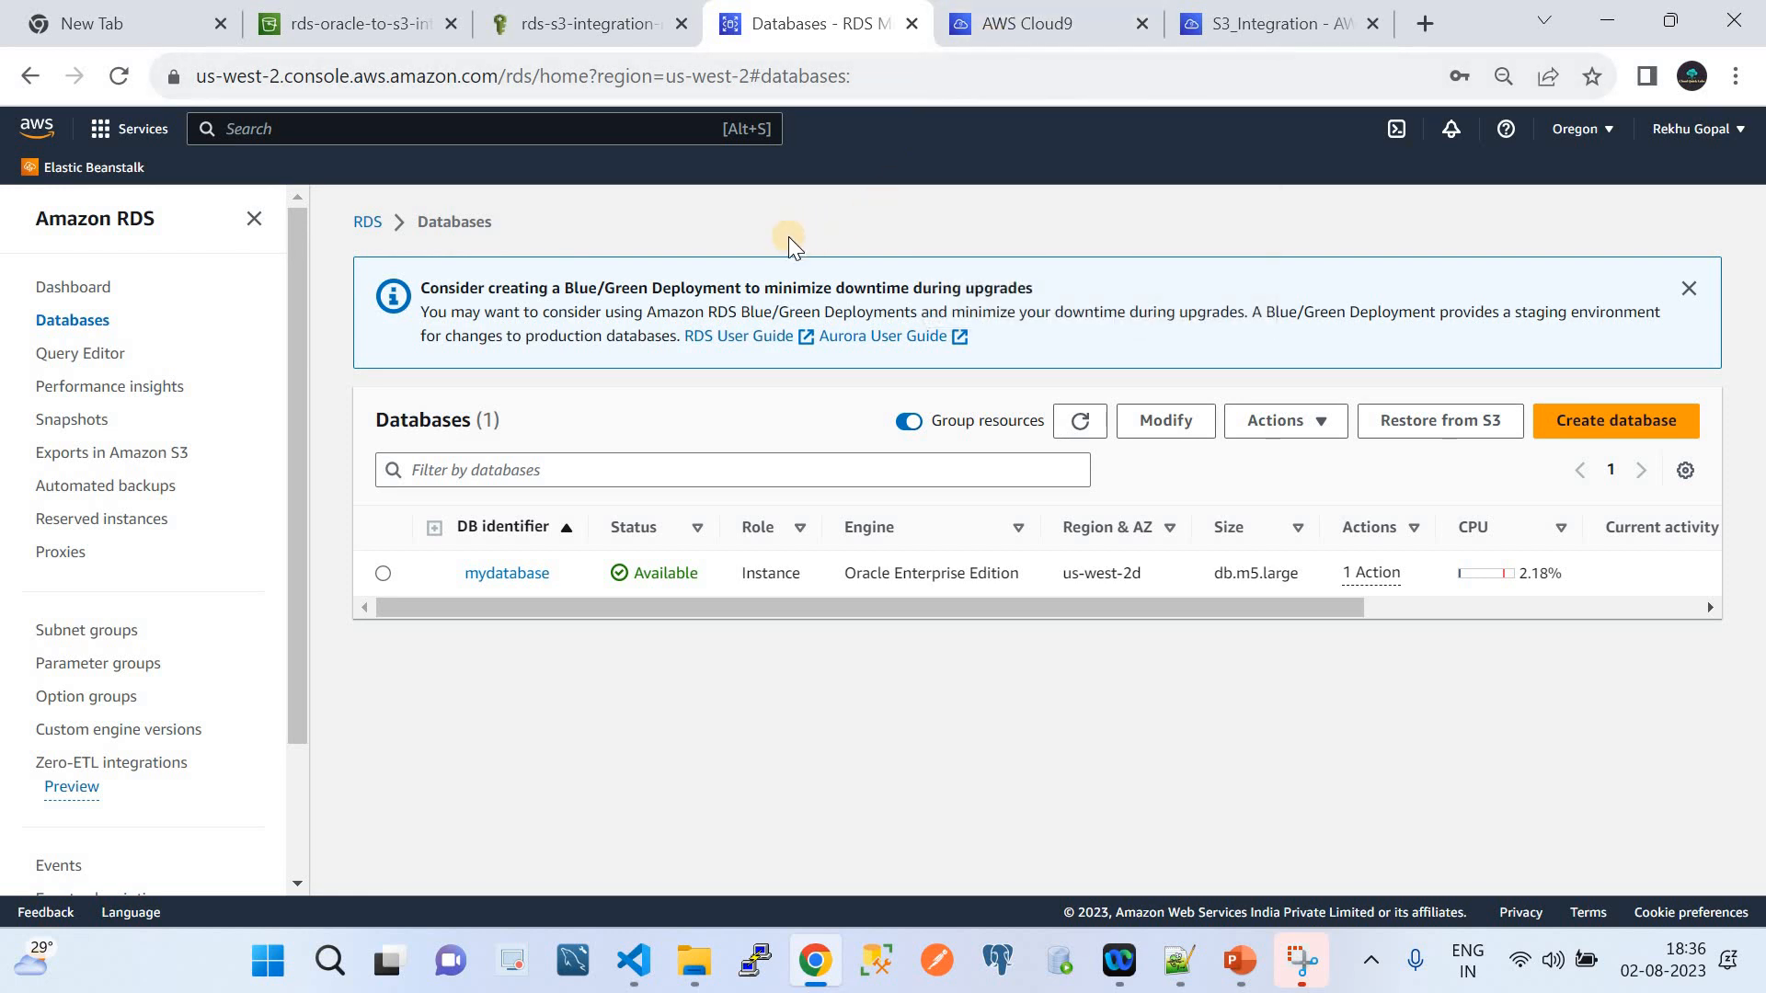
Review the RDS databases and the S3_Integration Cloud9 environment, ending on the bucket holding HR.dmp
{"action": "left_click", "coordinate": [324, 33]}
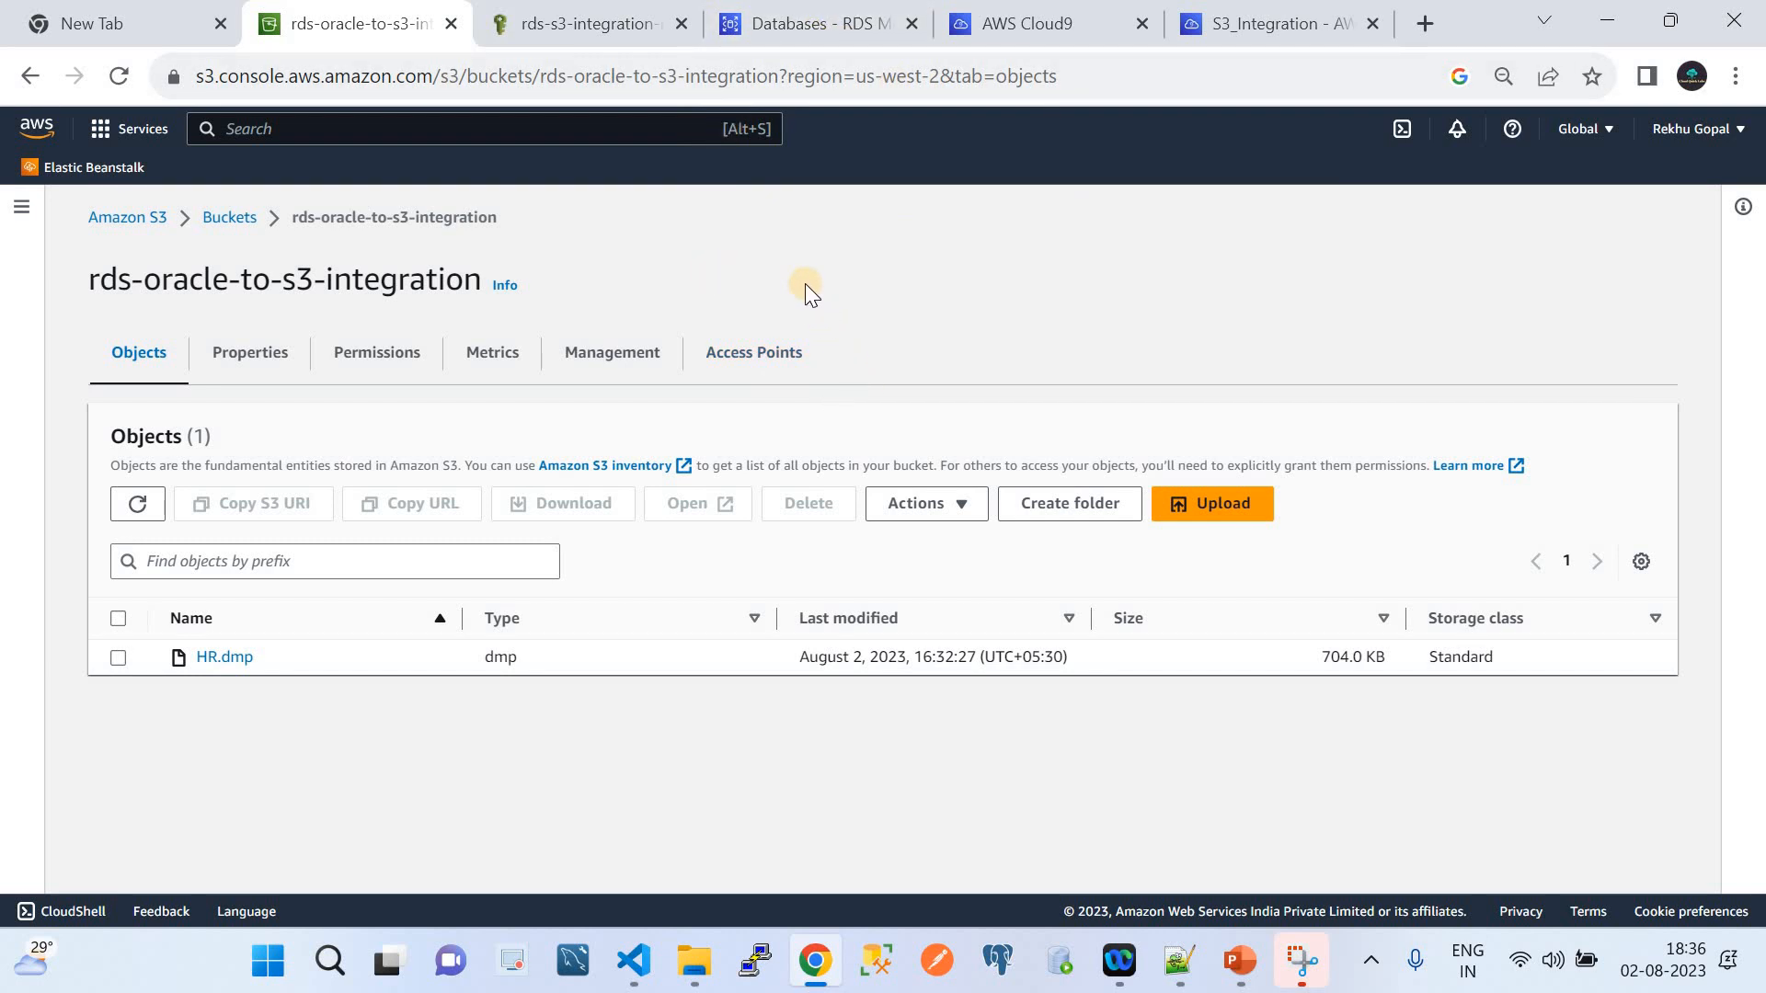
{"action": "left_click", "coordinate": [790, 23]}
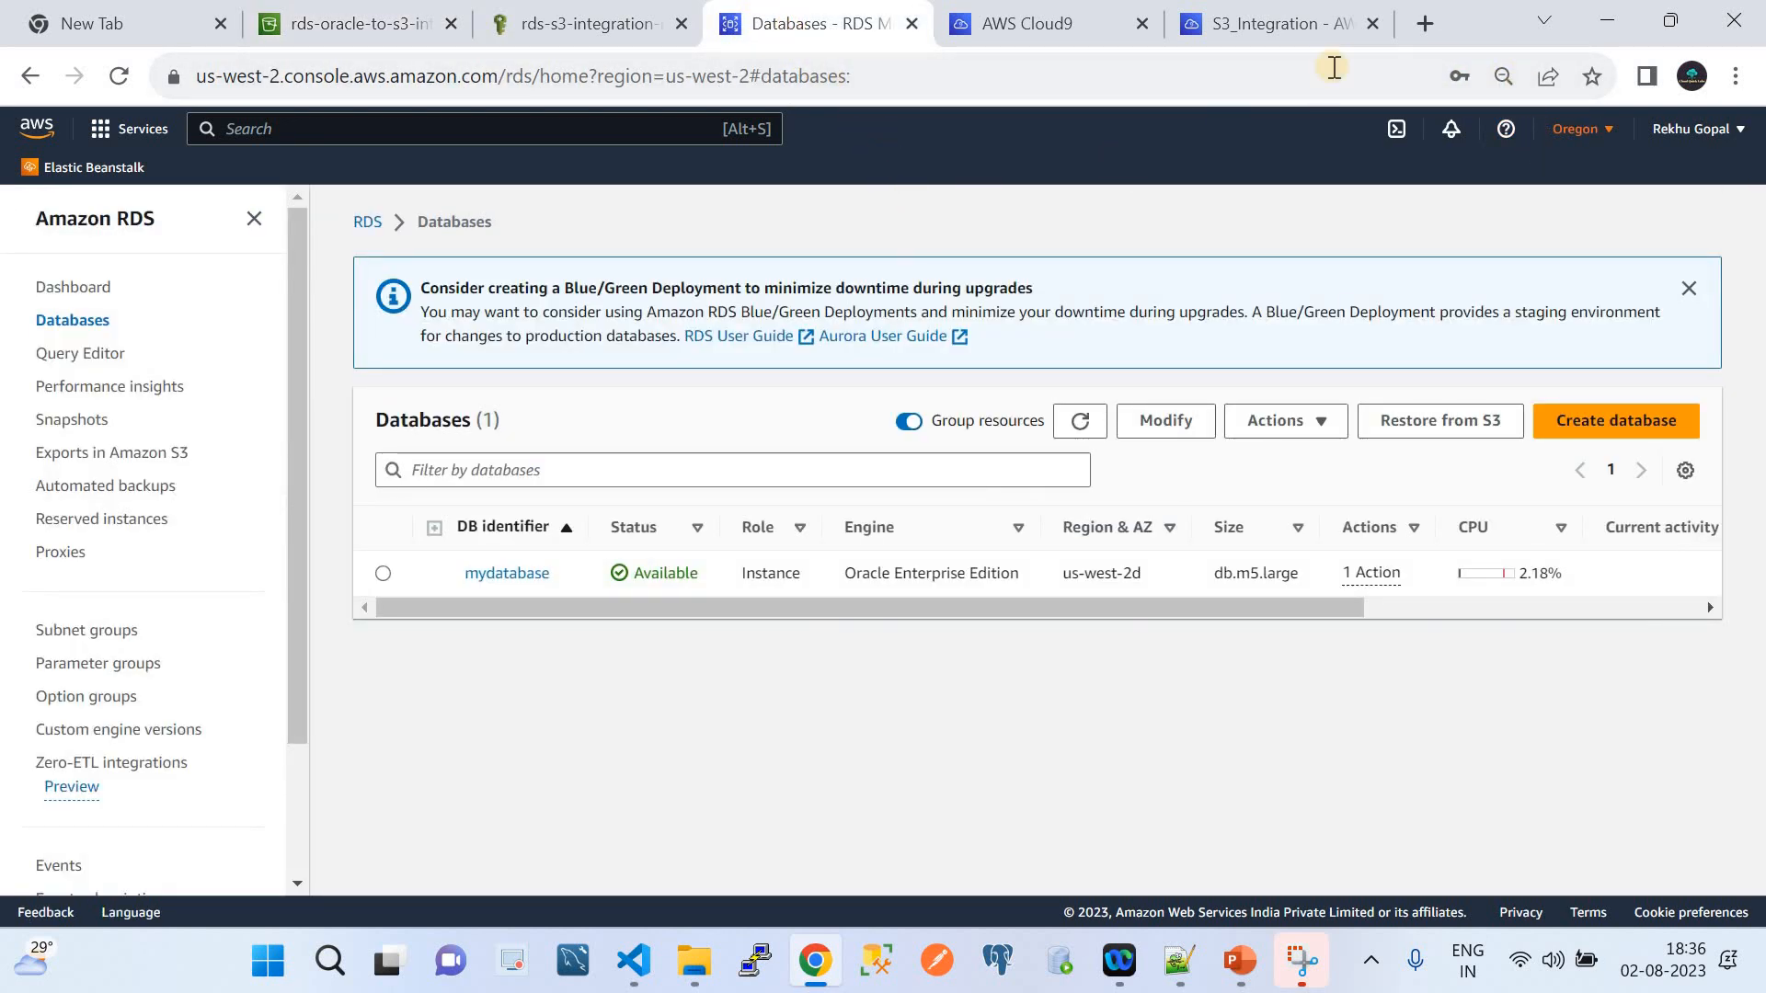
{"action": "left_click", "coordinate": [1046, 15]}
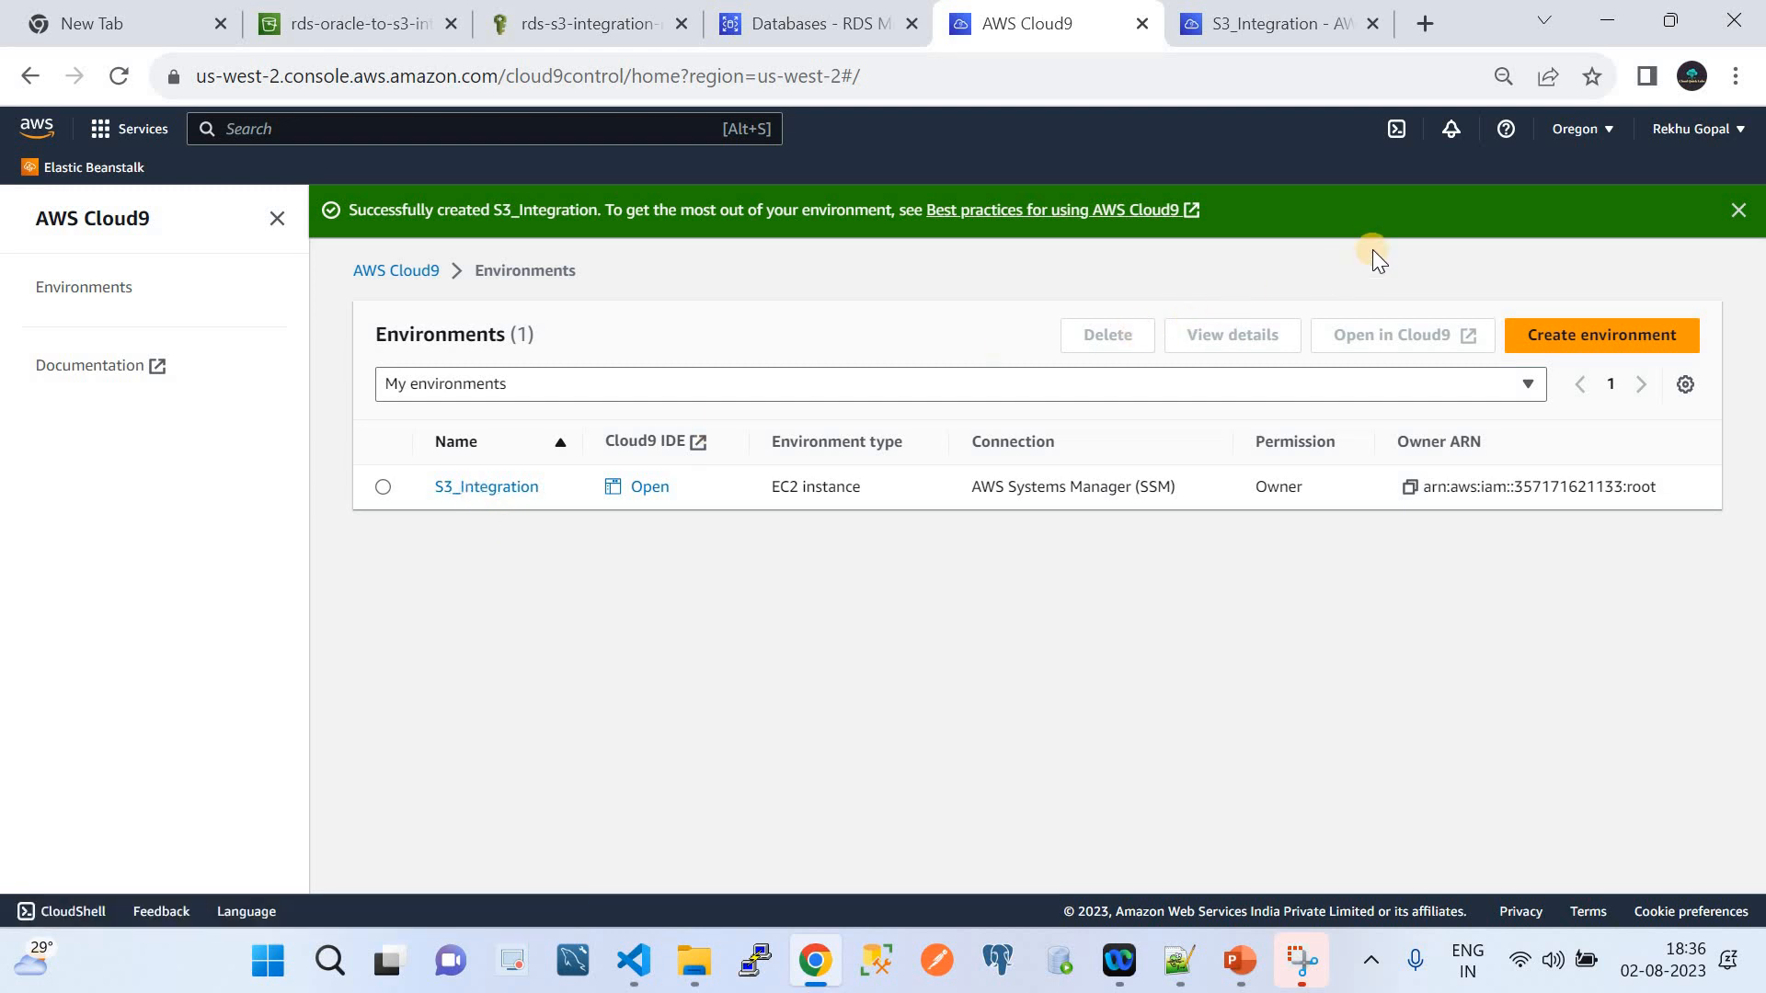
{"action": "left_click", "coordinate": [368, 38]}
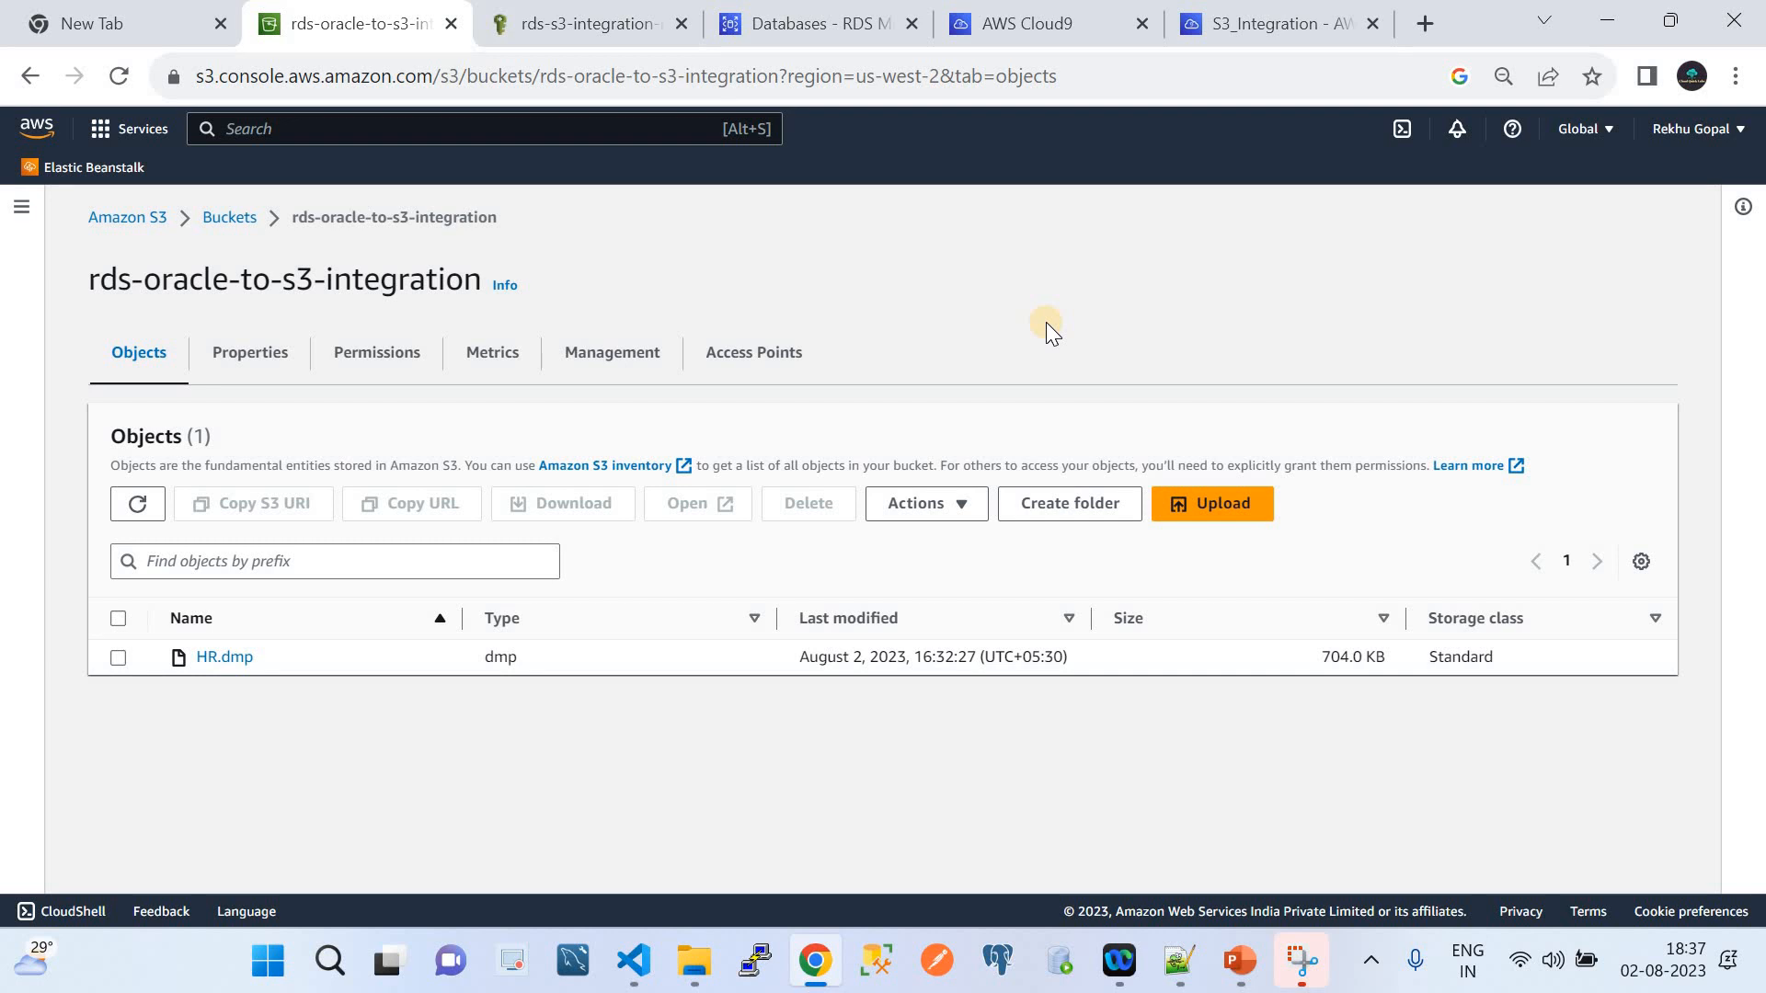
Reopen rds-oracle-to-s3-integration from the Buckets list, then move to the rds-s3-integration-role page
{"action": "left_click", "coordinate": [218, 224]}
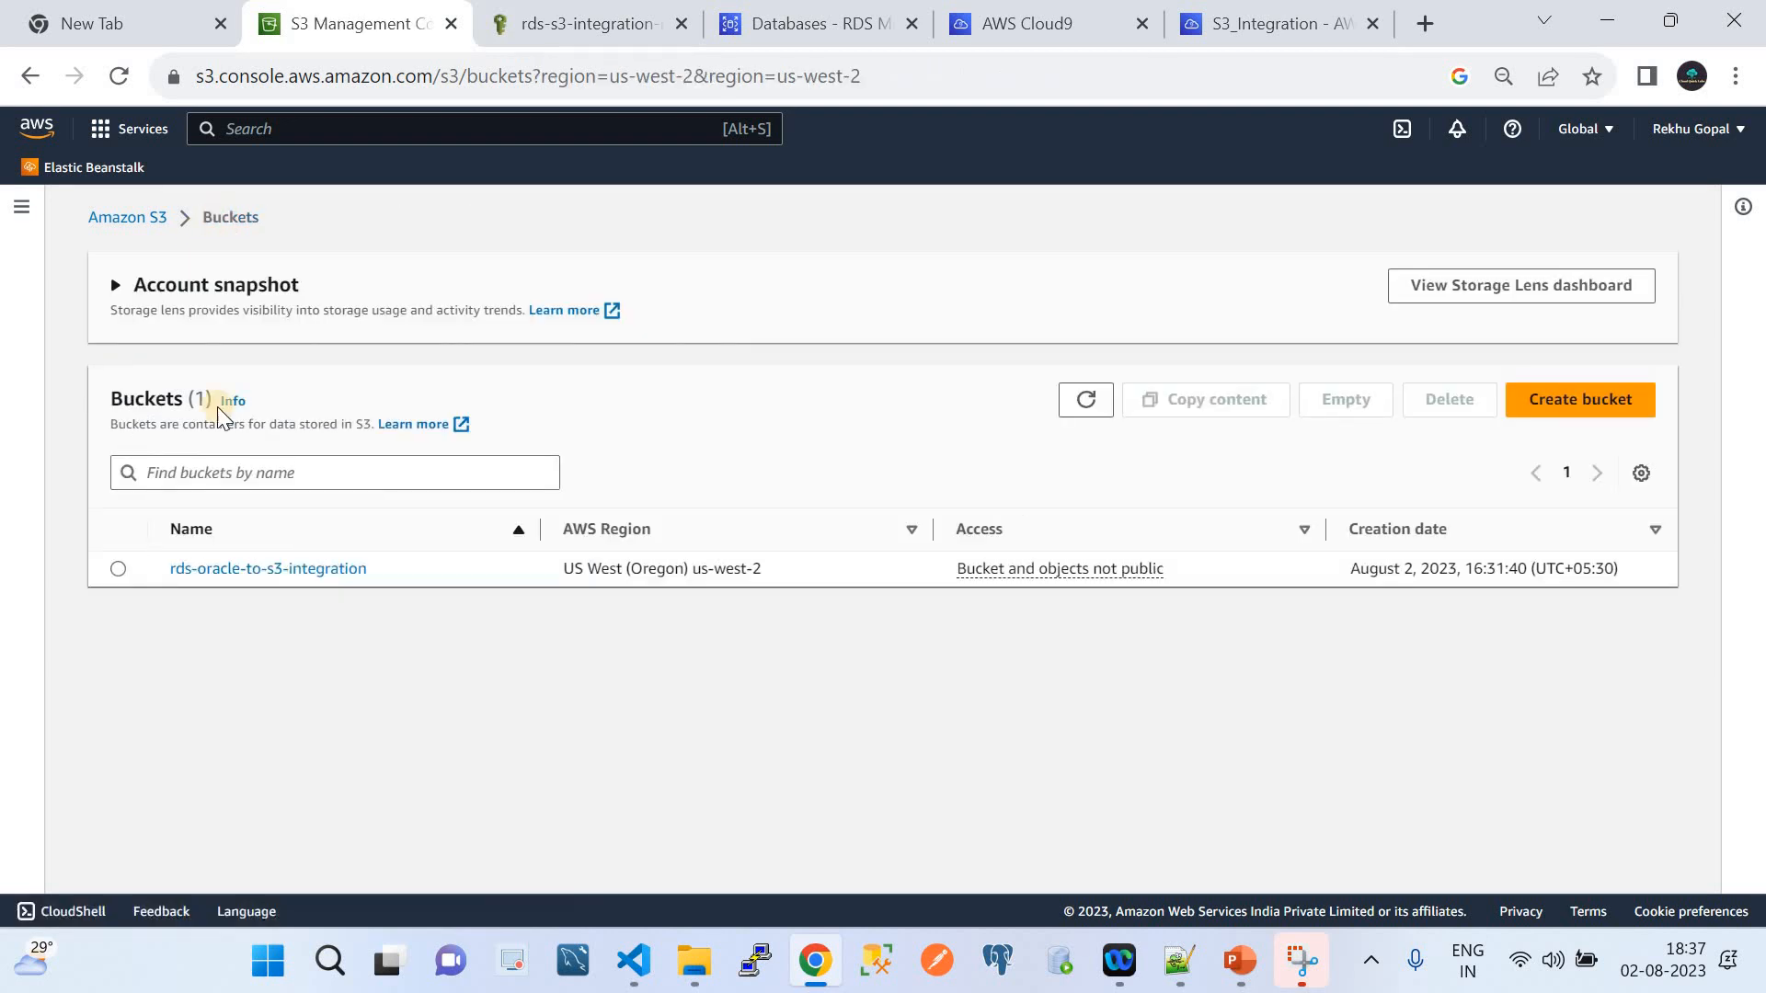
{"action": "left_click", "coordinate": [329, 570]}
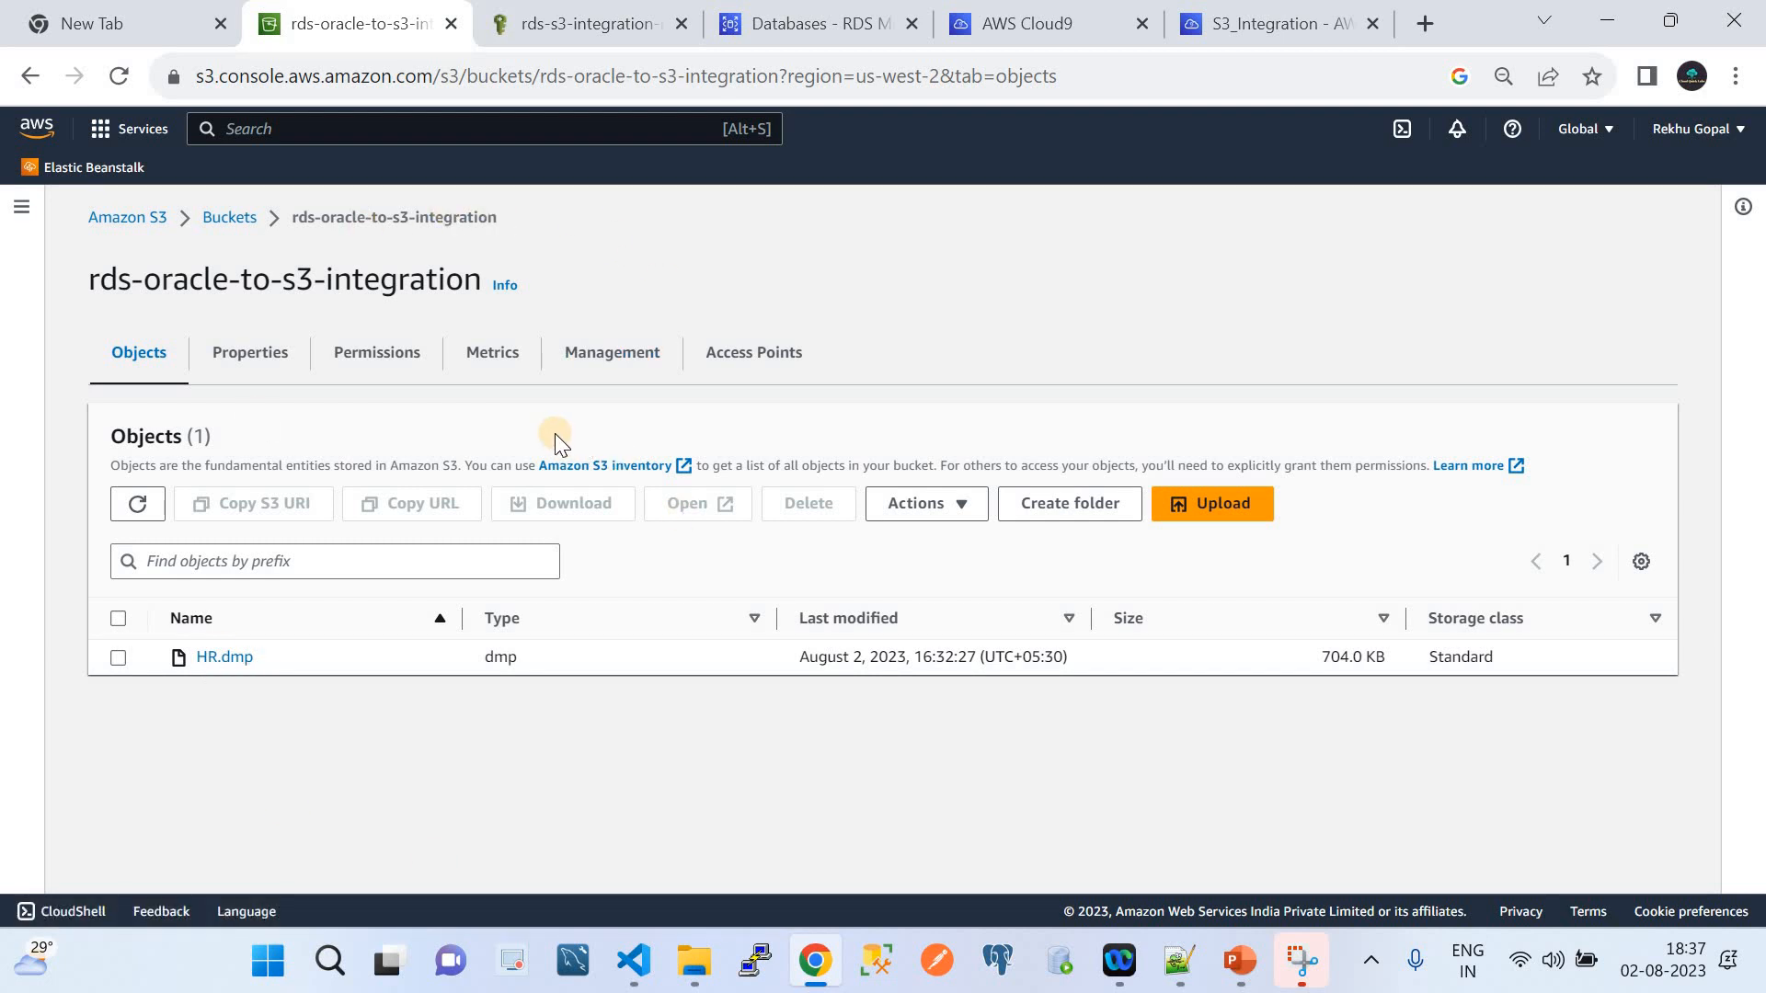
{"action": "left_click", "coordinate": [566, 18]}
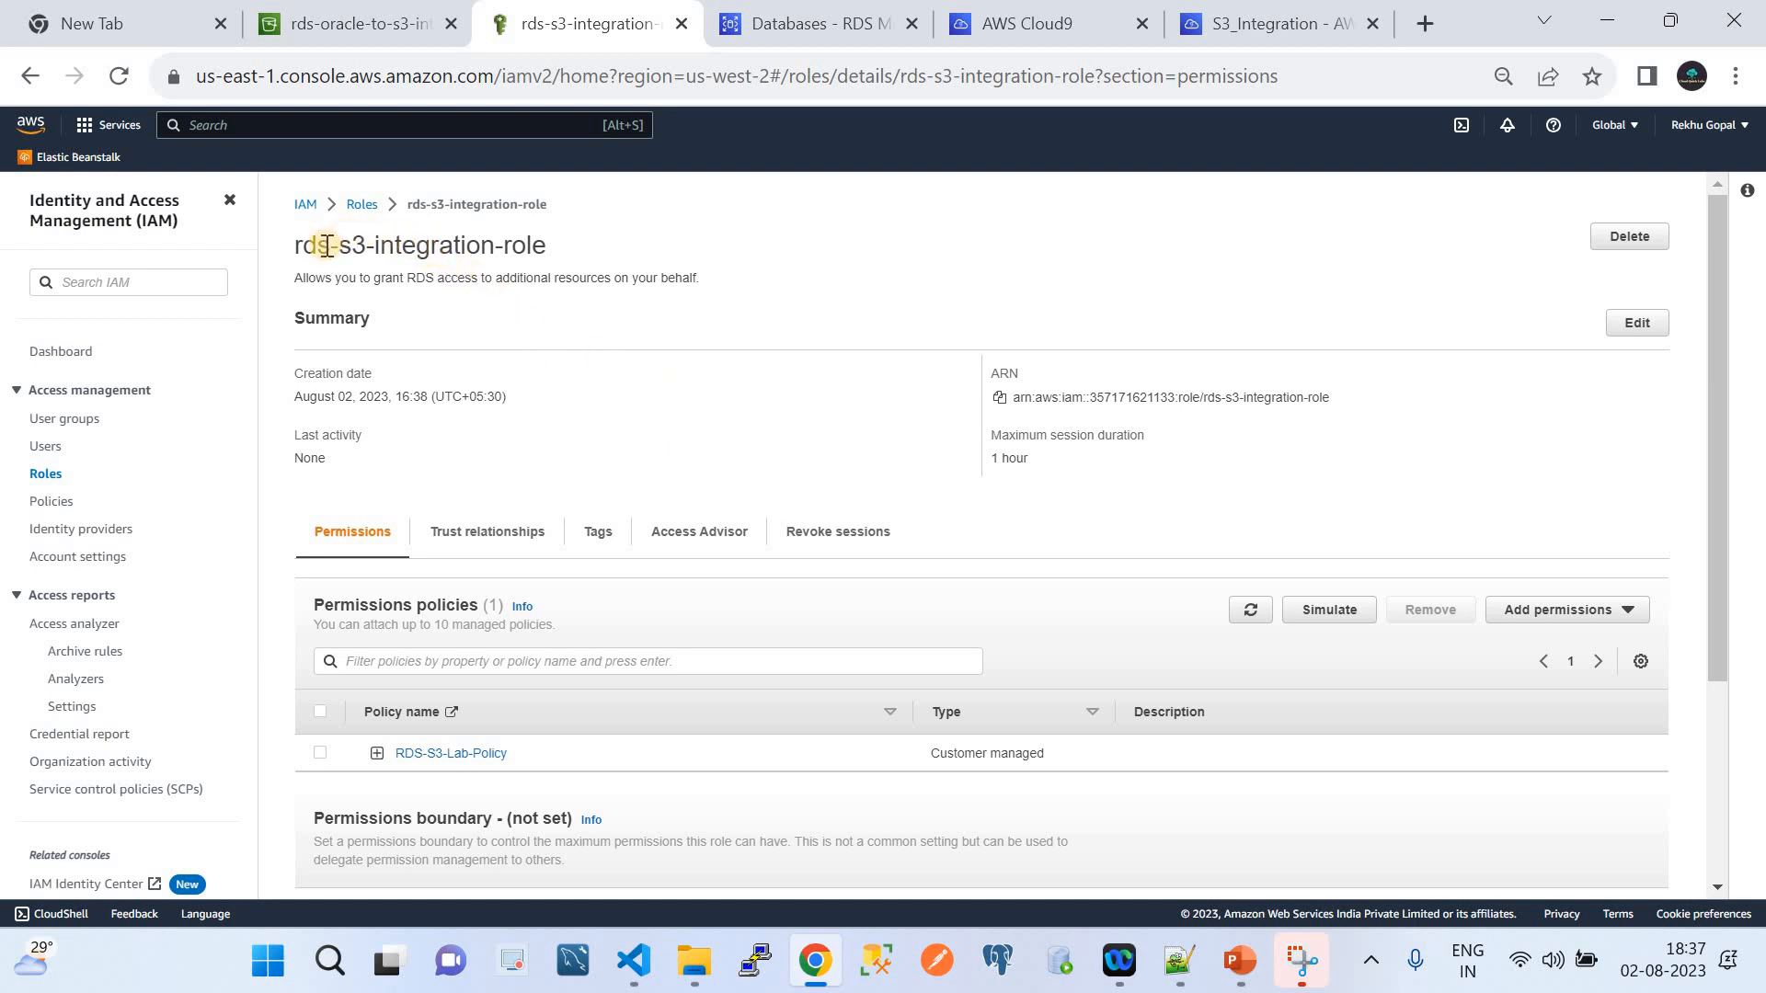
Expand RDS-S3-Lab-Policy's JSON and highlight its statement block and s3:PutObject permission
{"action": "left_click_drag", "start_coordinate": [294, 243], "coordinate": [572, 237]}
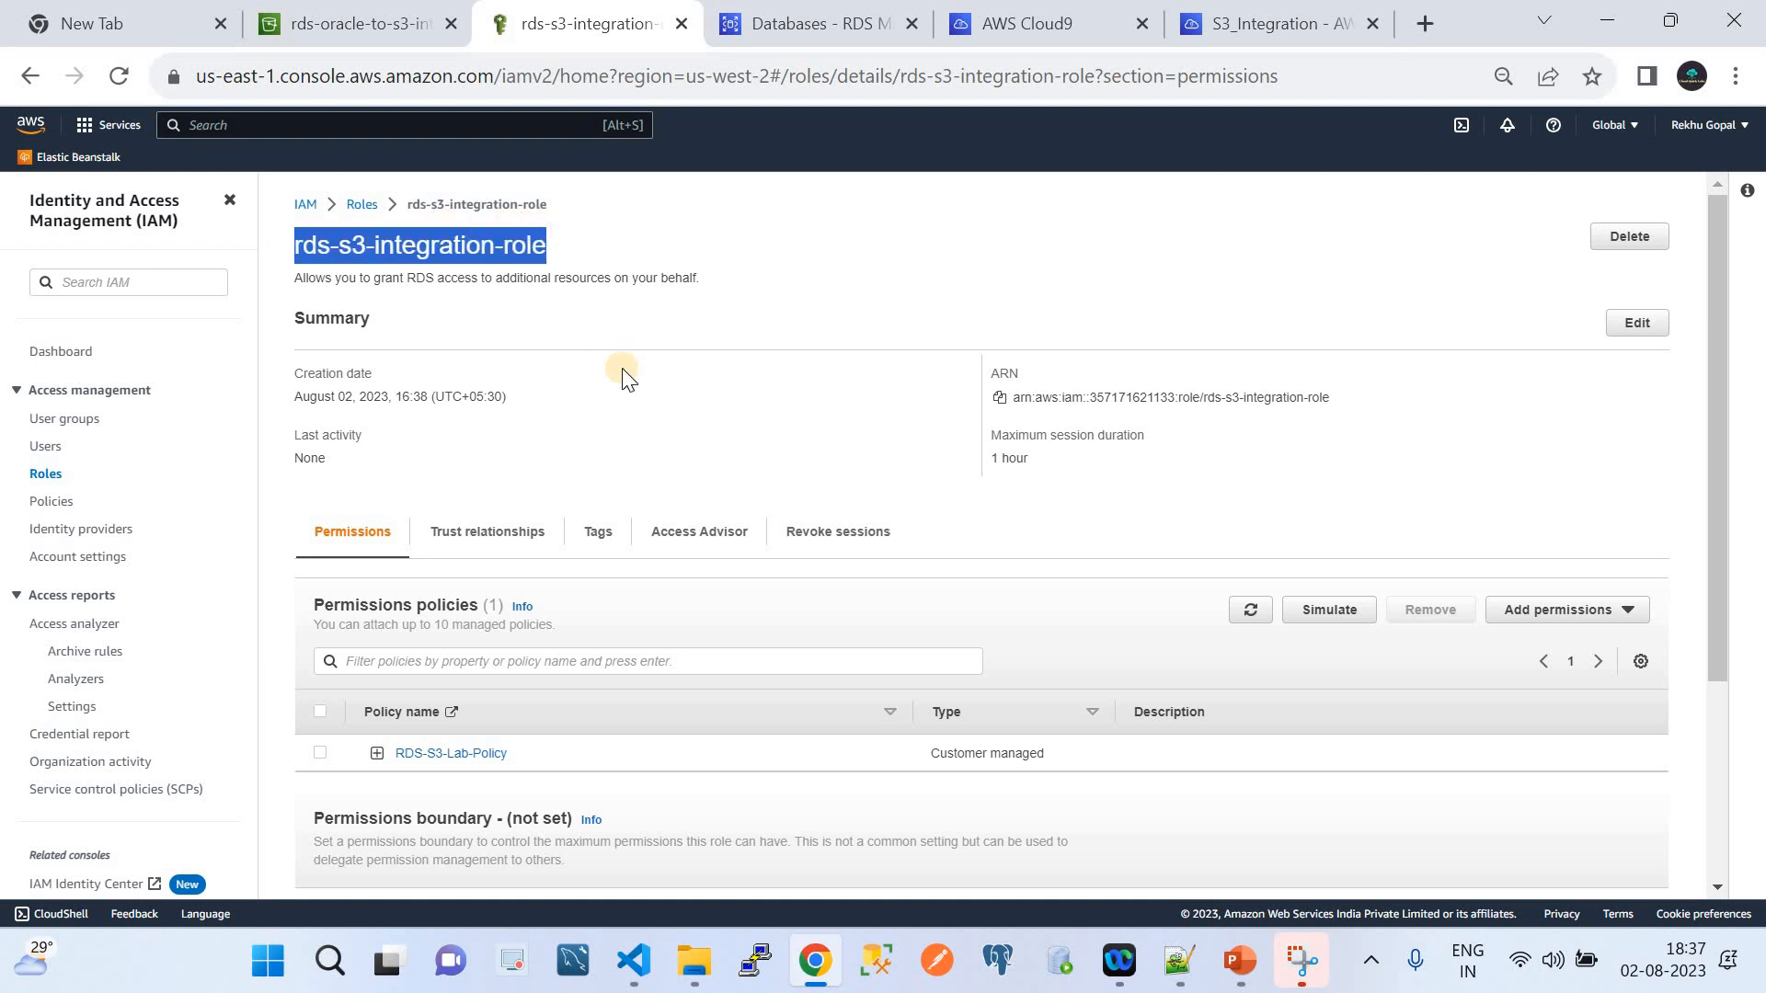
{"action": "scroll", "coordinate": [621, 373], "scroll_direction": "down", "scroll_amount": 2}
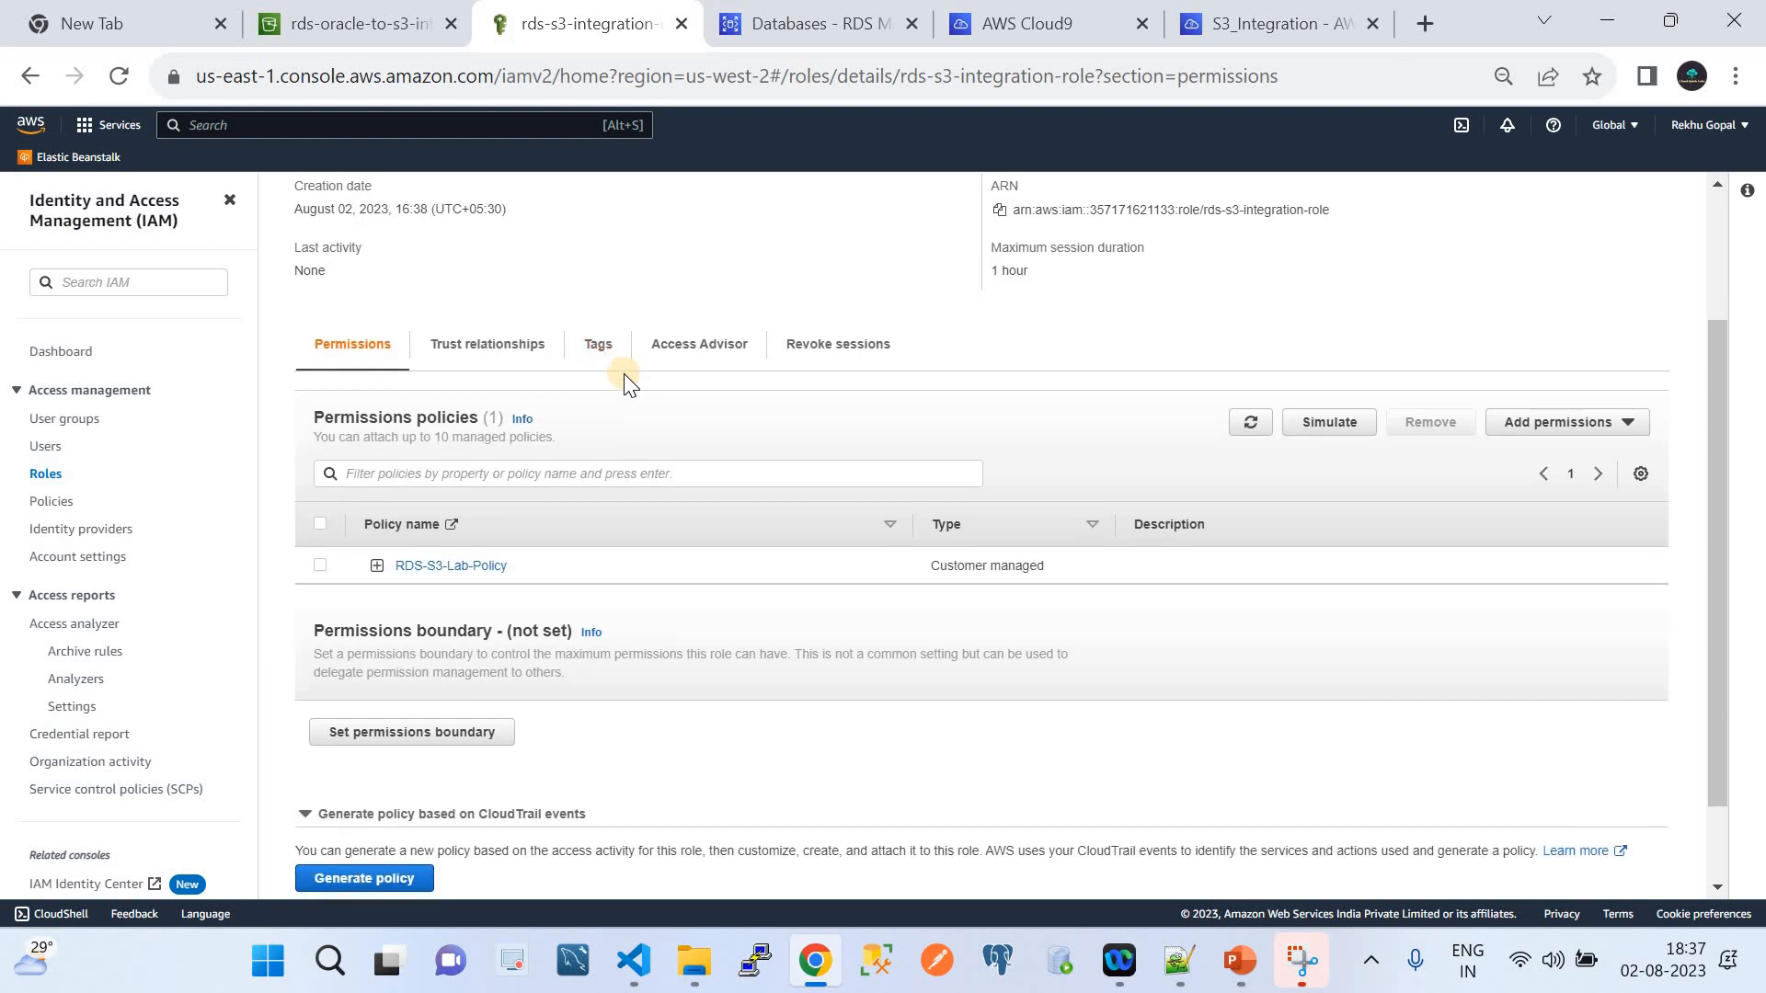
{"action": "left_click", "coordinate": [377, 565]}
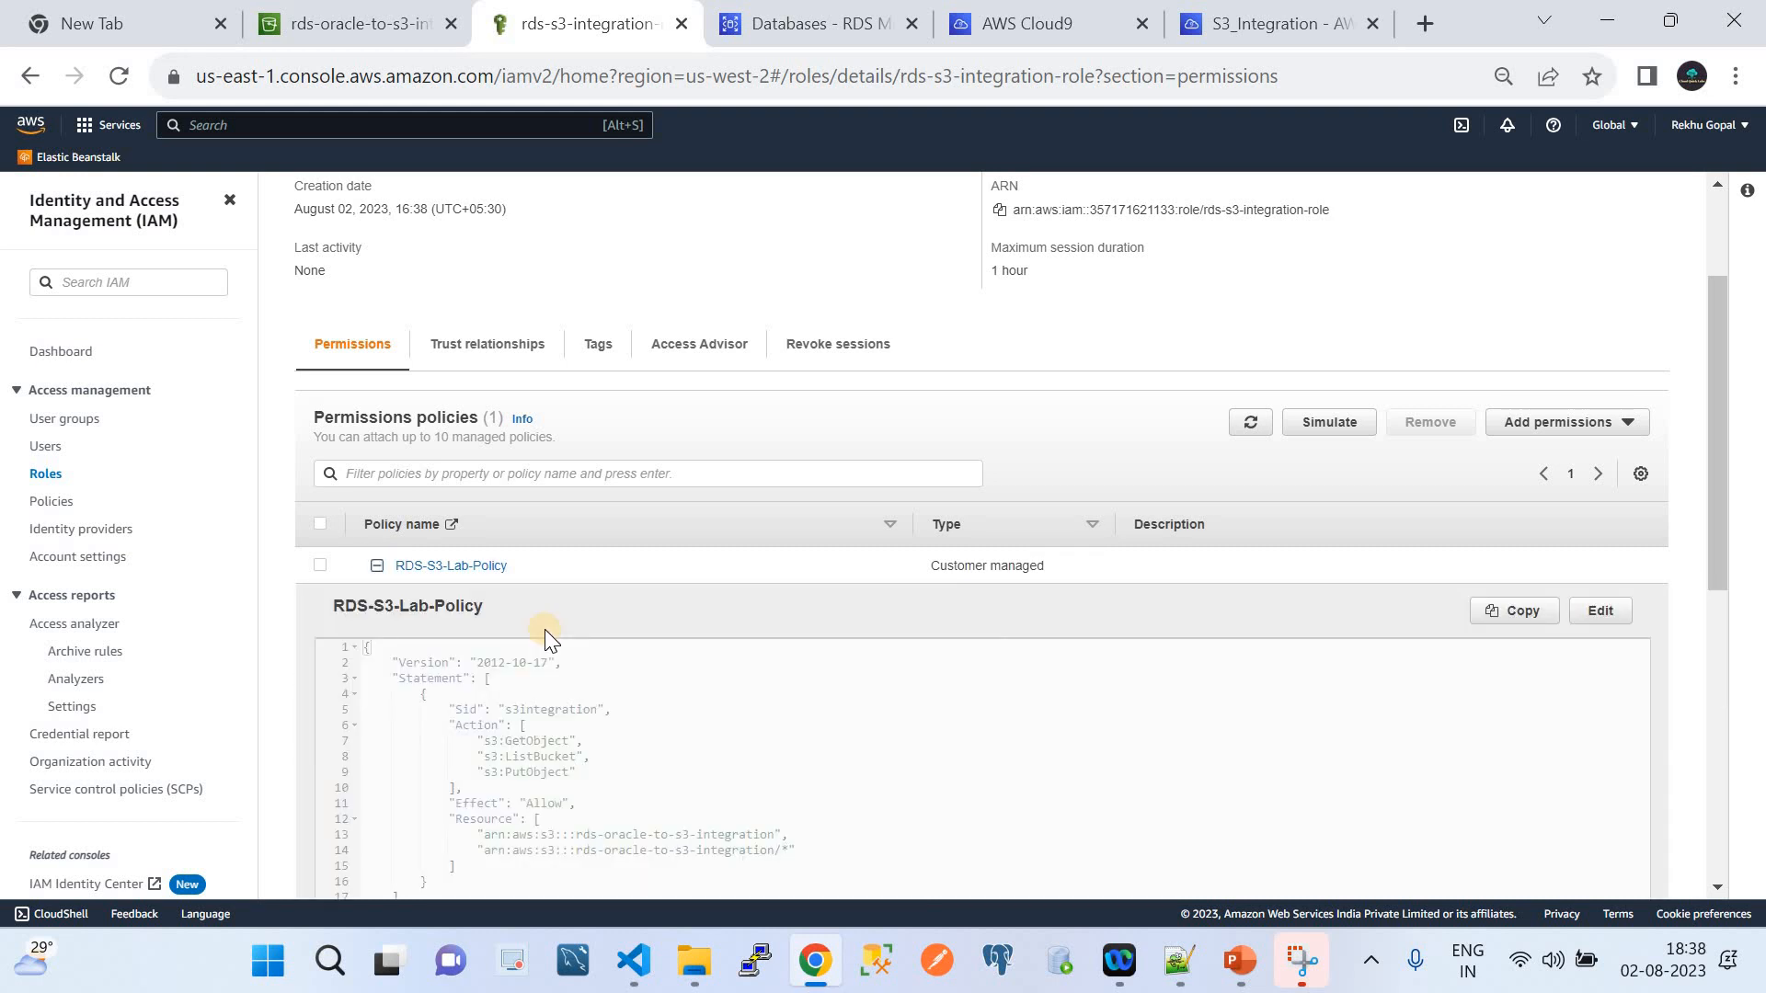
{"action": "scroll", "coordinate": [646, 696], "scroll_direction": "down", "scroll_amount": 2}
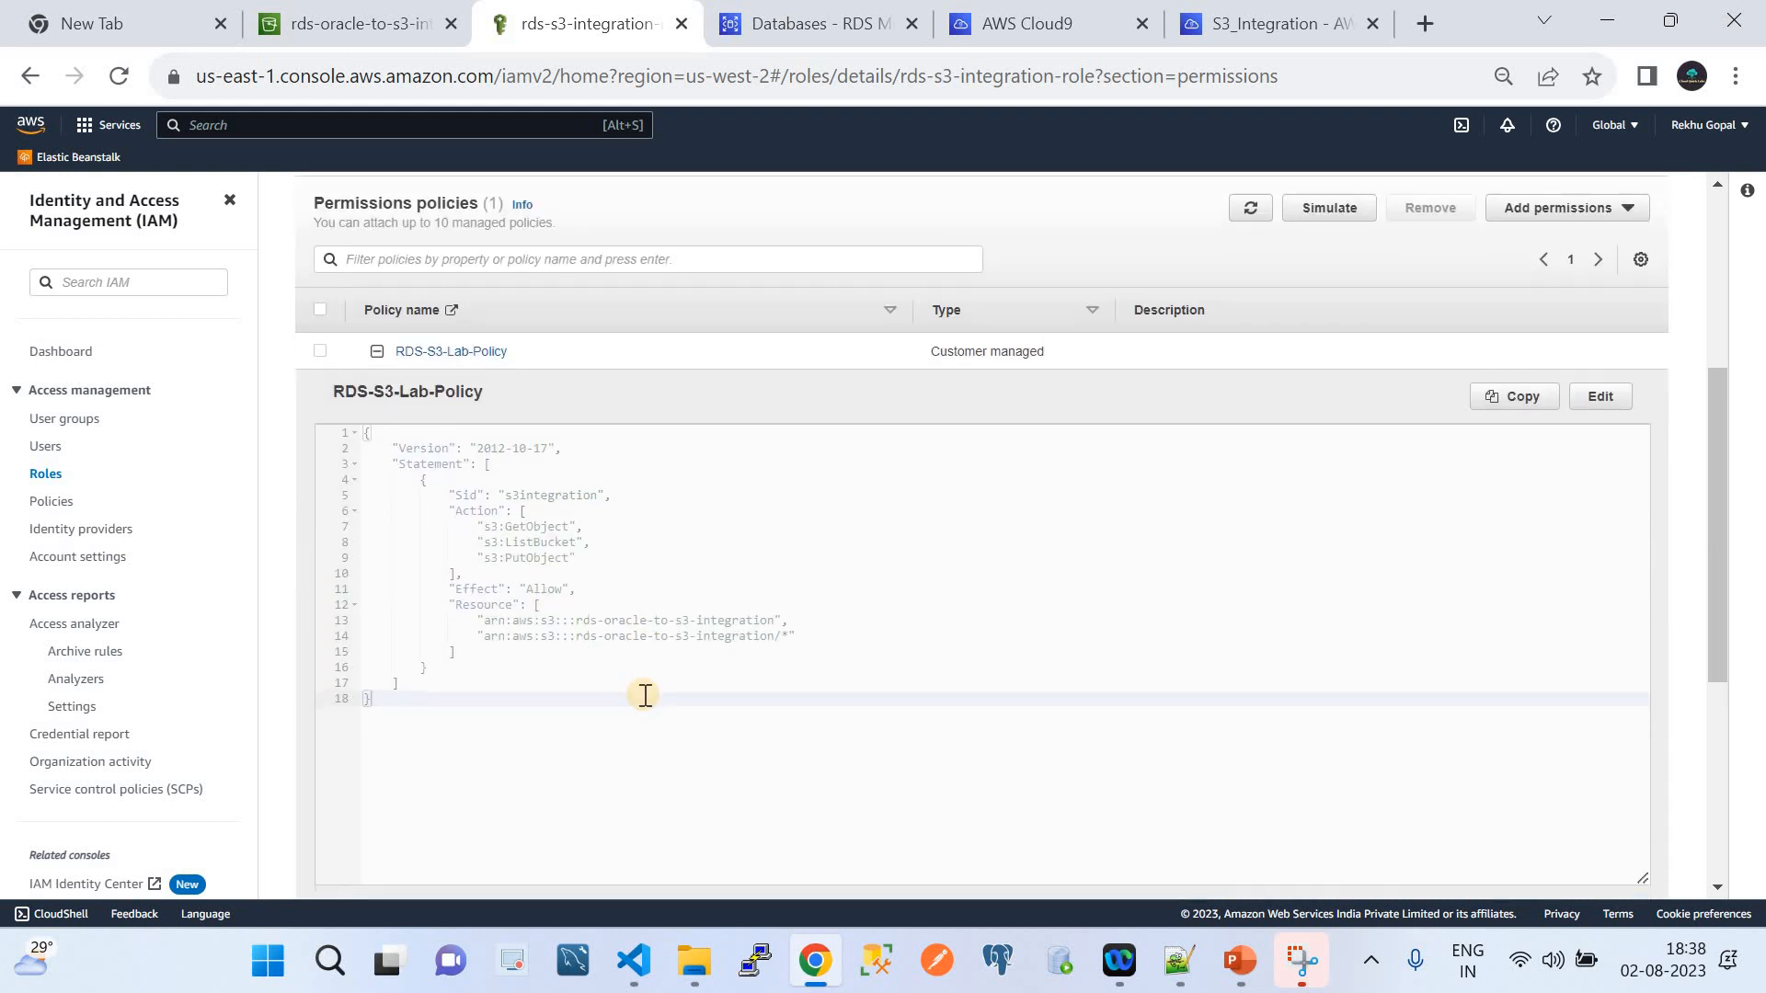
{"action": "left_click_drag", "start_coordinate": [386, 695], "coordinate": [327, 408]}
{"action": "left_click", "coordinate": [634, 740]}
{"action": "left_click", "coordinate": [448, 475]}
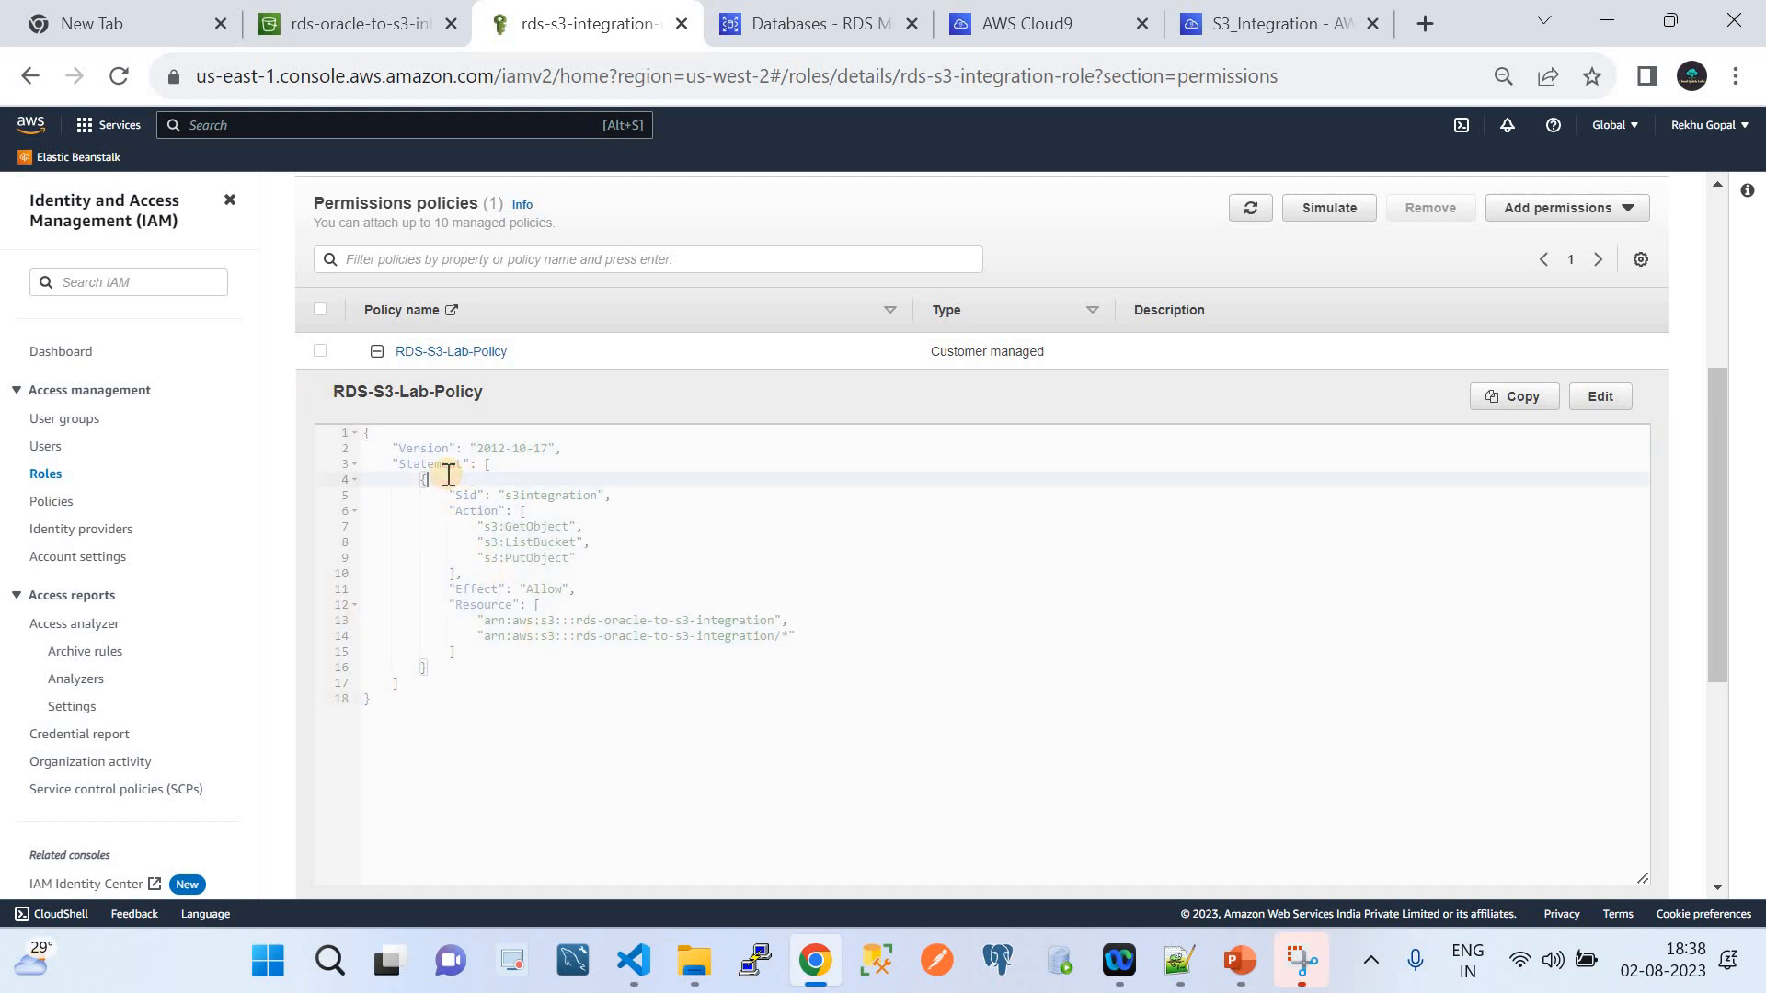
{"action": "left_click", "coordinate": [528, 559]}
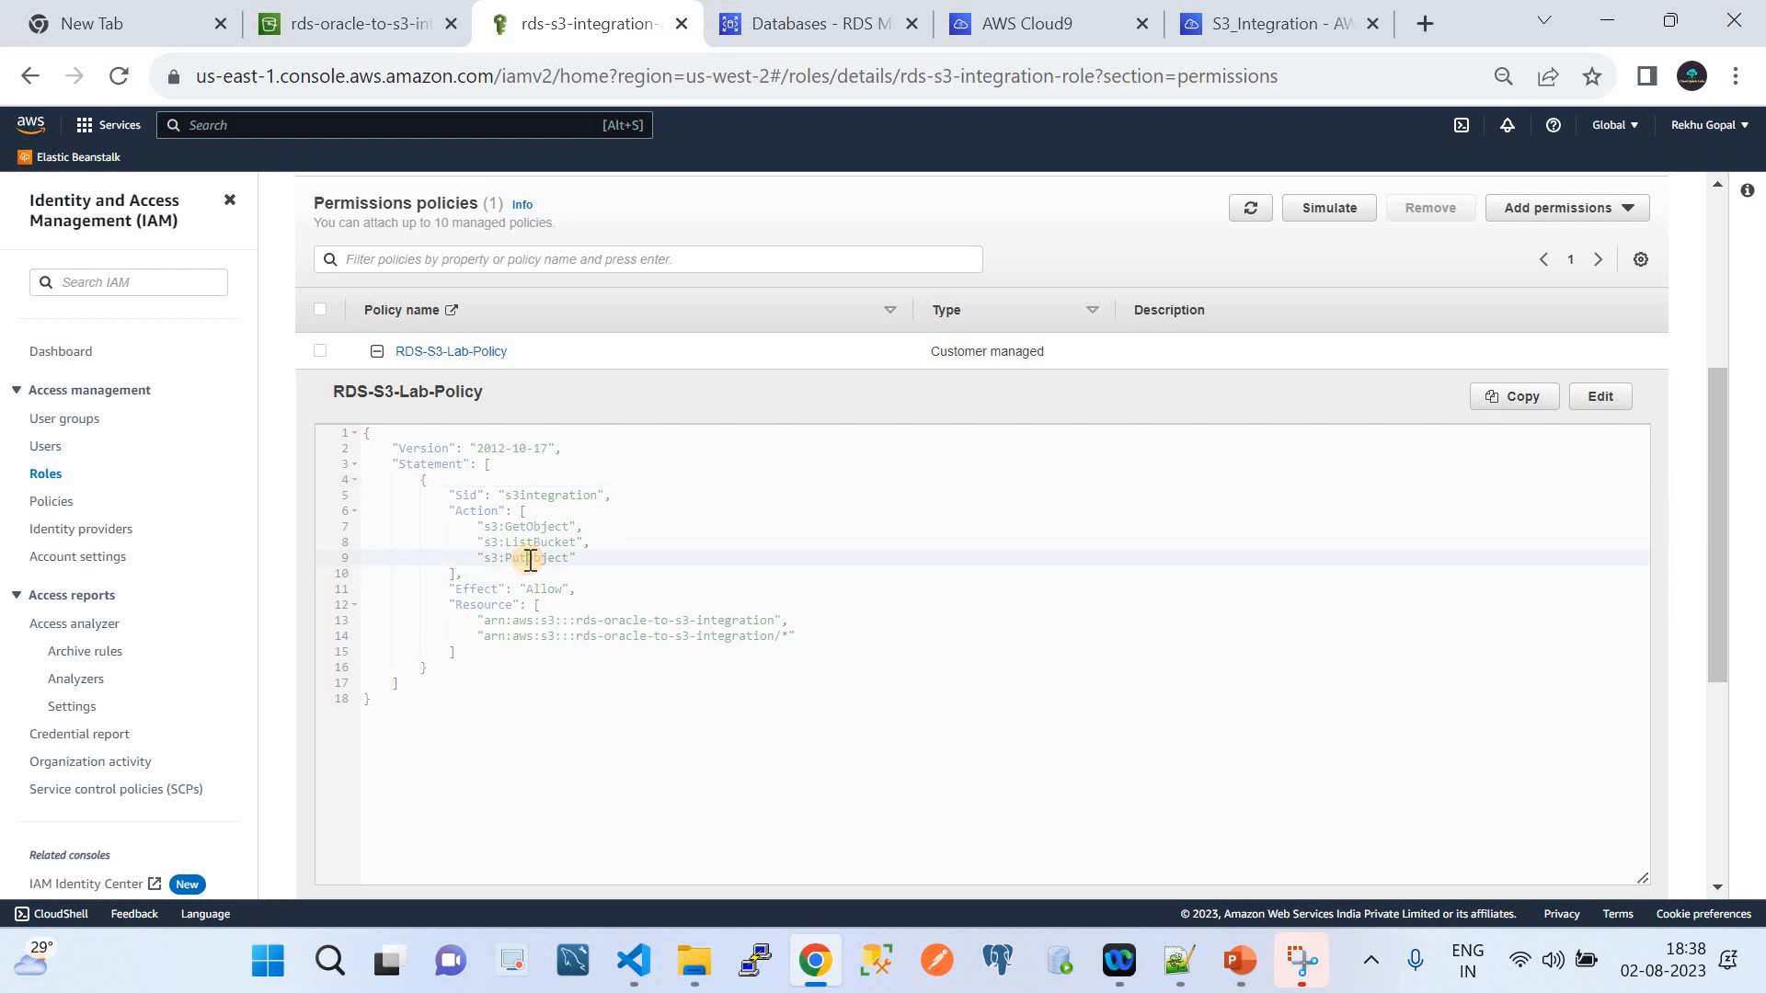
Match the bucket name rds-oracle-to-s3-integration against the policy's resource entry
{"action": "left_click", "coordinate": [311, 14]}
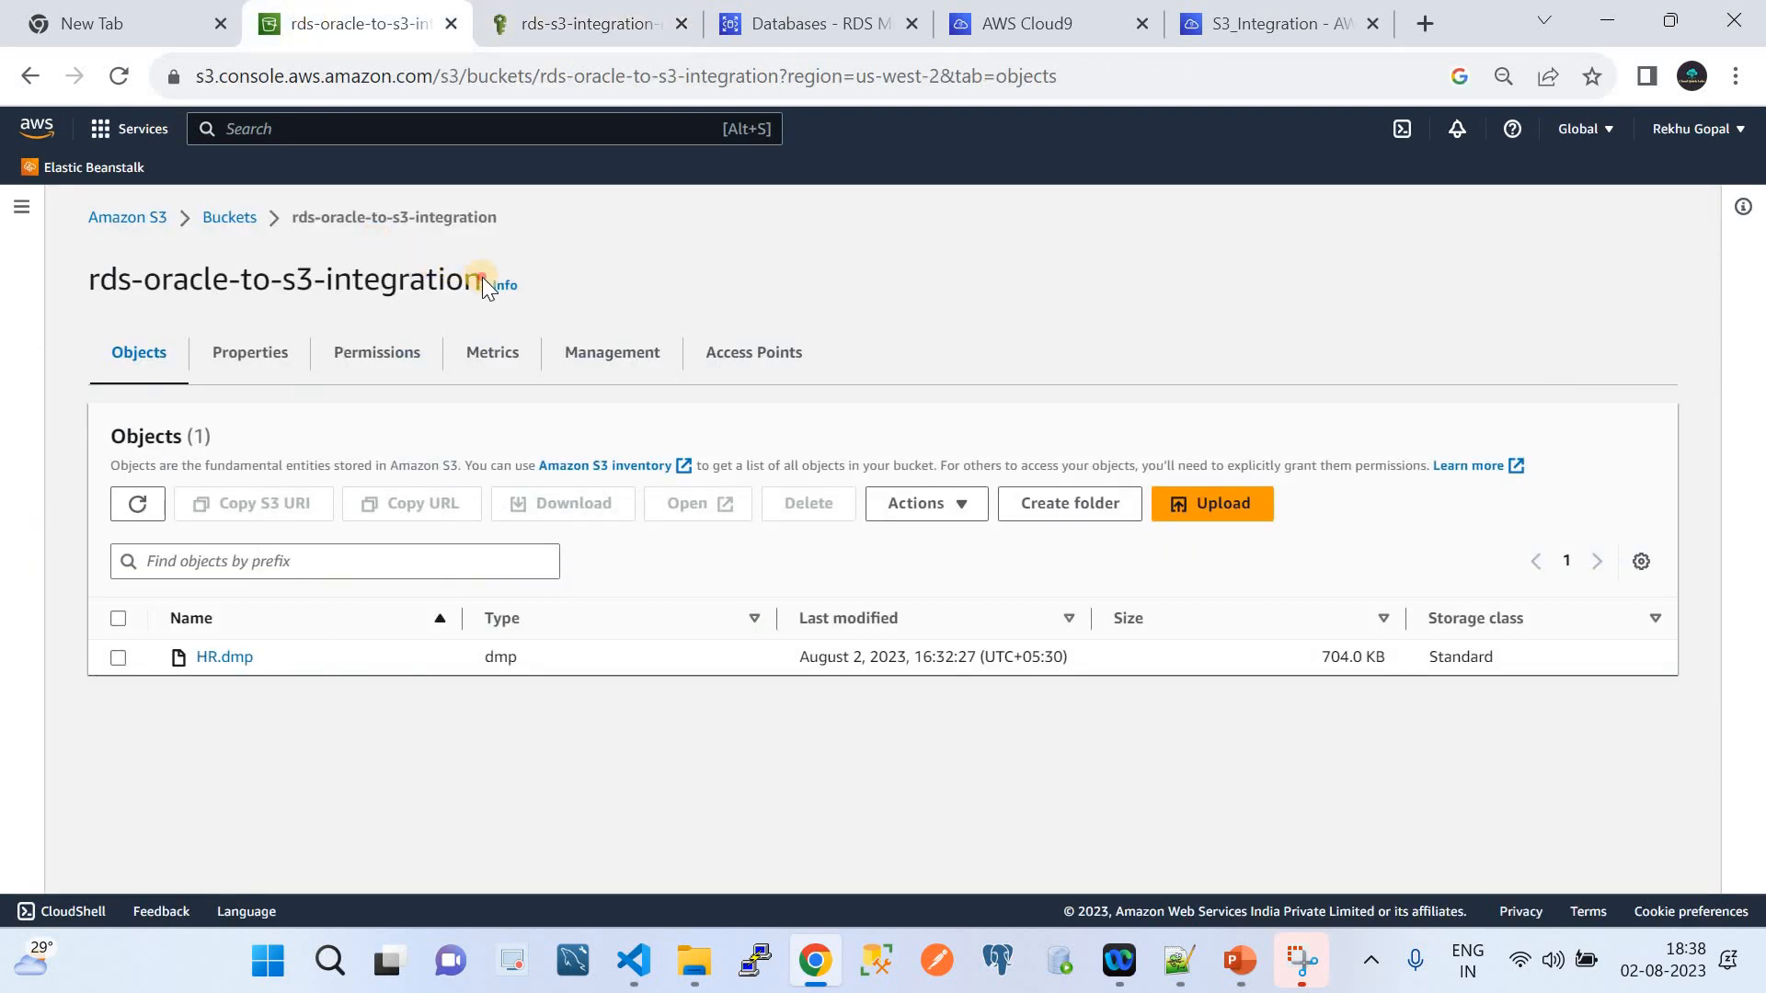
{"action": "left_click_drag", "start_coordinate": [484, 281], "coordinate": [466, 281]}
{"action": "left_click_drag", "start_coordinate": [247, 271], "coordinate": [93, 275]}
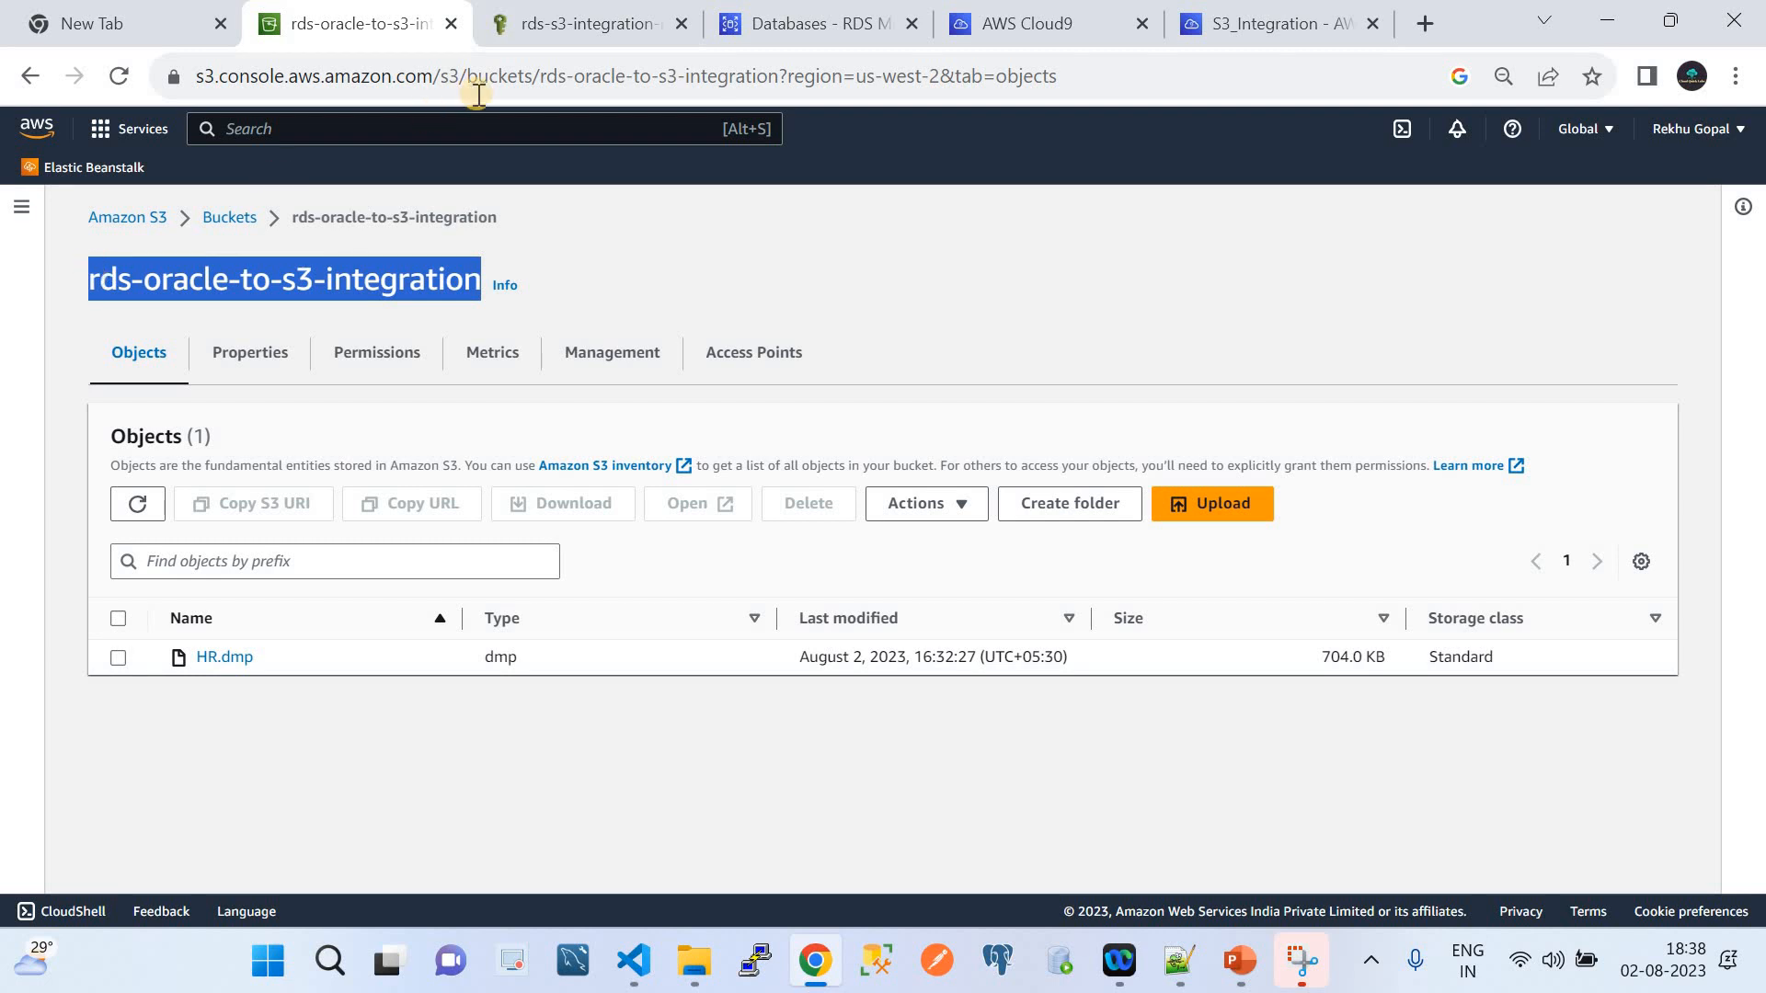
{"action": "left_click", "coordinate": [511, 33]}
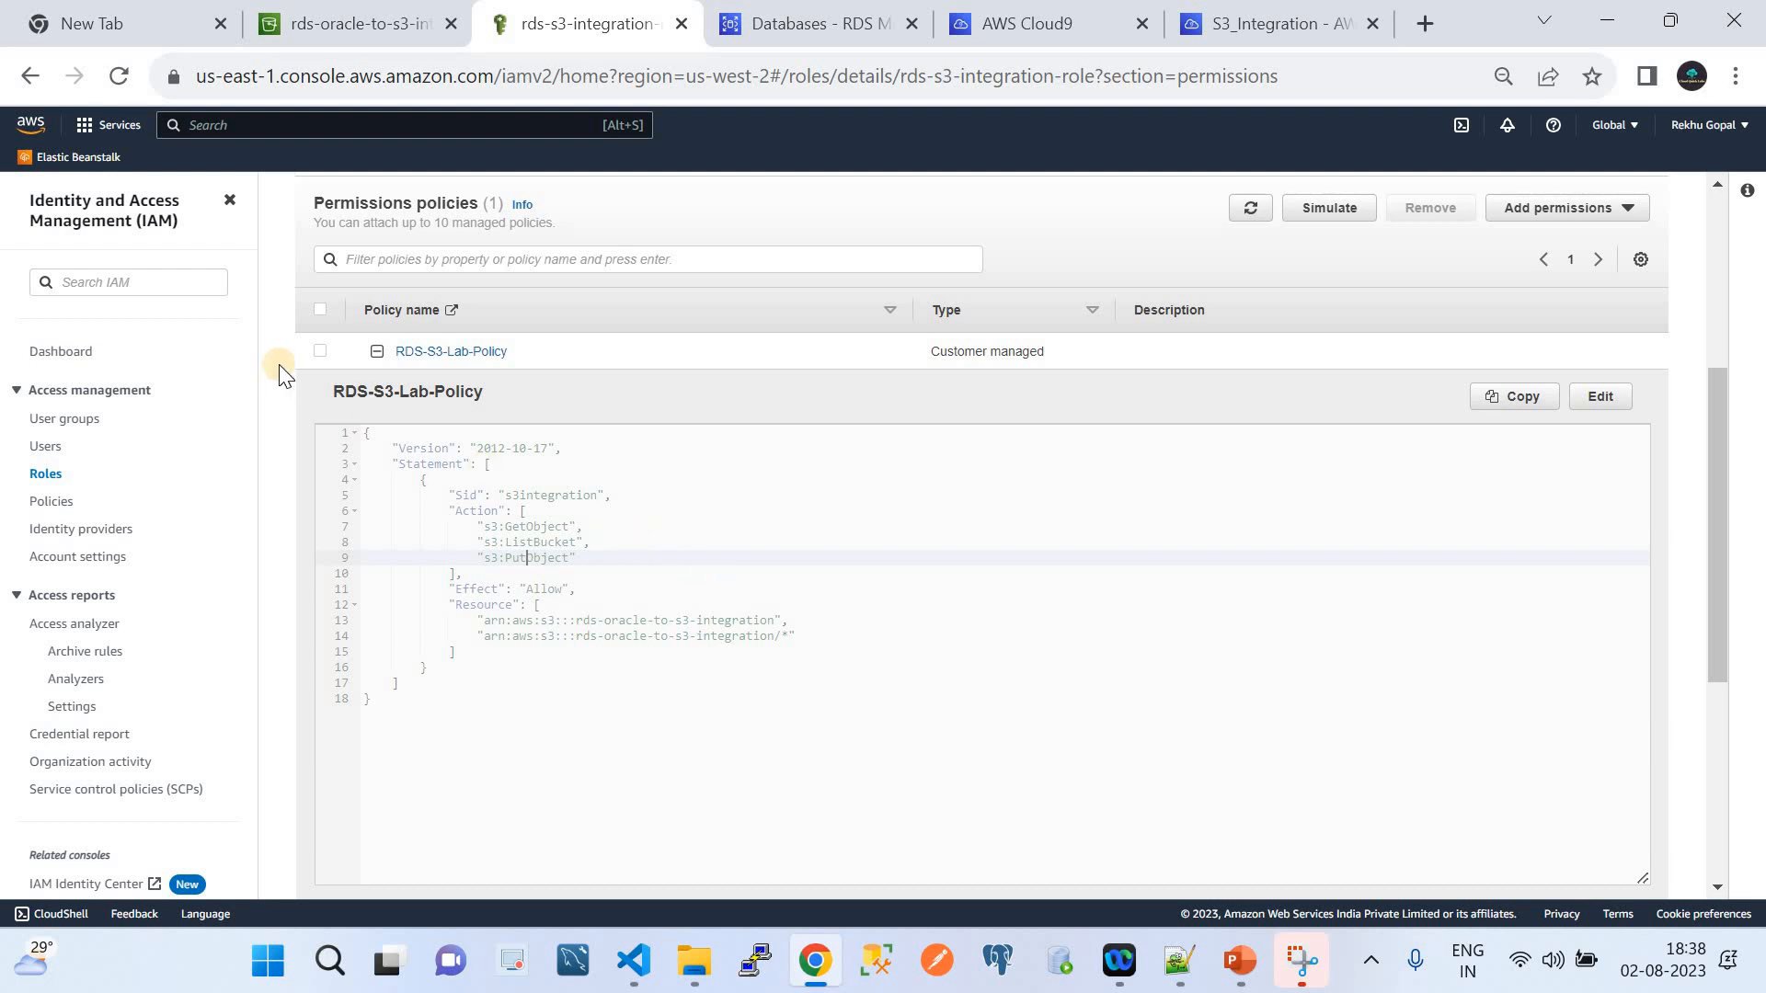
{"action": "scroll", "coordinate": [537, 551], "scroll_direction": "up", "scroll_amount": 1}
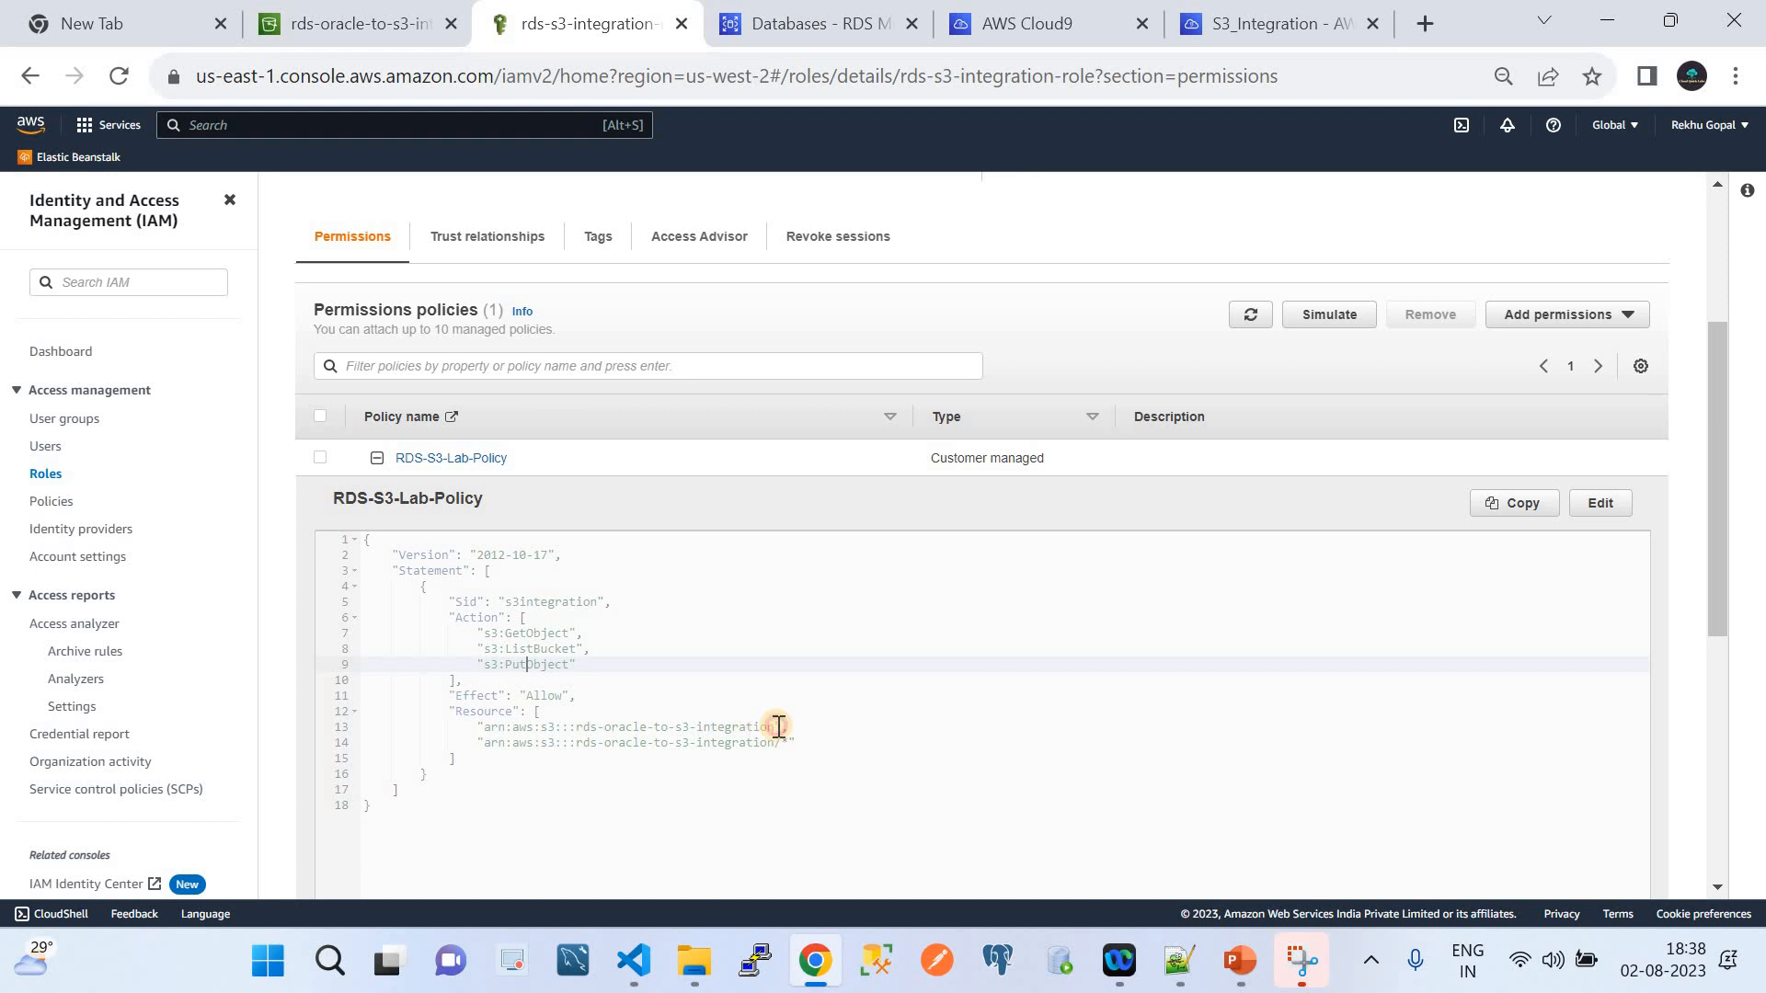
{"action": "left_click_drag", "start_coordinate": [777, 727], "coordinate": [573, 729]}
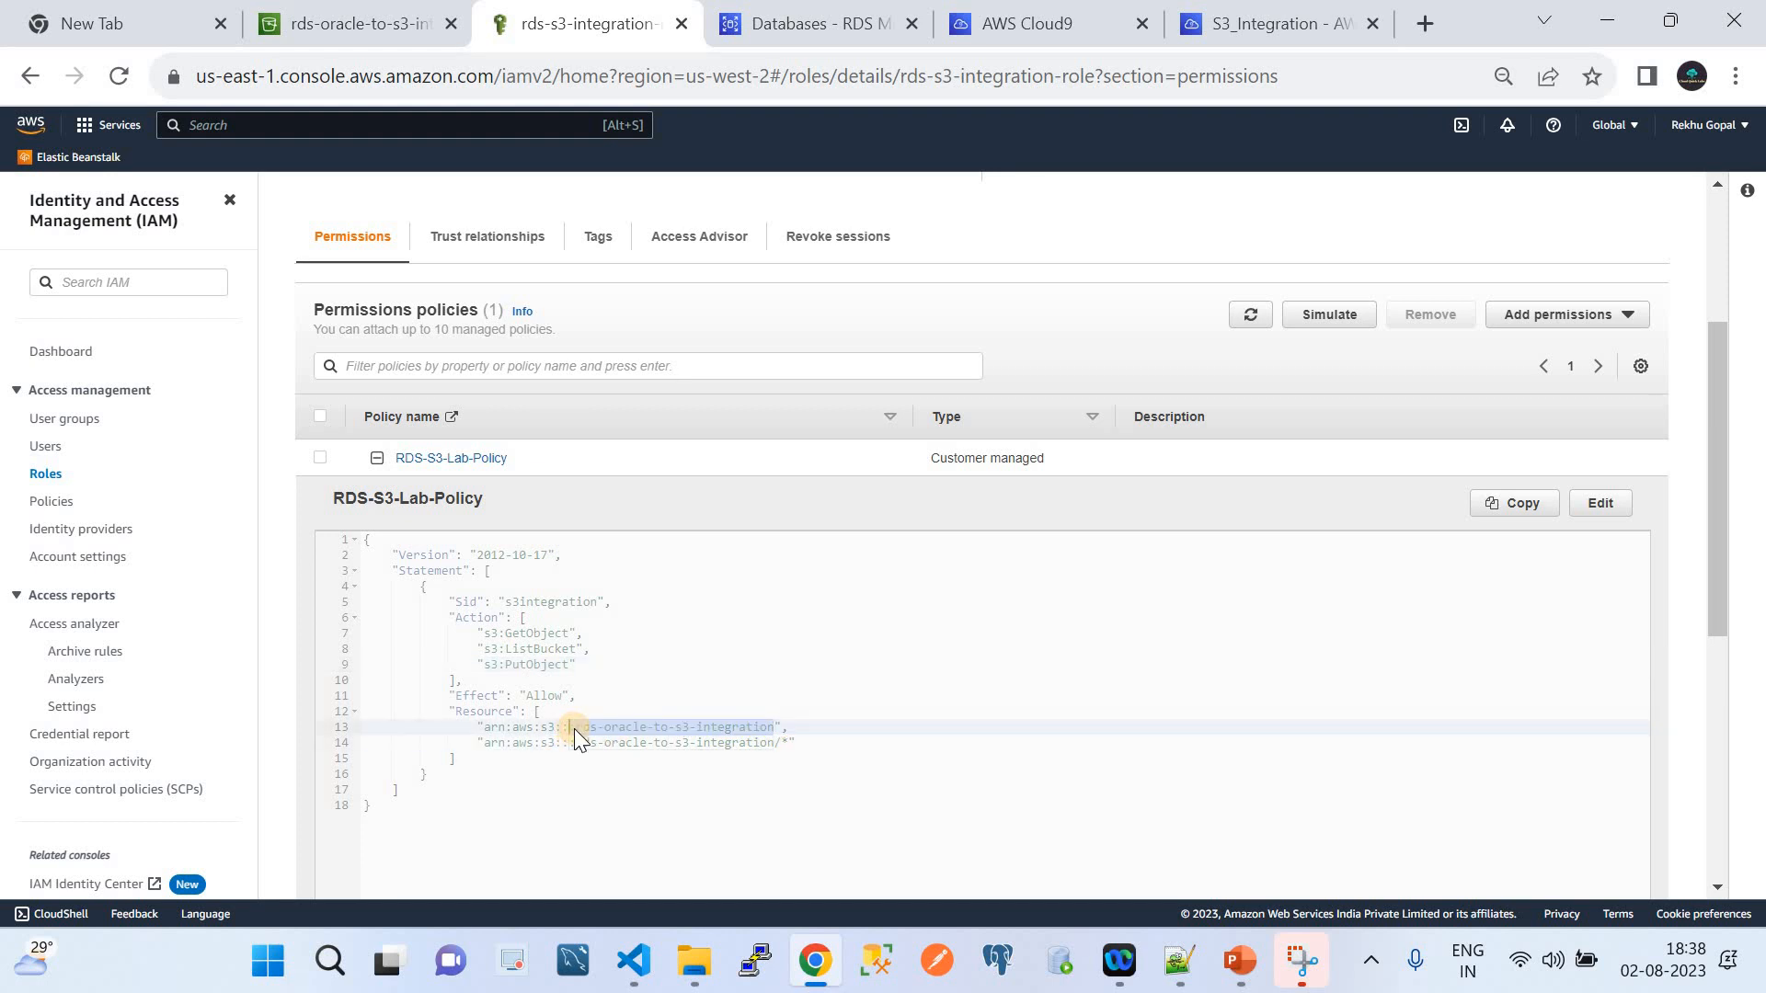
{"action": "scroll", "coordinate": [554, 649], "scroll_direction": "up", "scroll_amount": 3}
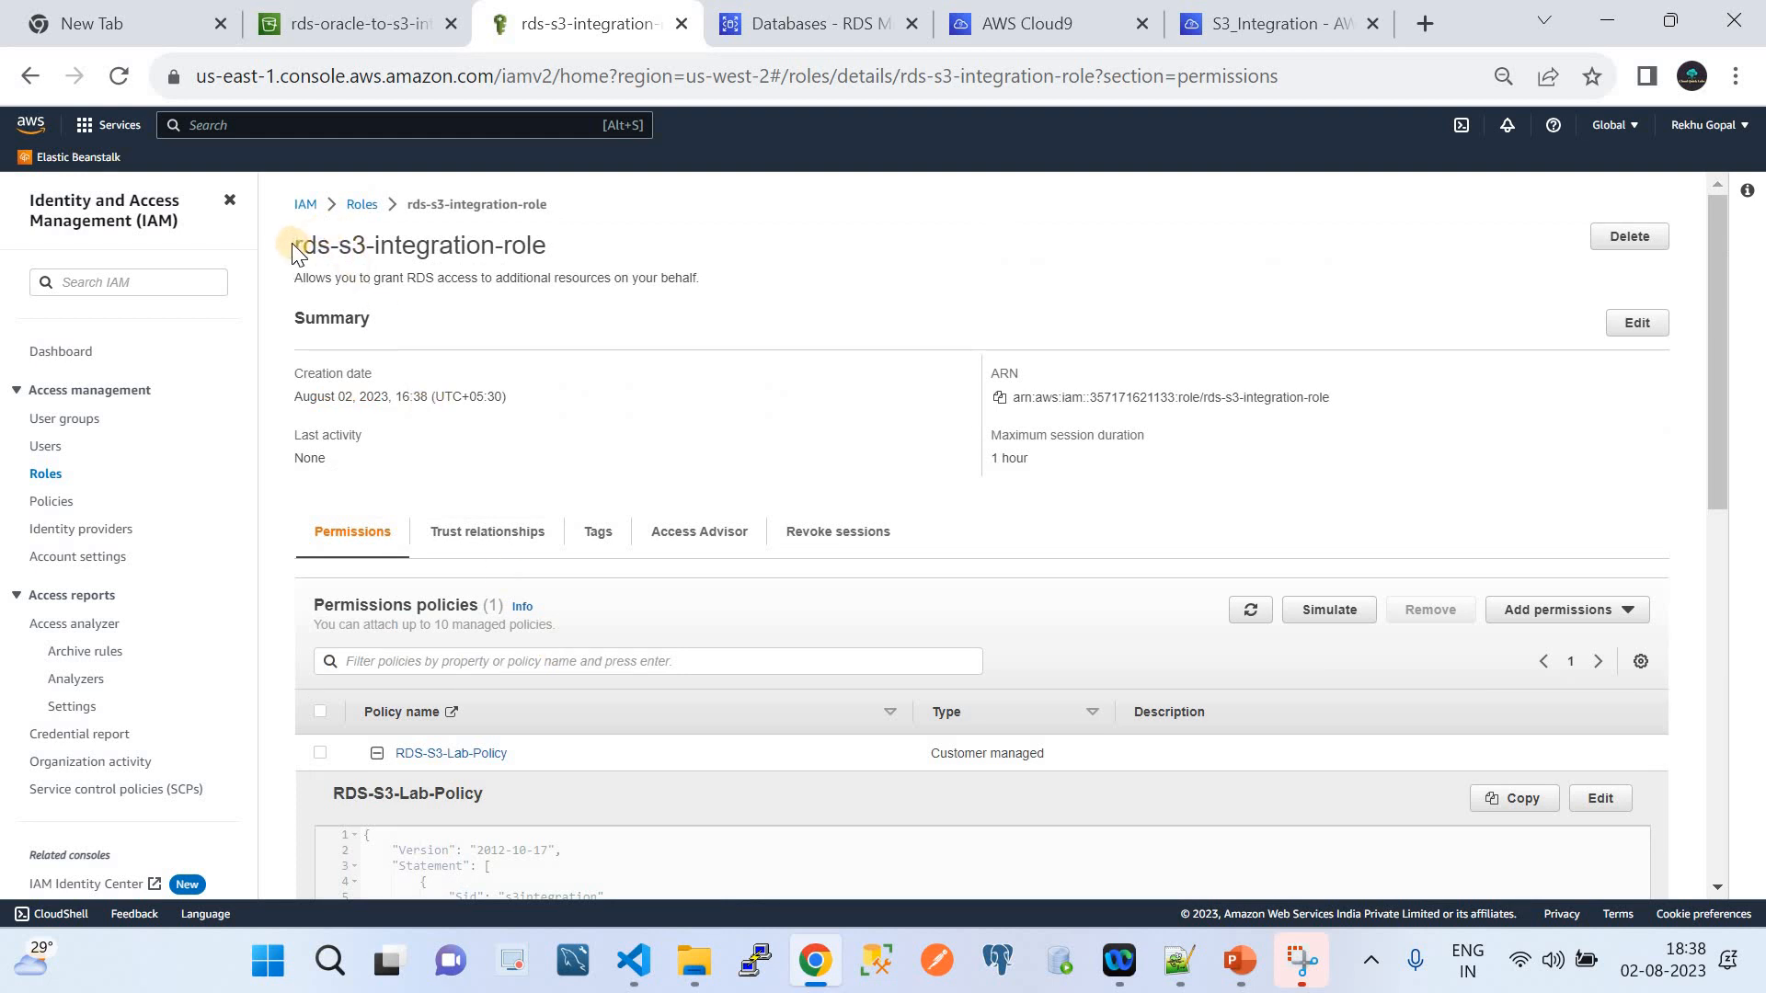
{"action": "left_click_drag", "start_coordinate": [292, 244], "coordinate": [550, 250]}
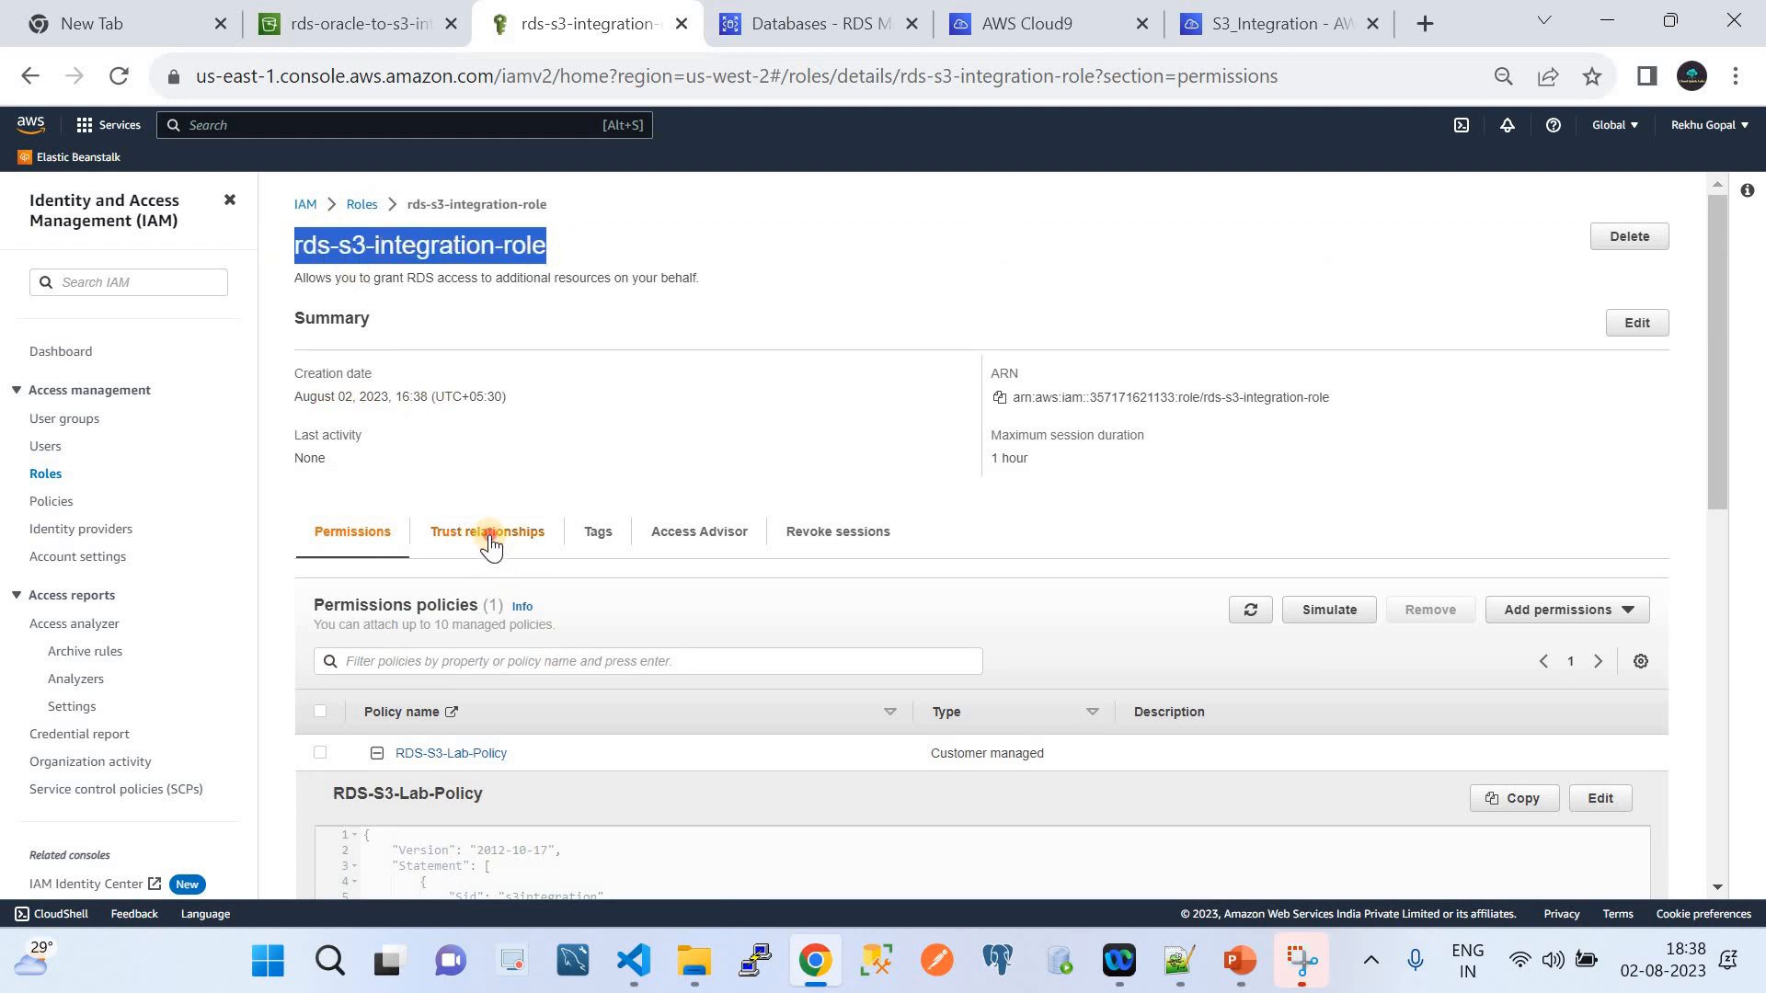
Check the role's trust relationships name rds.amazonaws.com as the trusted service
{"action": "left_click", "coordinate": [492, 538]}
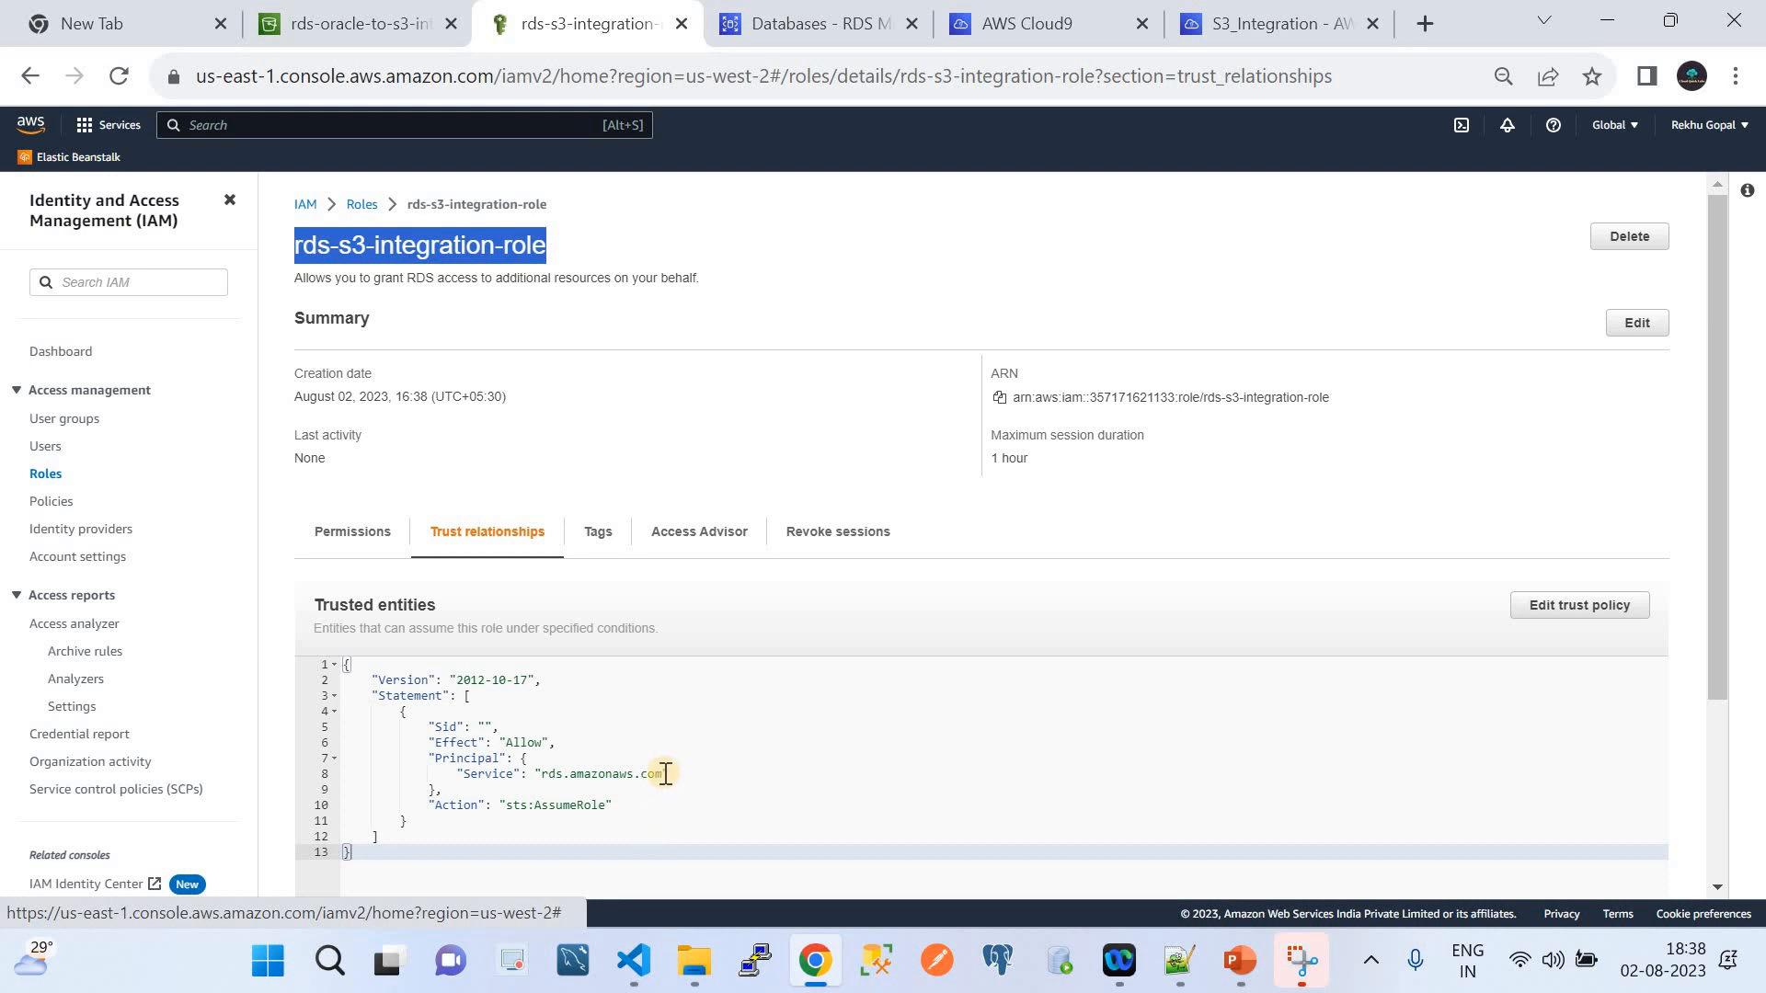
{"action": "left_click_drag", "start_coordinate": [662, 773], "coordinate": [526, 774]}
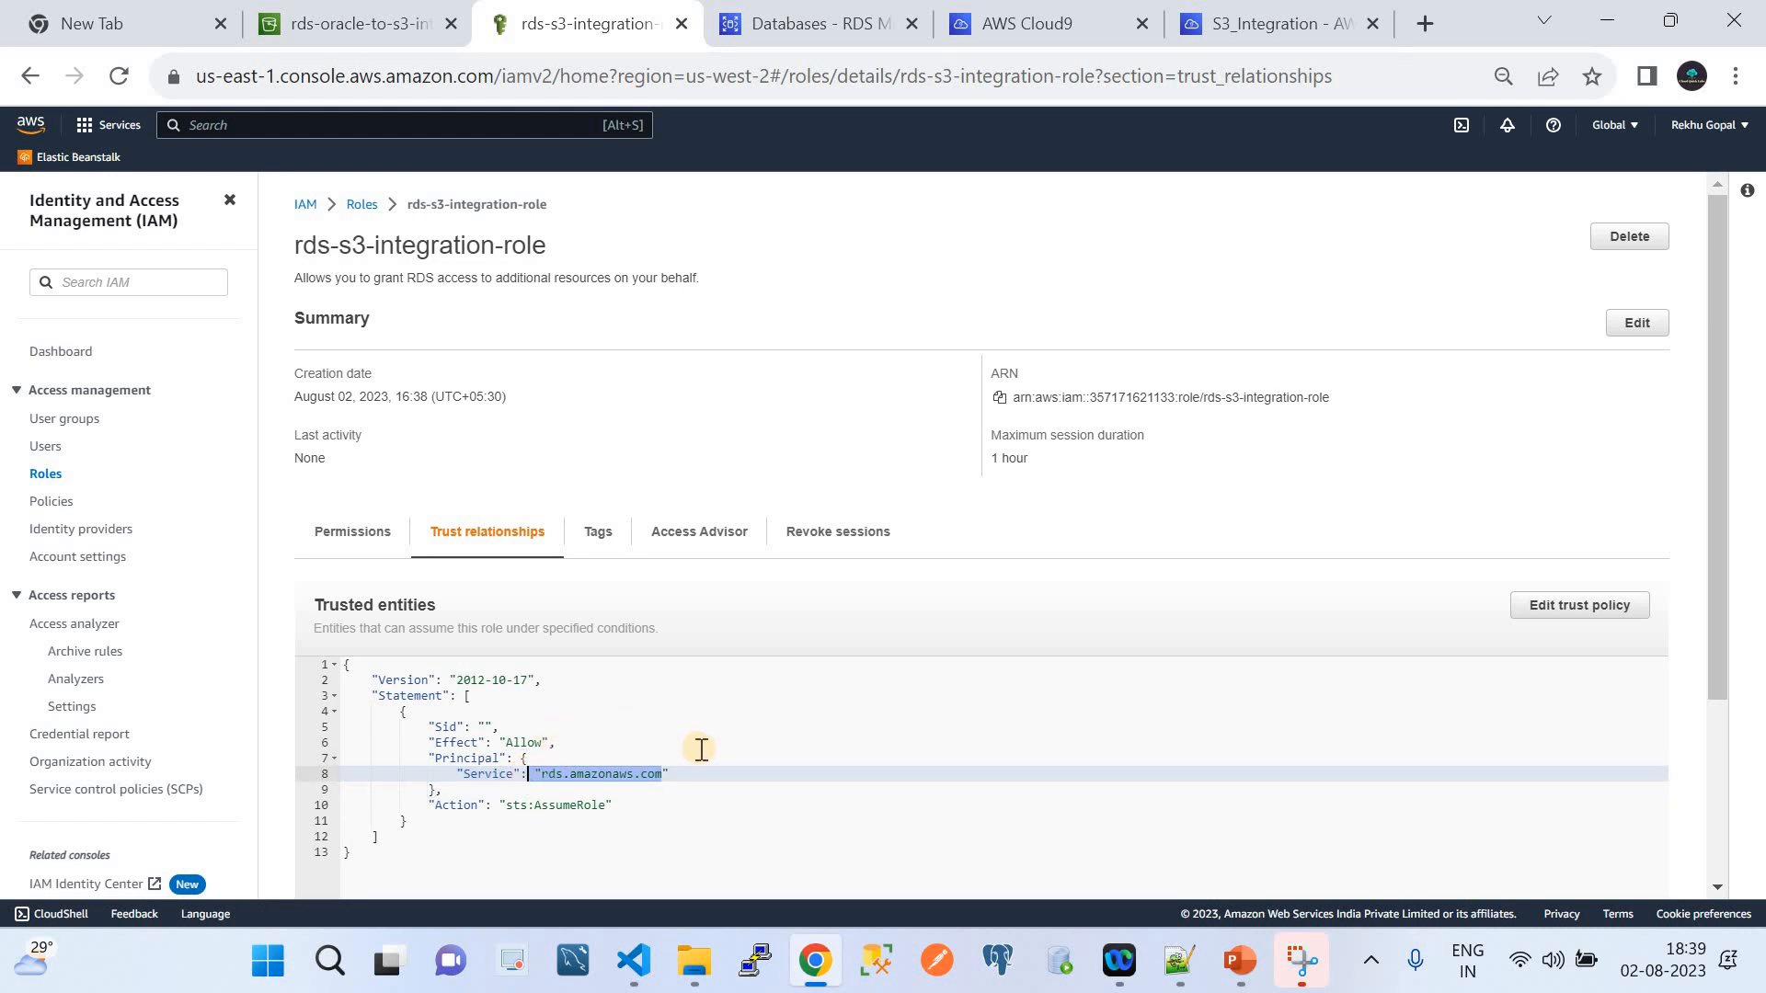
{"action": "left_click", "coordinate": [413, 712]}
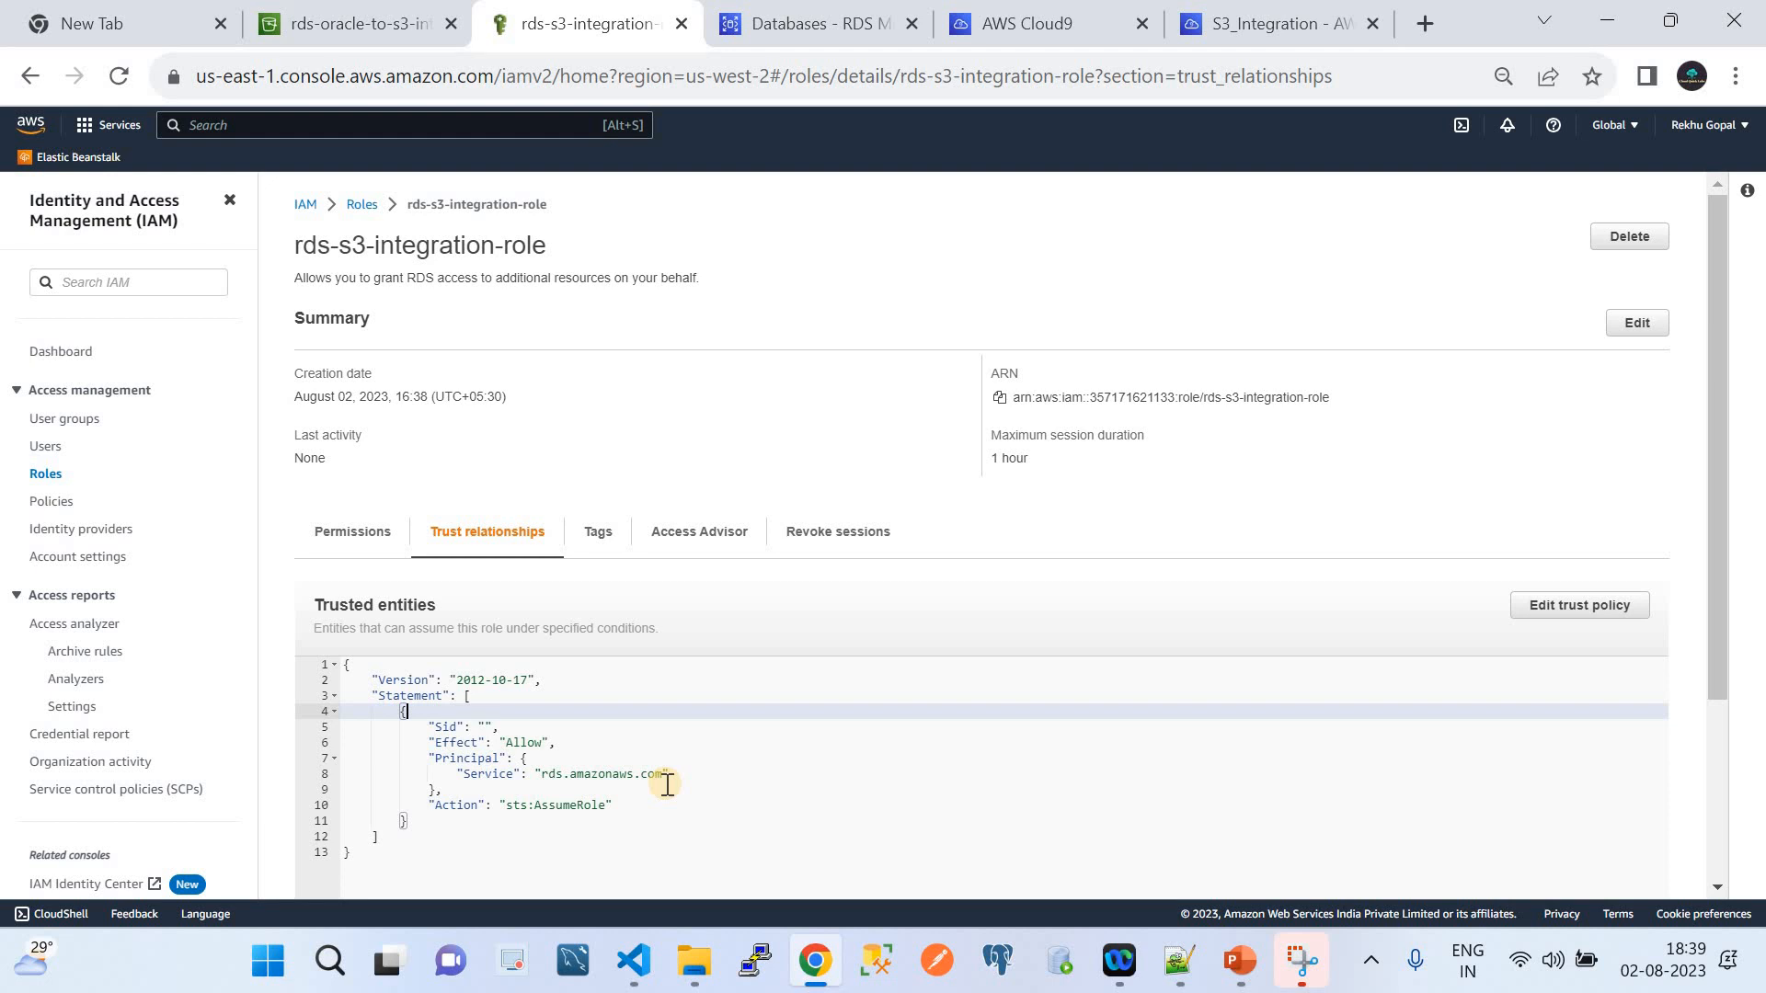
Open the RDS-S3-Lab-Policy details page from the role's permission policies
{"action": "left_click", "coordinate": [336, 533]}
{"action": "scroll", "coordinate": [776, 681], "scroll_direction": "down", "scroll_amount": 3}
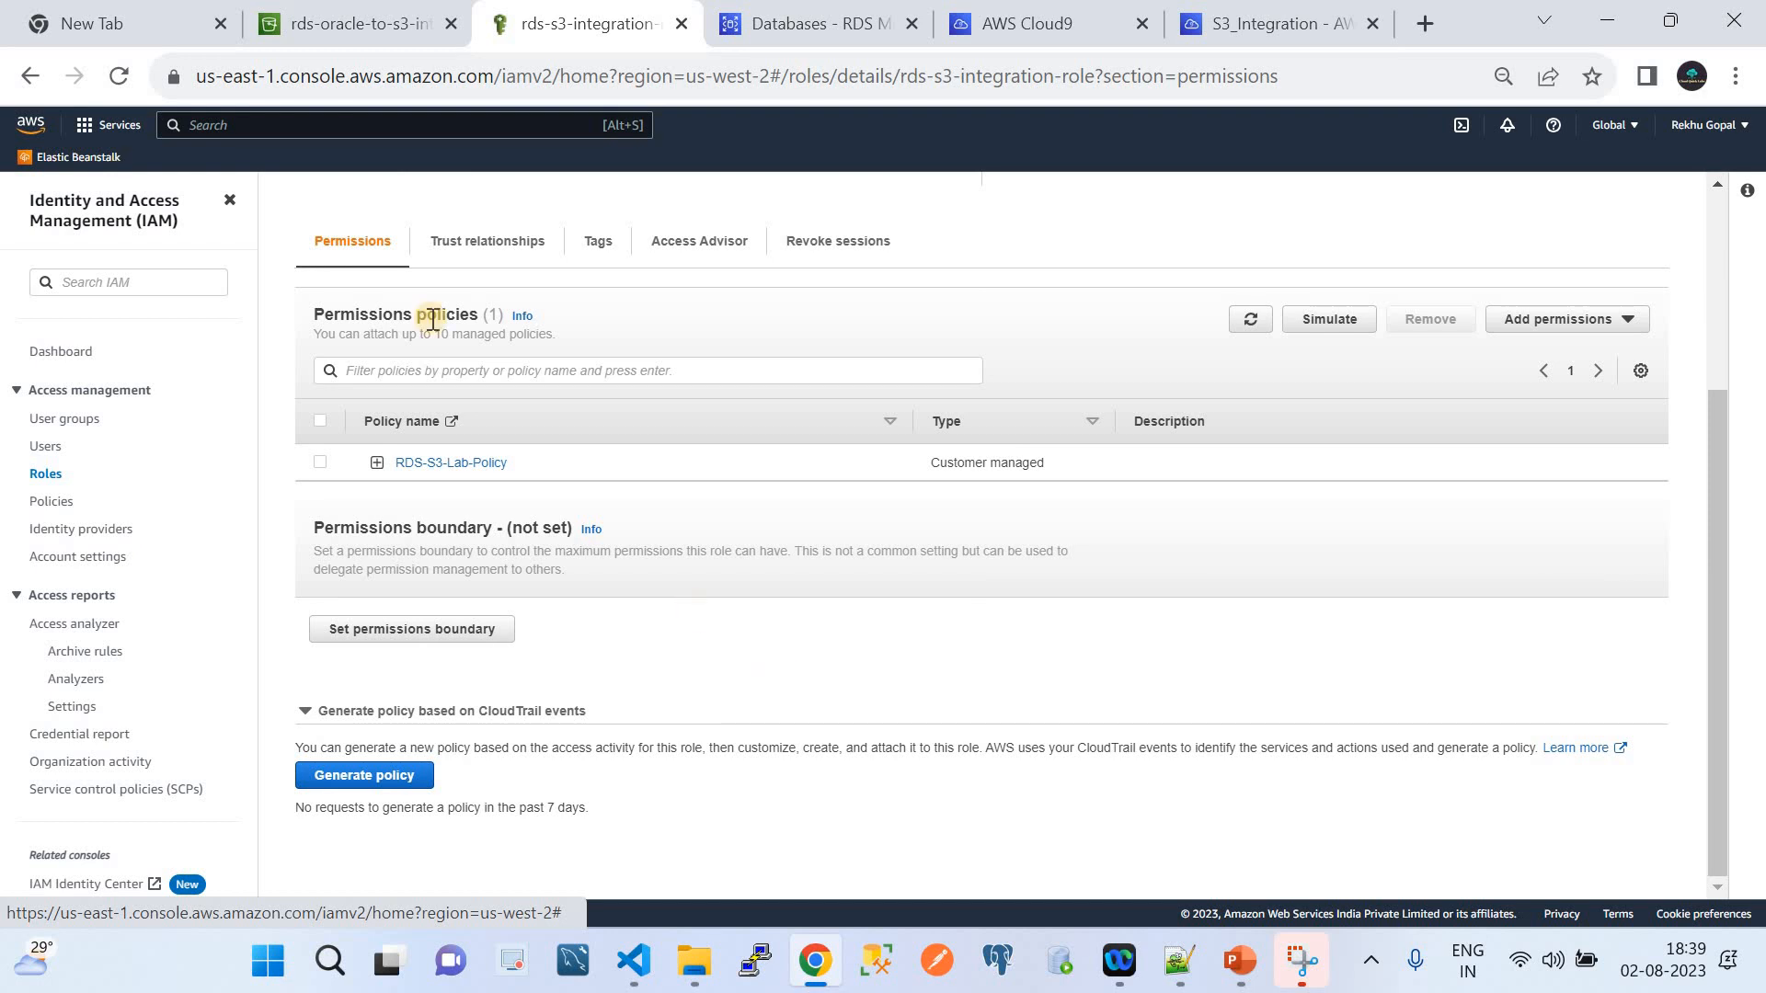
{"action": "left_click", "coordinate": [430, 462]}
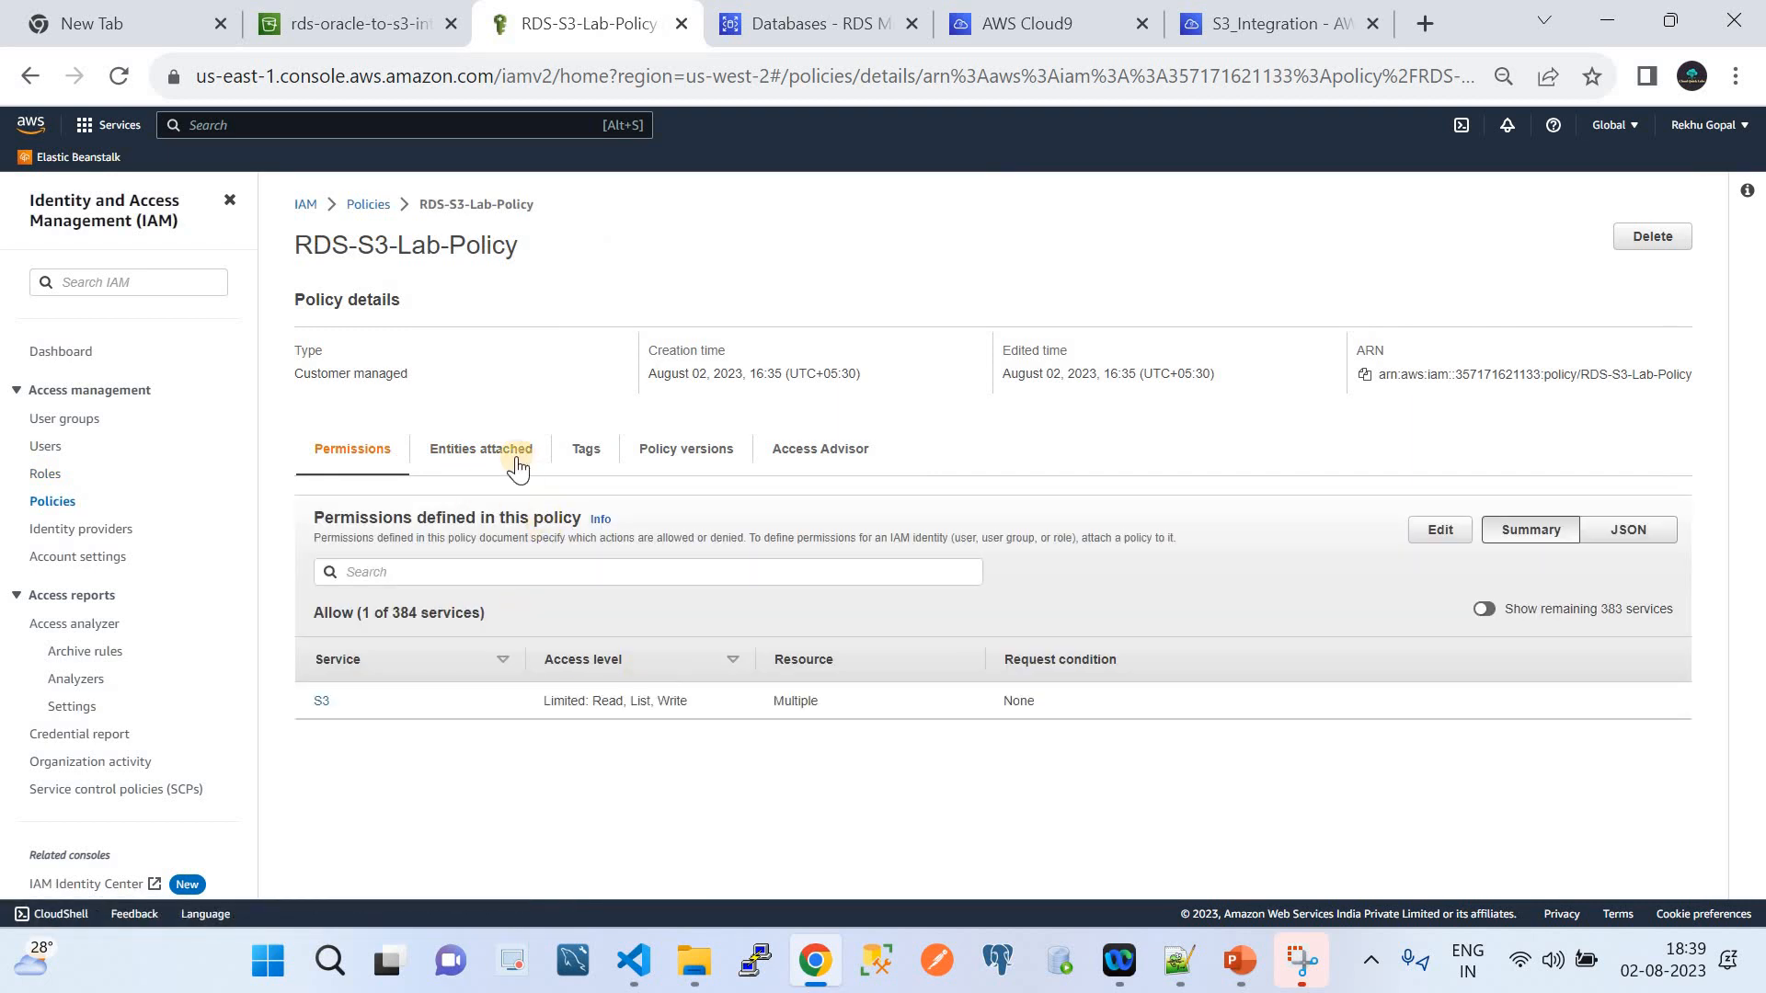
Filter IAM policies by 'rds', view RDS-S3-Lab-Policy's JSON bucket resource, then go to Roles
{"action": "left_click", "coordinate": [361, 207]}
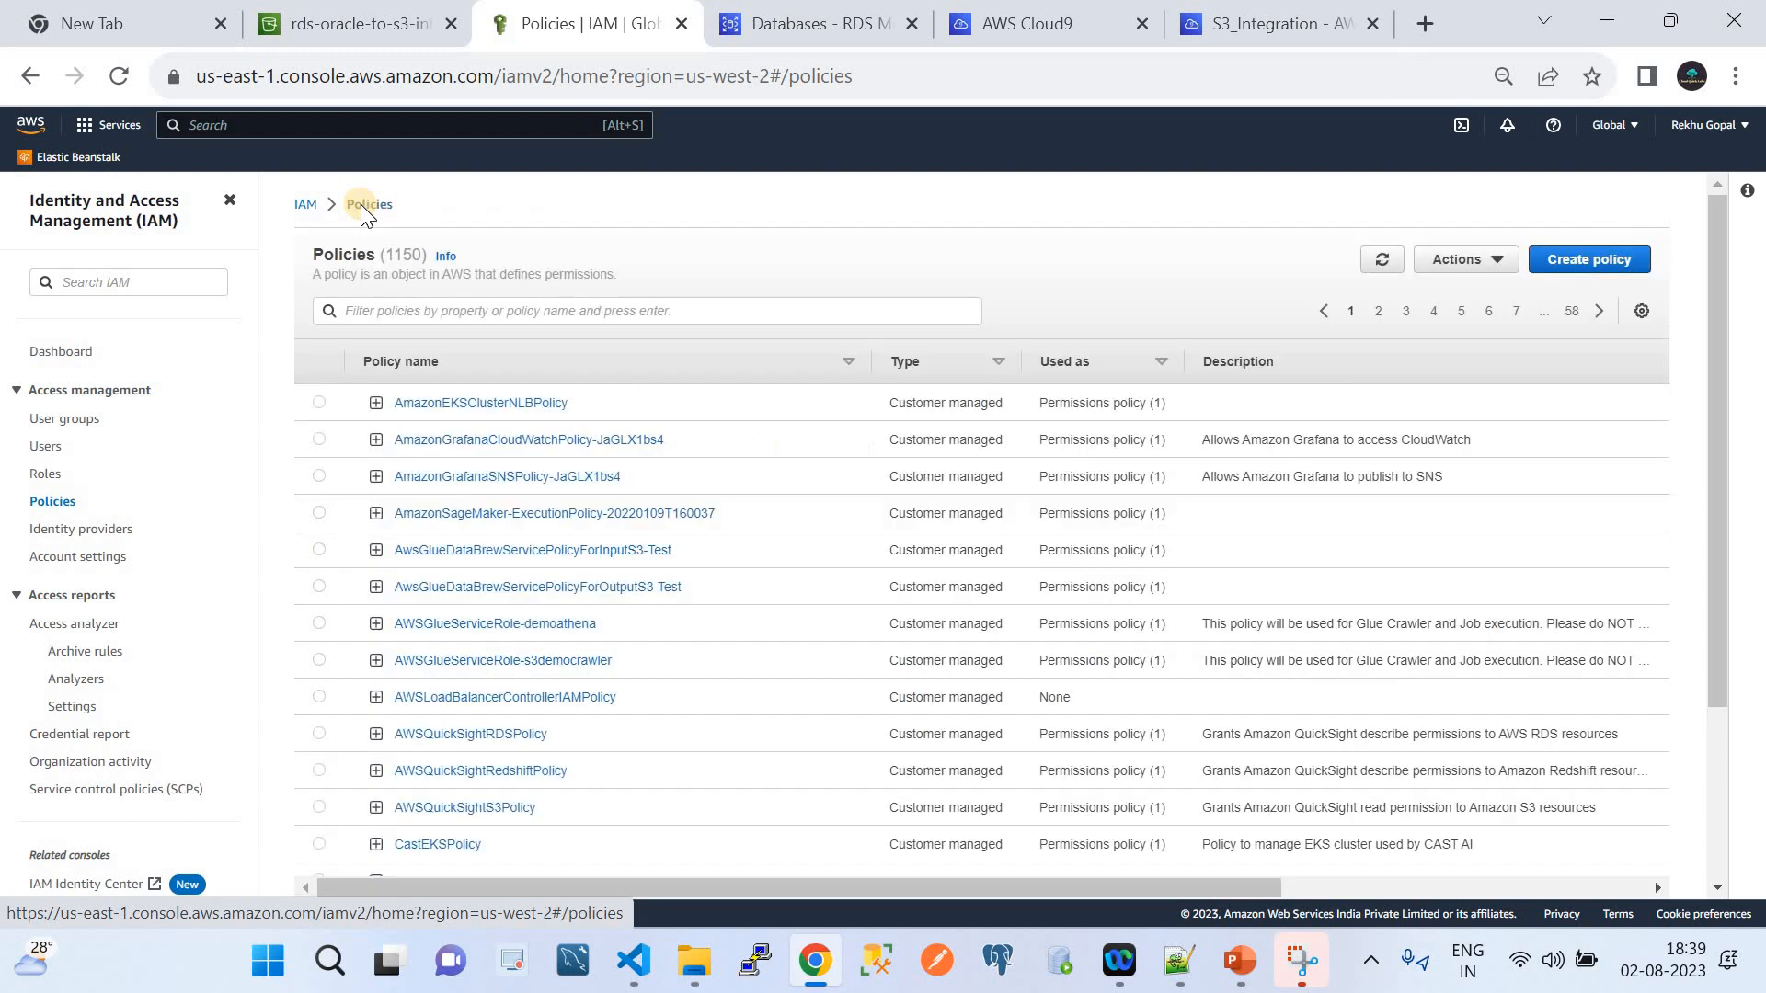
{"action": "left_click", "coordinate": [443, 310]}
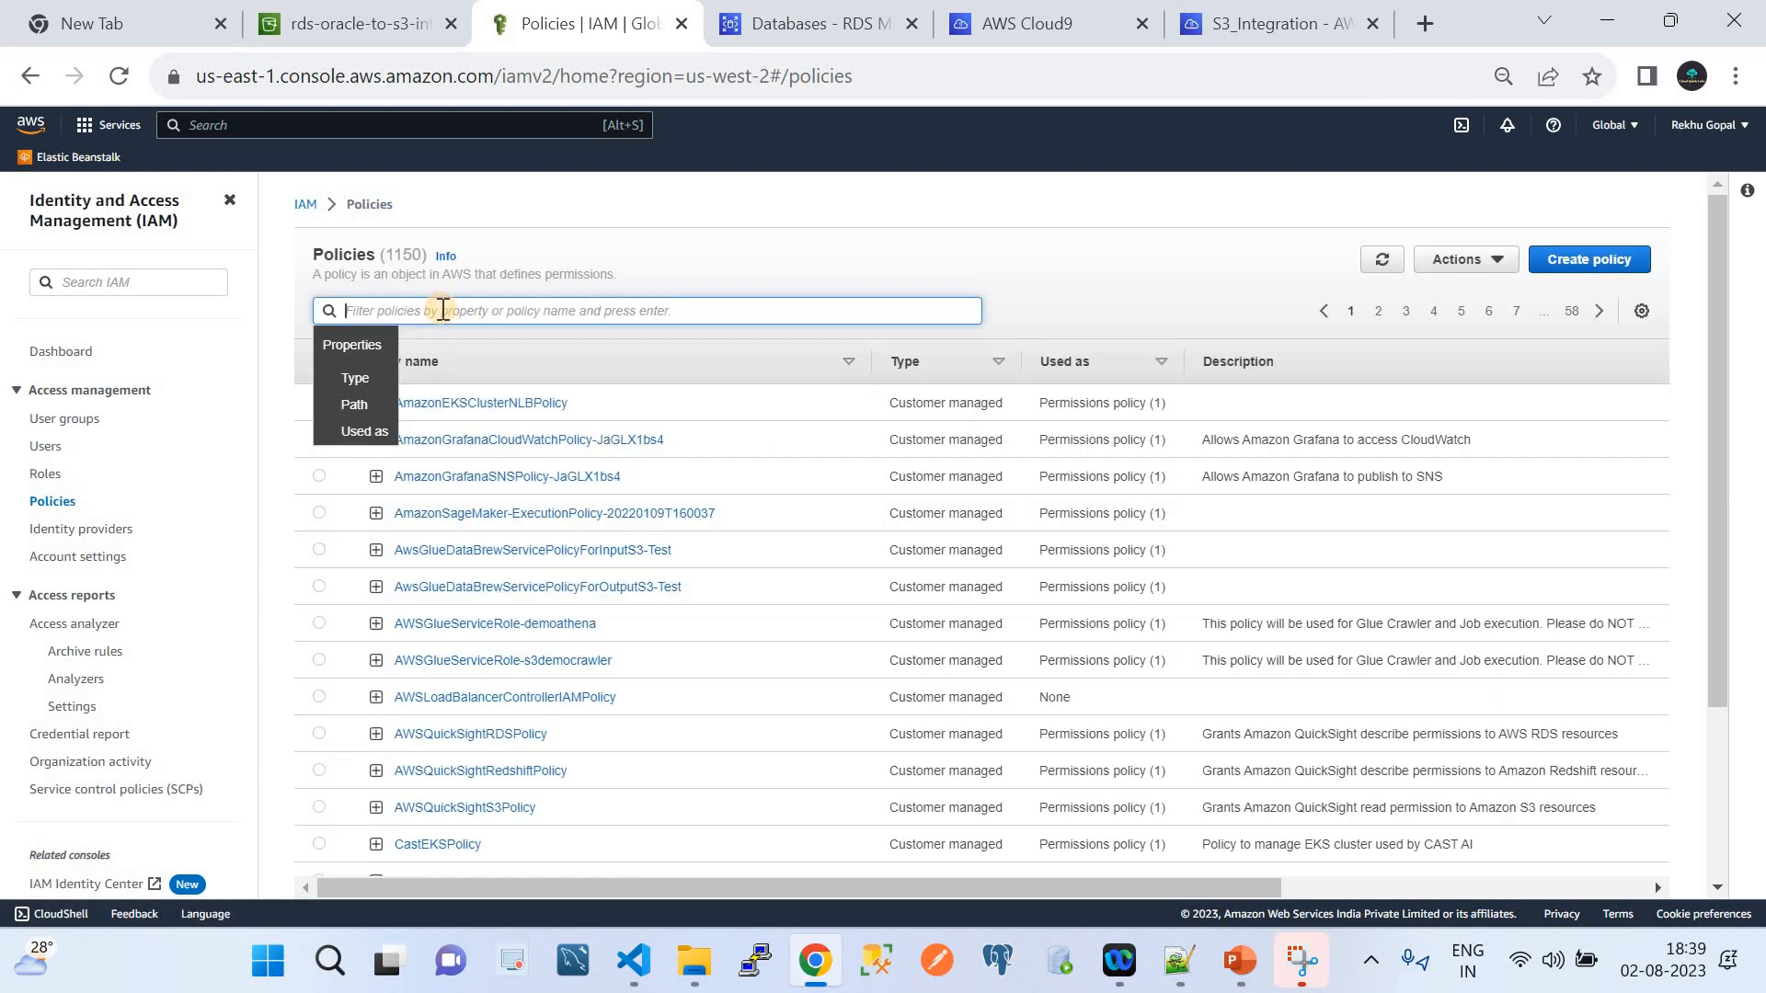
{"action": "type", "text": "rds"}
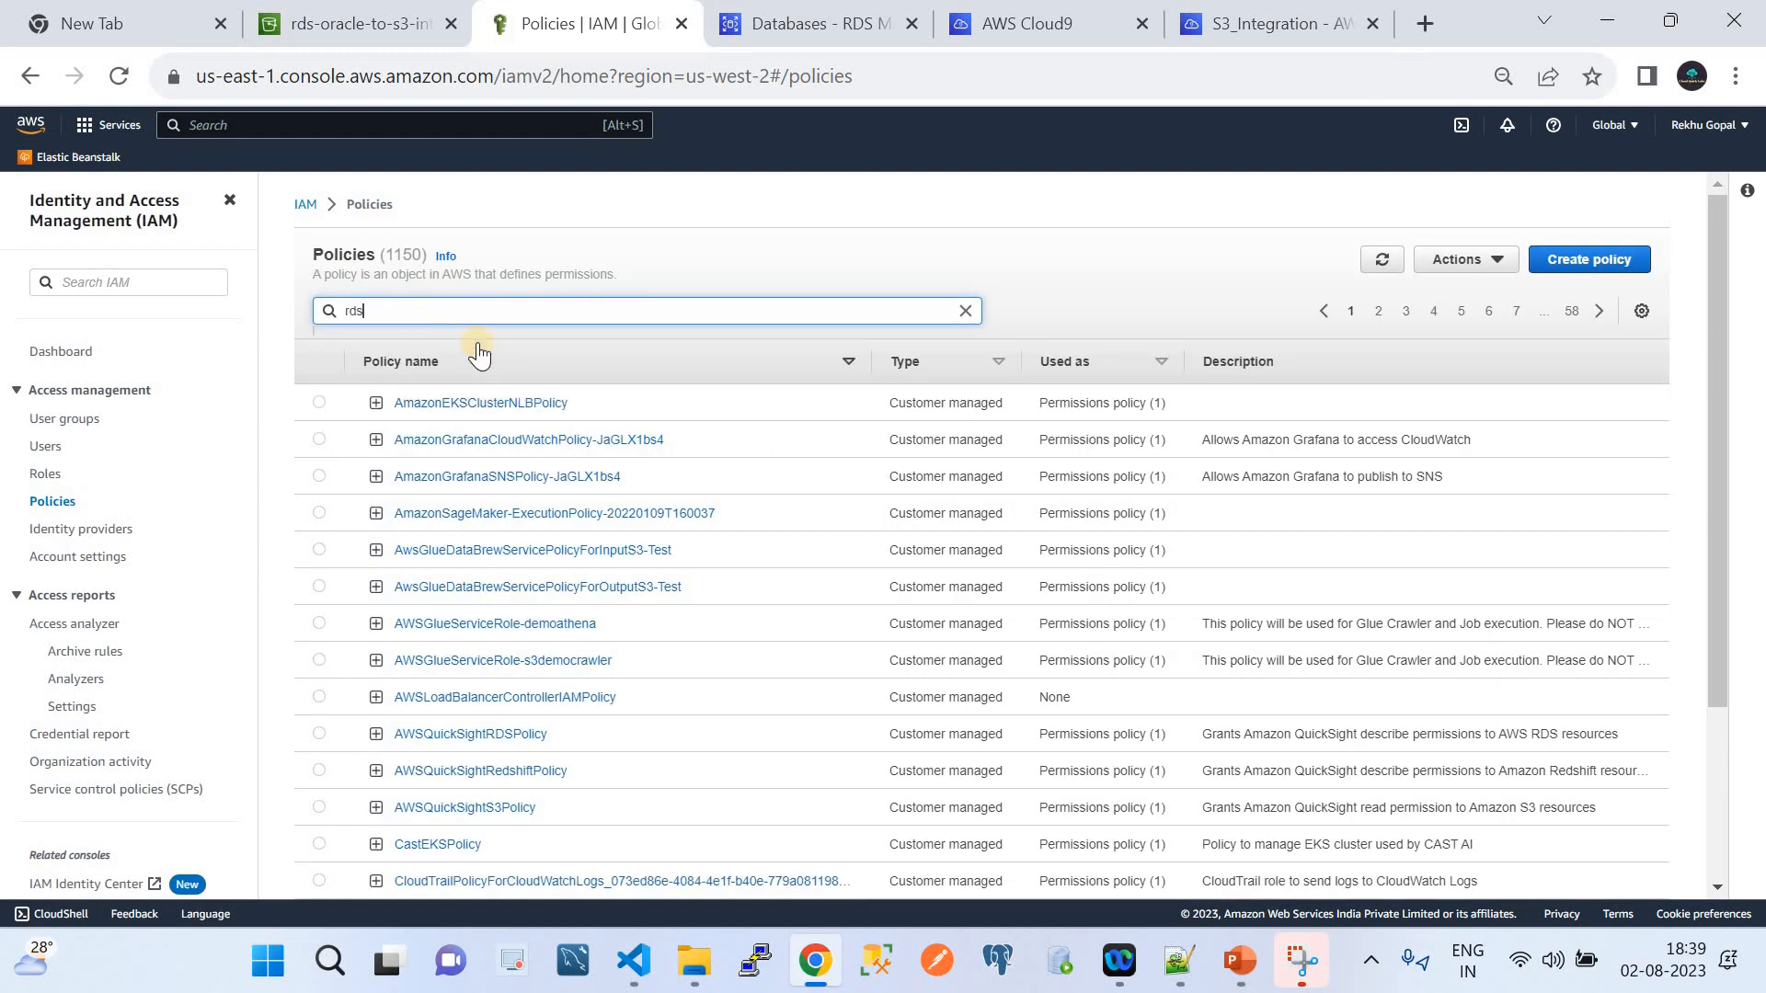
{"action": "key", "text": "Return"}
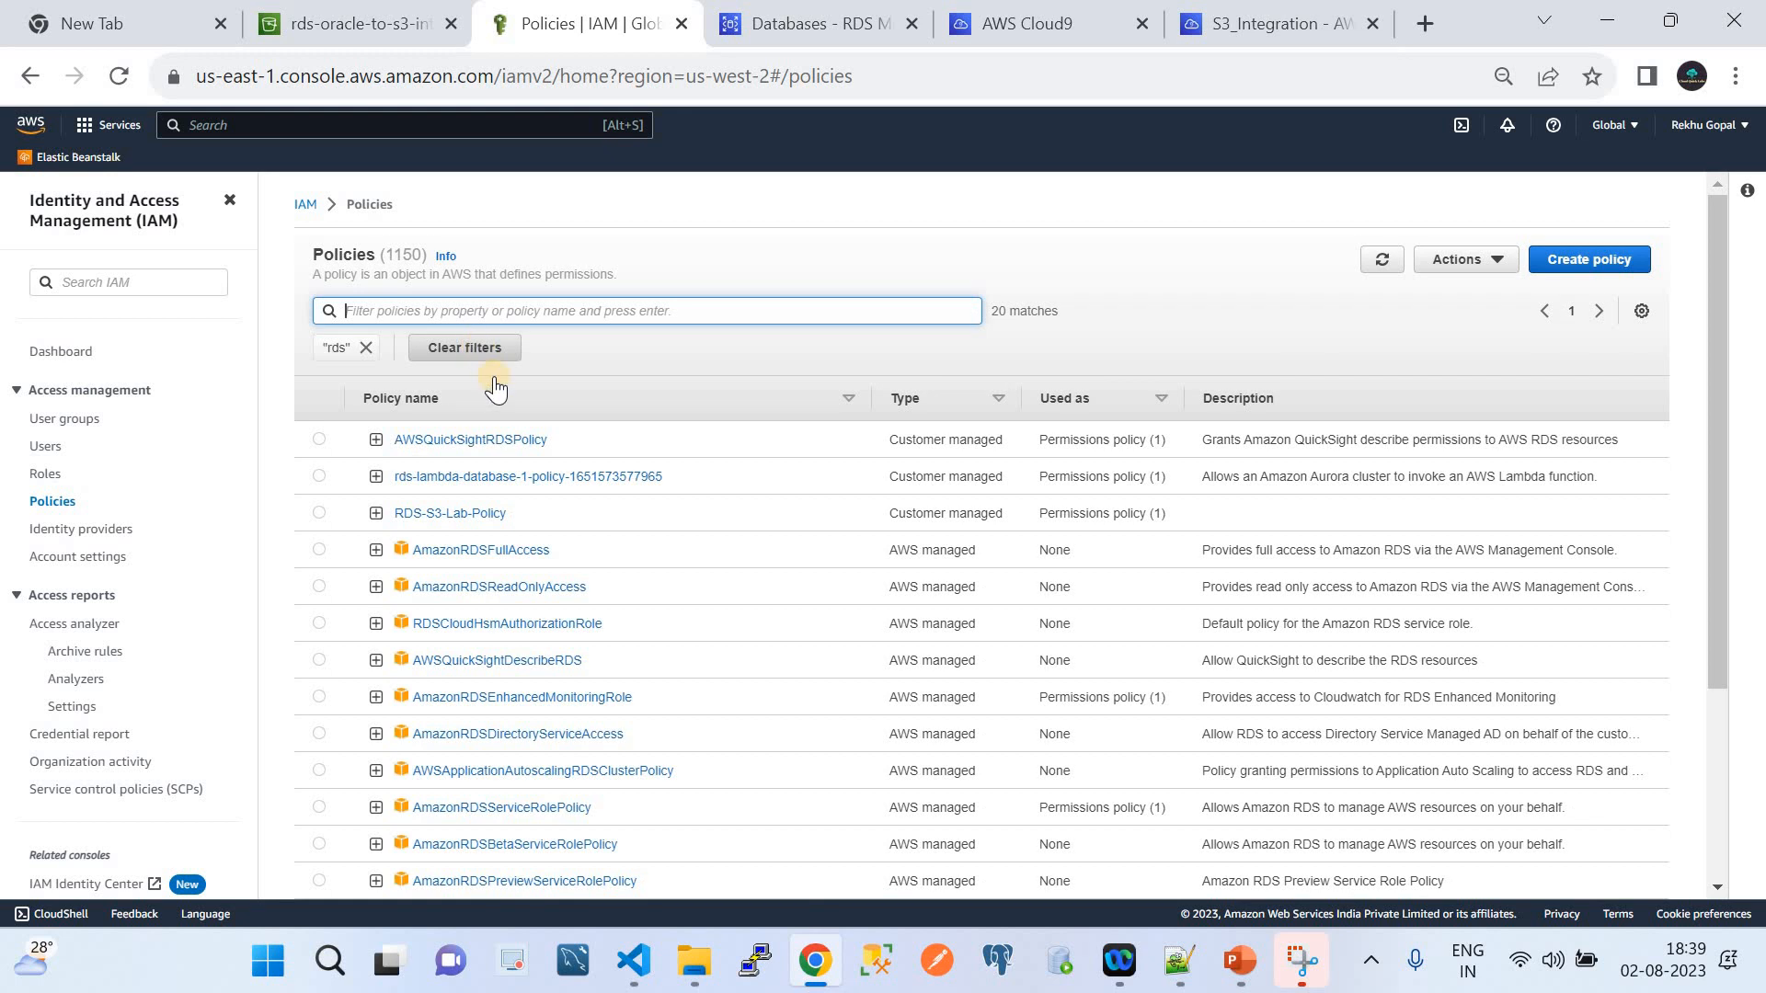
{"action": "left_click", "coordinate": [482, 516]}
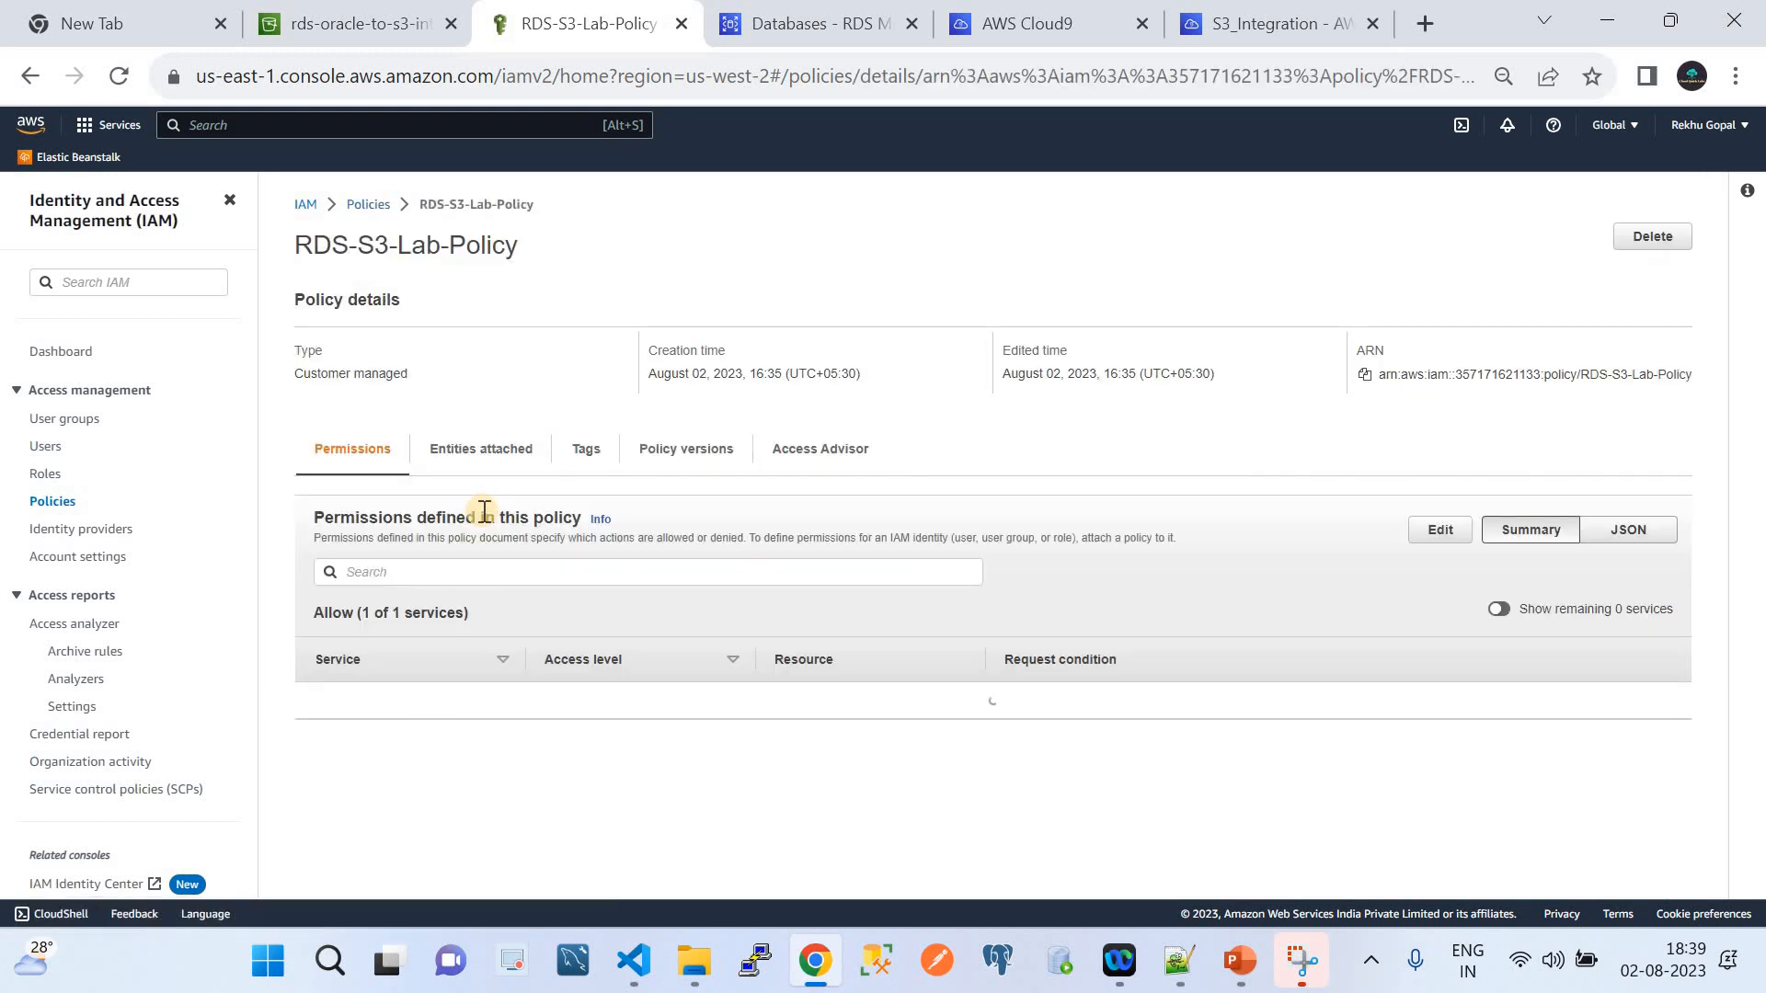
{"action": "left_click", "coordinate": [1634, 528]}
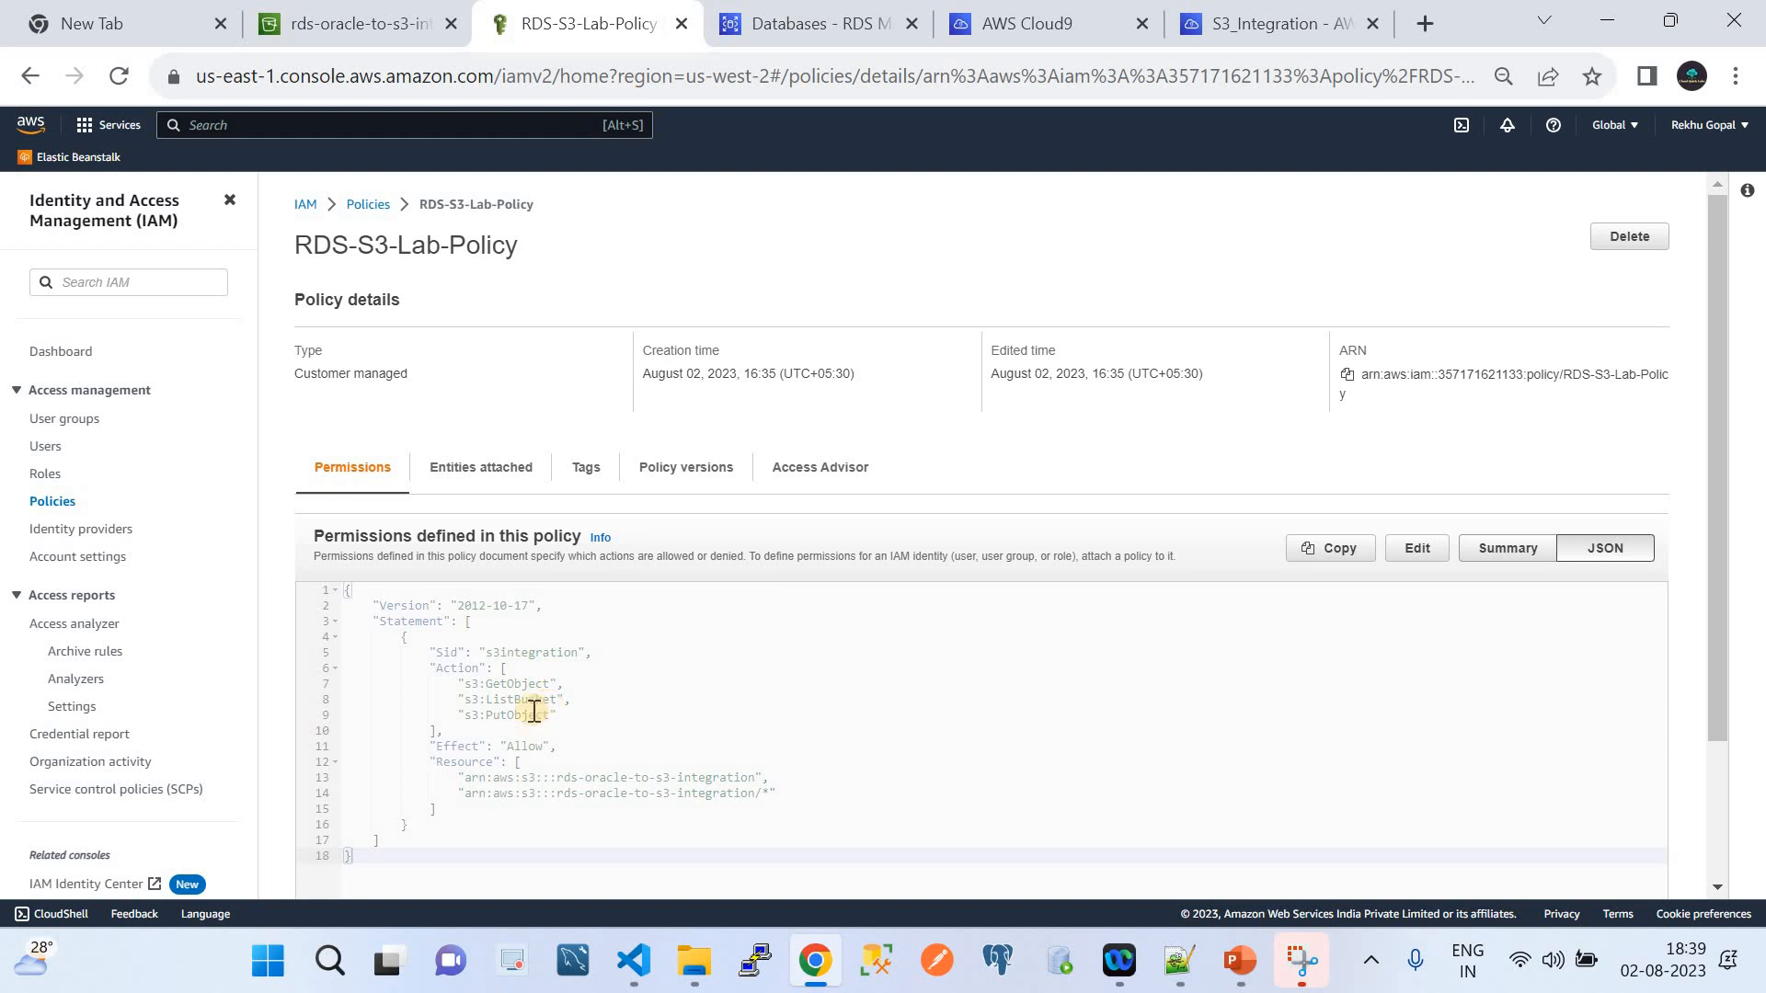
{"action": "left_click", "coordinate": [675, 779]}
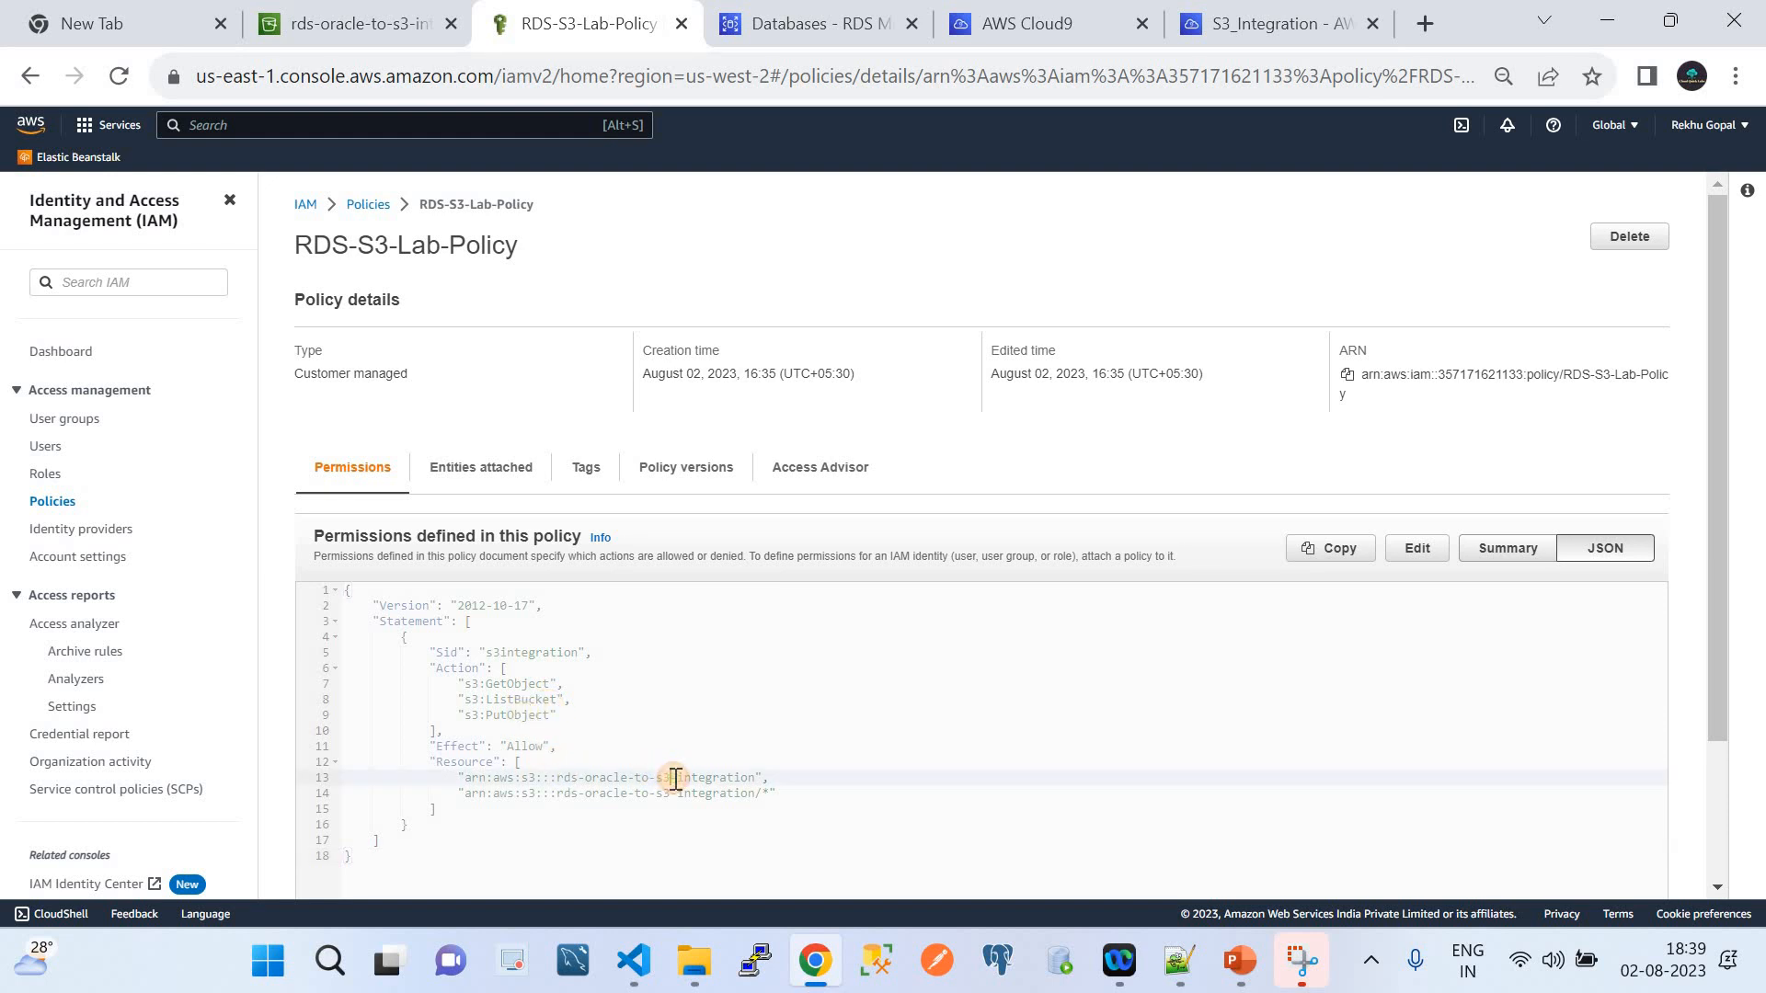
{"action": "left_click", "coordinate": [45, 473]}
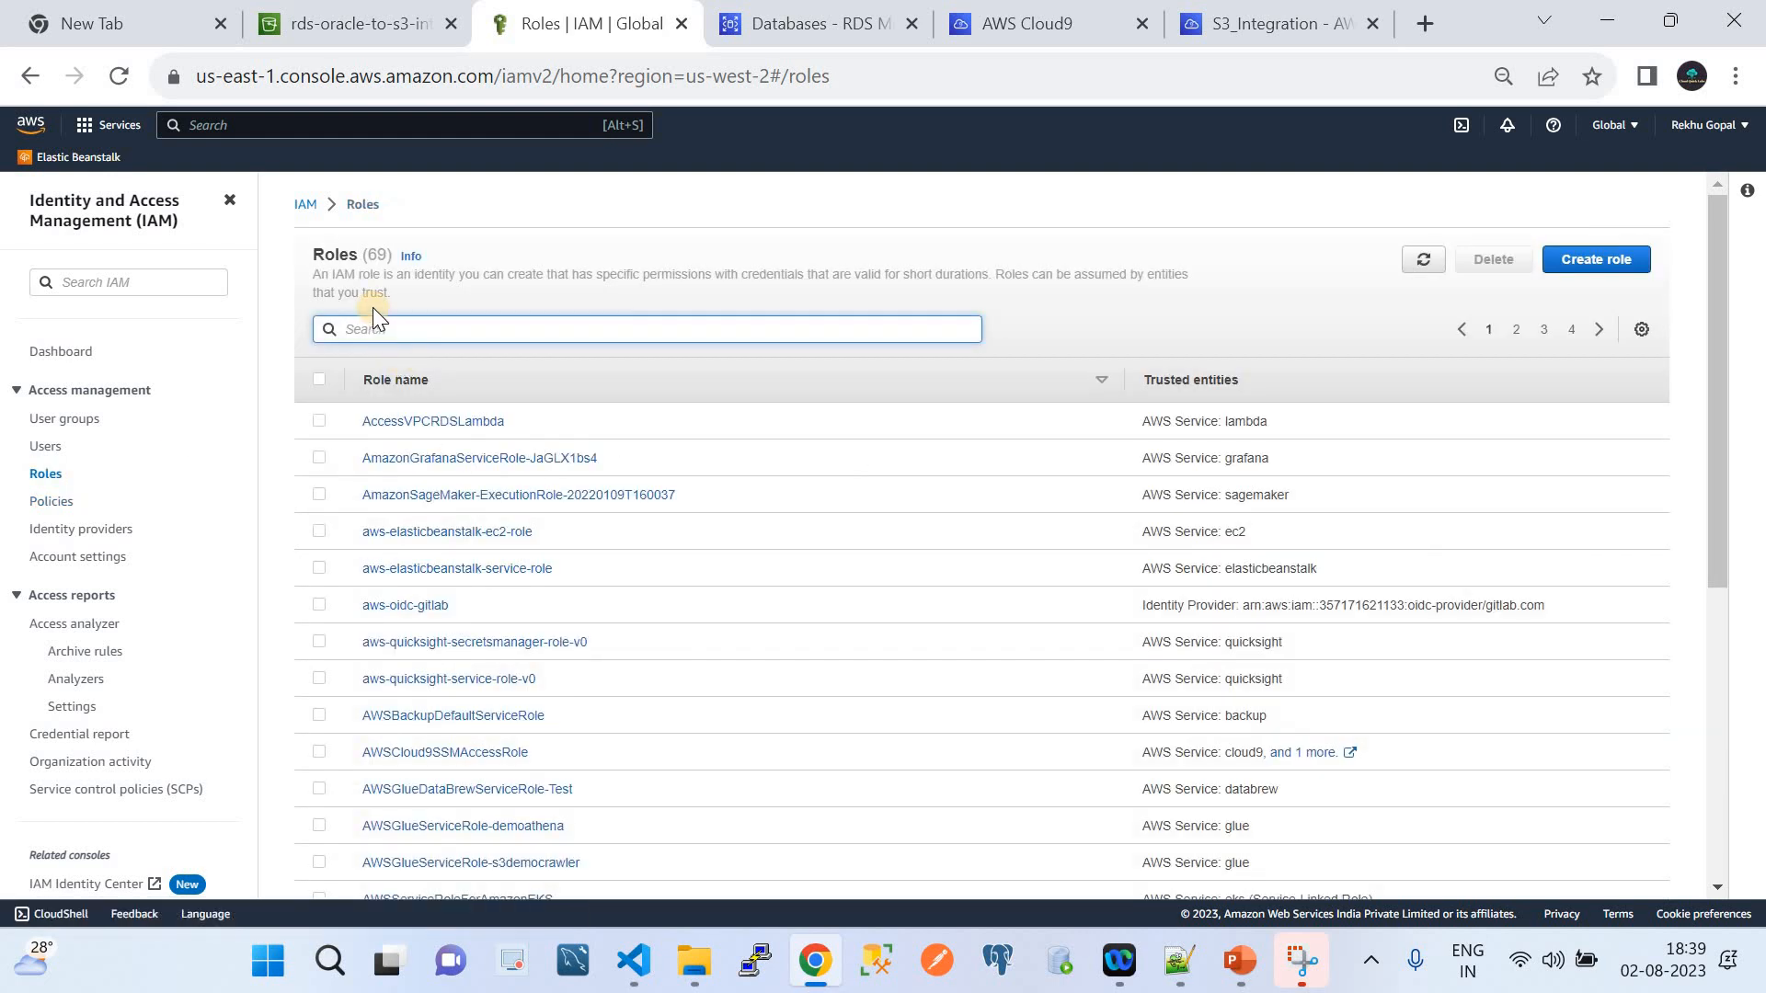
Search roles for 'rds' and verify rds-s3-integration-role lets rds.amazonaws.com perform sts:AssumeRole
{"action": "type", "text": "rds"}
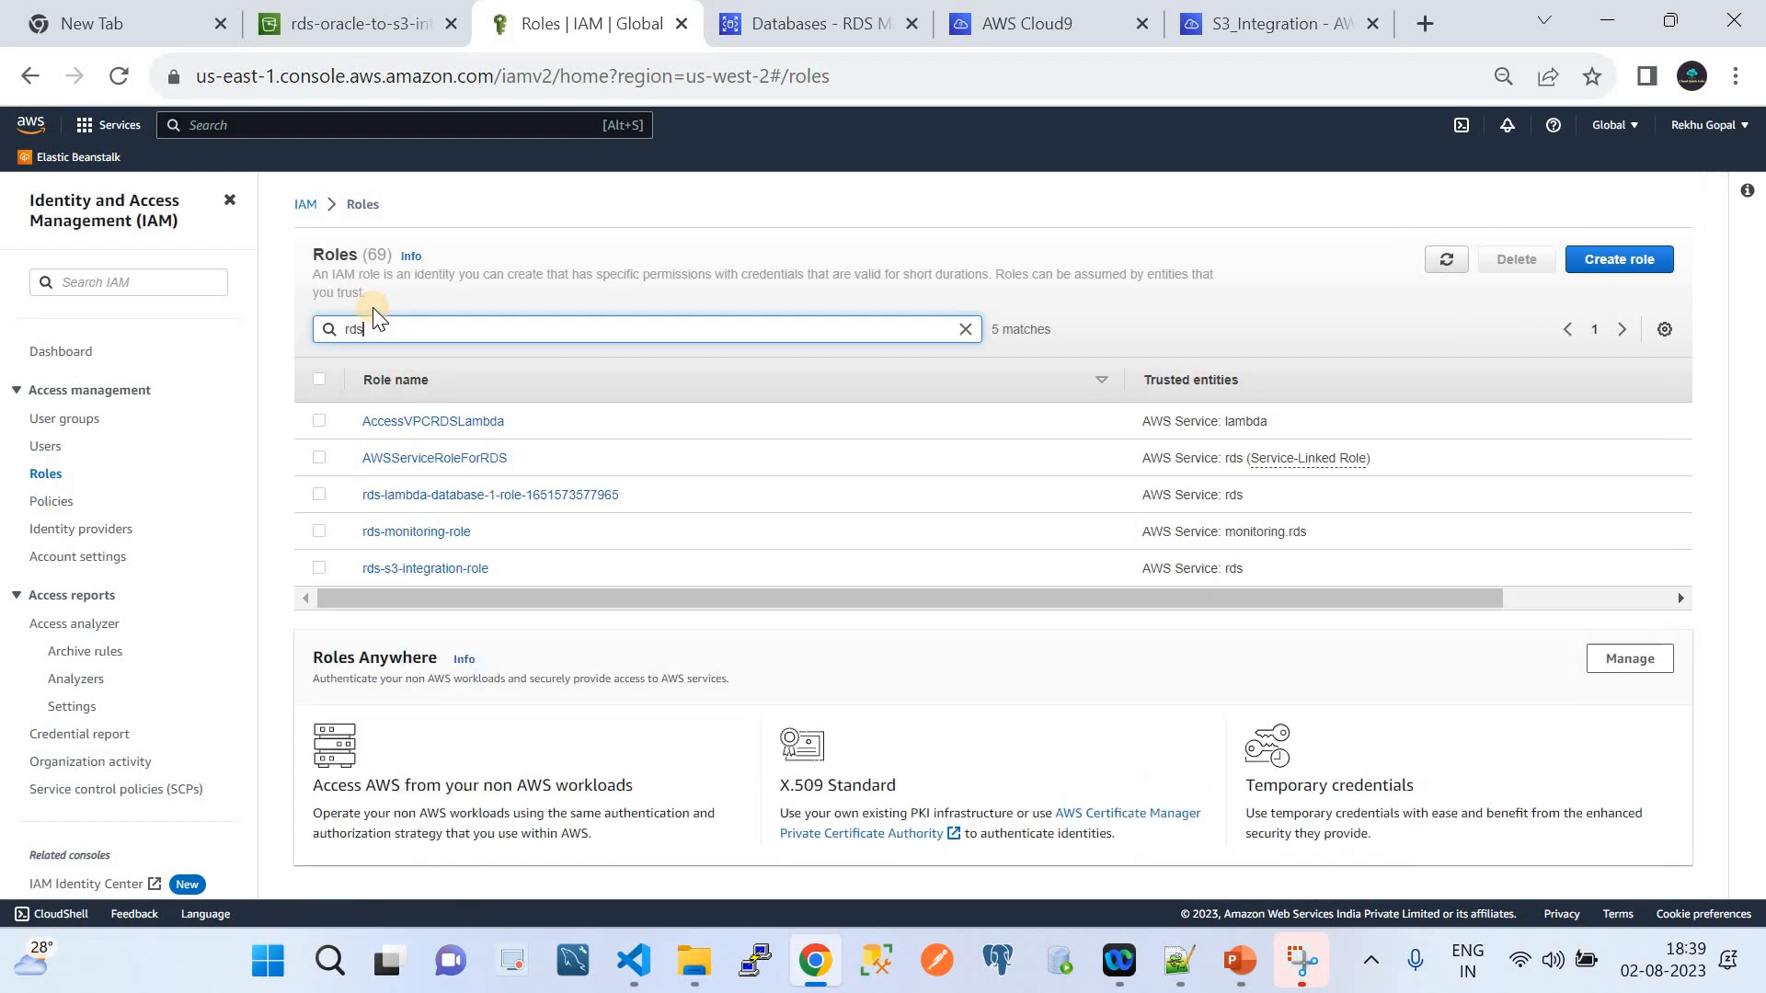
{"action": "left_click", "coordinate": [445, 571]}
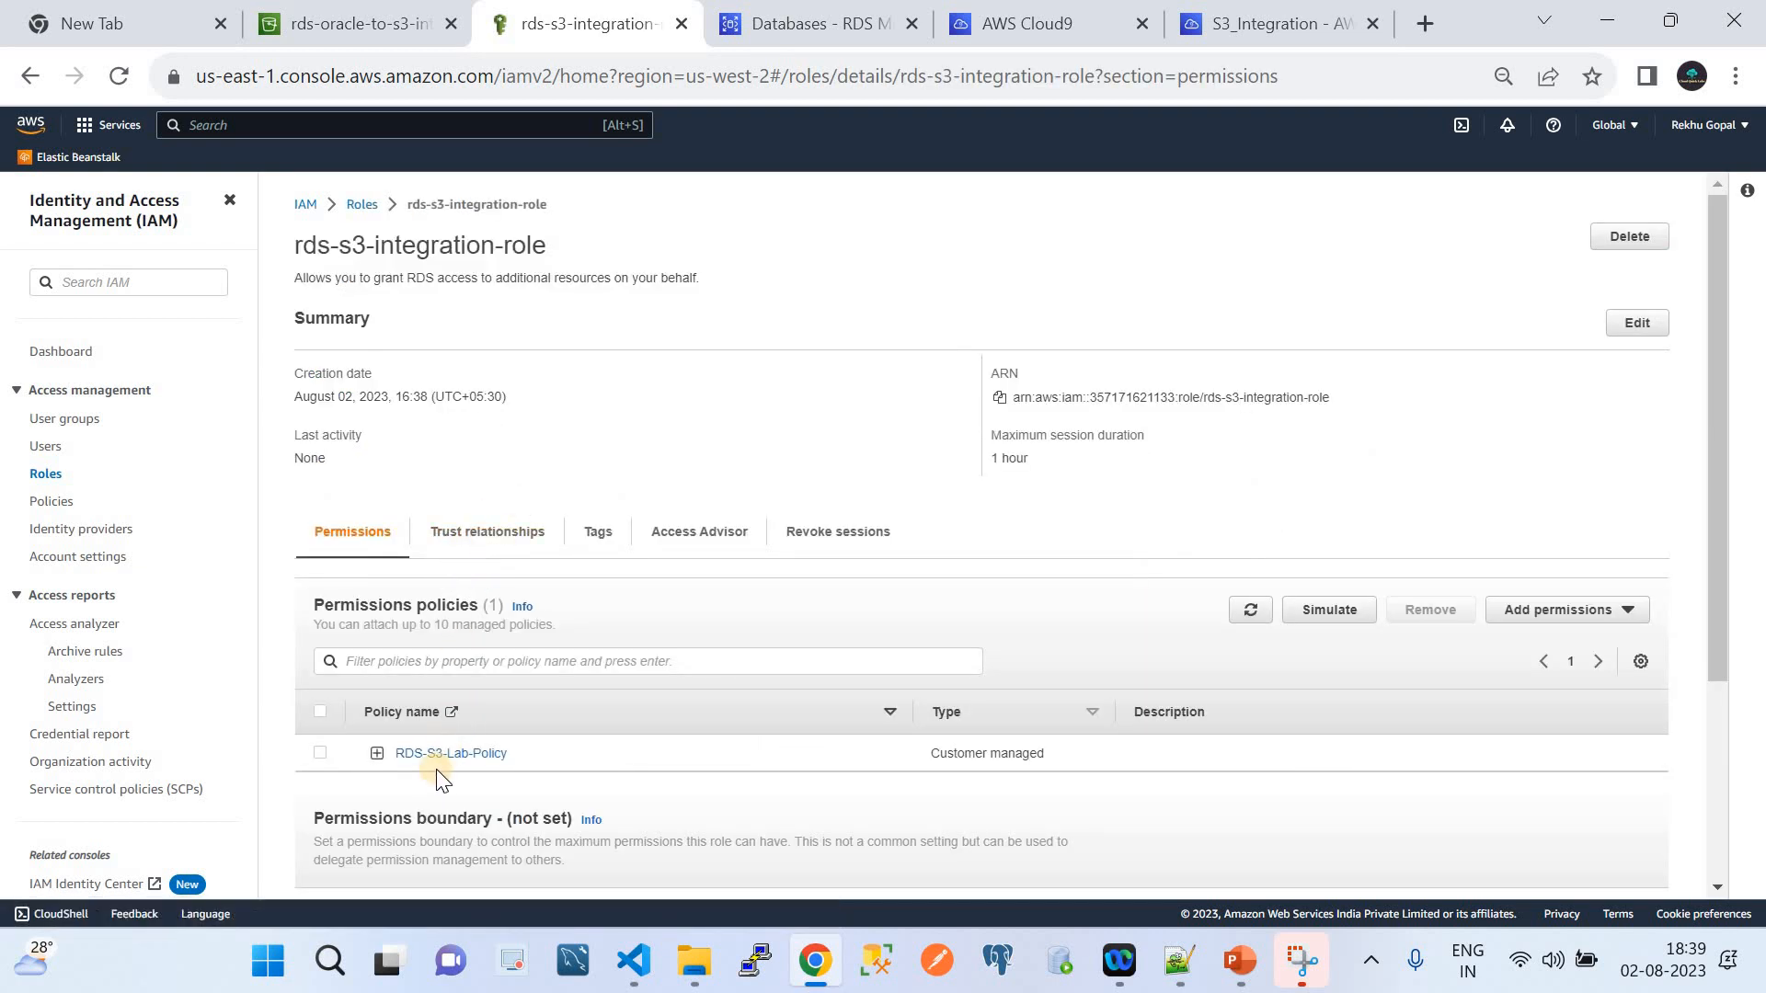
{"action": "left_click", "coordinate": [488, 554]}
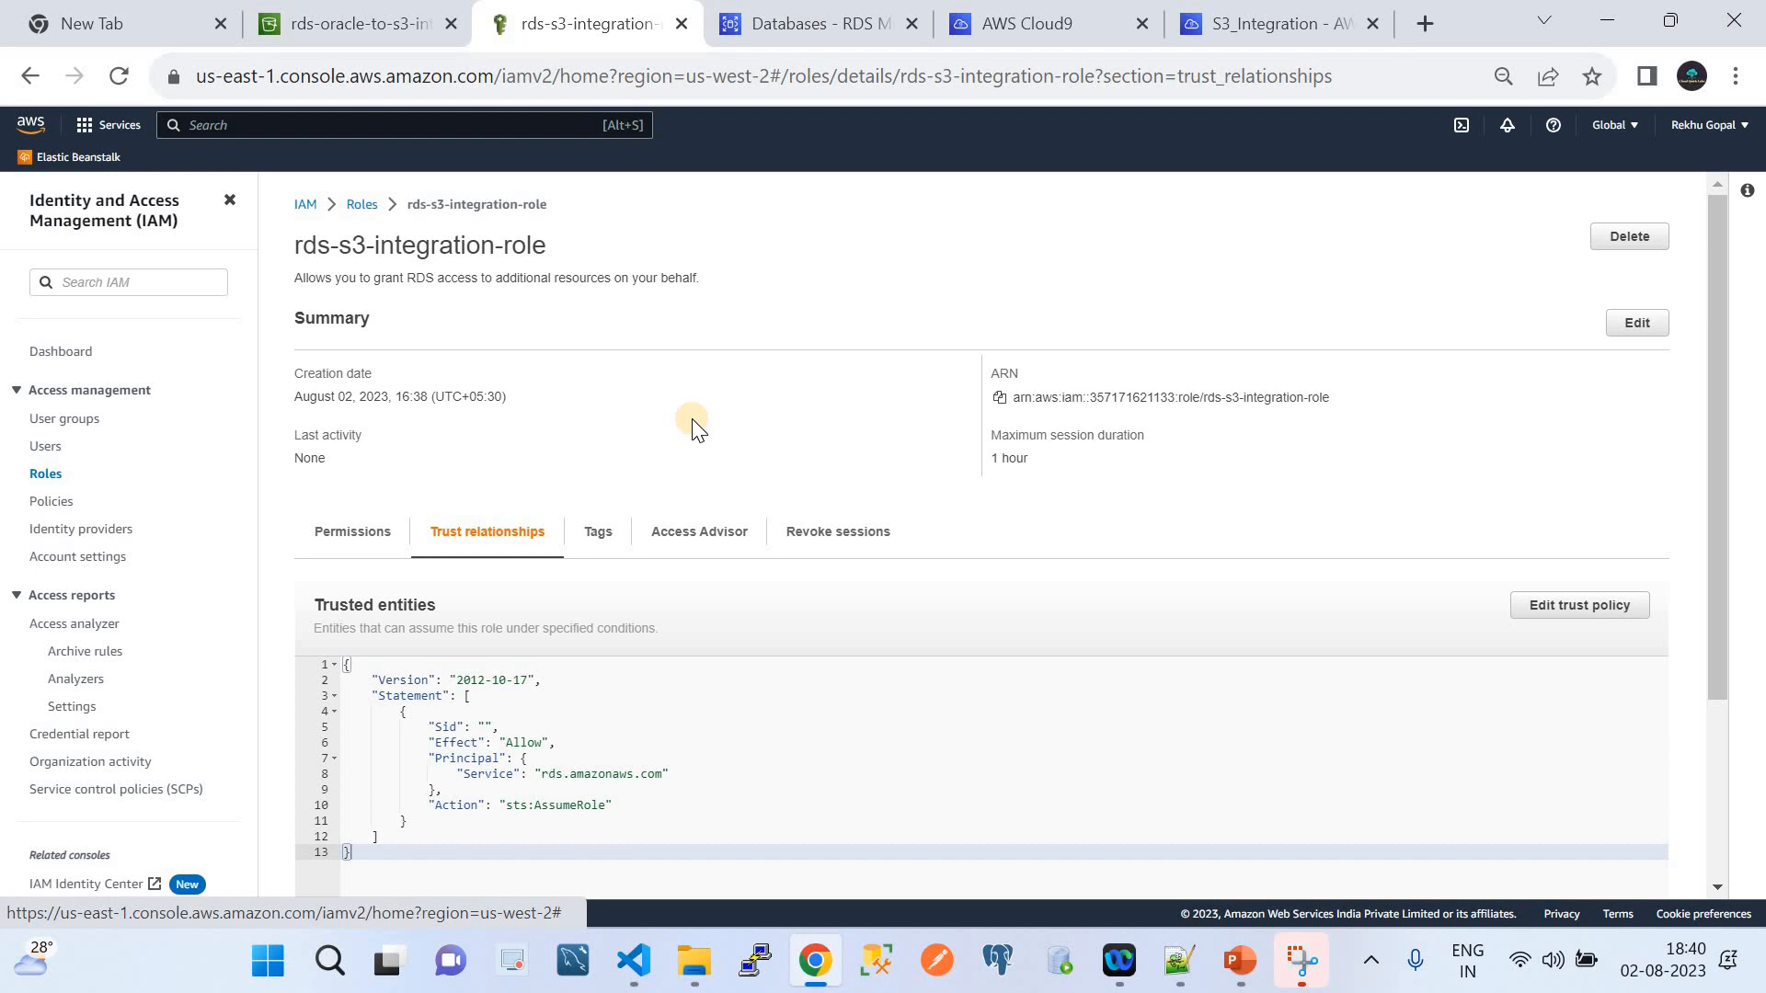
{"action": "left_click", "coordinate": [747, 21]}
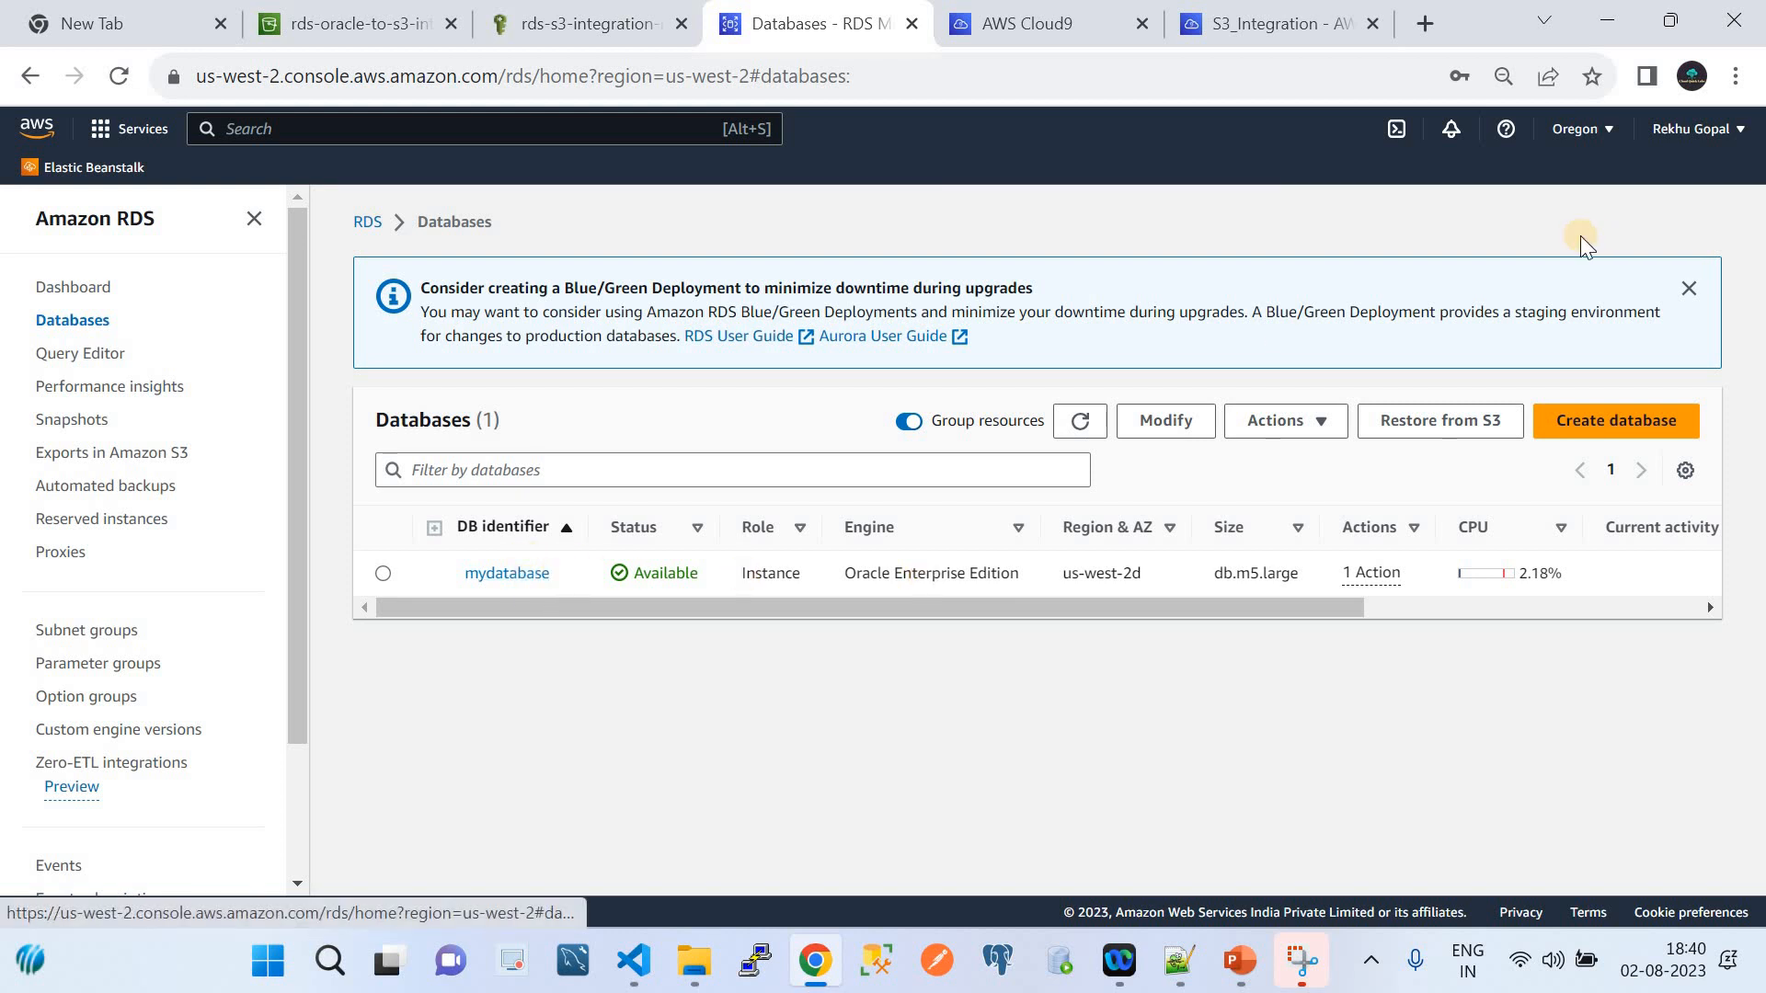
Dismiss the Blue/Green notice and open mydatabase, checking rds-s3-integration-role is Active for S3_INTEGRATION
{"action": "left_click", "coordinate": [1689, 287]}
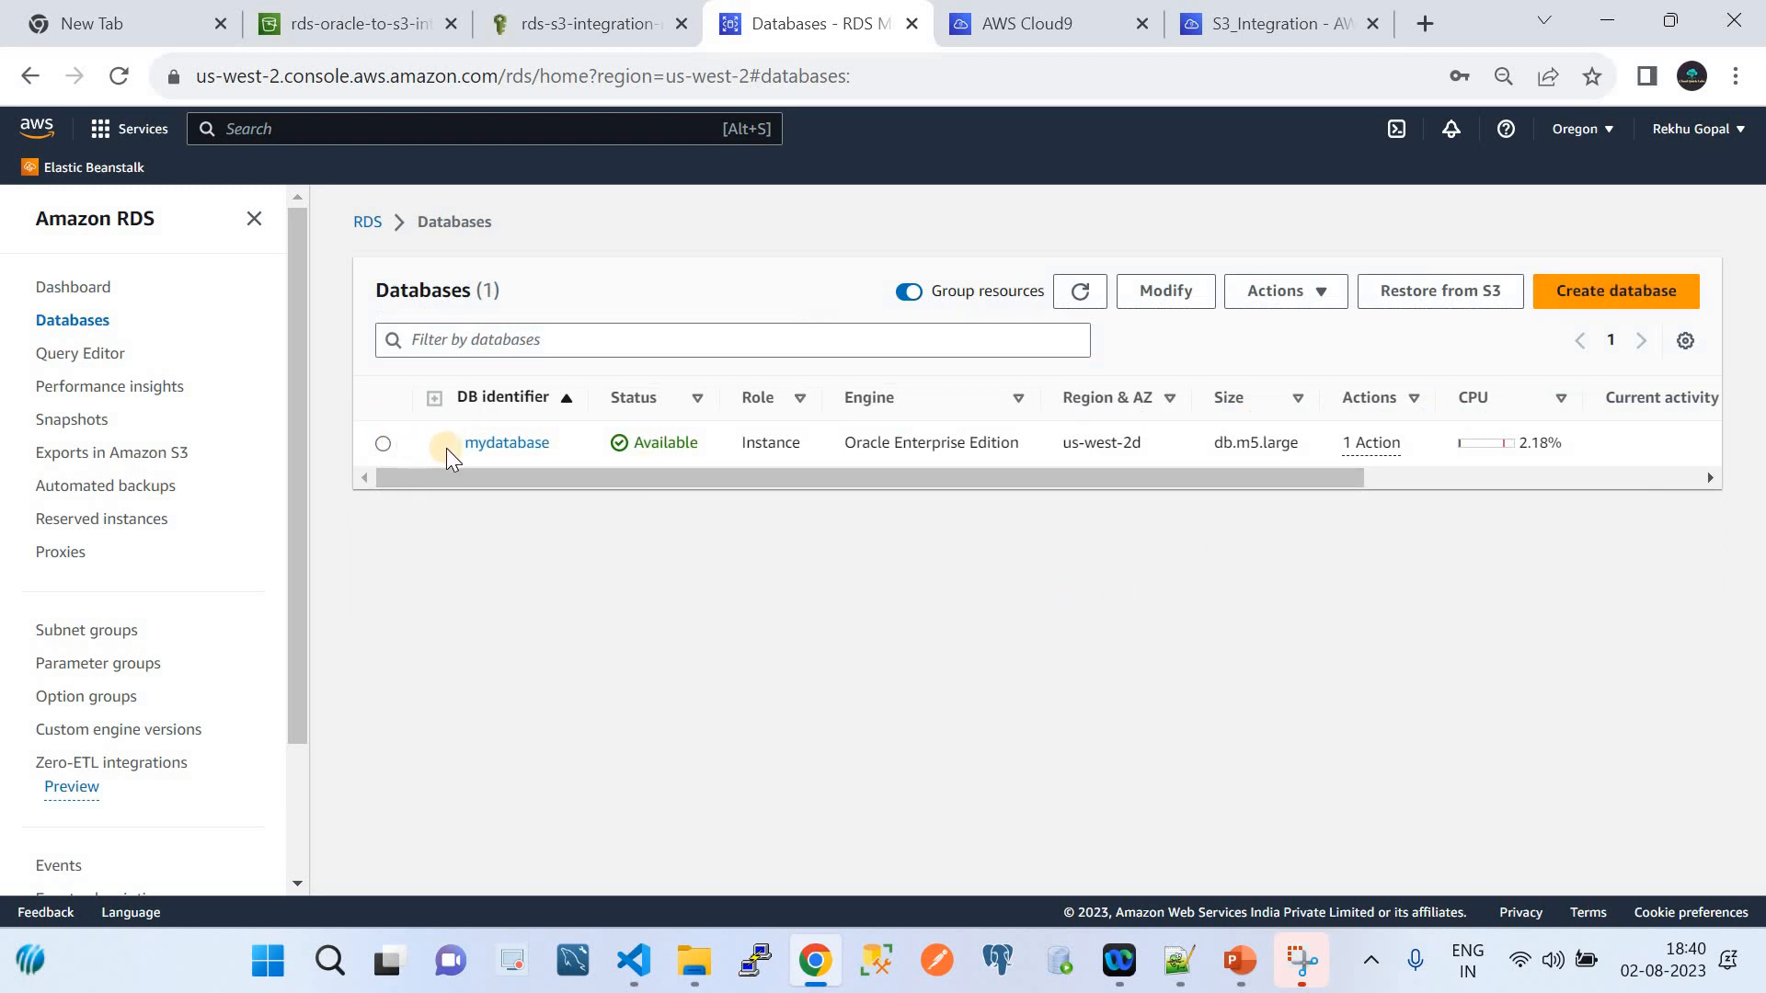
{"action": "left_click", "coordinate": [481, 444]}
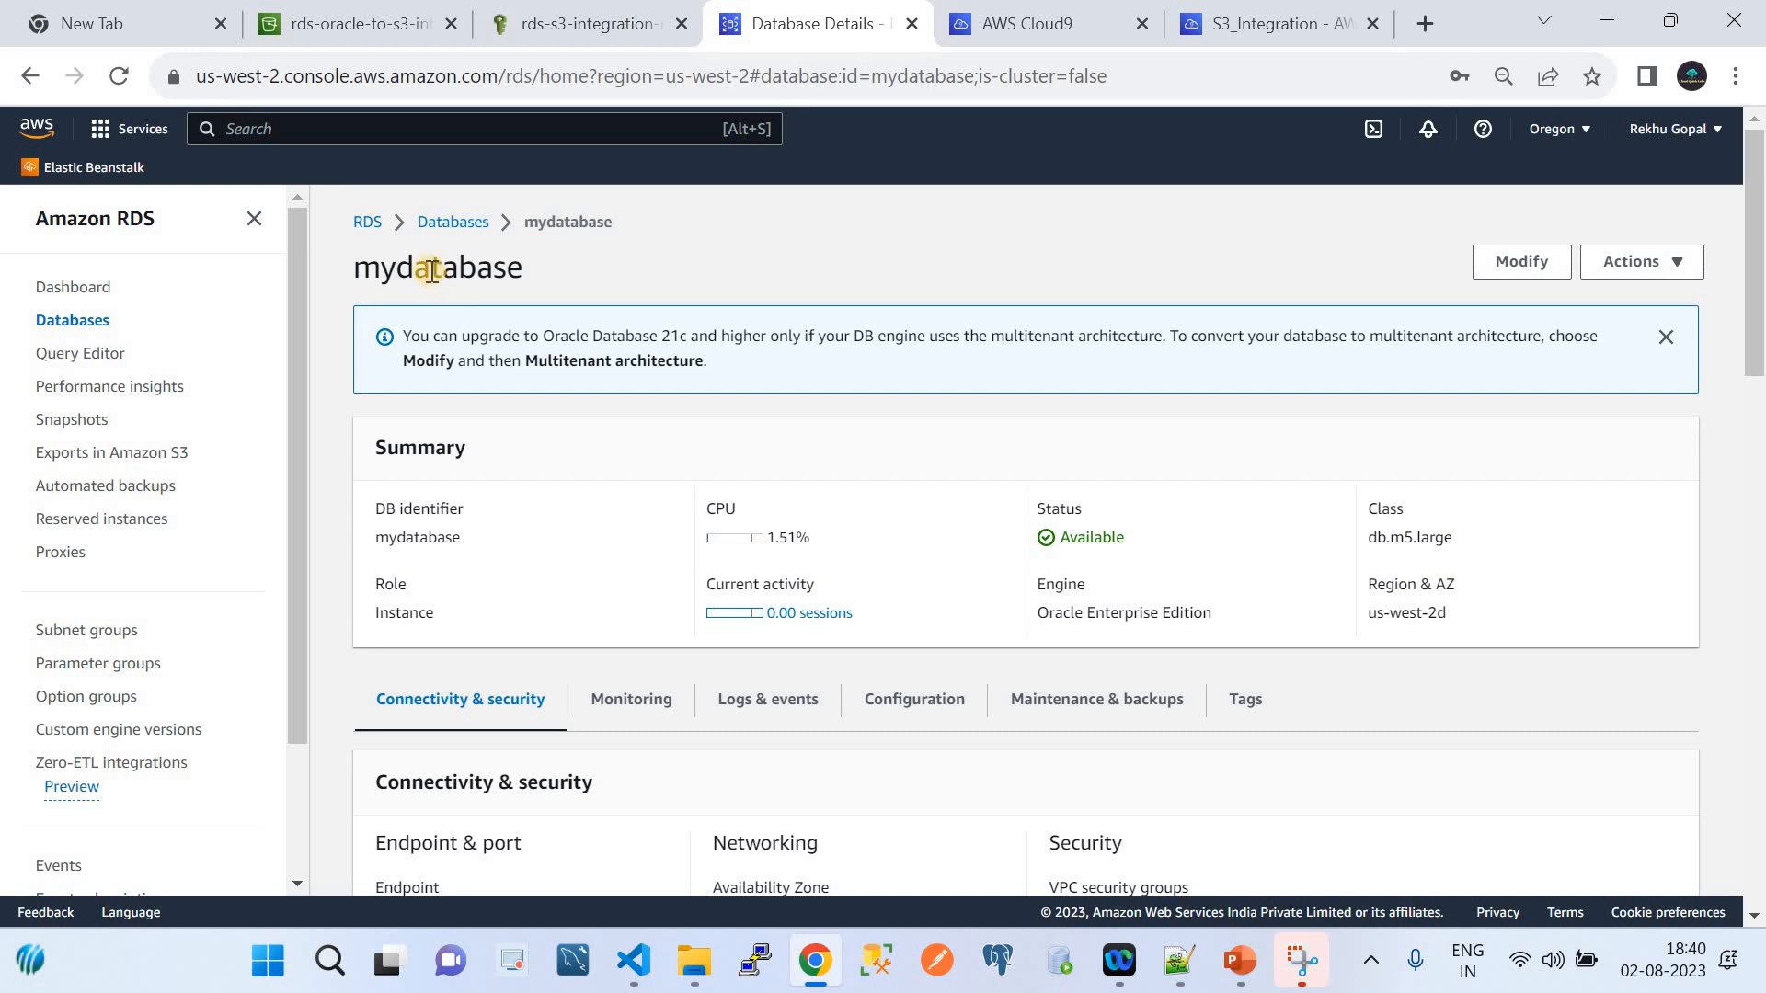
{"action": "scroll", "coordinate": [590, 570], "scroll_direction": "down", "scroll_amount": 2}
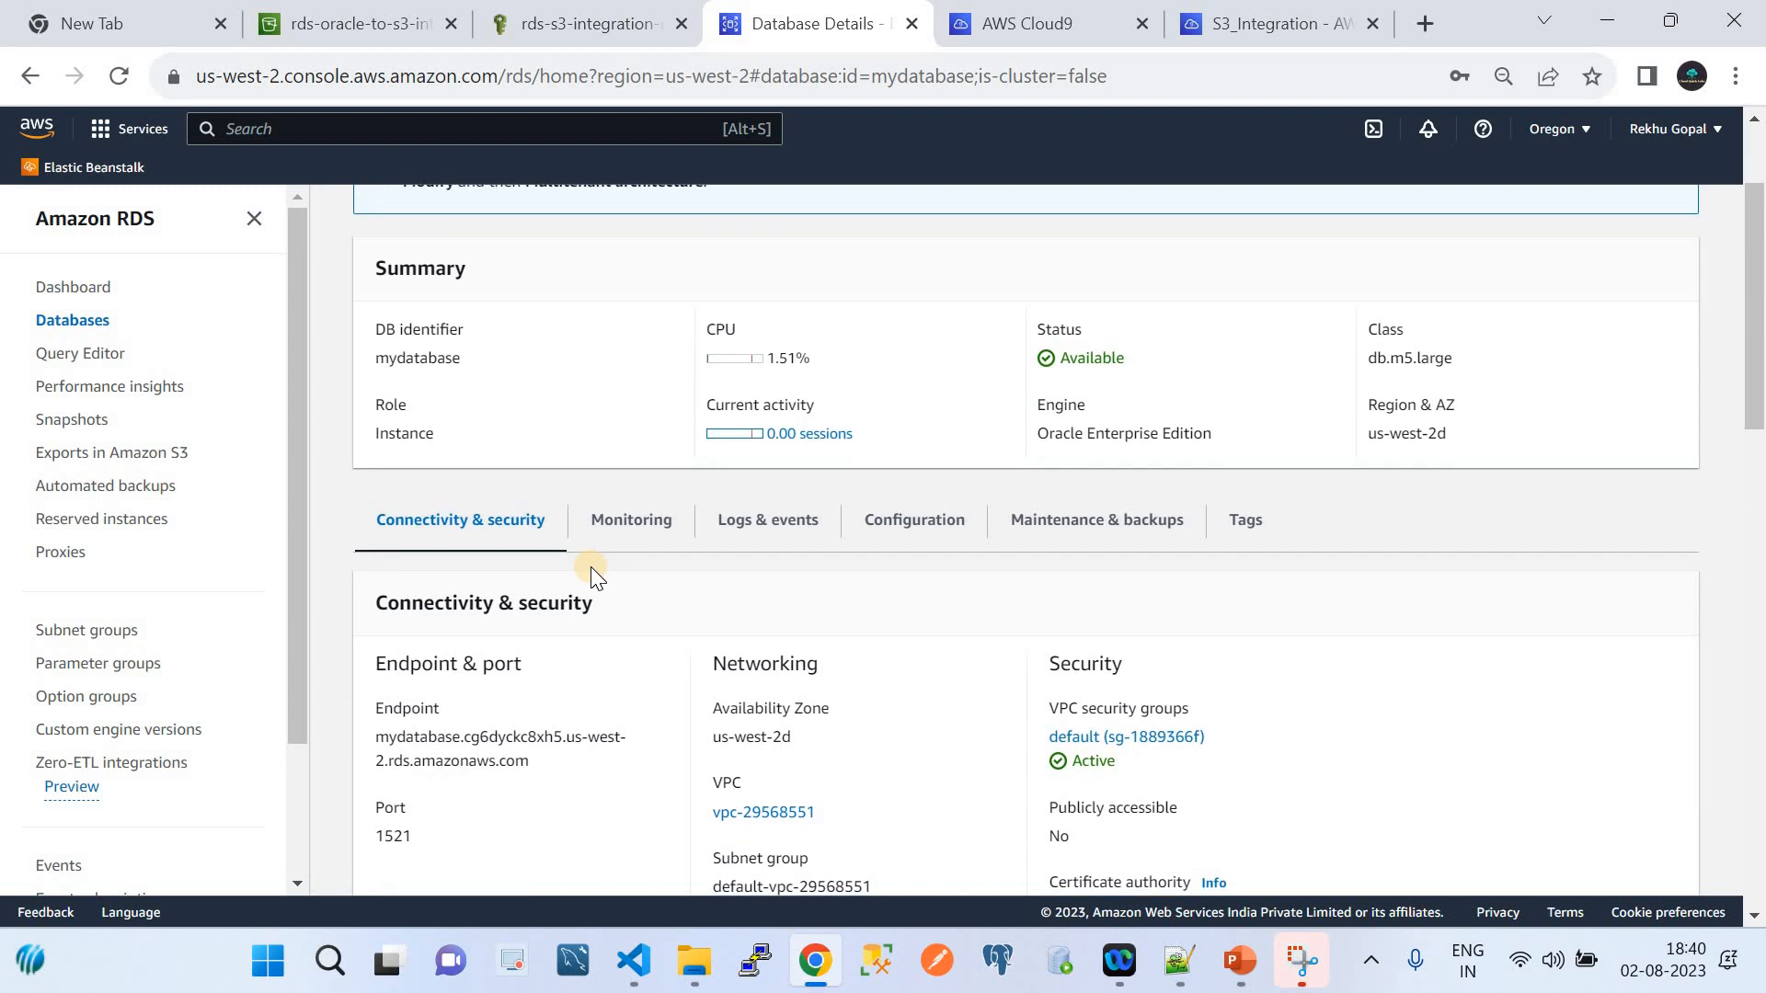
{"action": "scroll", "coordinate": [591, 571], "scroll_direction": "down", "scroll_amount": 4}
{"action": "scroll", "coordinate": [592, 572], "scroll_direction": "up", "scroll_amount": 2}
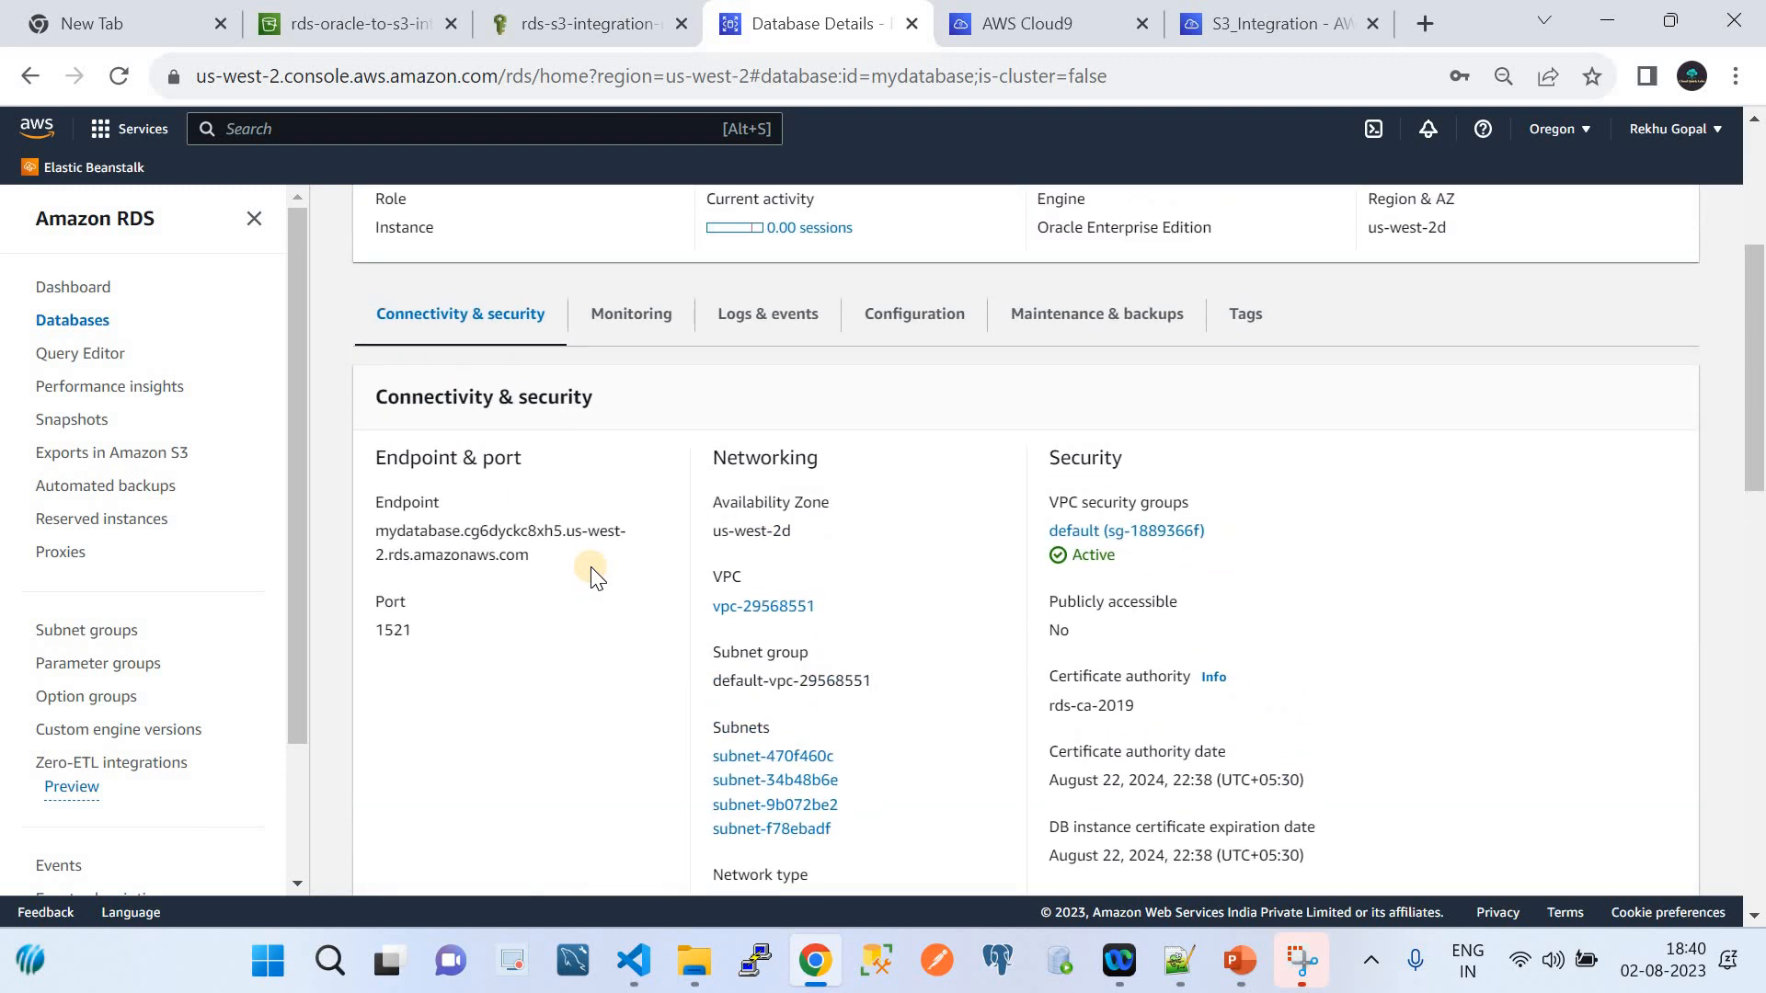
{"action": "scroll", "coordinate": [590, 570], "scroll_direction": "up", "scroll_amount": 1}
{"action": "scroll", "coordinate": [591, 570], "scroll_direction": "down", "scroll_amount": 7}
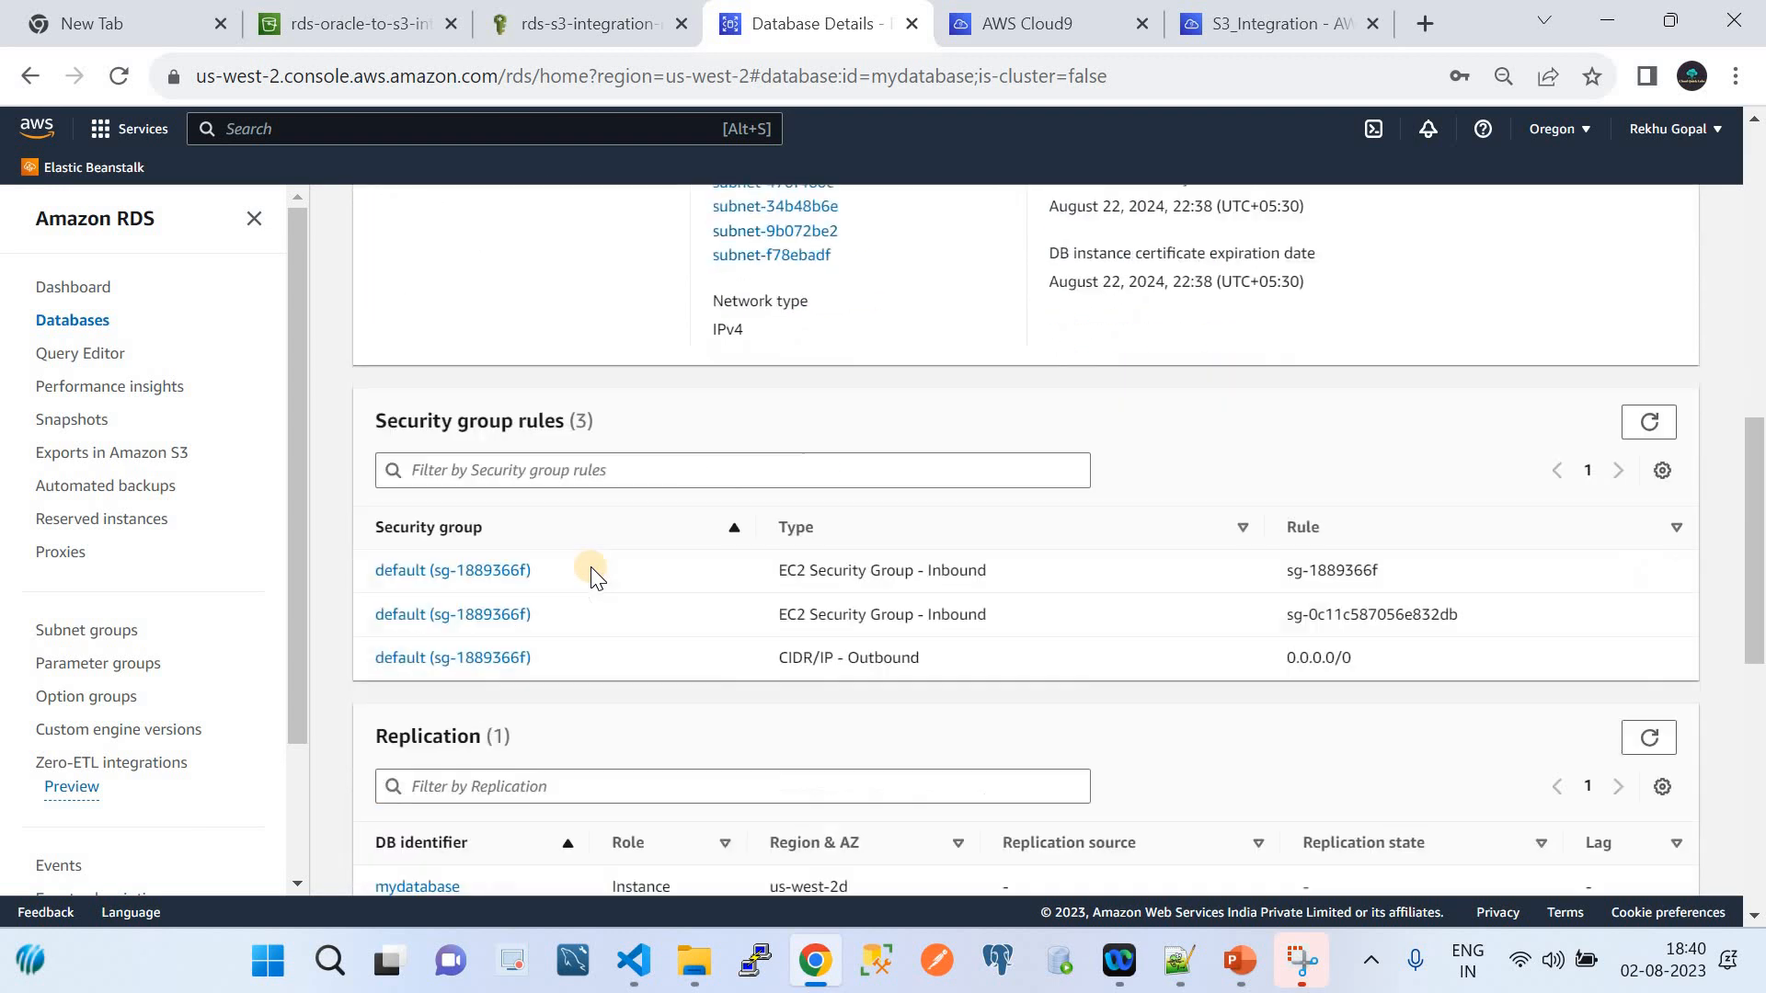
{"action": "scroll", "coordinate": [590, 570], "scroll_direction": "up", "scroll_amount": 4}
{"action": "scroll", "coordinate": [591, 571], "scroll_direction": "down", "scroll_amount": 4}
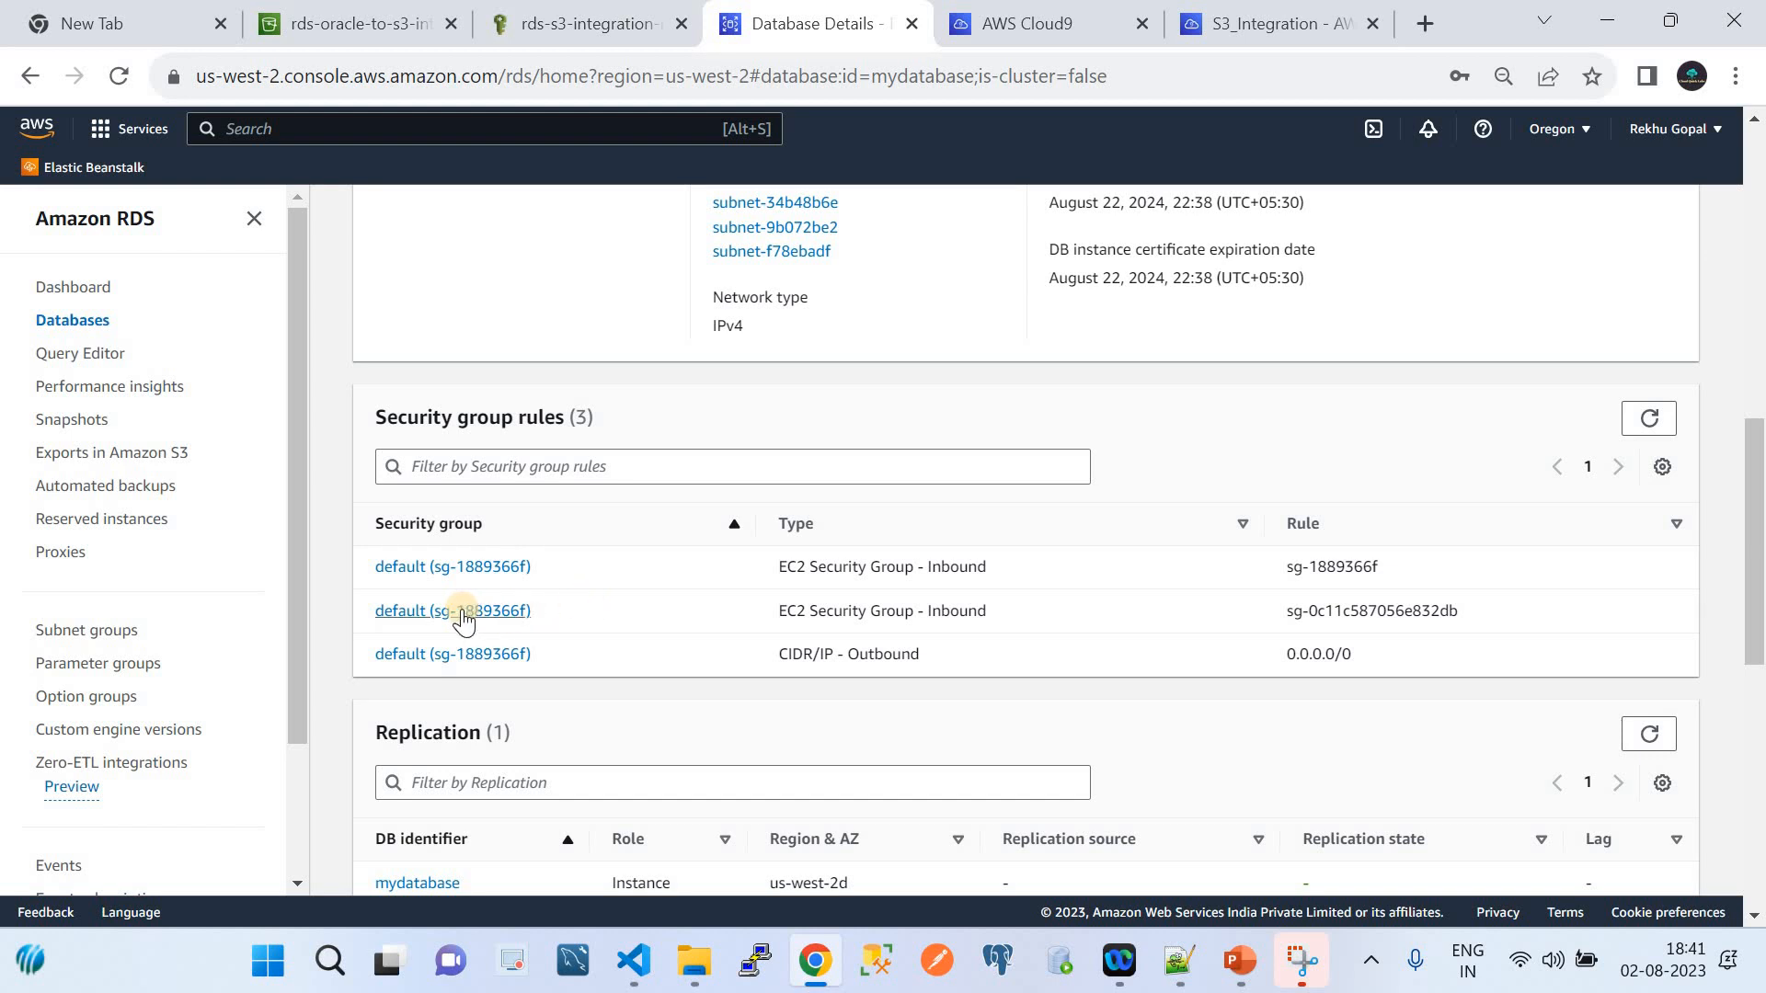
{"action": "scroll", "coordinate": [644, 615], "scroll_direction": "down", "scroll_amount": 2}
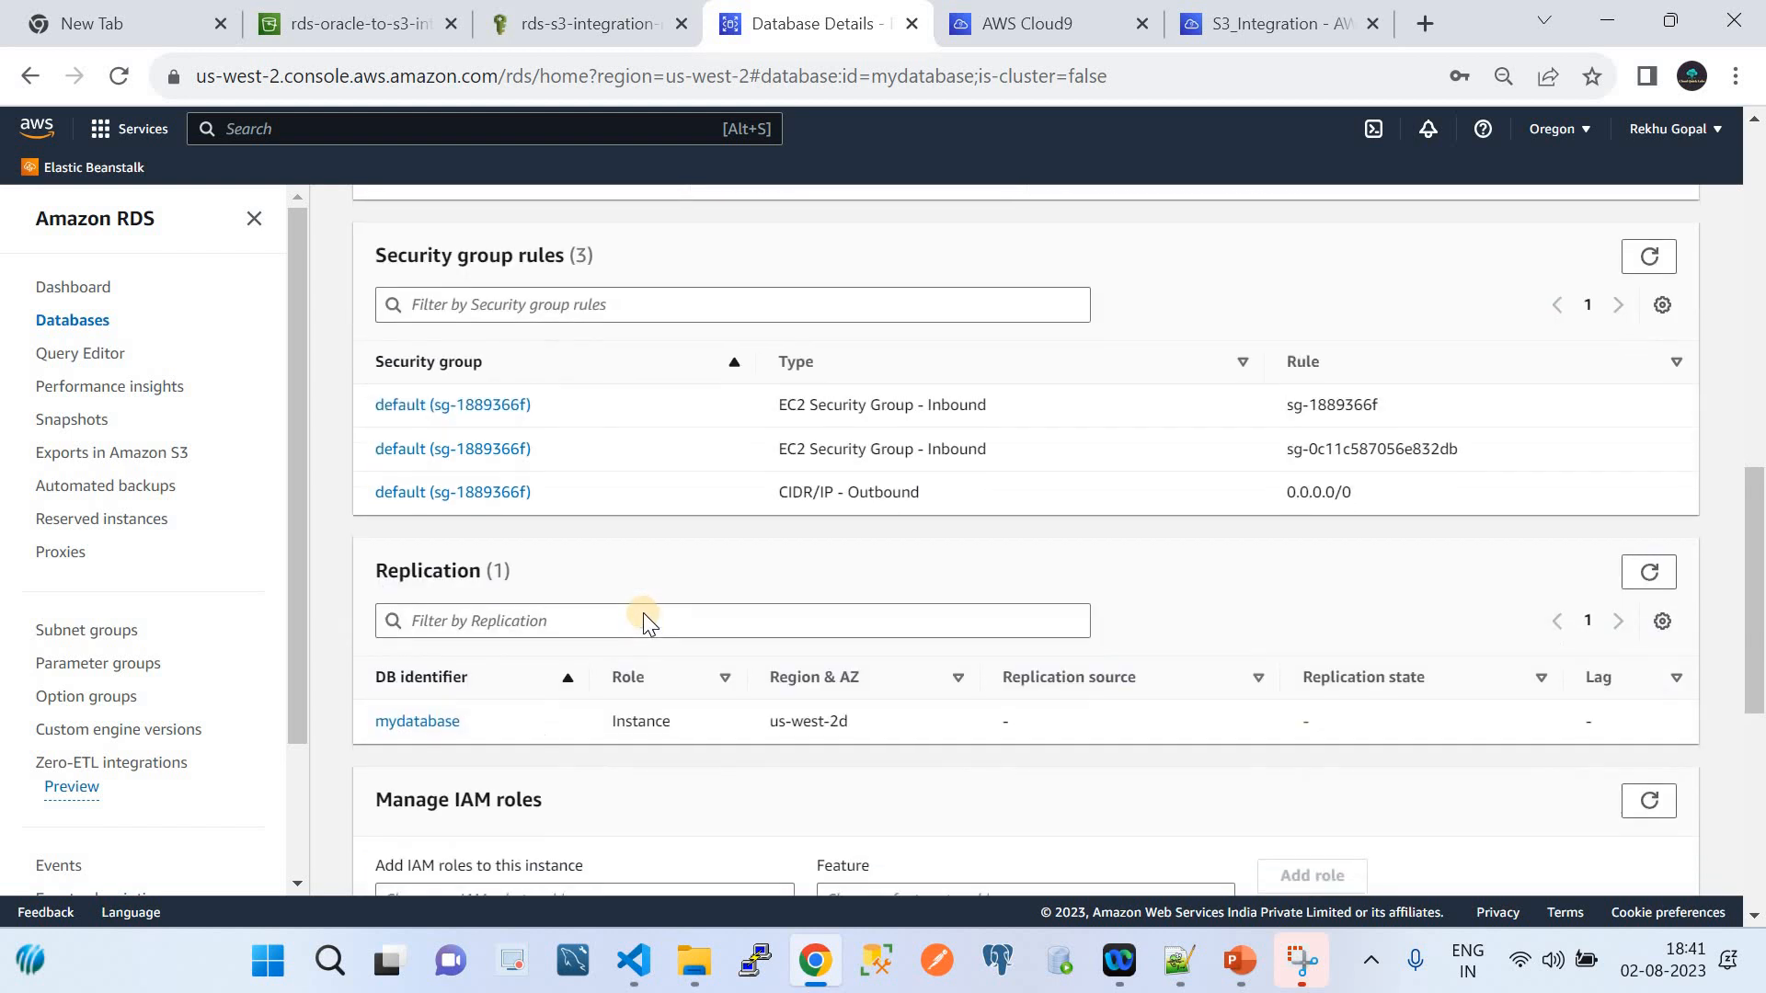
{"action": "scroll", "coordinate": [643, 612], "scroll_direction": "down", "scroll_amount": 1}
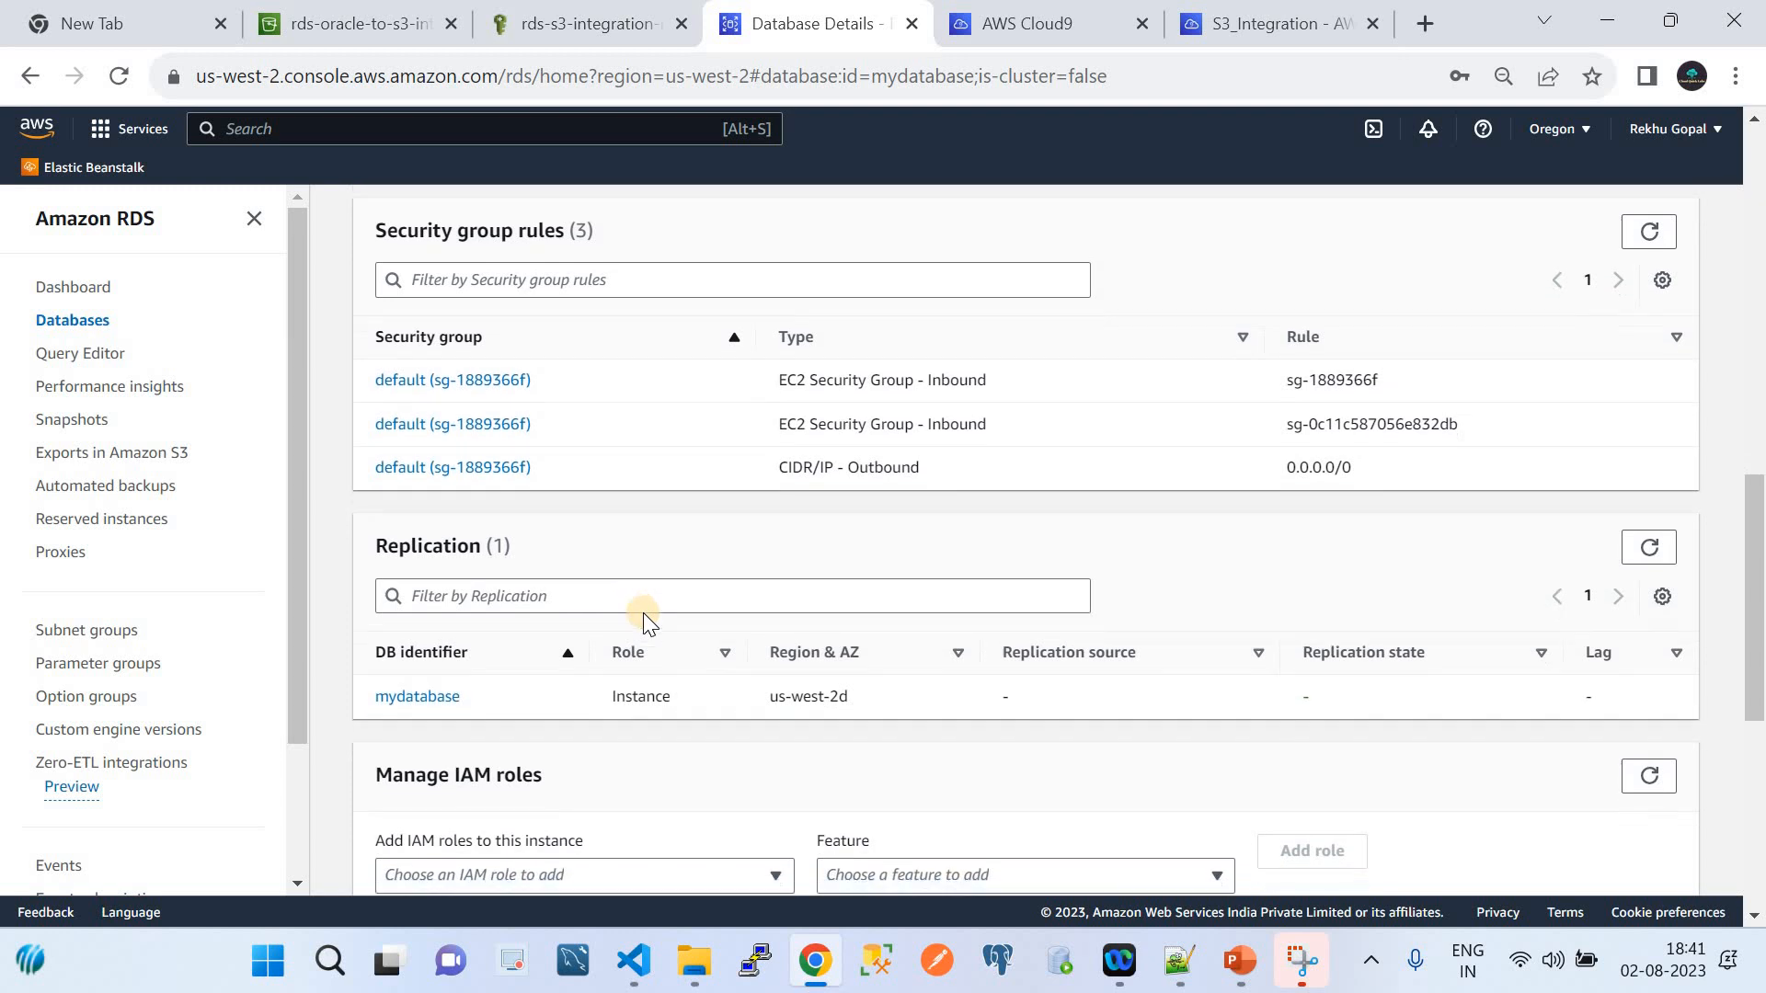
{"action": "scroll", "coordinate": [643, 613], "scroll_direction": "down", "scroll_amount": 2}
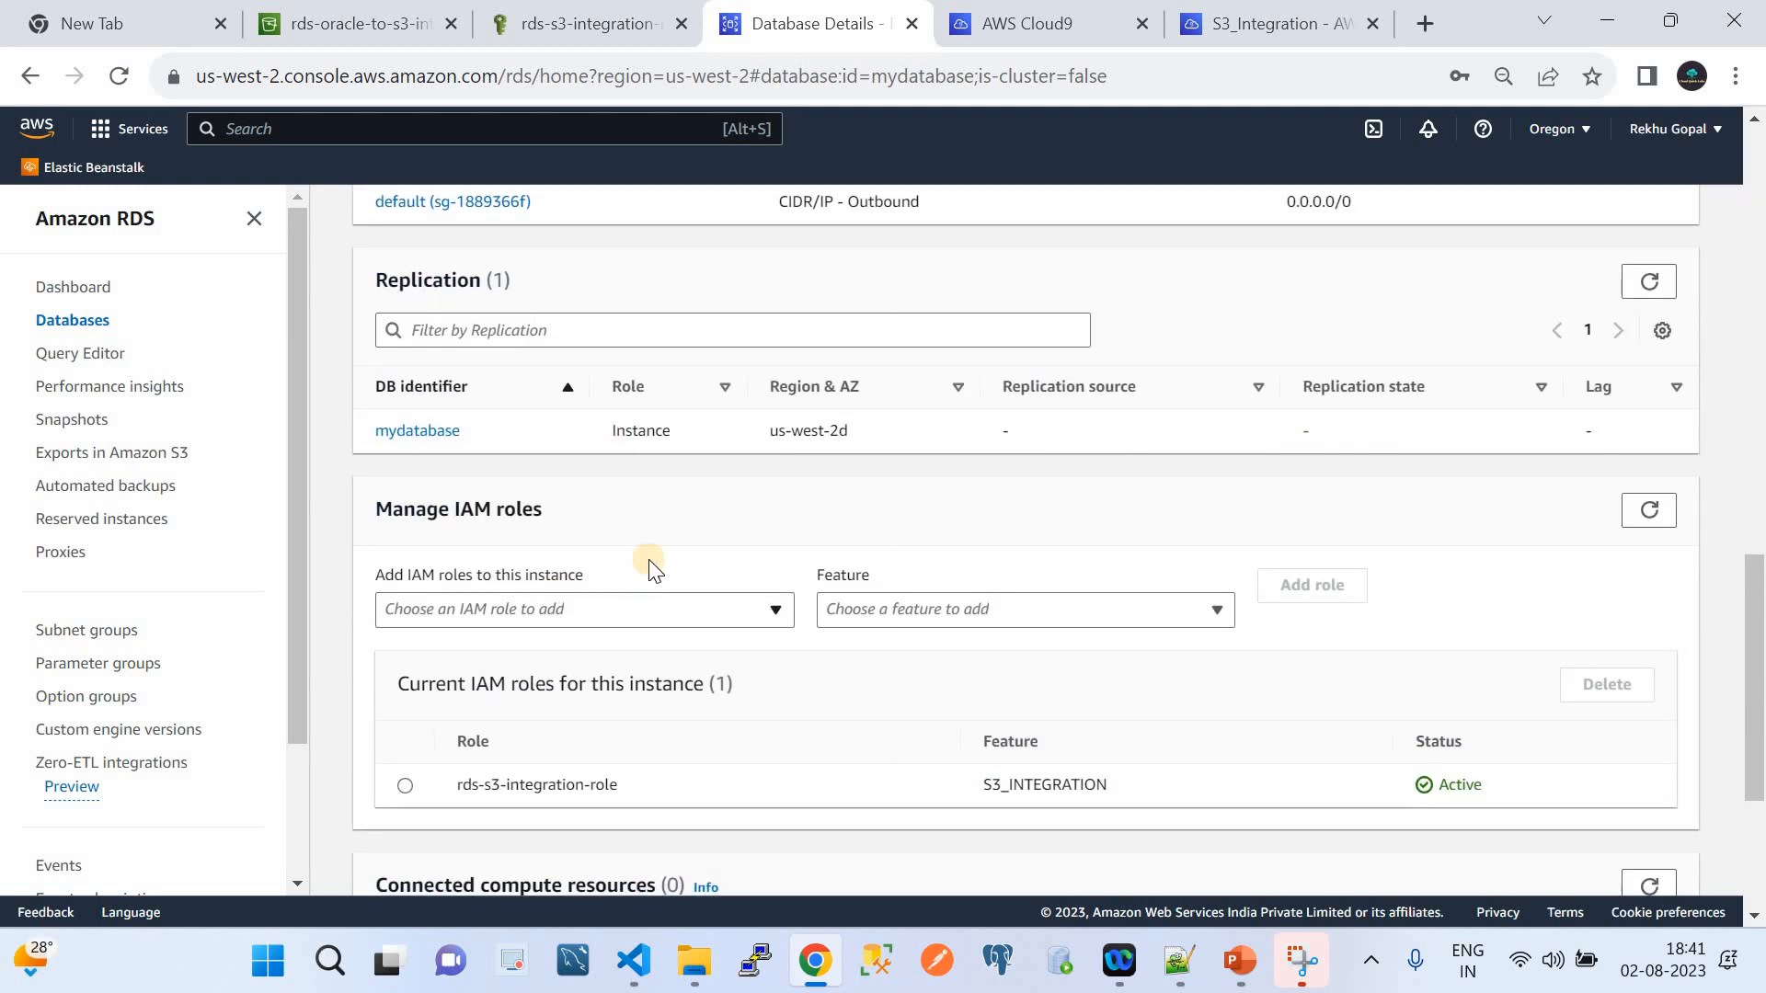
{"action": "scroll", "coordinate": [651, 556], "scroll_direction": "down", "scroll_amount": 1}
{"action": "scroll", "coordinate": [653, 556], "scroll_direction": "up", "scroll_amount": 10}
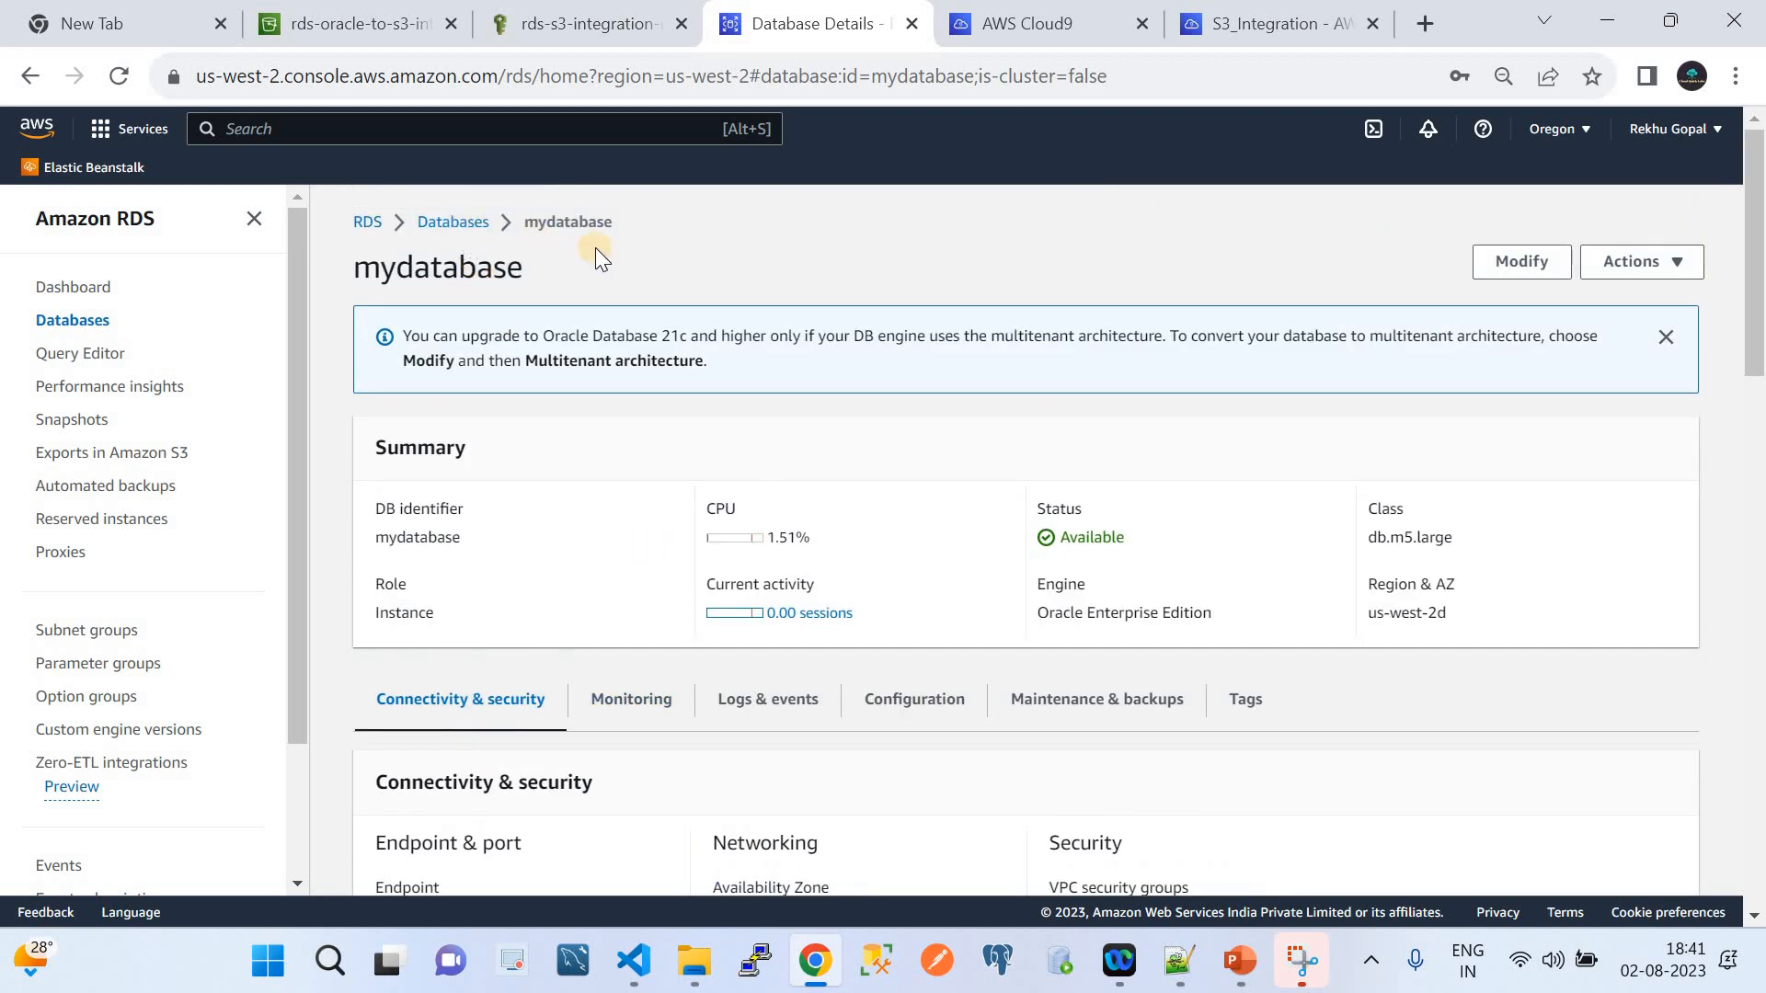
{"action": "scroll", "coordinate": [613, 561], "scroll_direction": "down", "scroll_amount": 10}
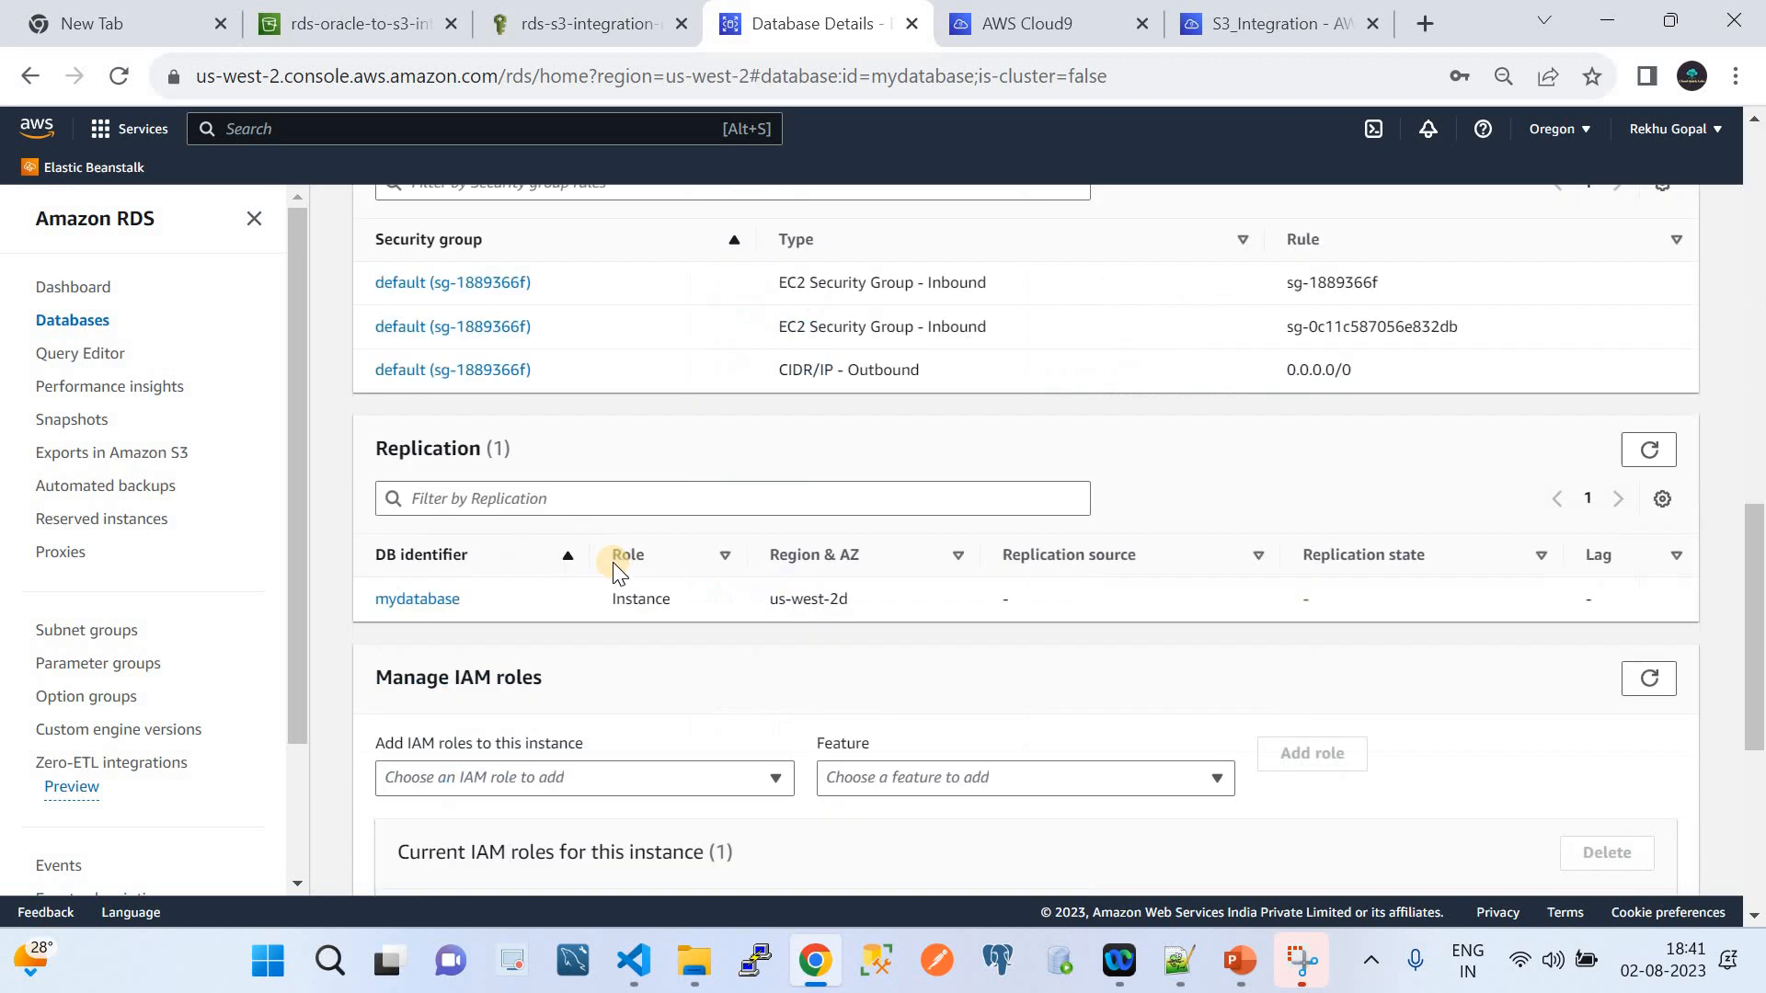
{"action": "scroll", "coordinate": [613, 561], "scroll_direction": "up", "scroll_amount": 2}
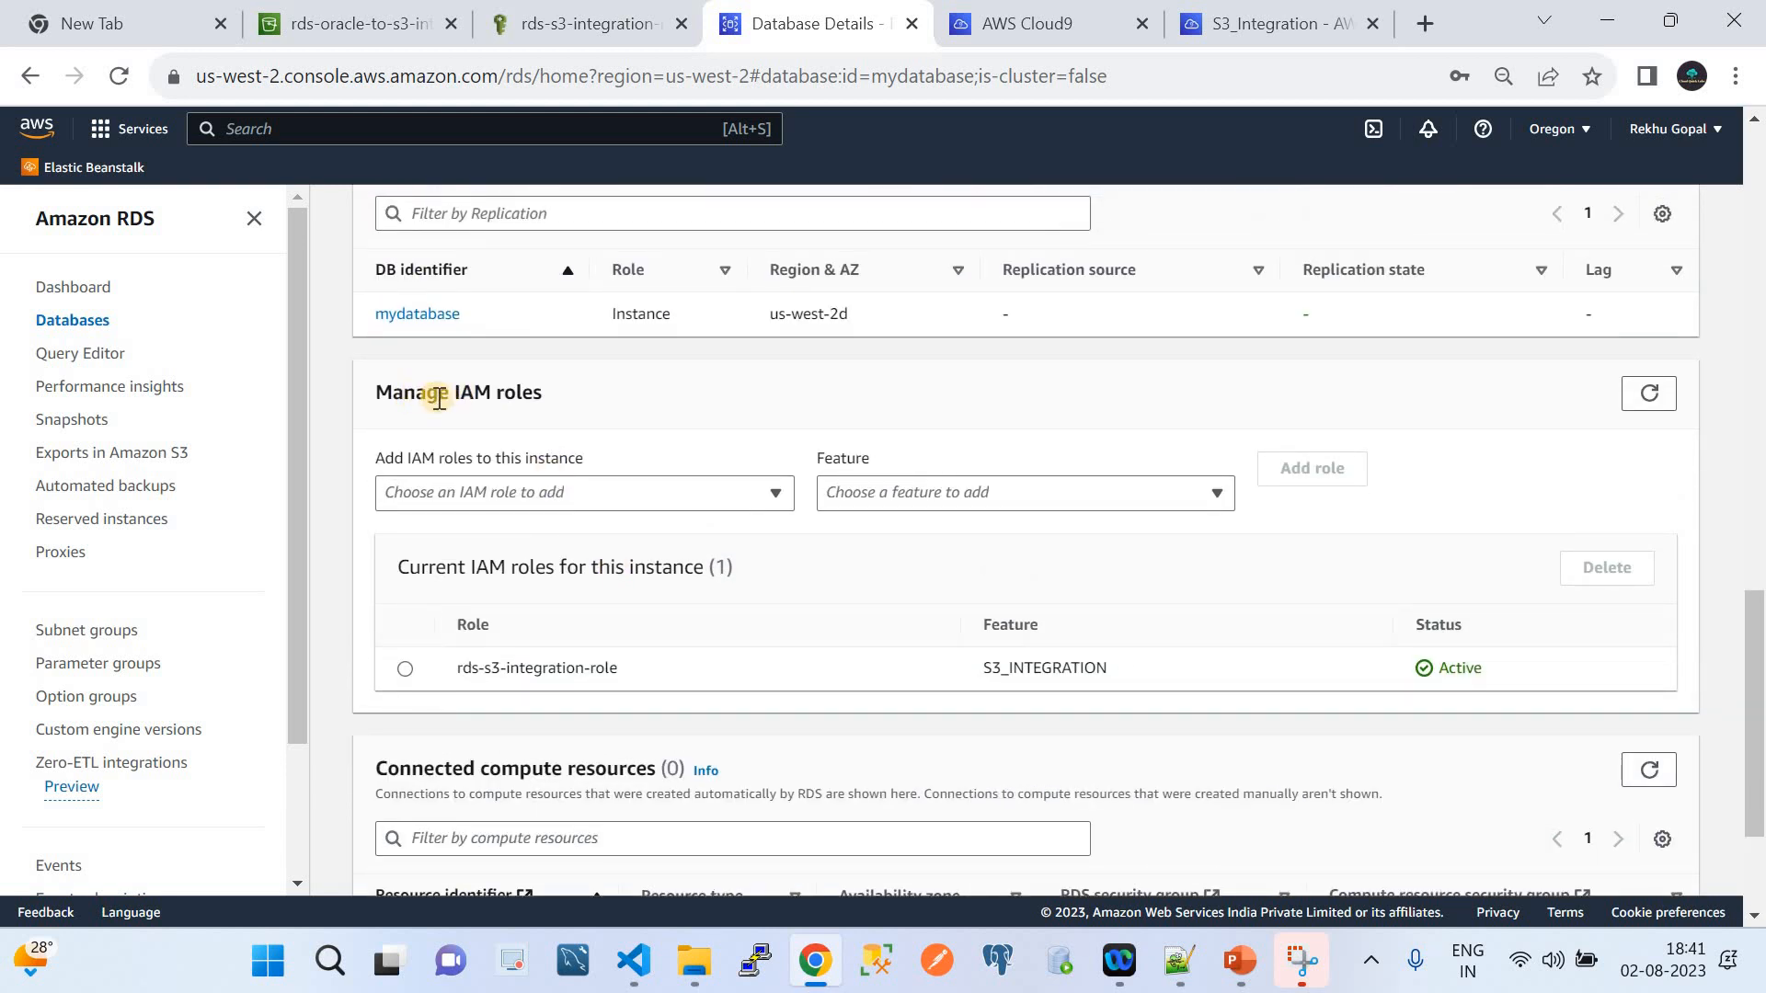
Choose rds-s3-integration-role with feature S3_INTEGRATION in Manage IAM roles, then refresh the roles list
{"action": "left_click", "coordinate": [561, 496]}
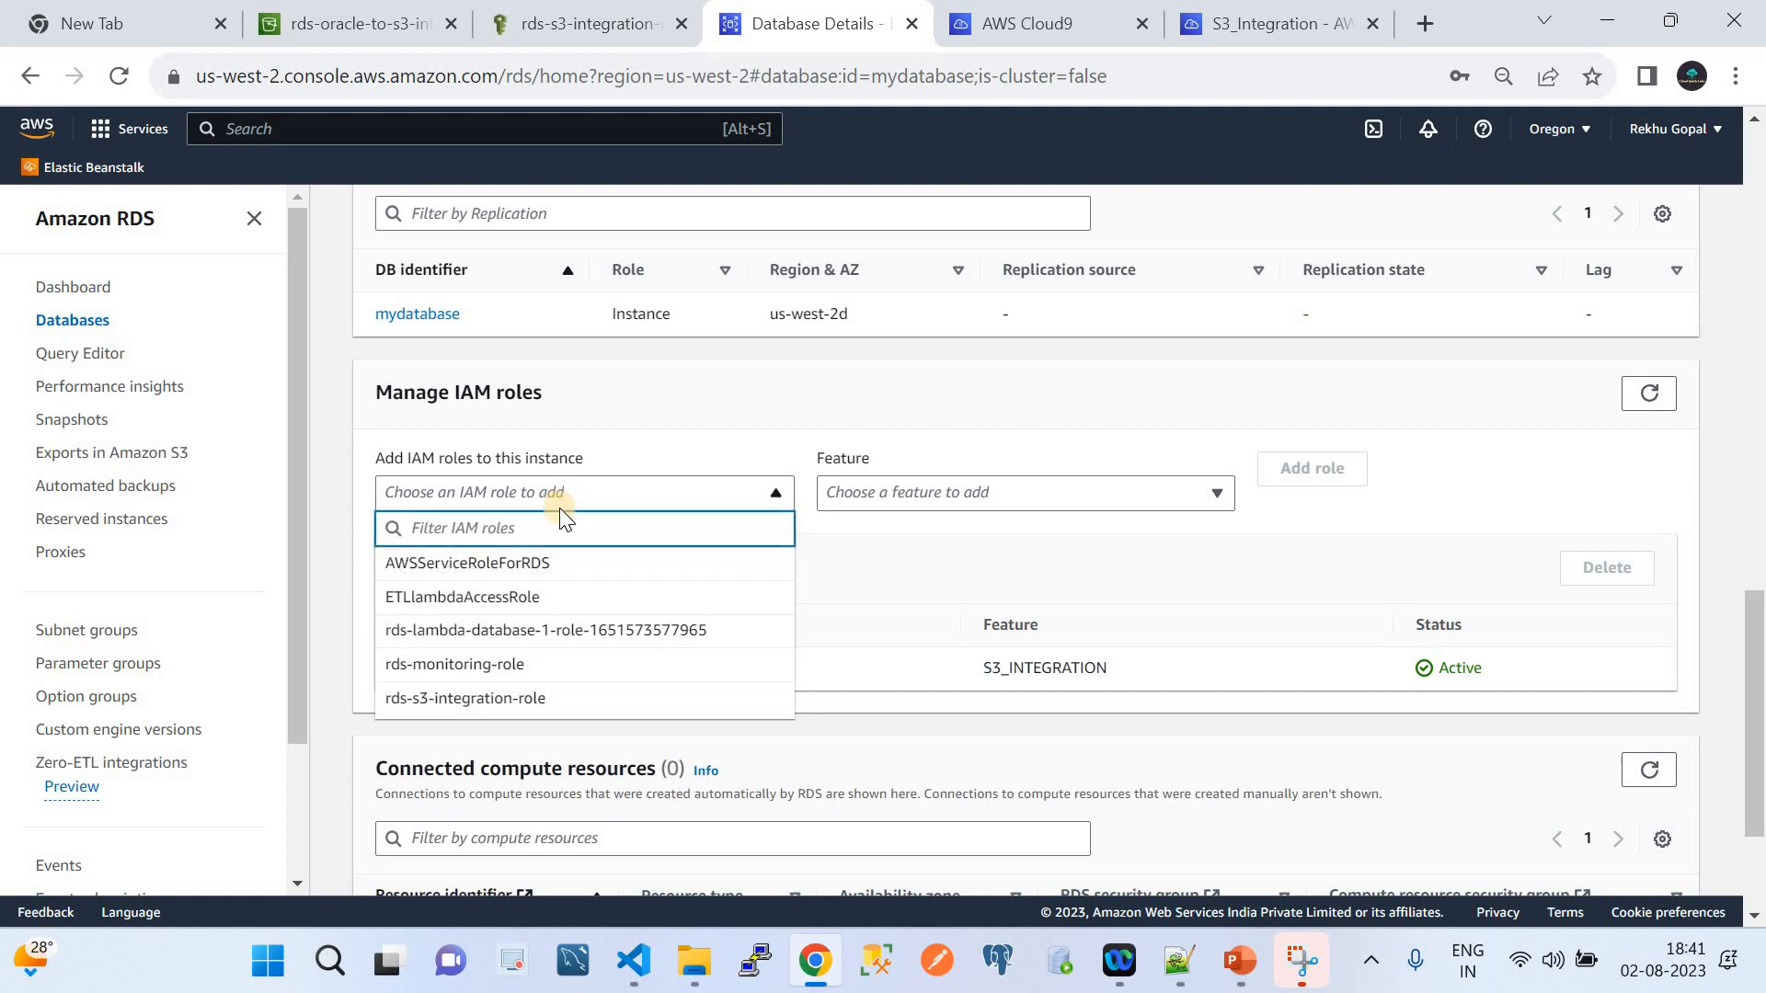
{"action": "left_click", "coordinate": [506, 701]}
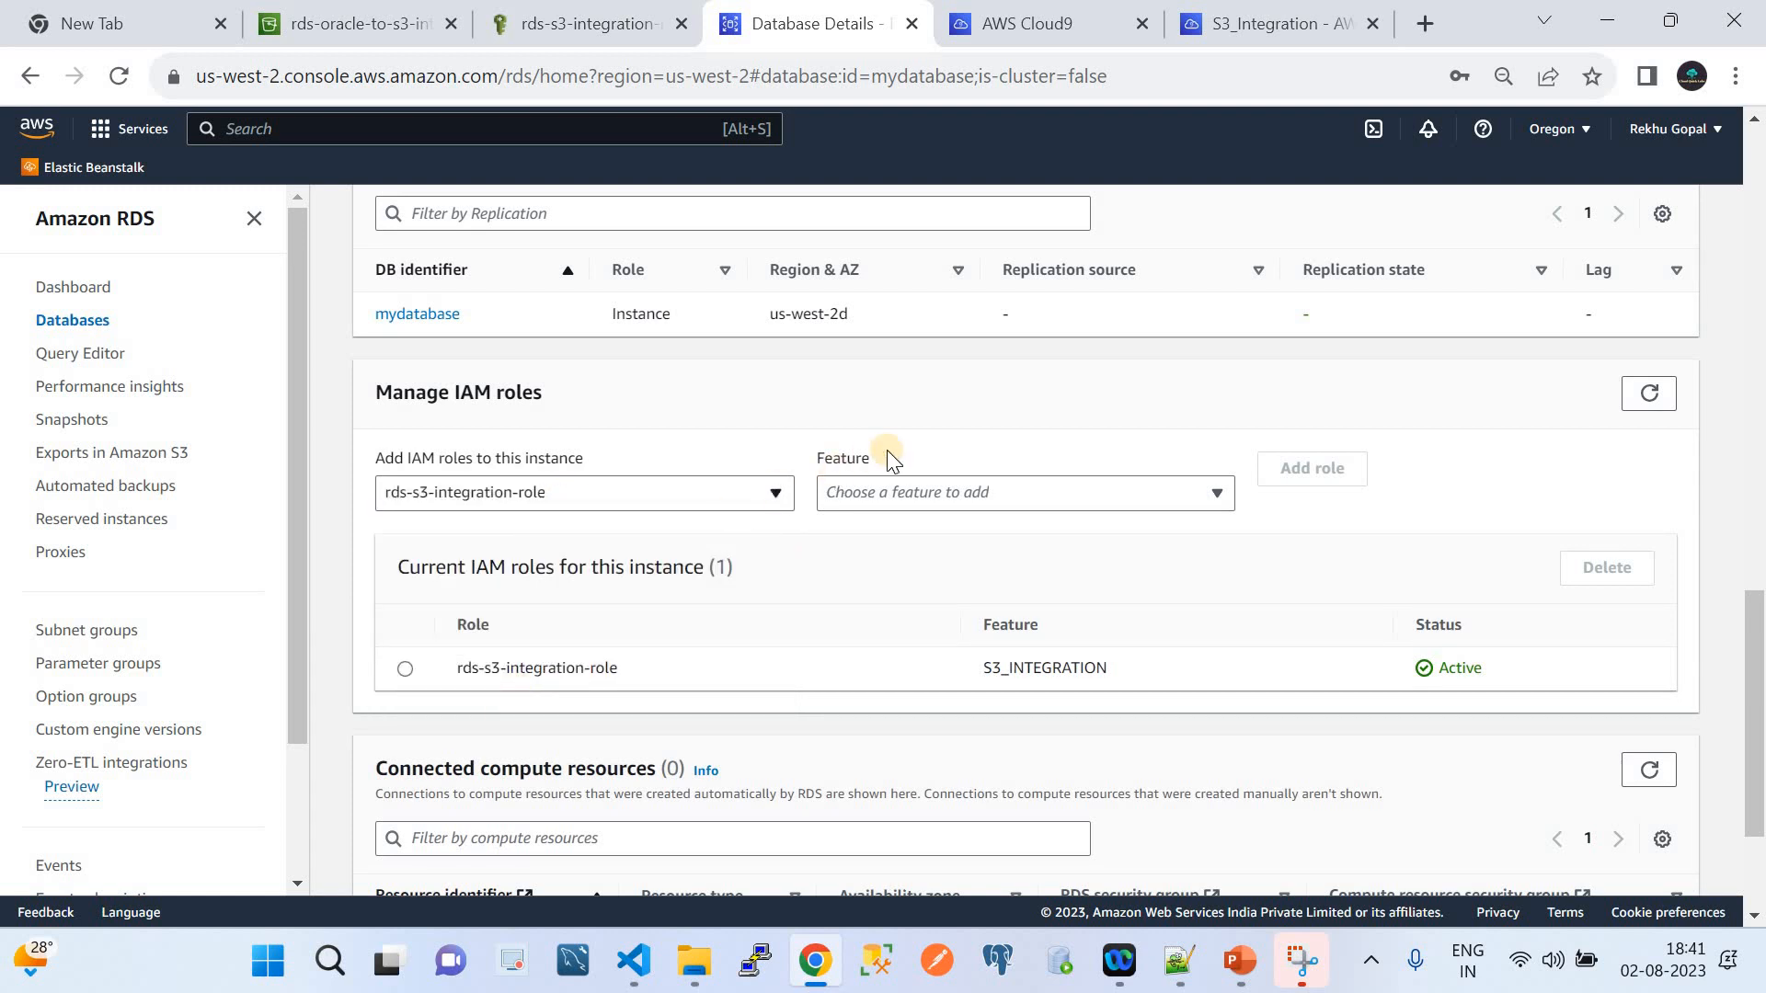
{"action": "left_click", "coordinate": [885, 500]}
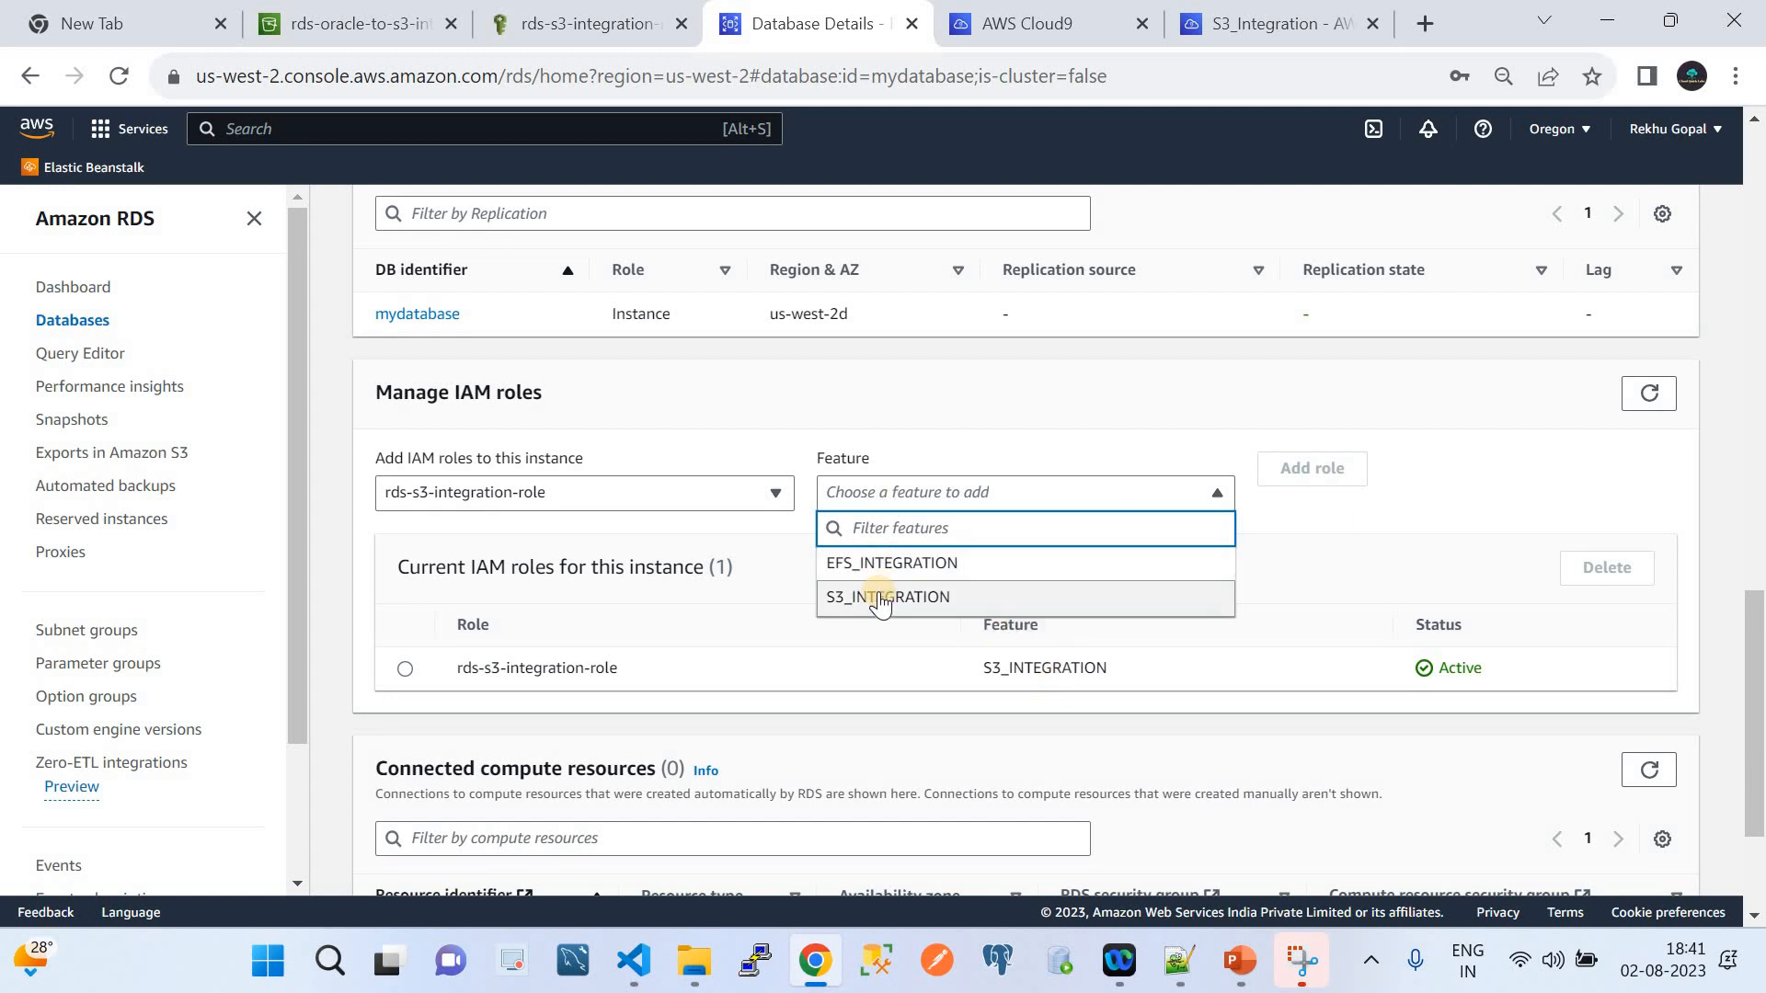
{"action": "left_click", "coordinate": [881, 599]}
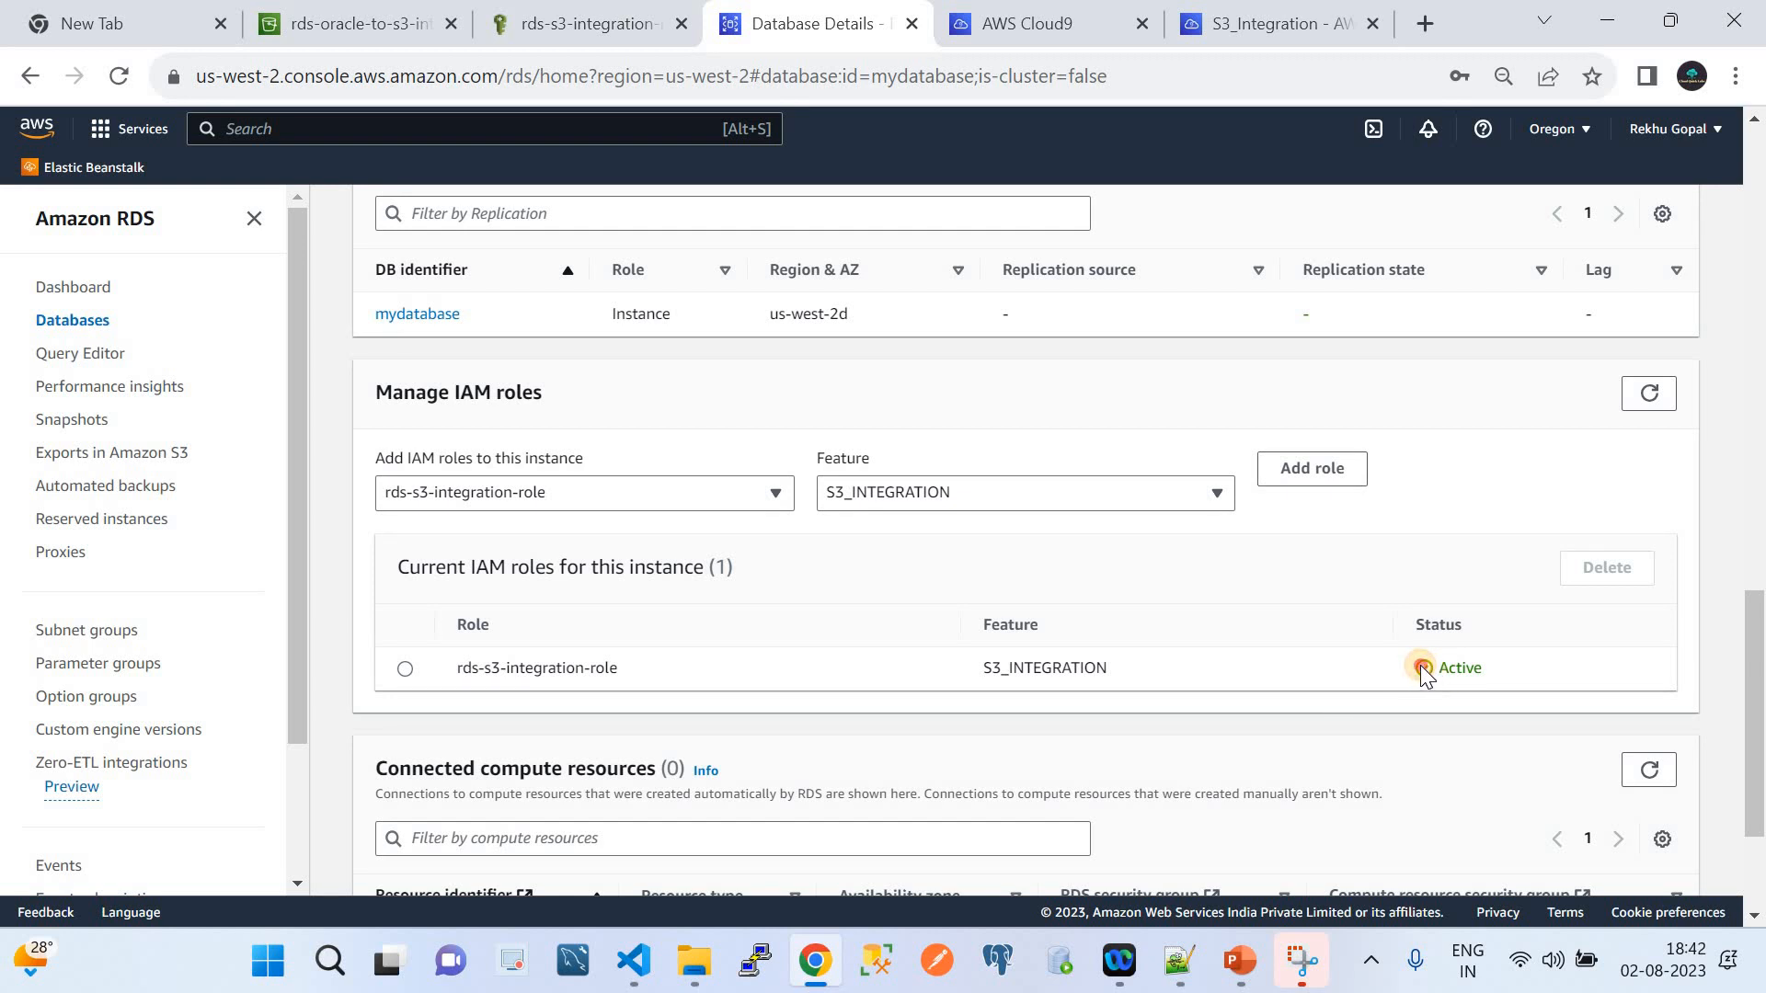
{"action": "left_click_drag", "start_coordinate": [1420, 666], "coordinate": [1470, 668]}
{"action": "left_click", "coordinate": [1647, 395]}
Inspect mydatabase's Modify settings, noting option group options-oracle-ee-19-custom, then return to Databases
{"action": "scroll", "coordinate": [865, 440], "scroll_direction": "up", "scroll_amount": 15}
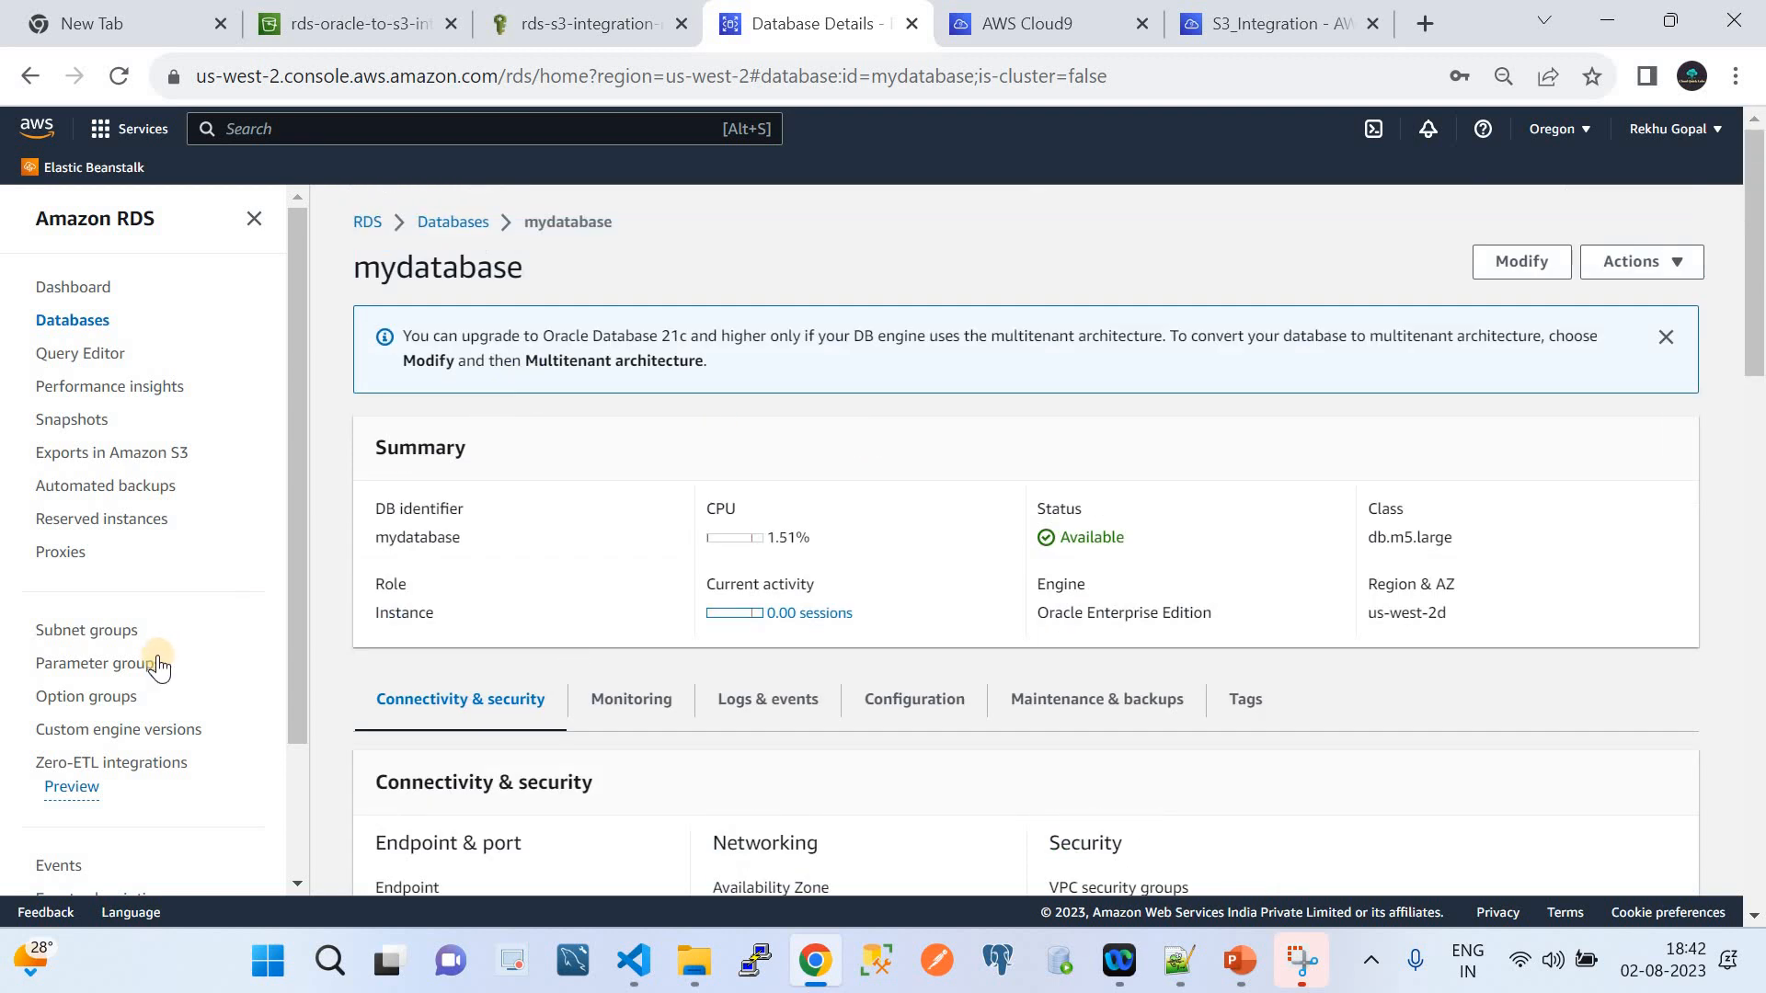
{"action": "left_click", "coordinate": [446, 226]}
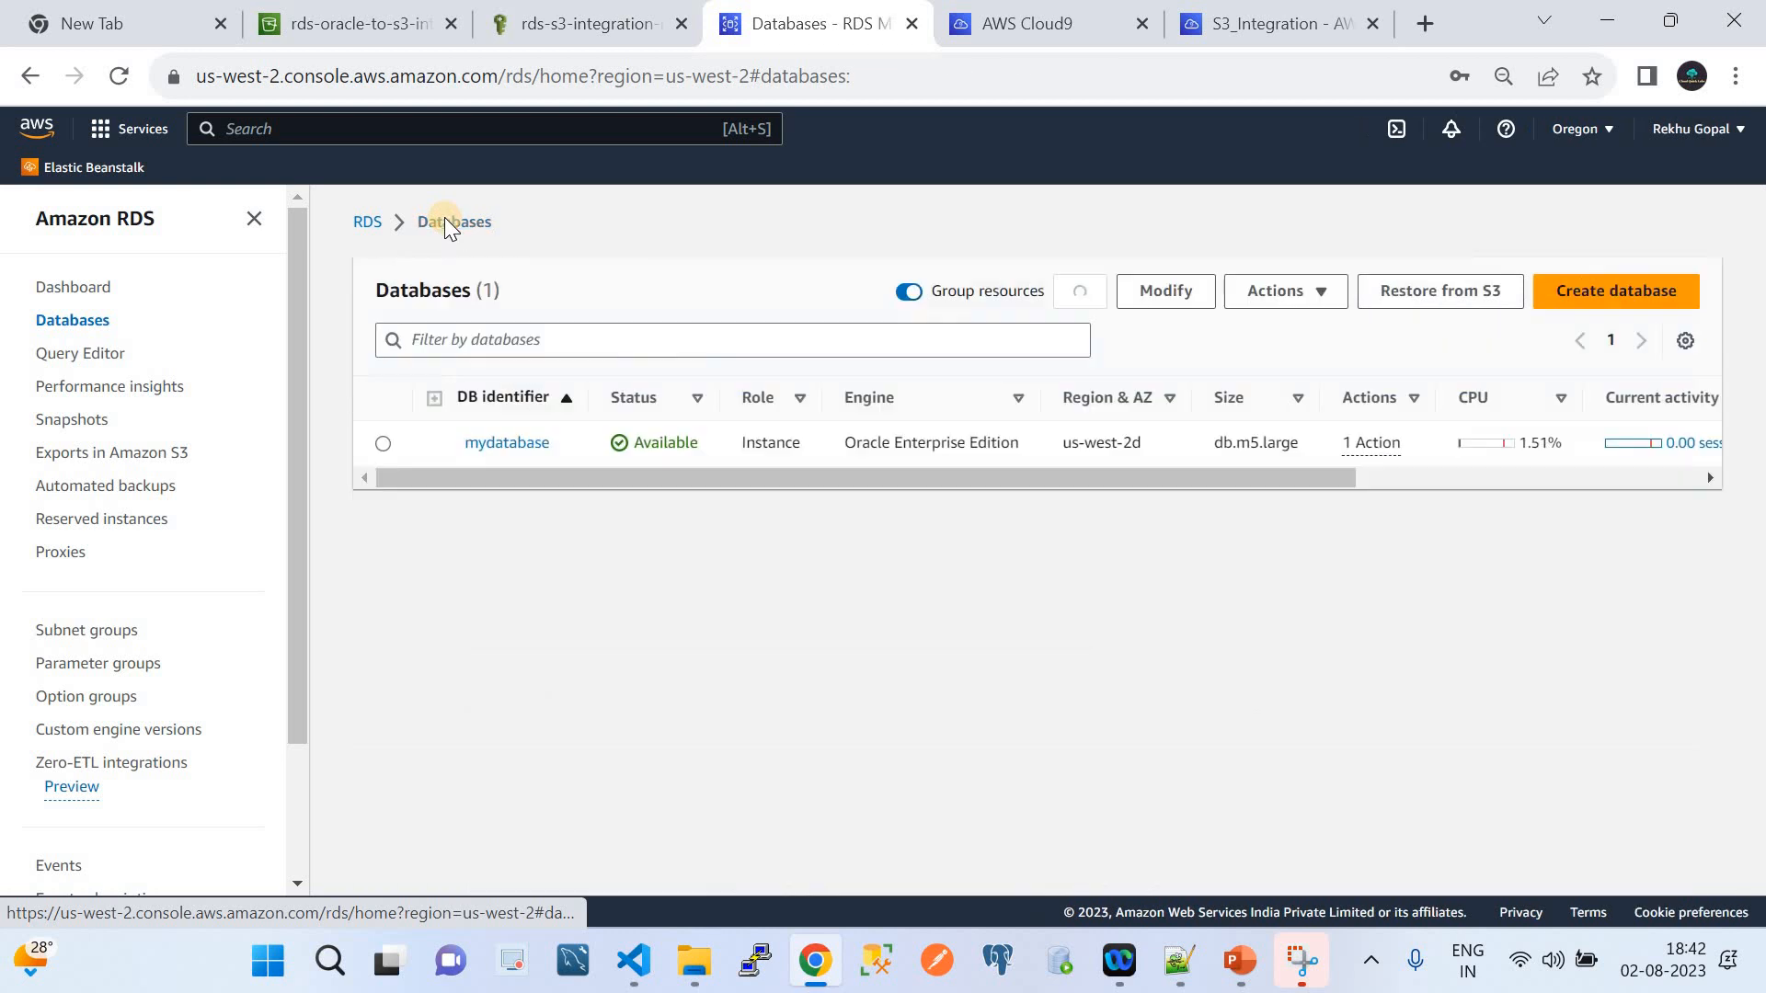
{"action": "left_click", "coordinate": [383, 443]}
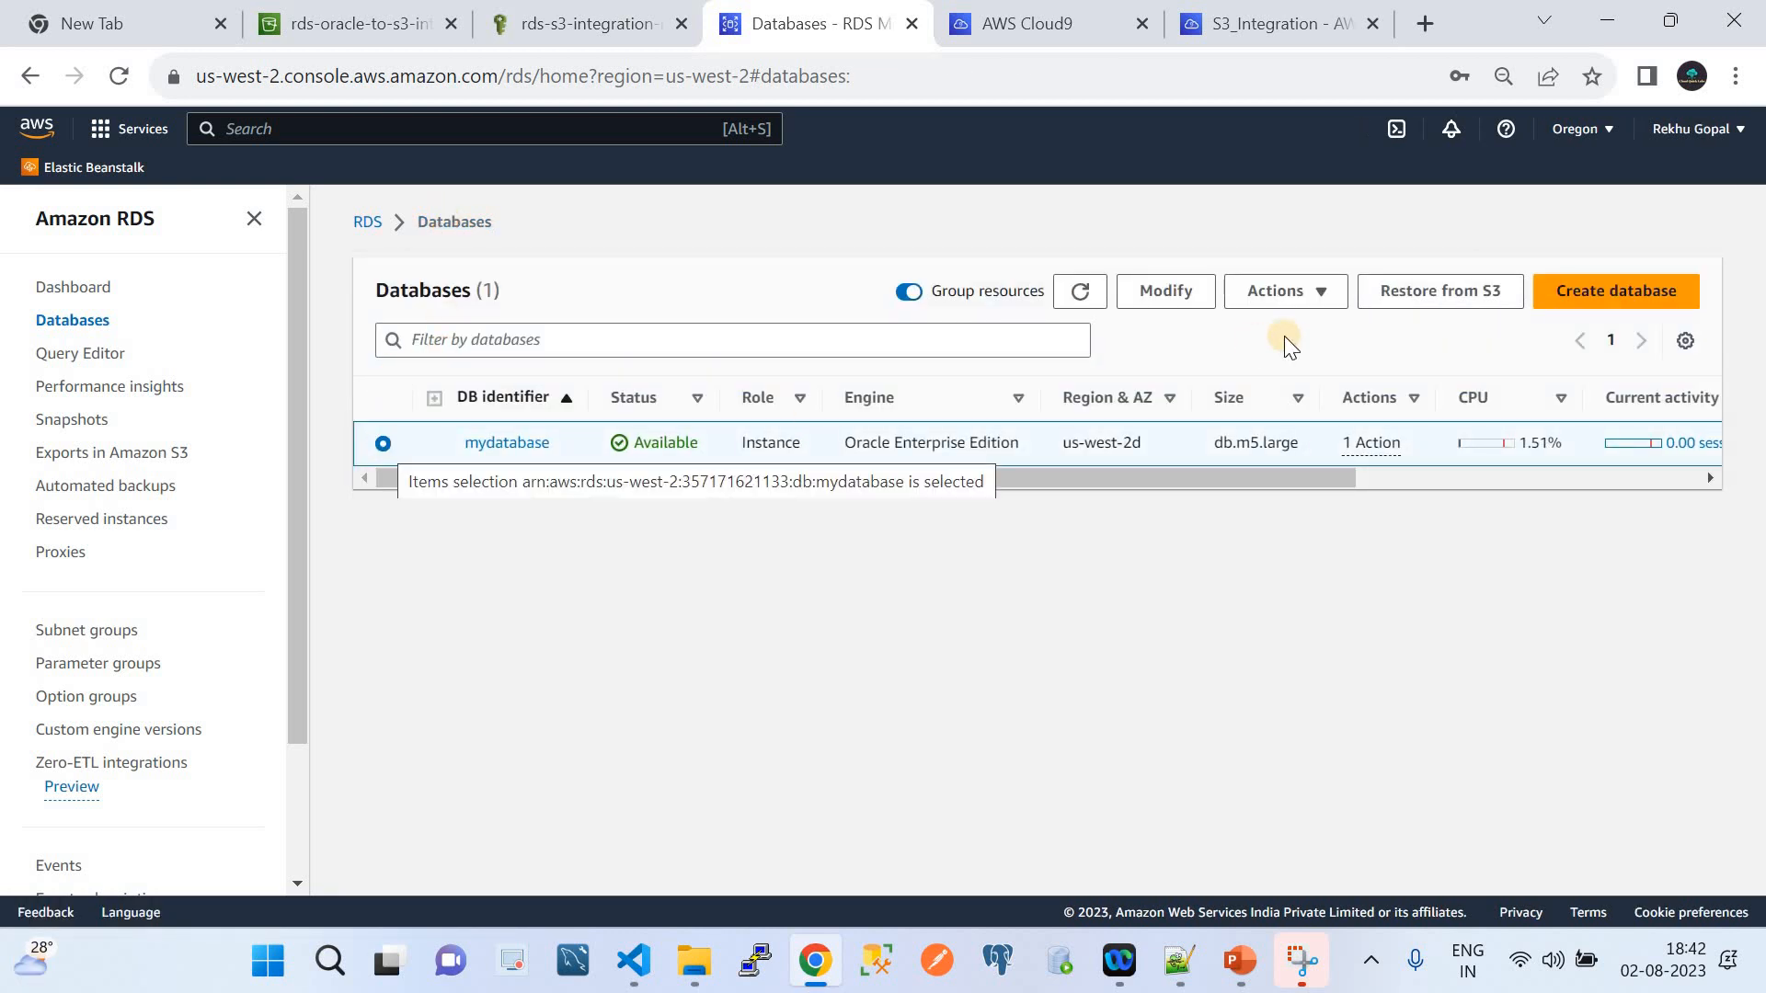
{"action": "left_click", "coordinate": [1153, 292]}
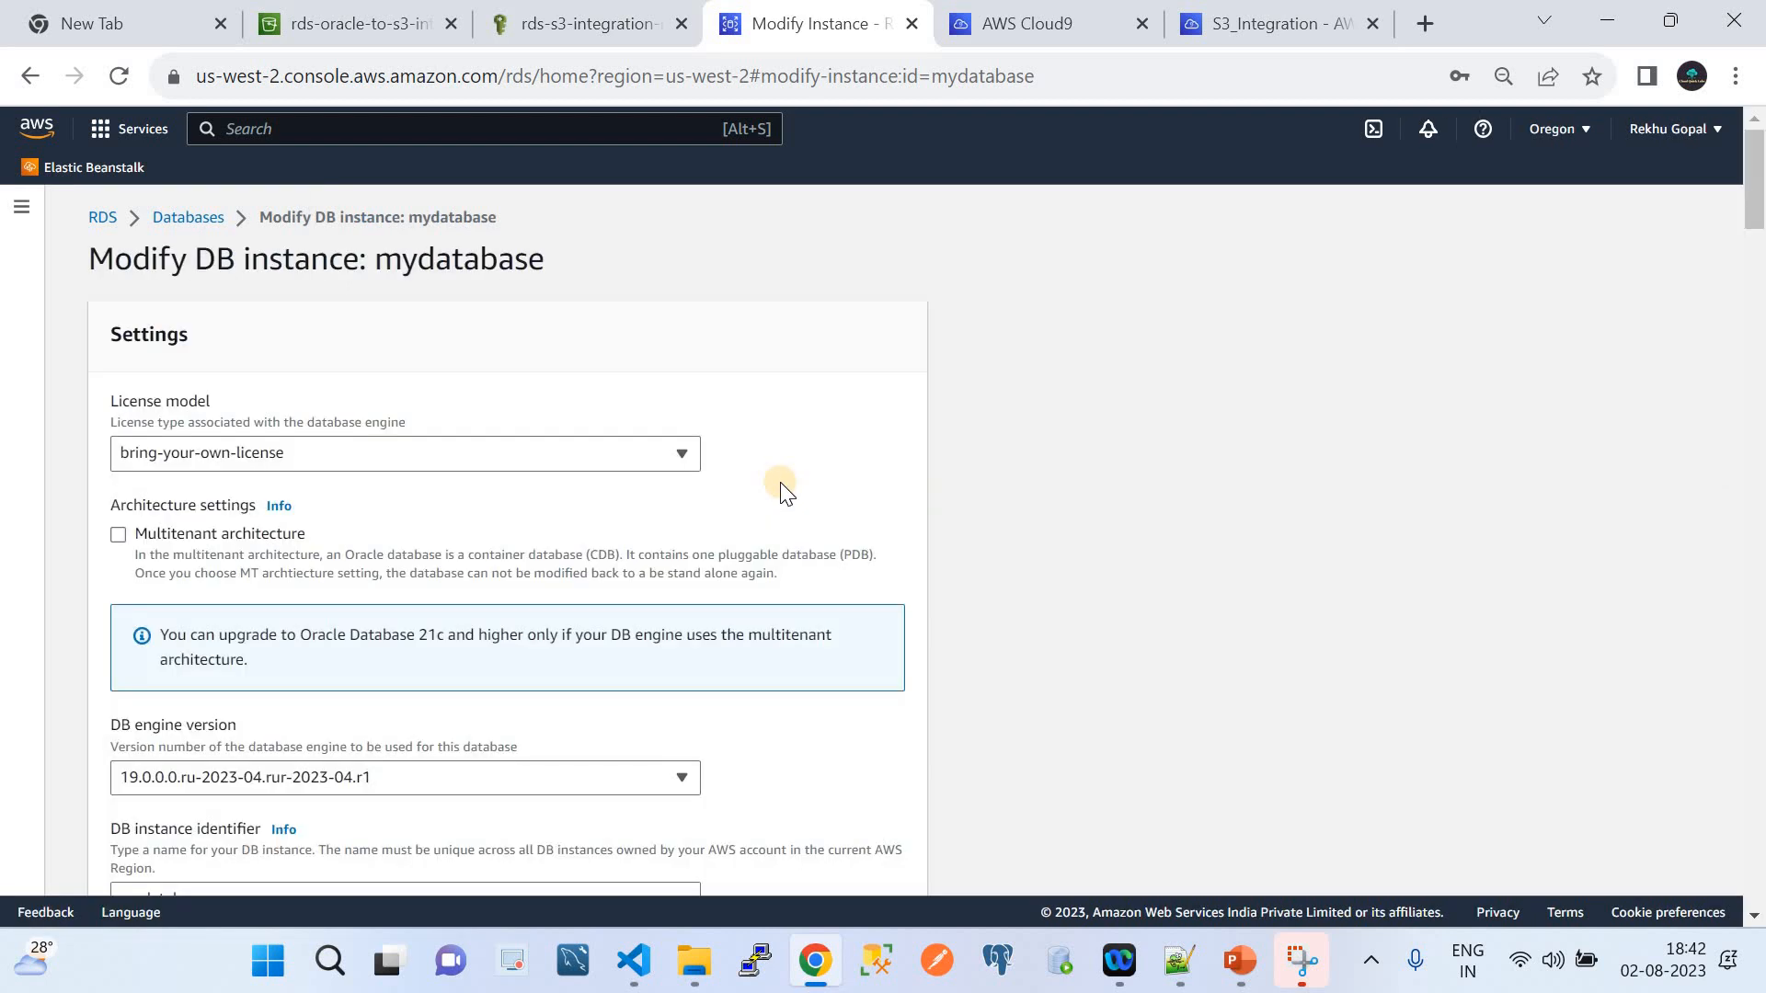
{"action": "scroll", "coordinate": [783, 492], "scroll_direction": "down", "scroll_amount": 20}
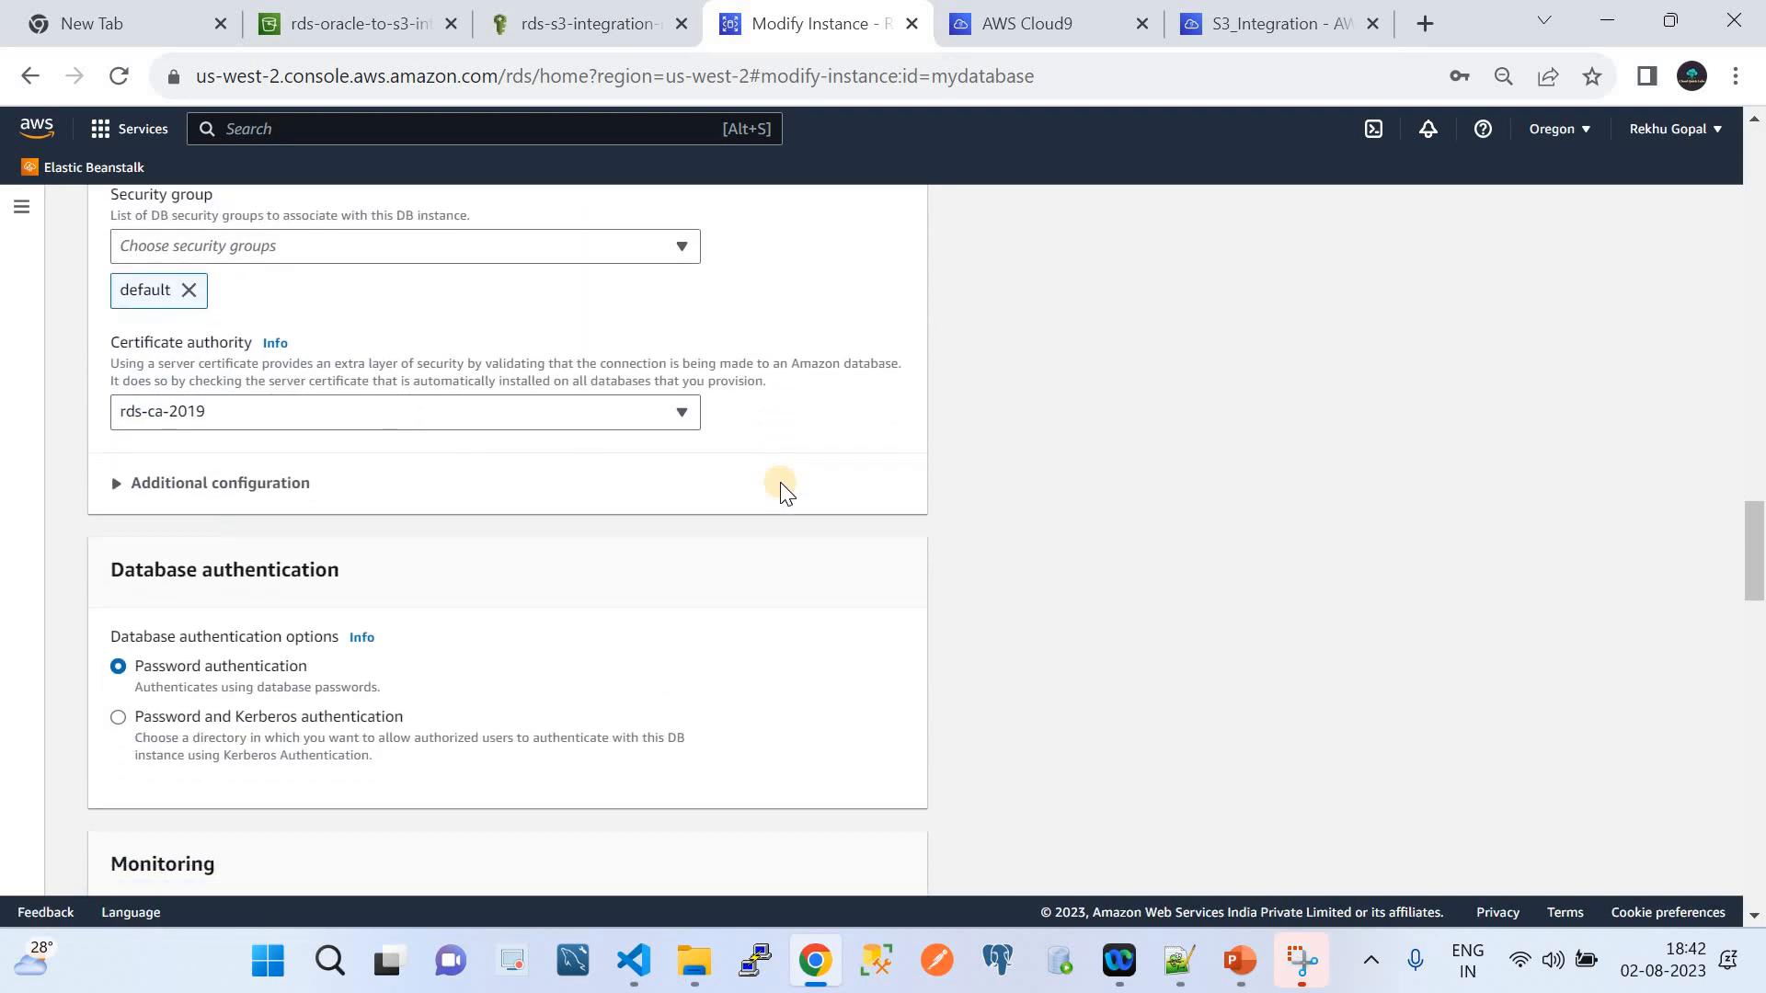
{"action": "scroll", "coordinate": [783, 492], "scroll_direction": "down", "scroll_amount": 20}
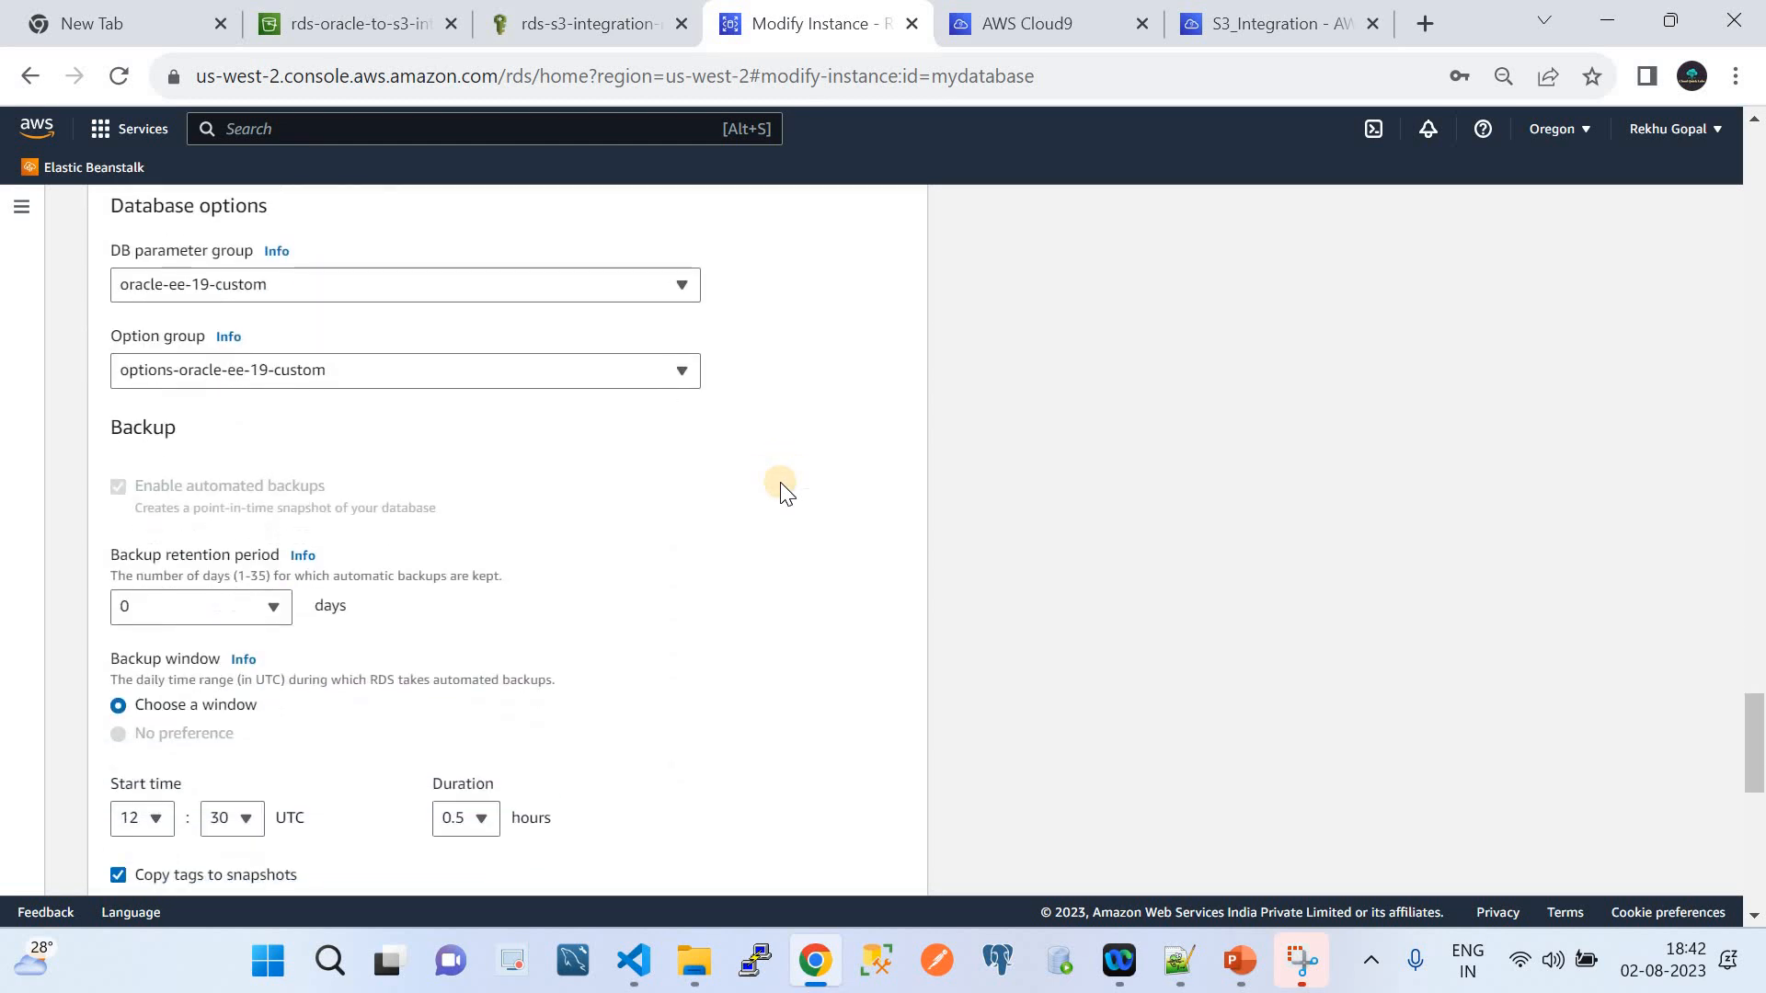
{"action": "scroll", "coordinate": [782, 492], "scroll_direction": "down", "scroll_amount": 1}
{"action": "scroll", "coordinate": [781, 490], "scroll_direction": "up", "scroll_amount": 4}
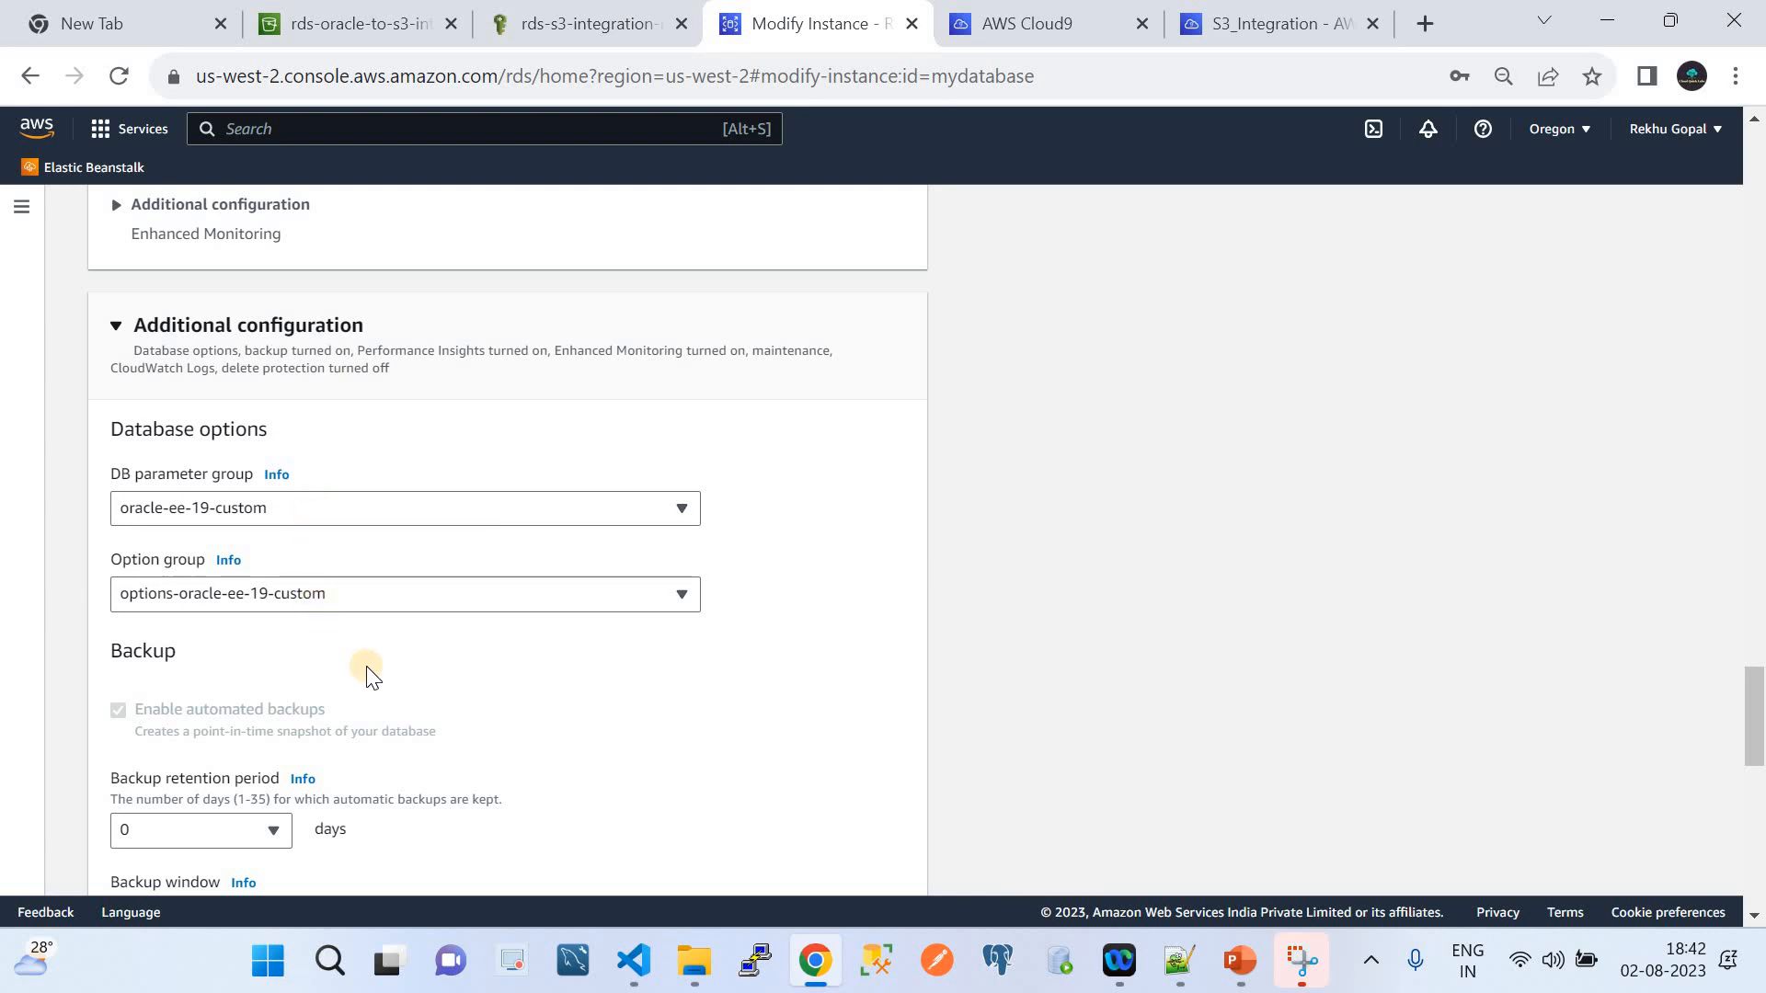
{"action": "scroll", "coordinate": [368, 674], "scroll_direction": "up", "scroll_amount": 15}
{"action": "scroll", "coordinate": [368, 677], "scroll_direction": "up", "scroll_amount": 15}
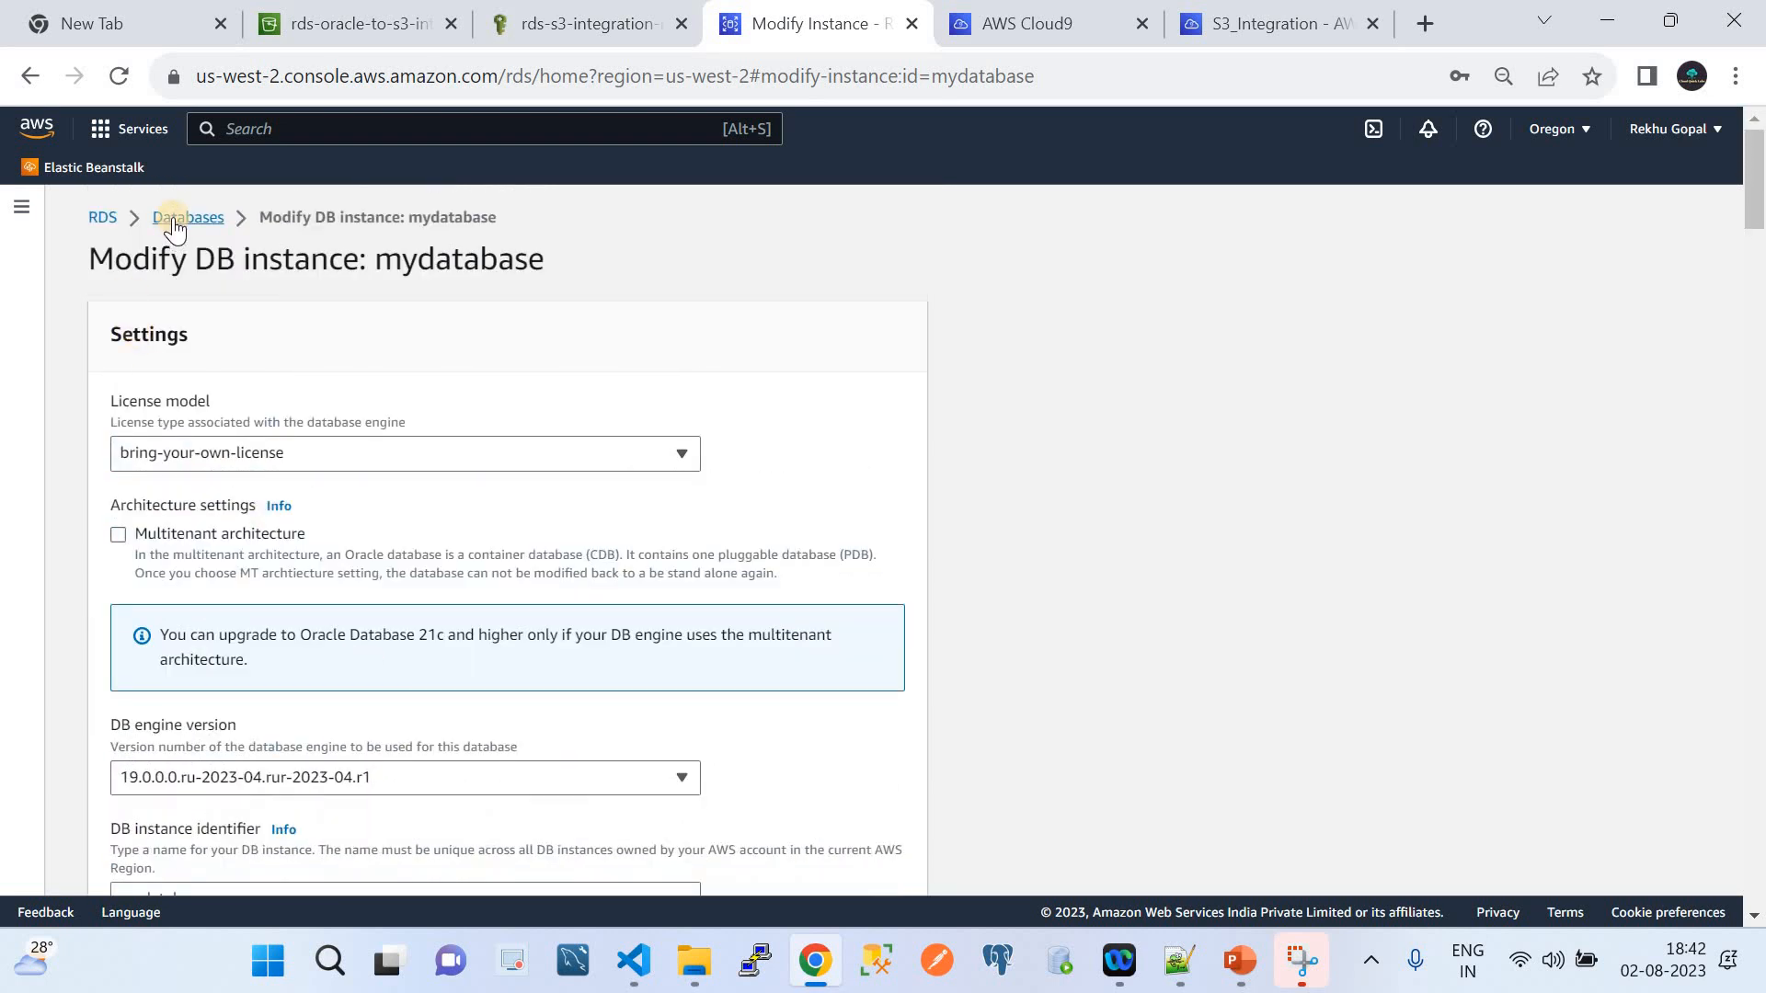
{"action": "left_click", "coordinate": [173, 218]}
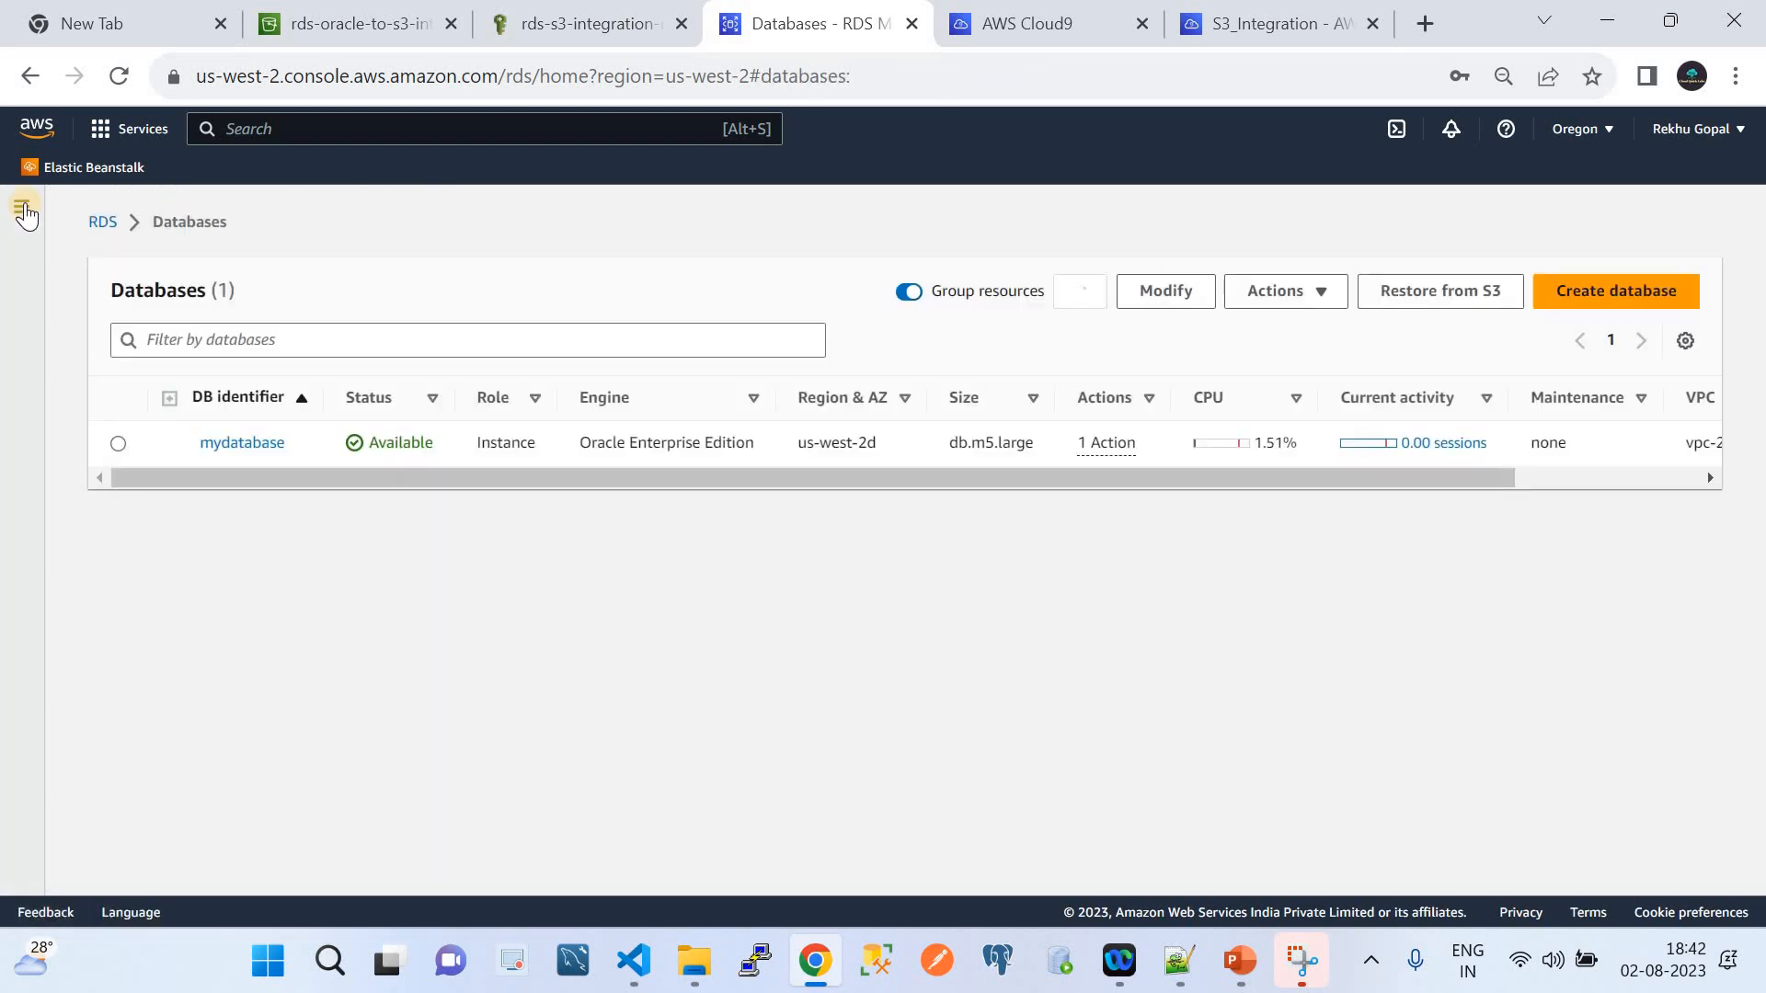
Go to RDS Parameter groups, where only oracle-ee-19-custom exists, and choose Create parameter group
{"action": "left_click", "coordinate": [22, 208]}
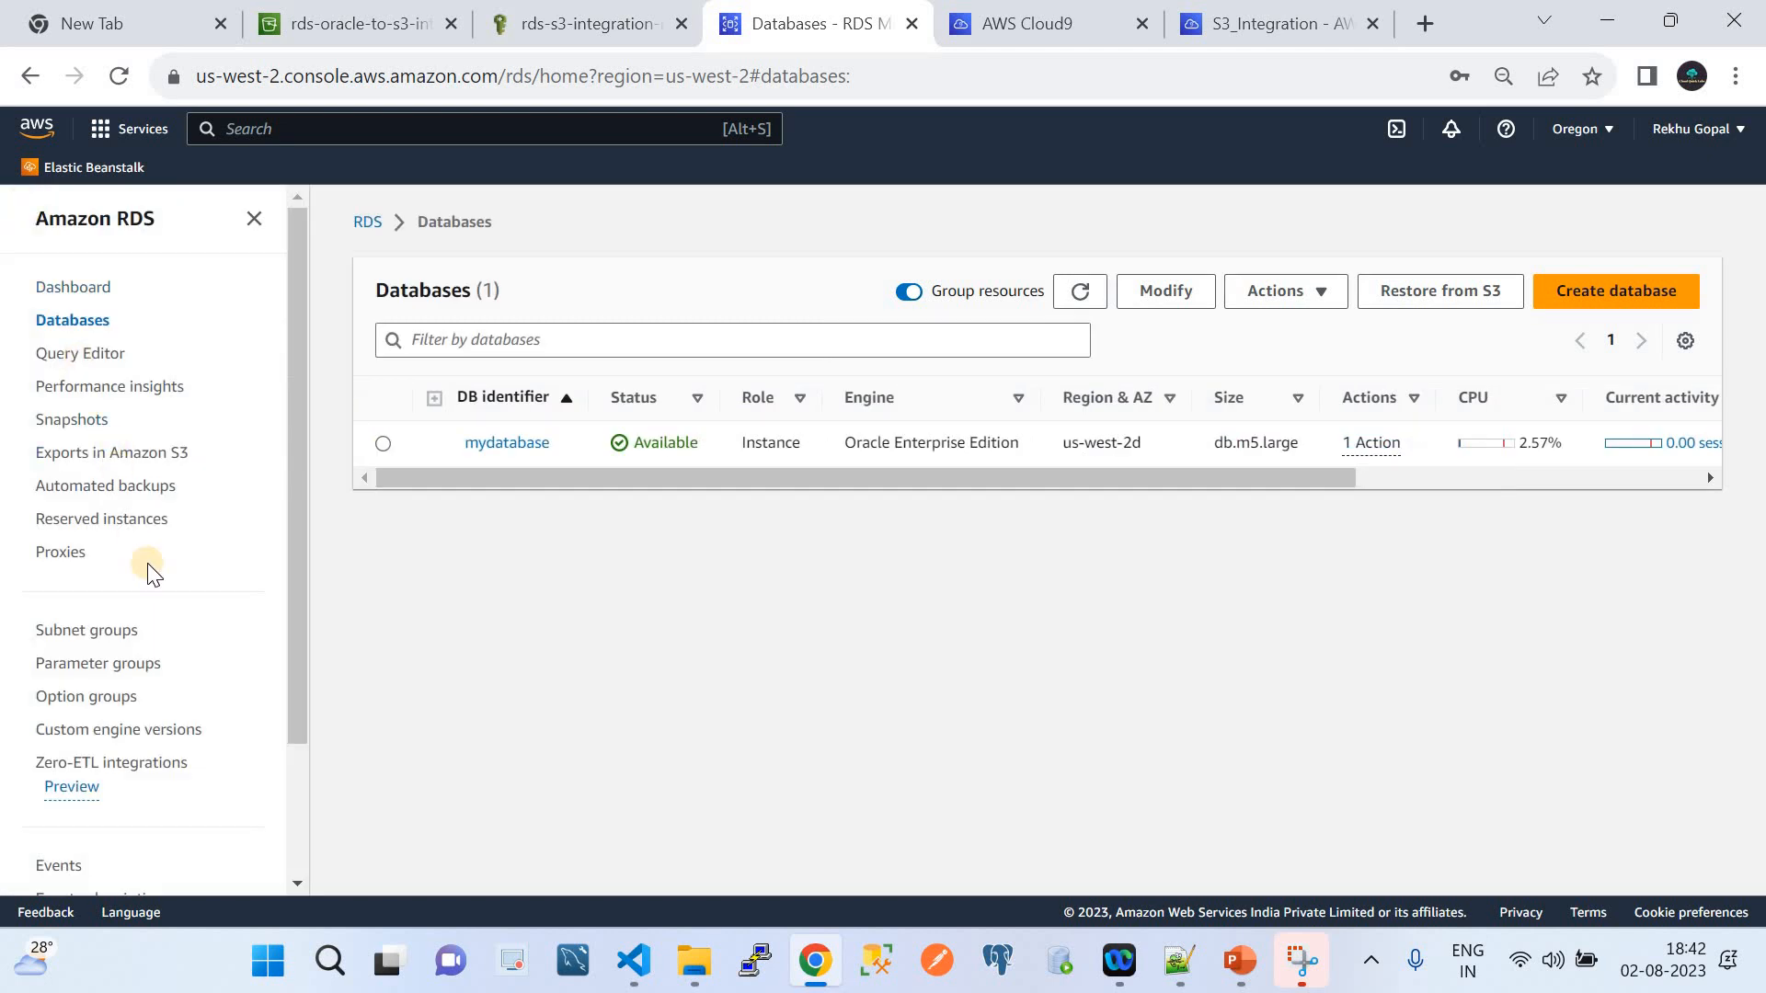
{"action": "left_click", "coordinate": [143, 660]}
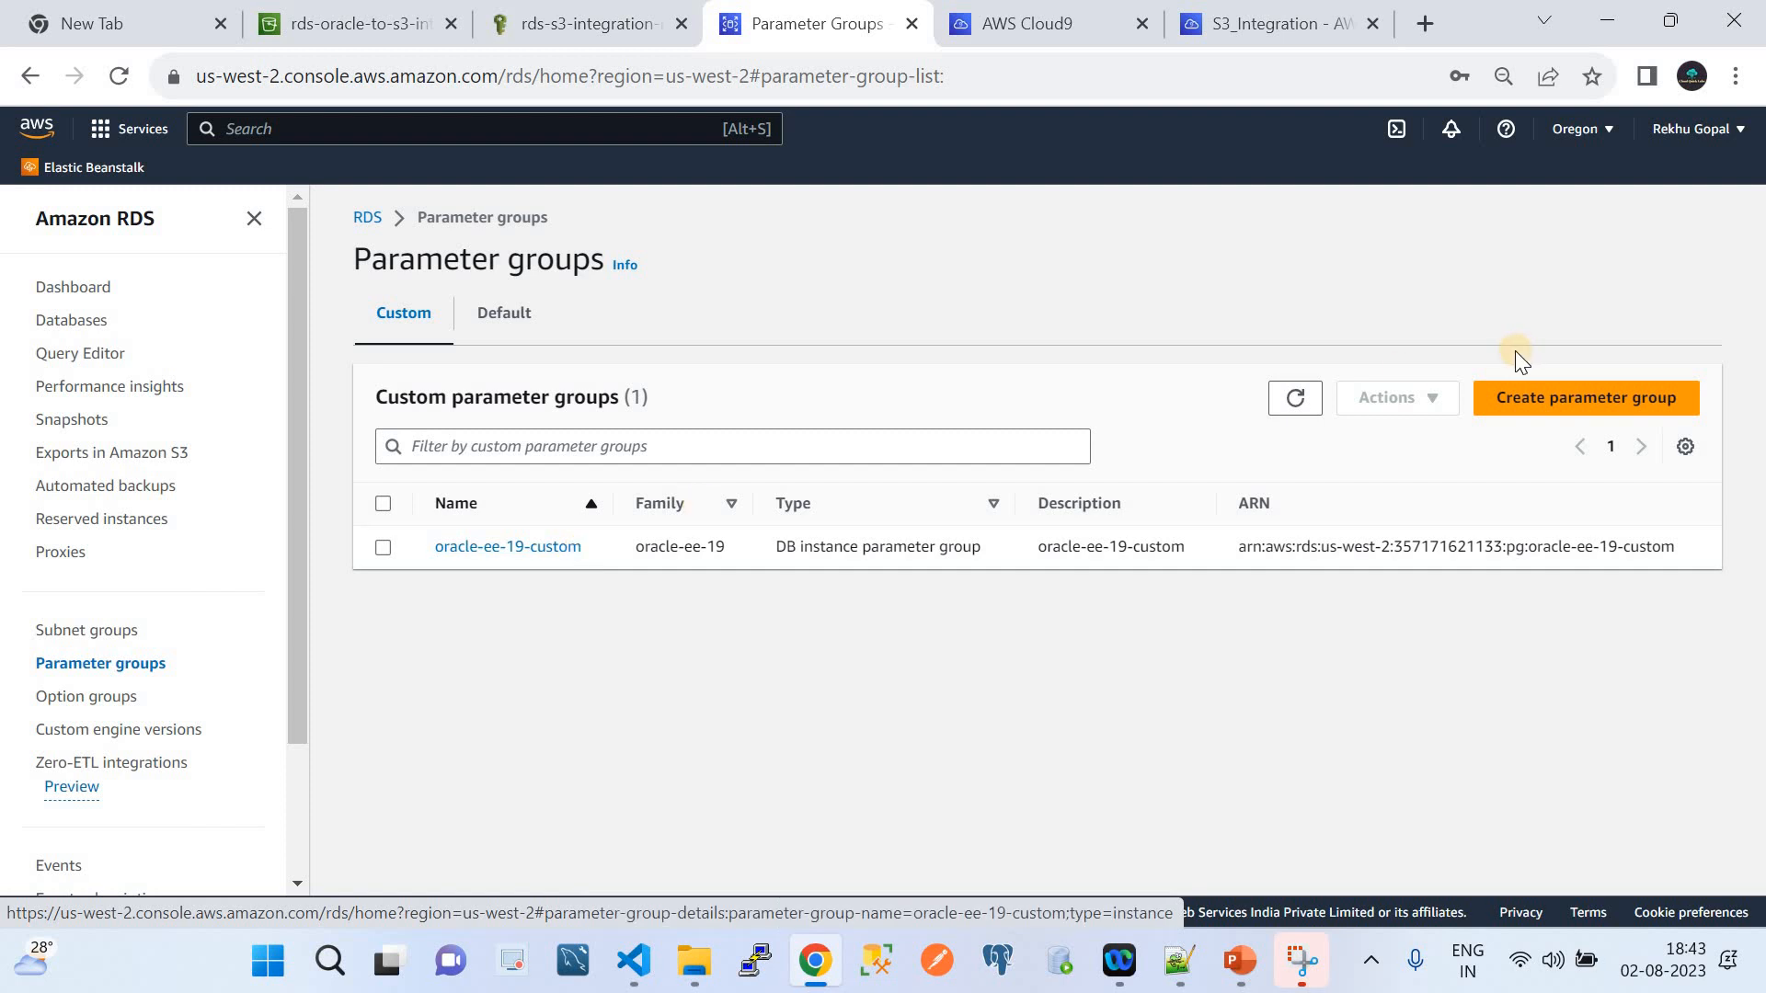
{"action": "left_click", "coordinate": [1543, 405]}
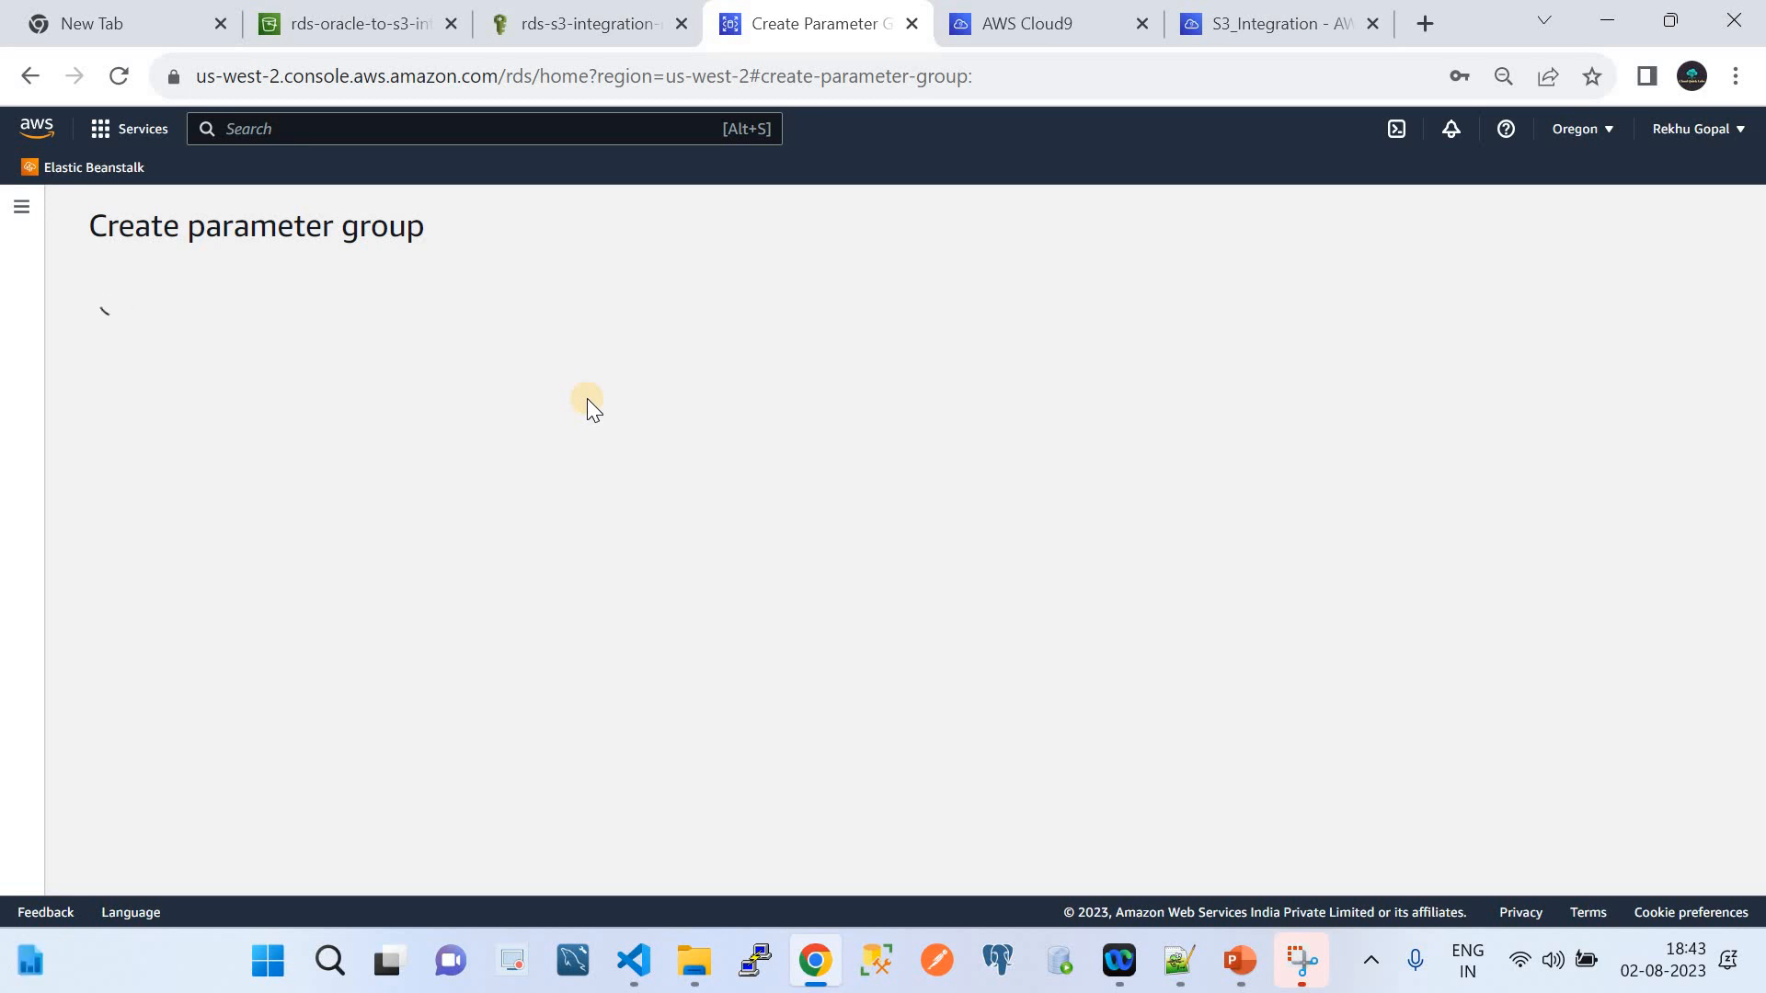
Draft a parameter group named Test on the oracle-ee-19 family, then cancel it without creating it
{"action": "left_click", "coordinate": [17, 209]}
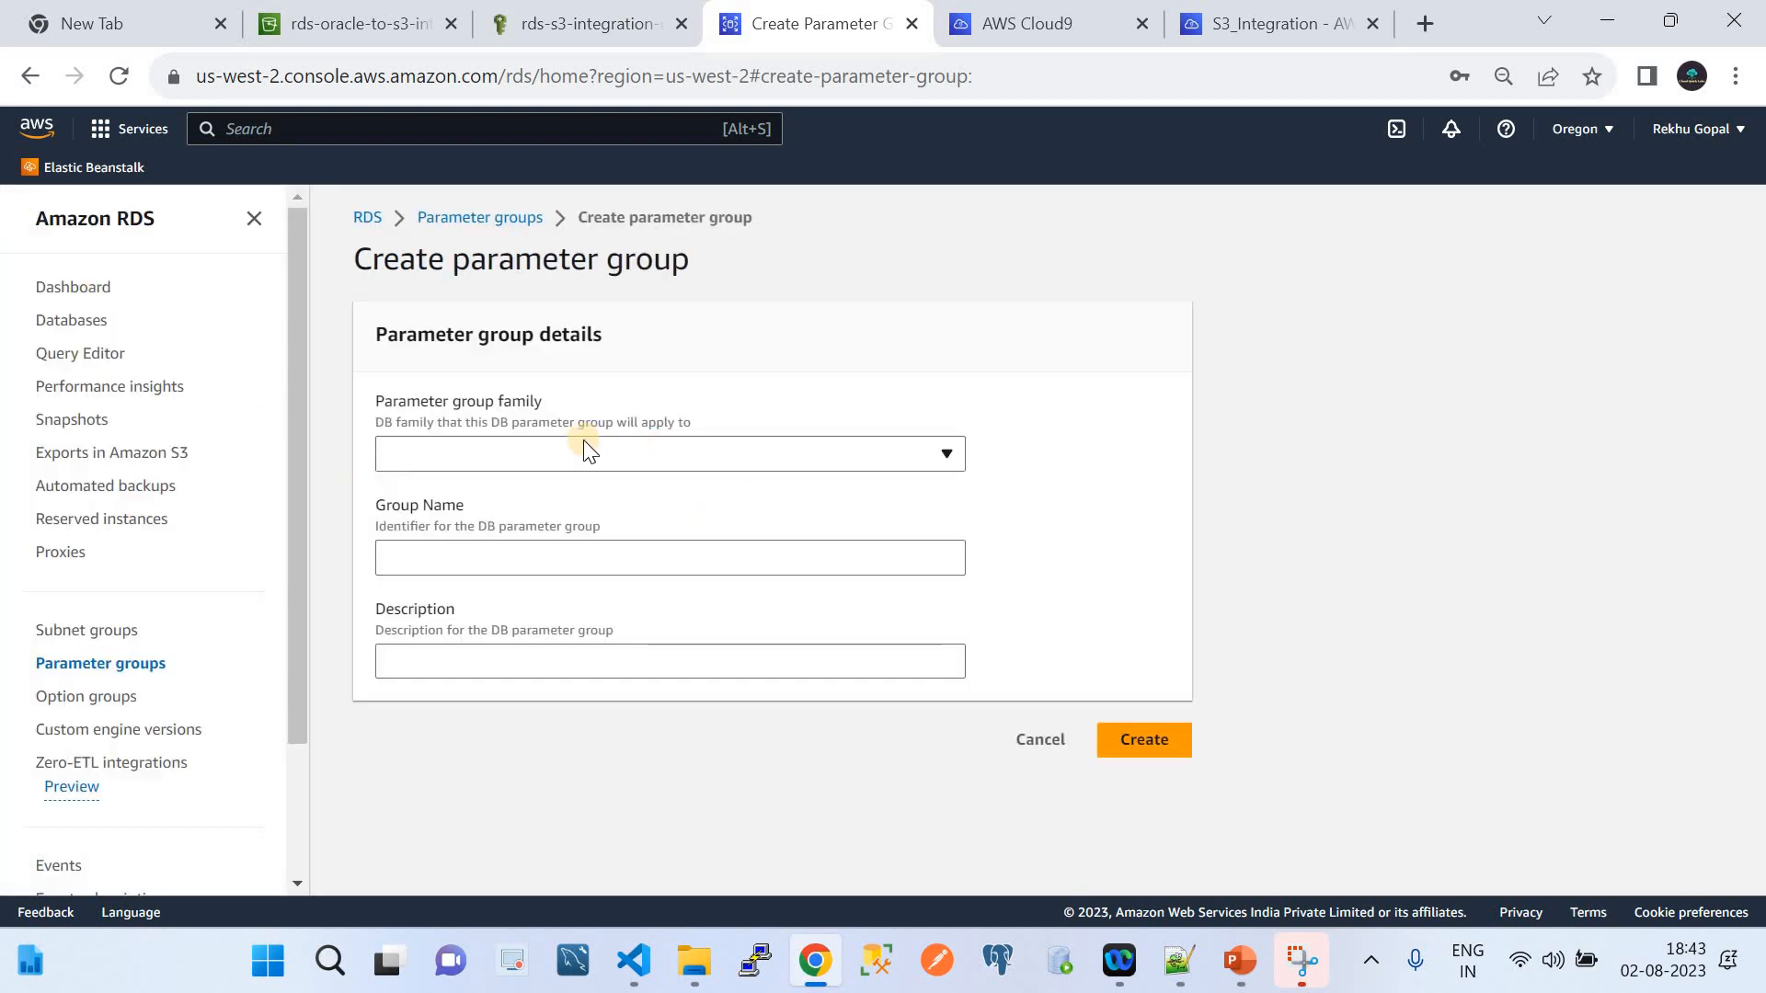
{"action": "left_click", "coordinate": [584, 440]}
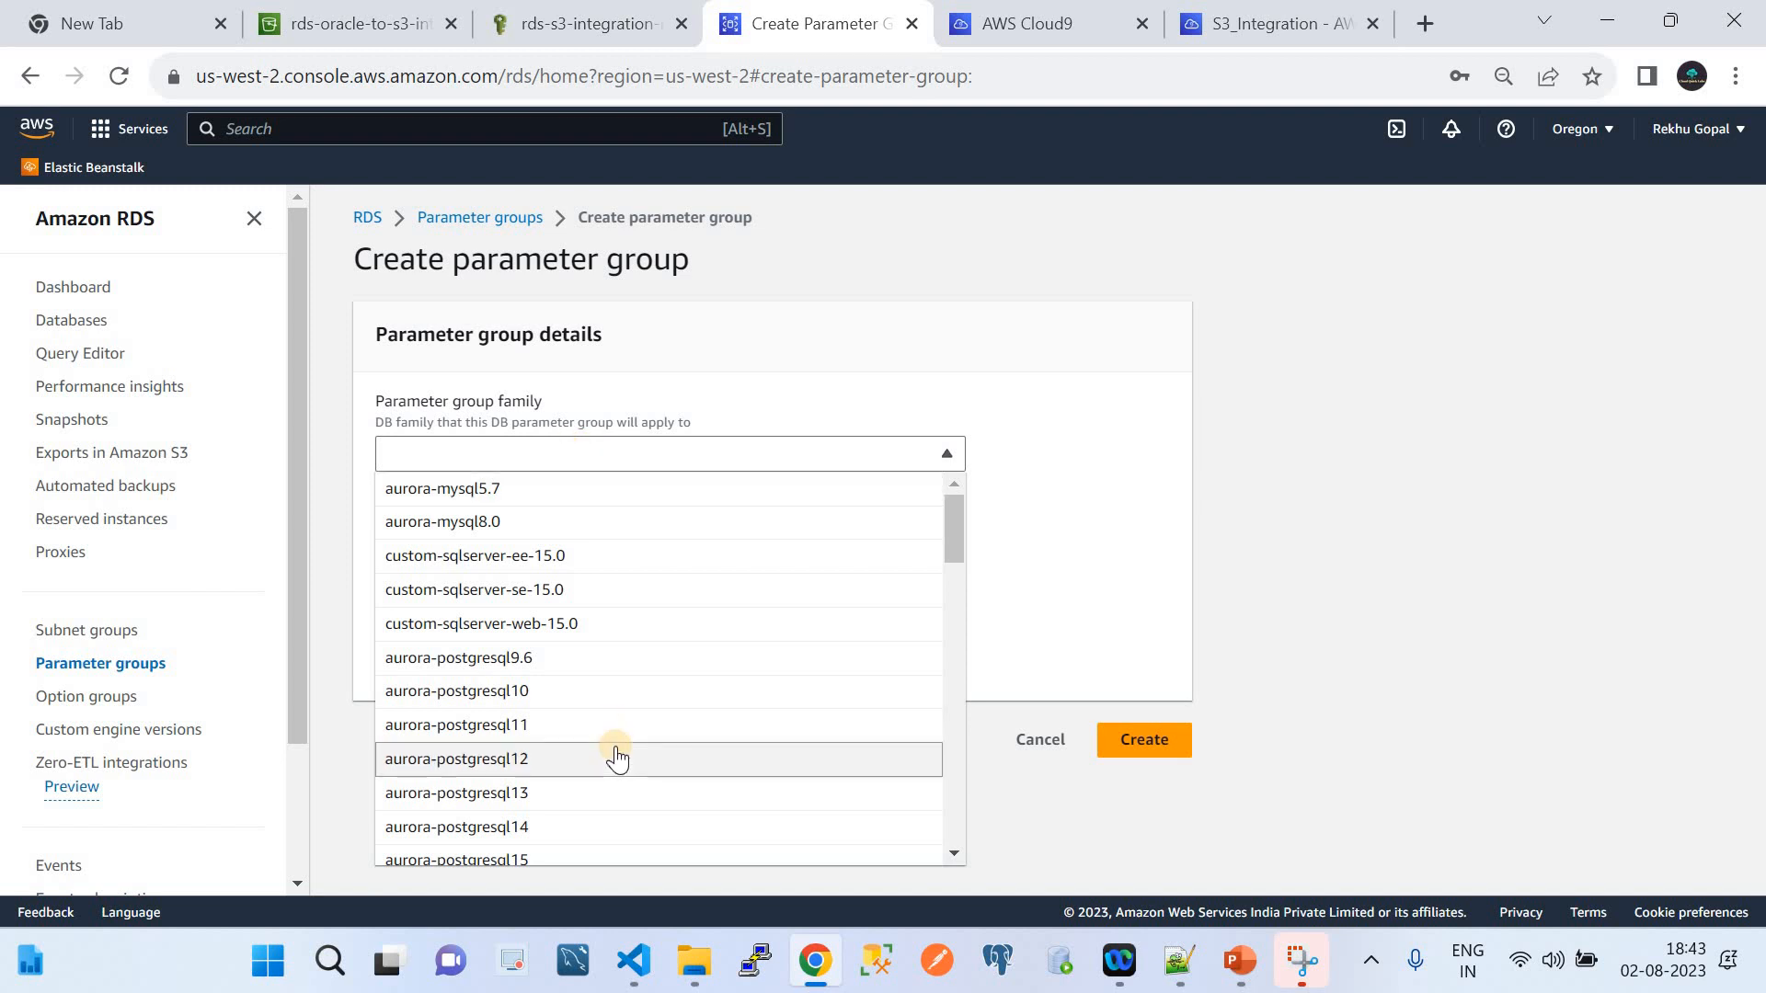
{"action": "scroll", "coordinate": [614, 753], "scroll_direction": "down", "scroll_amount": 8}
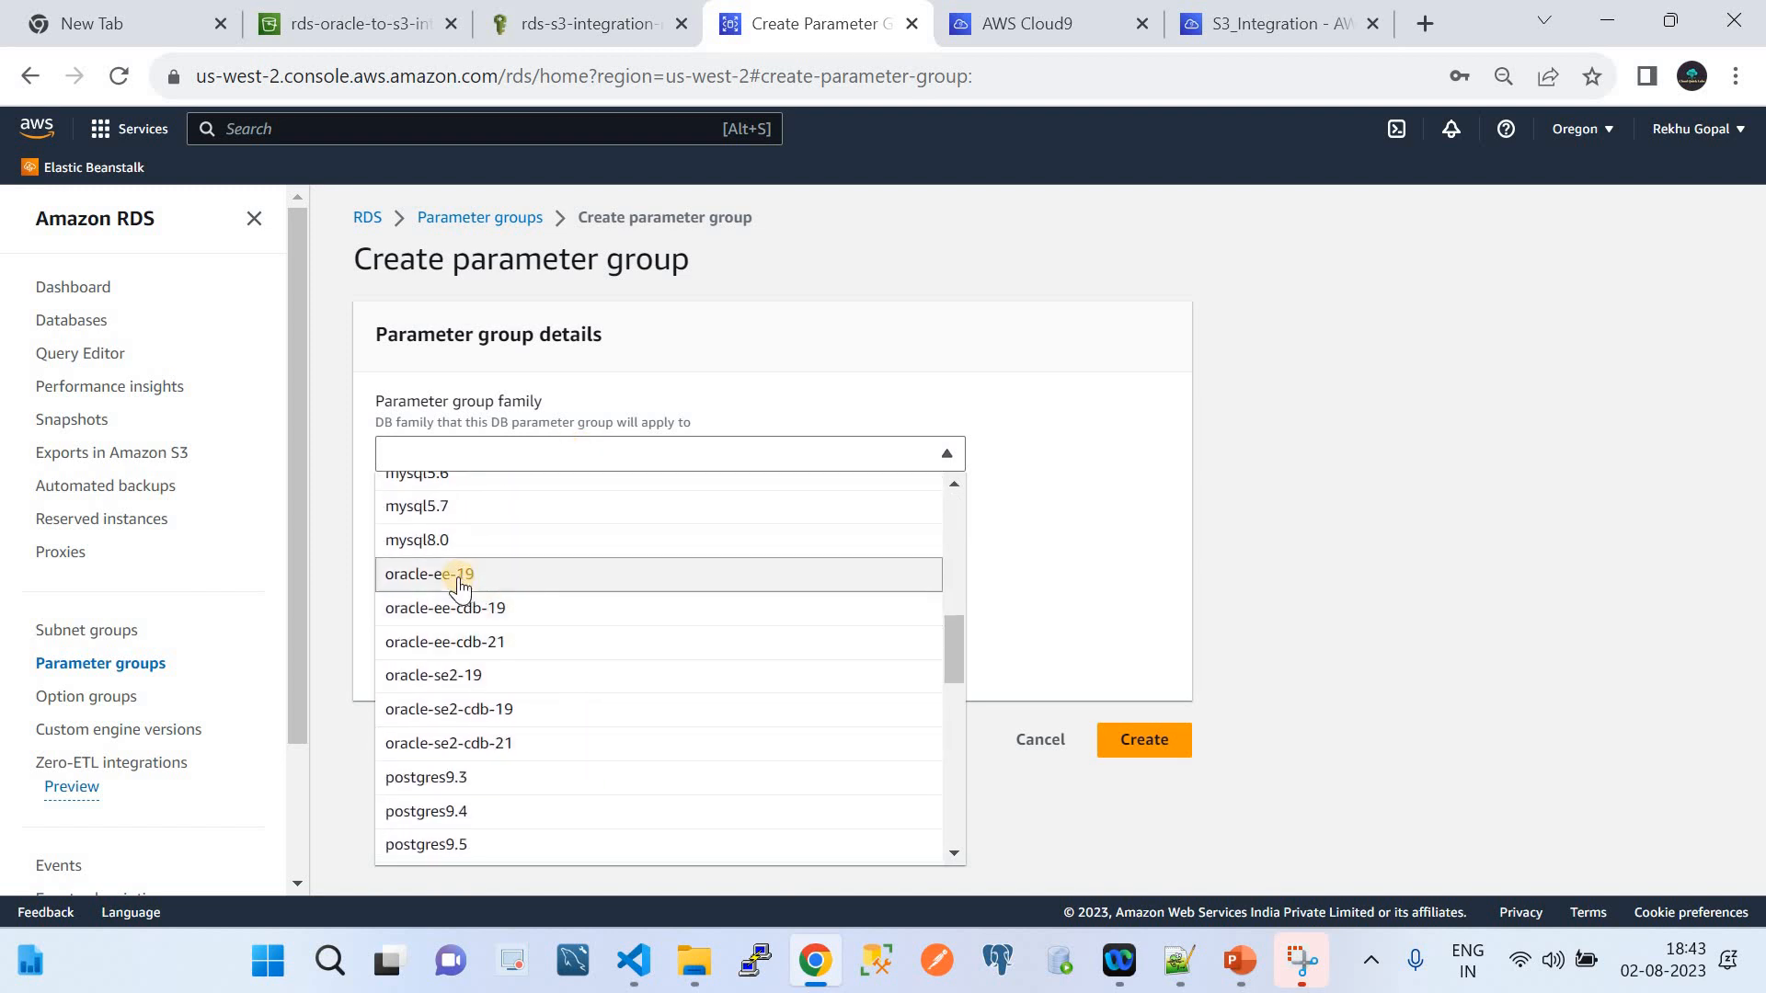
{"action": "left_click", "coordinate": [460, 576]}
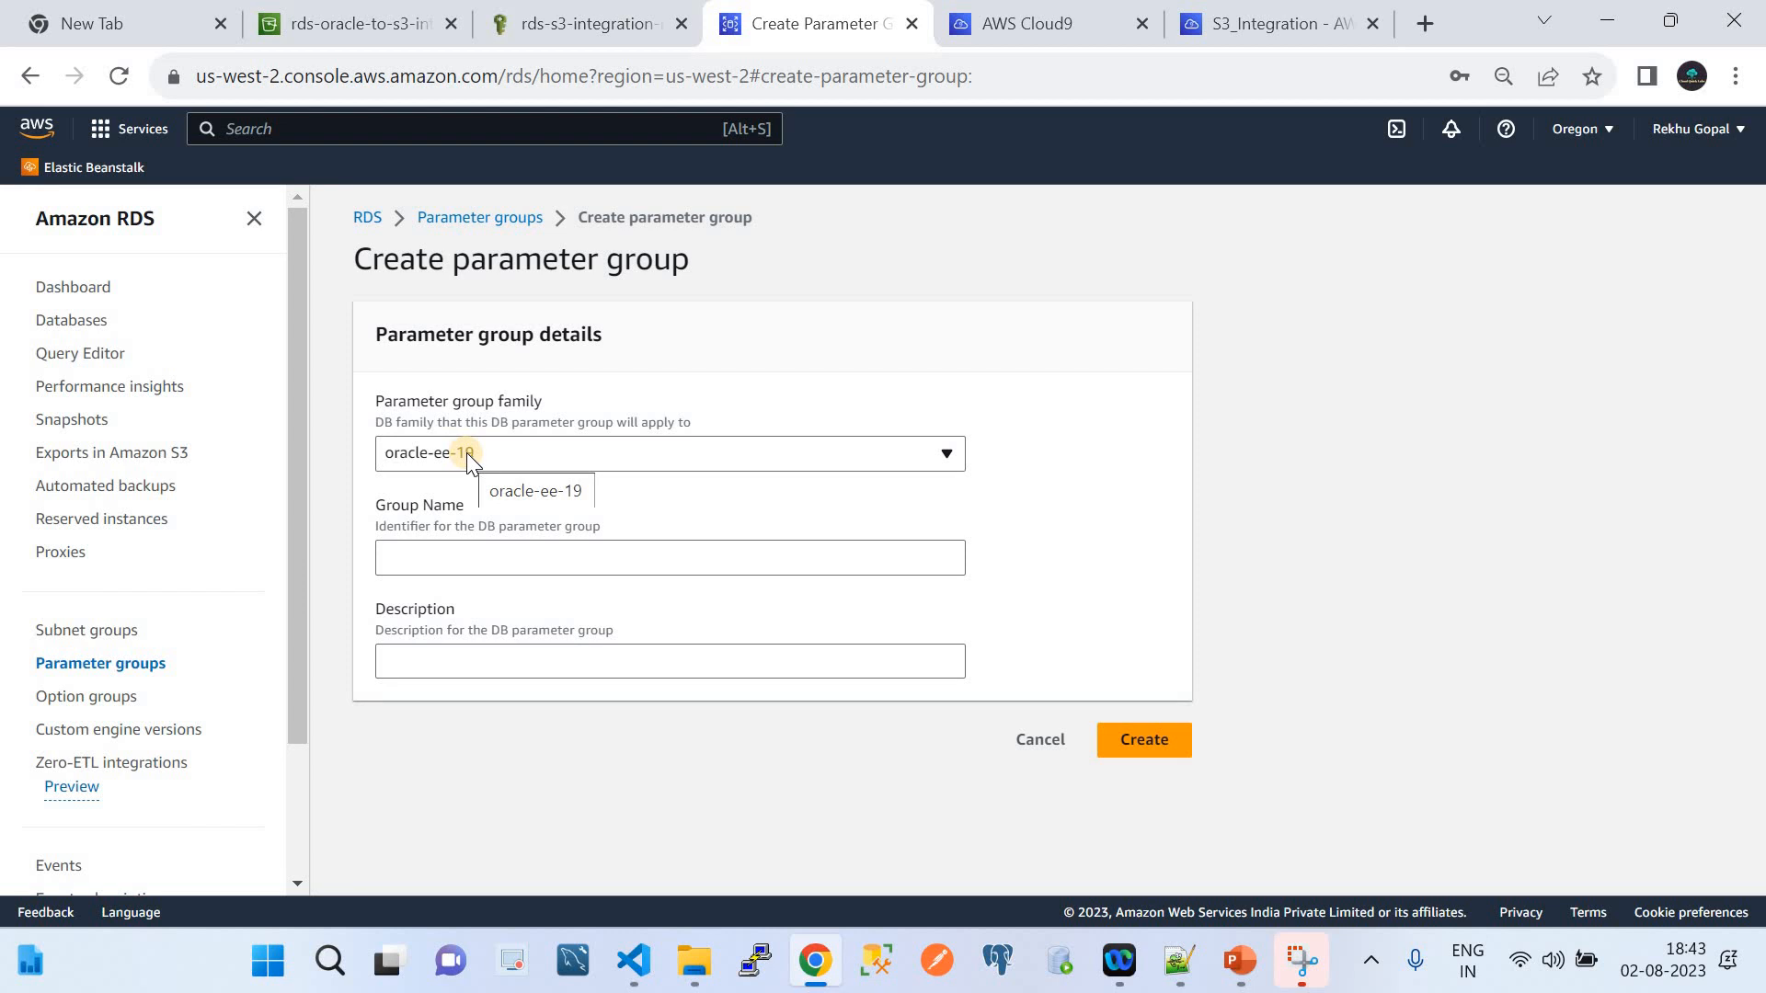
{"action": "left_click", "coordinate": [483, 562]}
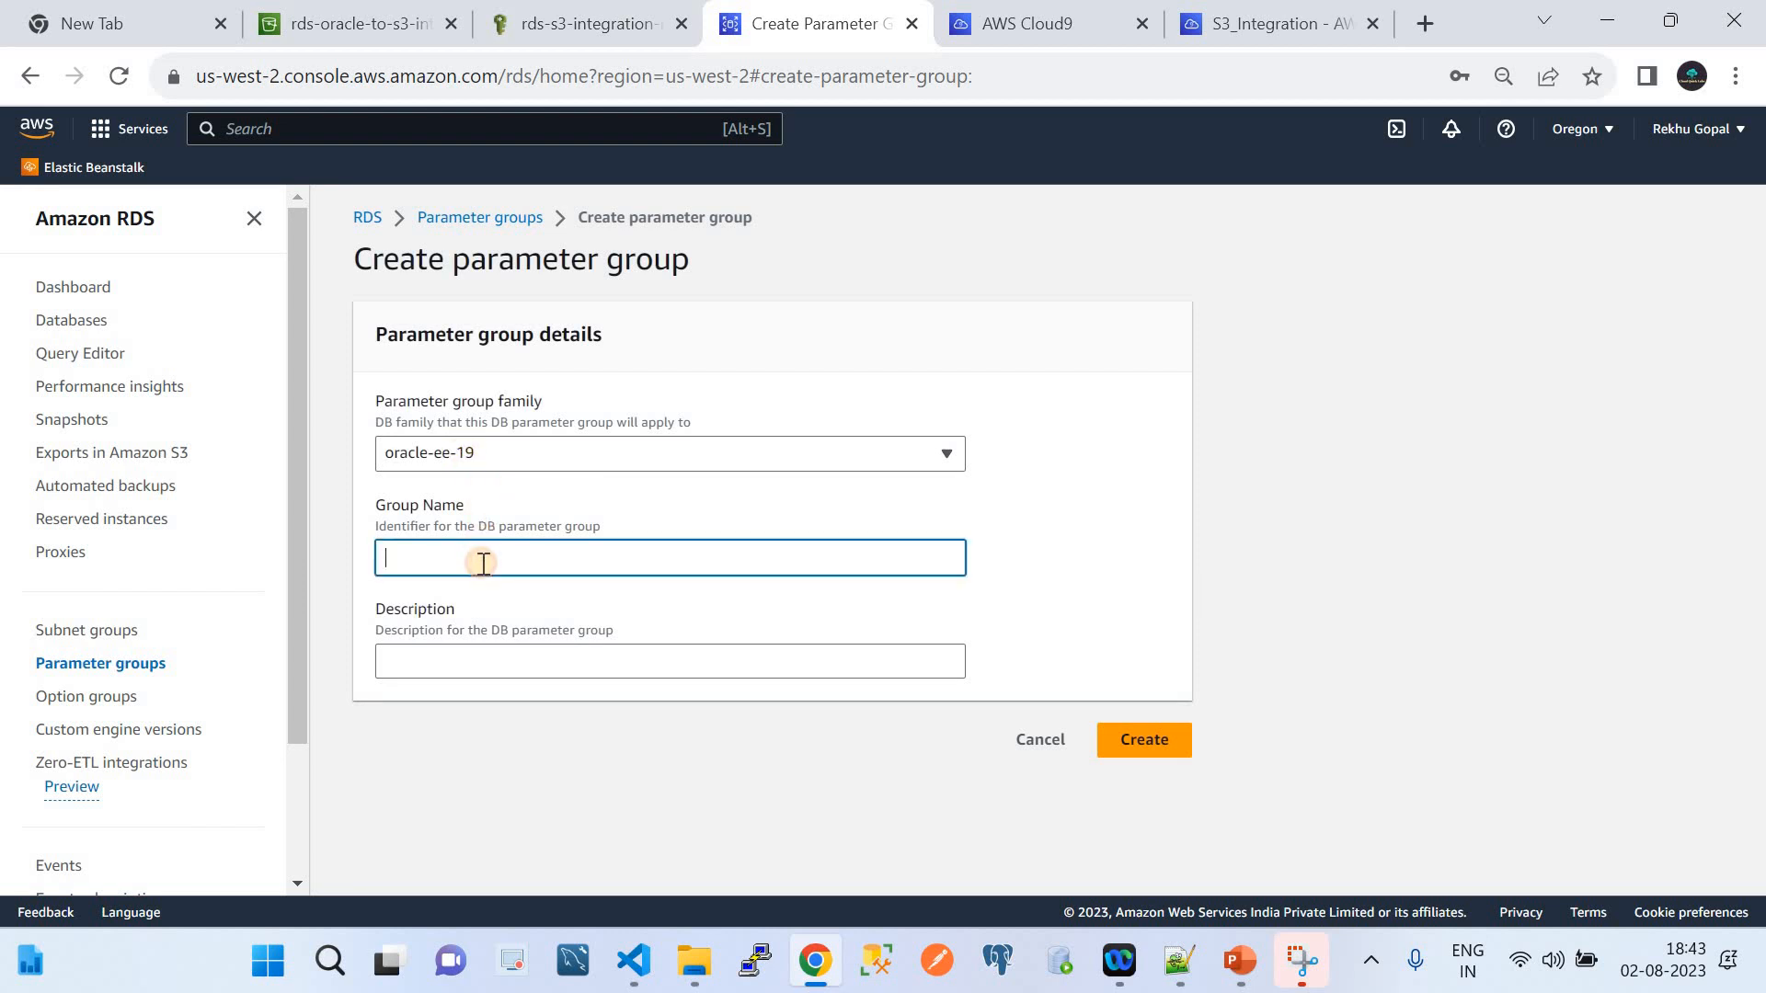
{"action": "type", "text": "Test"}
{"action": "left_click", "coordinate": [1129, 741]}
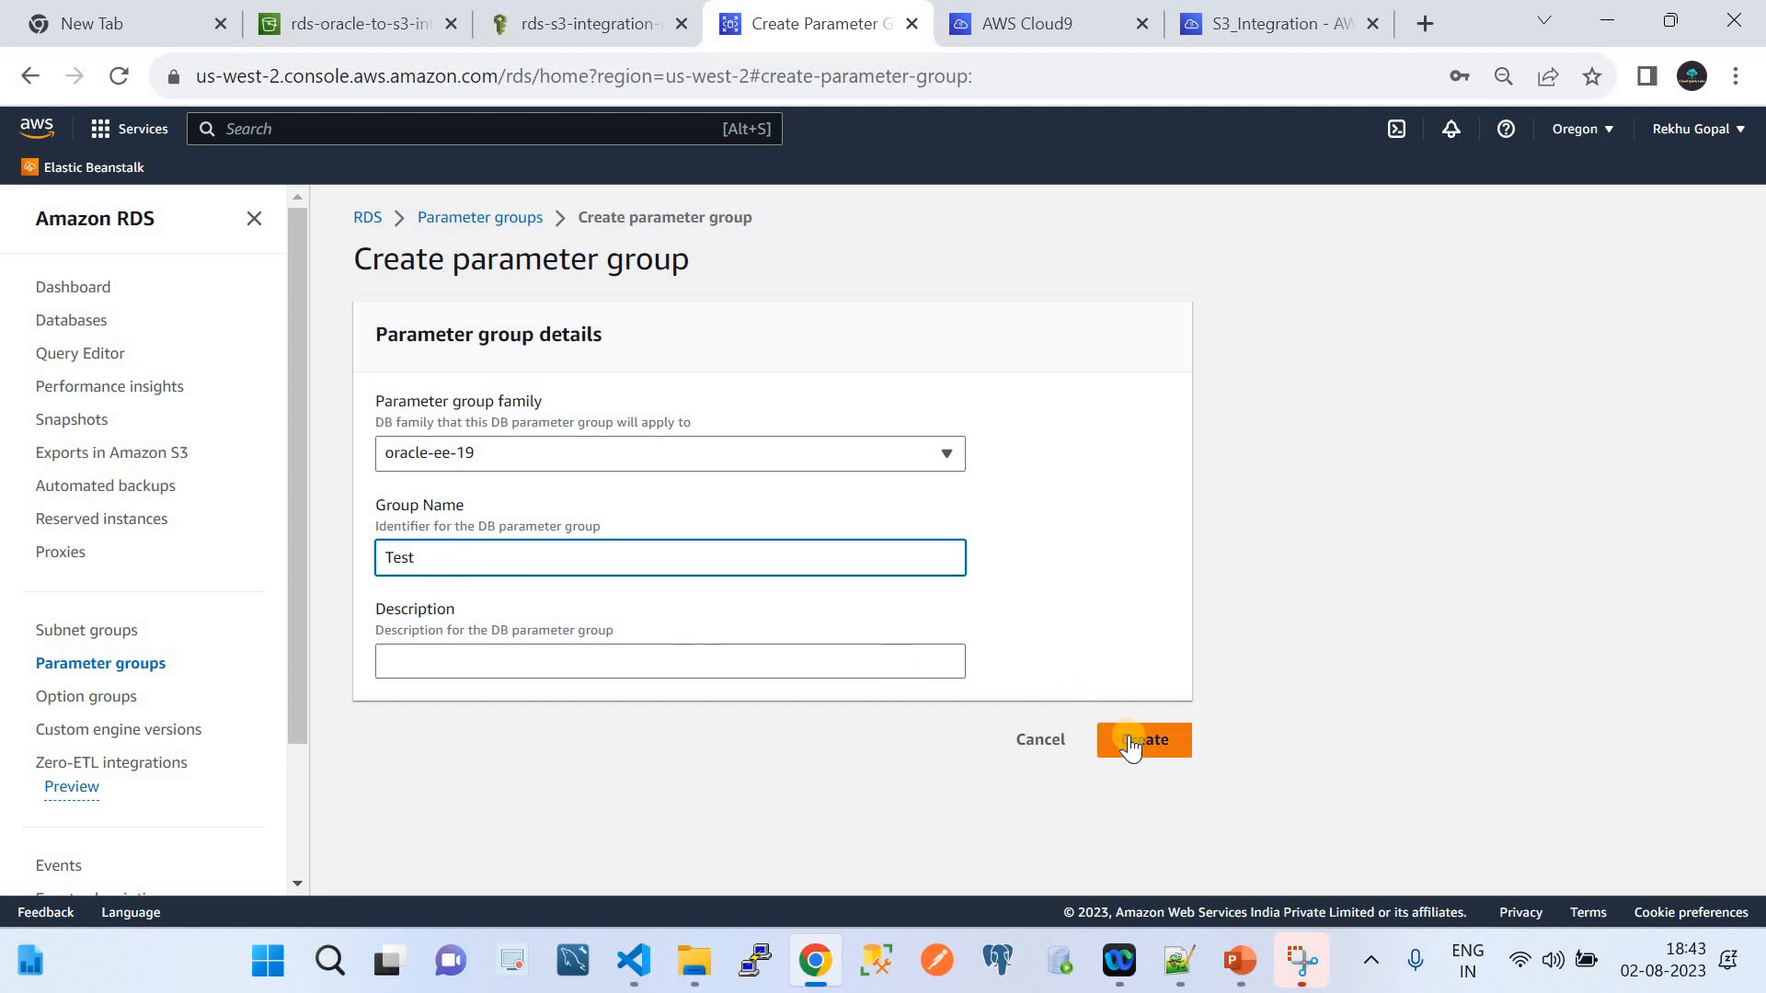
{"action": "left_click", "coordinate": [1040, 741]}
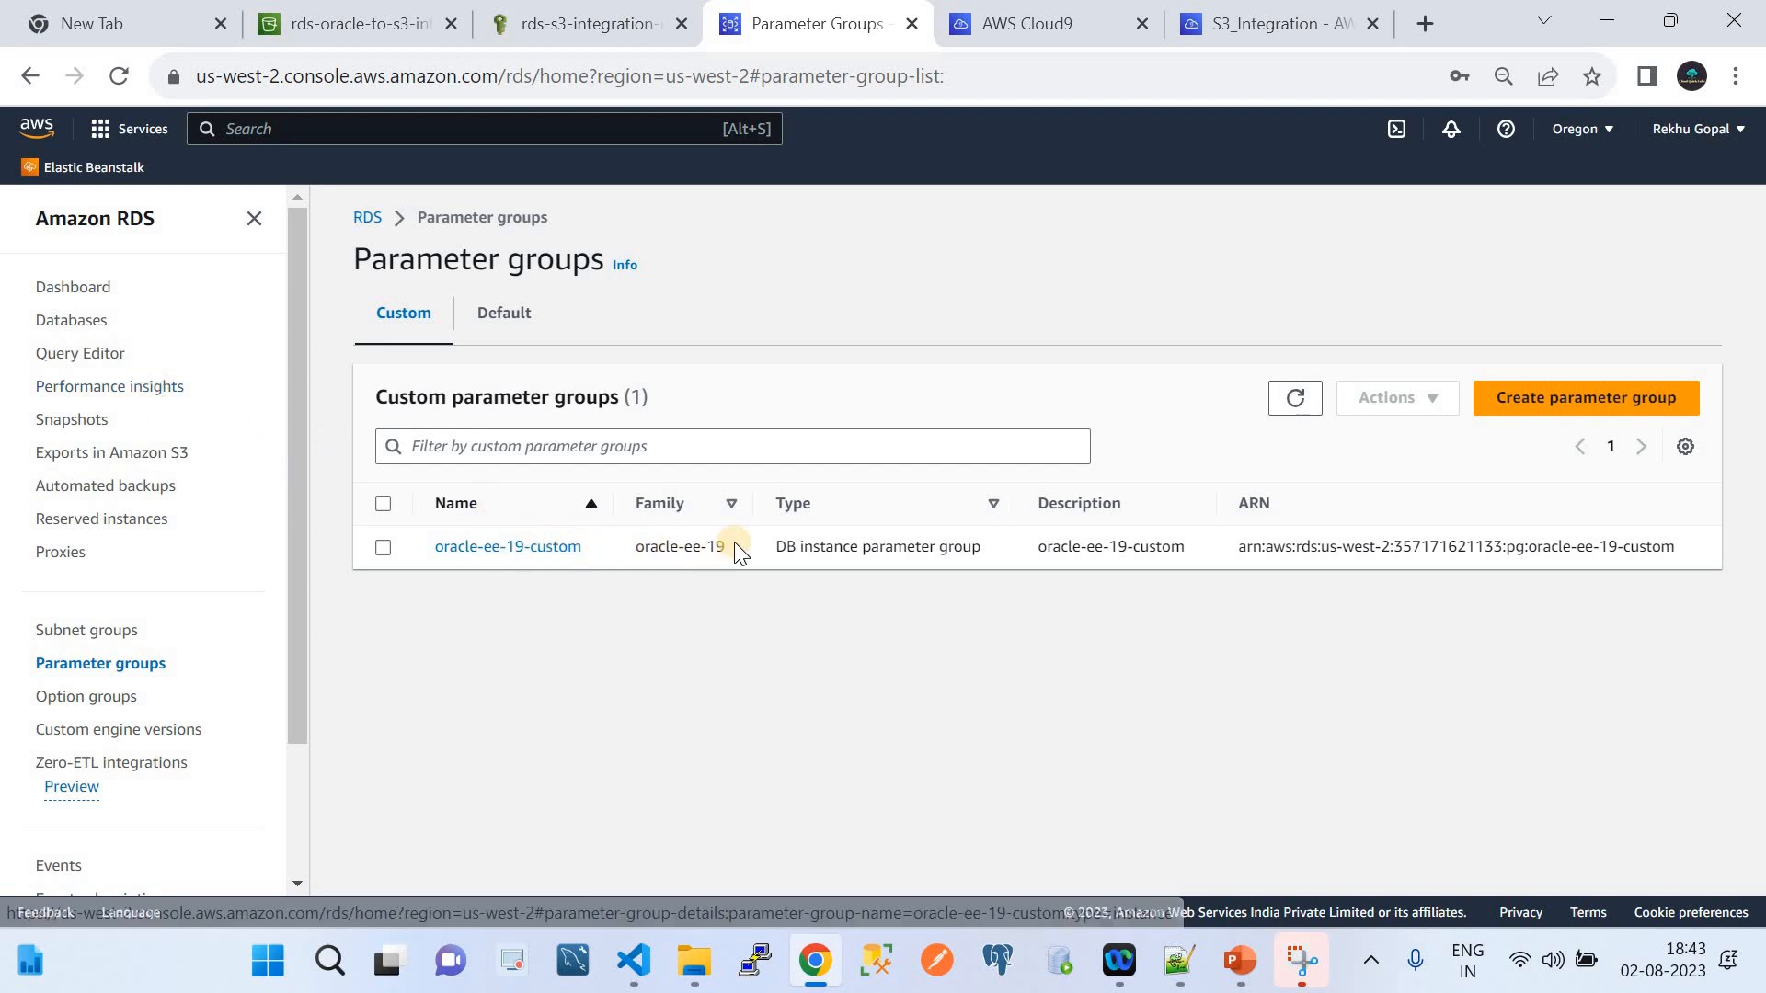
{"action": "triple_click", "coordinate": [632, 544]}
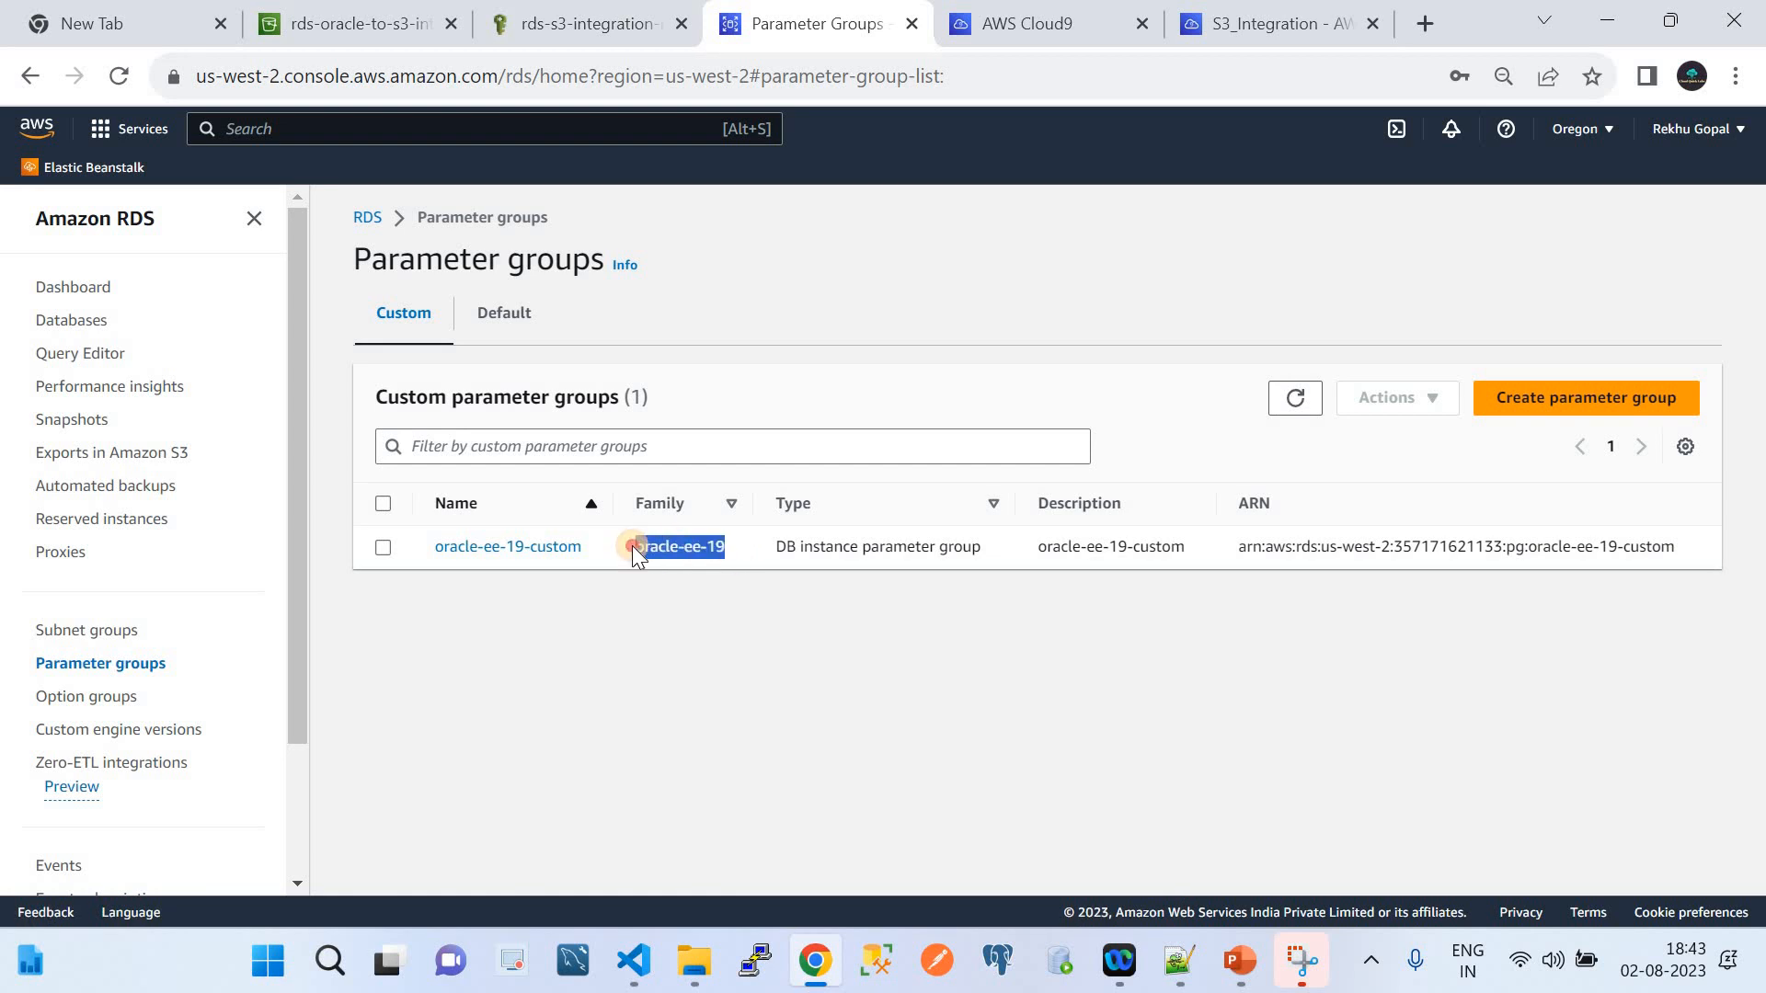
{"action": "left_click", "coordinate": [61, 324]}
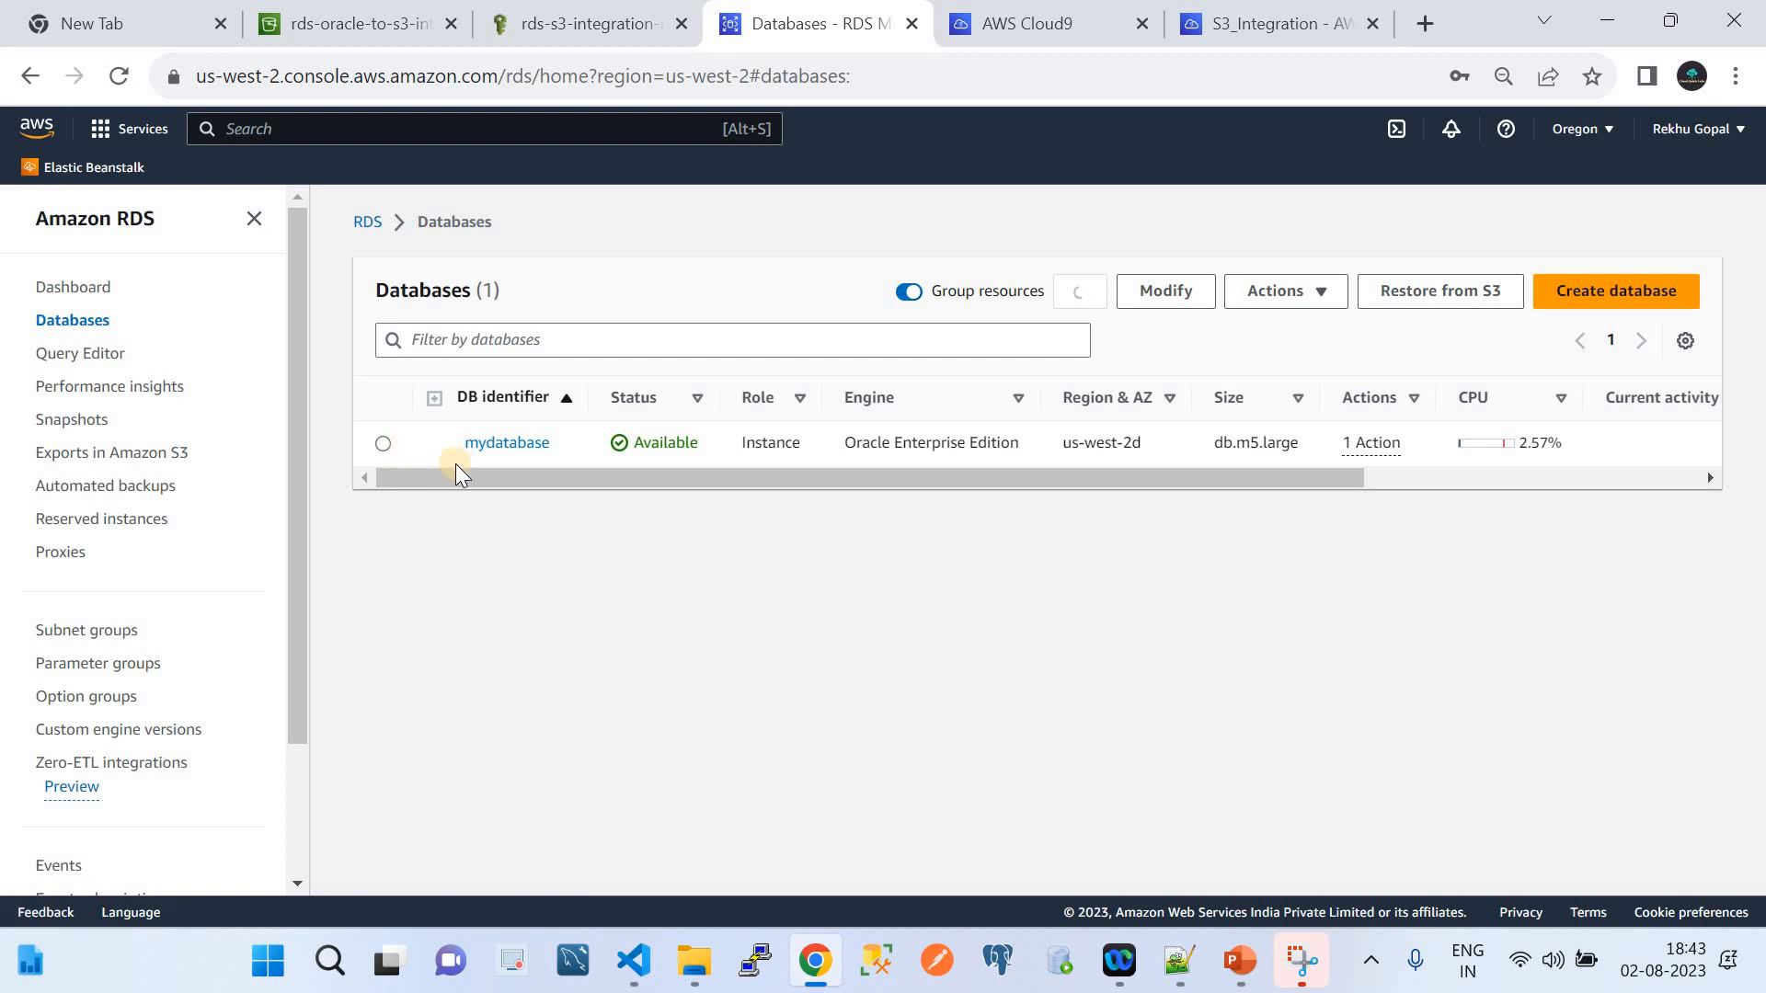
{"action": "left_click", "coordinate": [383, 443]}
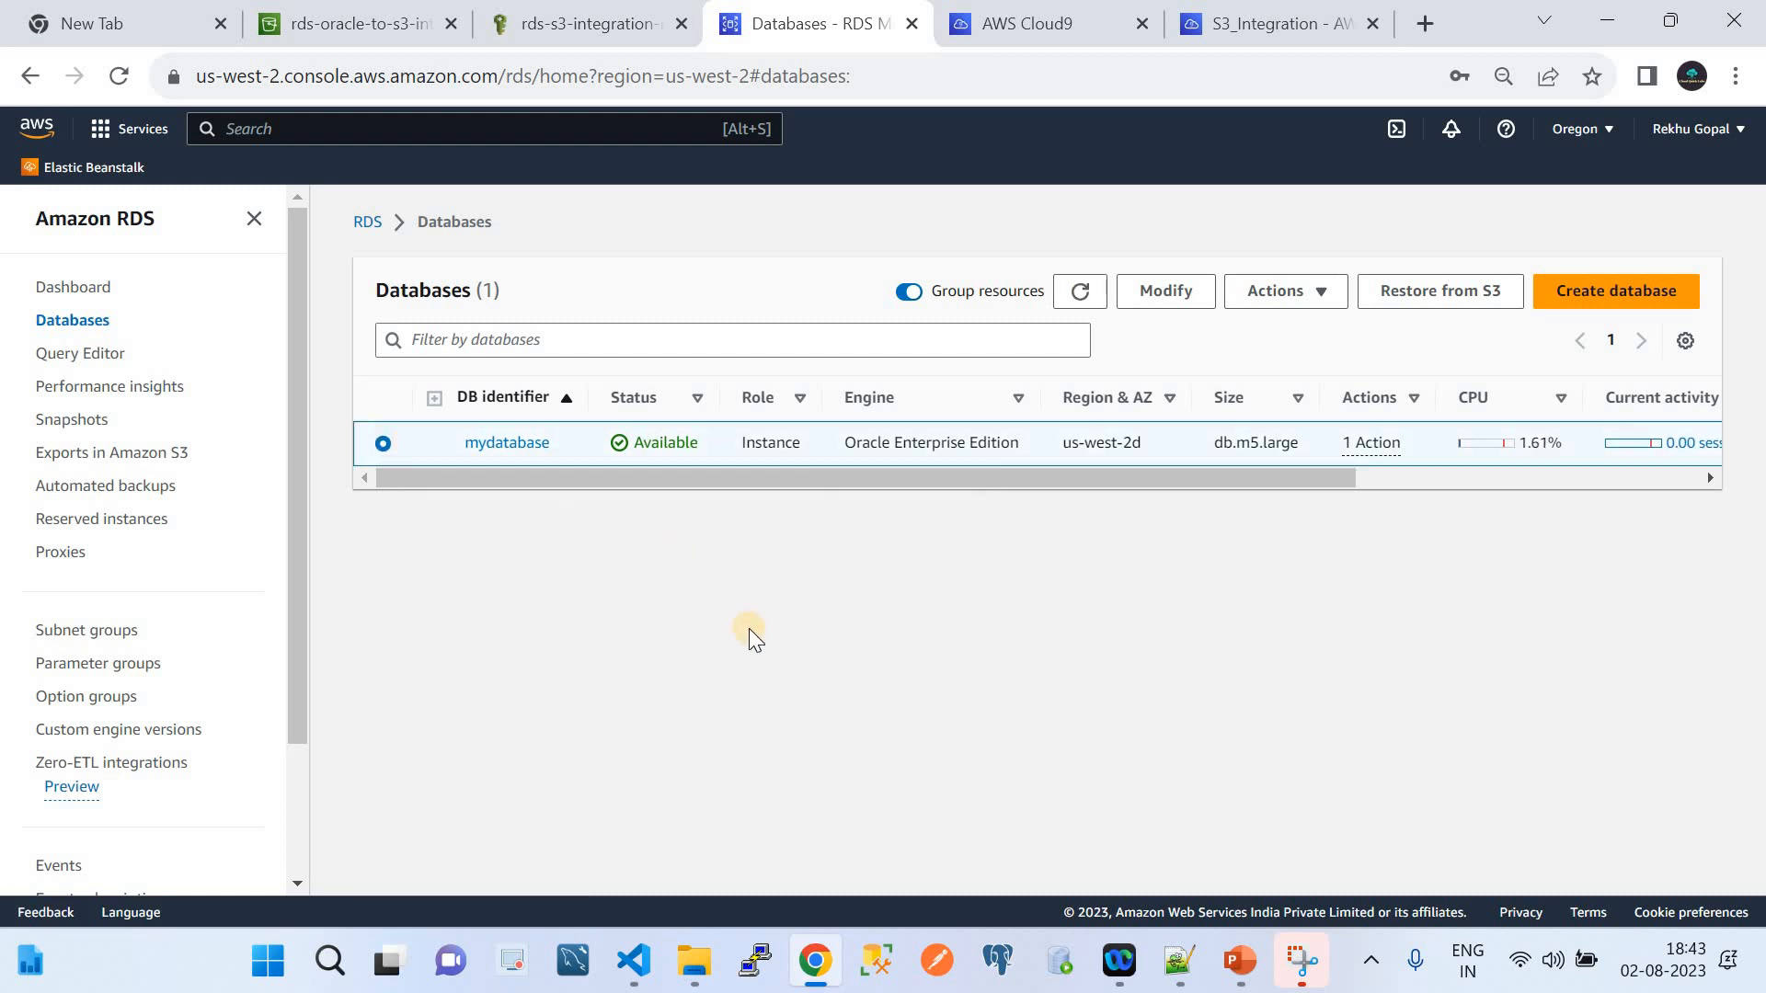
{"action": "left_click", "coordinate": [515, 445]}
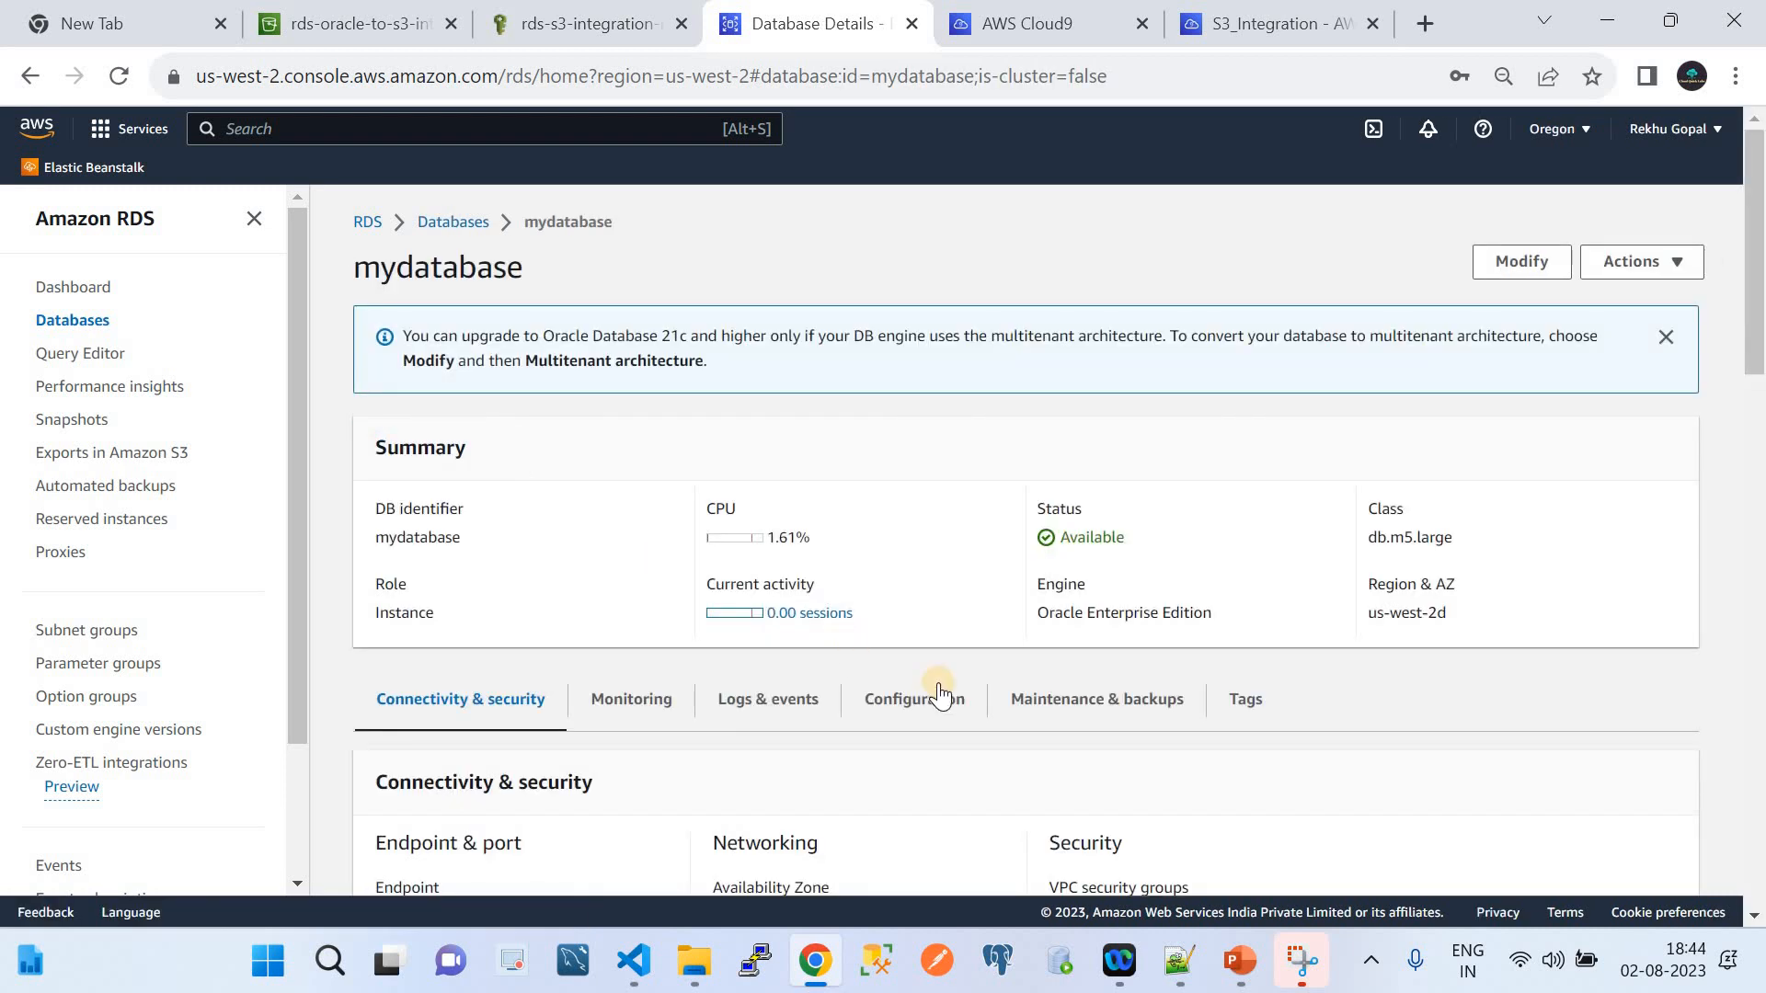
{"action": "scroll", "coordinate": [940, 692], "scroll_direction": "down", "scroll_amount": 6}
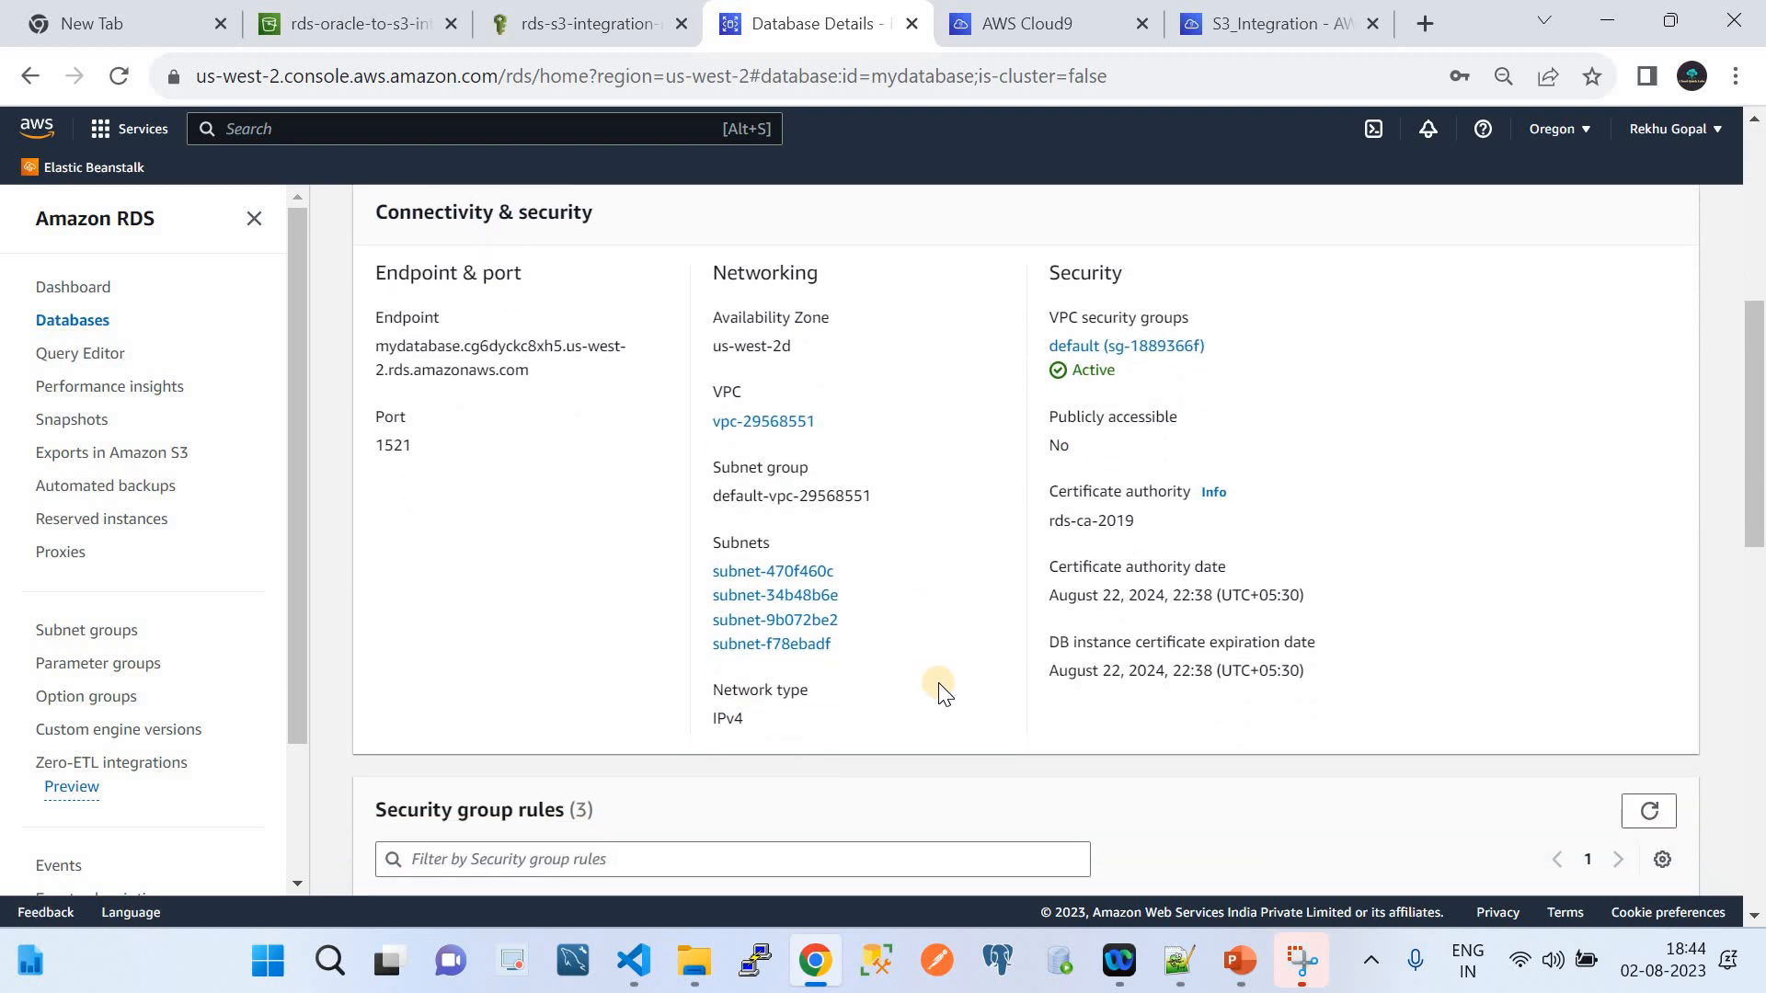
{"action": "scroll", "coordinate": [940, 690], "scroll_direction": "down", "scroll_amount": 5}
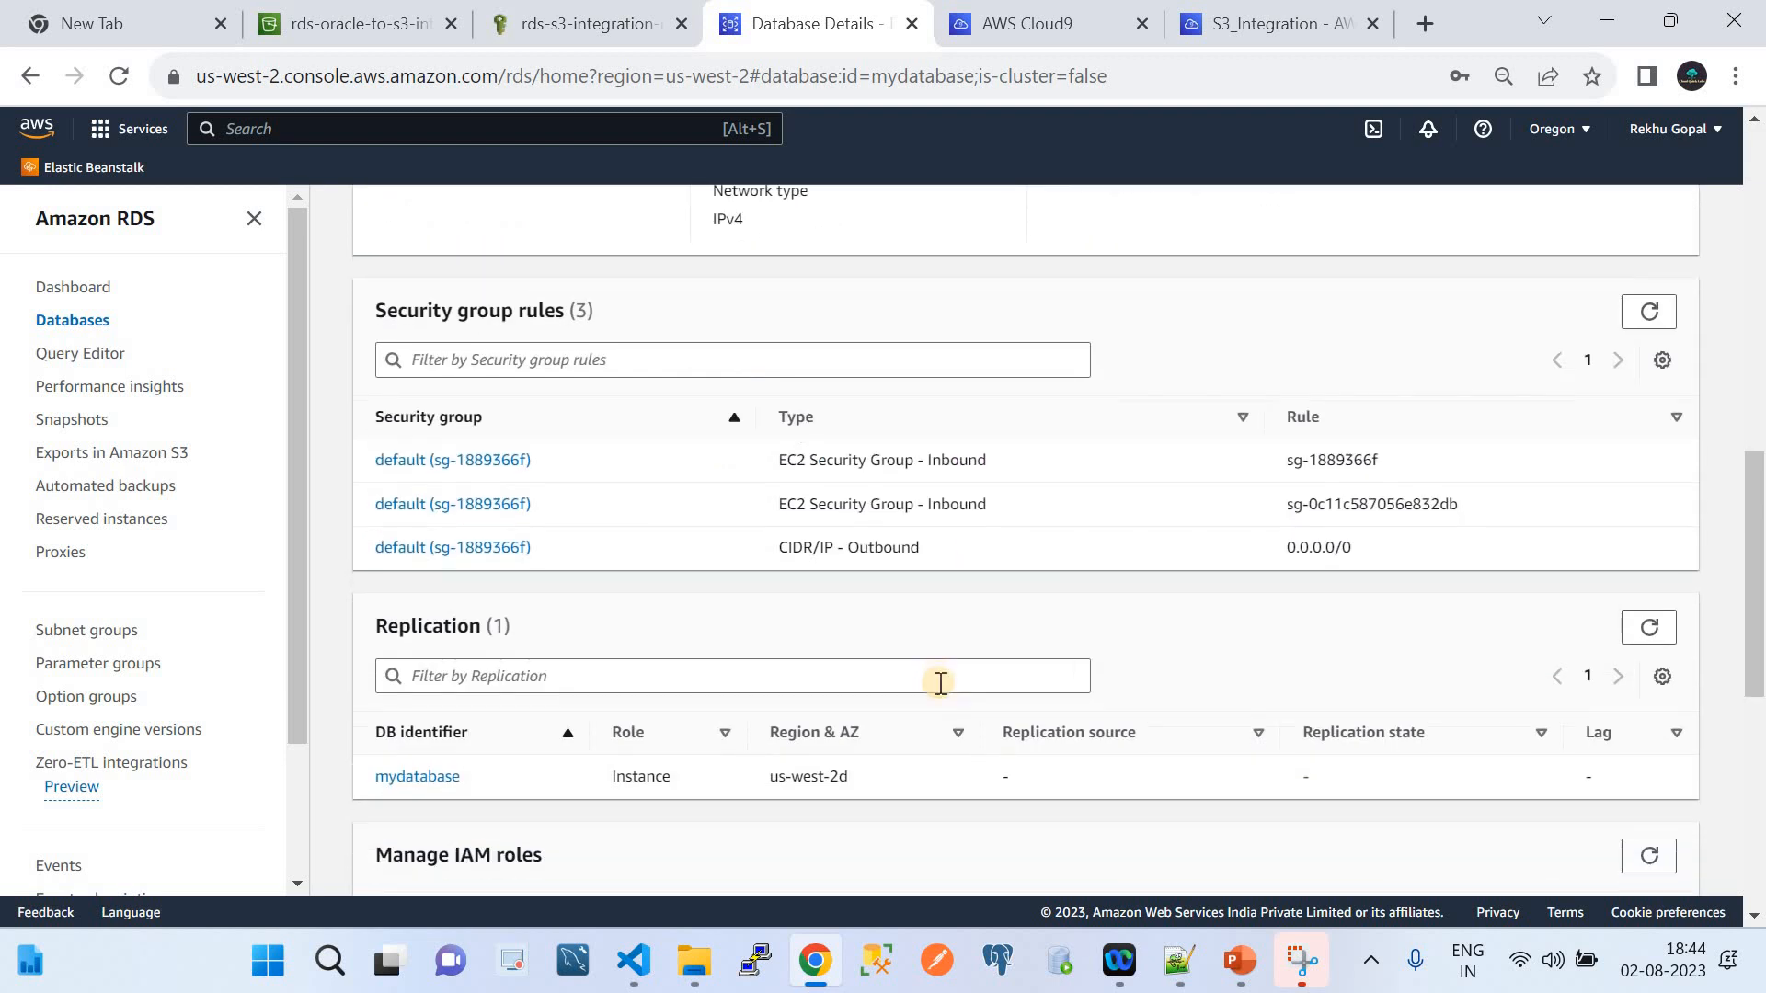
{"action": "scroll", "coordinate": [940, 682], "scroll_direction": "down", "scroll_amount": 5}
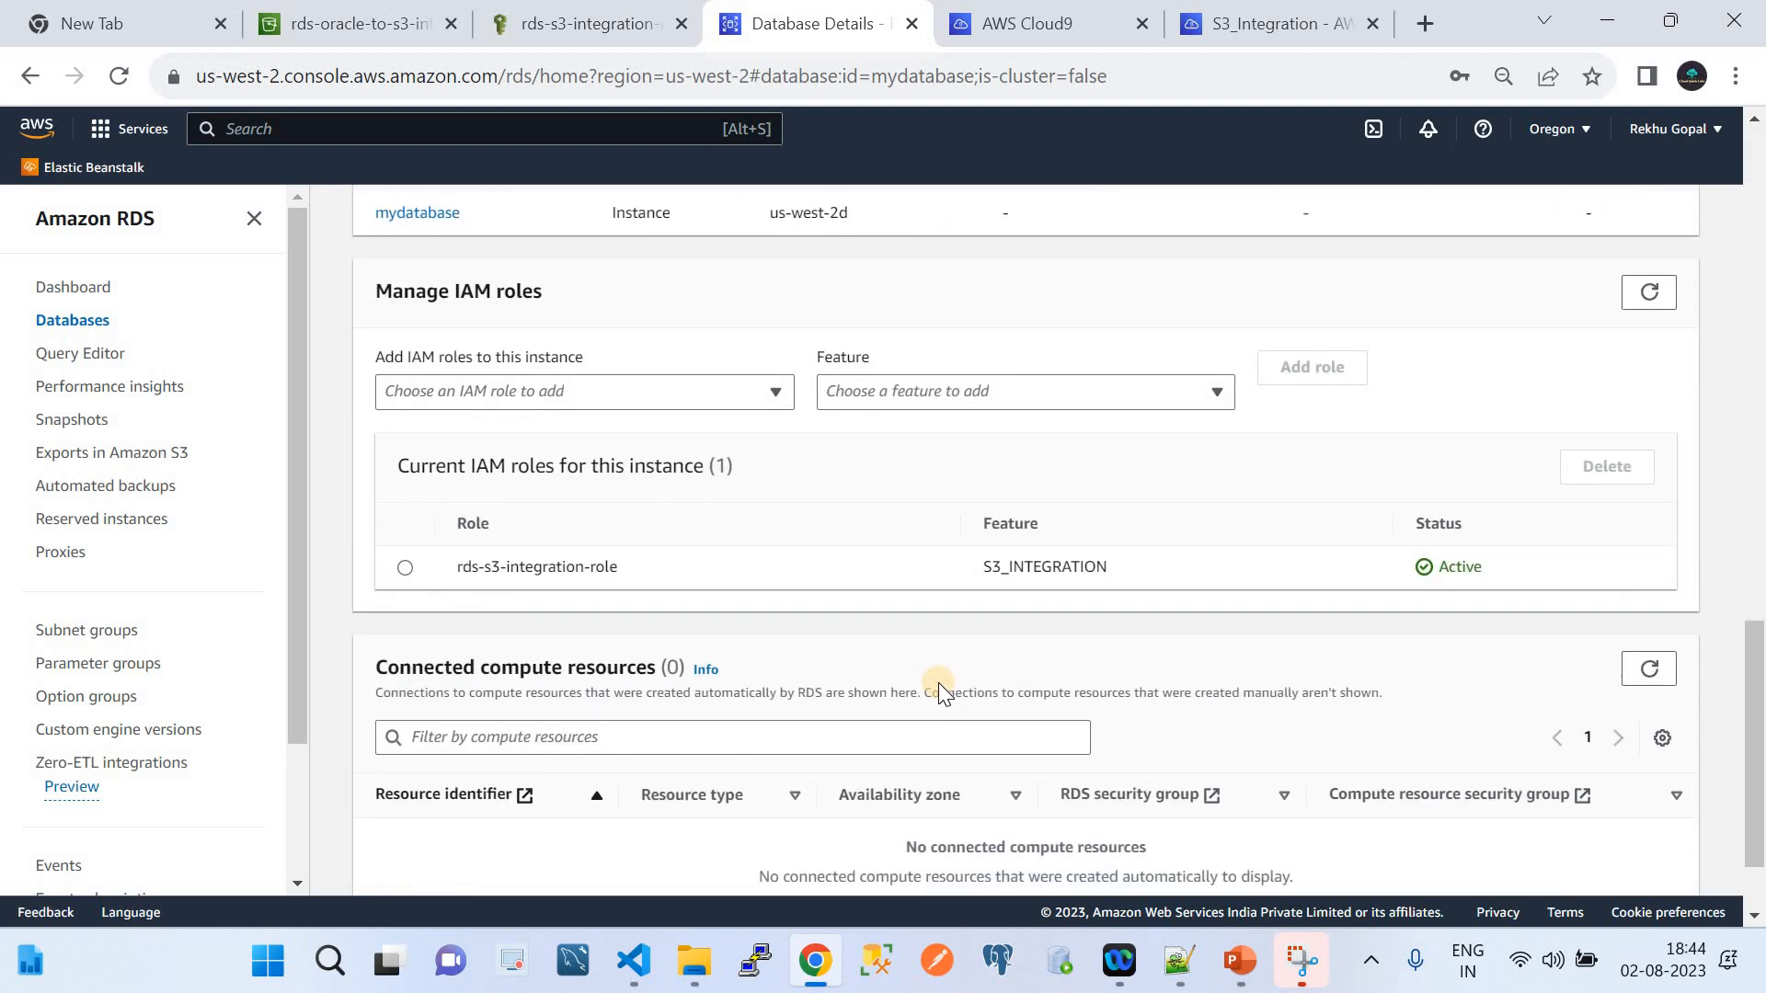
{"action": "scroll", "coordinate": [940, 692], "scroll_direction": "down", "scroll_amount": 2}
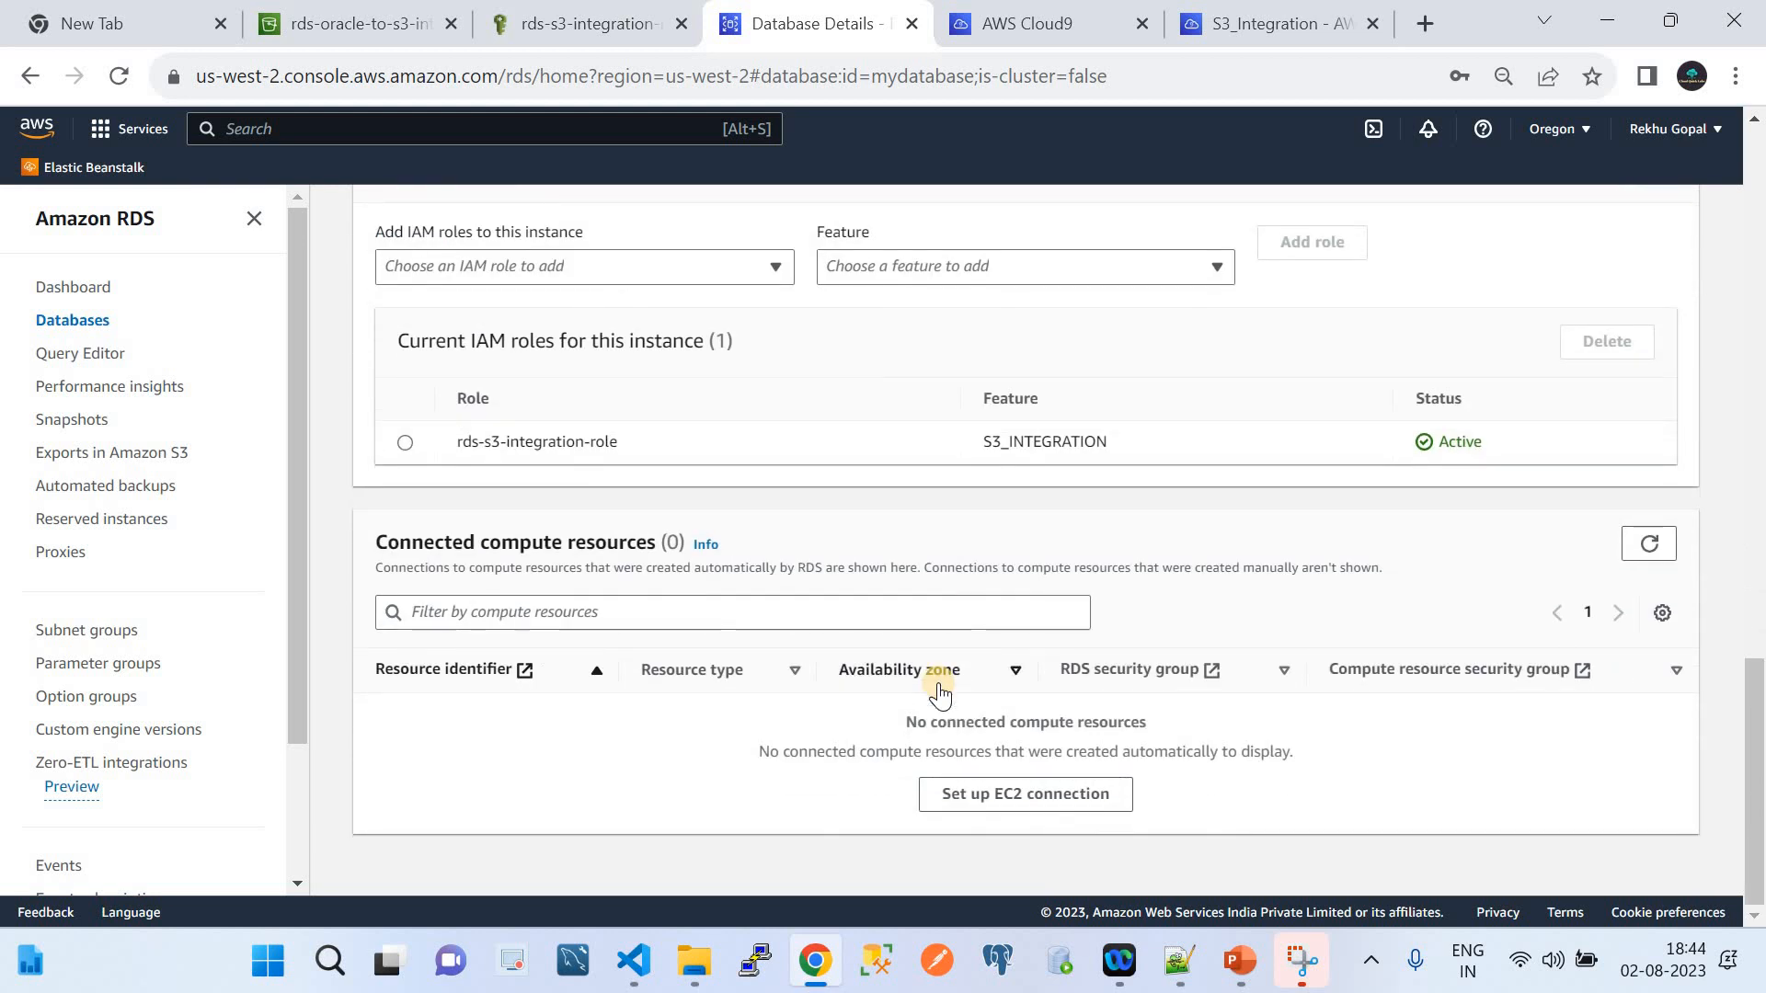
{"action": "scroll", "coordinate": [940, 692], "scroll_direction": "up", "scroll_amount": 18}
{"action": "scroll", "coordinate": [940, 692], "scroll_direction": "up", "scroll_amount": 4}
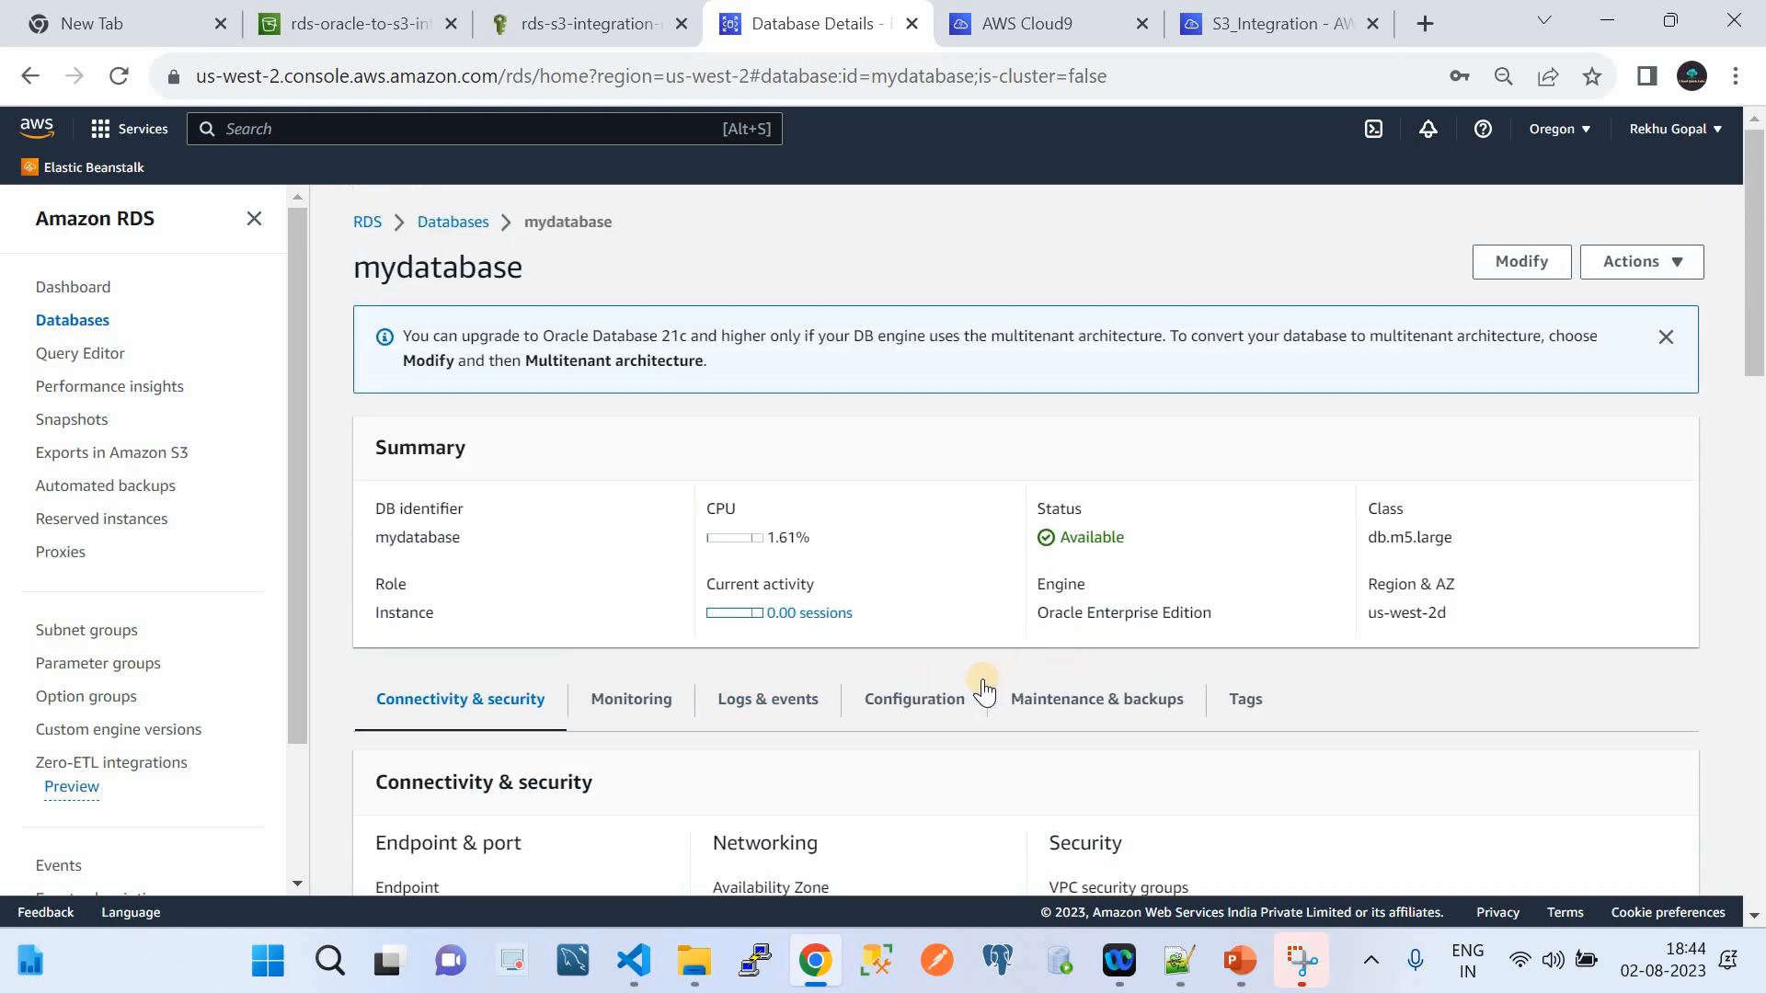
{"action": "left_click", "coordinate": [973, 703]}
{"action": "scroll", "coordinate": [985, 638], "scroll_direction": "down", "scroll_amount": 5}
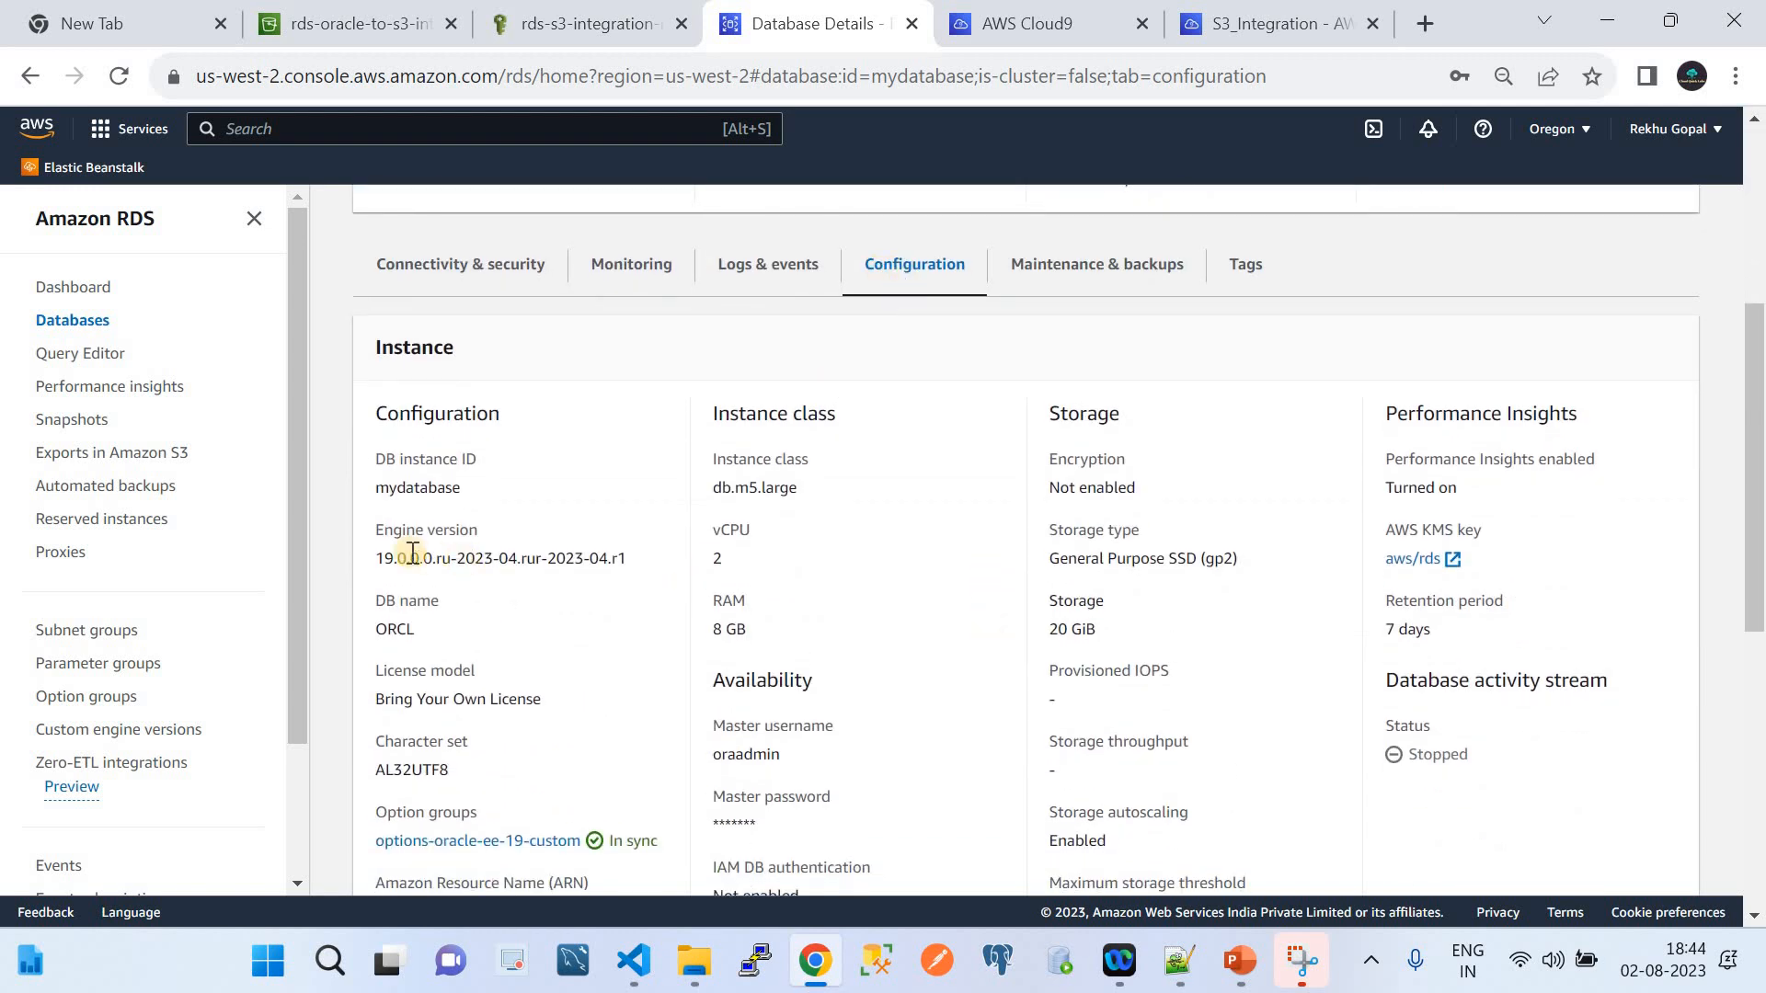
{"action": "left_click_drag", "start_coordinate": [374, 557], "coordinate": [655, 554]}
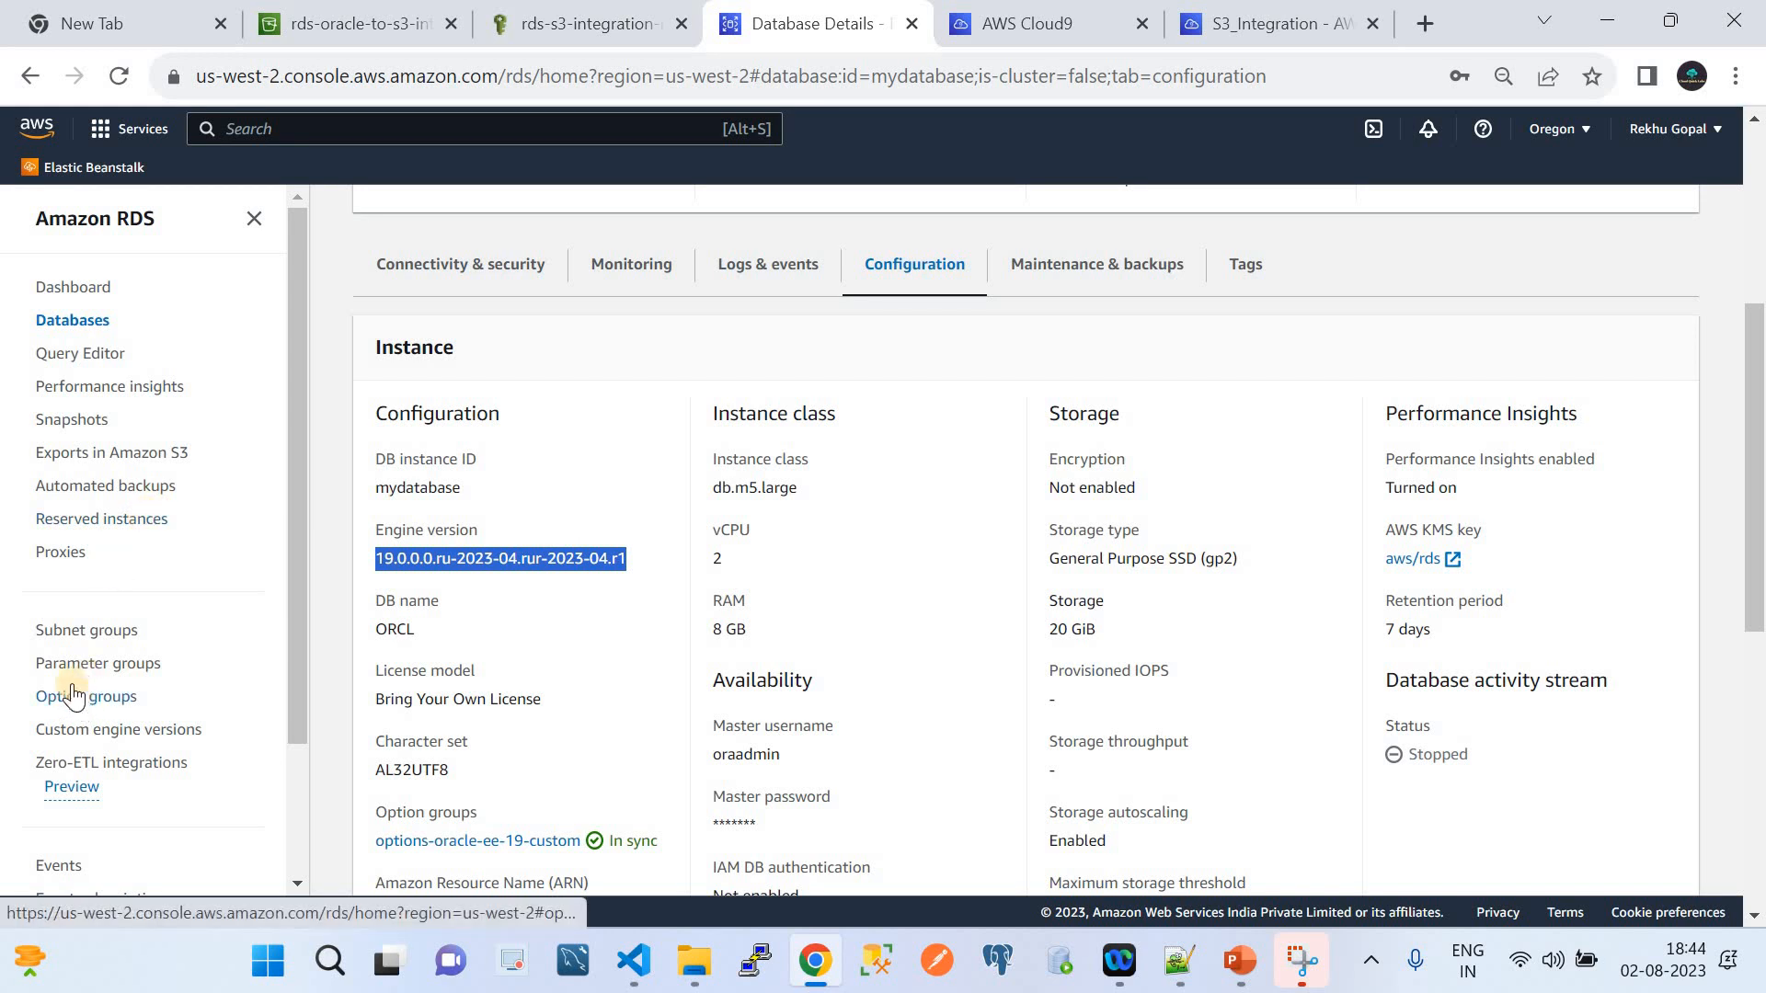
{"action": "left_click", "coordinate": [50, 666]}
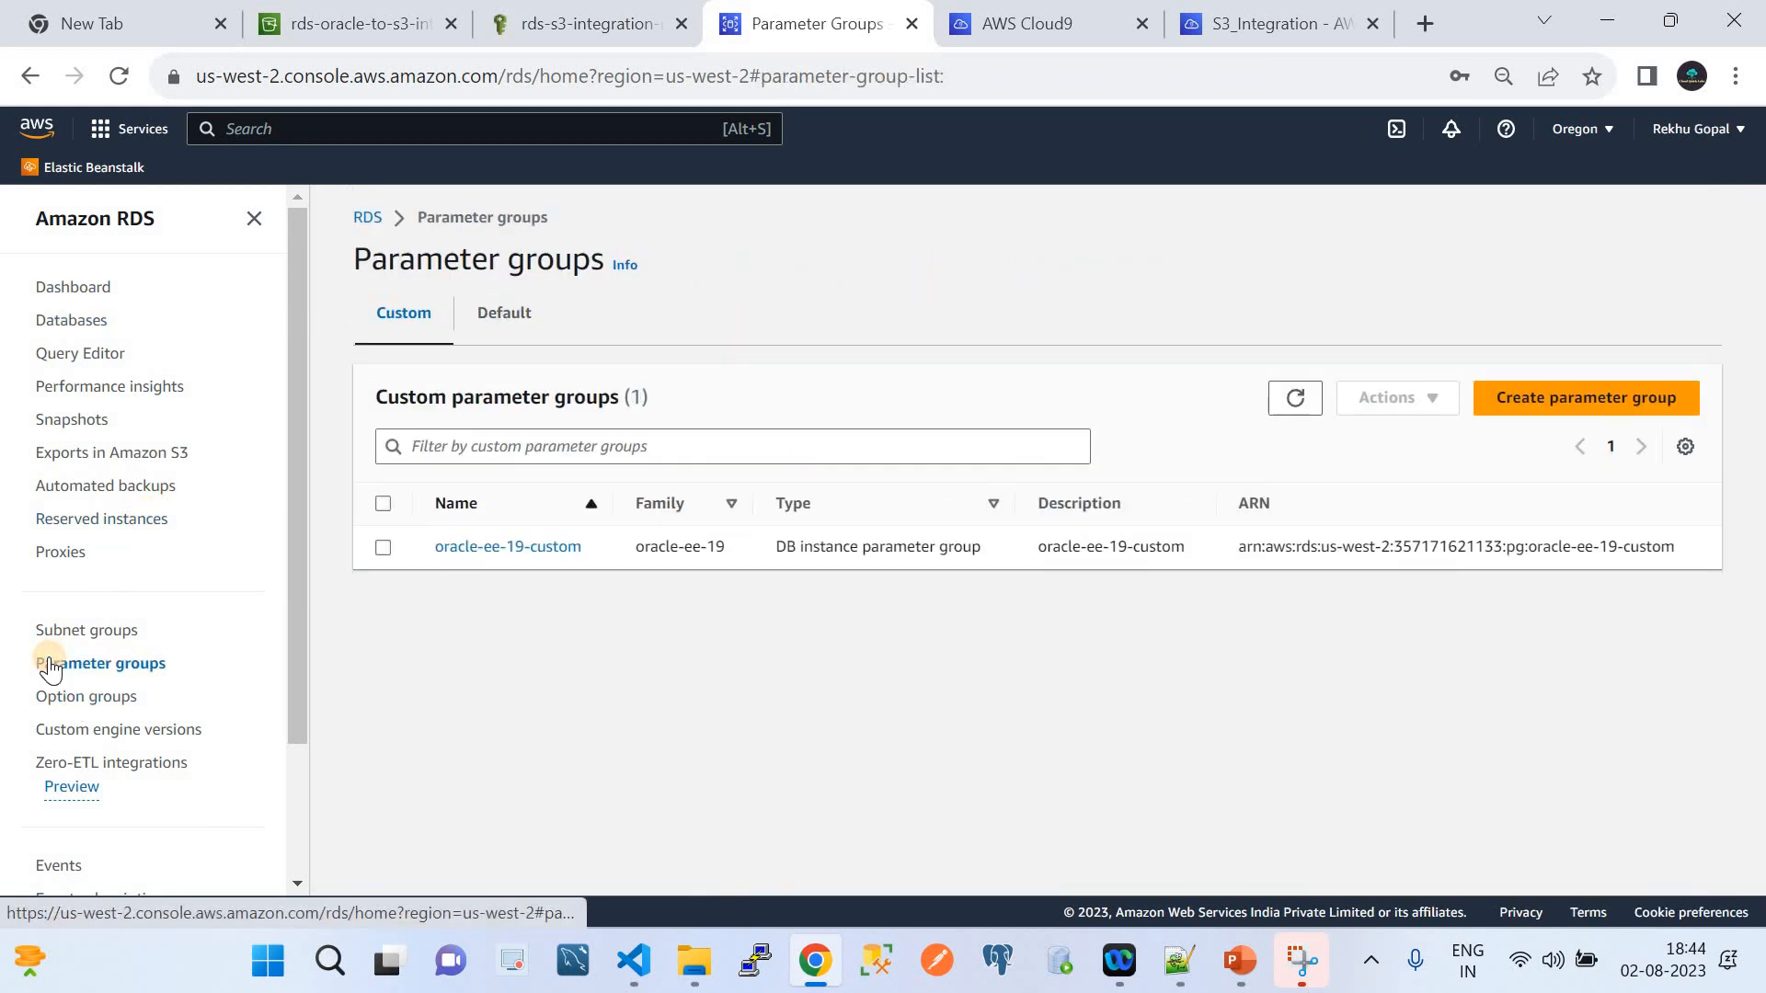
{"action": "left_click", "coordinate": [474, 552]}
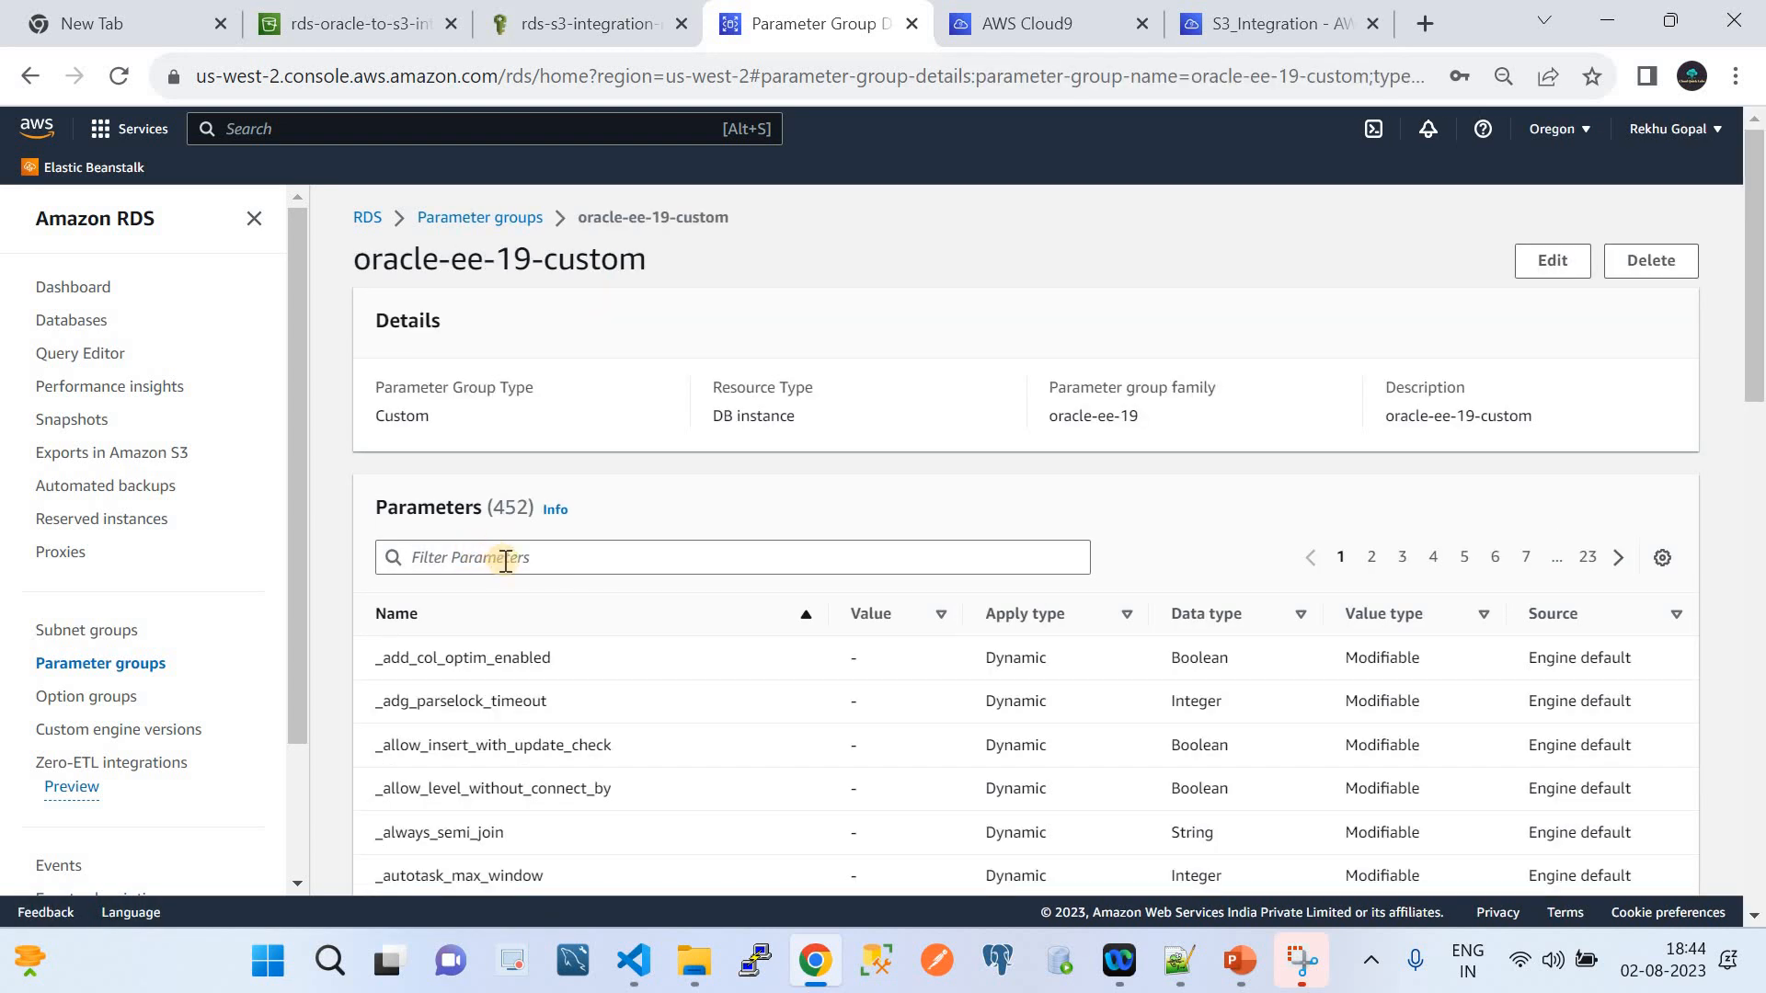
{"action": "left_click", "coordinate": [505, 560]}
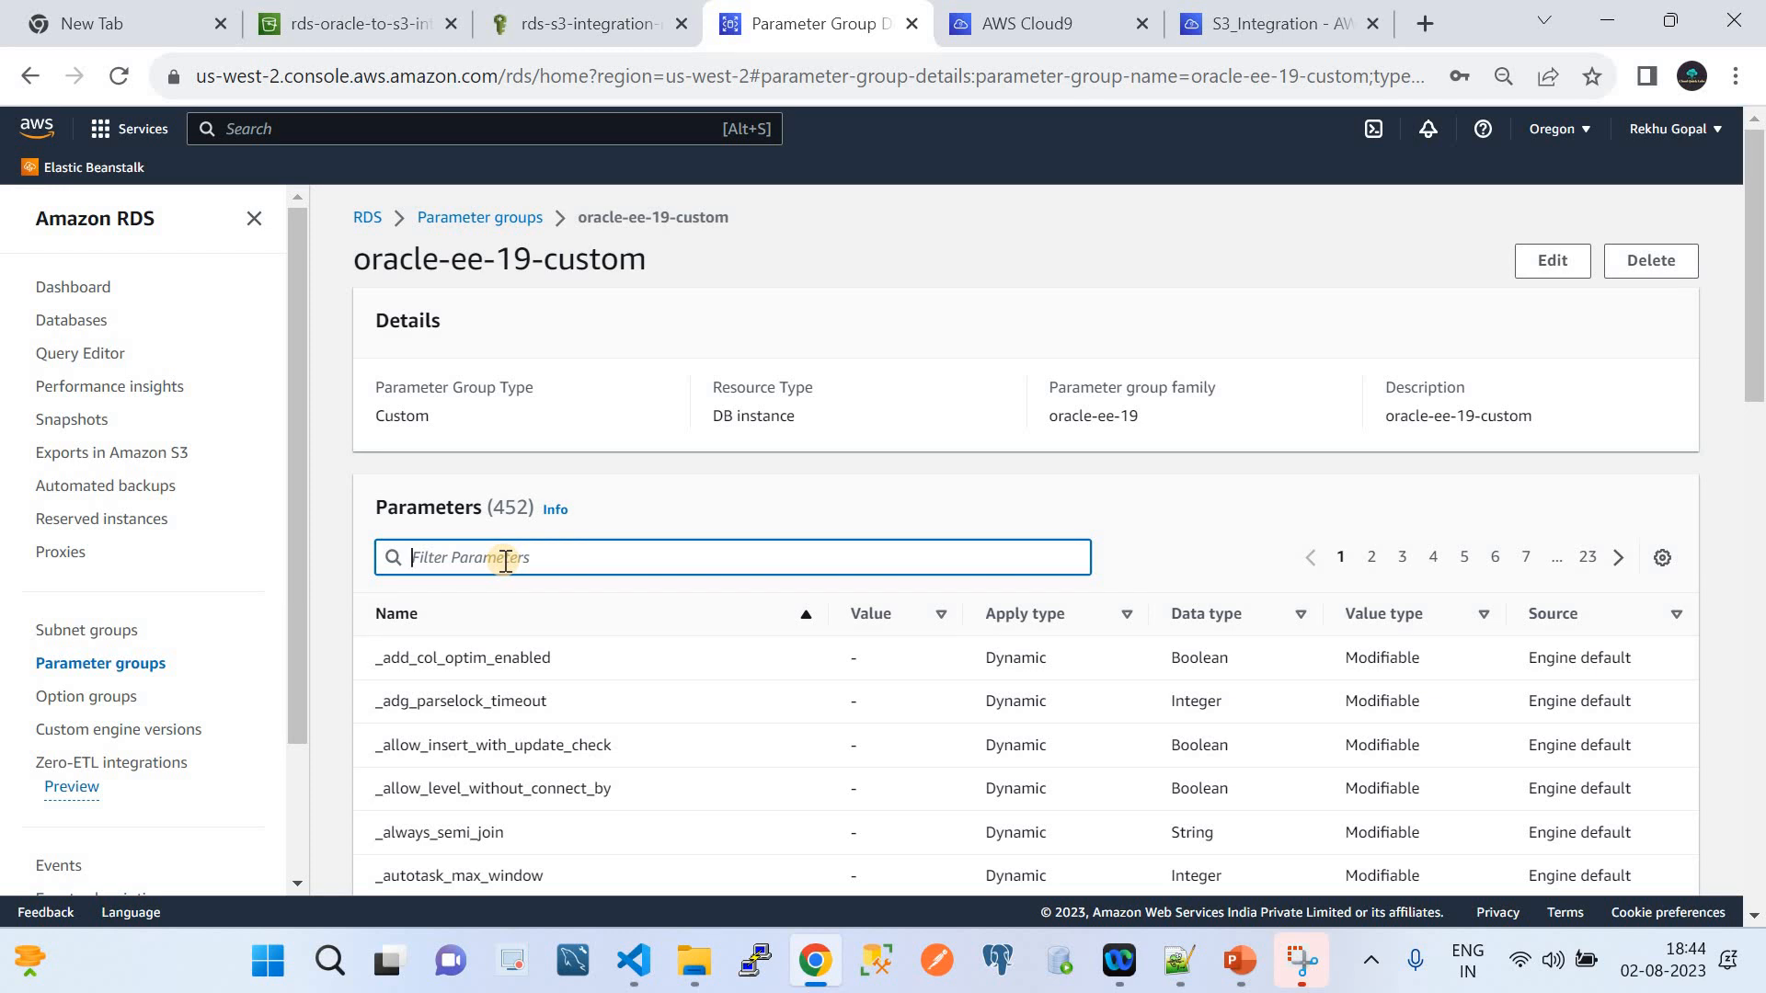
{"action": "type", "text": "proces"}
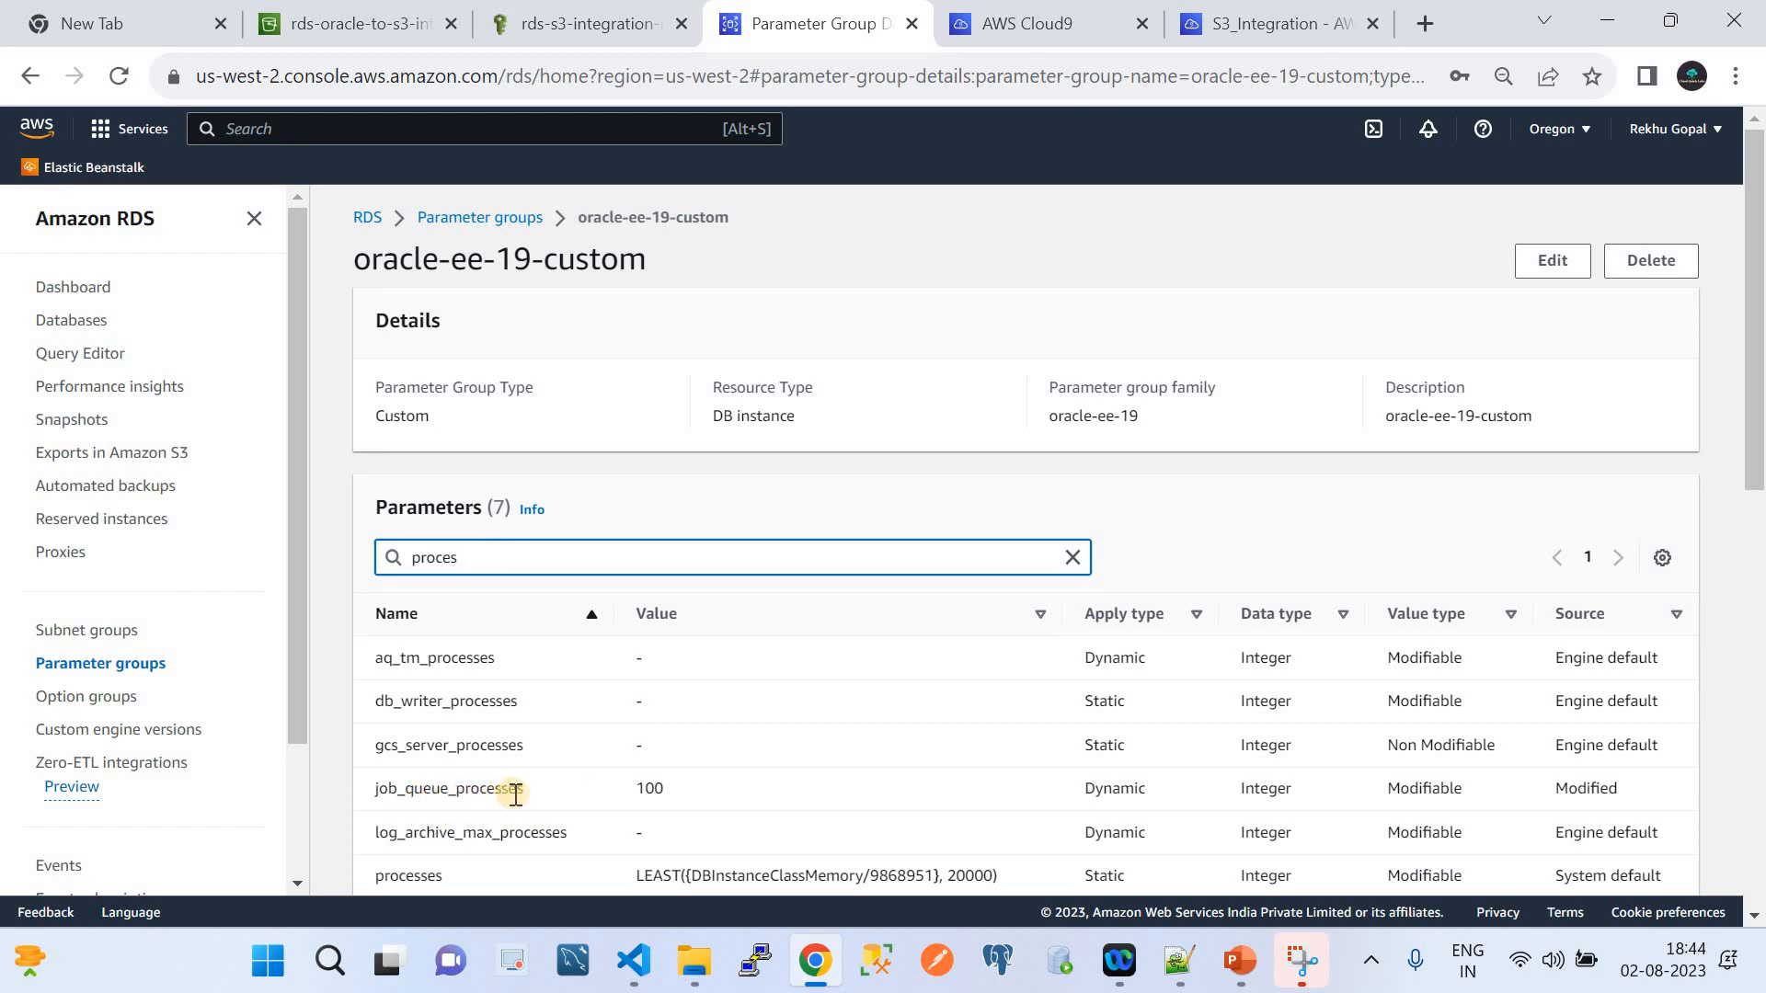
{"action": "left_click_drag", "start_coordinate": [527, 789], "coordinate": [366, 787]}
{"action": "key", "text": "ctrl+c"}
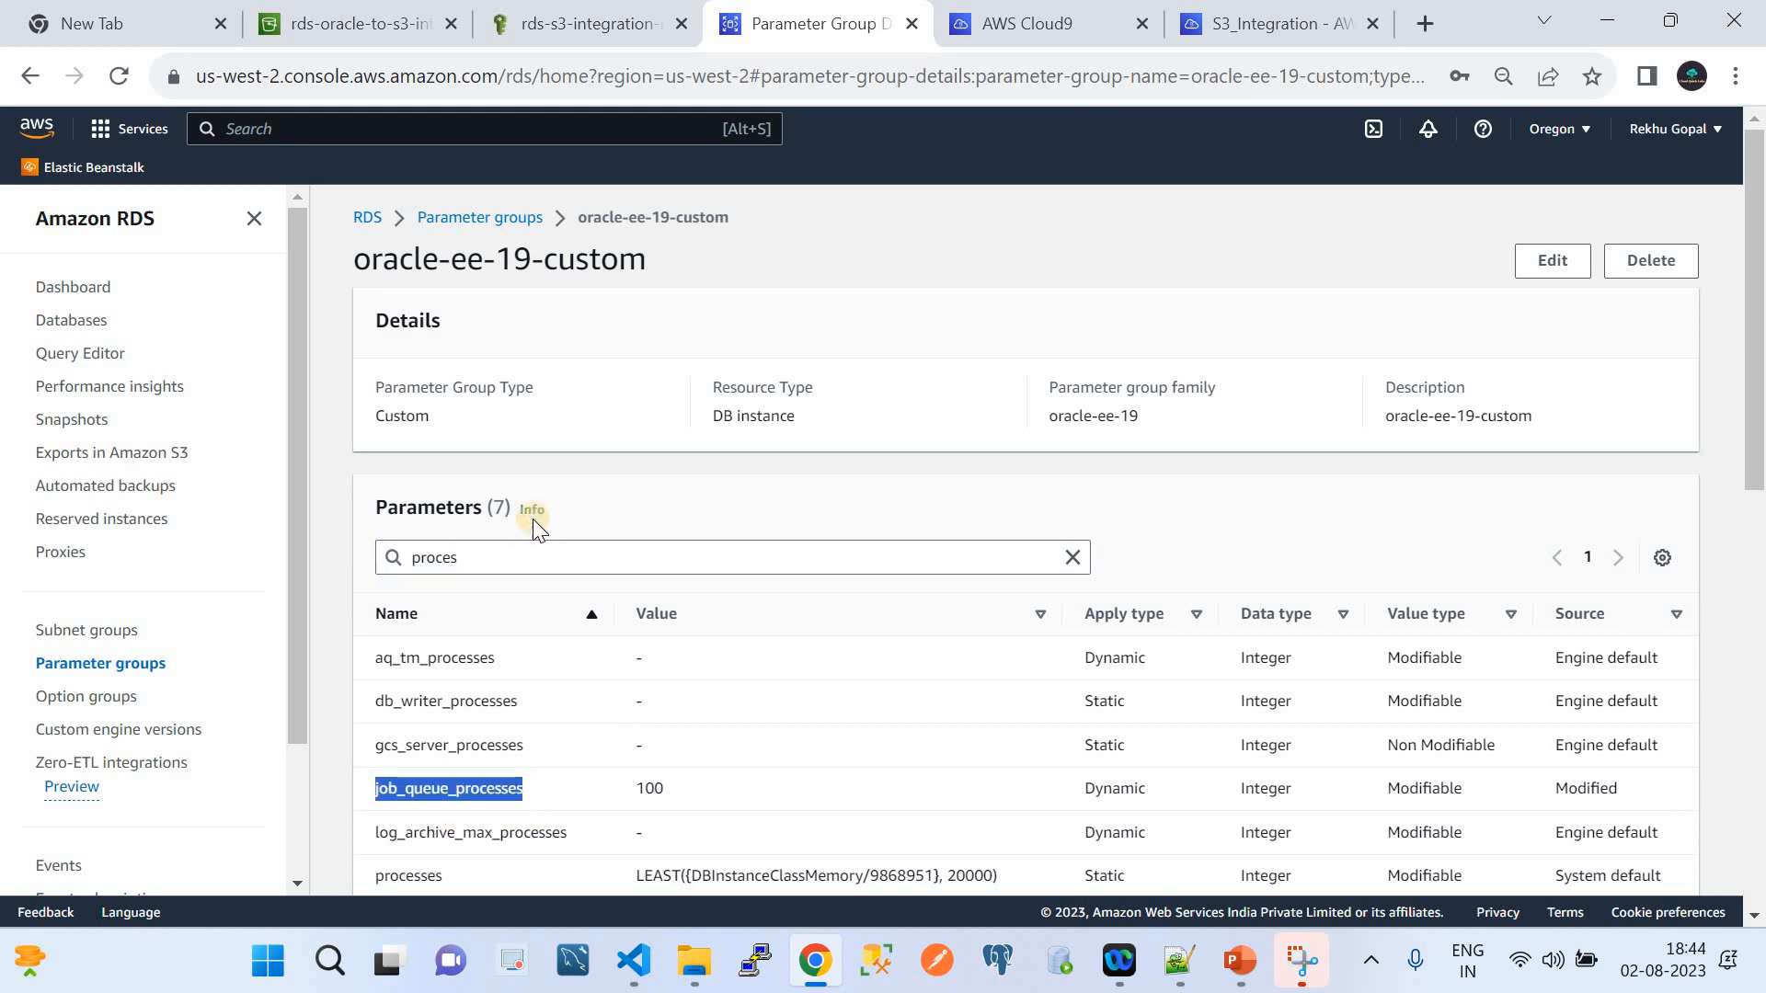
{"action": "double_click", "coordinate": [494, 555]}
{"action": "key", "text": "ctrl+v"}
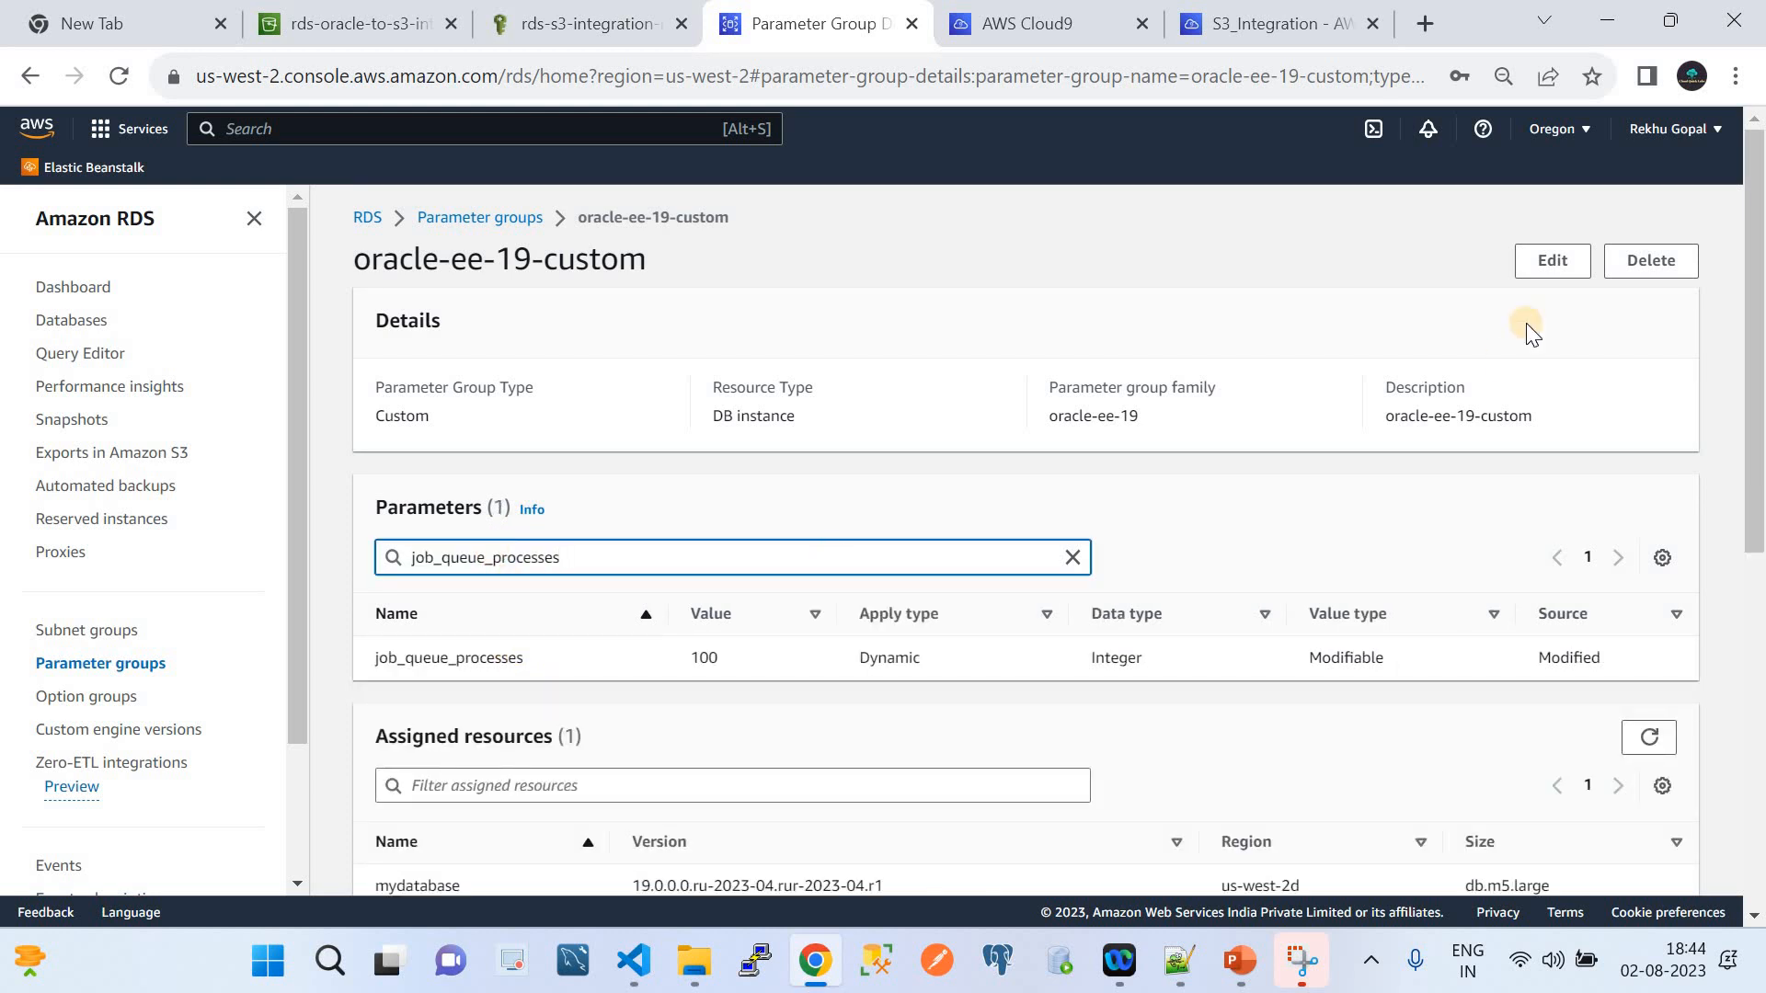
{"action": "left_click", "coordinate": [1550, 262]}
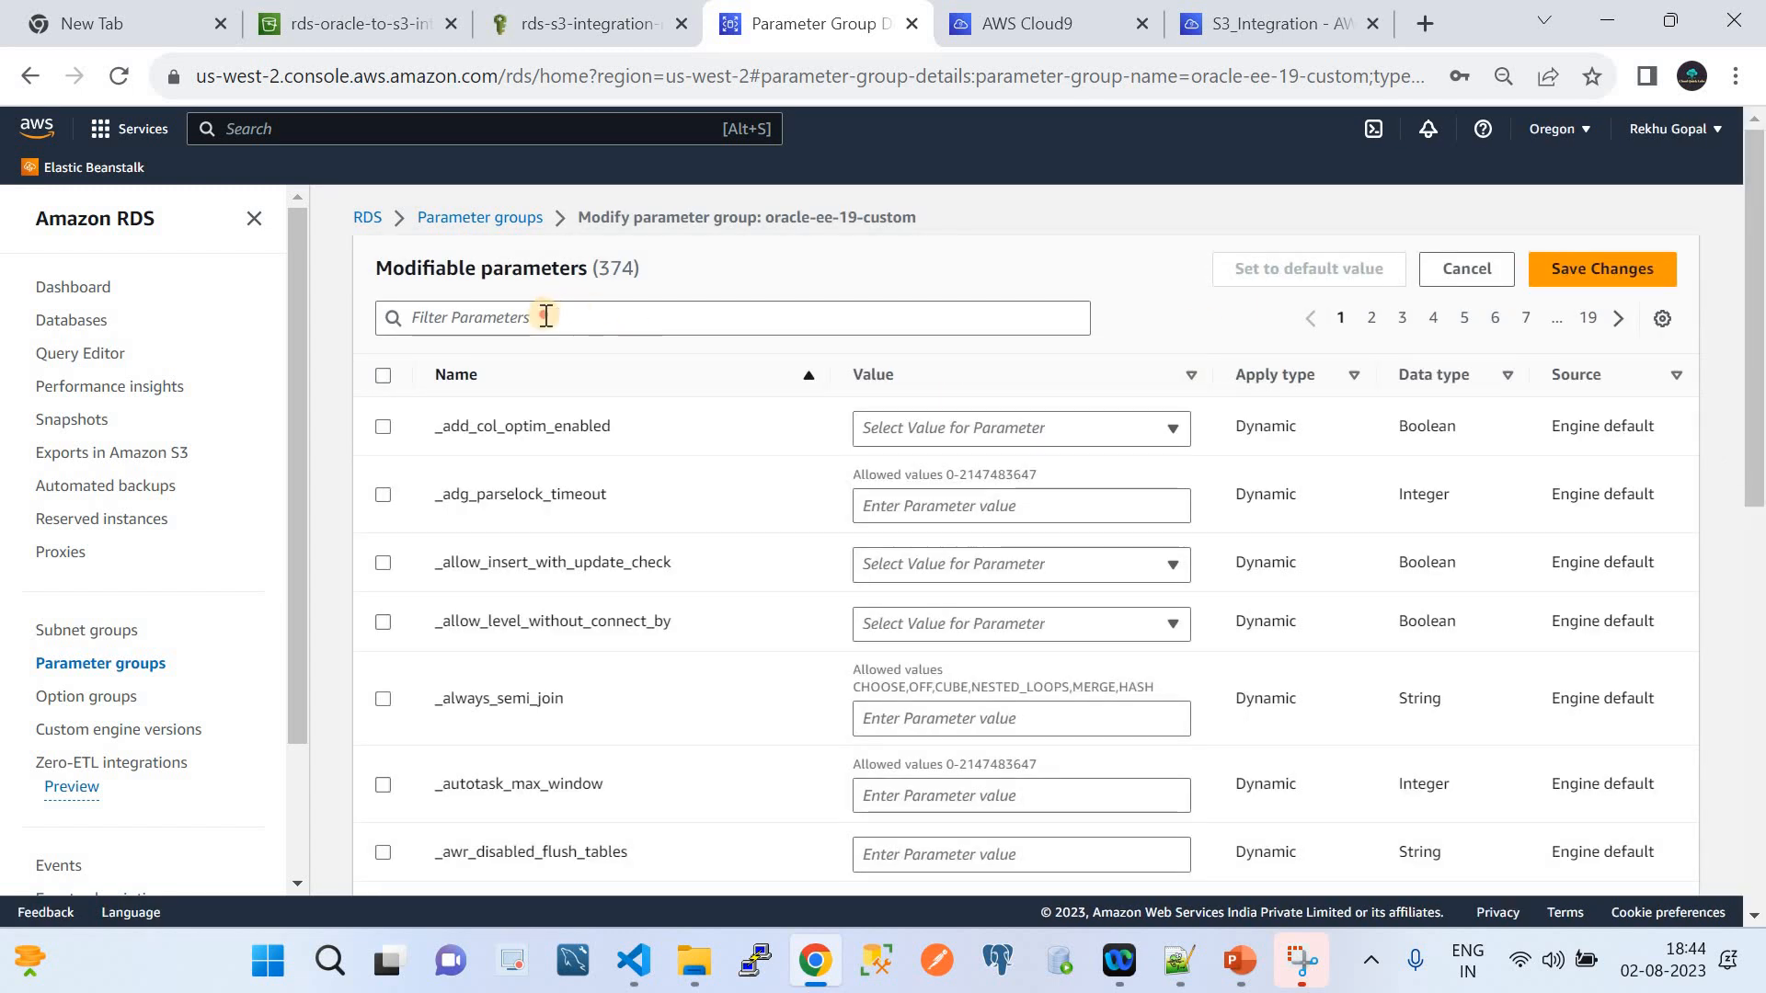
{"action": "left_click", "coordinate": [545, 316]}
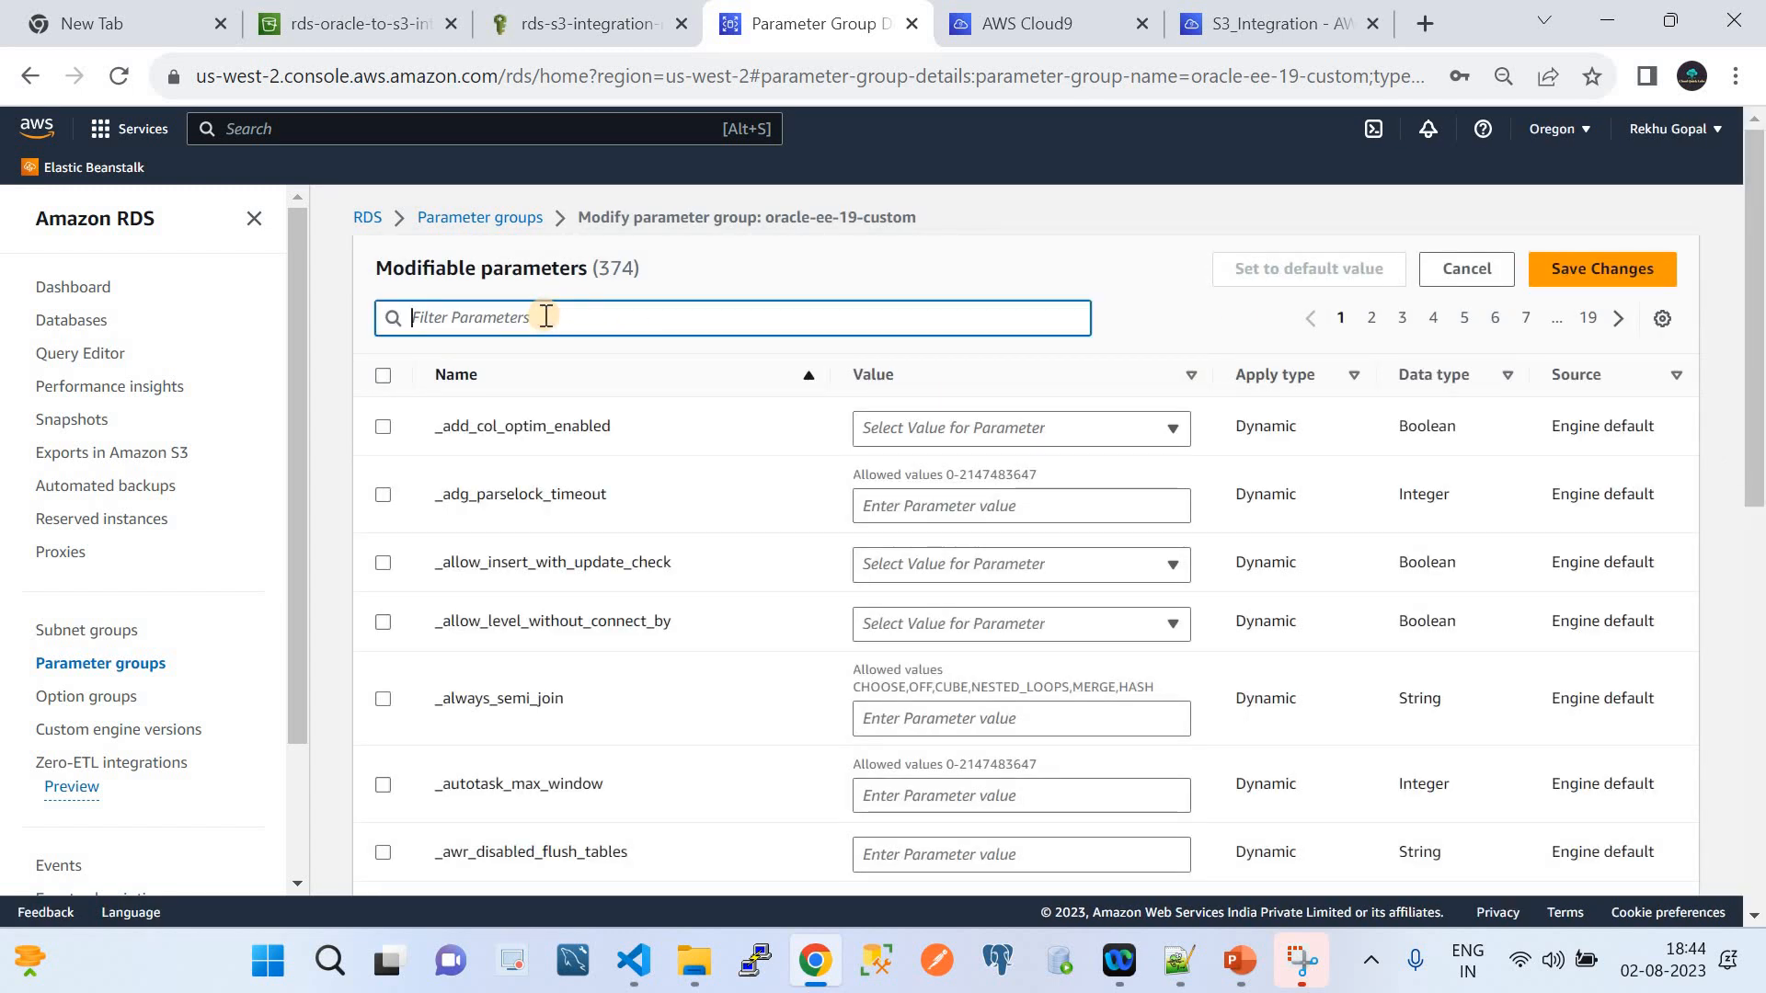
{"action": "key", "text": "ctrl+v"}
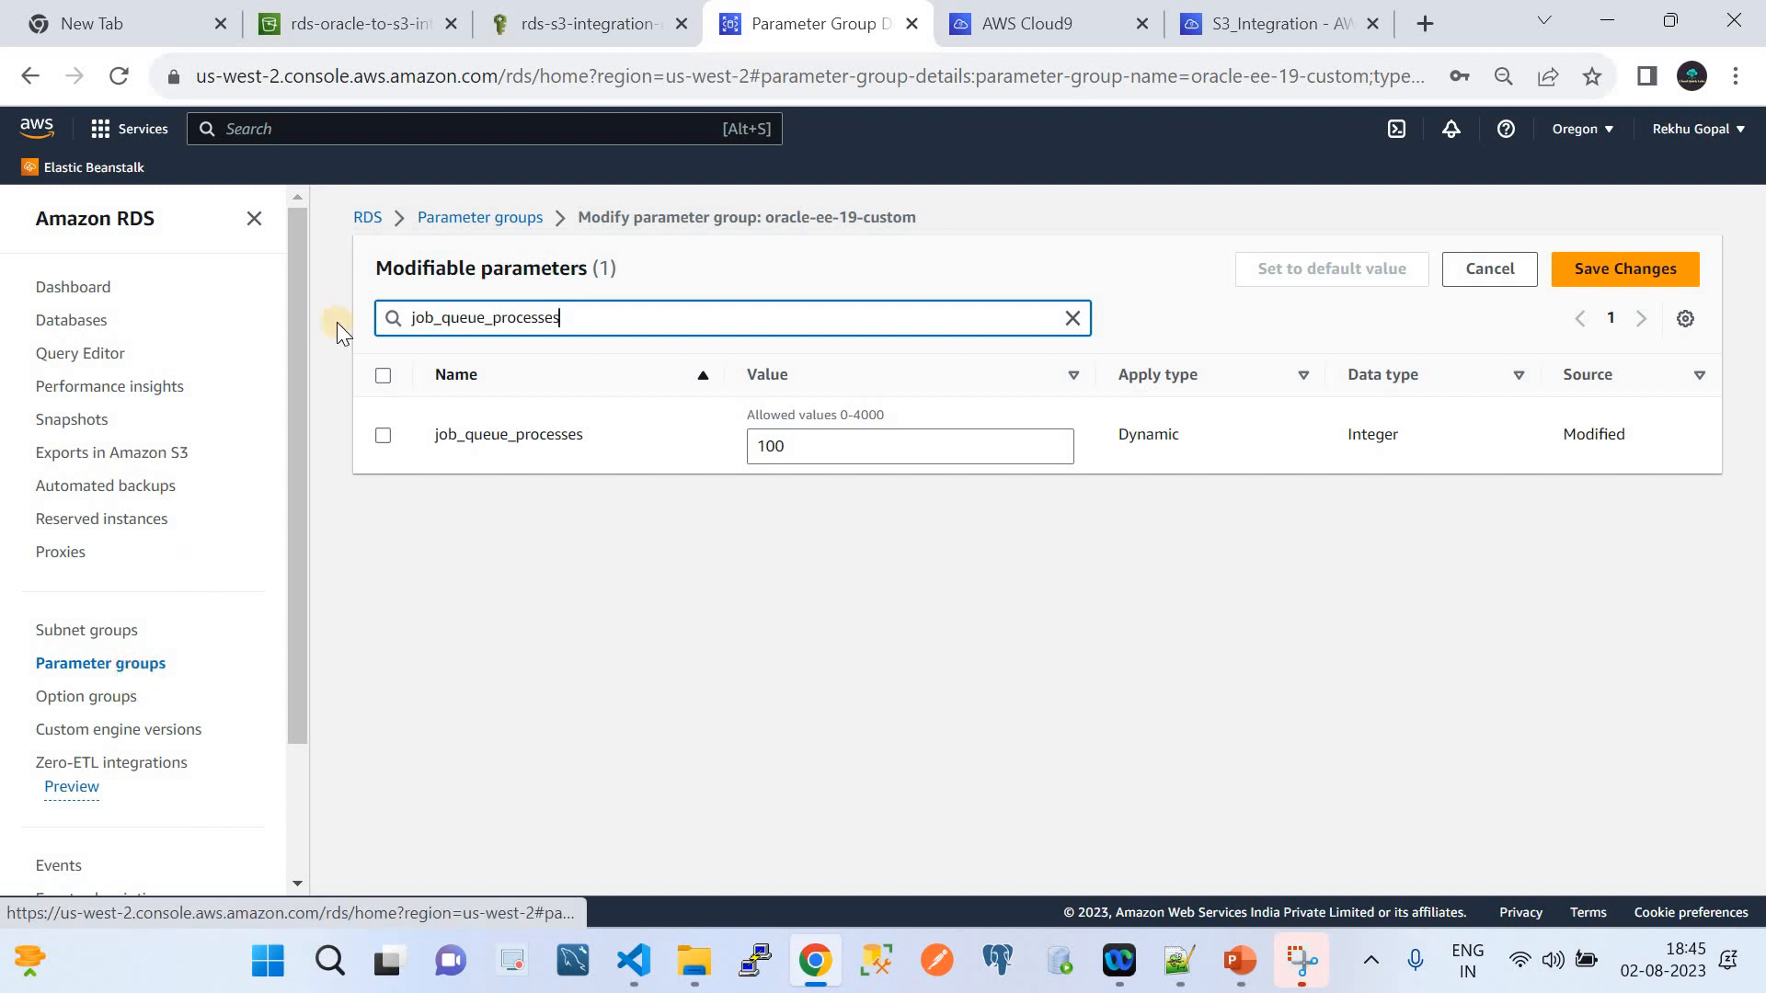
{"action": "left_click", "coordinate": [471, 218]}
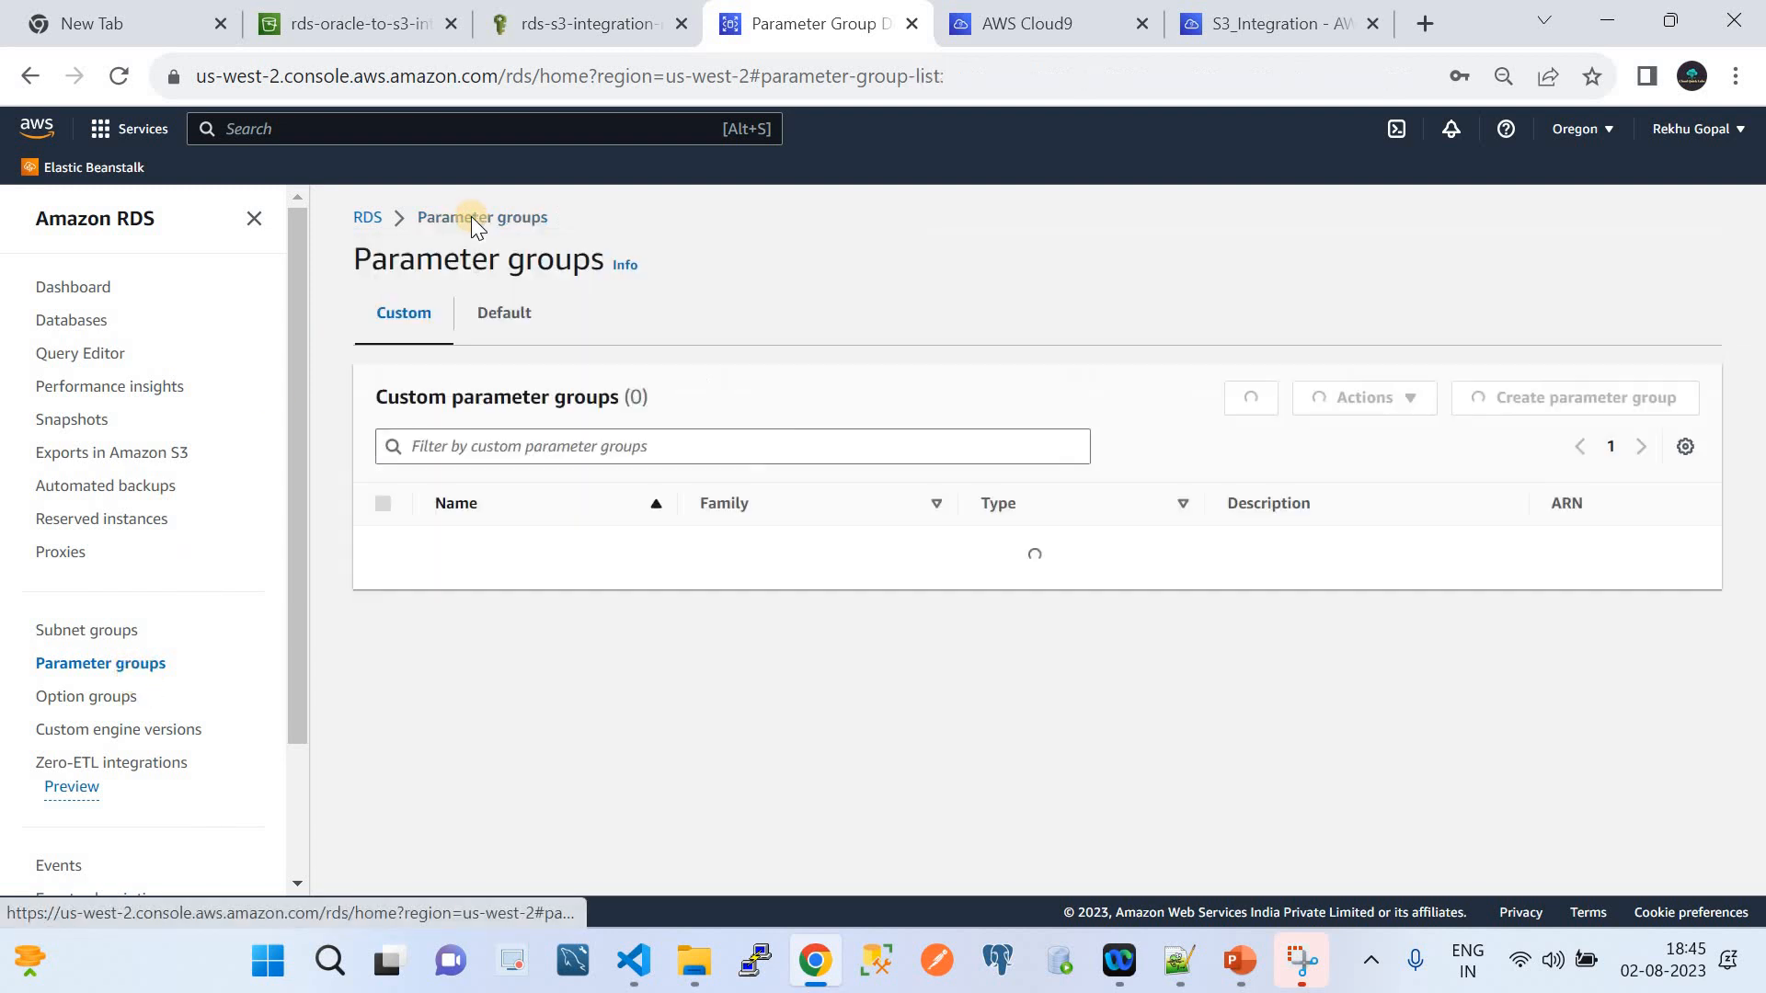
Fill in a Test option group for oracle-ee major version 19, then cancel it without creating it
{"action": "left_click", "coordinate": [98, 701]}
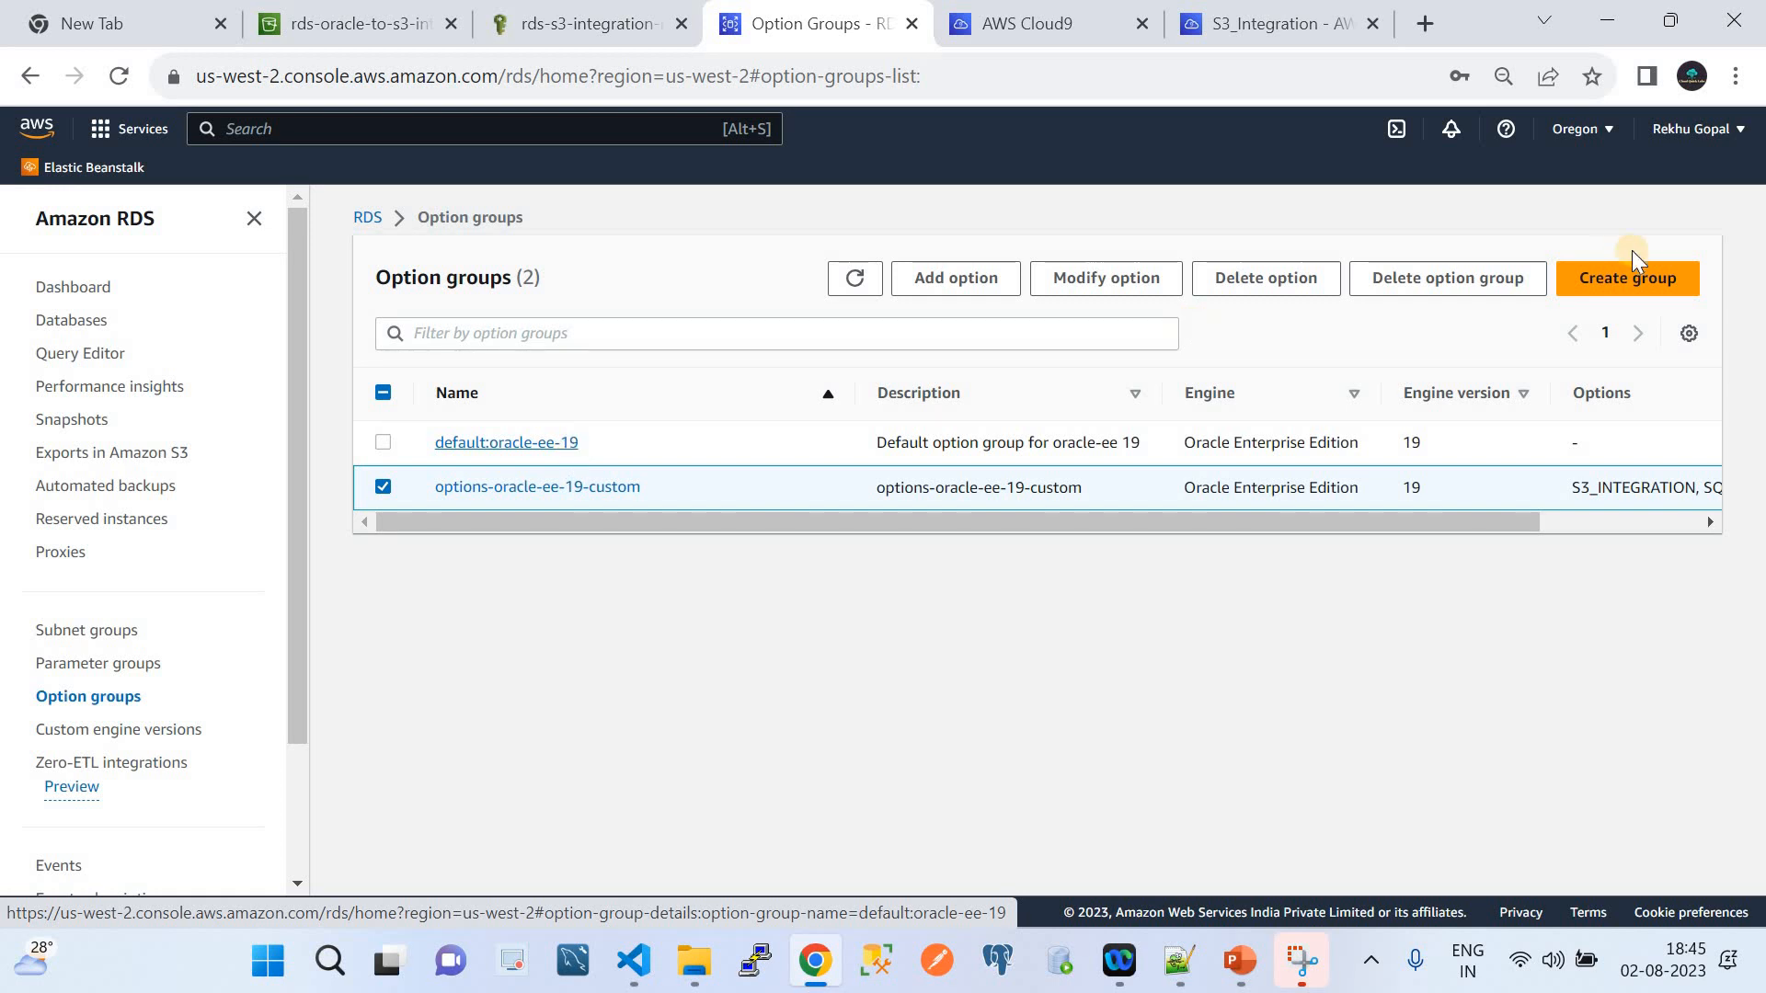
{"action": "left_click", "coordinate": [1622, 278]}
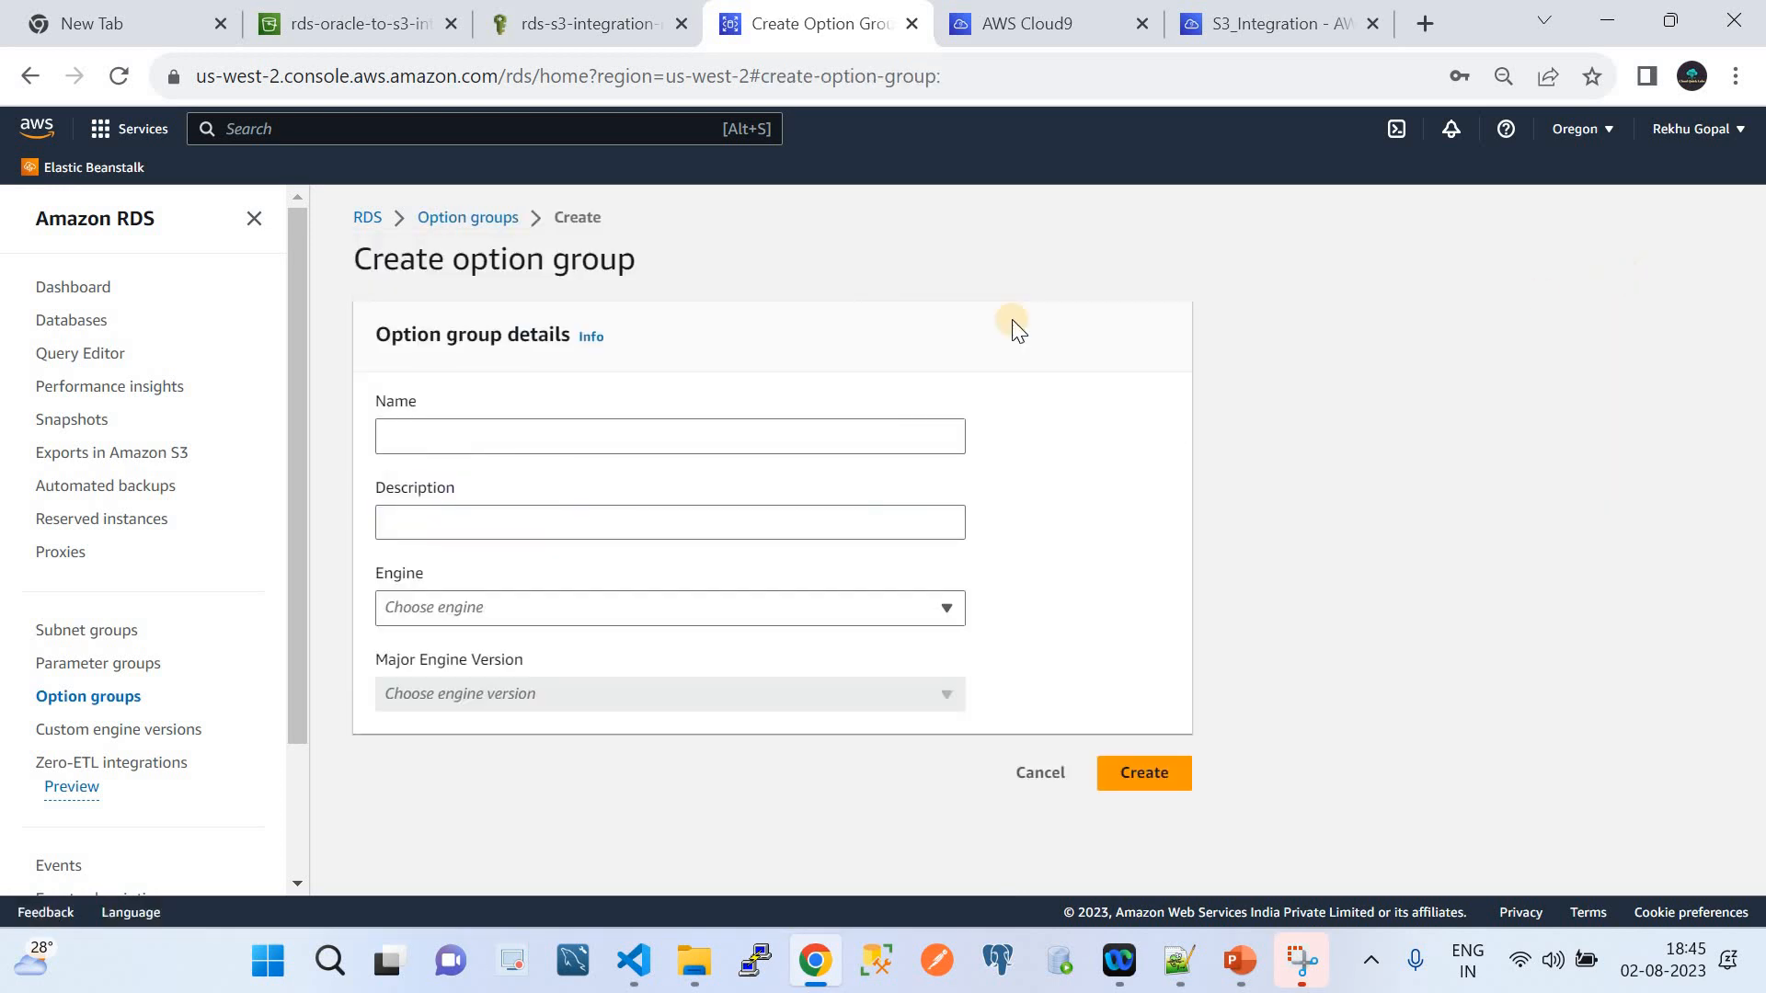
{"action": "left_click", "coordinate": [587, 446]}
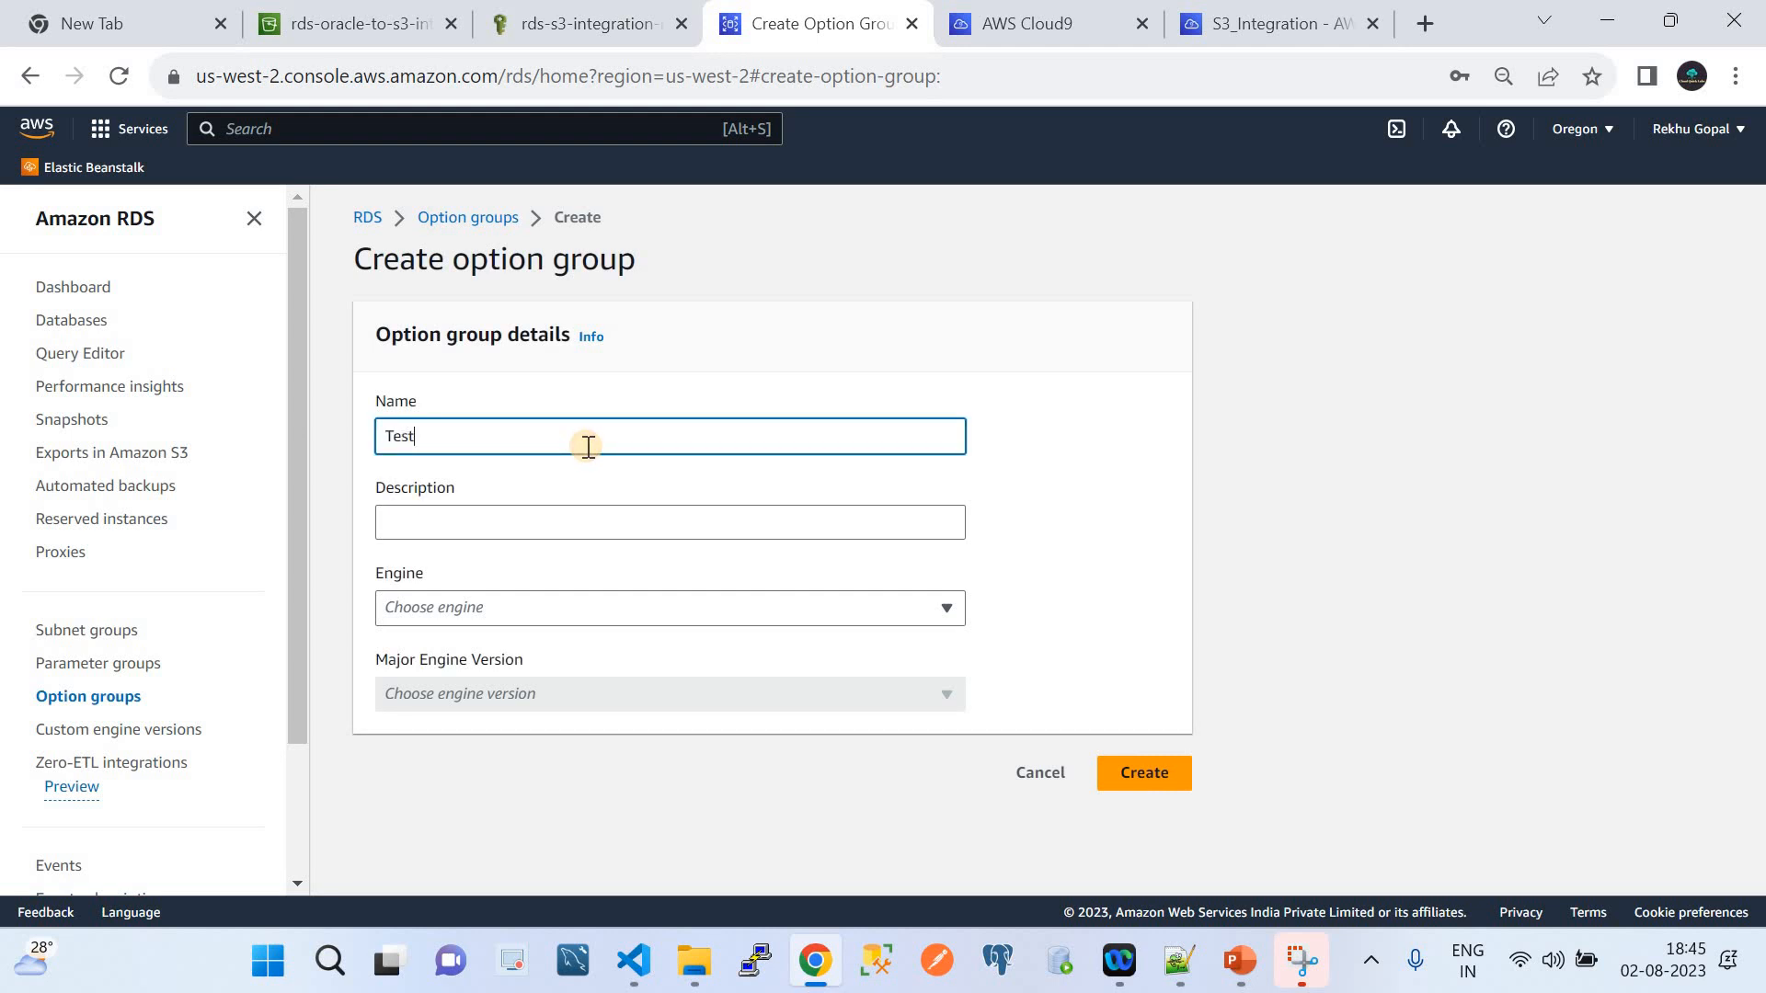
{"action": "left_click", "coordinate": [511, 529]}
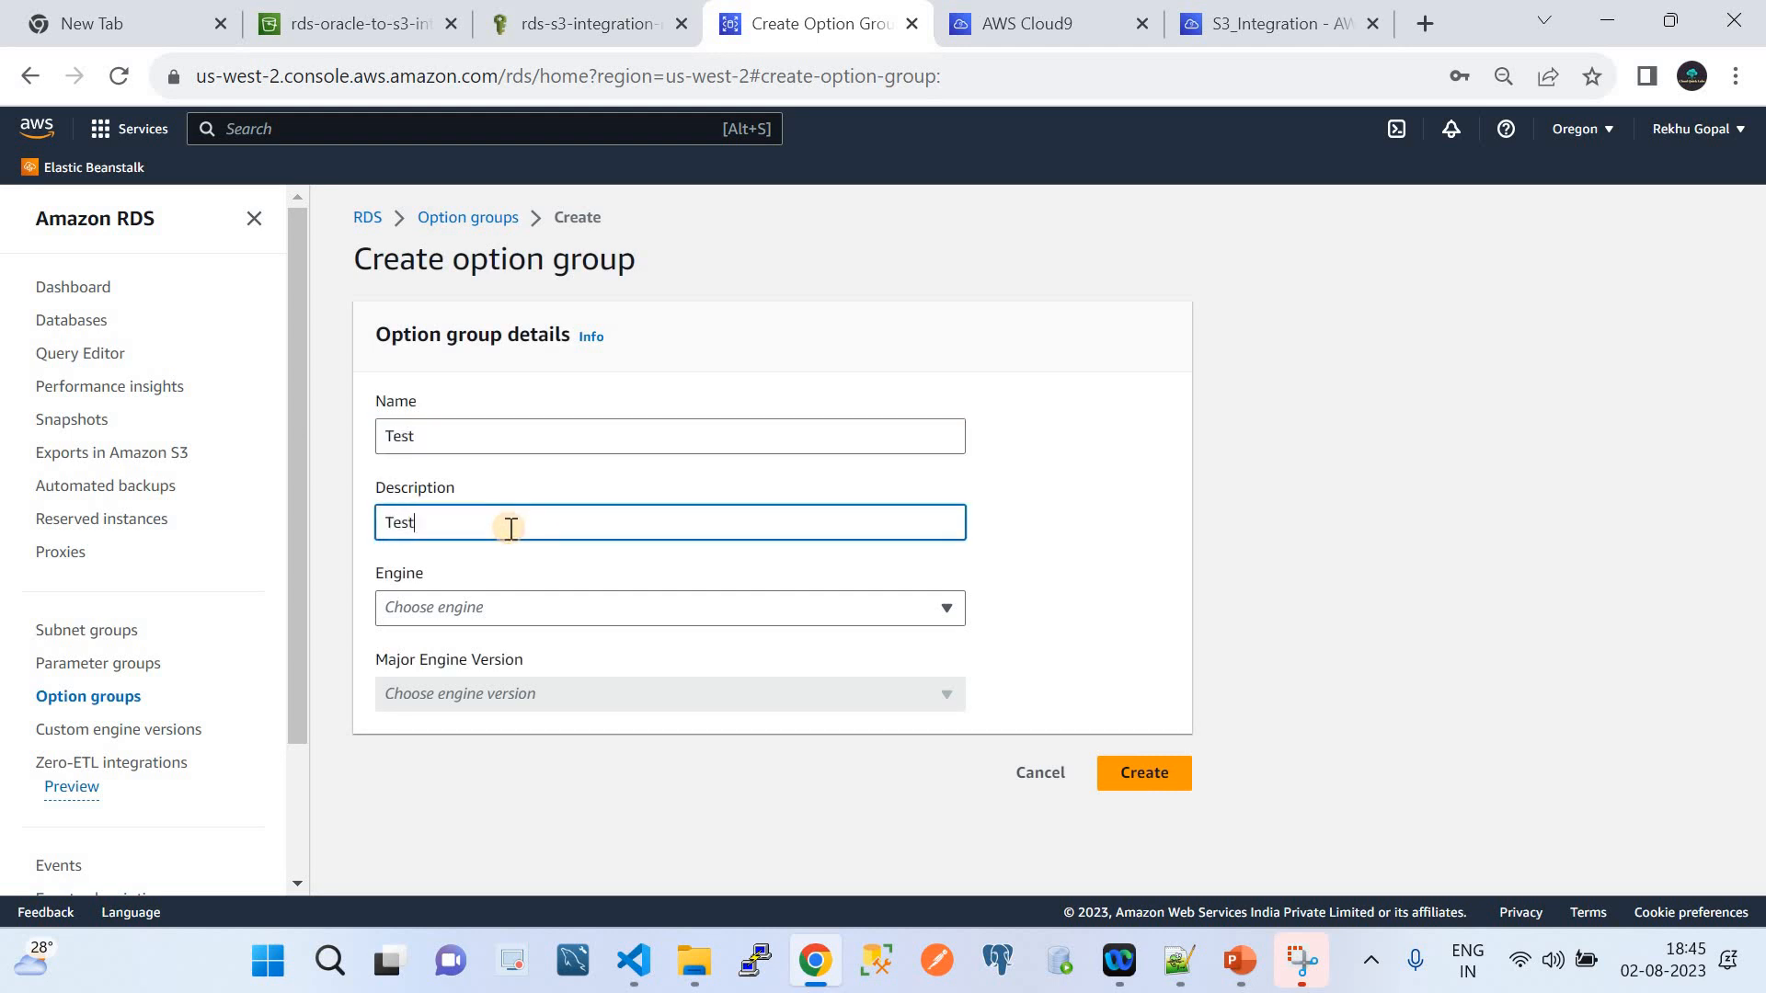
{"action": "left_click", "coordinate": [520, 616]}
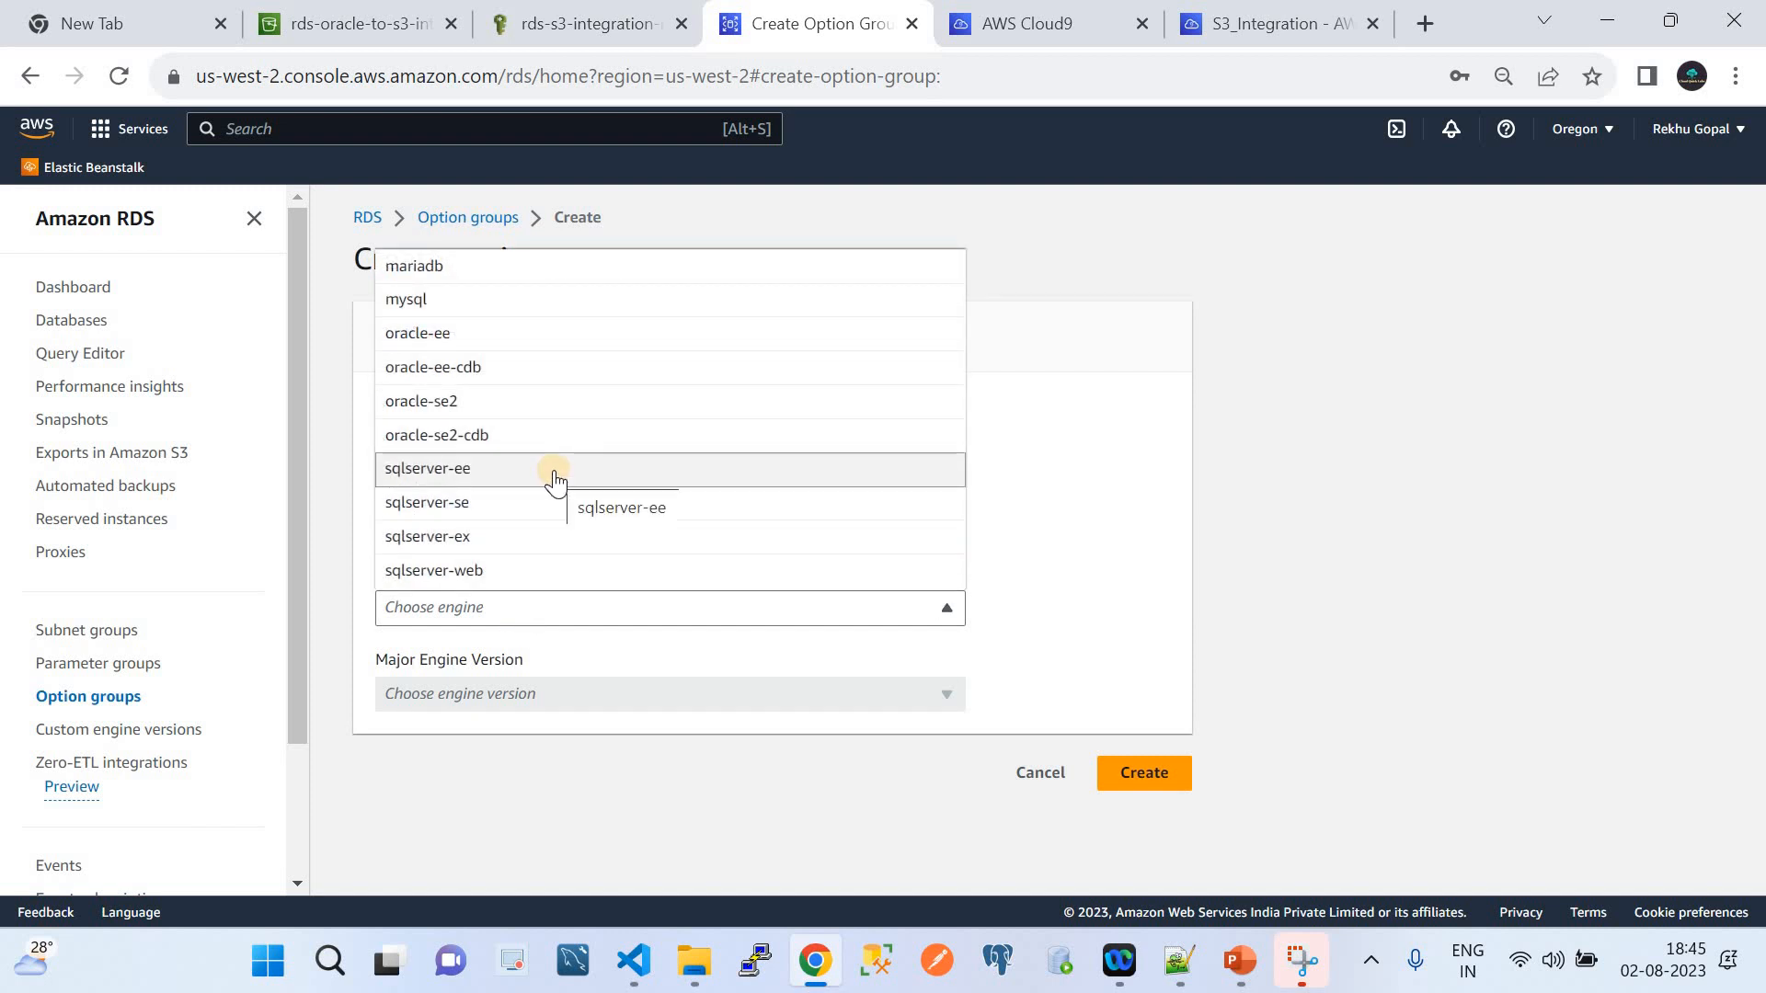
{"action": "left_click", "coordinate": [414, 335]}
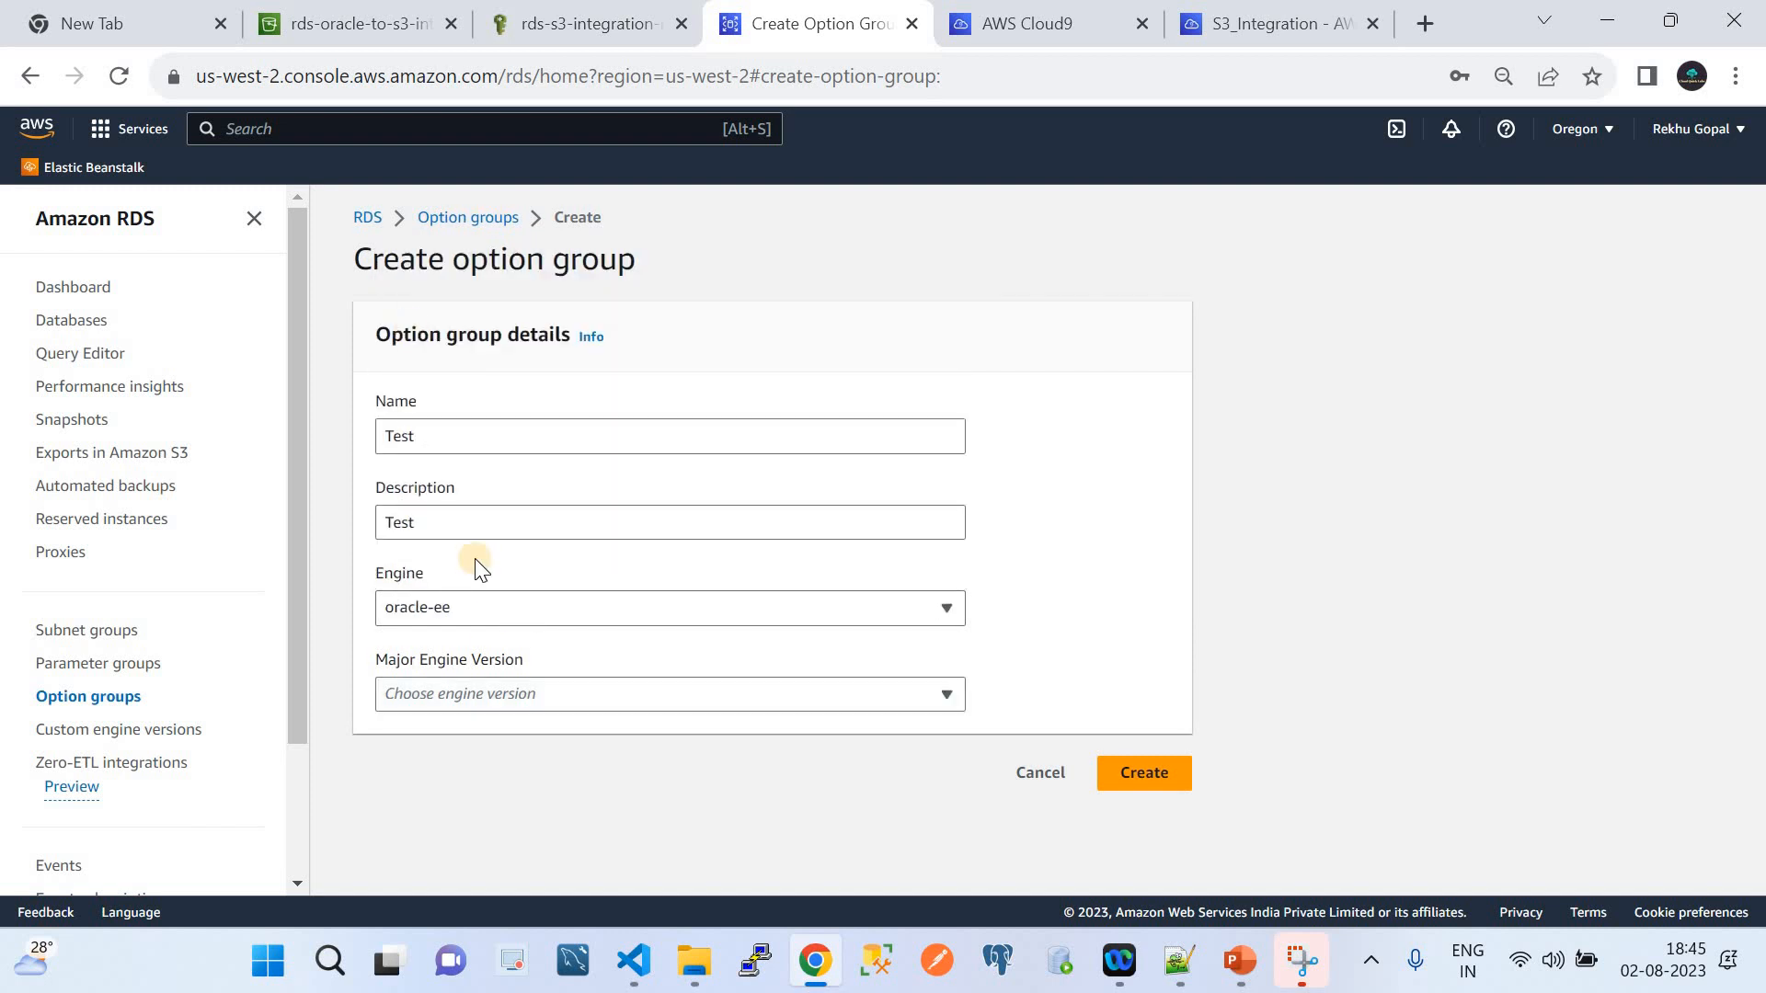
{"action": "left_click", "coordinate": [471, 692]}
{"action": "left_click", "coordinate": [419, 730]}
{"action": "left_click", "coordinate": [1035, 773]}
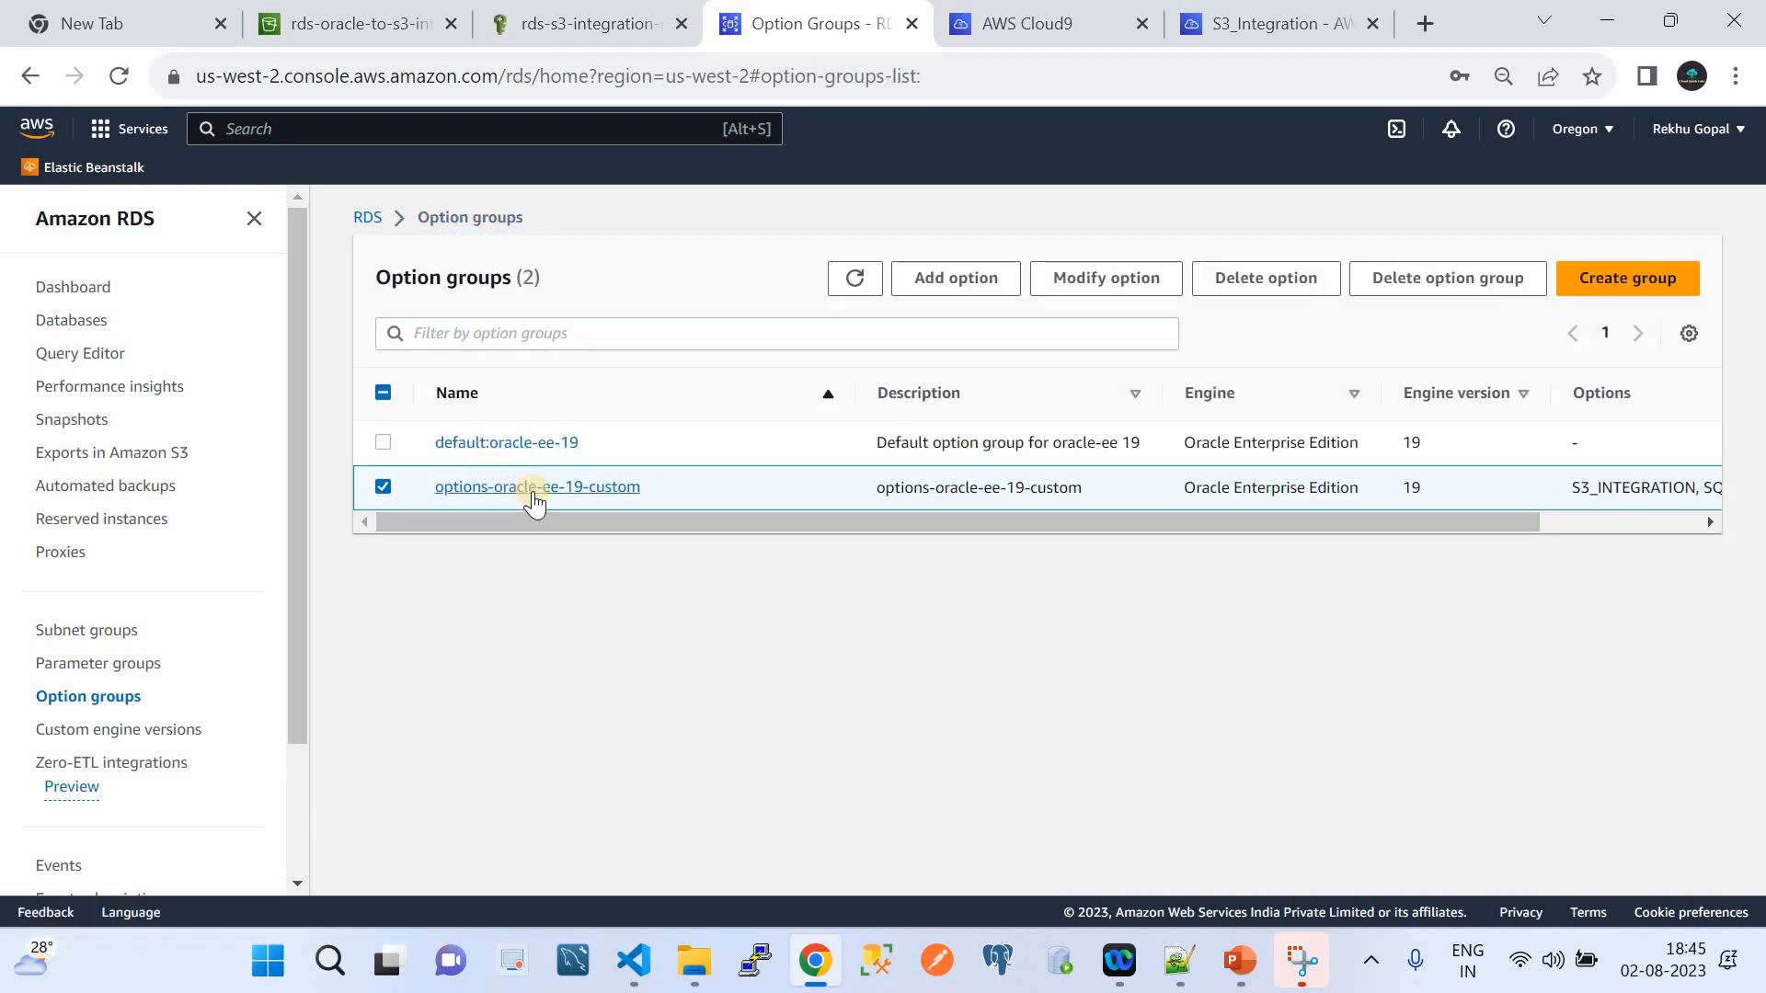
{"action": "left_click", "coordinate": [533, 493]}
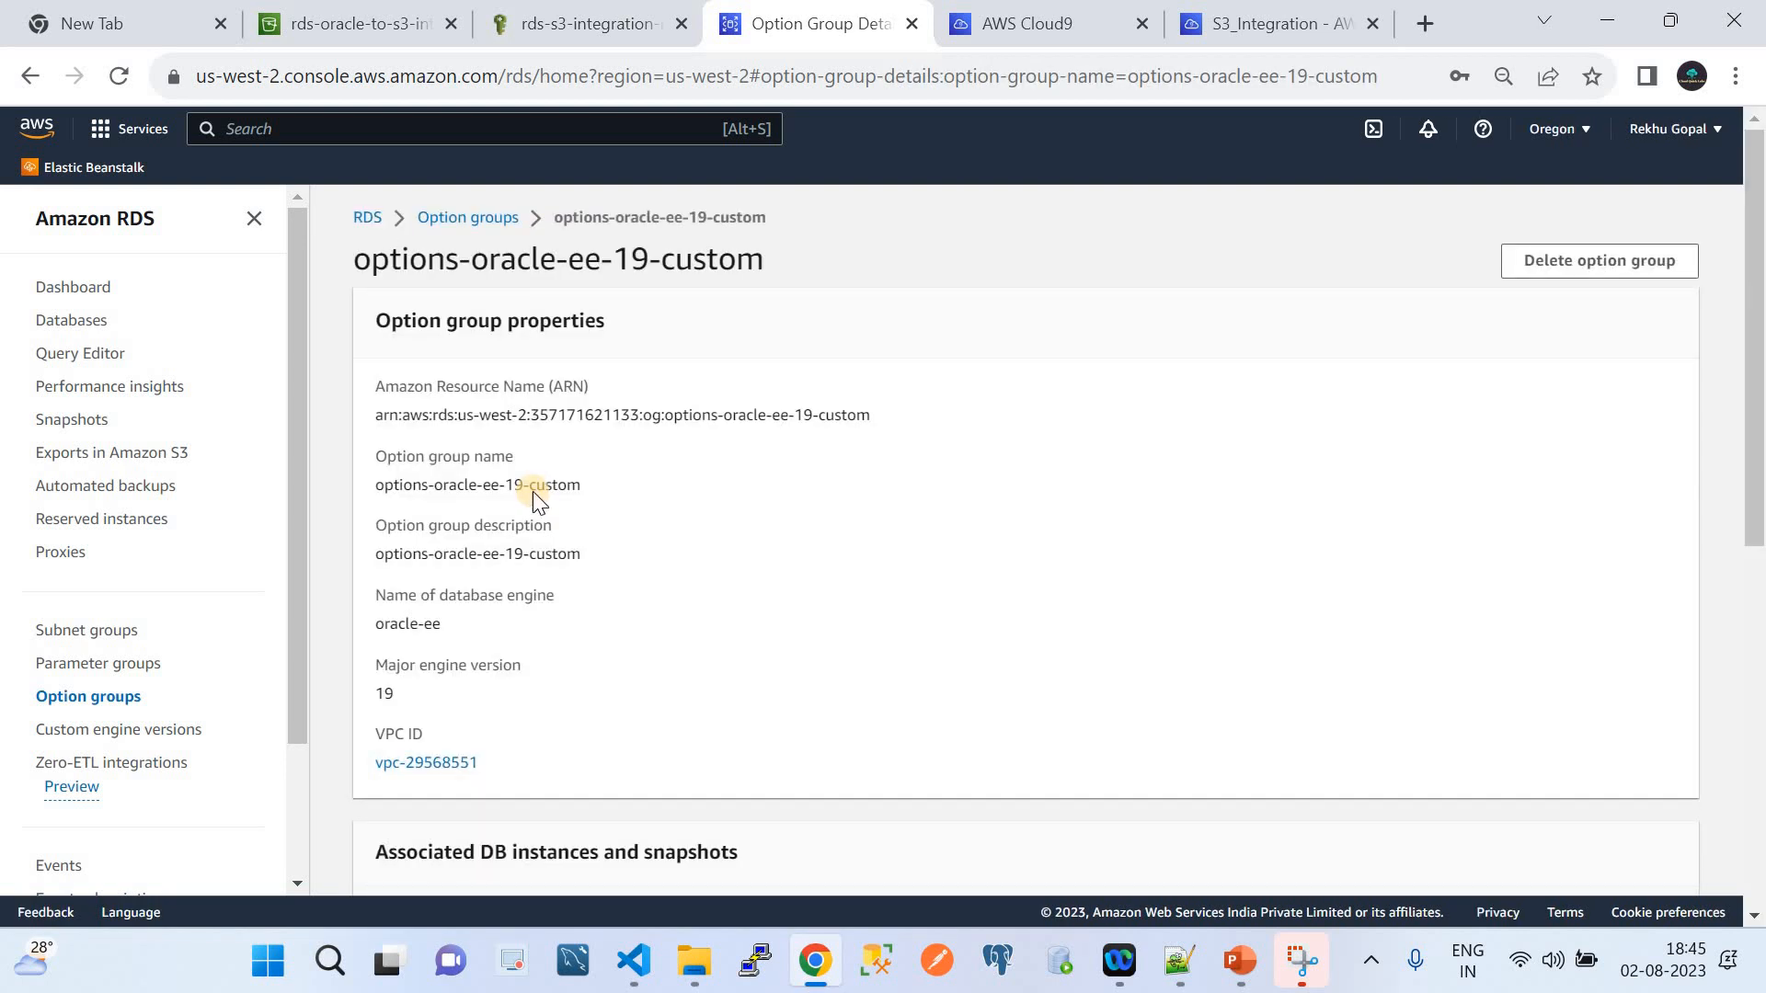
{"action": "scroll", "coordinate": [533, 491], "scroll_direction": "down", "scroll_amount": 1}
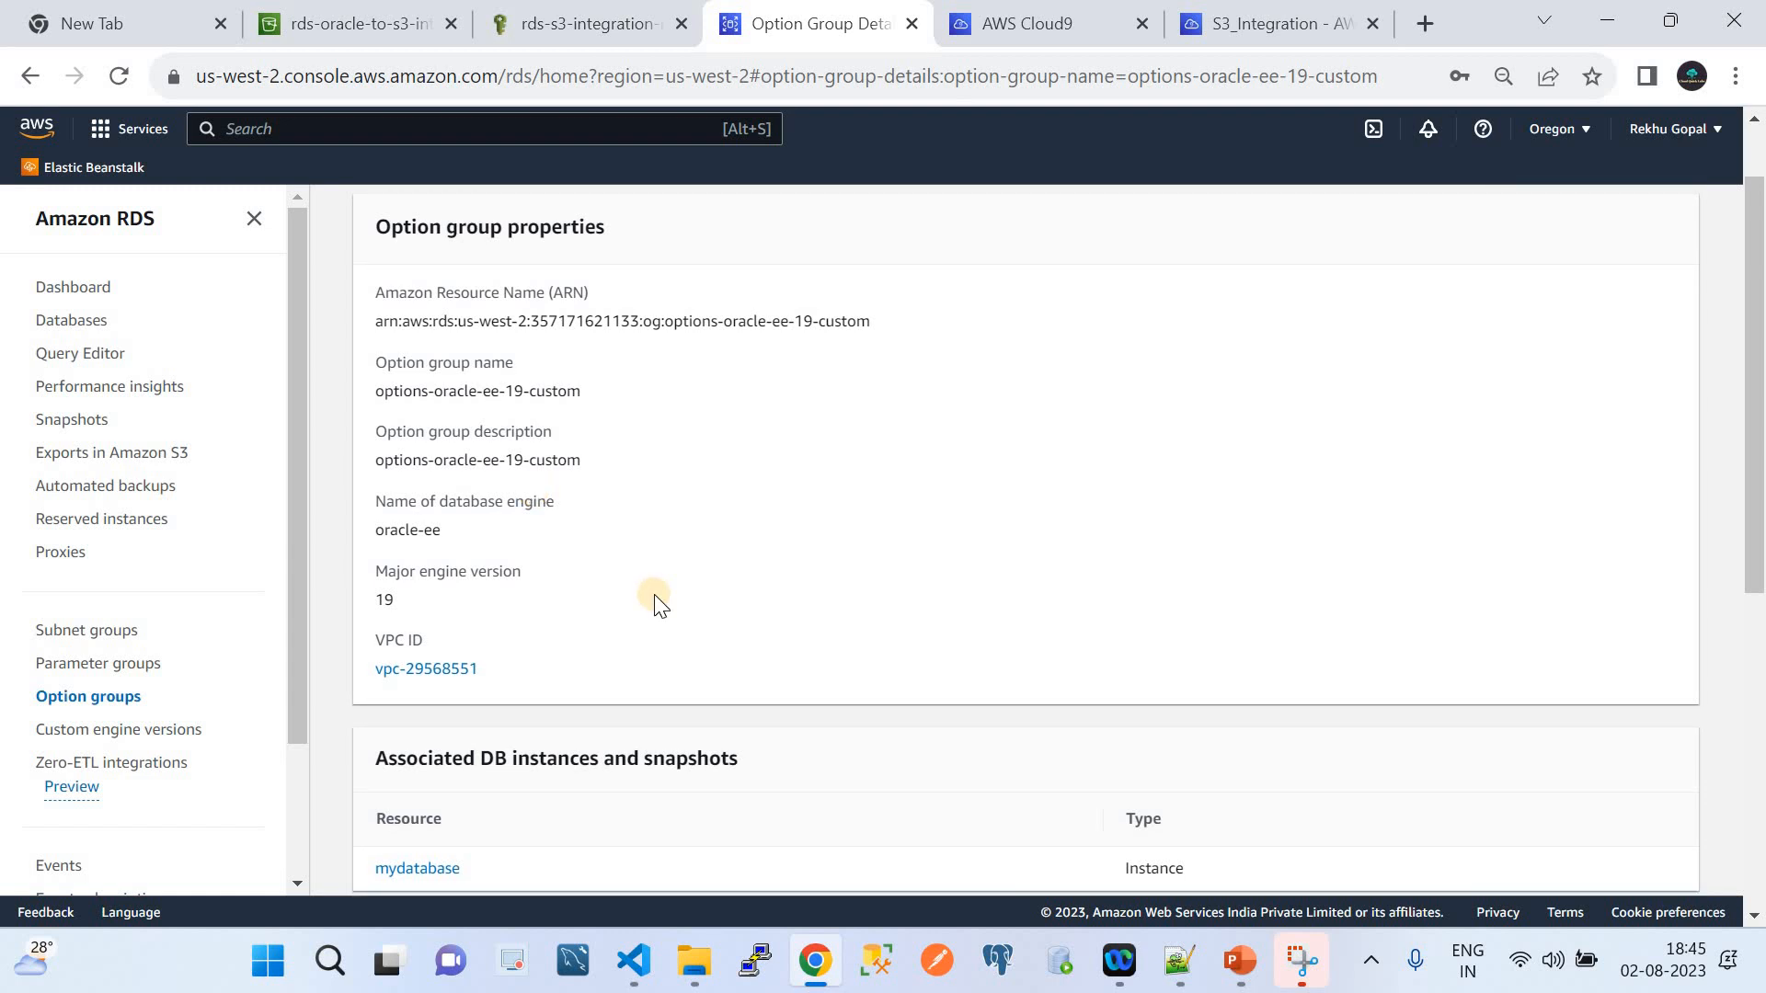
{"action": "scroll", "coordinate": [654, 602], "scroll_direction": "down", "scroll_amount": 5}
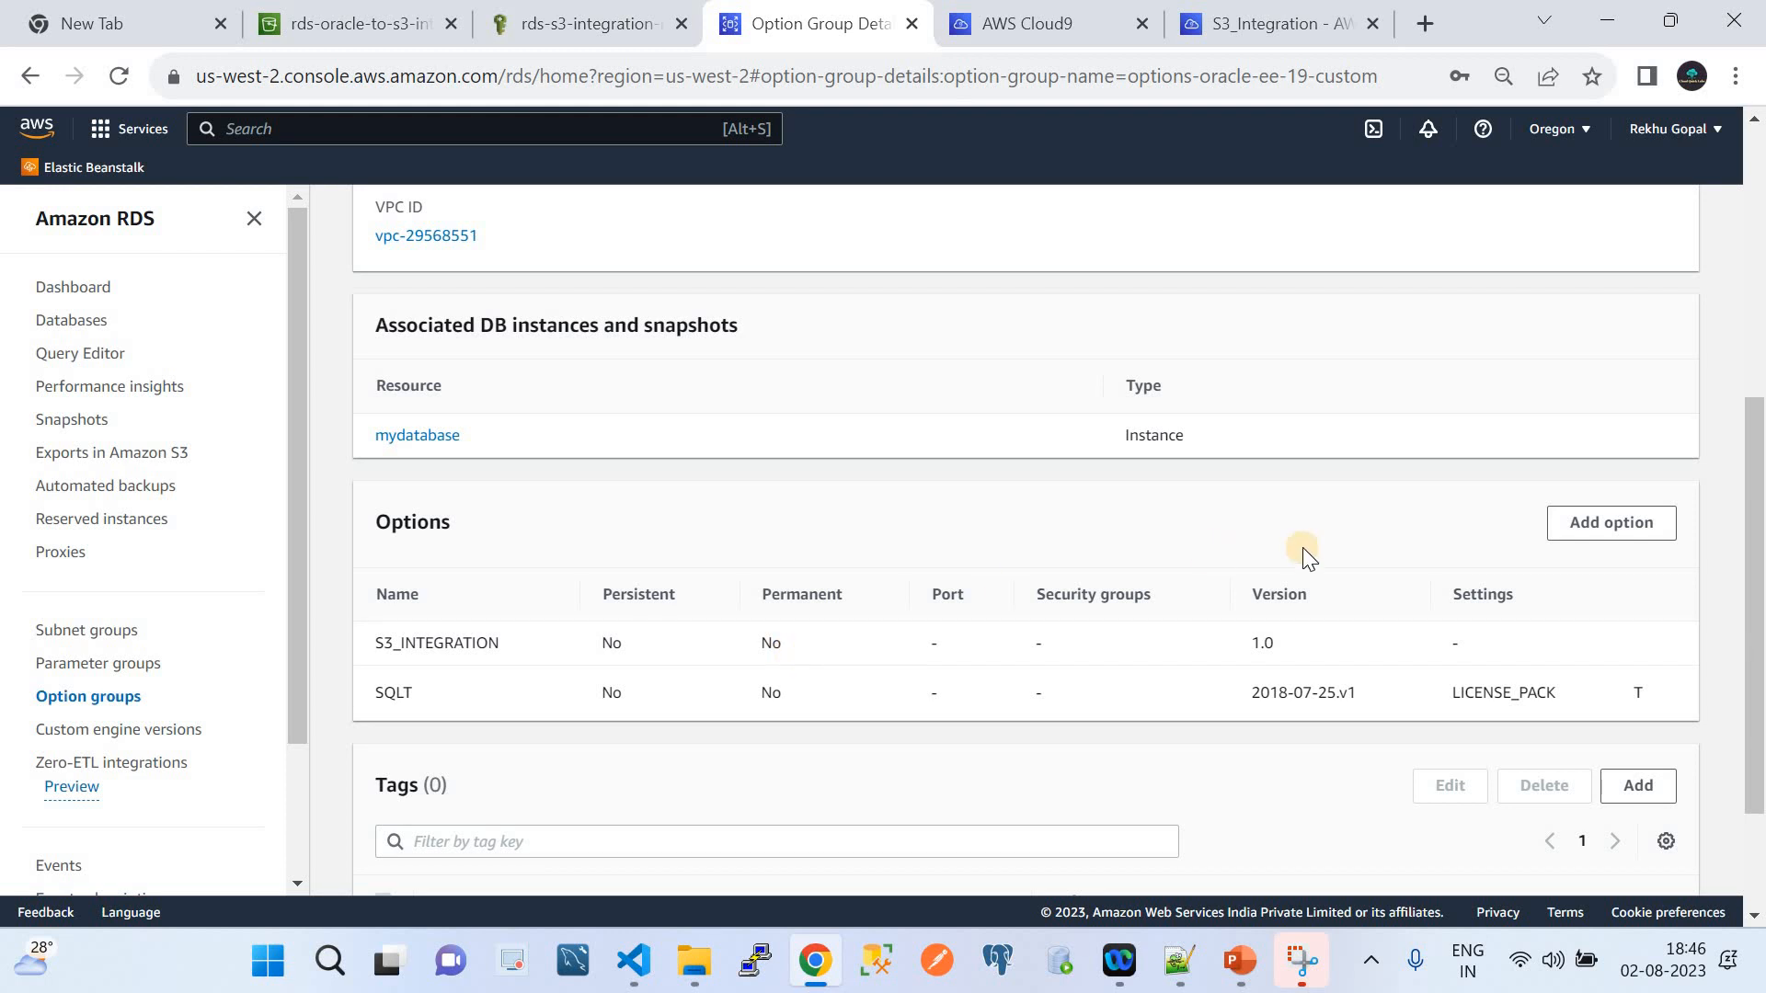
{"action": "left_click", "coordinate": [1588, 526]}
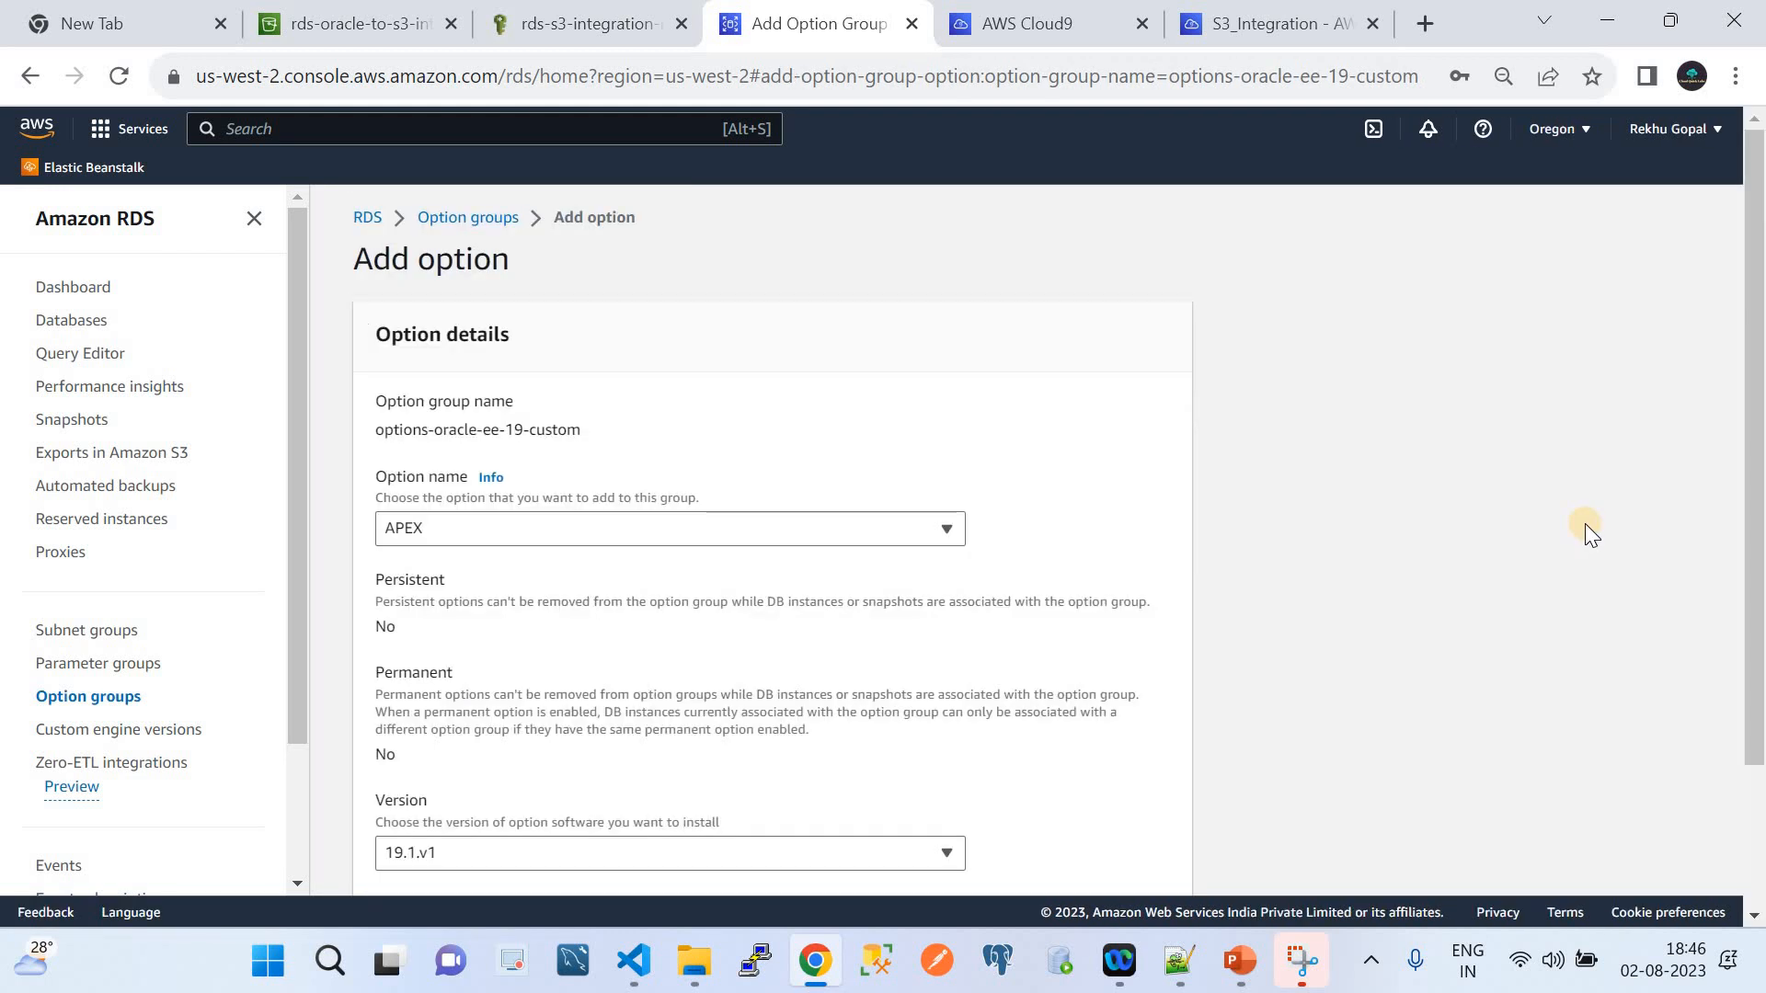
{"action": "left_click", "coordinate": [571, 530]}
{"action": "scroll", "coordinate": [623, 449], "scroll_direction": "down", "scroll_amount": 2}
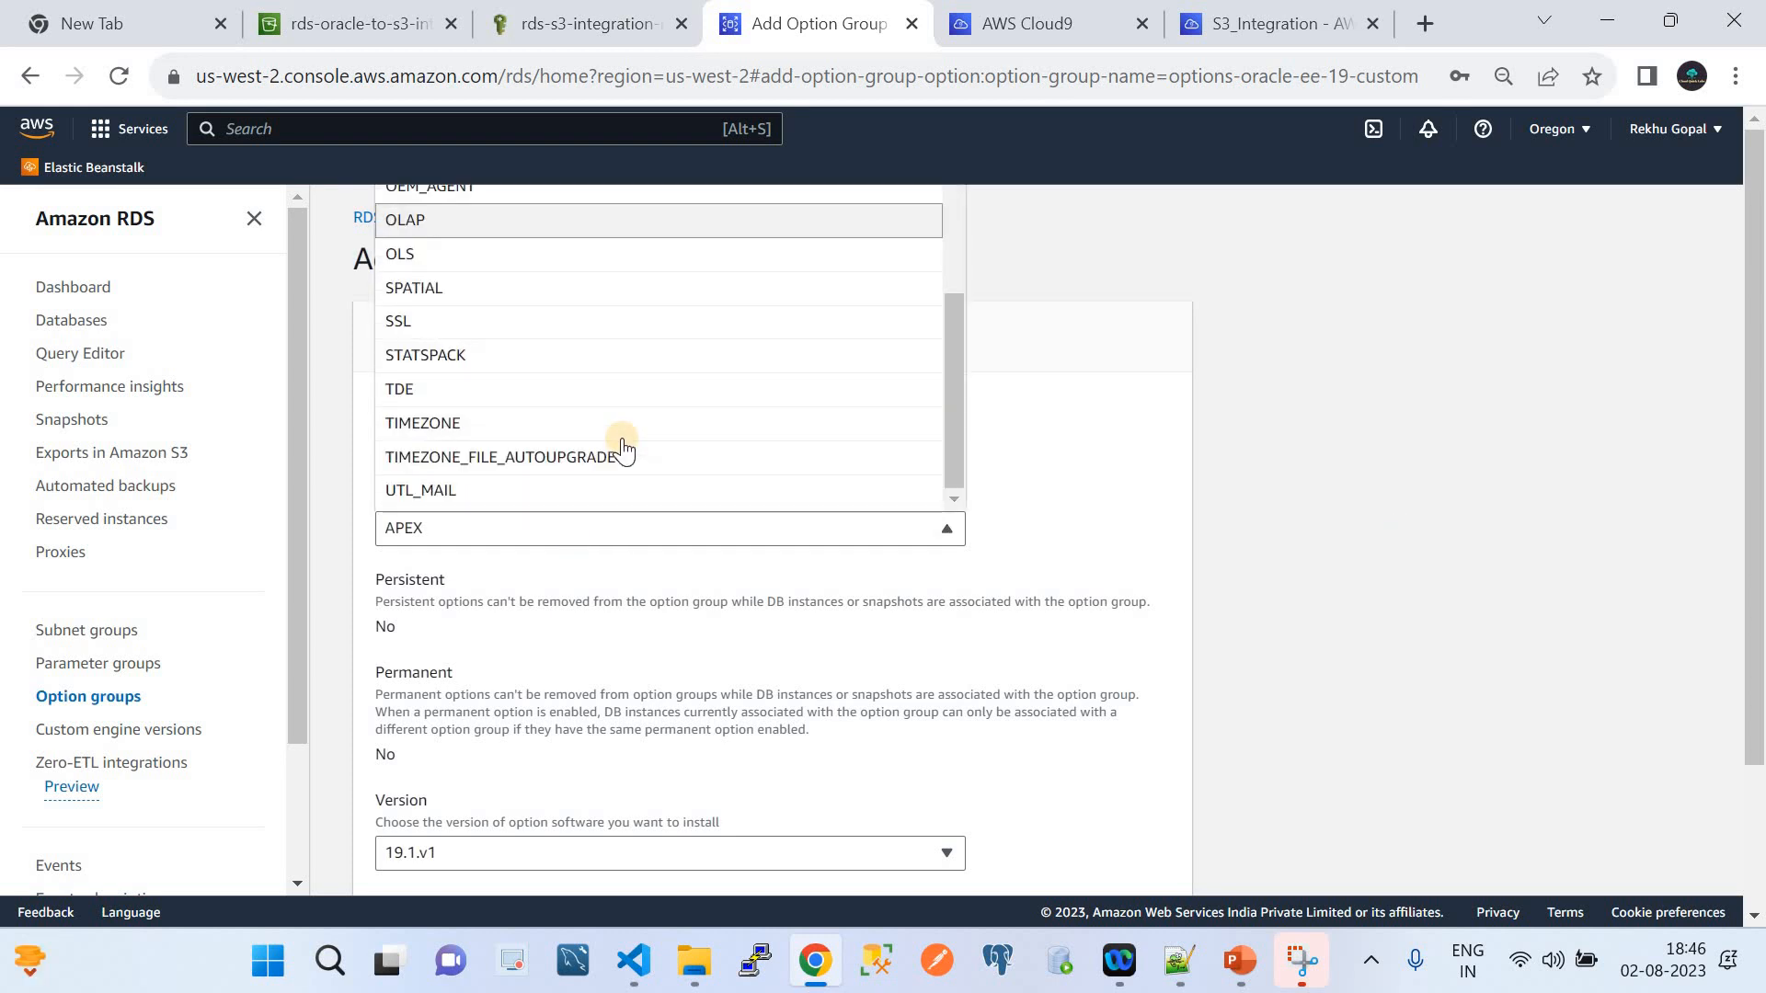
{"action": "scroll", "coordinate": [623, 450], "scroll_direction": "up", "scroll_amount": 3}
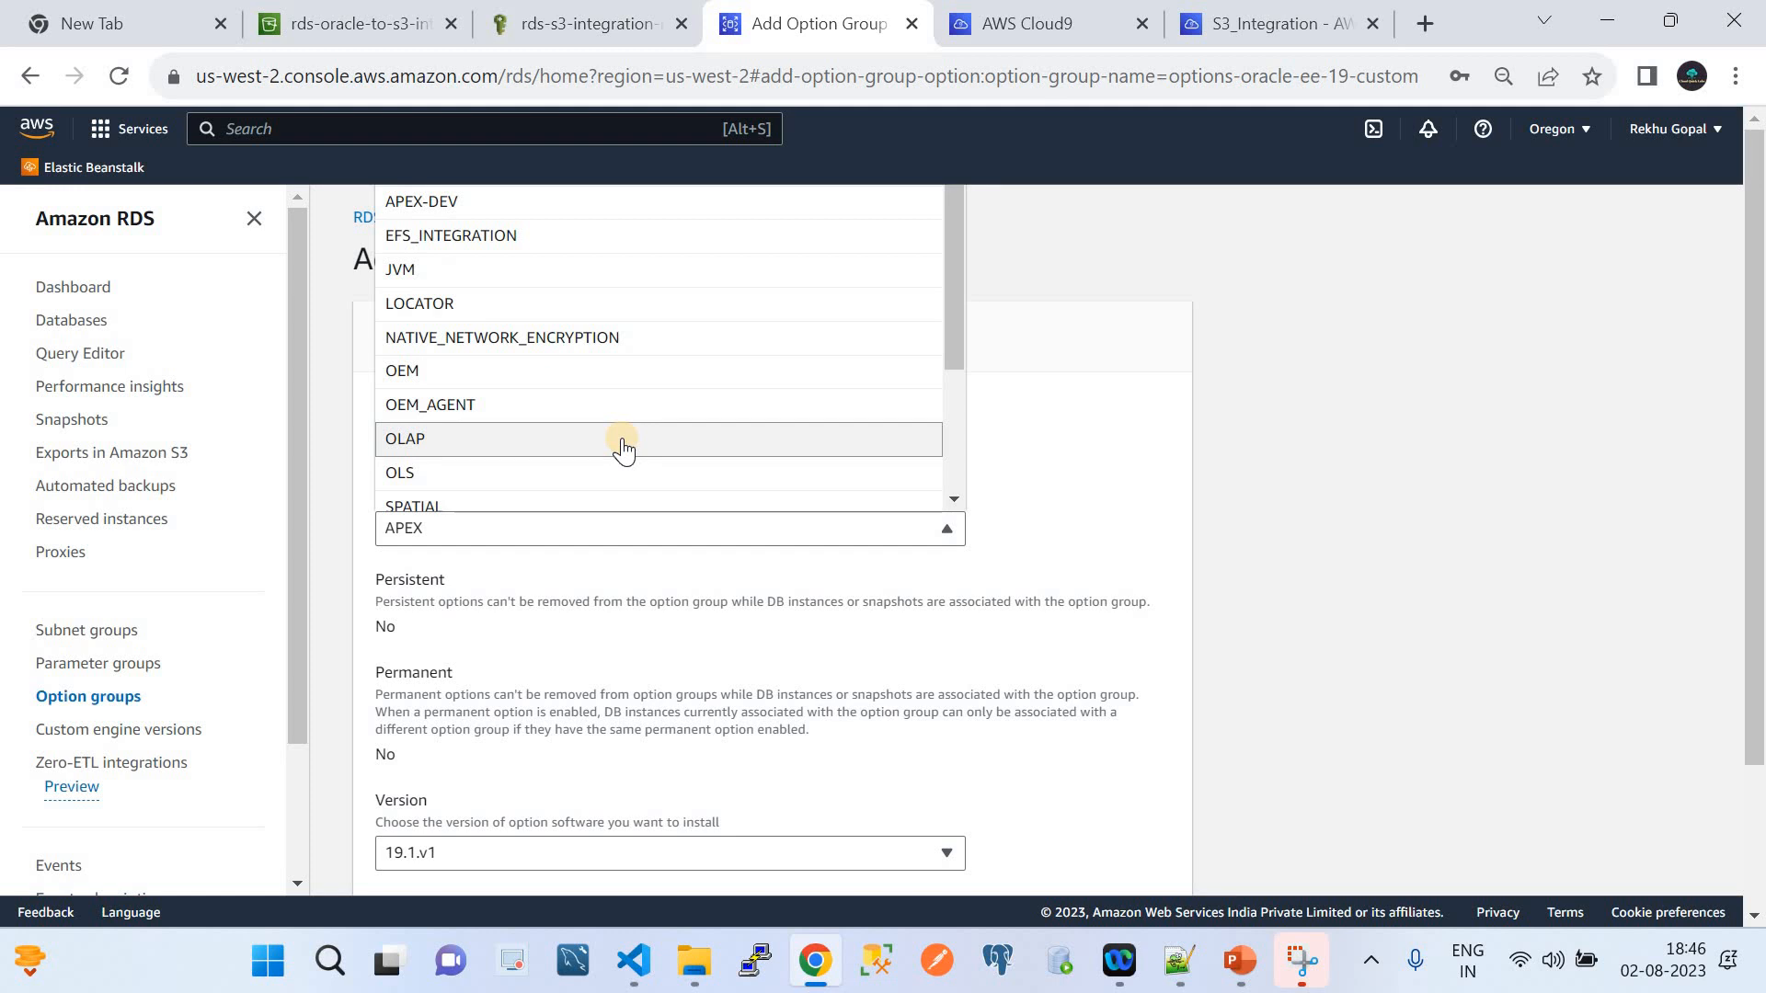
{"action": "scroll", "coordinate": [623, 450], "scroll_direction": "down", "scroll_amount": 2}
{"action": "scroll", "coordinate": [623, 450], "scroll_direction": "up", "scroll_amount": 2}
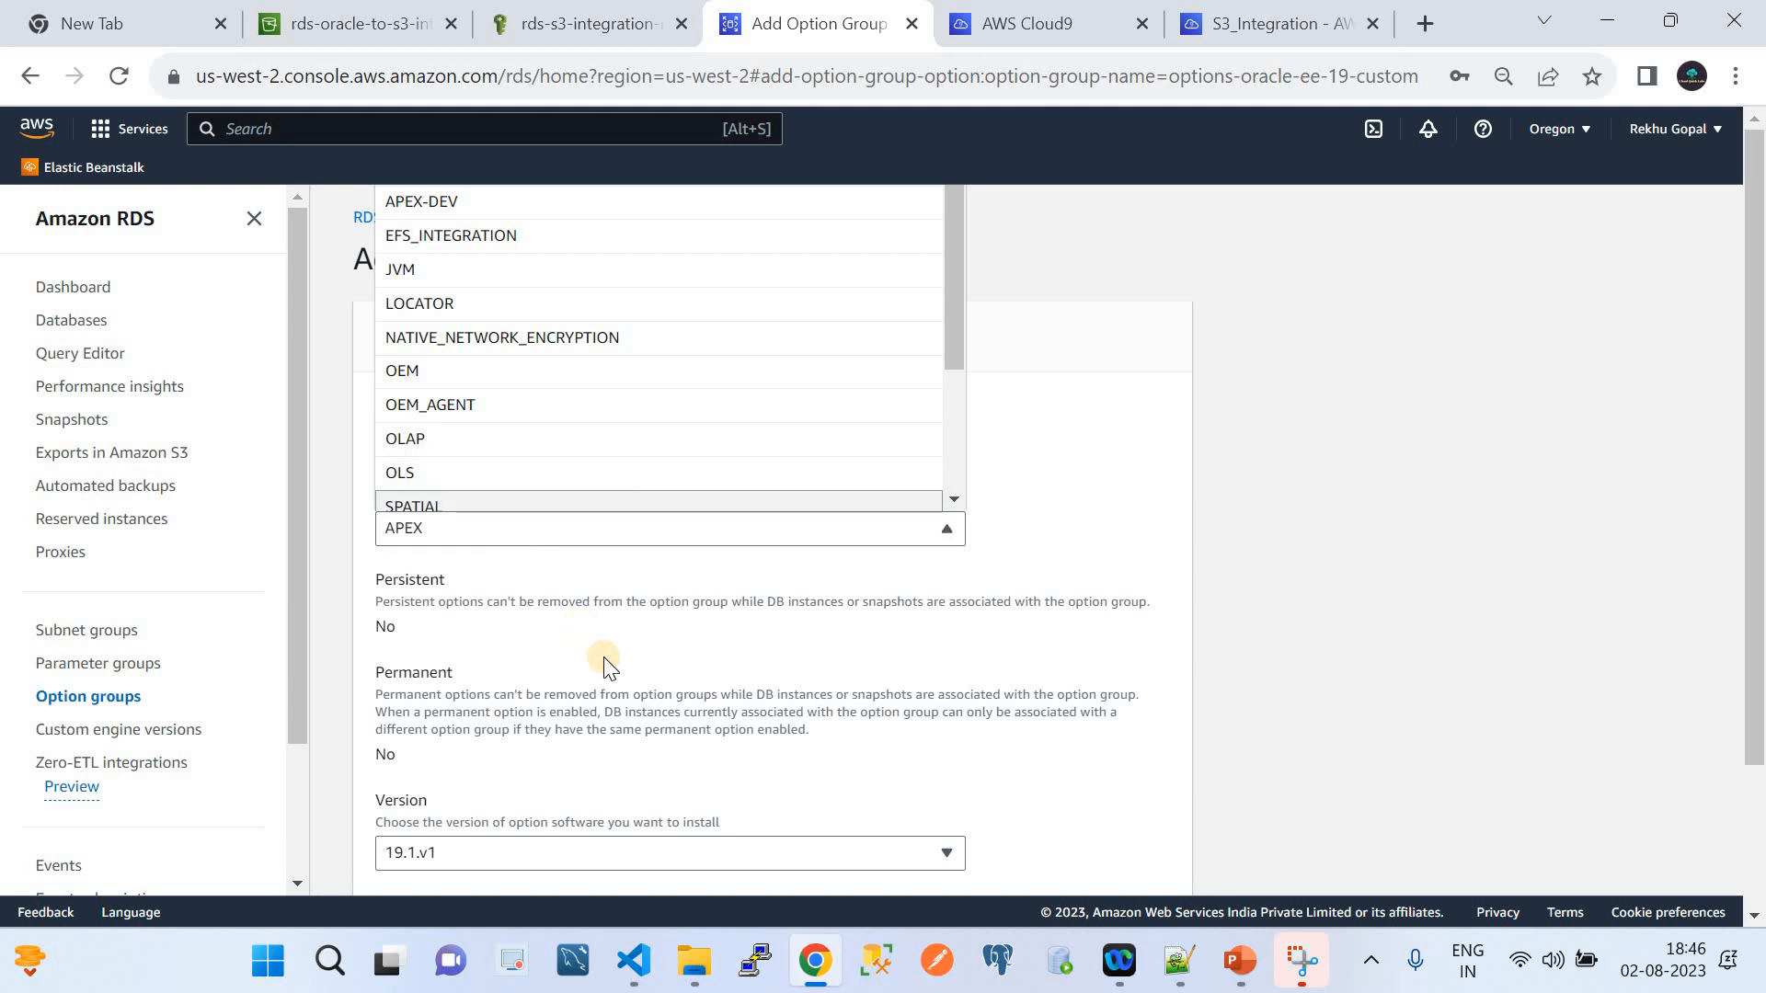
{"action": "scroll", "coordinate": [604, 664], "scroll_direction": "down", "scroll_amount": 2}
{"action": "left_click", "coordinate": [1007, 857]}
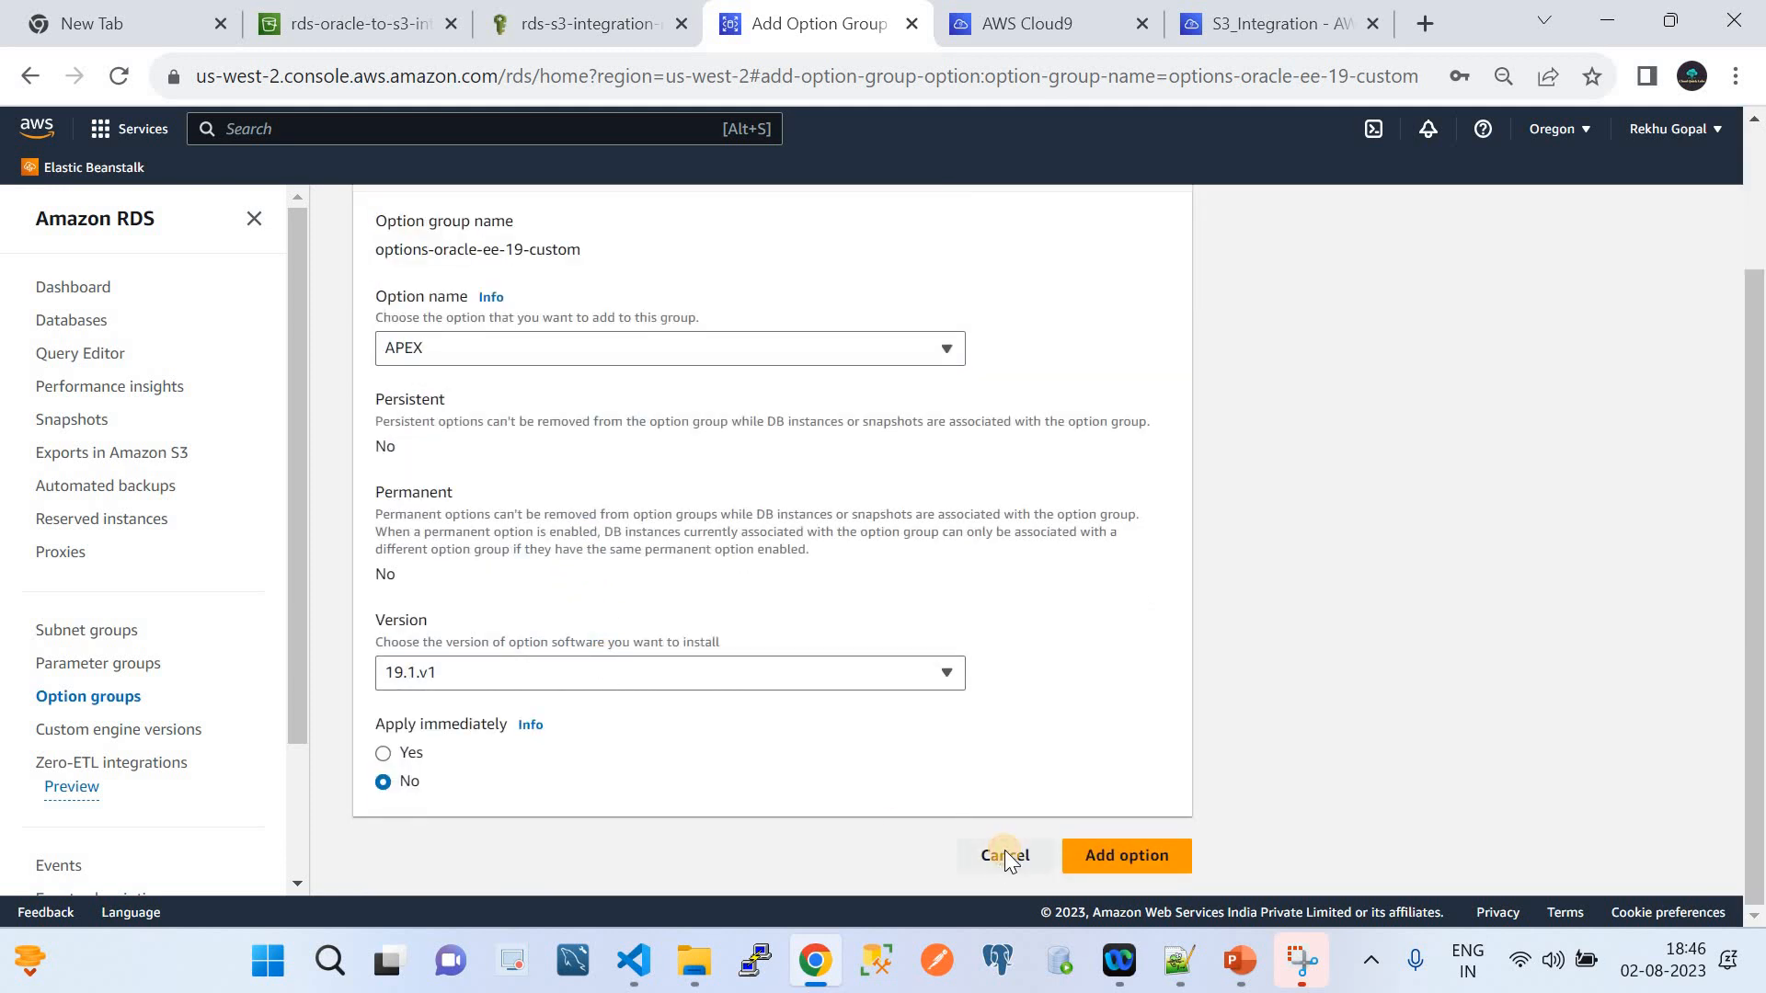
{"action": "left_click", "coordinate": [526, 488]}
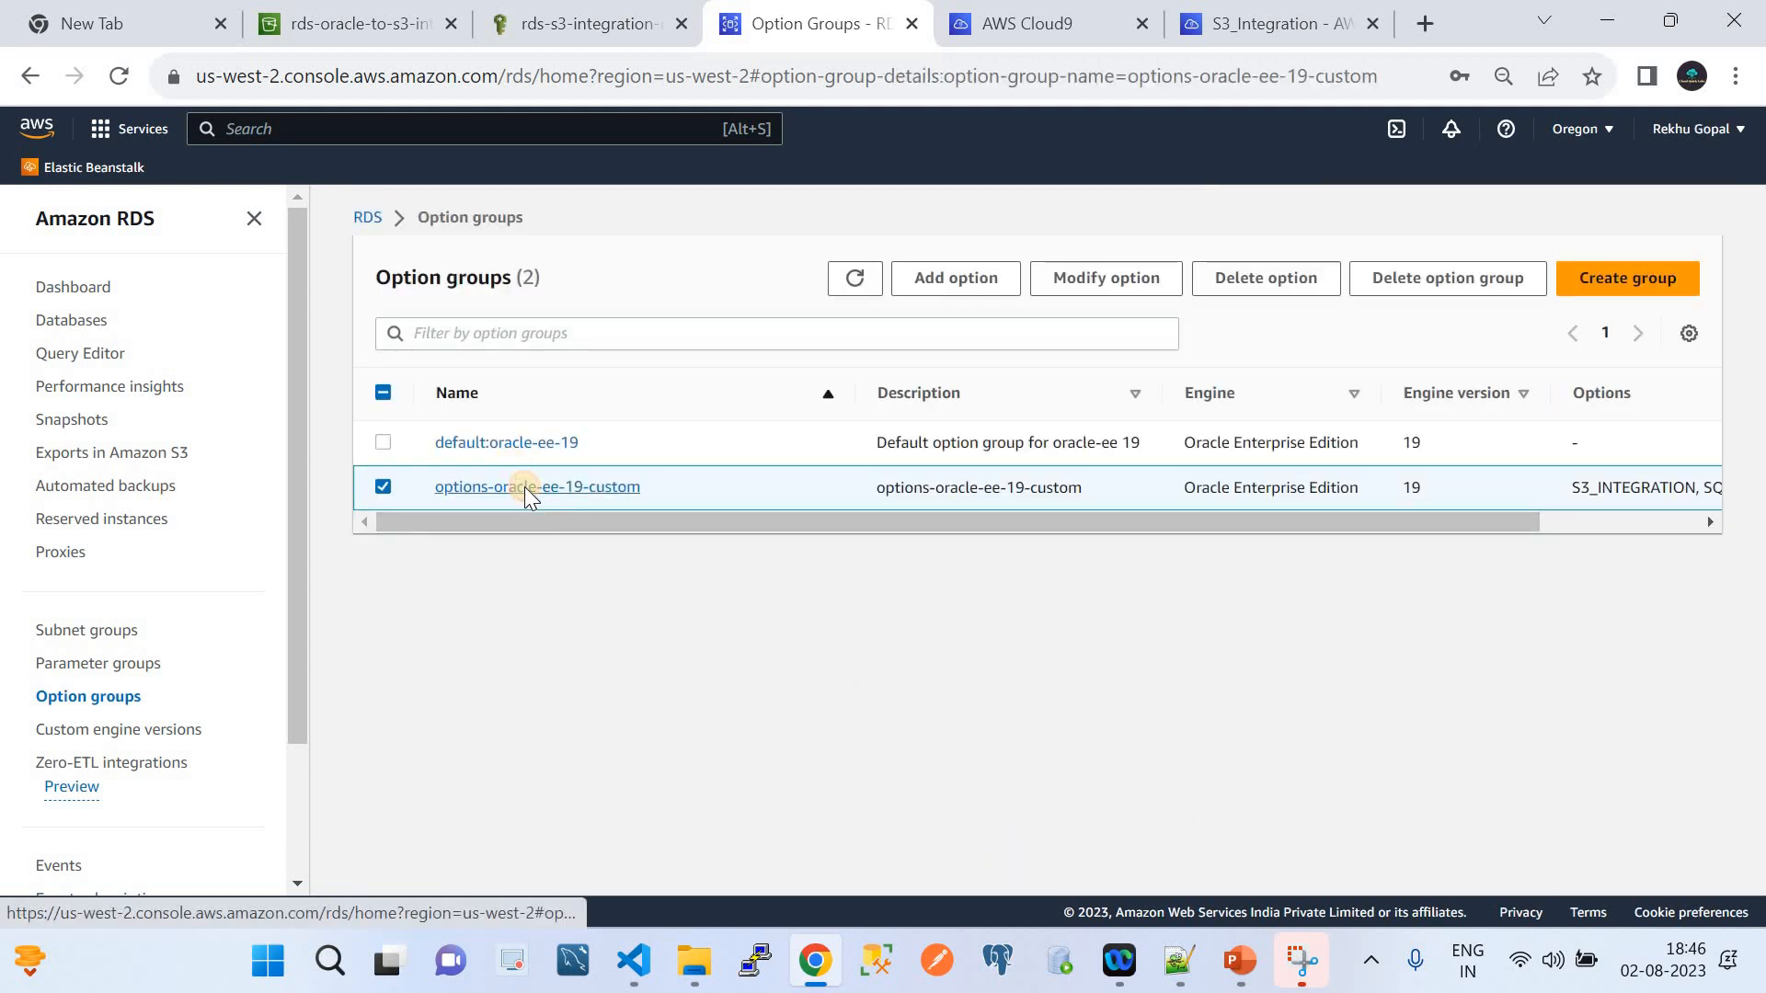
{"action": "scroll", "coordinate": [667, 663], "scroll_direction": "down", "scroll_amount": 7}
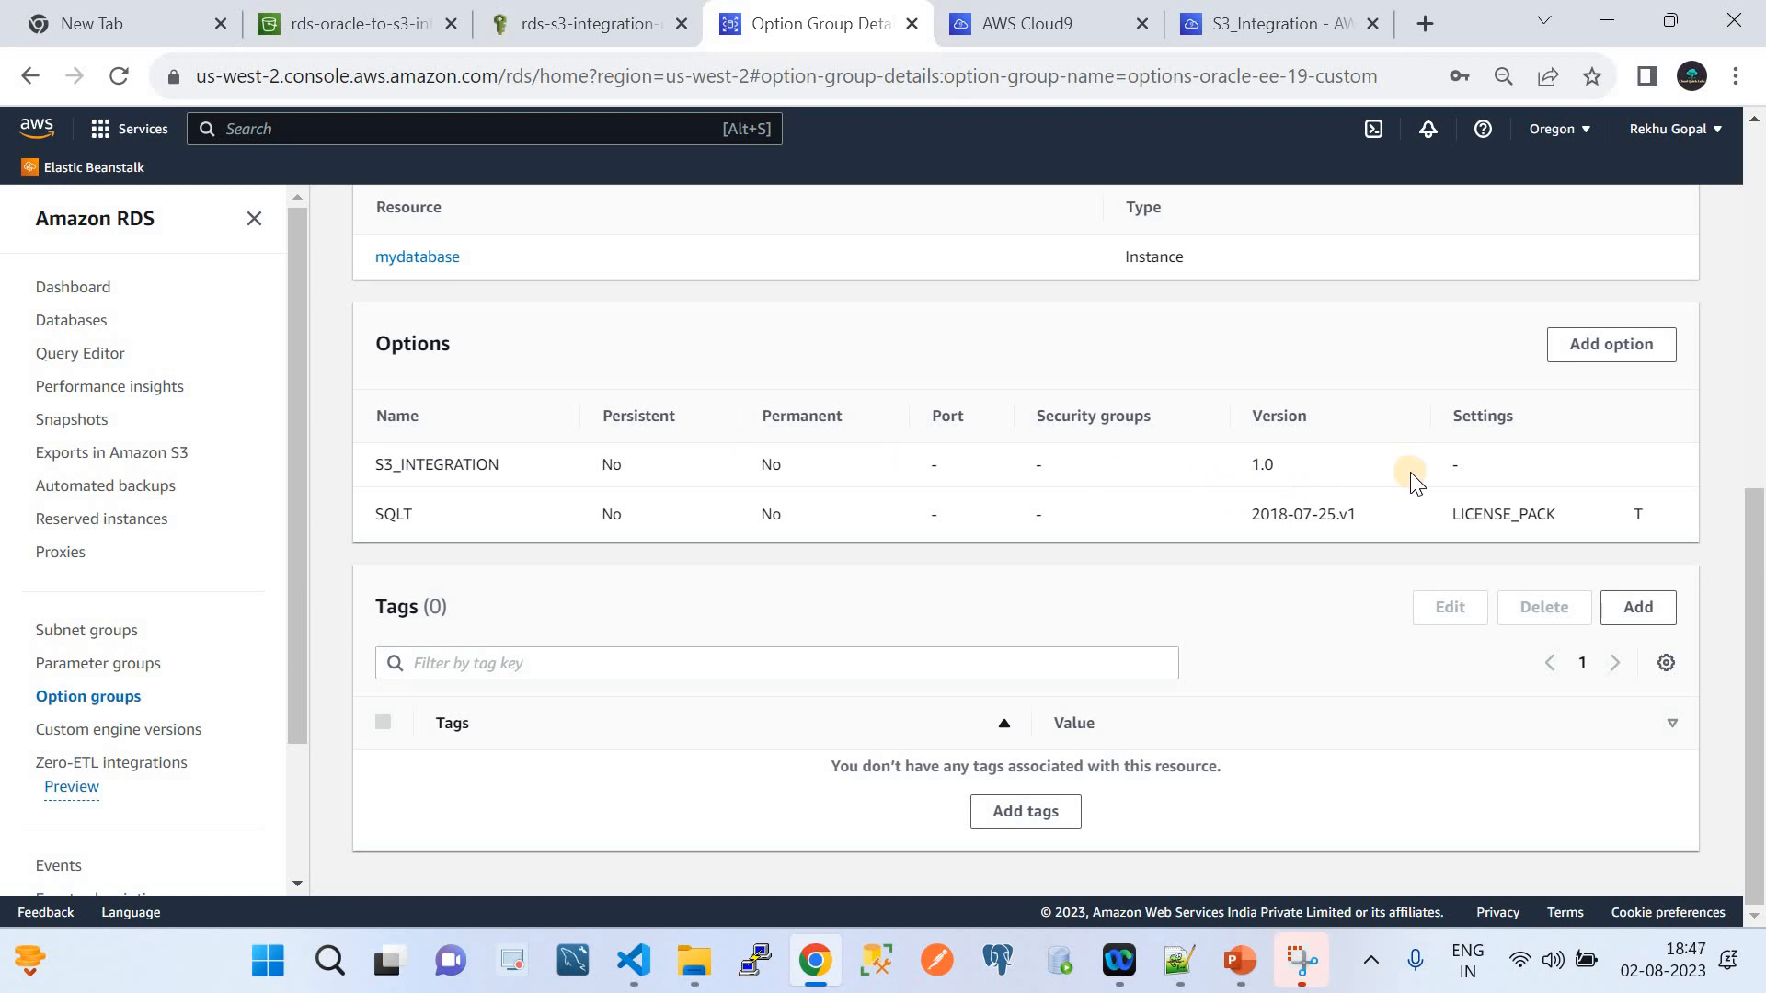
{"action": "left_click", "coordinate": [92, 704]}
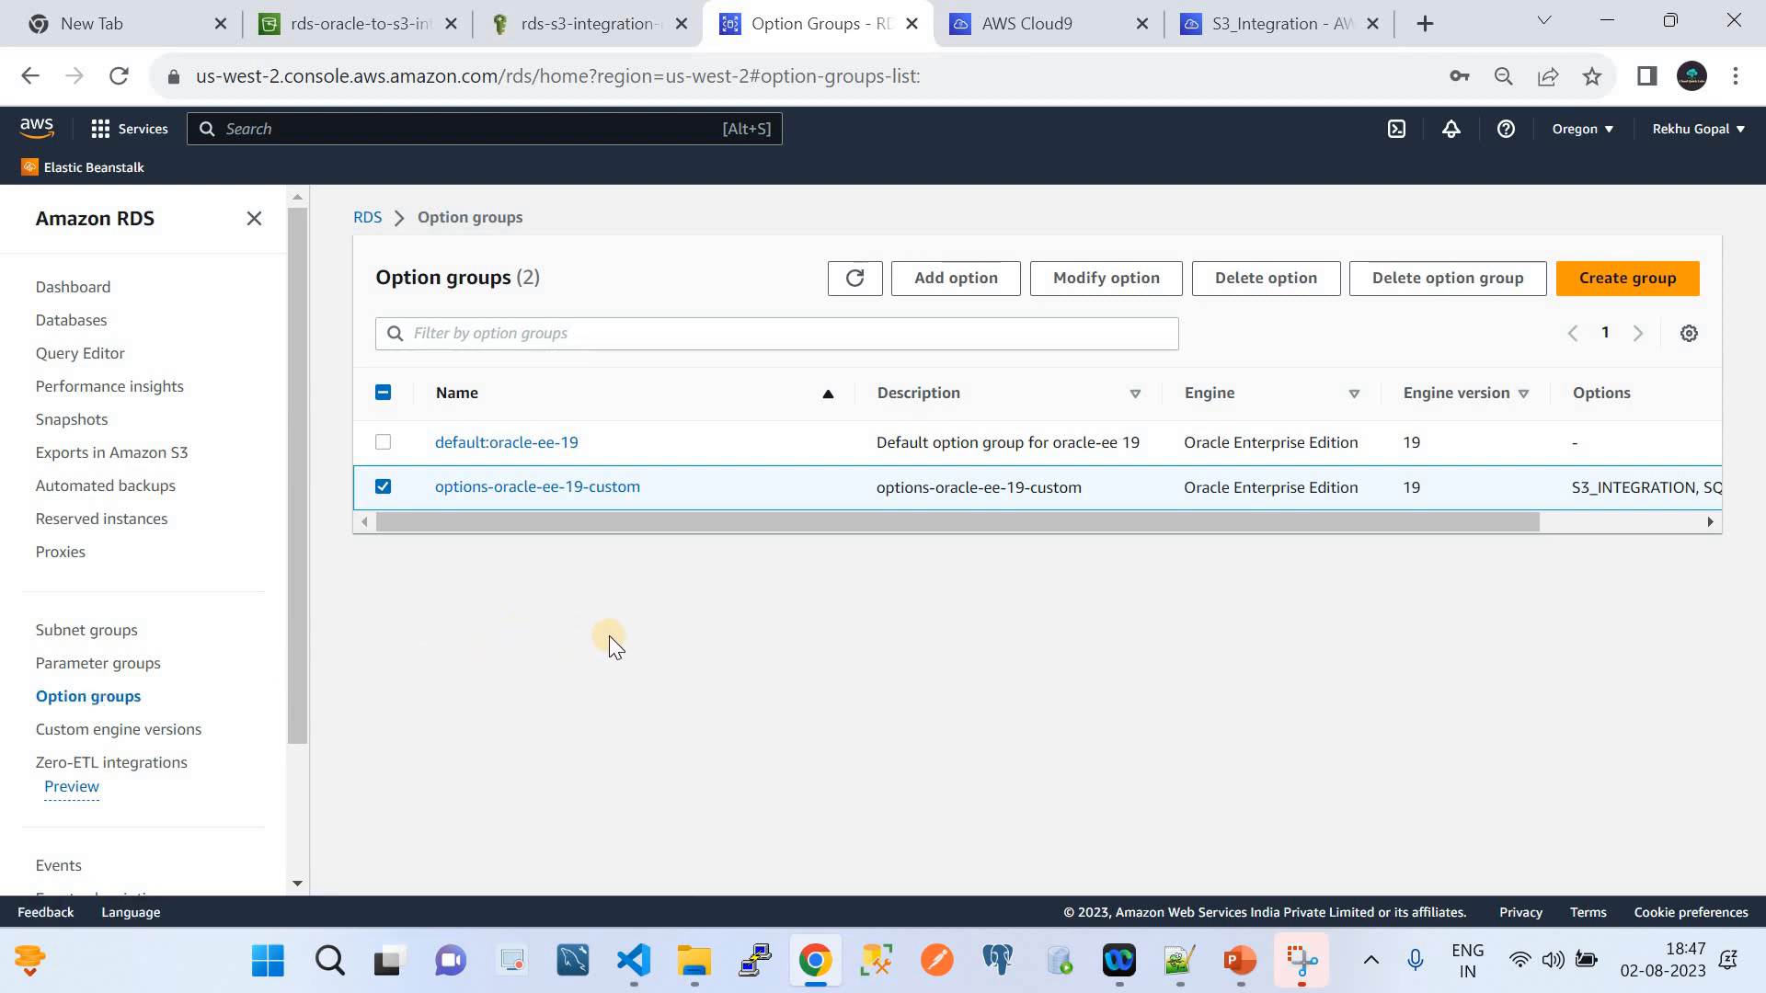
Open mydatabase's Modify page, look through its settings, and cancel without changing anything
{"action": "left_click", "coordinate": [90, 327]}
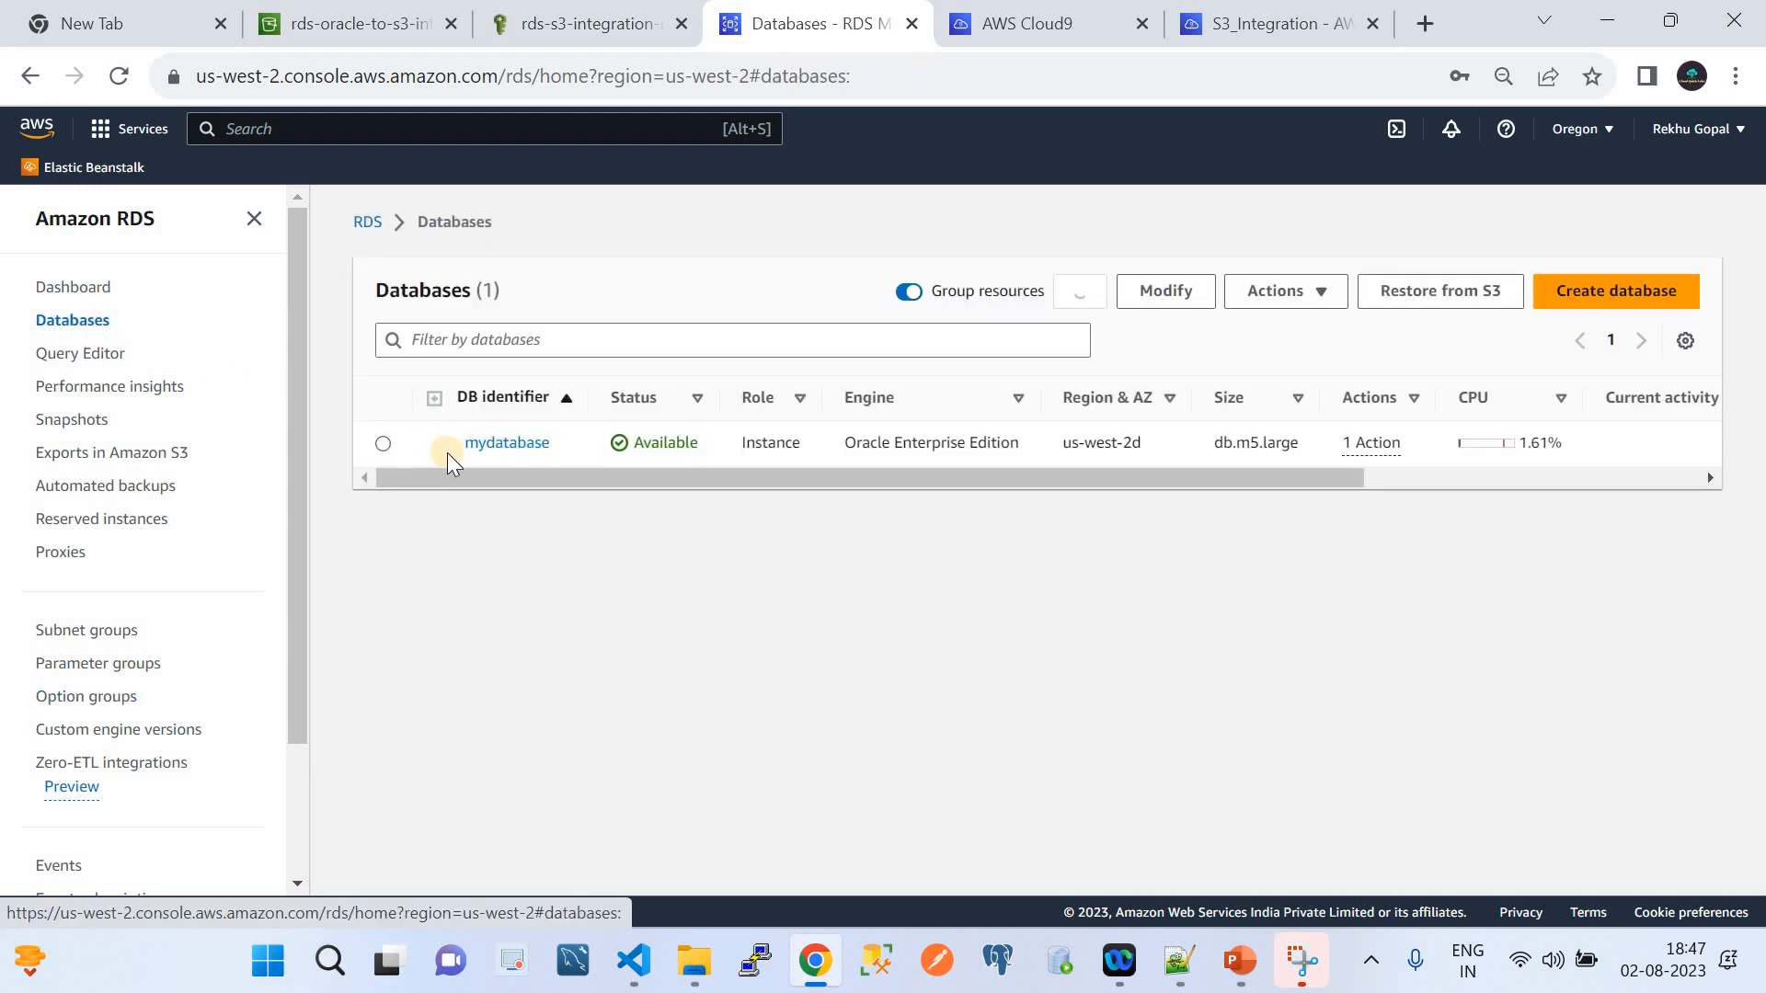
{"action": "left_click", "coordinate": [485, 445]}
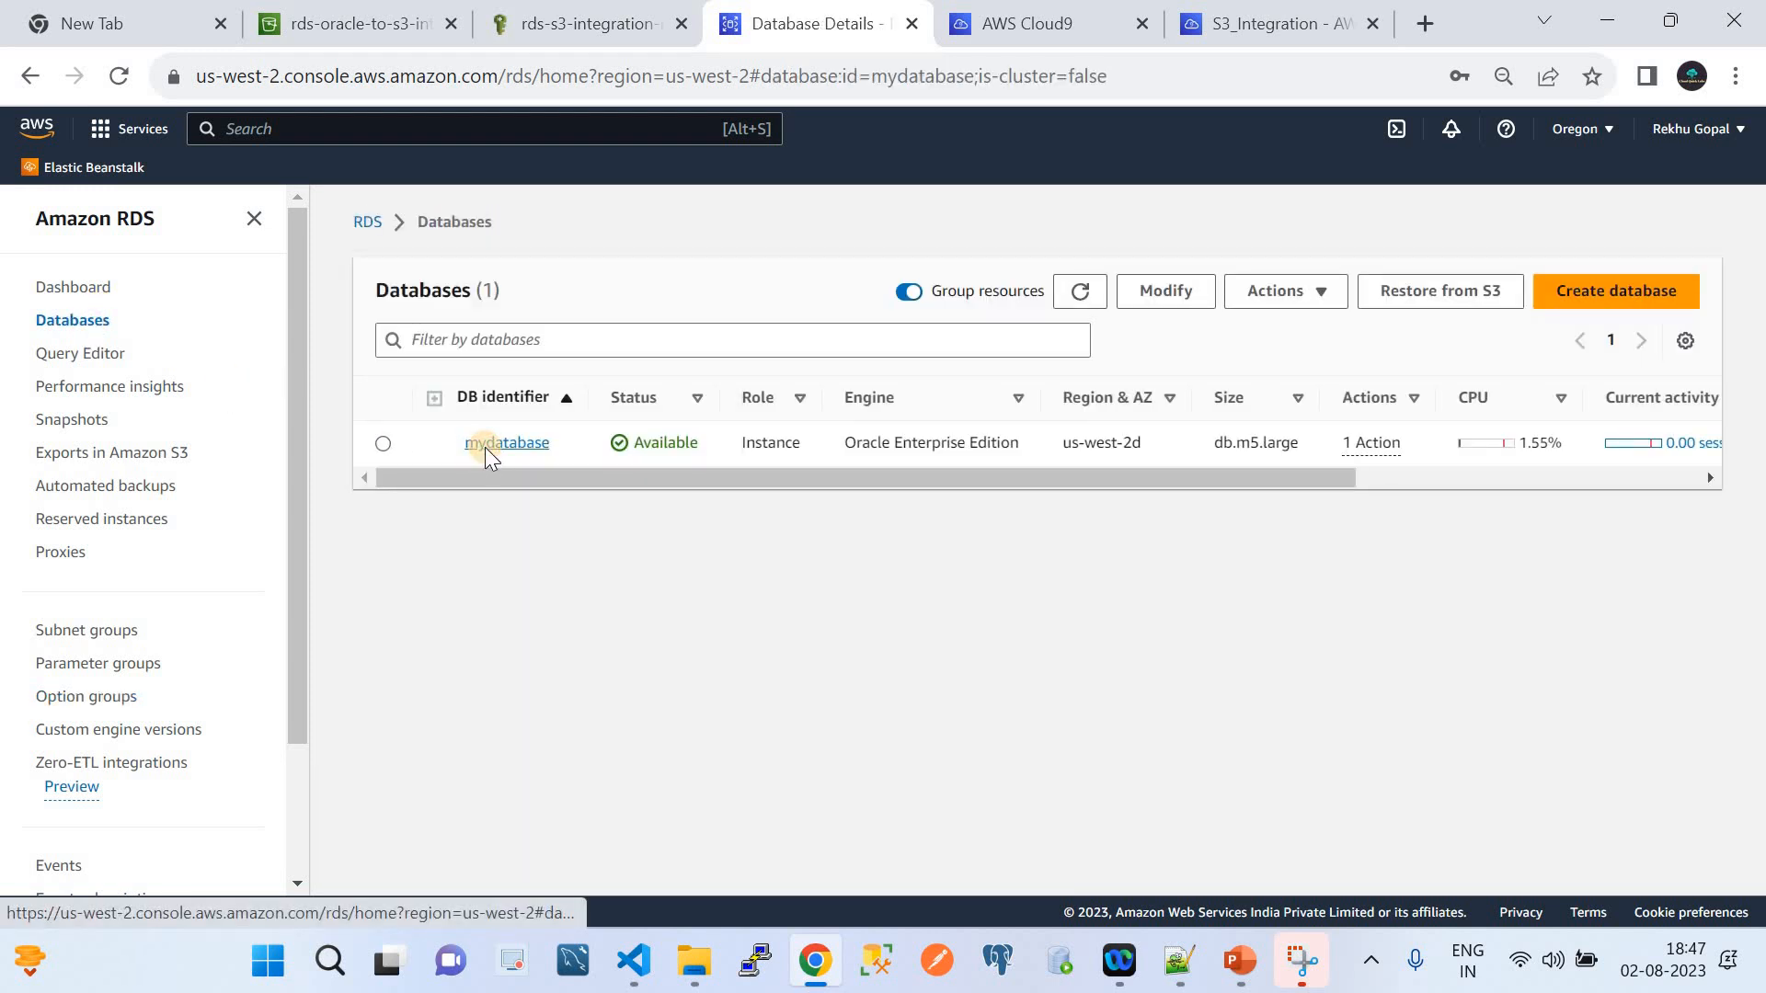
{"action": "left_click", "coordinate": [1538, 262]}
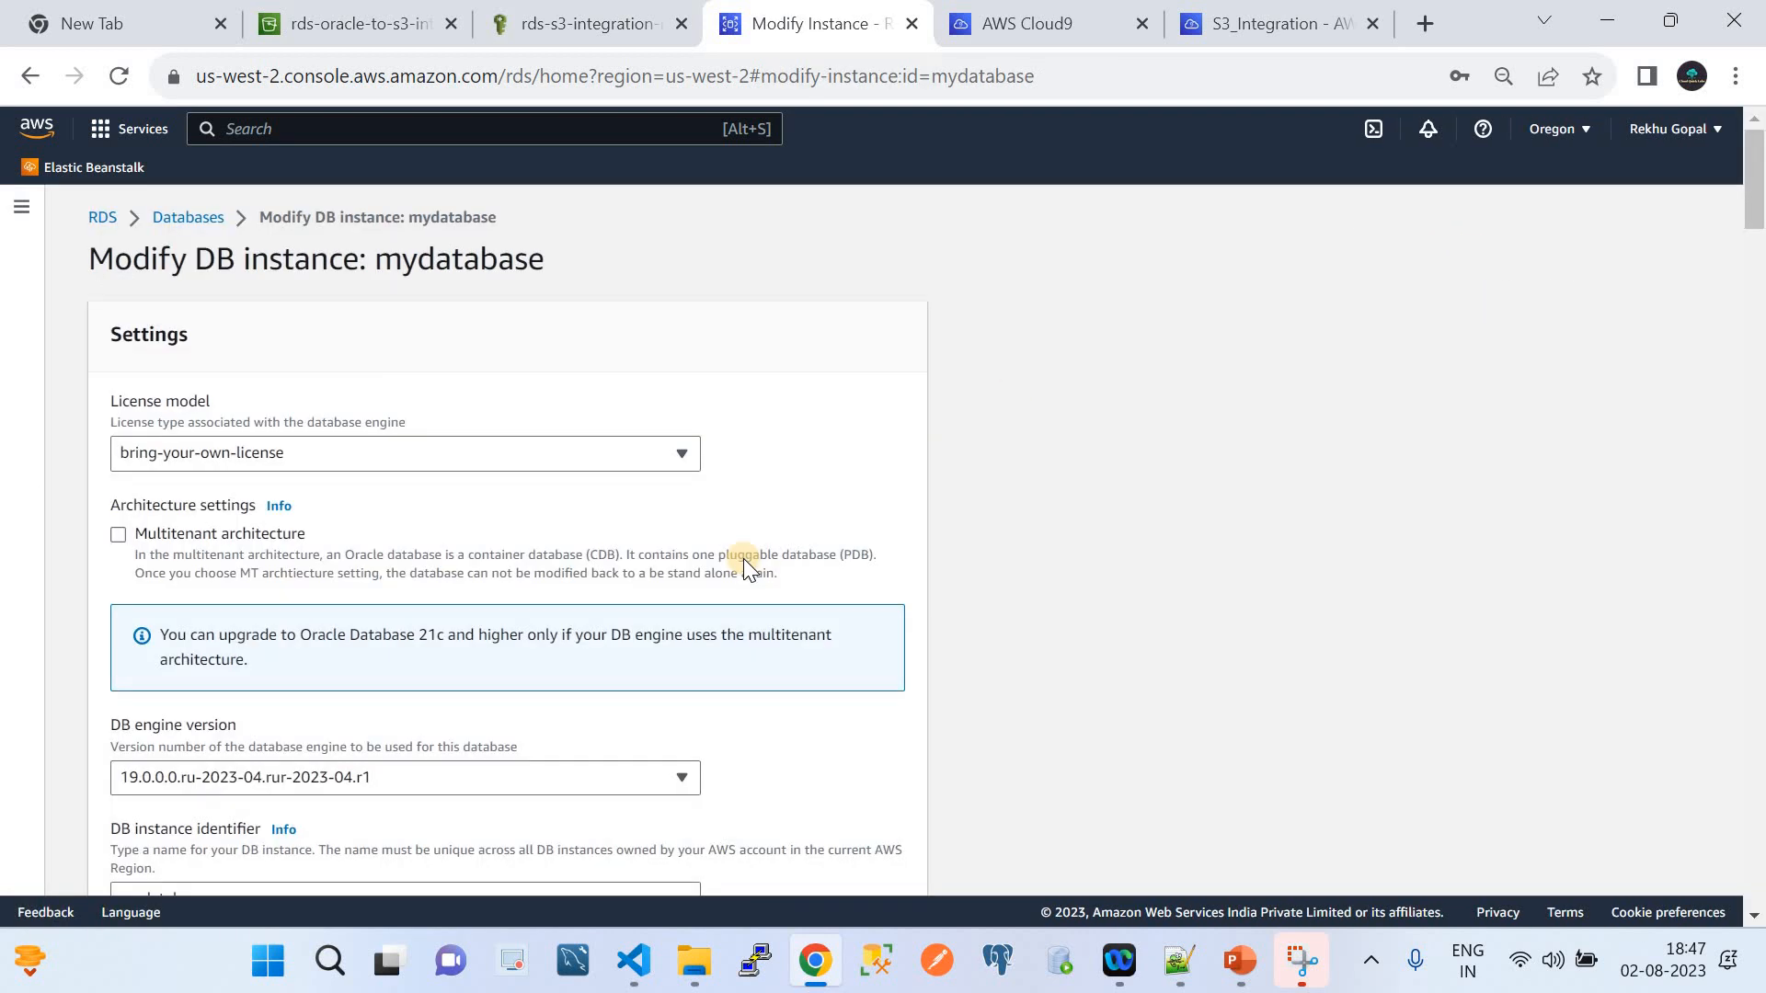
{"action": "scroll", "coordinate": [743, 560], "scroll_direction": "down", "scroll_amount": 10}
{"action": "scroll", "coordinate": [743, 559], "scroll_direction": "down", "scroll_amount": 12}
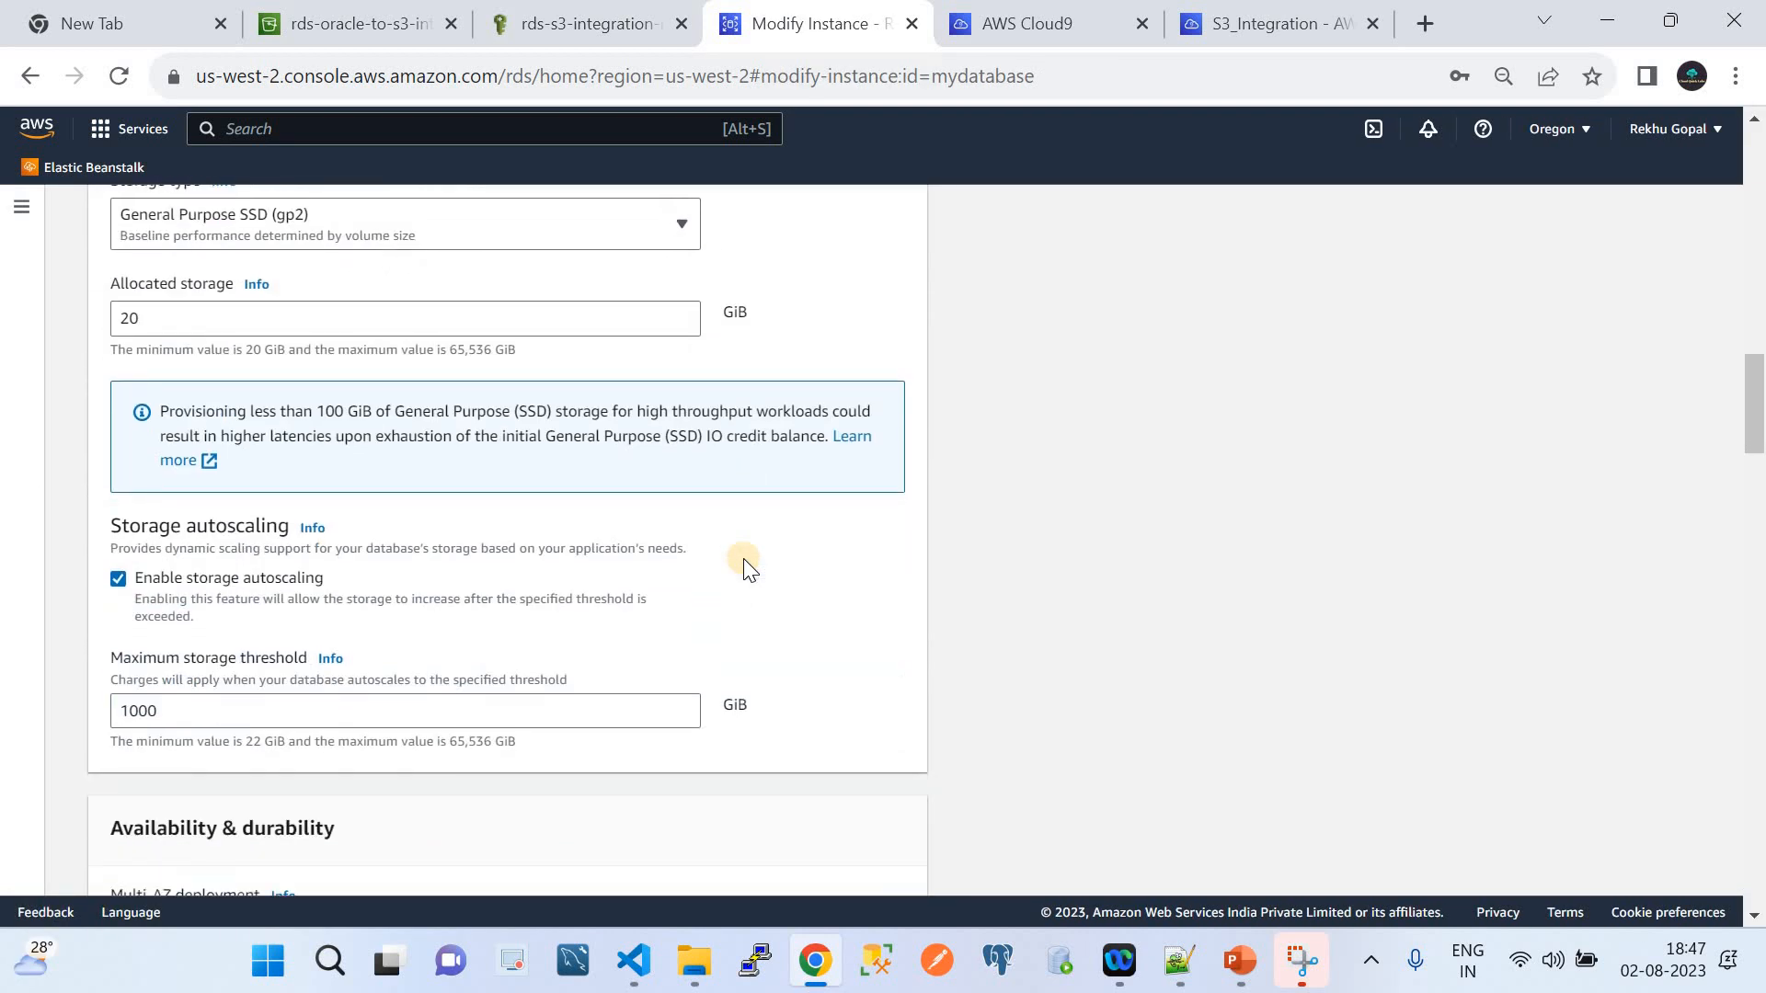
{"action": "scroll", "coordinate": [744, 559], "scroll_direction": "down", "scroll_amount": 12}
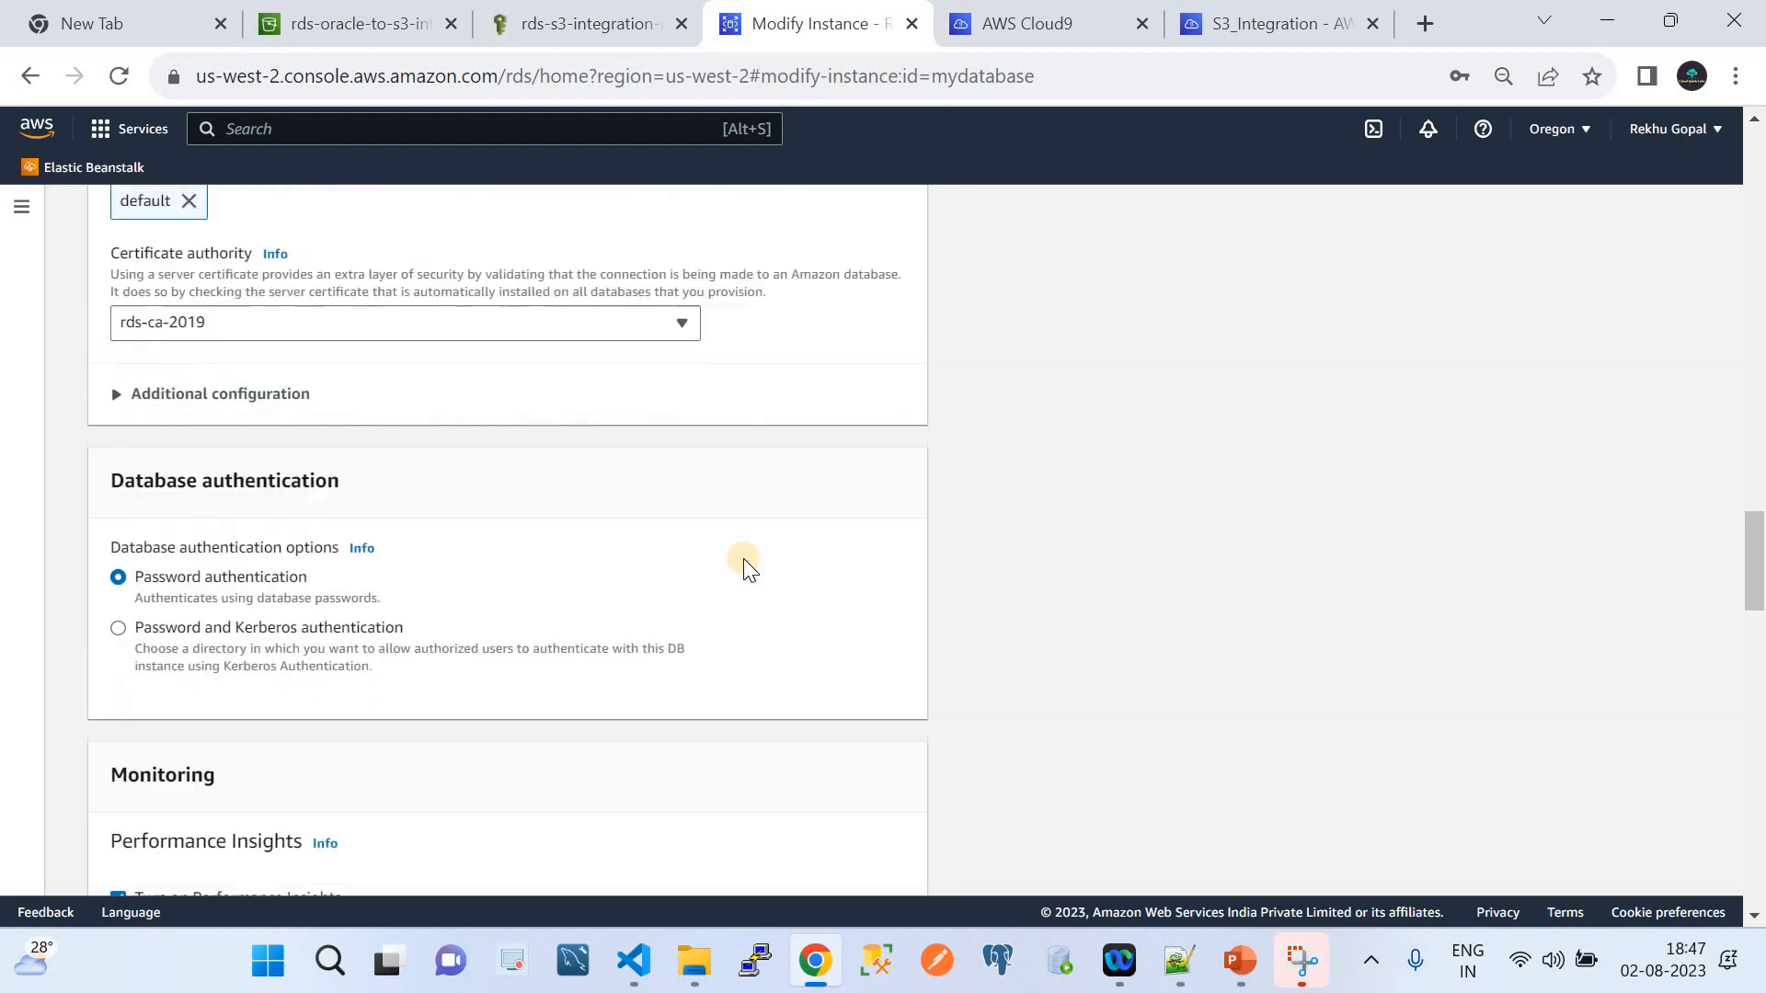
{"action": "scroll", "coordinate": [745, 569], "scroll_direction": "down", "scroll_amount": 7}
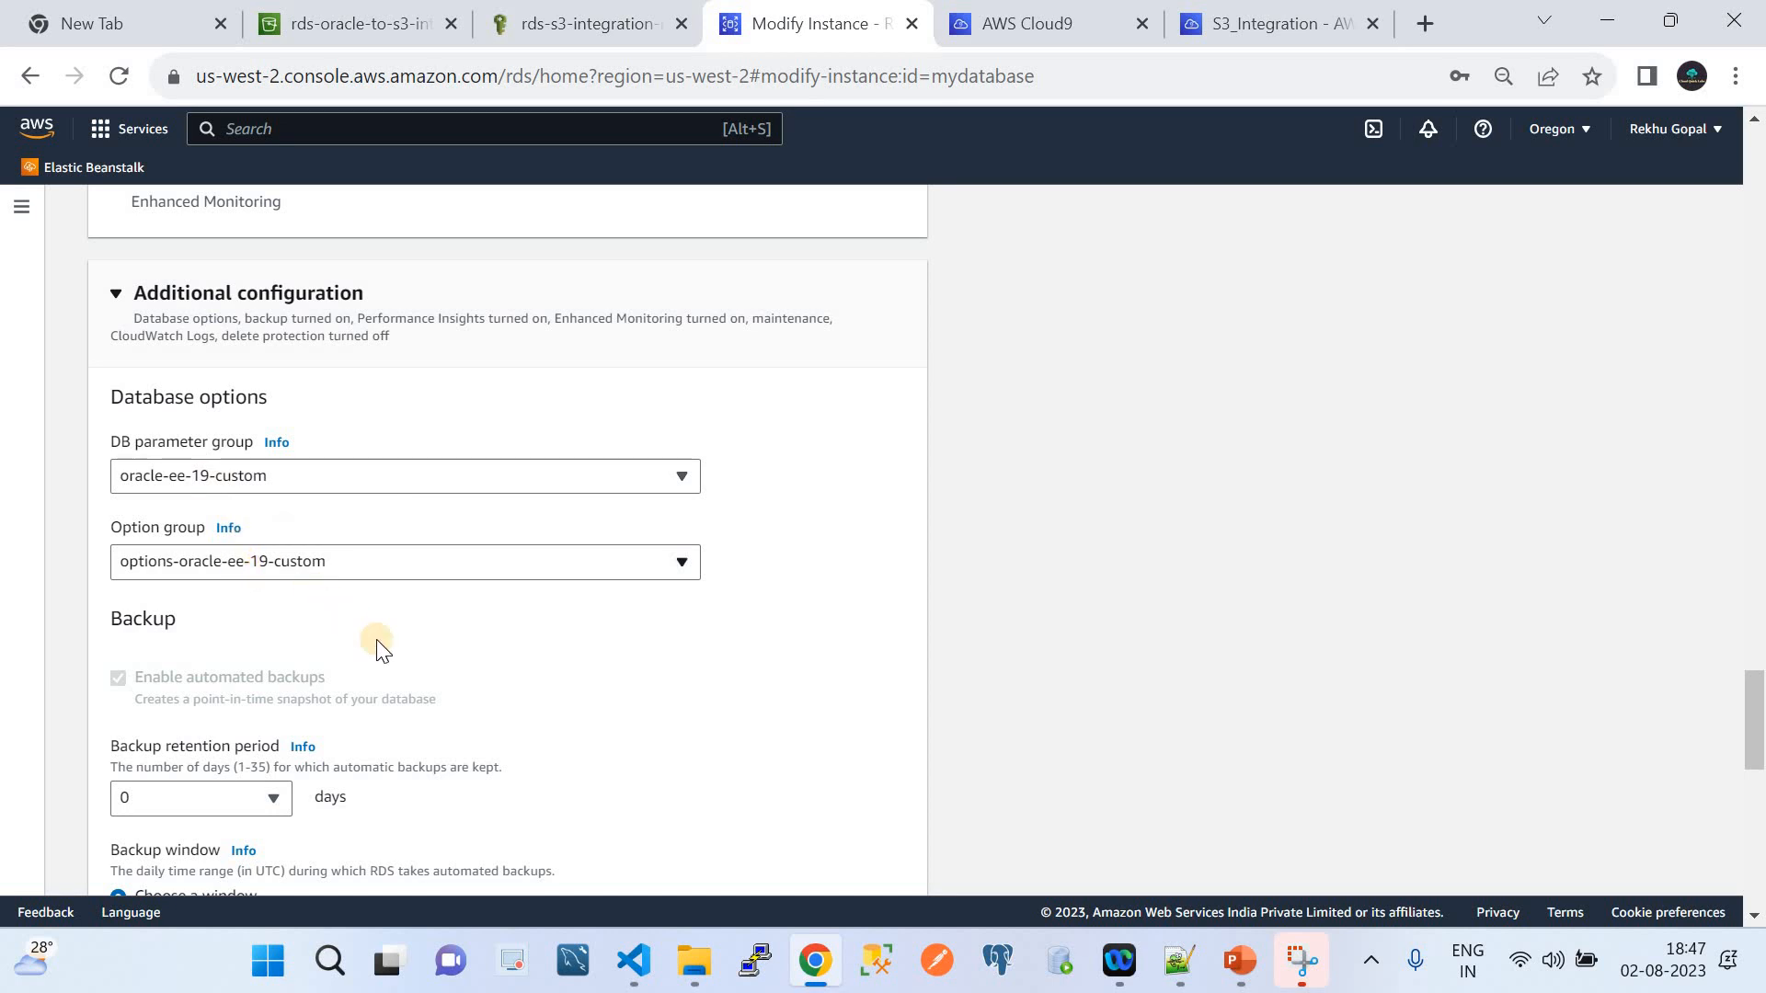
{"action": "scroll", "coordinate": [434, 662], "scroll_direction": "down", "scroll_amount": 10}
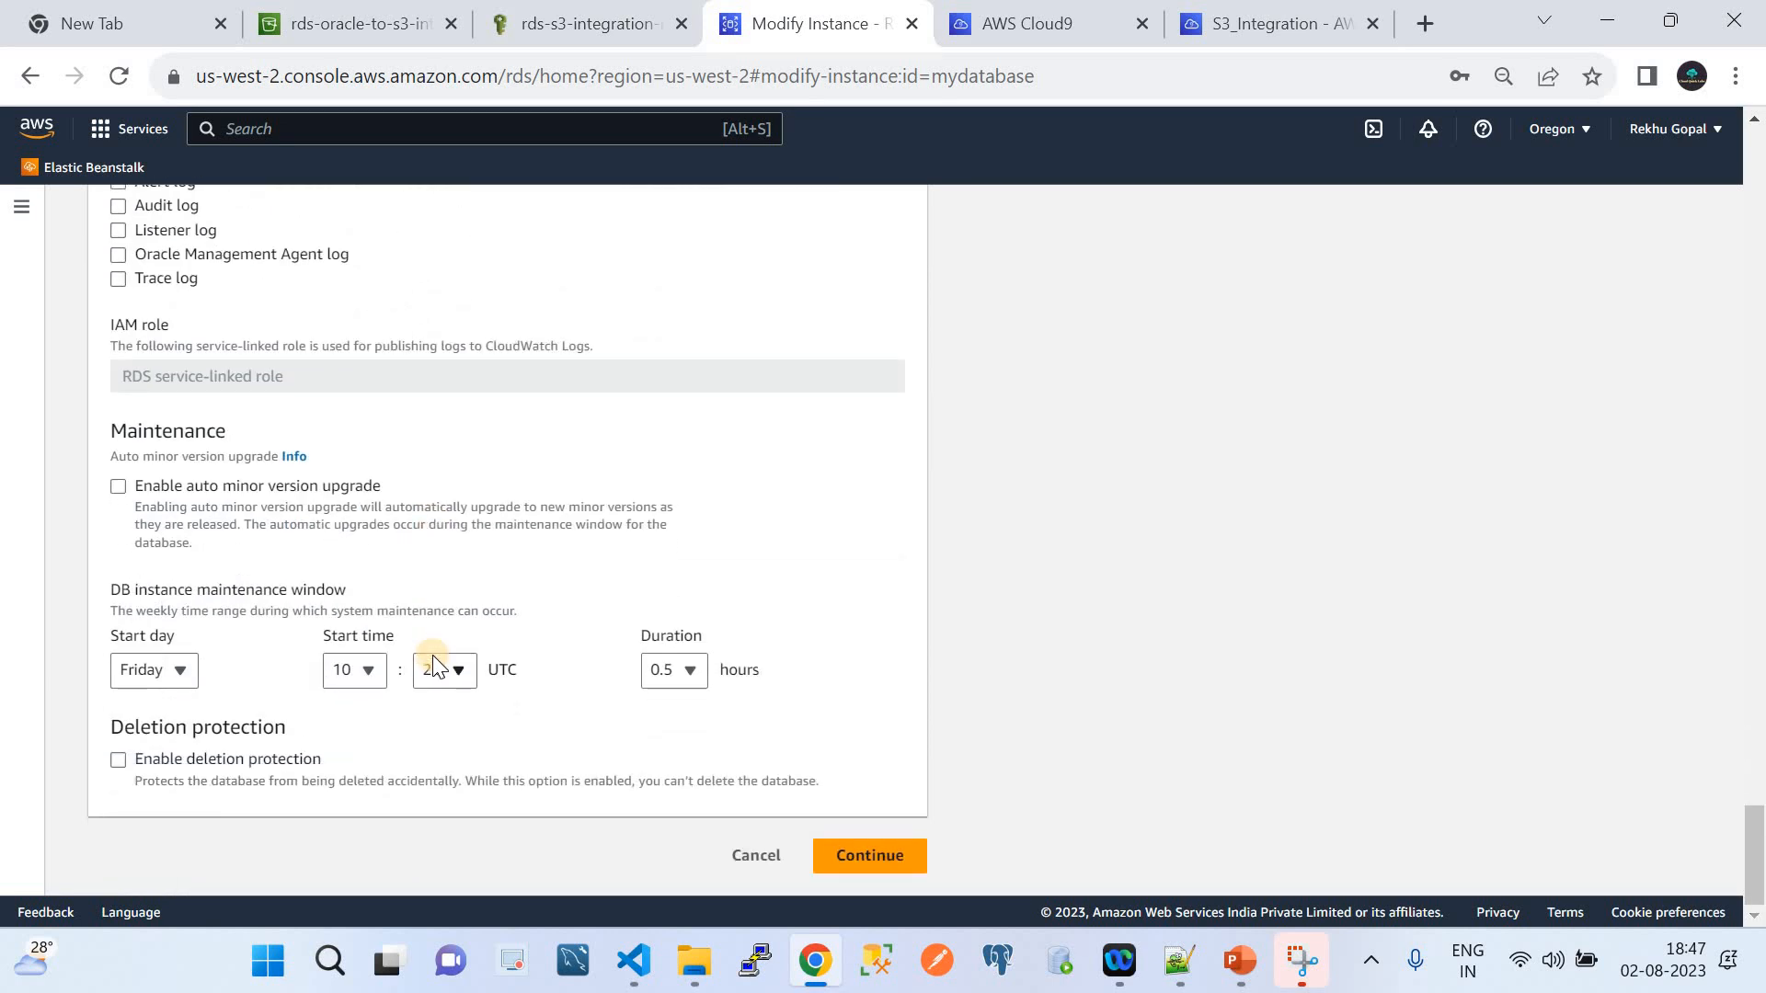
{"action": "left_click", "coordinate": [753, 857]}
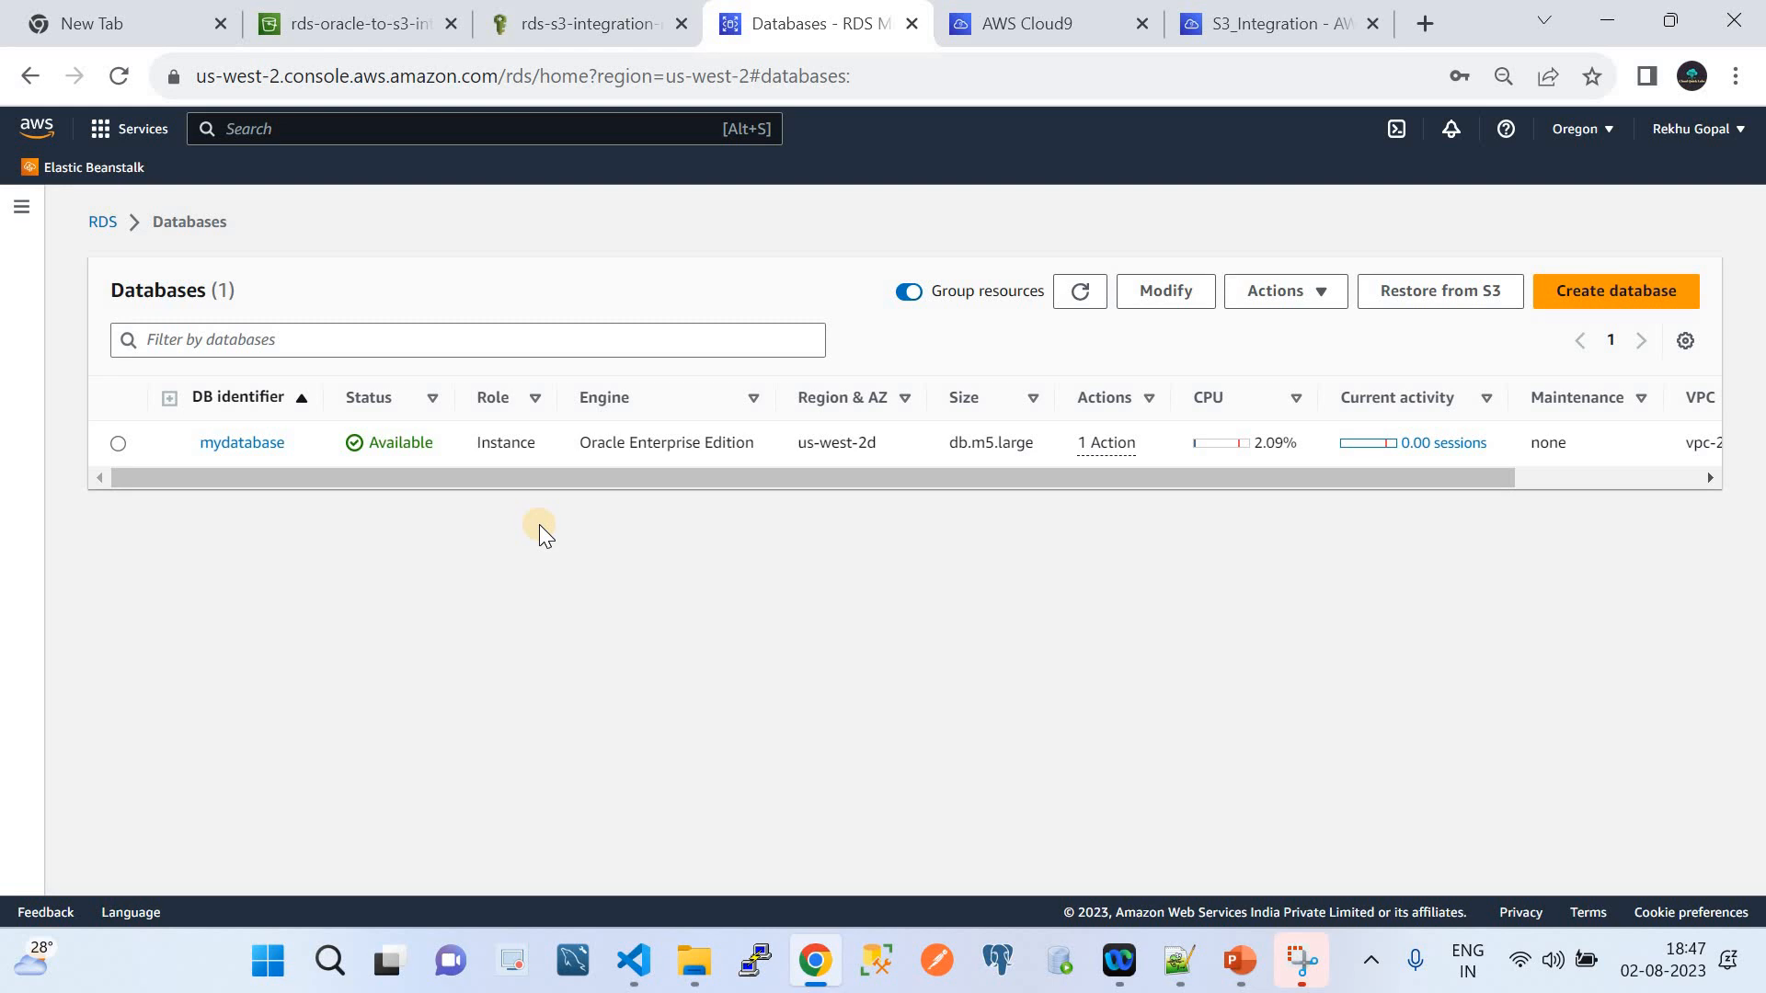
Switch to the AWS Cloud9 Environments page listing S3_Integration
{"action": "left_click", "coordinate": [996, 37]}
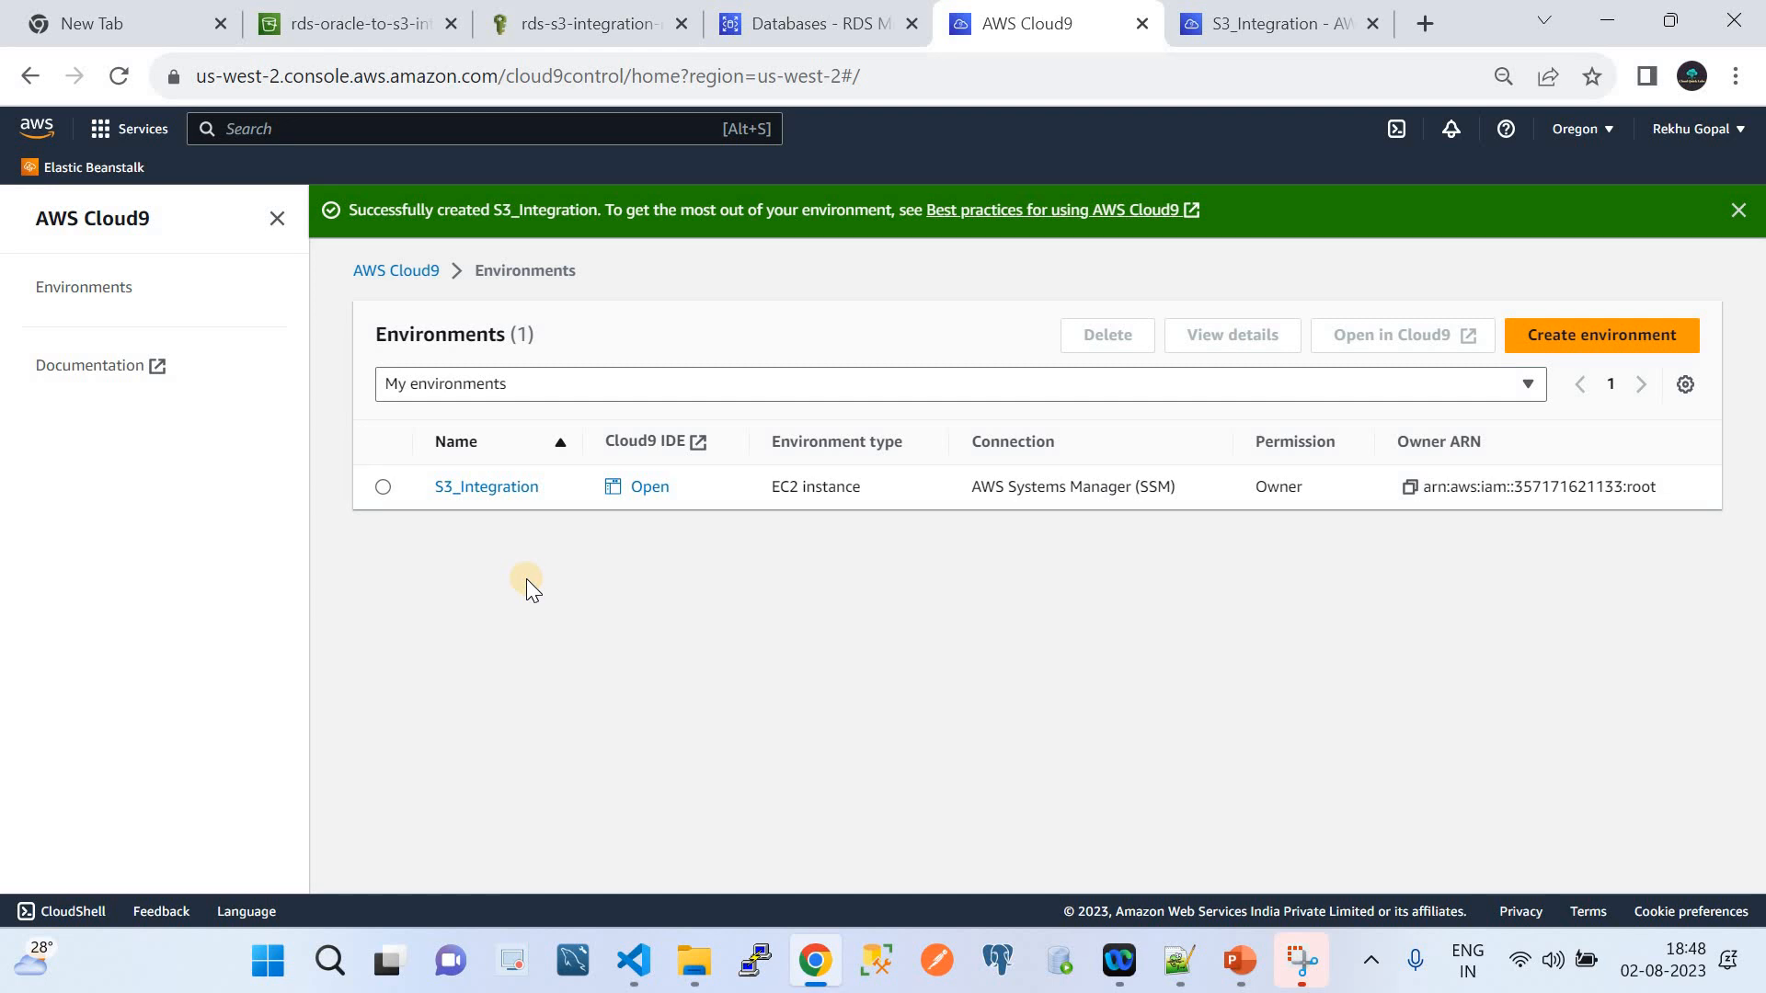
{"action": "left_click", "coordinate": [1324, 9]}
{"action": "scroll", "coordinate": [1043, 399], "scroll_direction": "up", "scroll_amount": 20}
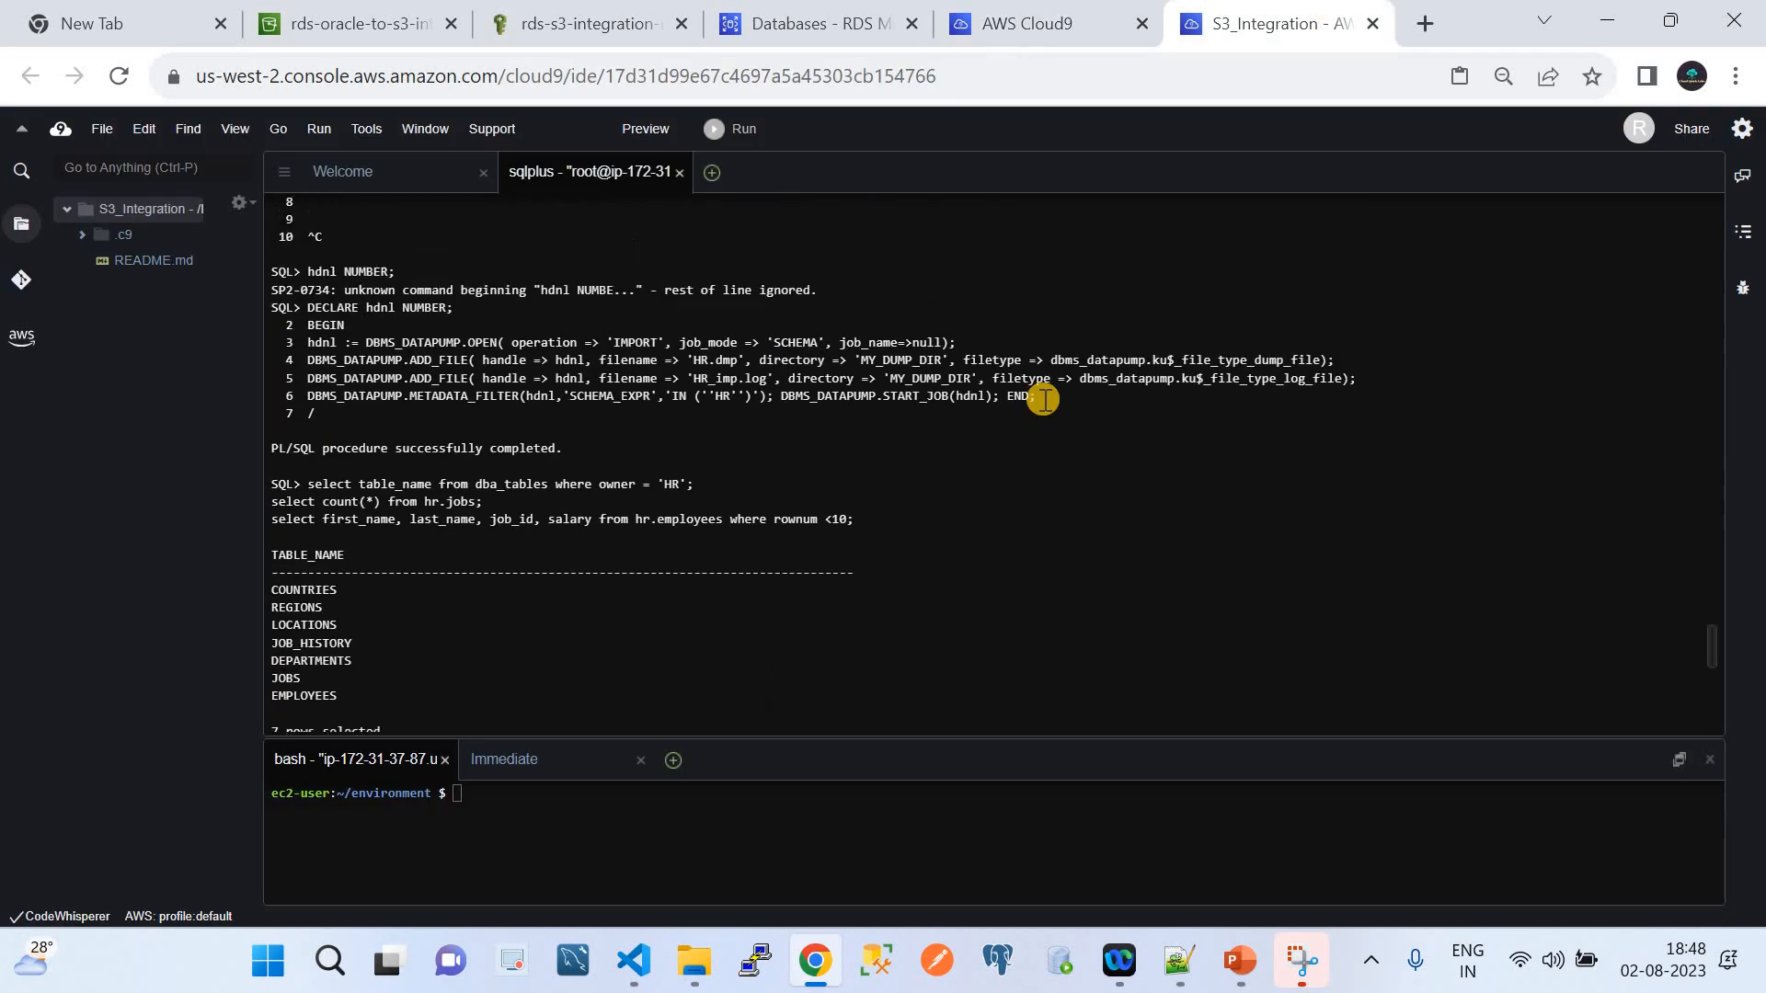
{"action": "scroll", "coordinate": [1043, 399], "scroll_direction": "up", "scroll_amount": 20}
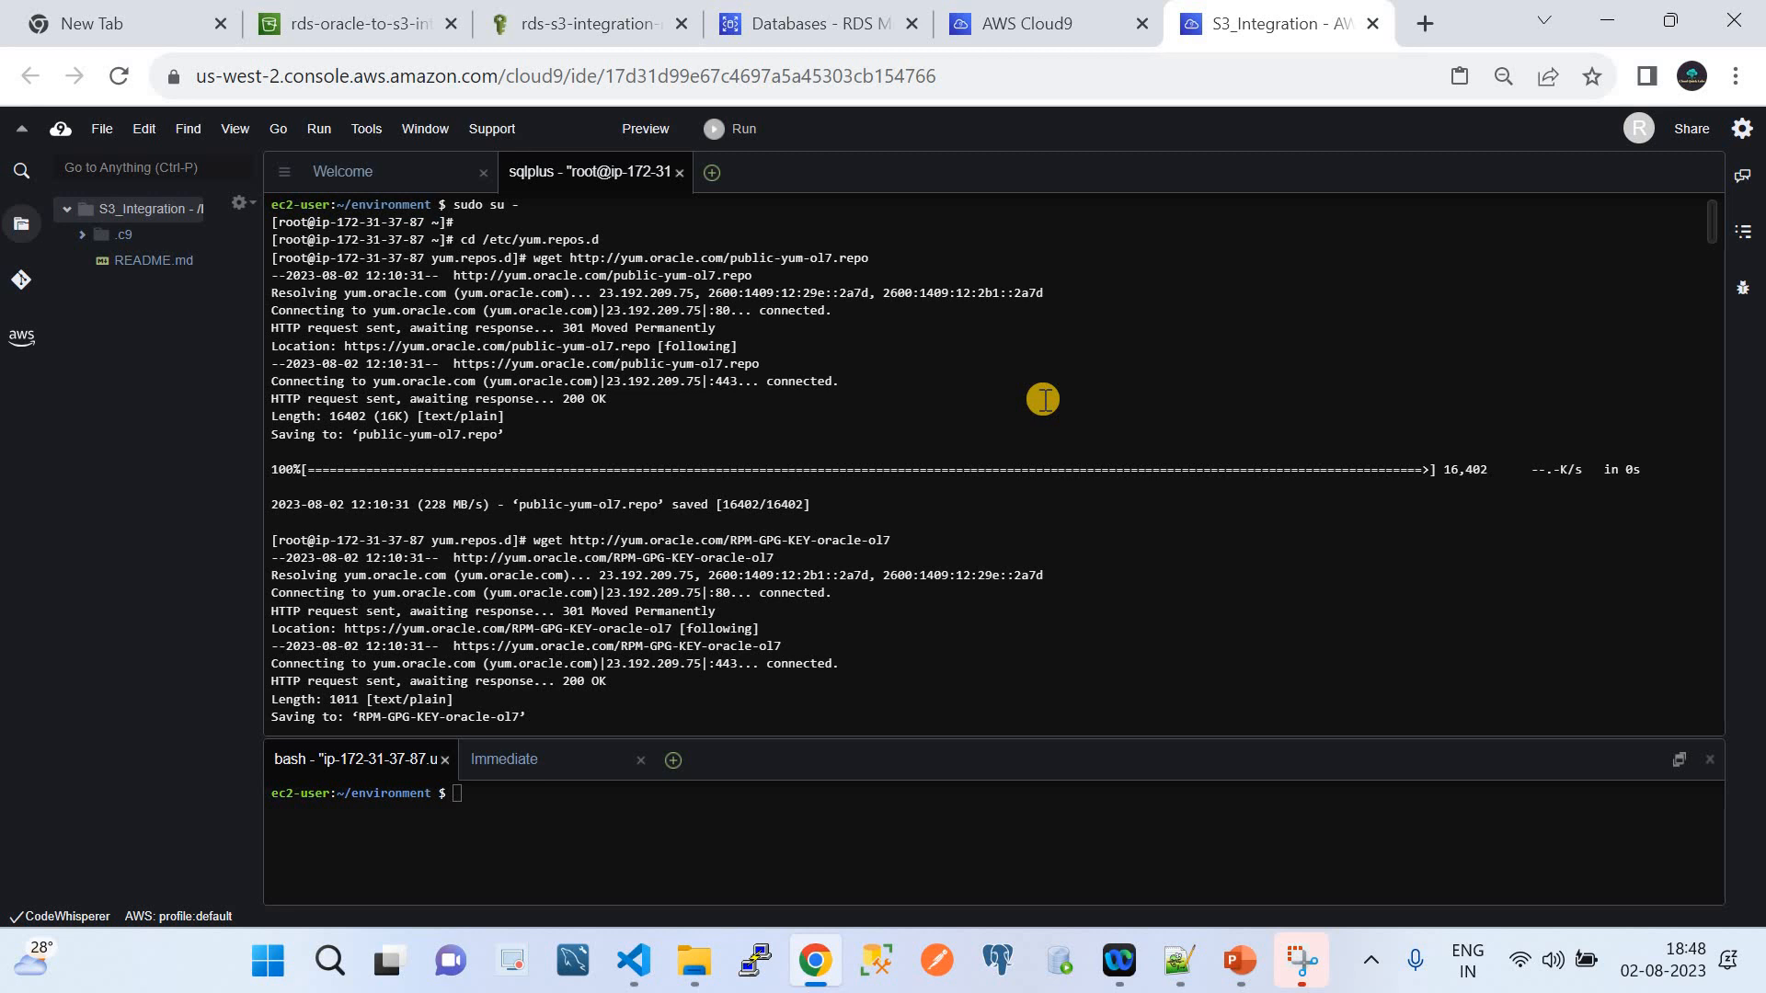
{"action": "left_click", "coordinate": [1023, 18]}
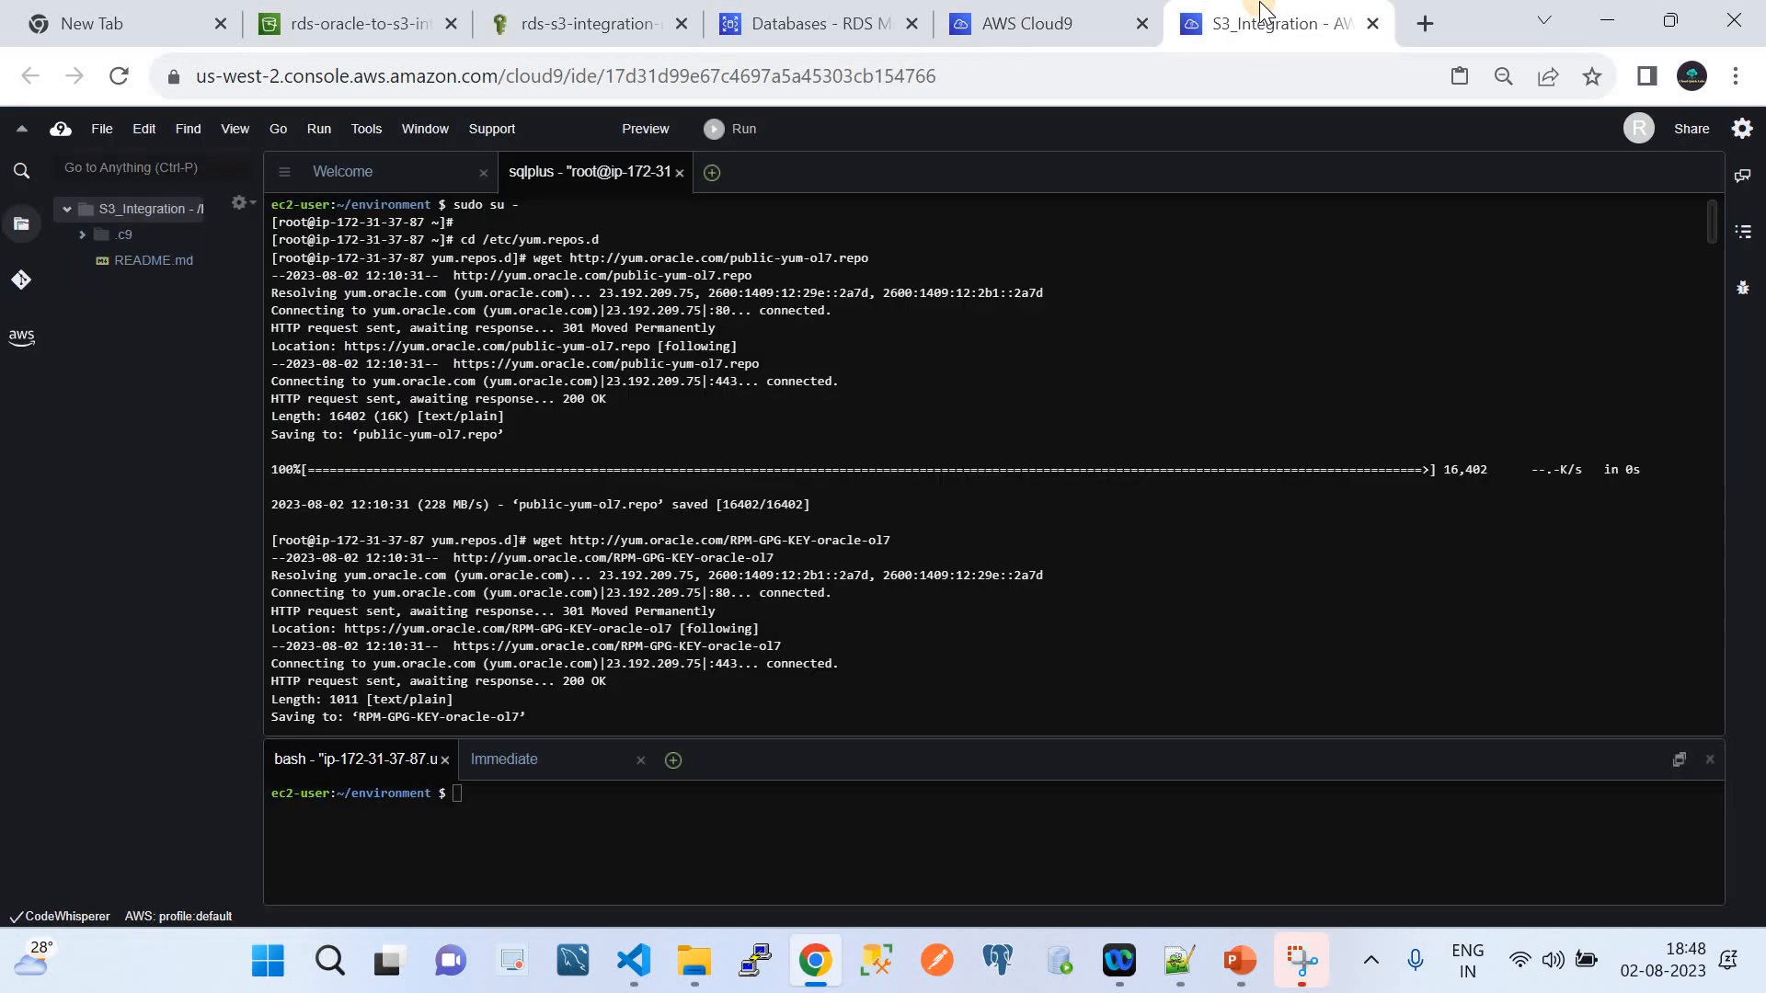
{"action": "left_click", "coordinate": [1262, 17]}
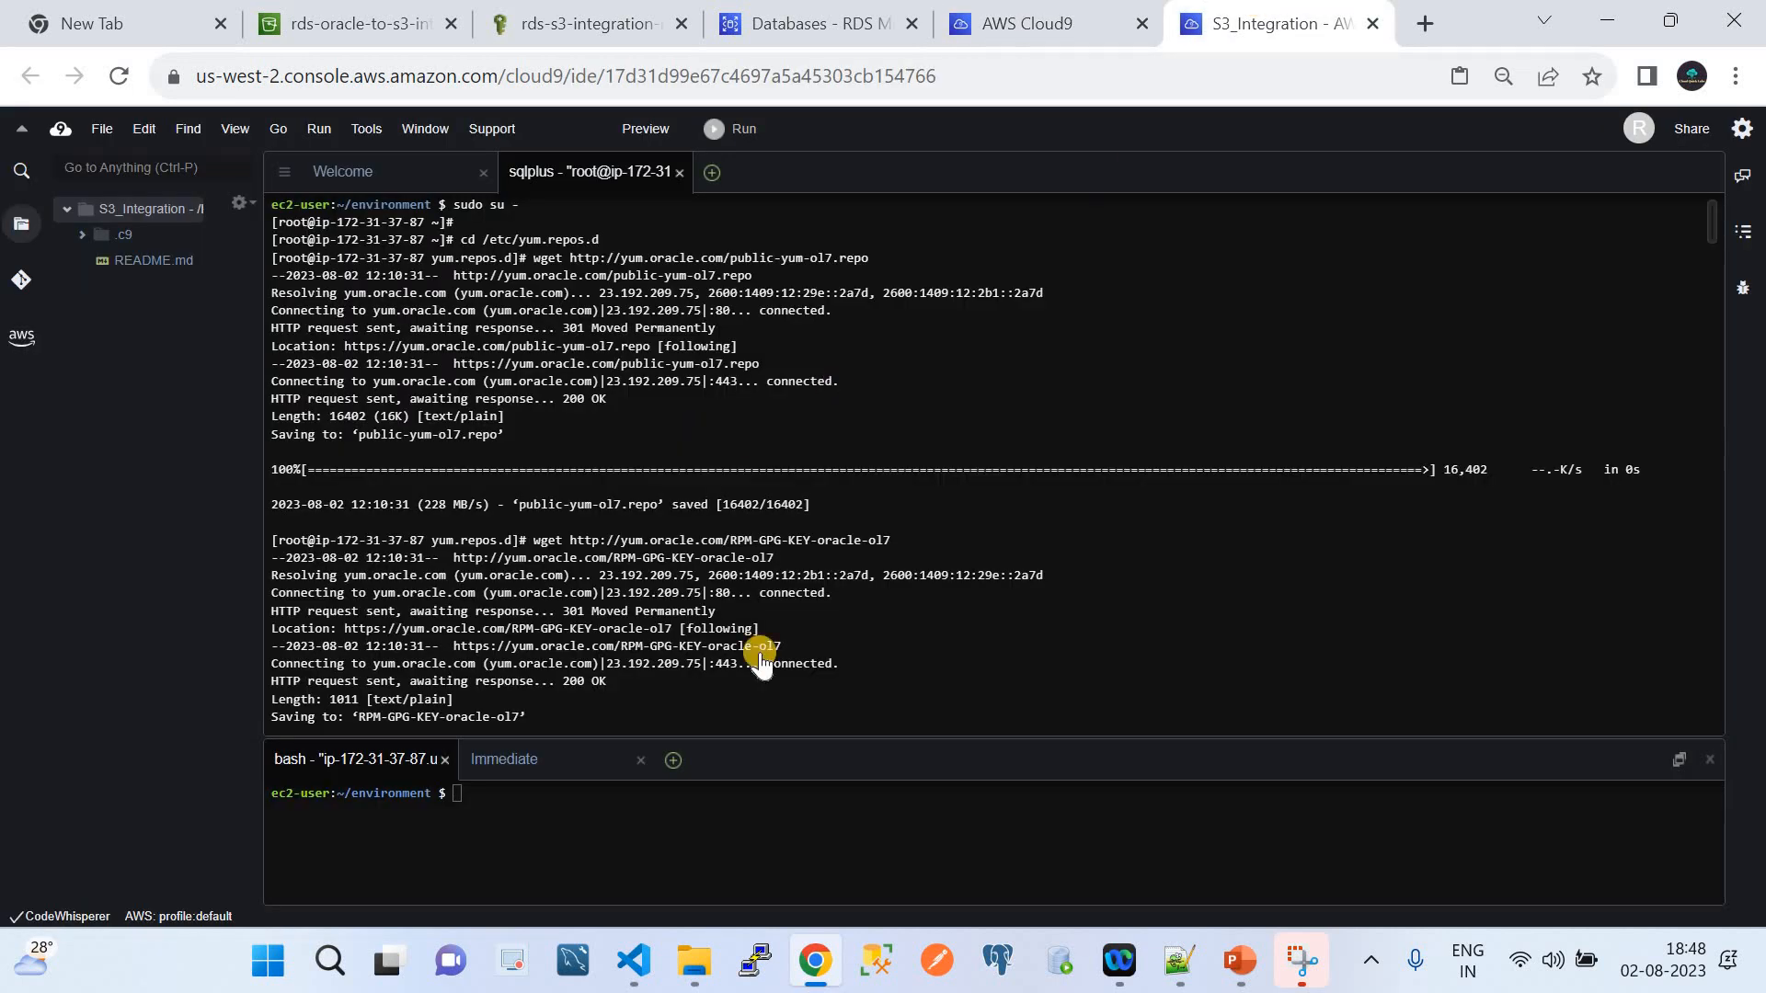
{"action": "mouse_move", "coordinate": [635, 961]}
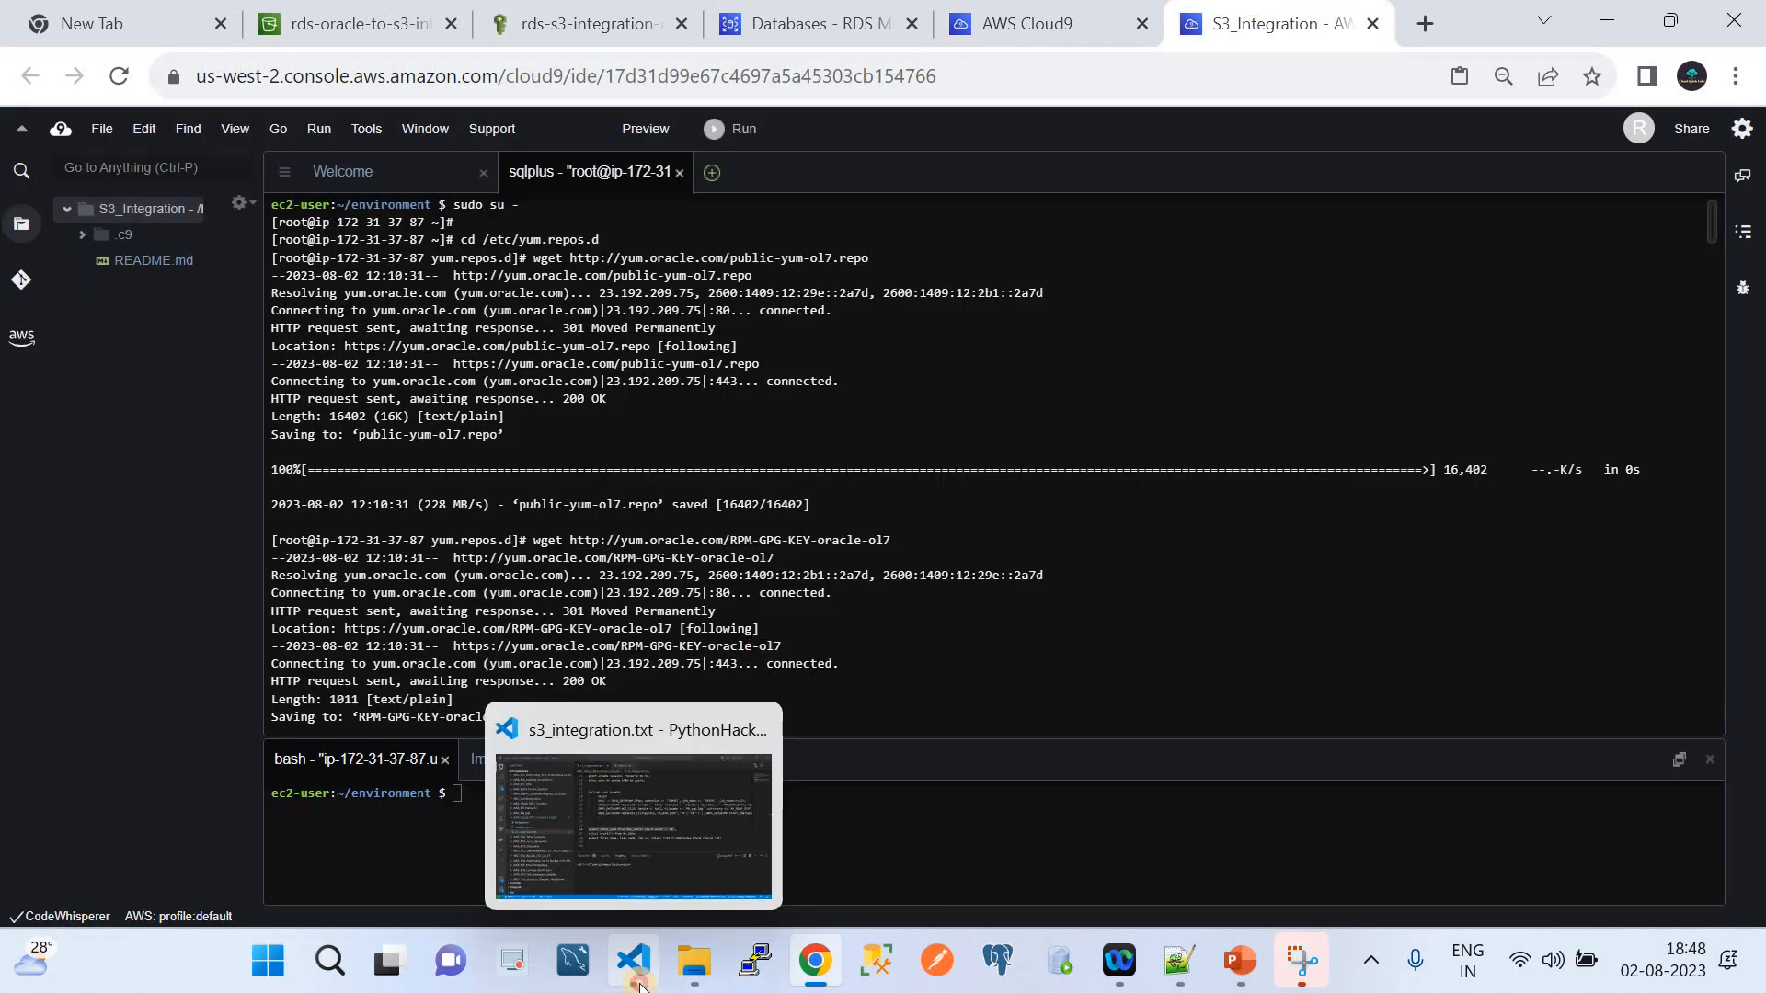
{"action": "left_click", "coordinate": [661, 763]}
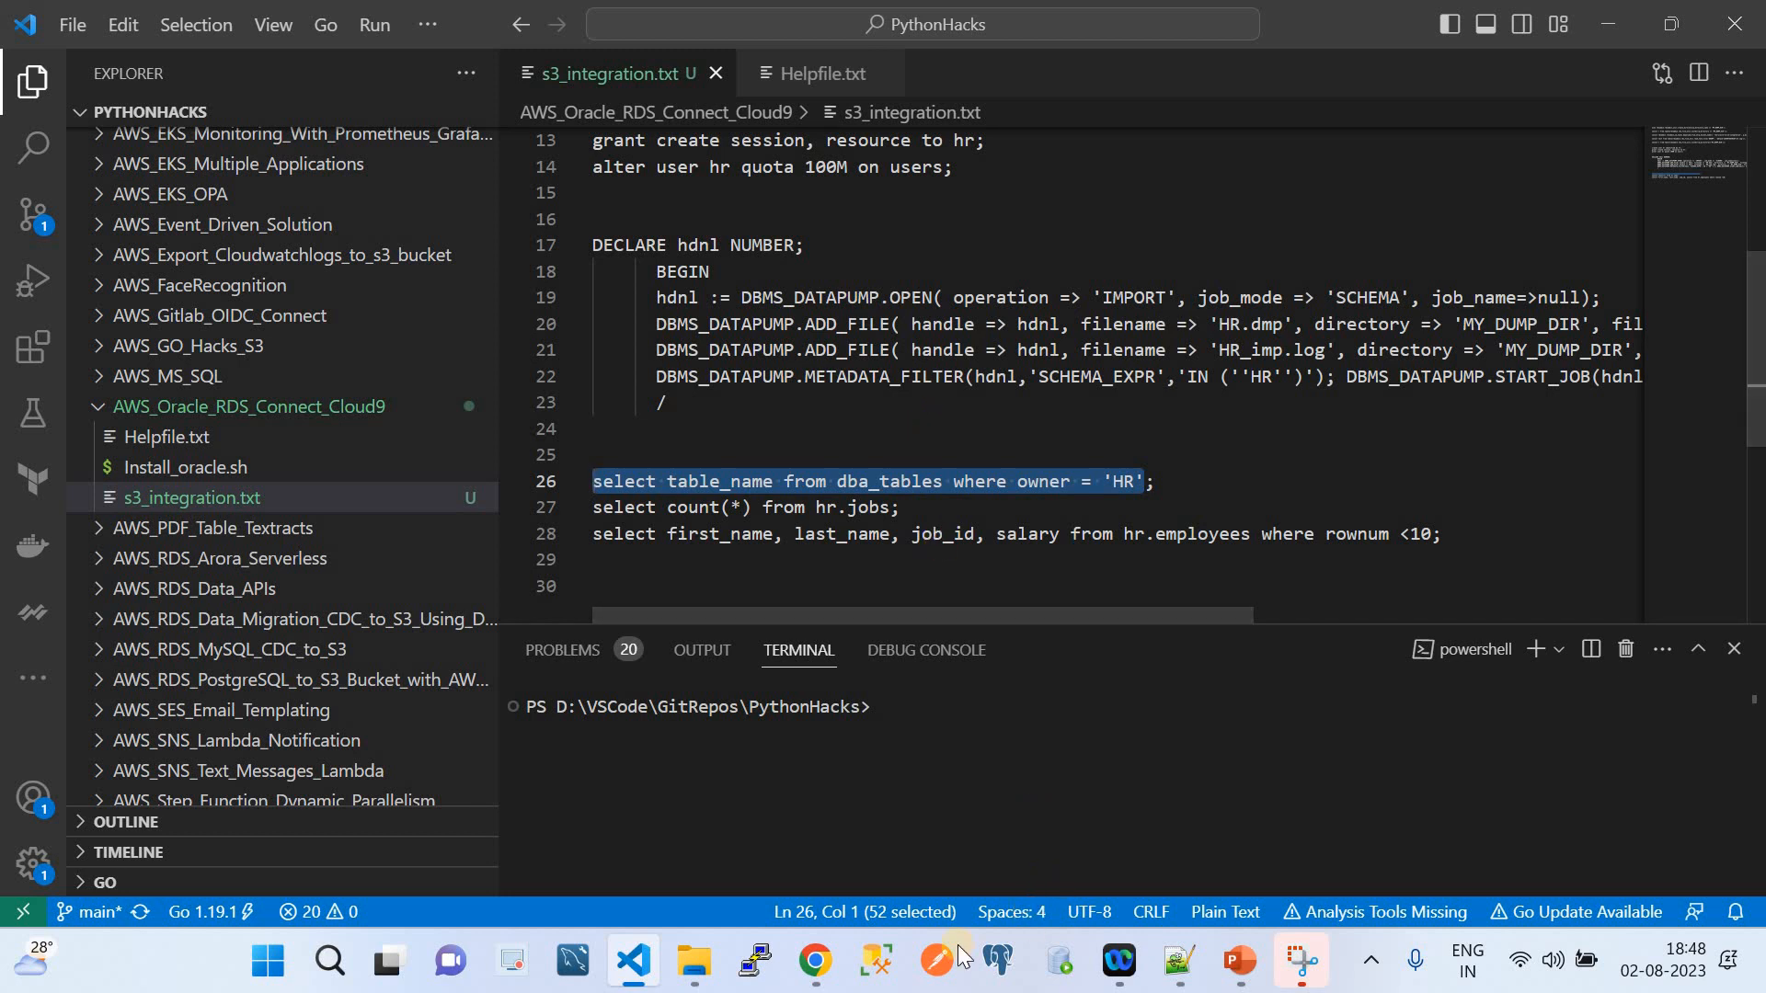
{"action": "mouse_move", "coordinate": [815, 961]}
{"action": "left_click", "coordinate": [781, 837]}
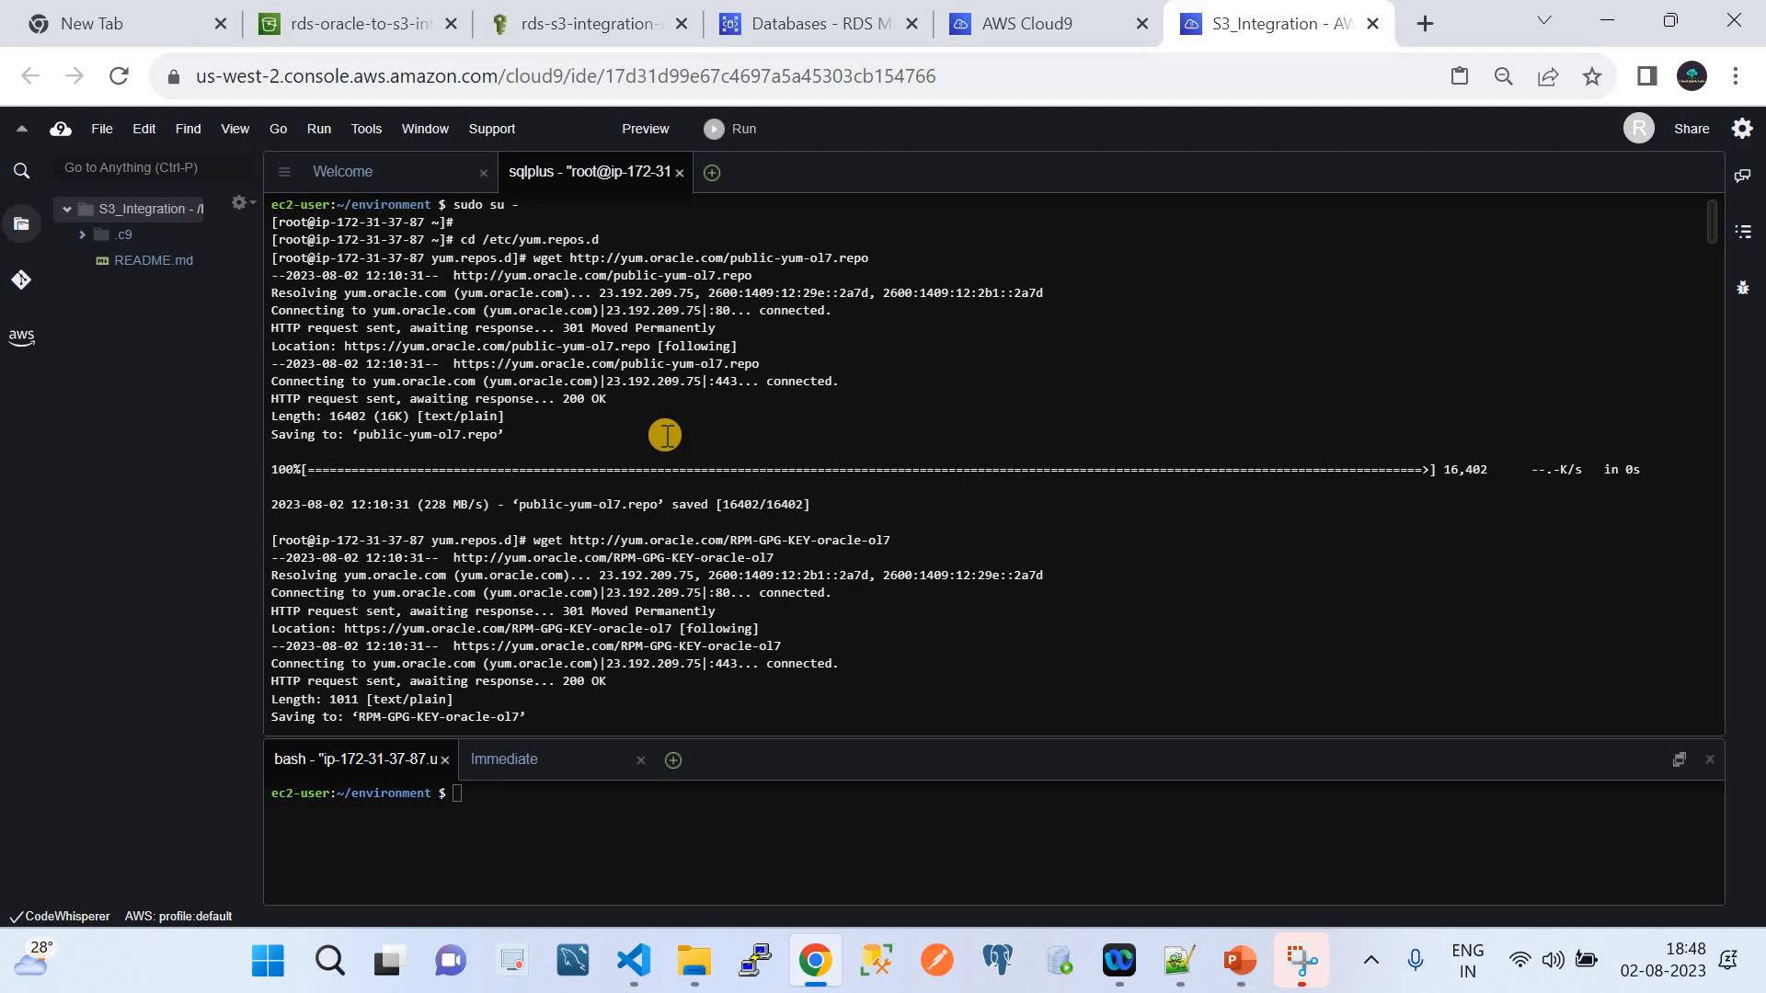
{"action": "mouse_move", "coordinate": [633, 970]}
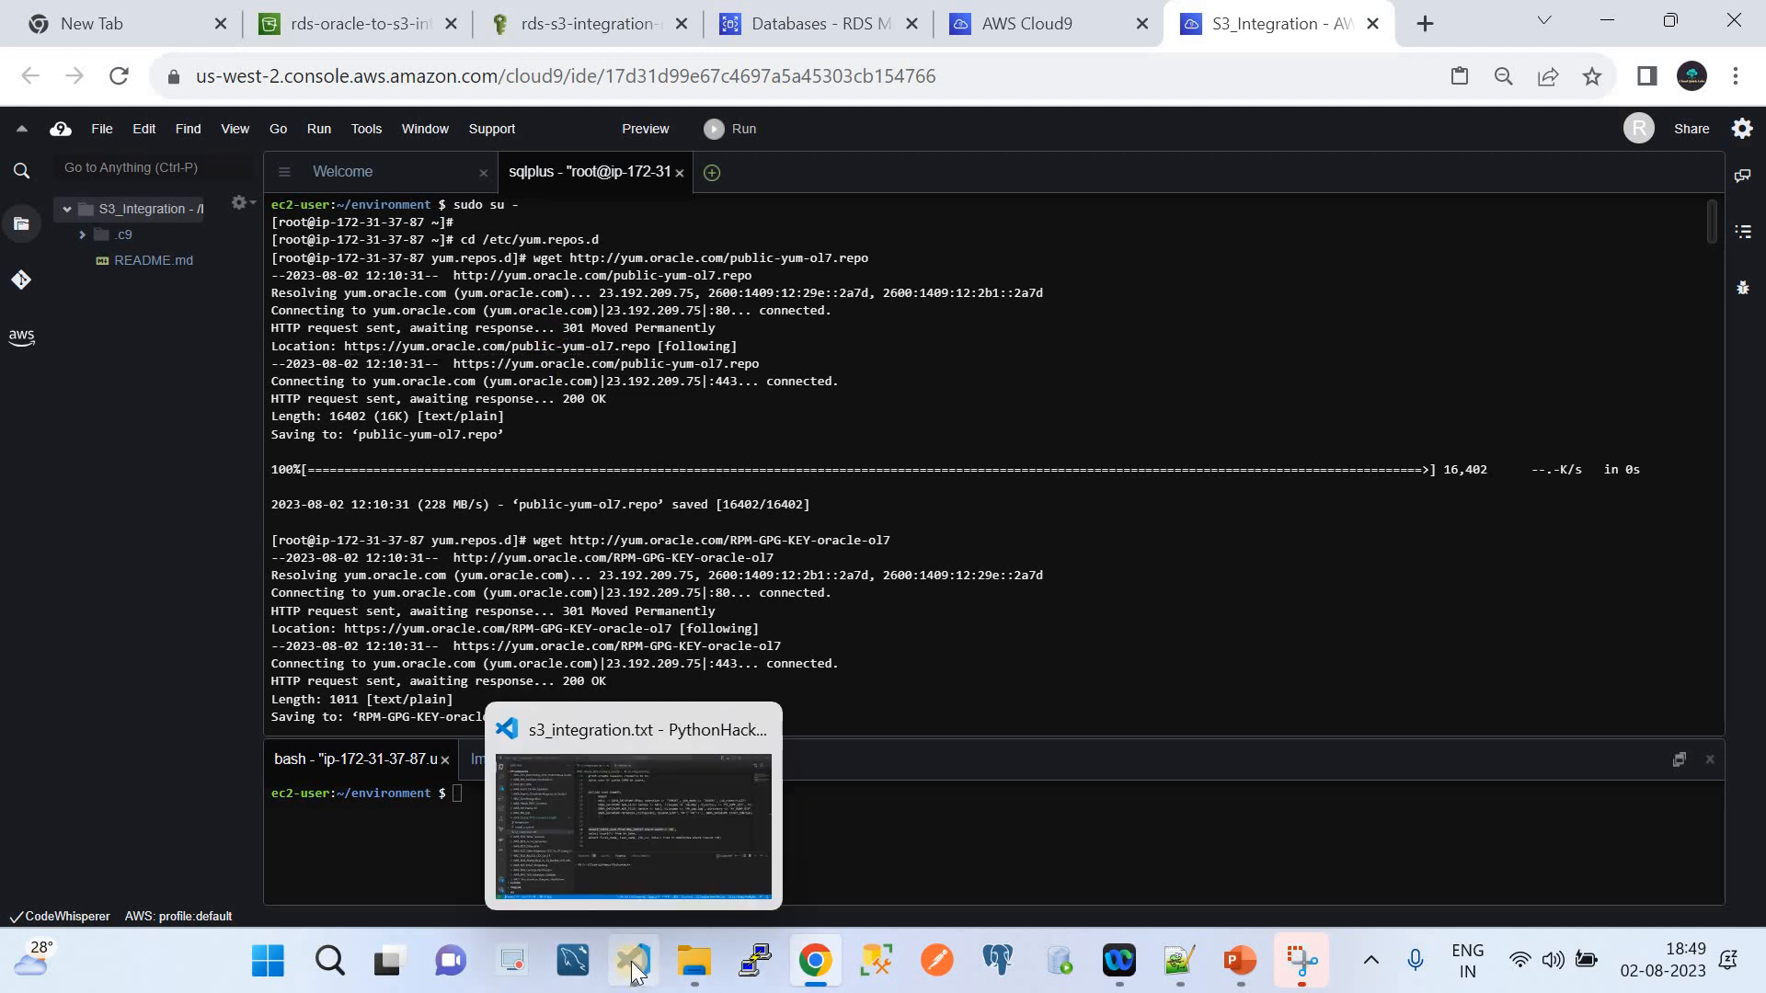
Review Install_oracle.sh's oracle-instantclient18.3 install commands against the Cloud9 terminal and select the whole script
{"action": "left_click", "coordinate": [646, 830]}
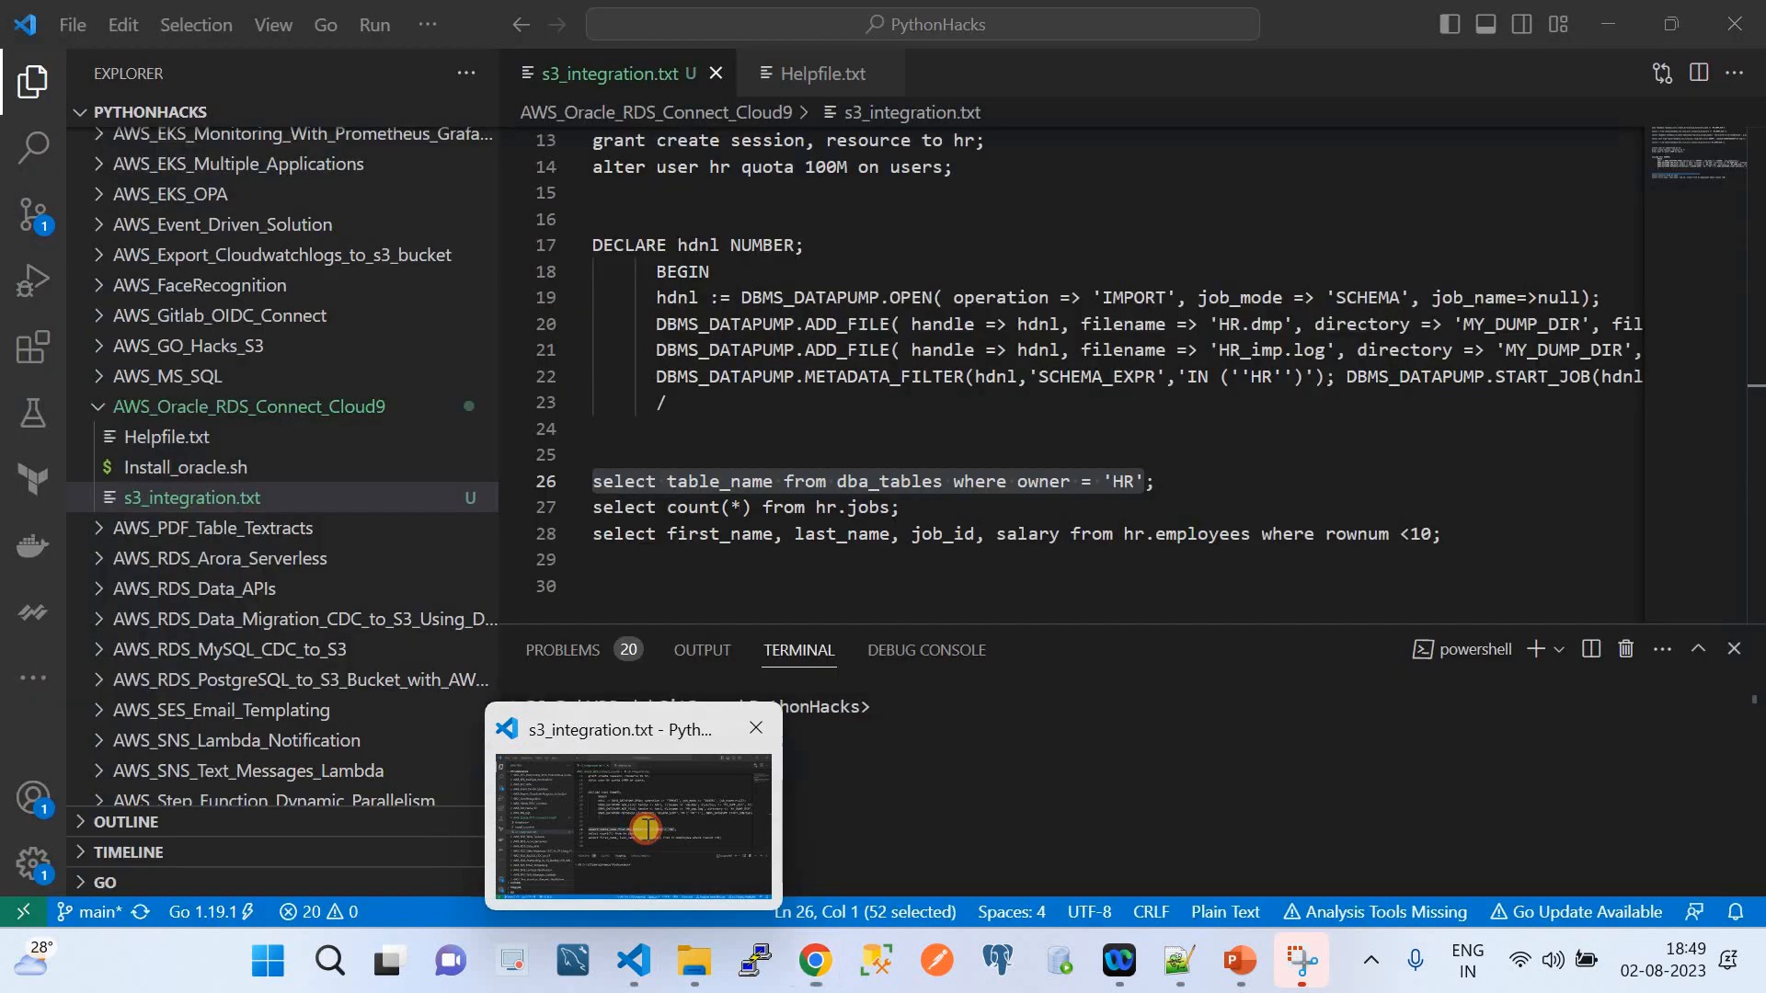
{"action": "left_click", "coordinate": [233, 467]}
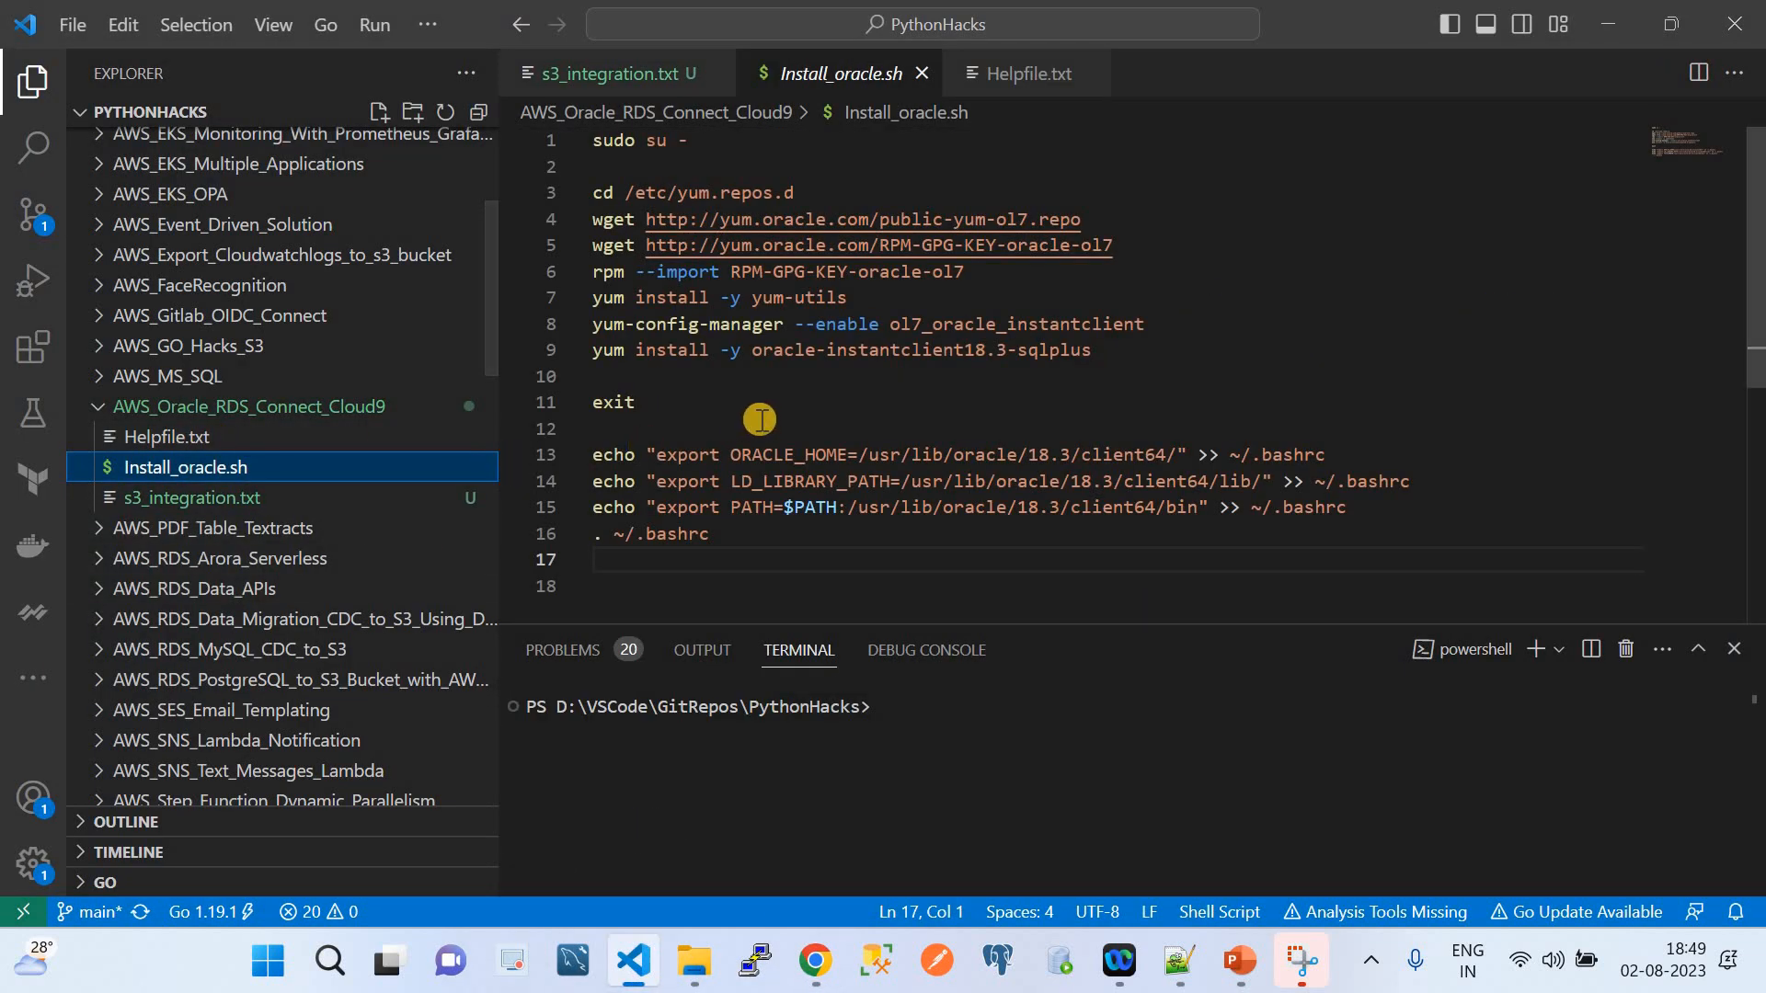
{"action": "left_click_drag", "start_coordinate": [604, 147], "coordinate": [726, 539]}
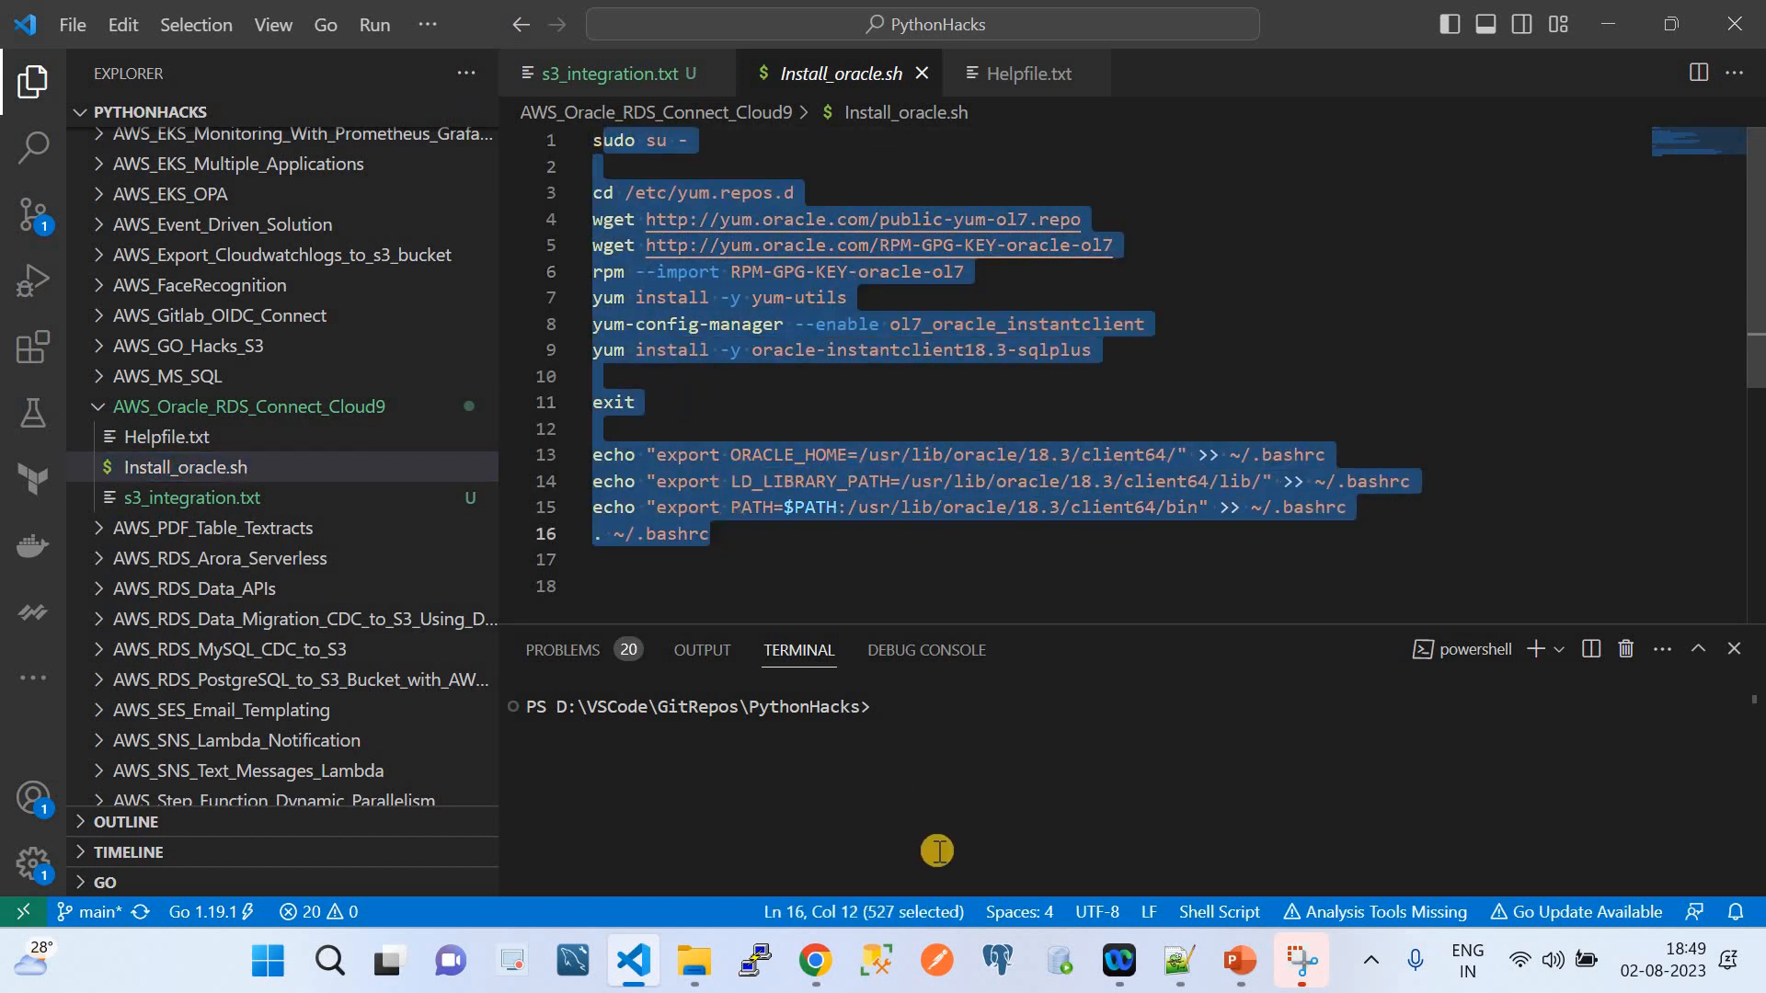
{"action": "left_click", "coordinate": [815, 961]}
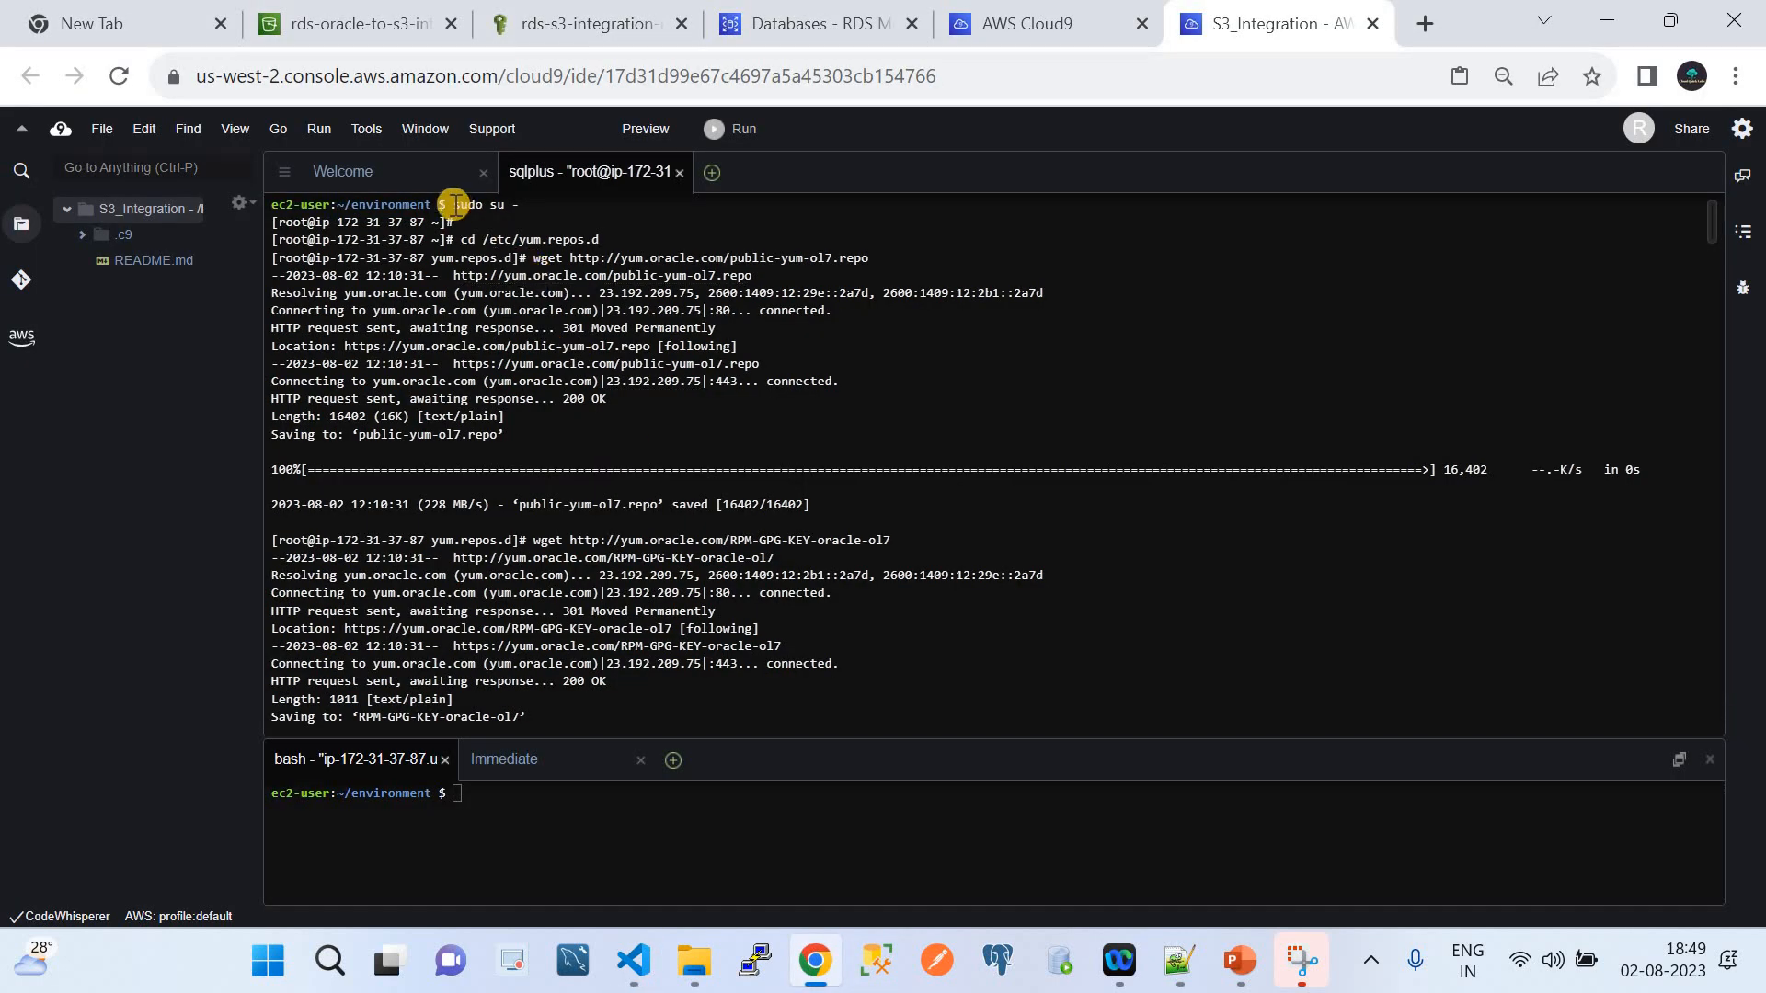
{"action": "left_click_drag", "start_coordinate": [454, 204], "coordinate": [548, 206]}
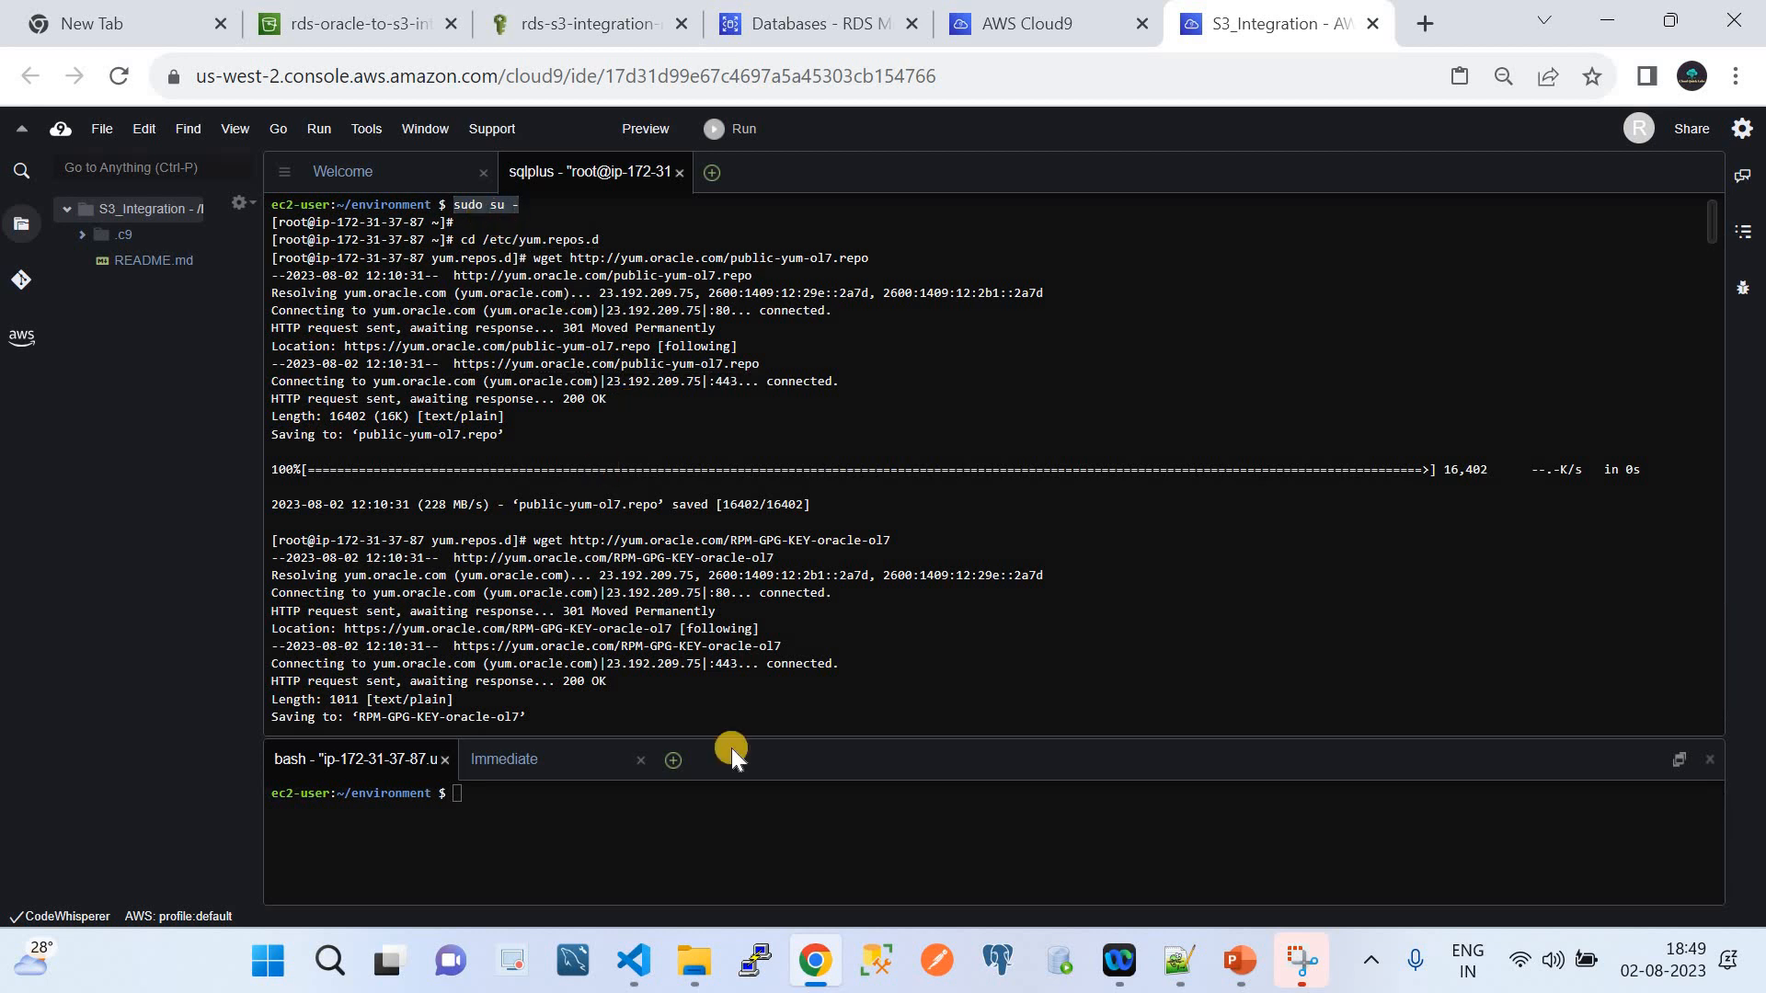
{"action": "left_click", "coordinate": [634, 961]}
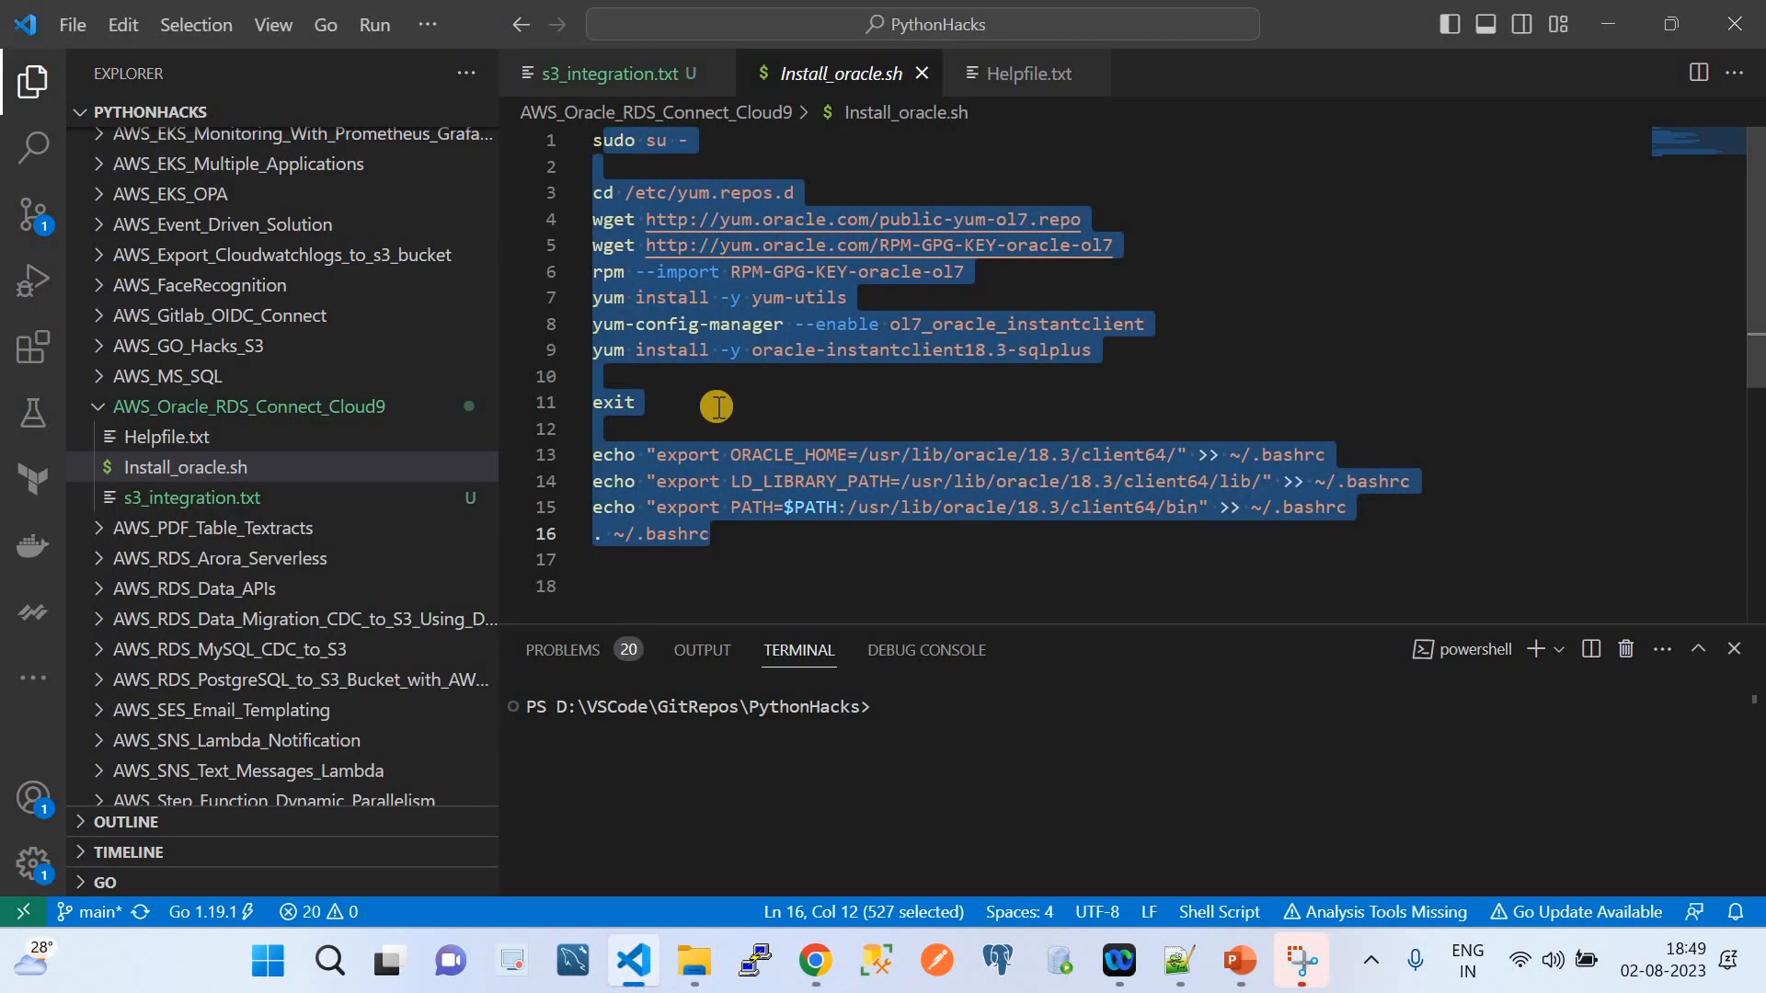
{"action": "left_click", "coordinate": [753, 529]}
{"action": "key", "text": "ctrl+a"}
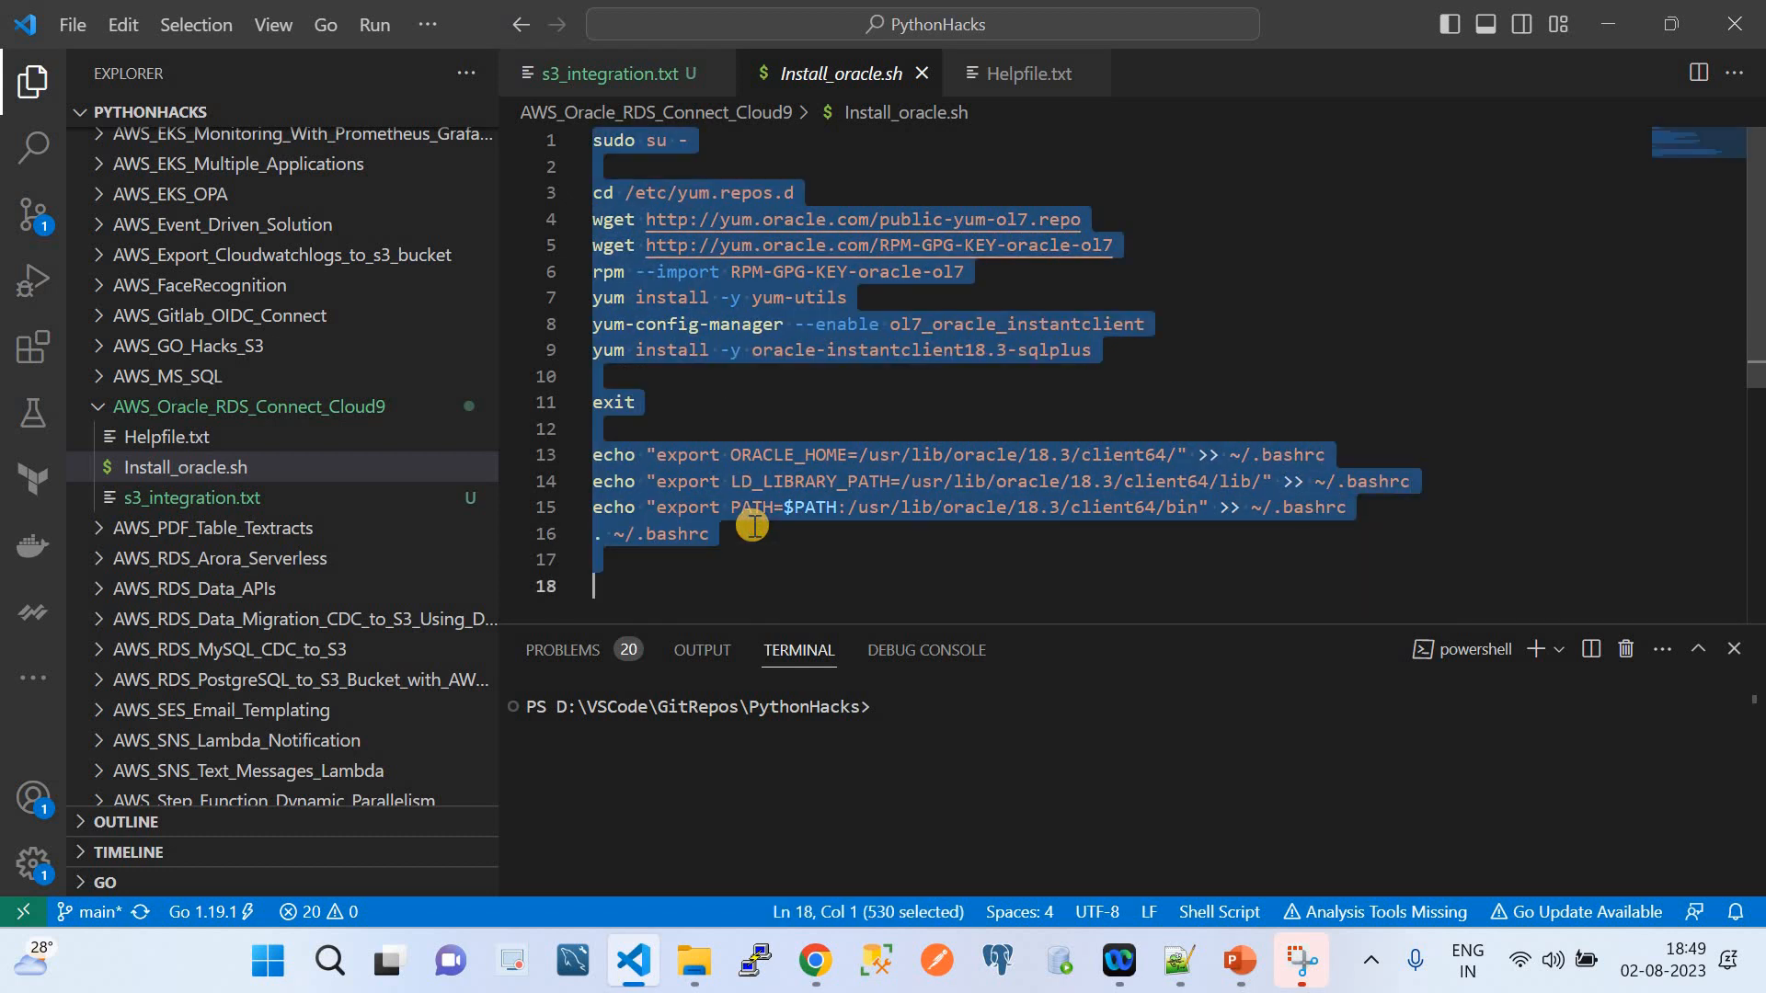
In the Cloud9 terminal, locate and highlight the ~/.bashrc reload command
{"action": "left_click", "coordinate": [814, 960]}
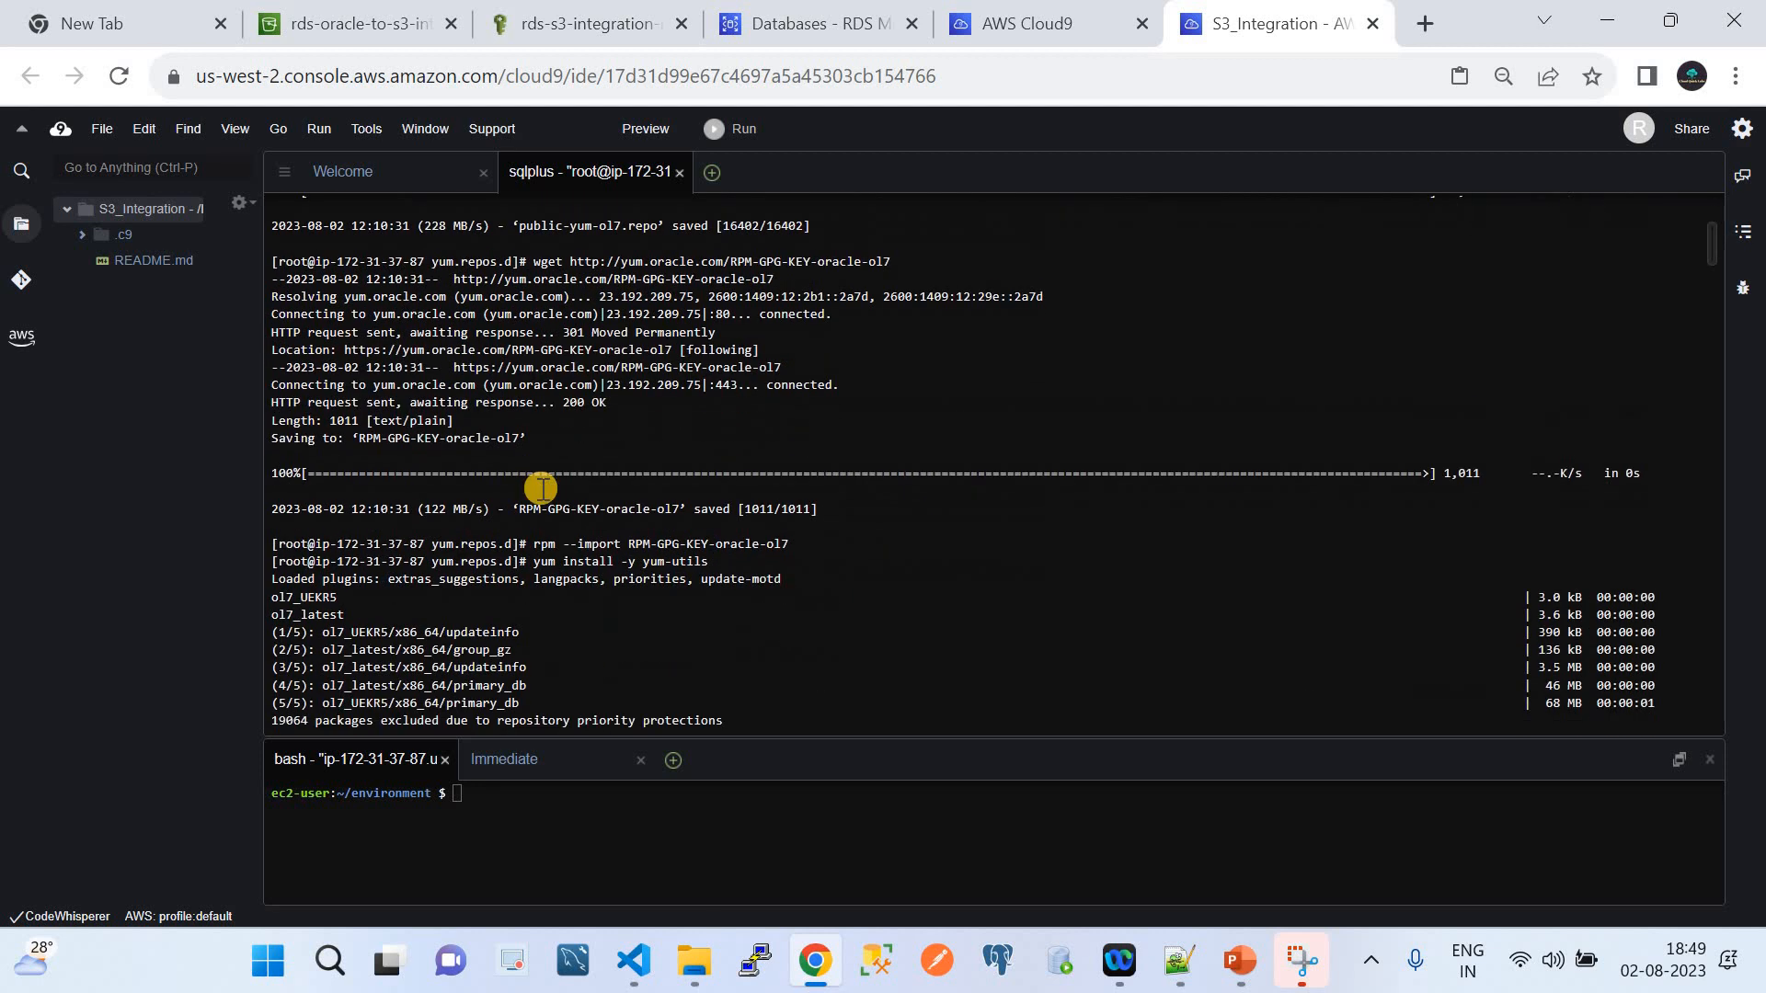
{"action": "scroll", "coordinate": [542, 489], "scroll_direction": "down", "scroll_amount": 15}
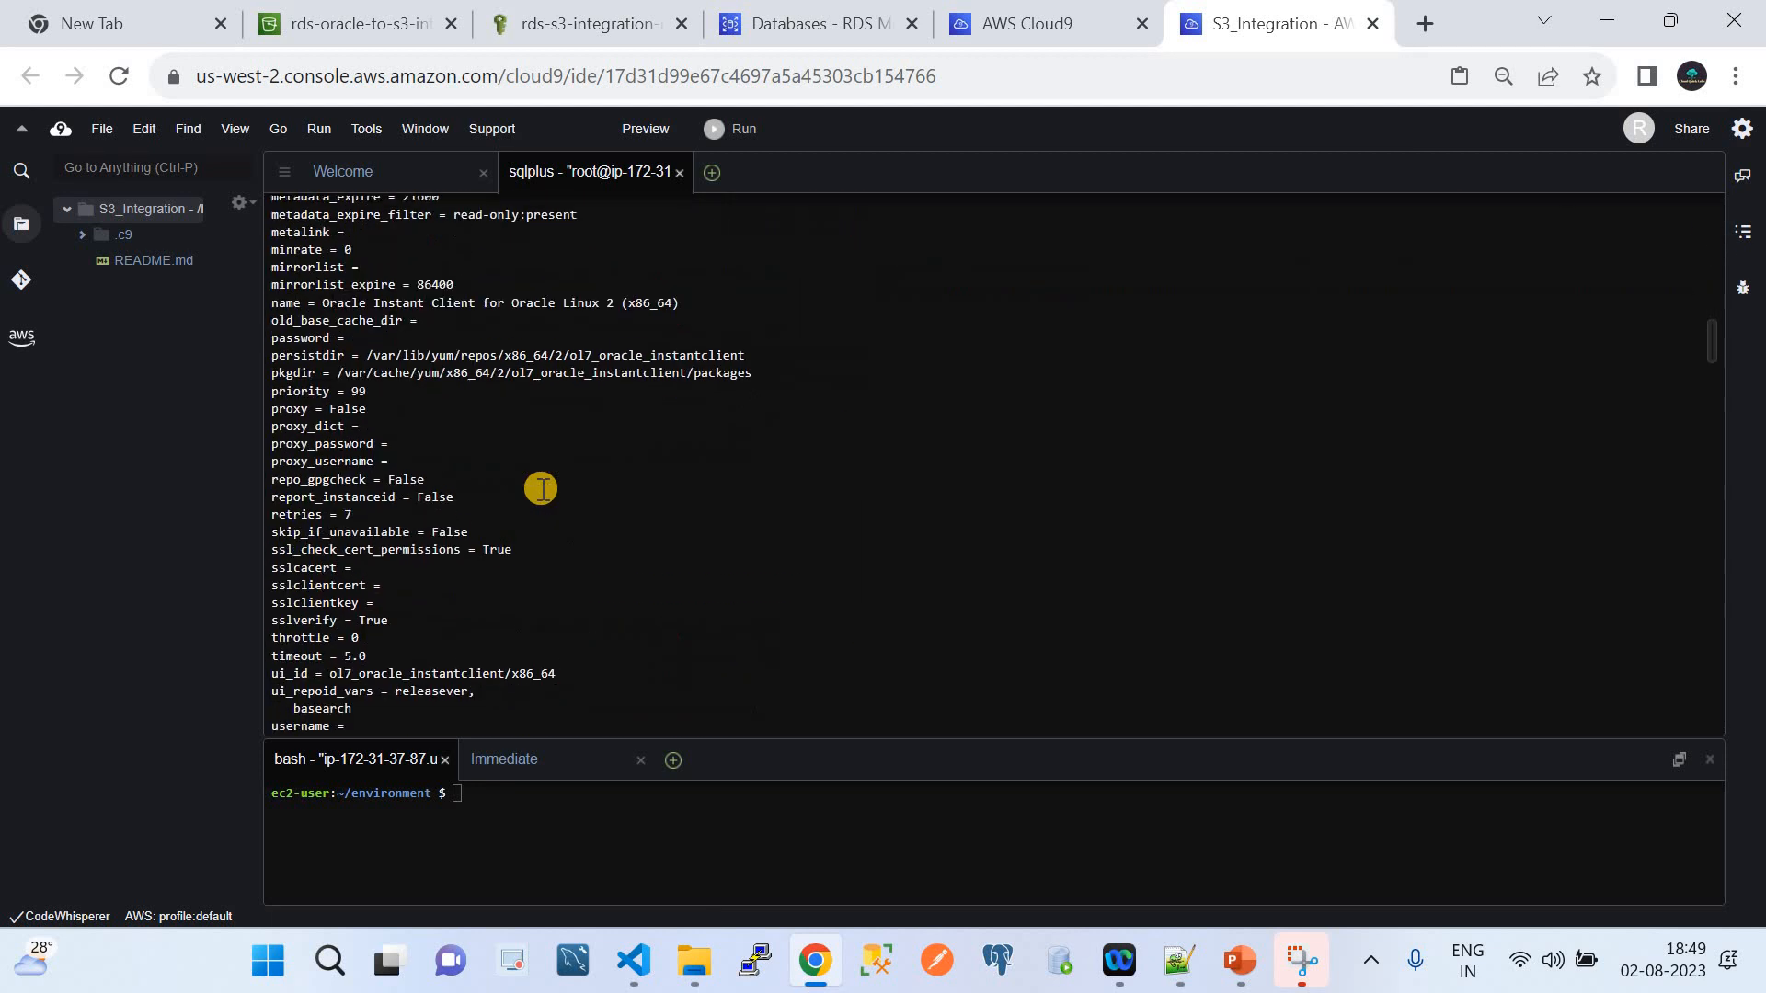
{"action": "scroll", "coordinate": [542, 488], "scroll_direction": "down", "scroll_amount": 5}
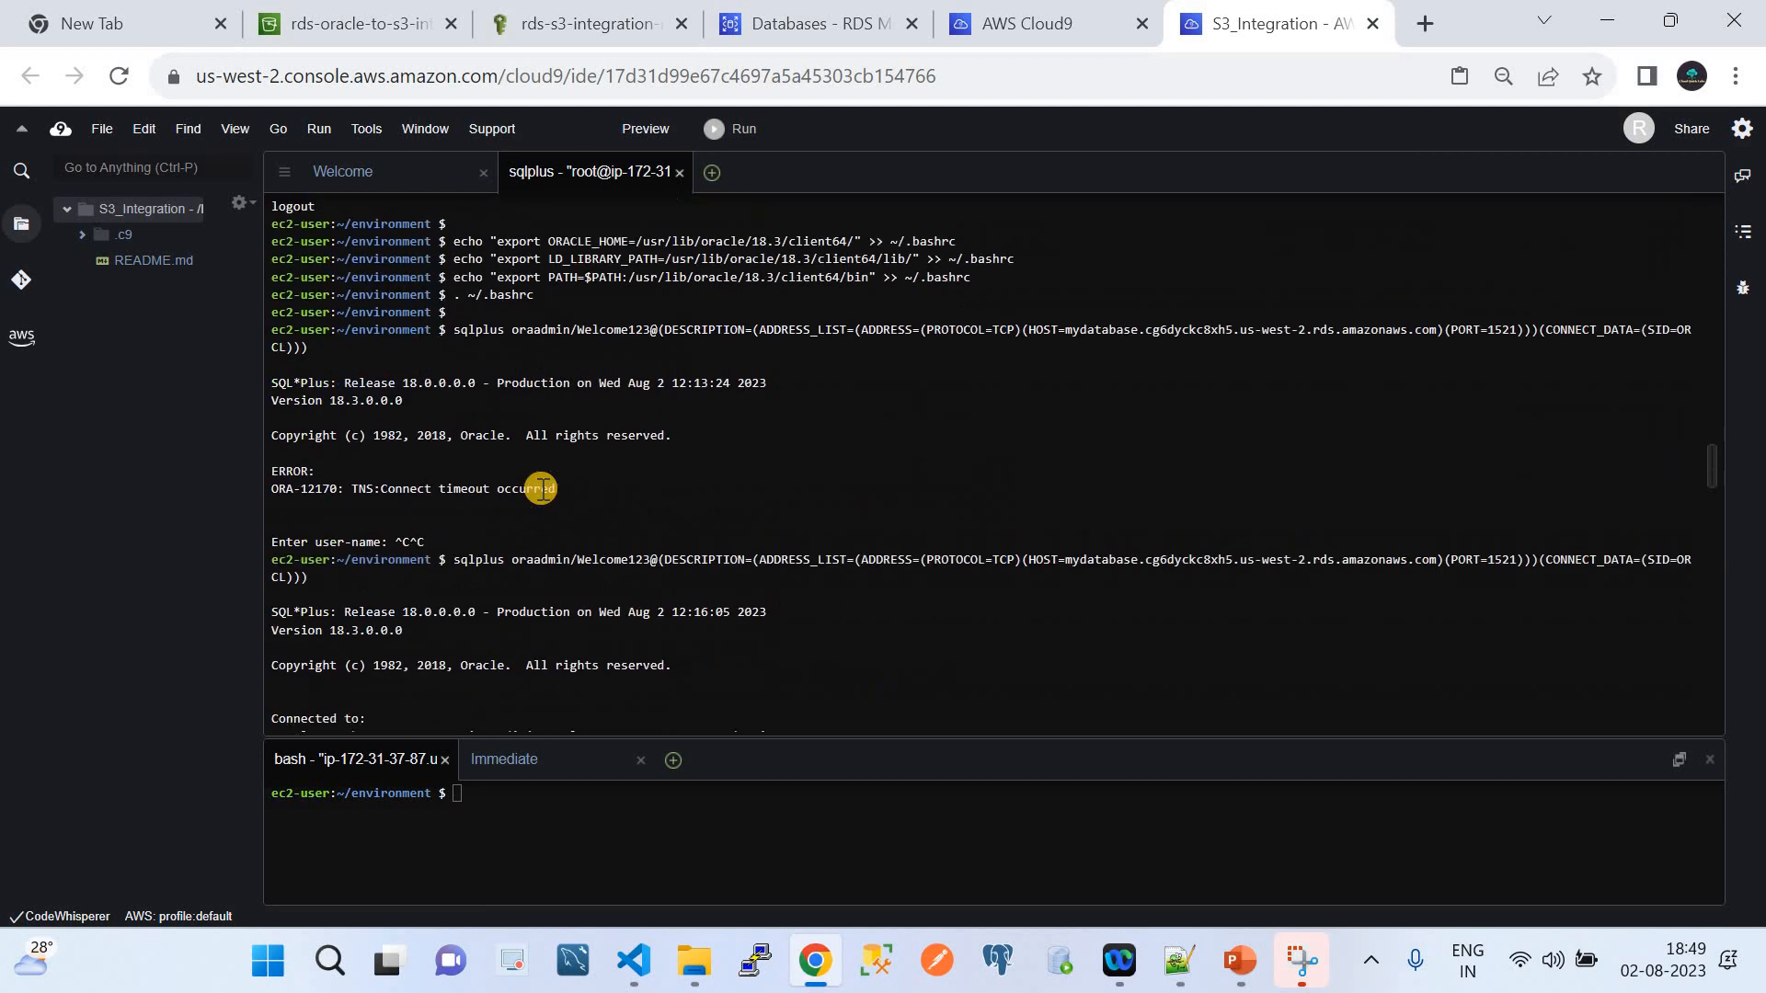
{"action": "double_click", "coordinate": [532, 292]}
{"action": "left_click_drag", "start_coordinate": [455, 286], "coordinate": [543, 304]}
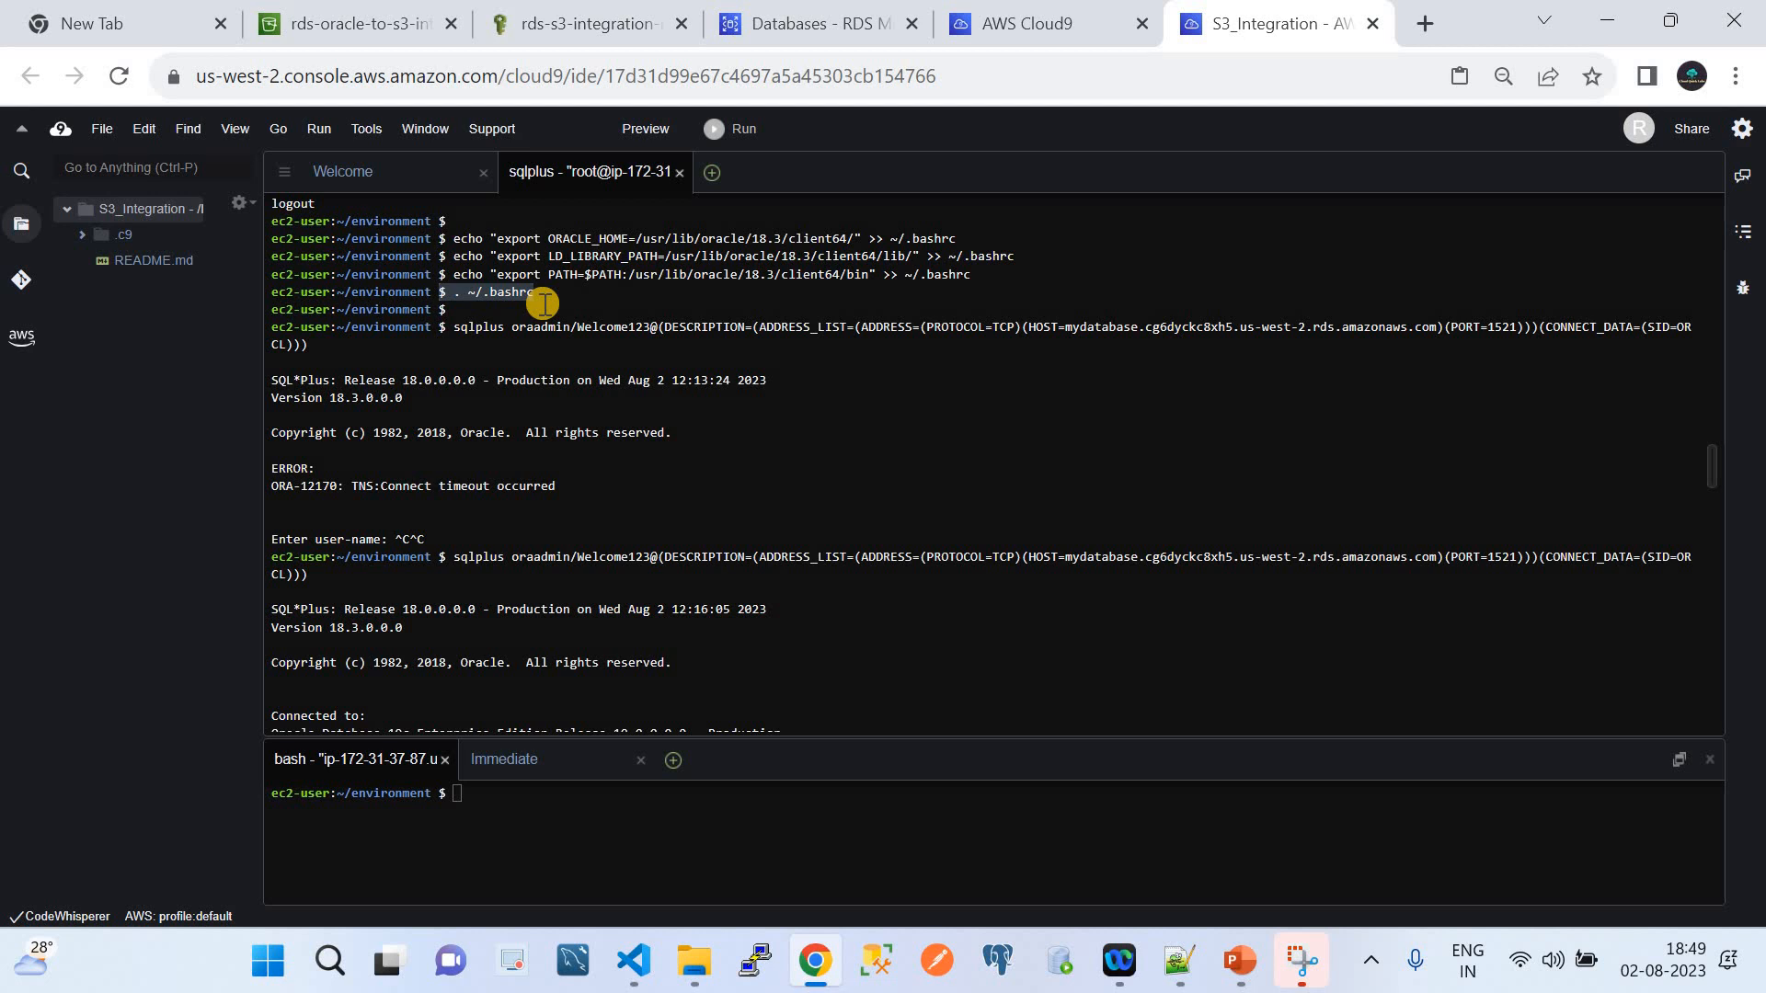
Scroll down to the sqlplus connection command and MY_DUMP_DIR creation output, and highlight the command
{"action": "scroll", "coordinate": [593, 460], "scroll_direction": "down", "scroll_amount": 3}
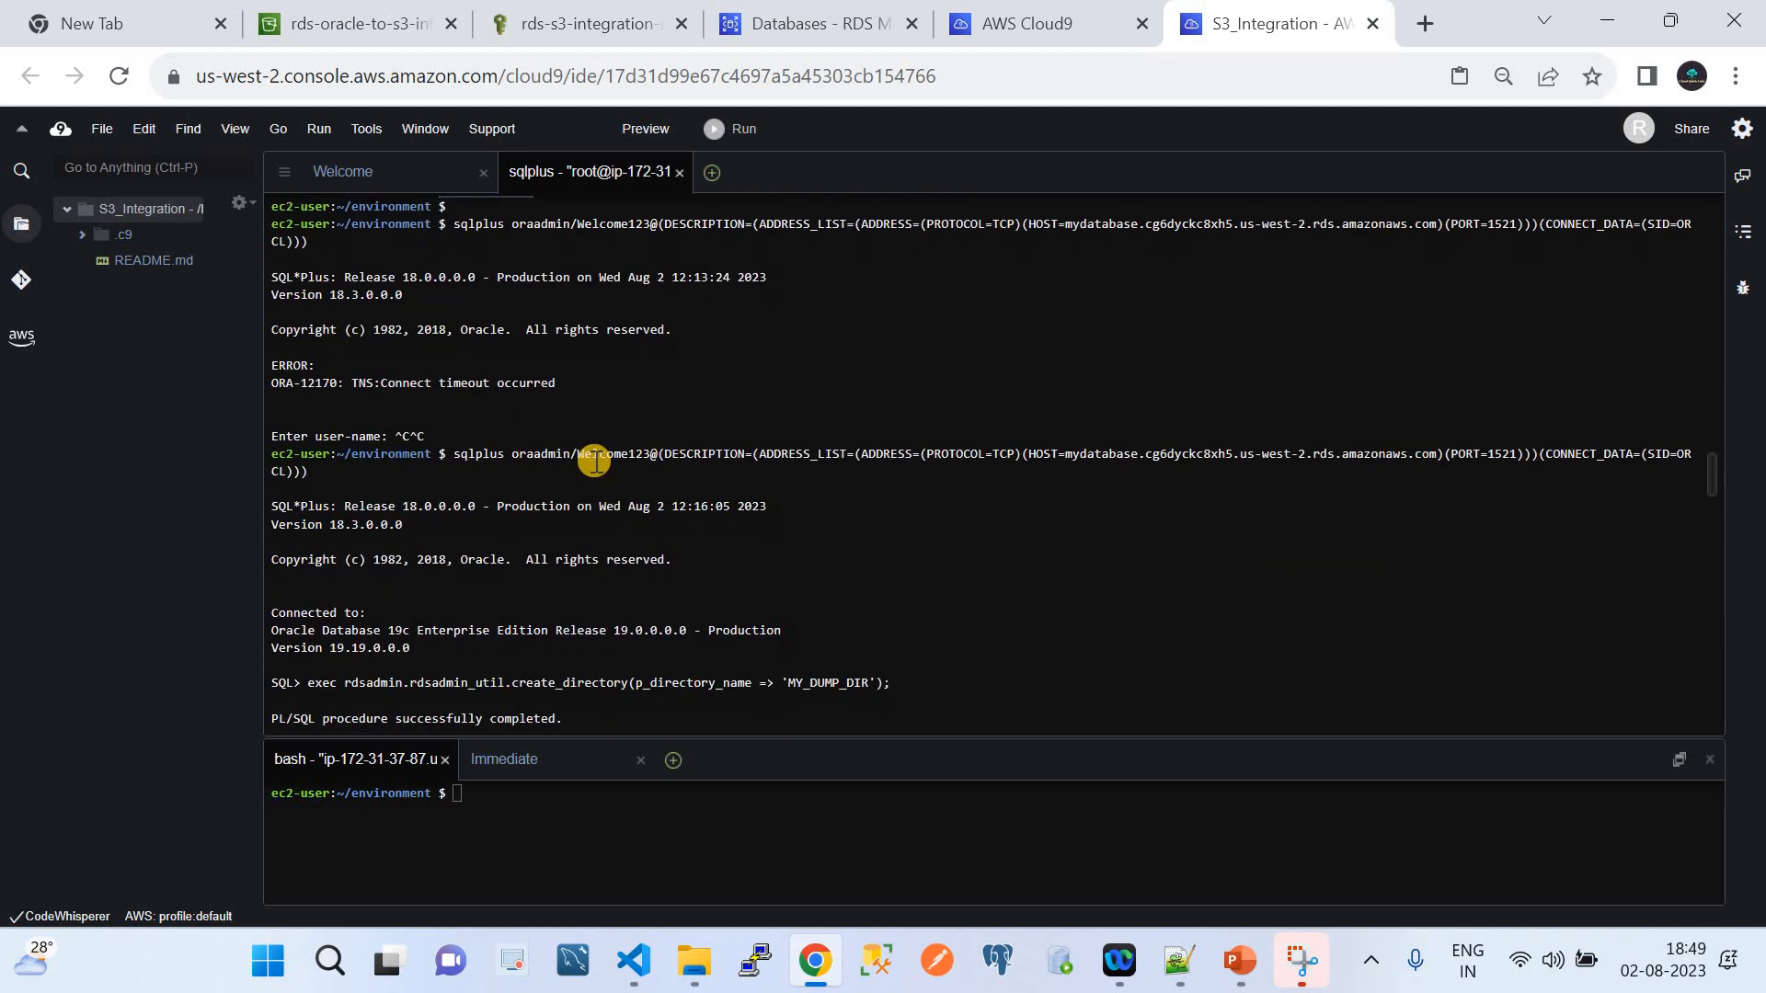
{"action": "scroll", "coordinate": [594, 460], "scroll_direction": "down", "scroll_amount": 4}
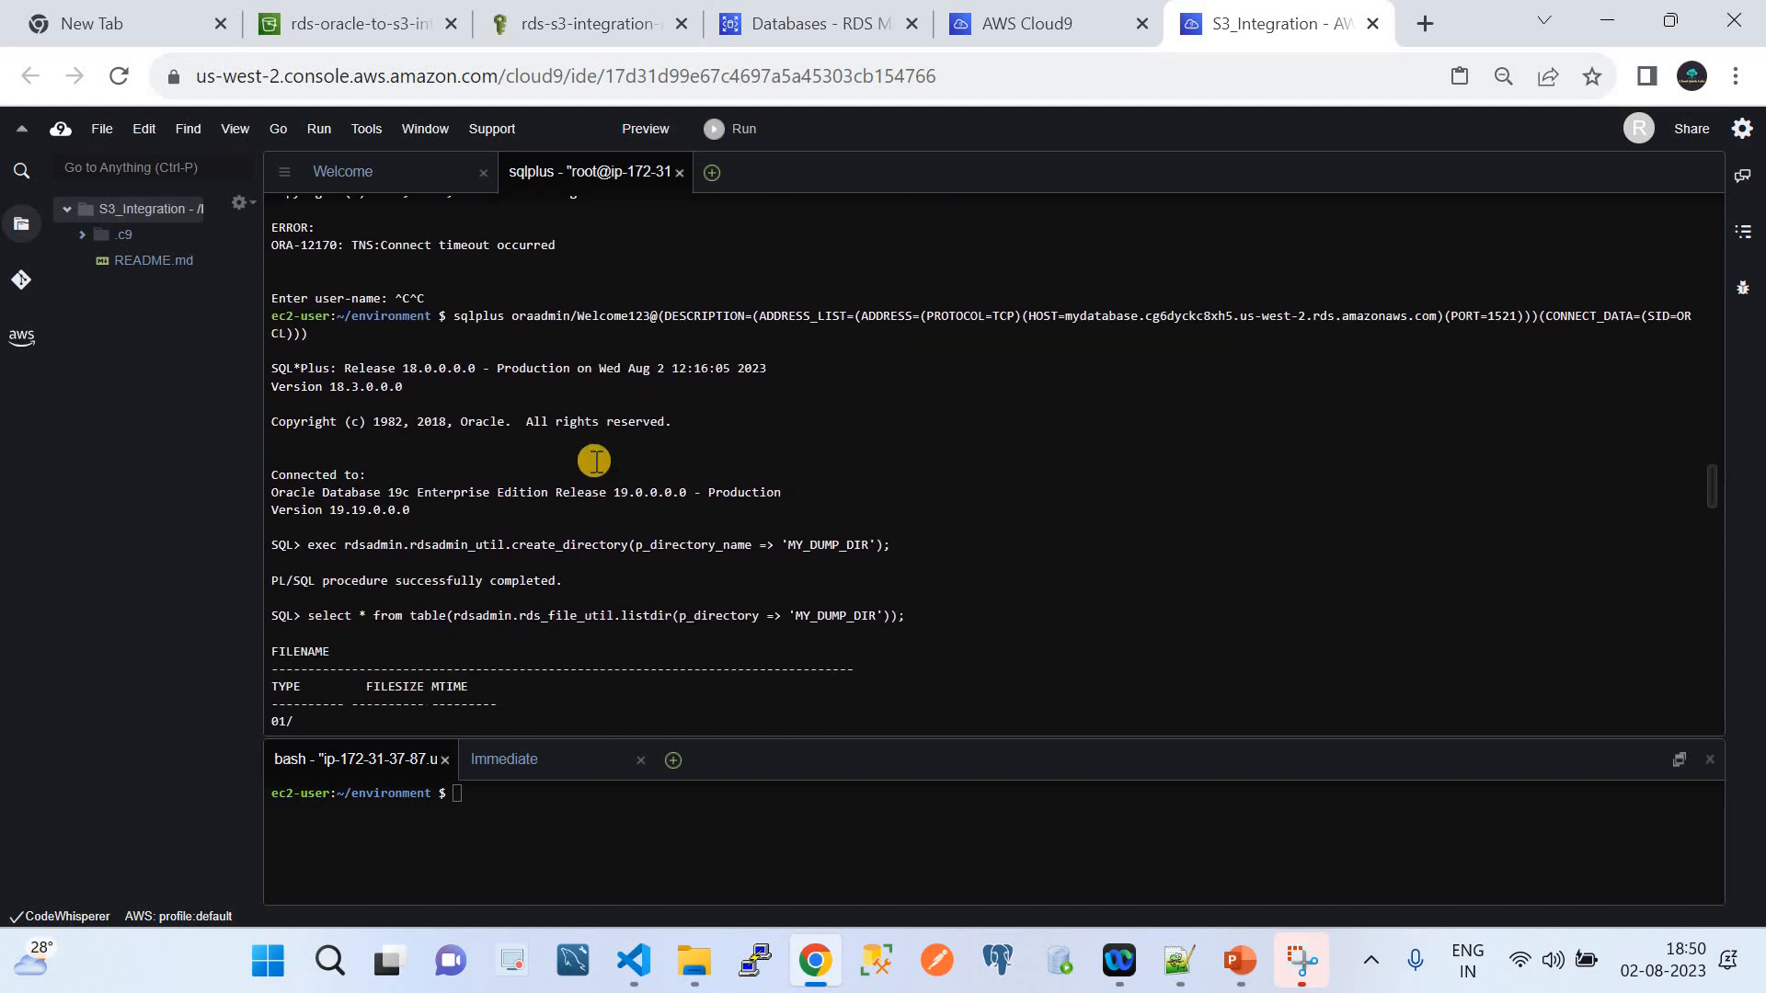
{"action": "left_click", "coordinate": [450, 314]}
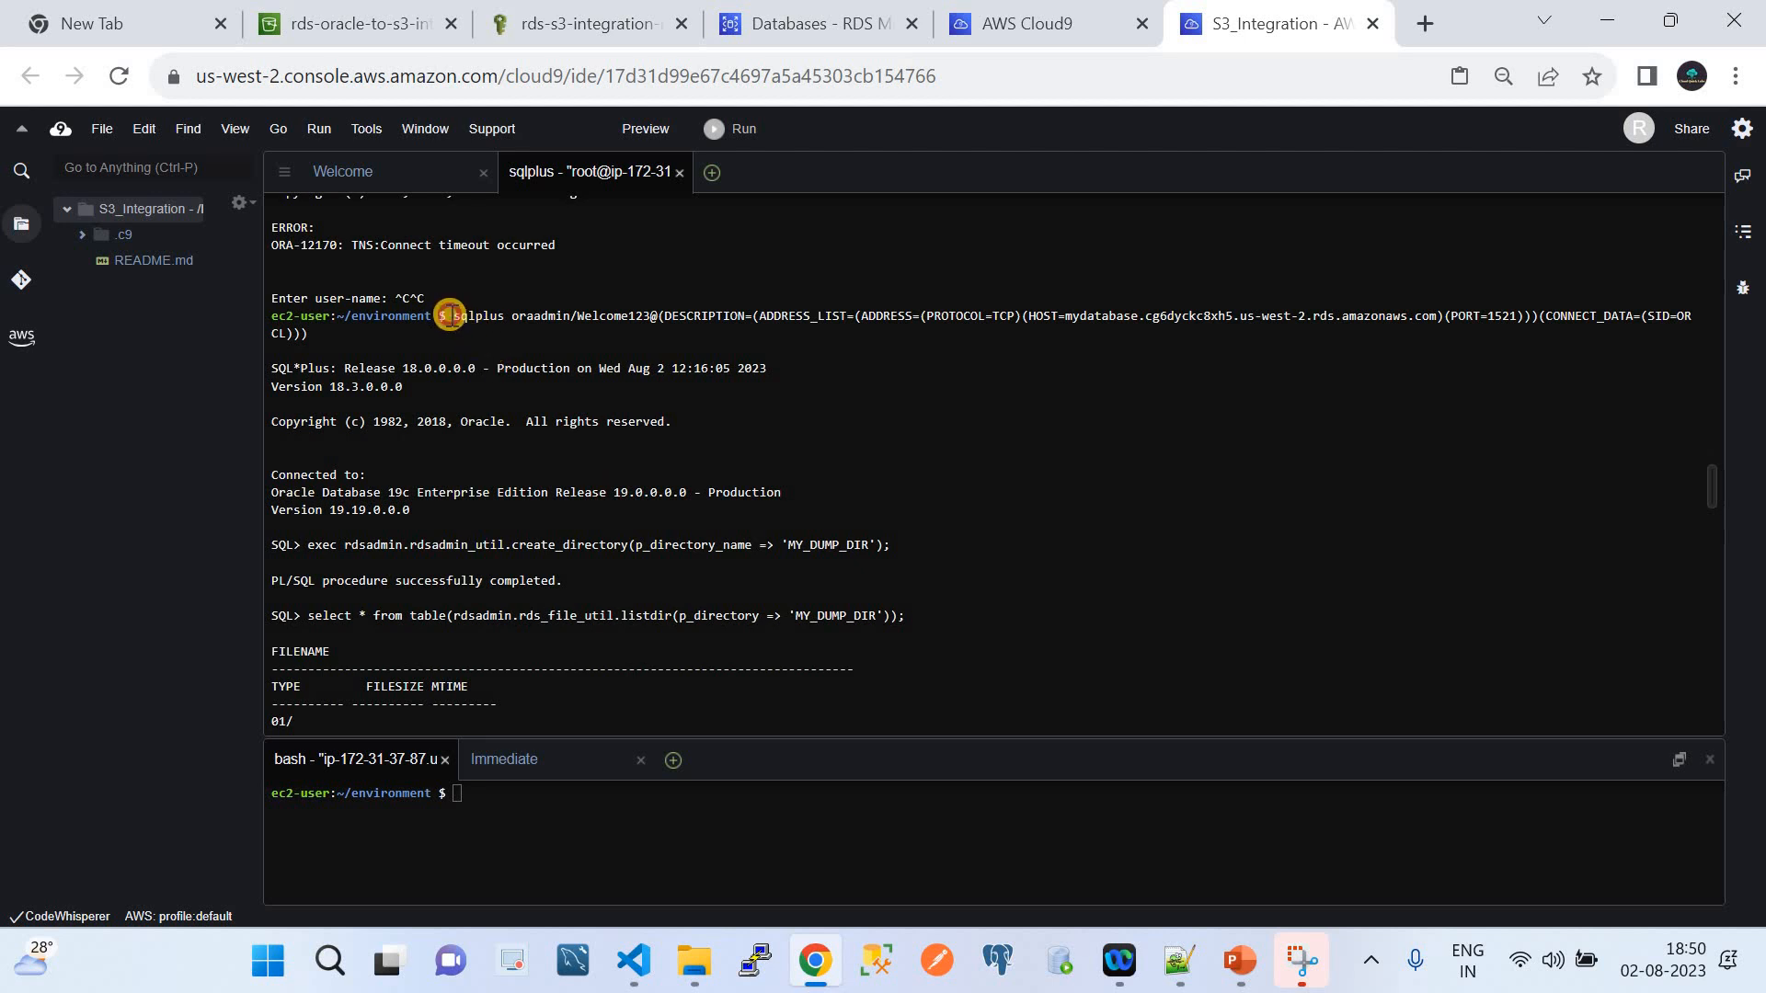
{"action": "left_click", "coordinate": [476, 343]}
{"action": "left_click_drag", "start_coordinate": [474, 342], "coordinate": [476, 345]}
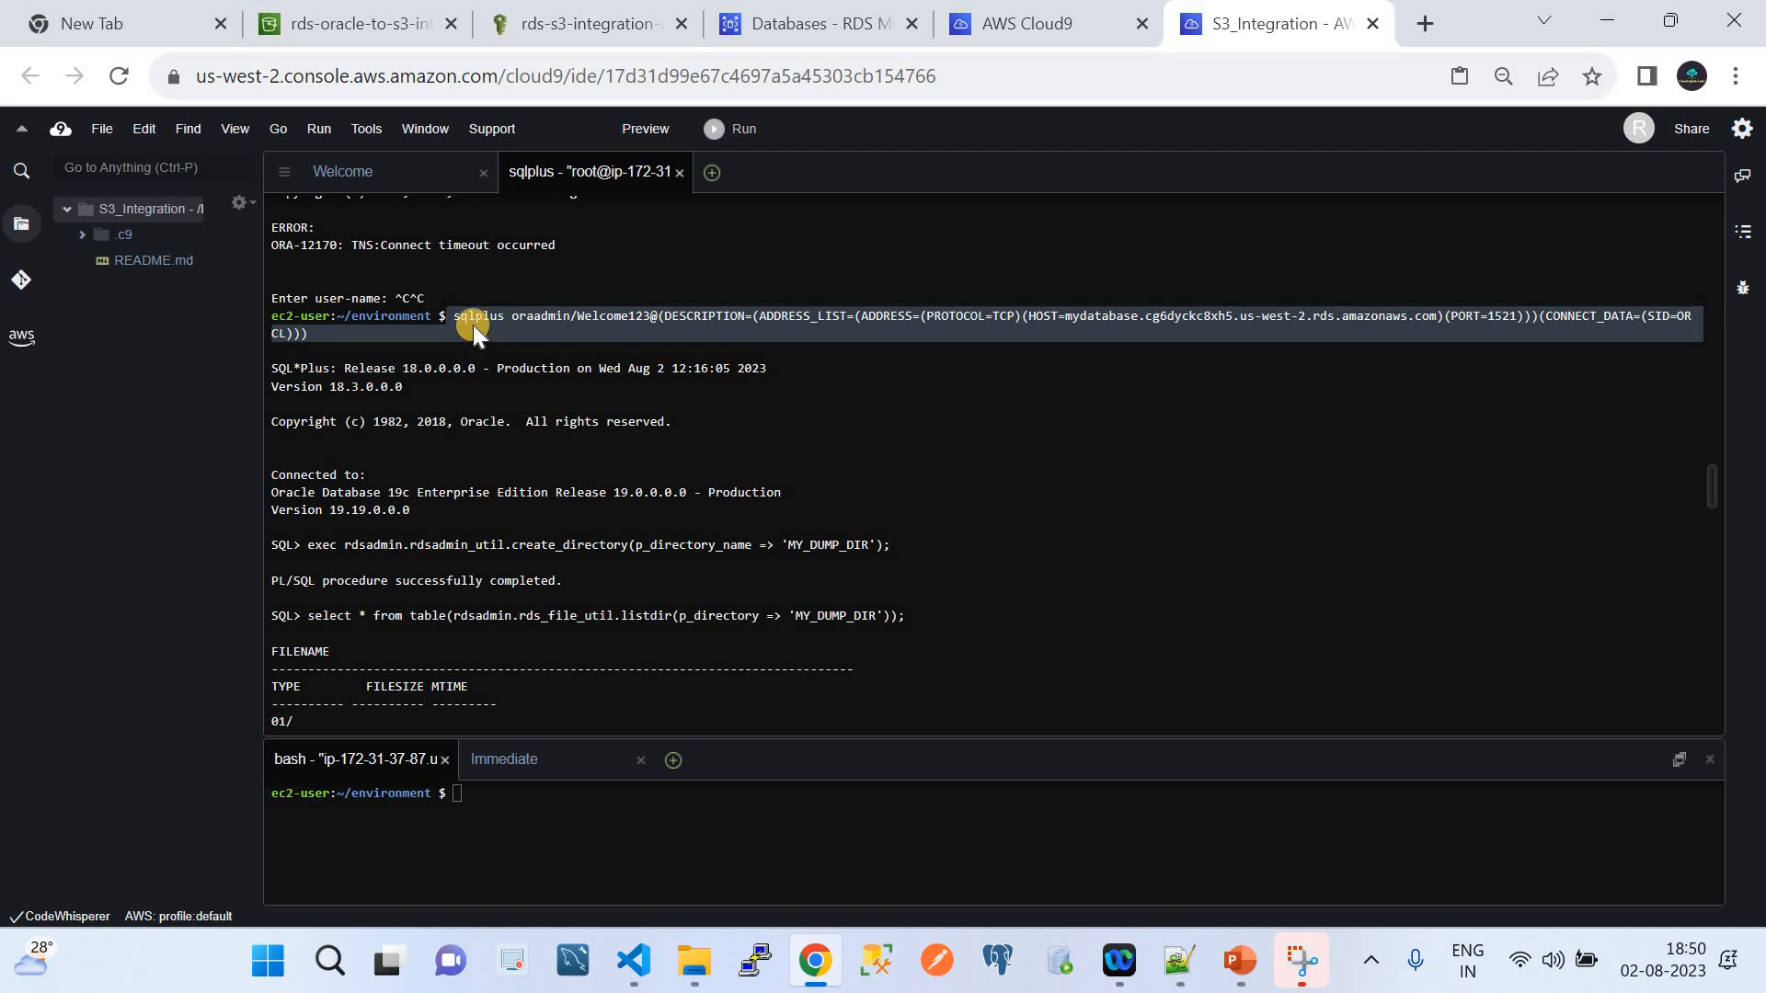
{"action": "left_click", "coordinate": [473, 323]}
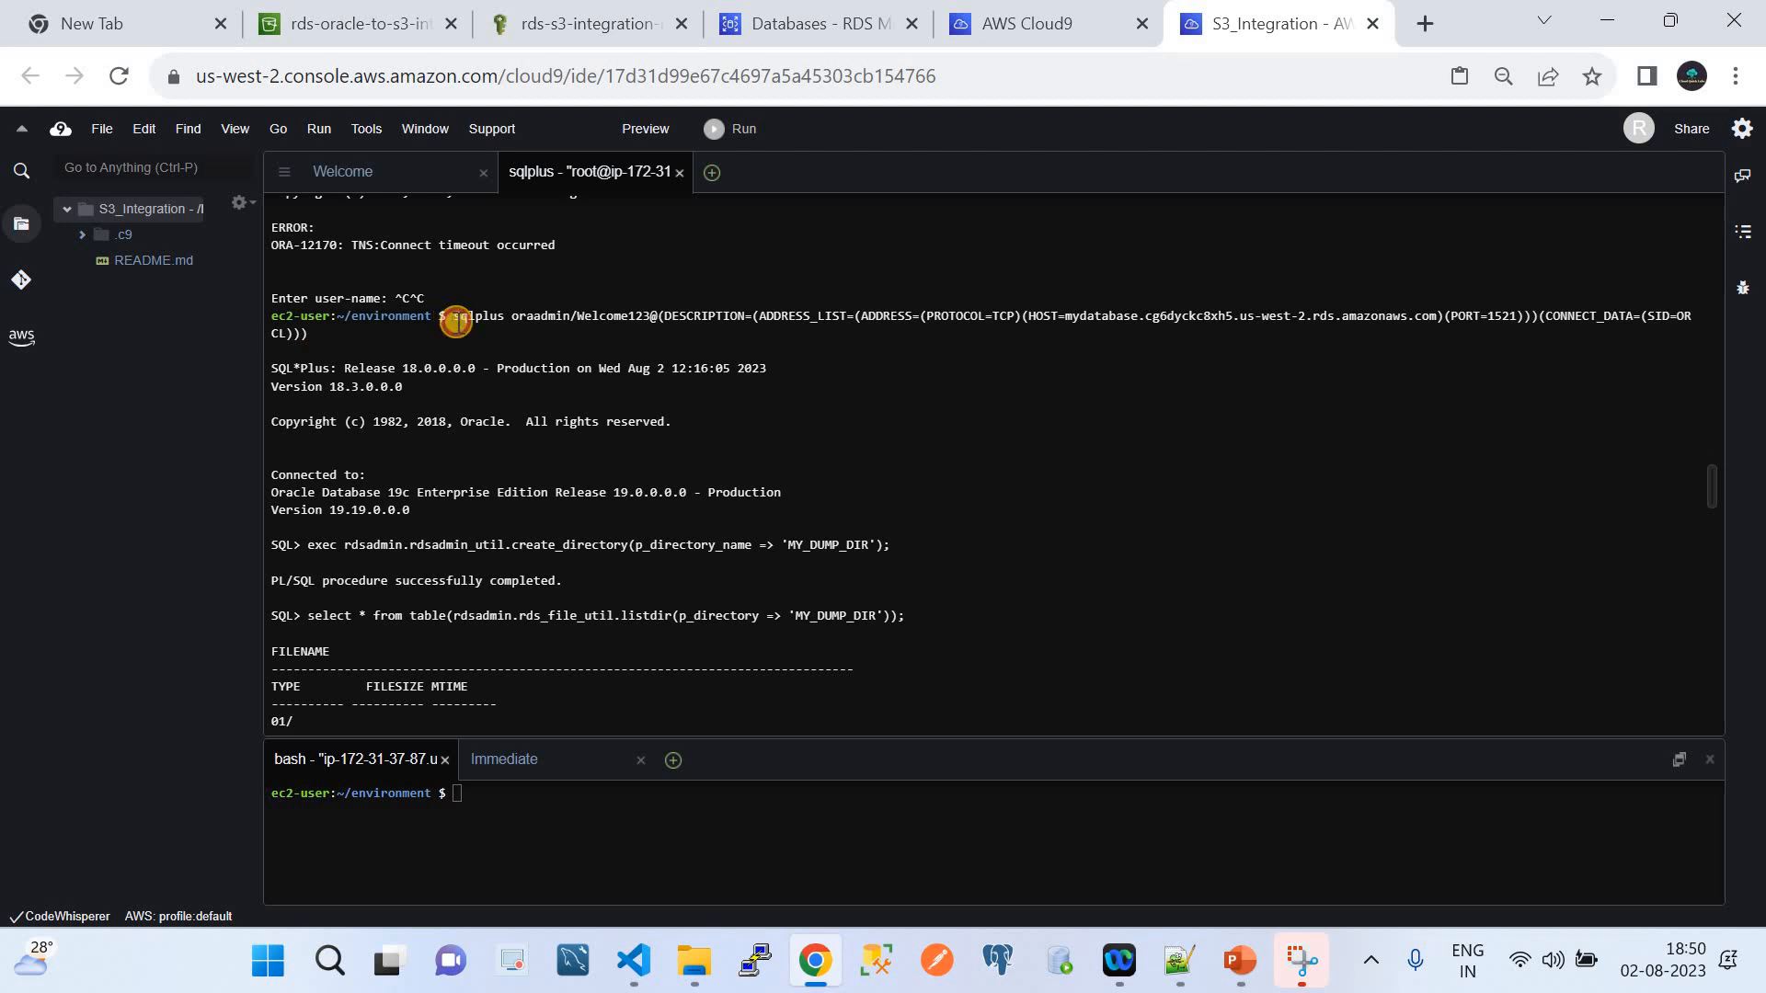
{"action": "left_click_drag", "start_coordinate": [450, 315], "coordinate": [458, 325]}
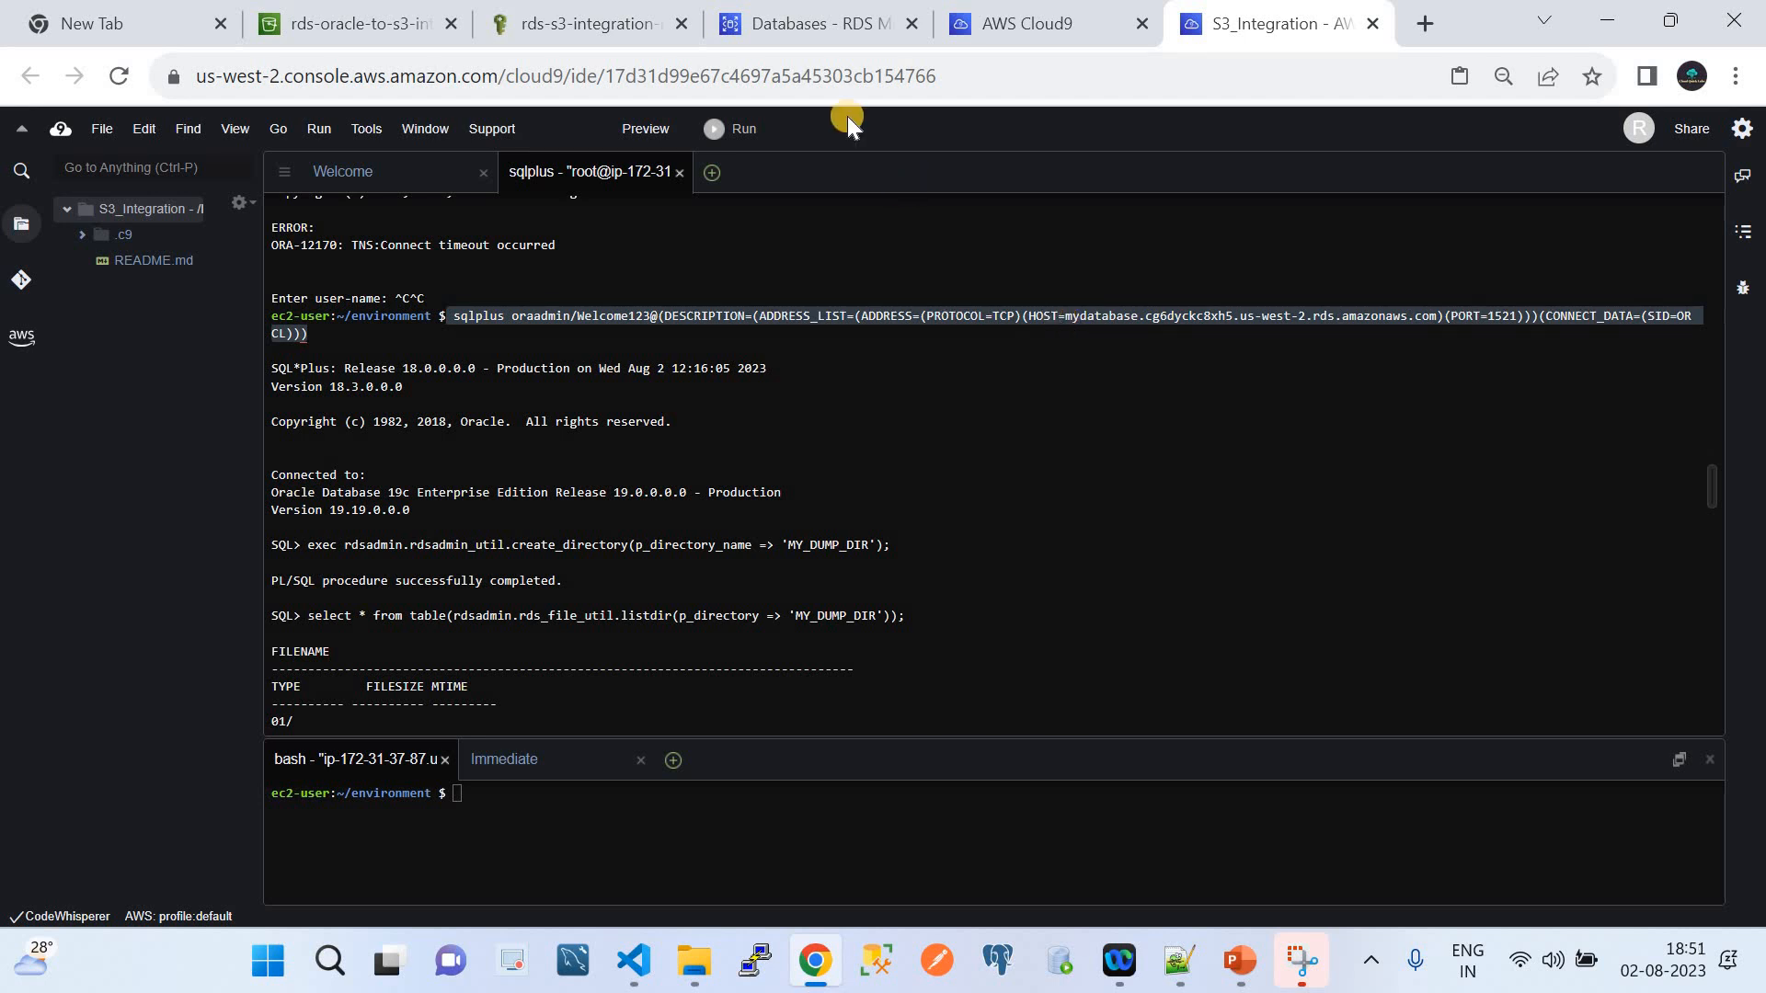
Compare mydatabase's RDS endpoint and port 1521 with the target of the Cloud9 sqlplus command
{"action": "left_click", "coordinate": [806, 24]}
{"action": "left_click", "coordinate": [226, 449]}
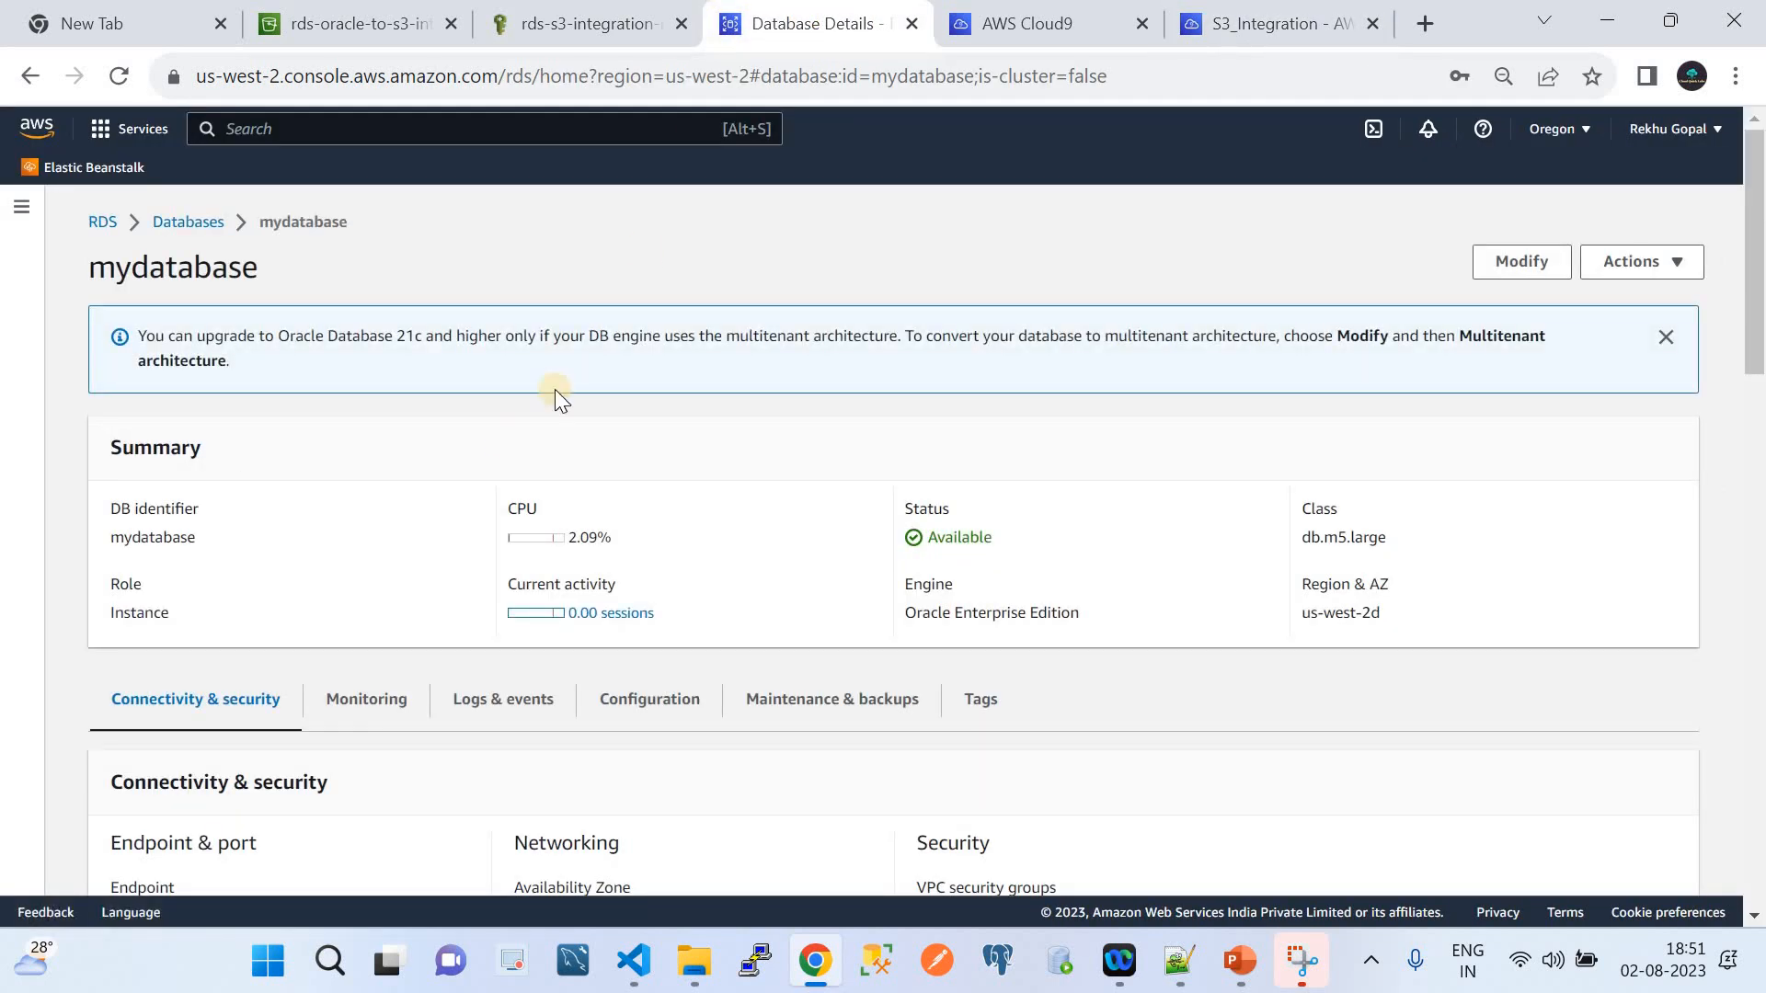
{"action": "left_click", "coordinate": [1234, 23]}
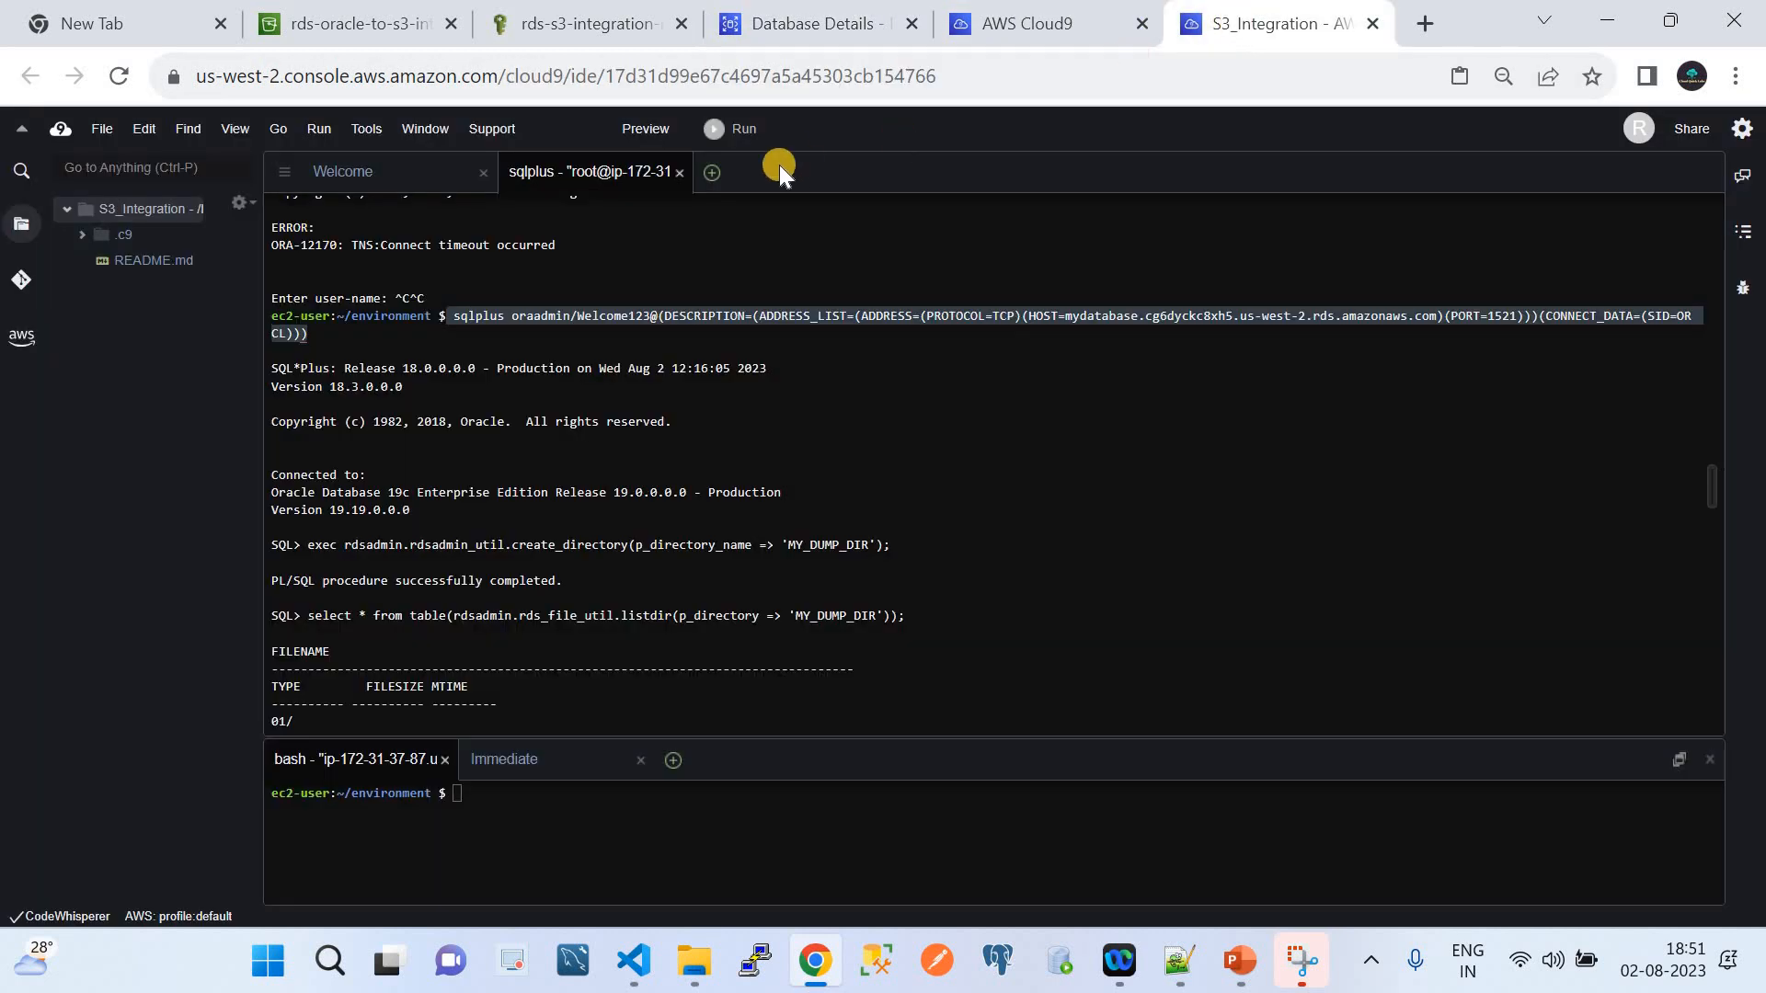
{"action": "left_click", "coordinate": [833, 20]}
{"action": "scroll", "coordinate": [427, 477], "scroll_direction": "down", "scroll_amount": 5}
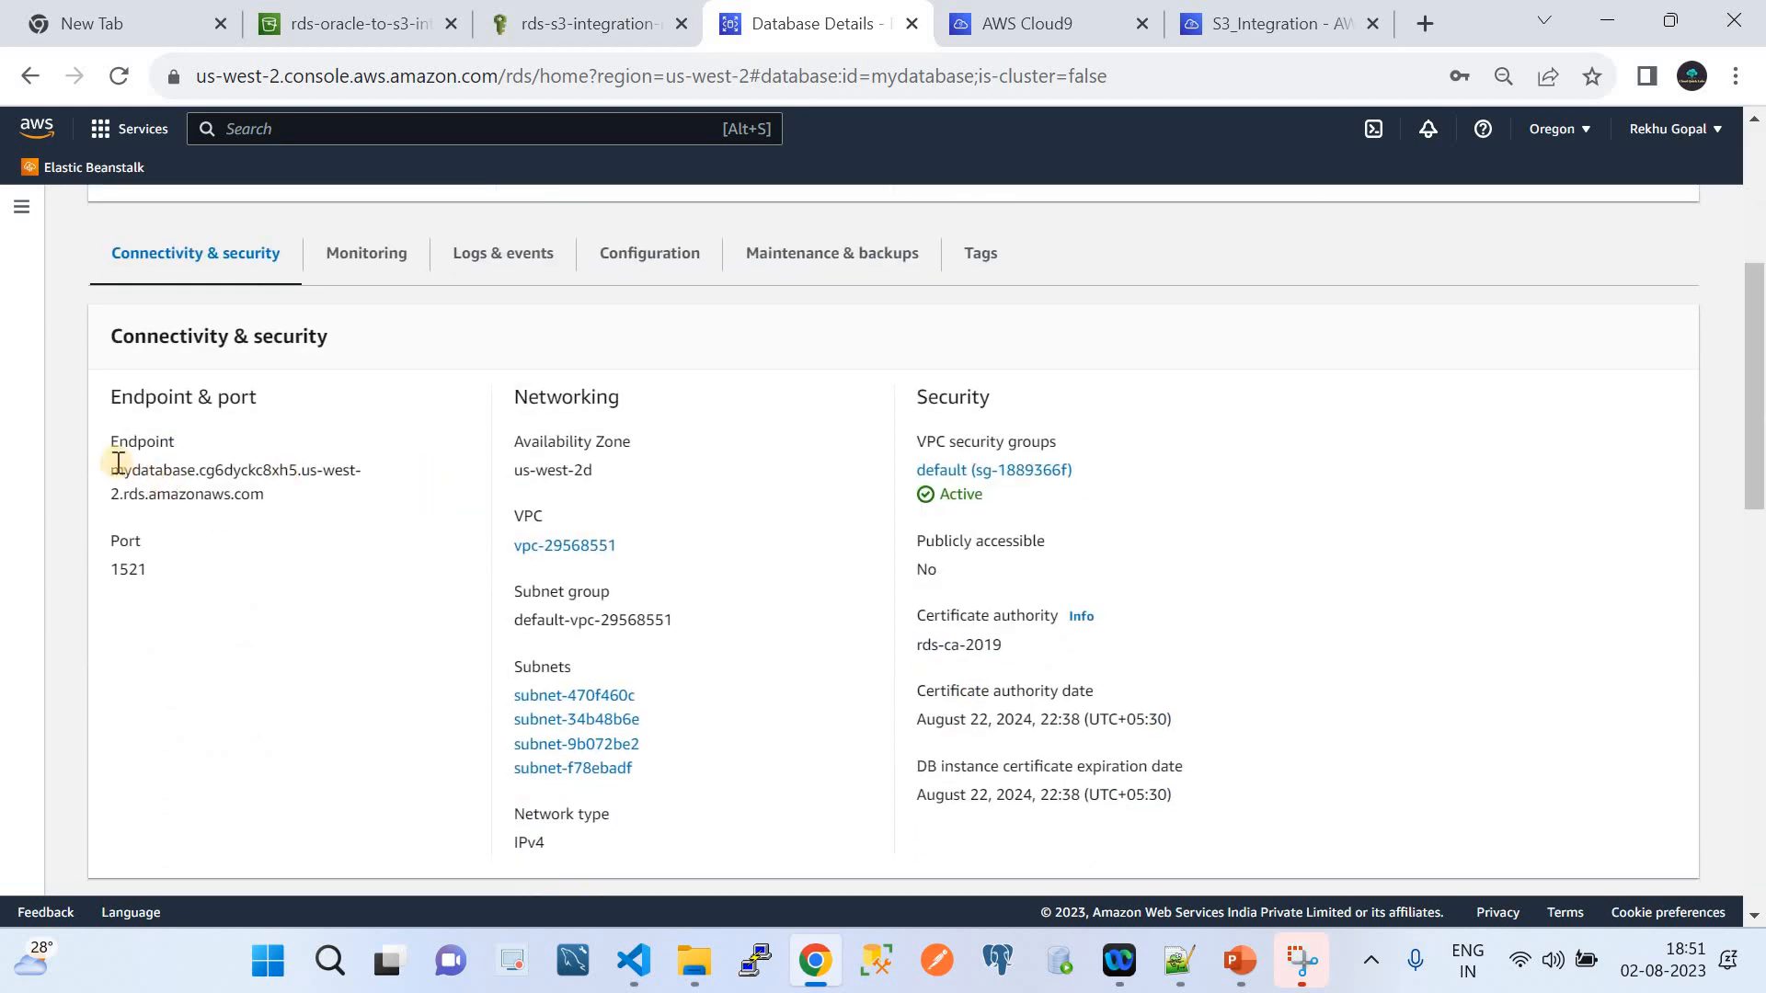
{"action": "left_click_drag", "start_coordinate": [114, 472], "coordinate": [296, 495]}
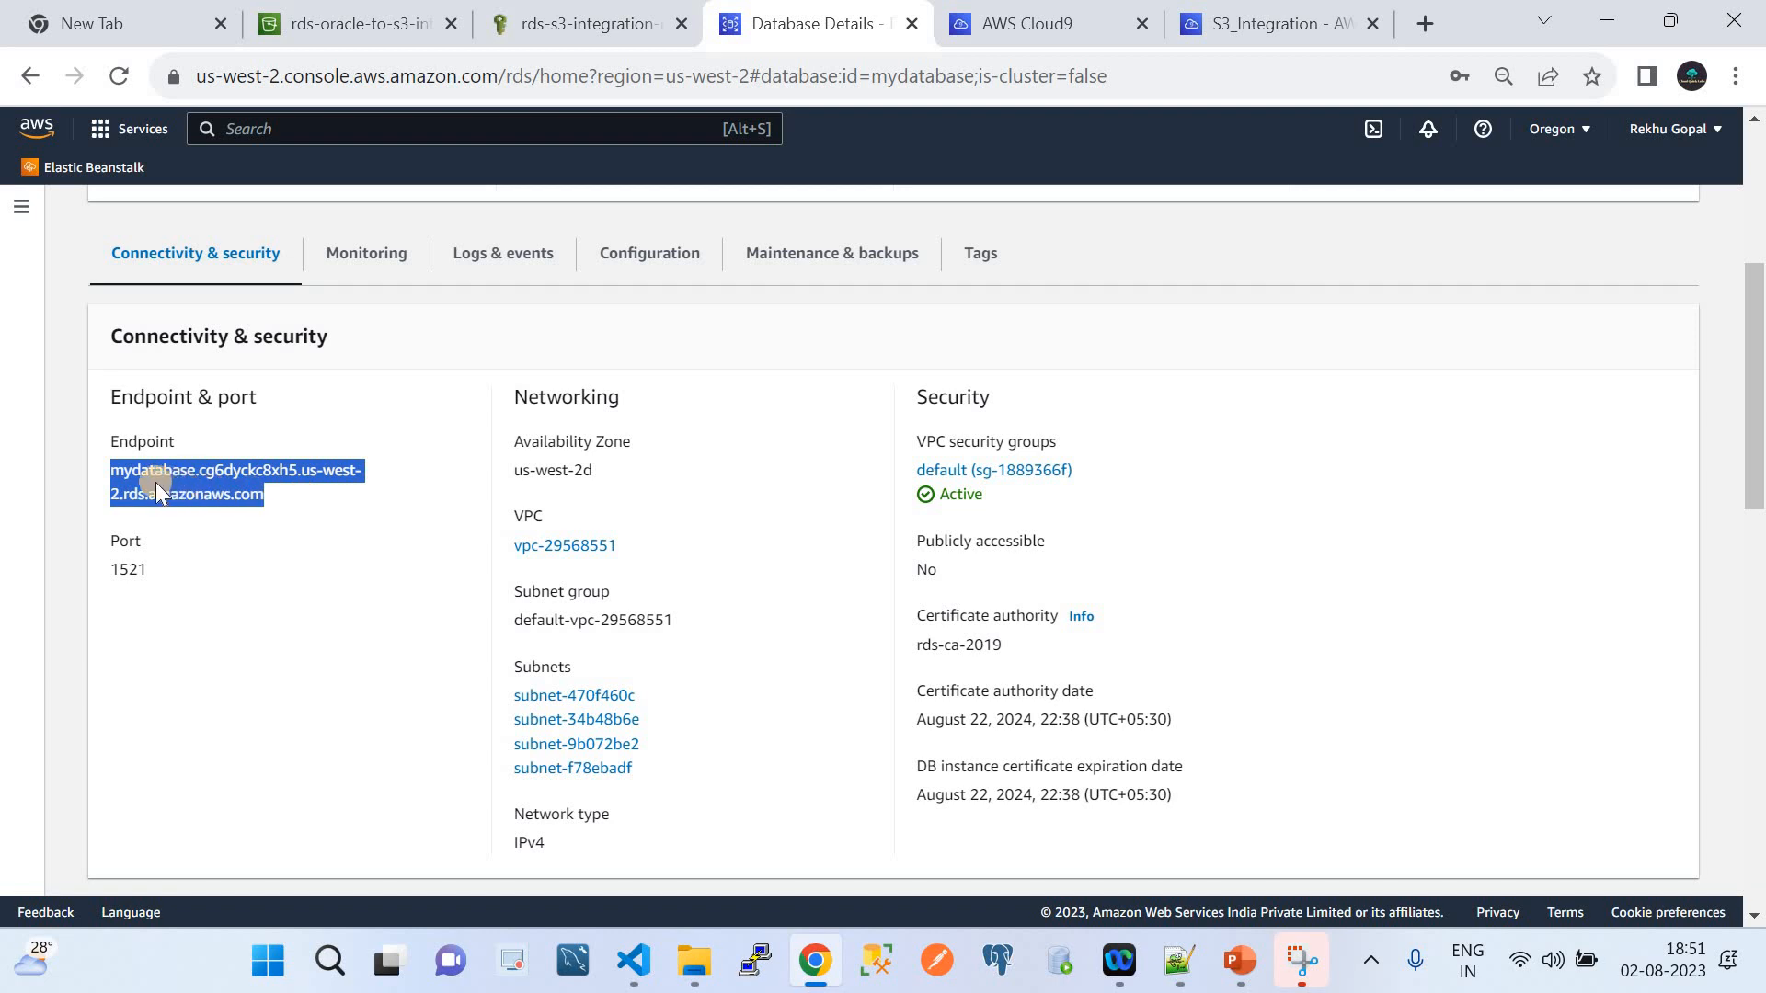
{"action": "left_click", "coordinate": [1274, 23]}
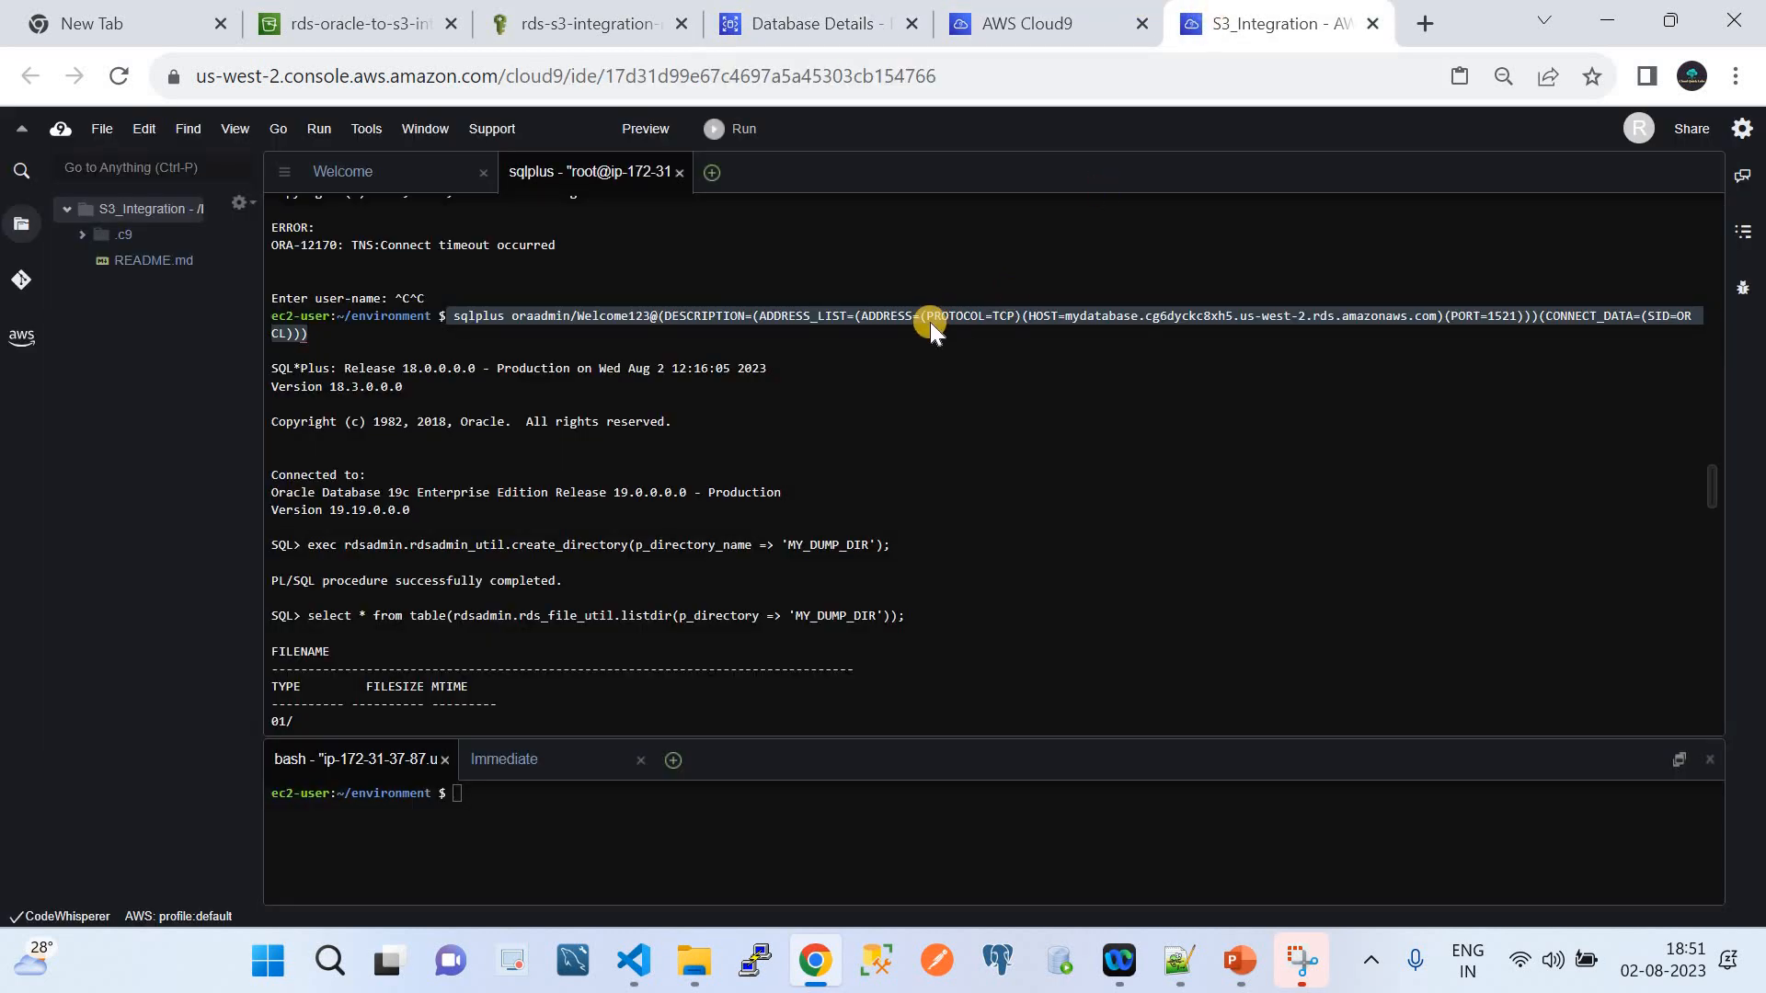
{"action": "left_click", "coordinate": [1066, 318]}
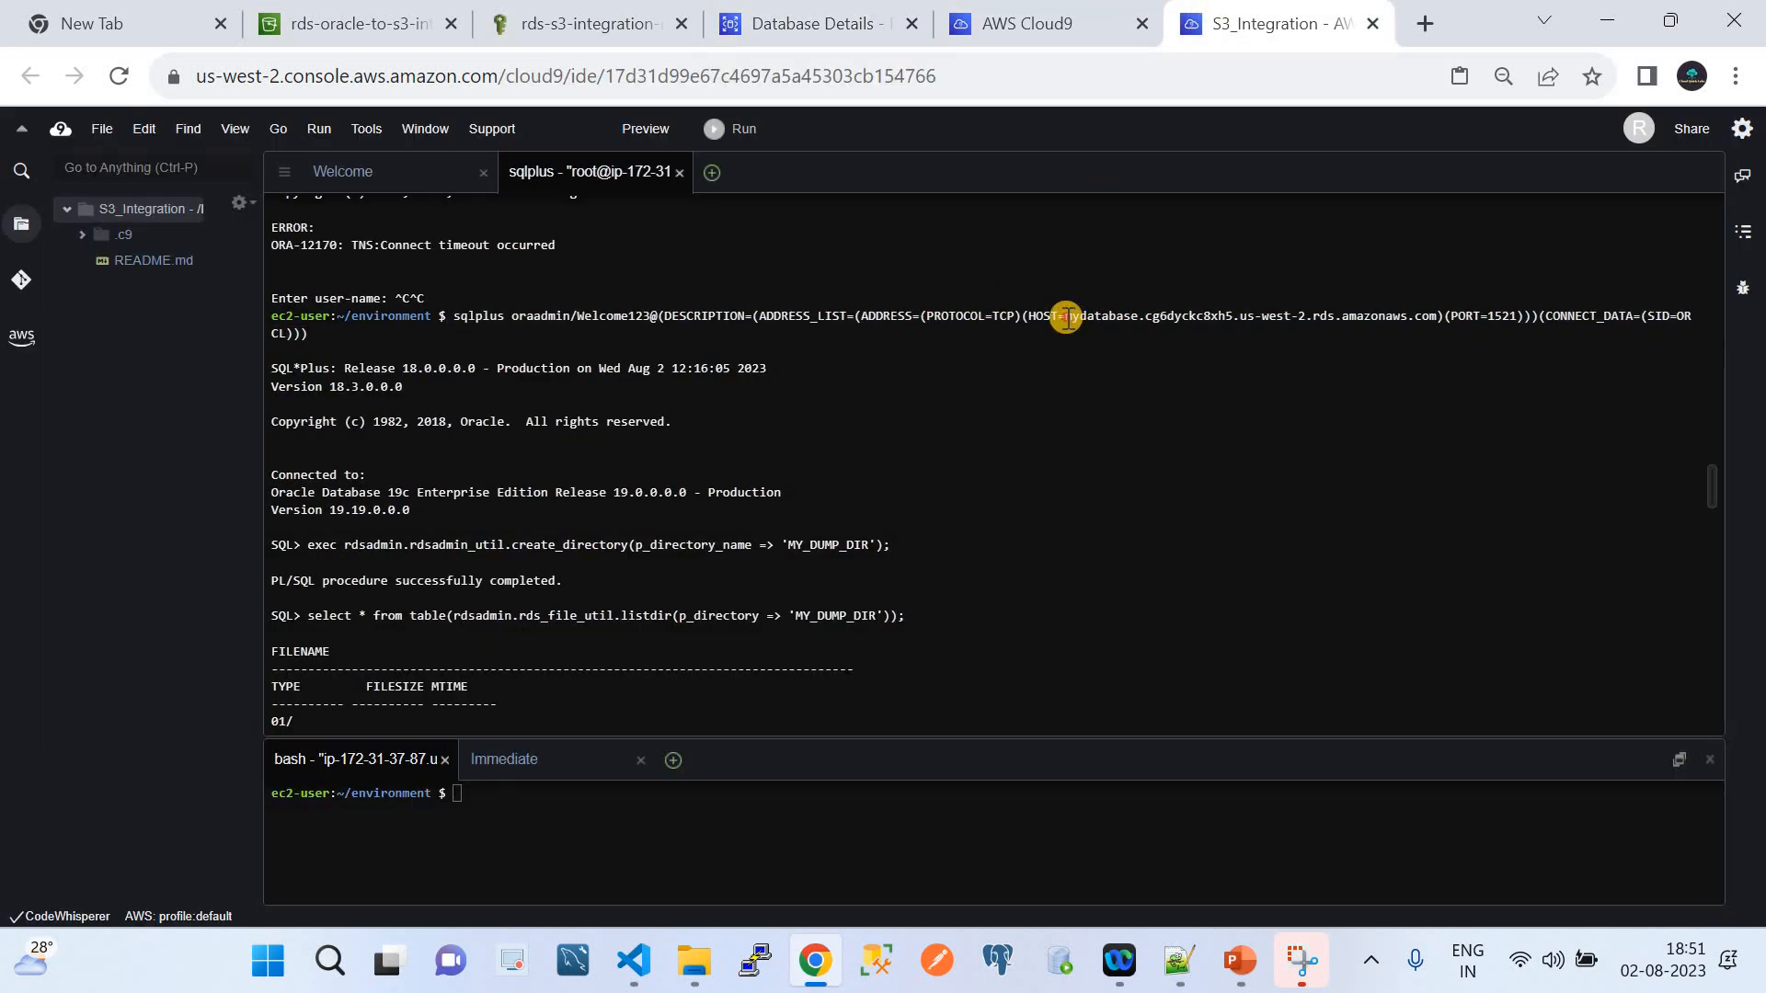
{"action": "double_click", "coordinate": [1135, 319]}
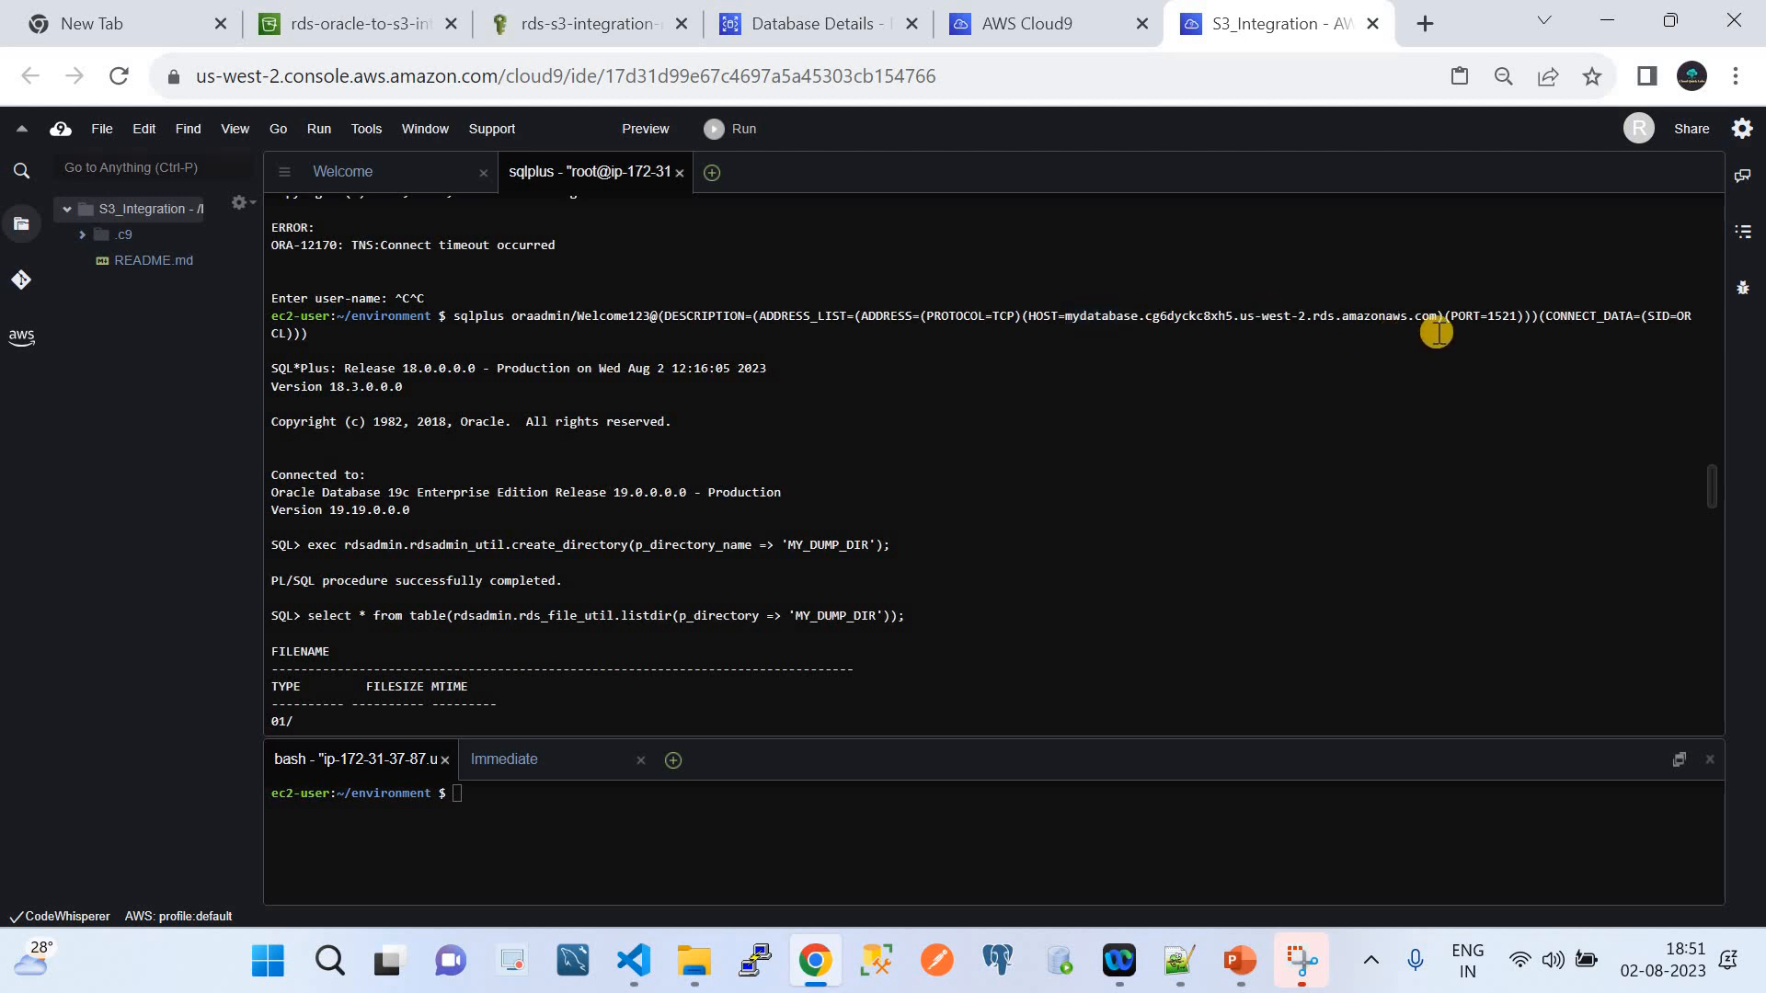
{"action": "left_click_drag", "start_coordinate": [1435, 317], "coordinate": [1059, 317]}
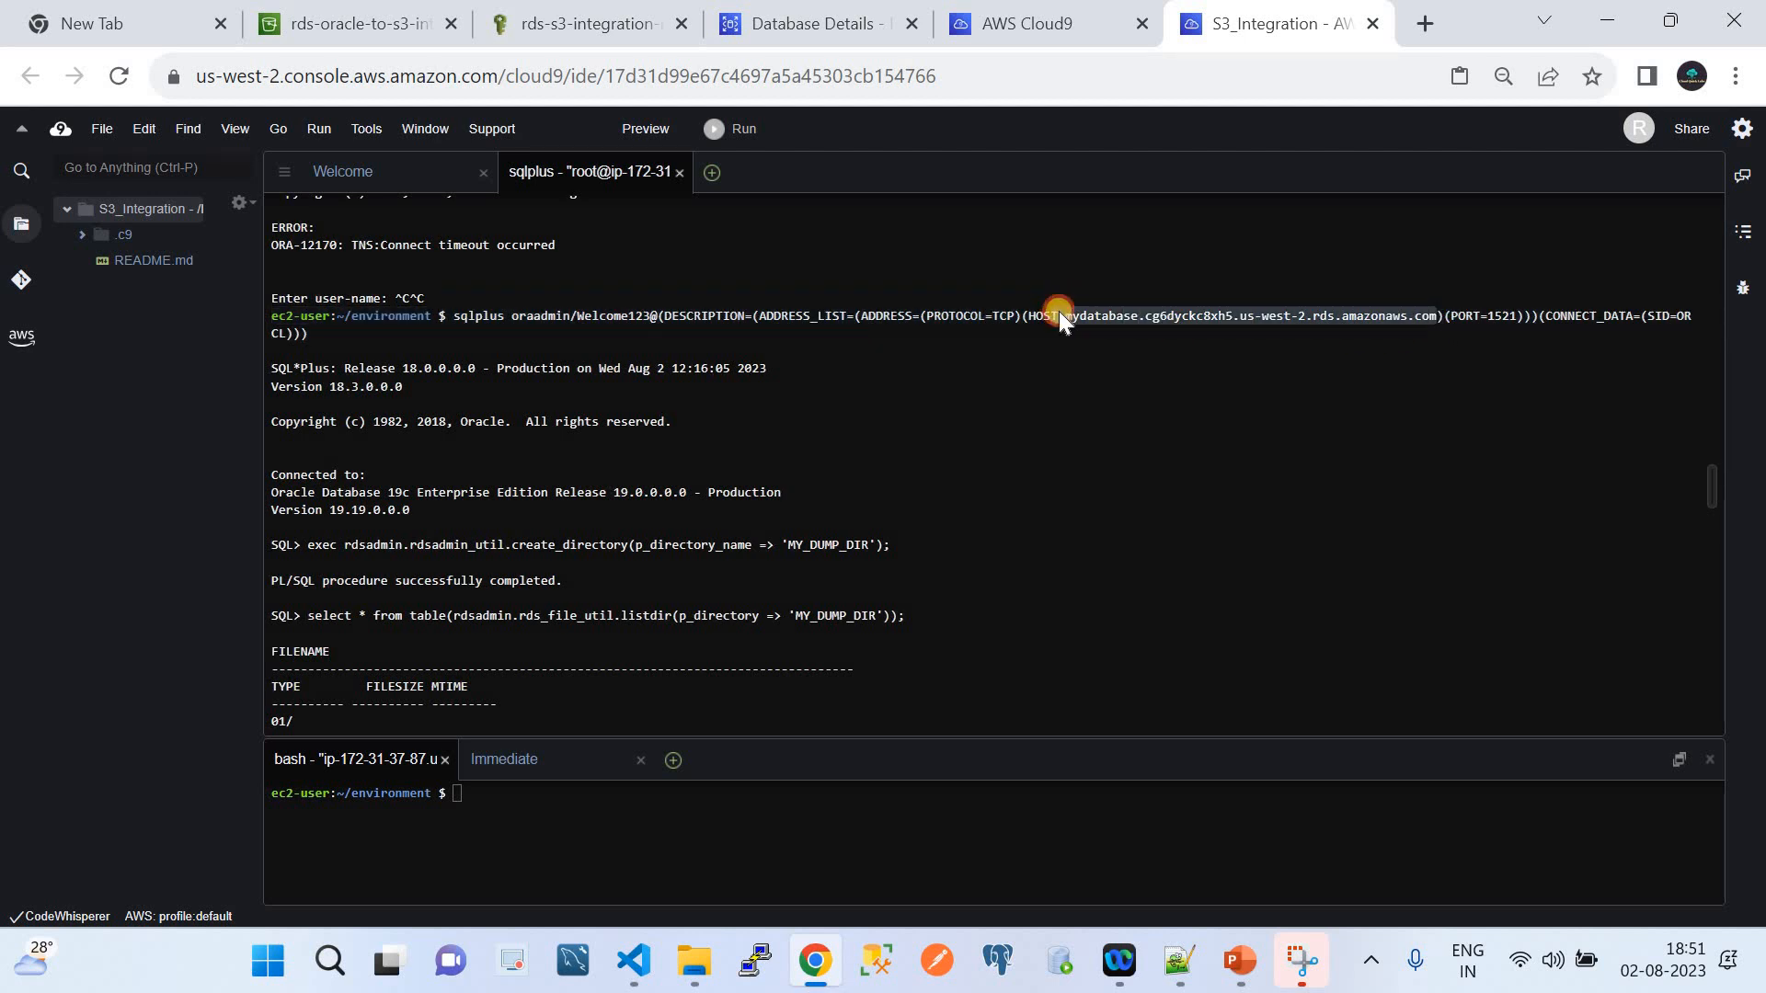
{"action": "left_click", "coordinate": [1505, 317]}
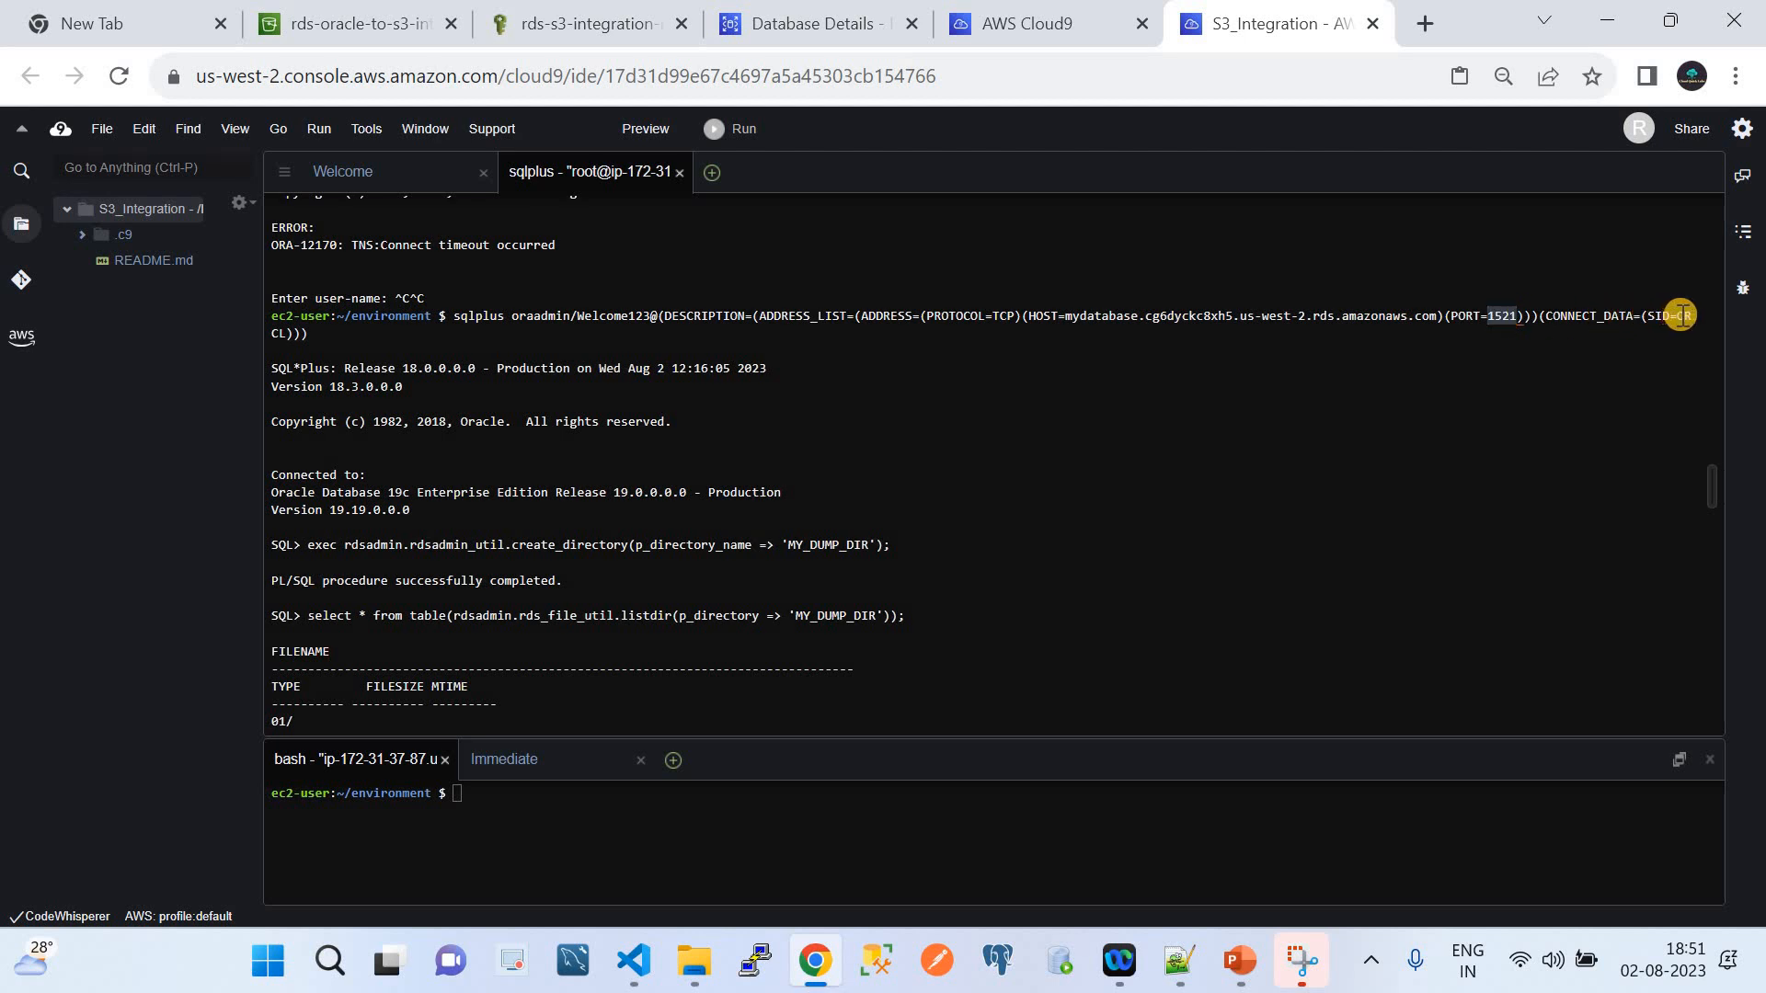
{"action": "triple_click", "coordinate": [1402, 316]}
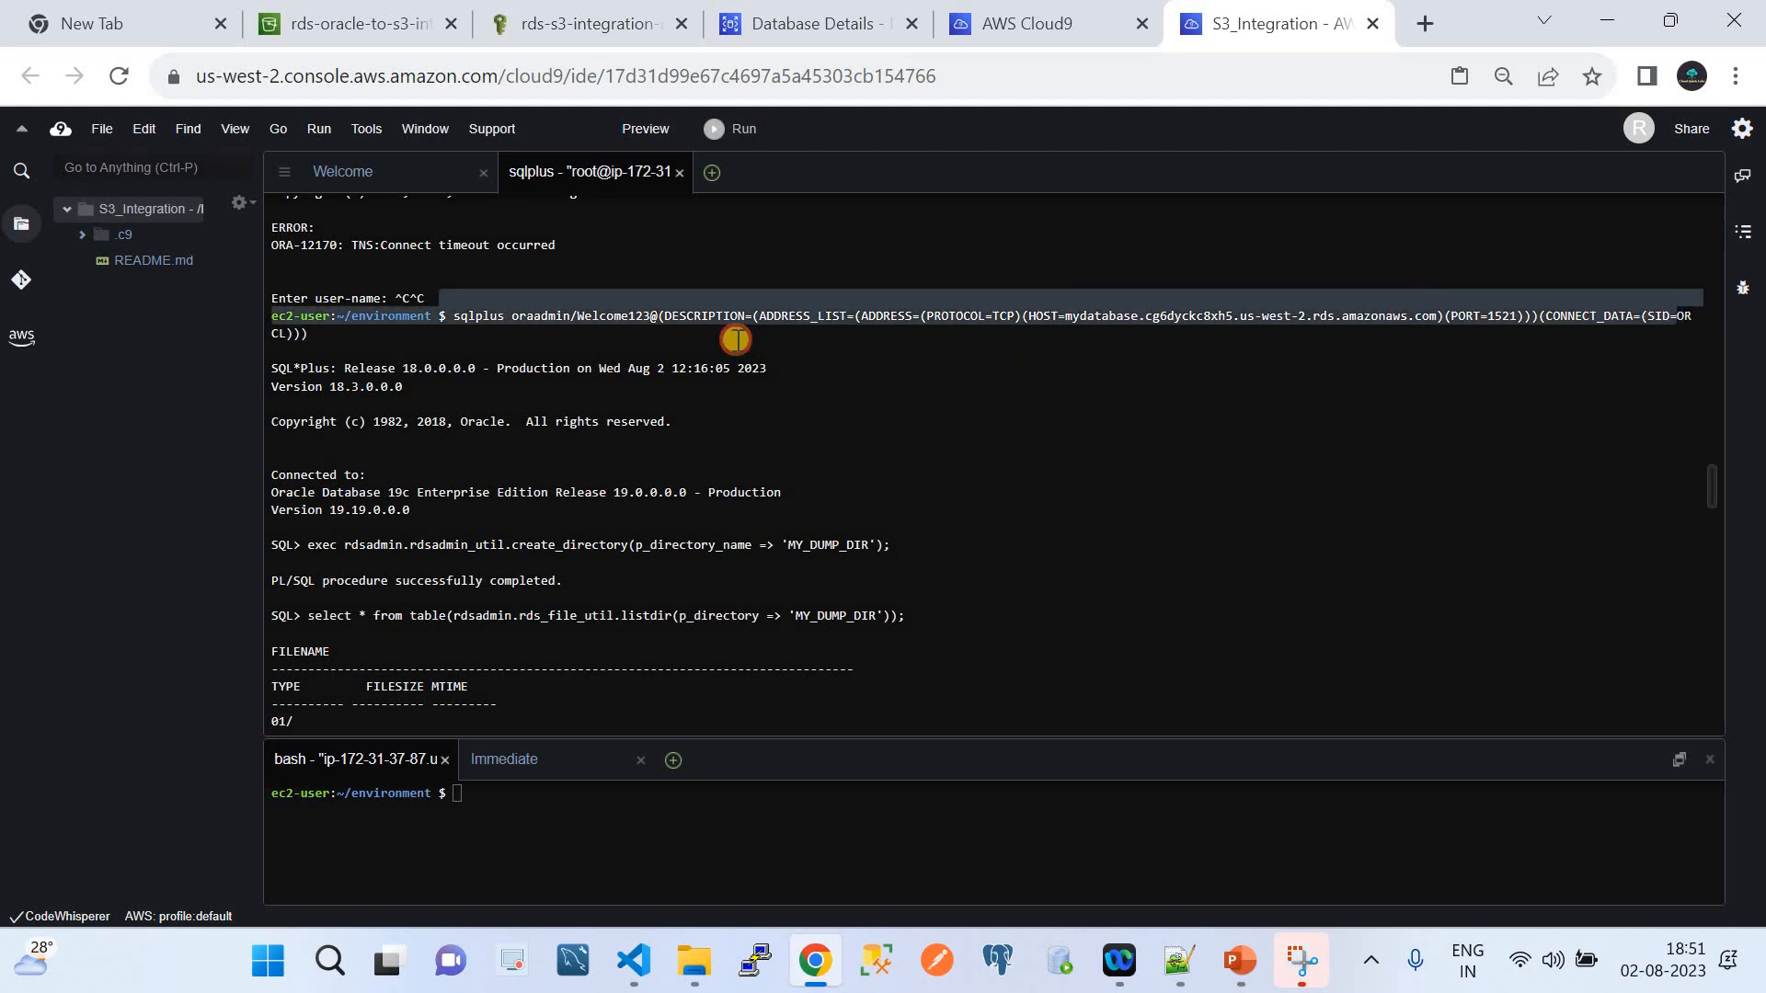
{"action": "left_click_drag", "start_coordinate": [278, 309], "coordinate": [285, 332]}
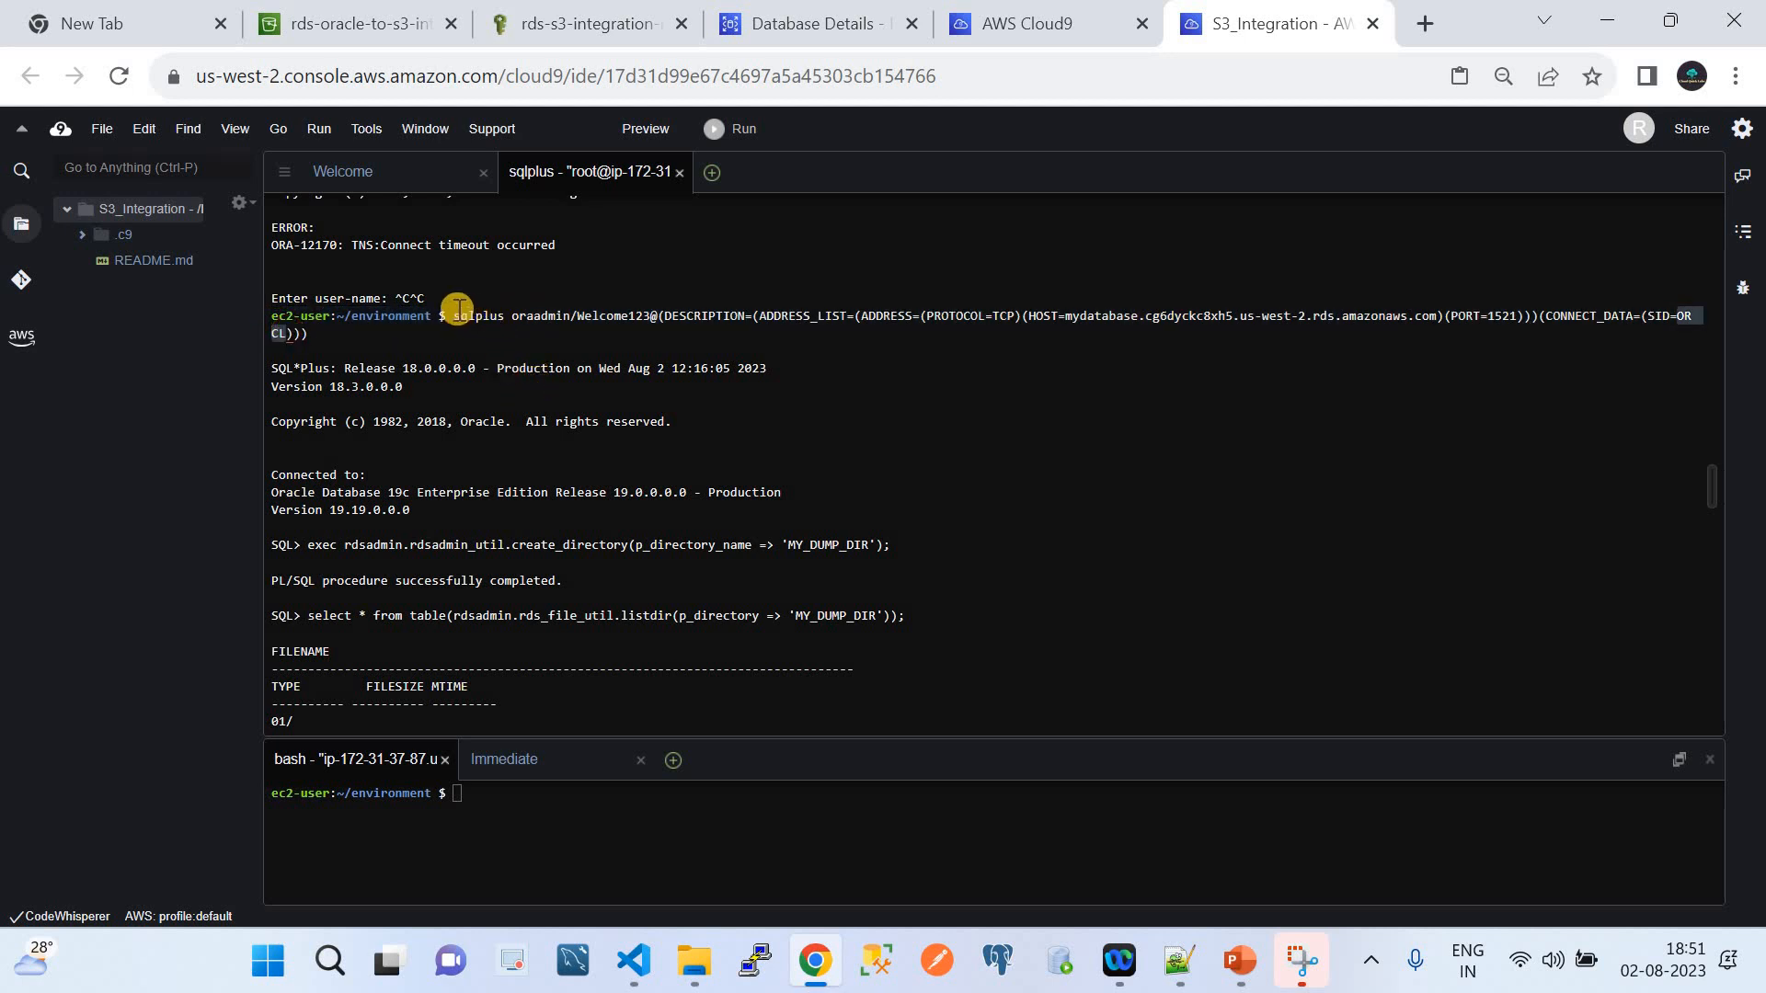
{"action": "left_click_drag", "start_coordinate": [454, 316], "coordinate": [466, 333]}
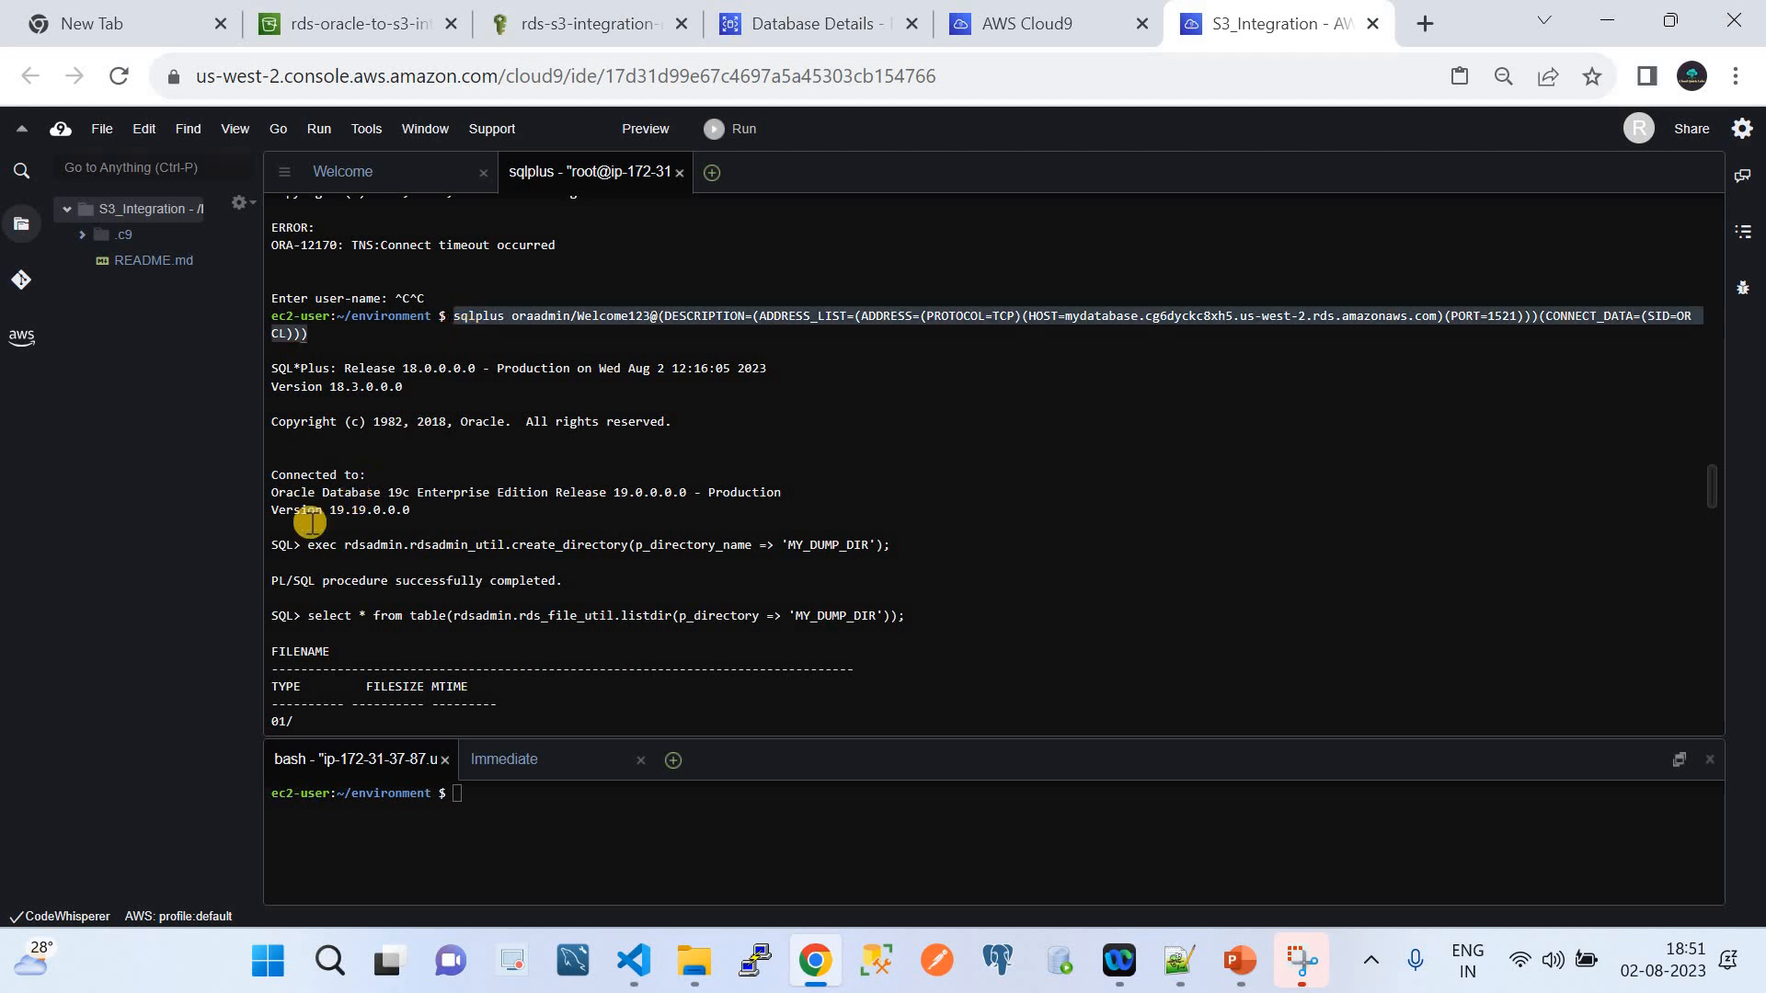
{"action": "left_click_drag", "start_coordinate": [301, 543], "coordinate": [264, 544]}
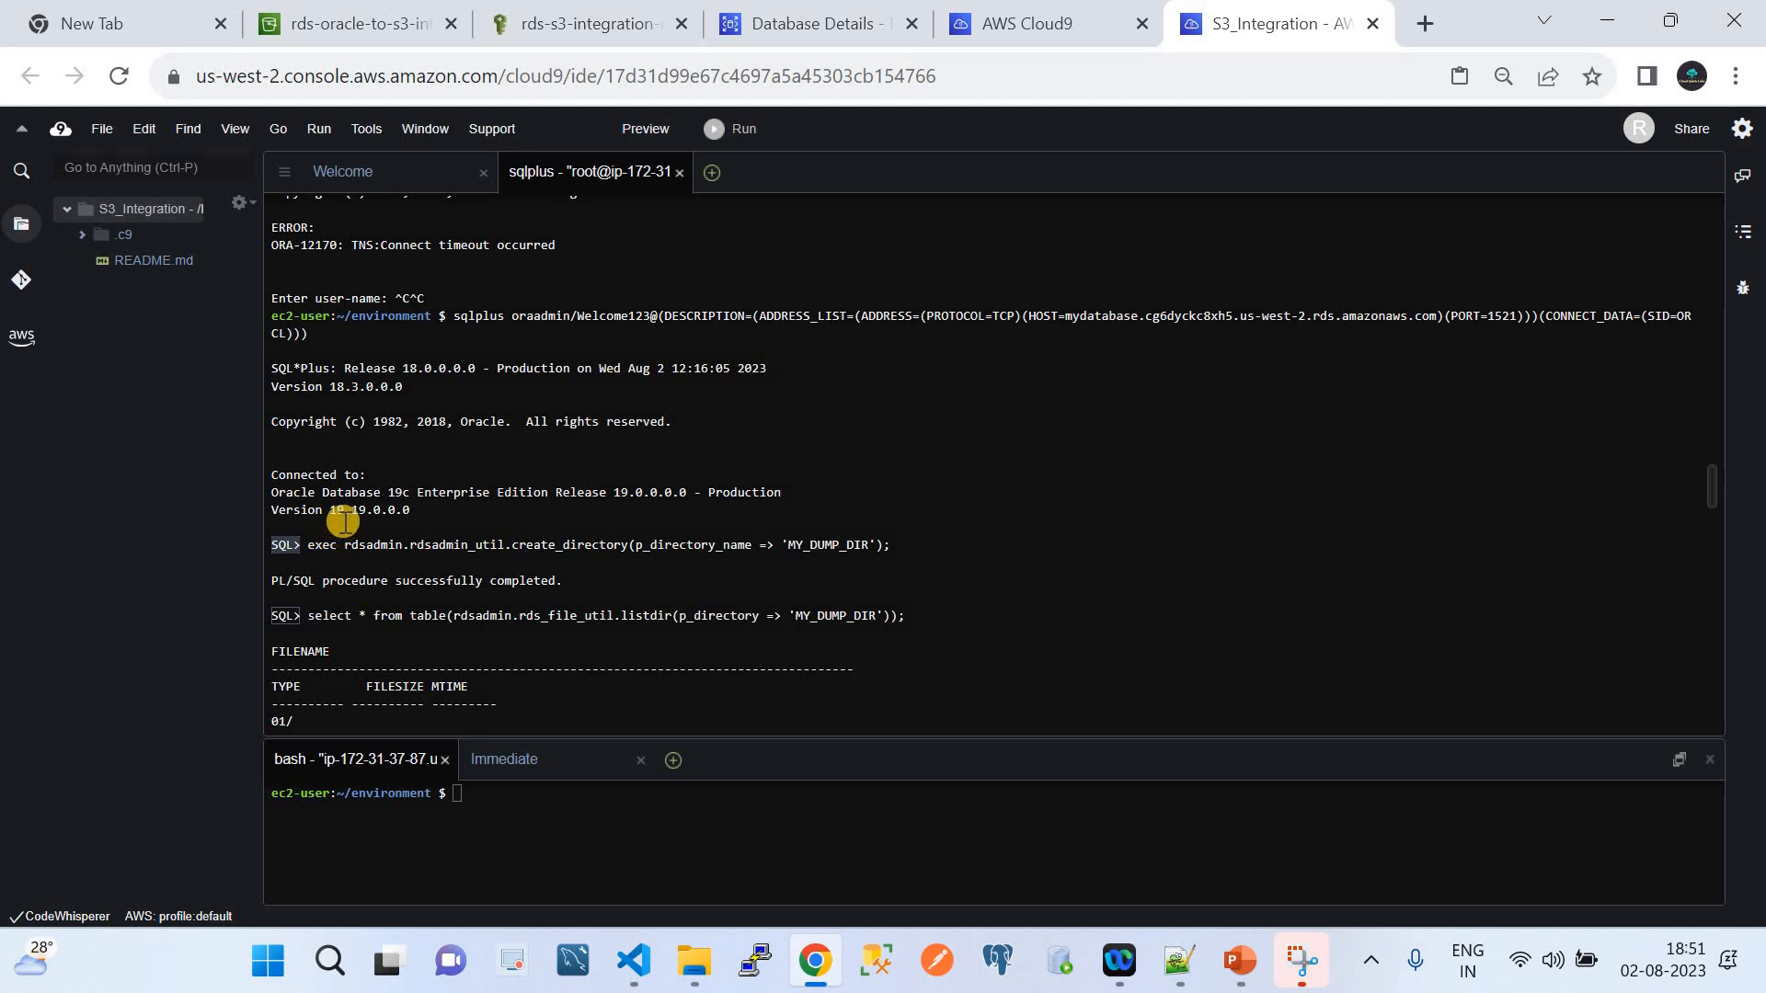
{"action": "left_click_drag", "start_coordinate": [420, 510], "coordinate": [259, 490]}
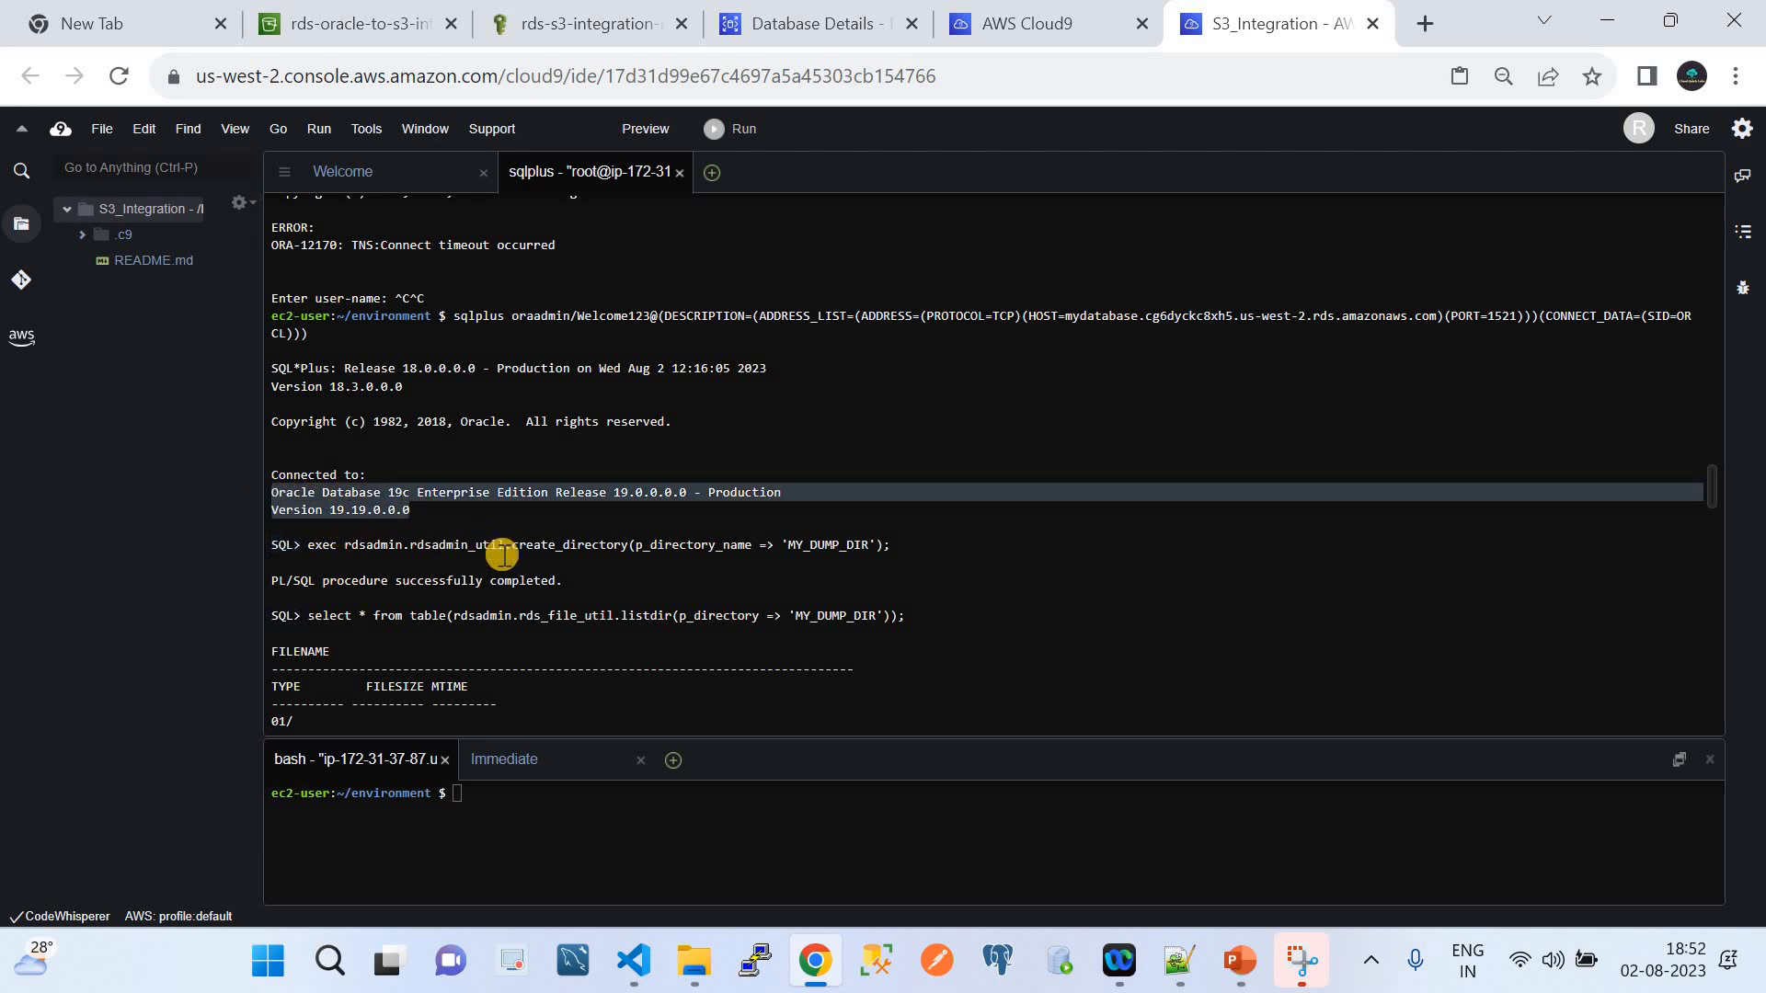
{"action": "scroll", "coordinate": [608, 557], "scroll_direction": "down", "scroll_amount": 1}
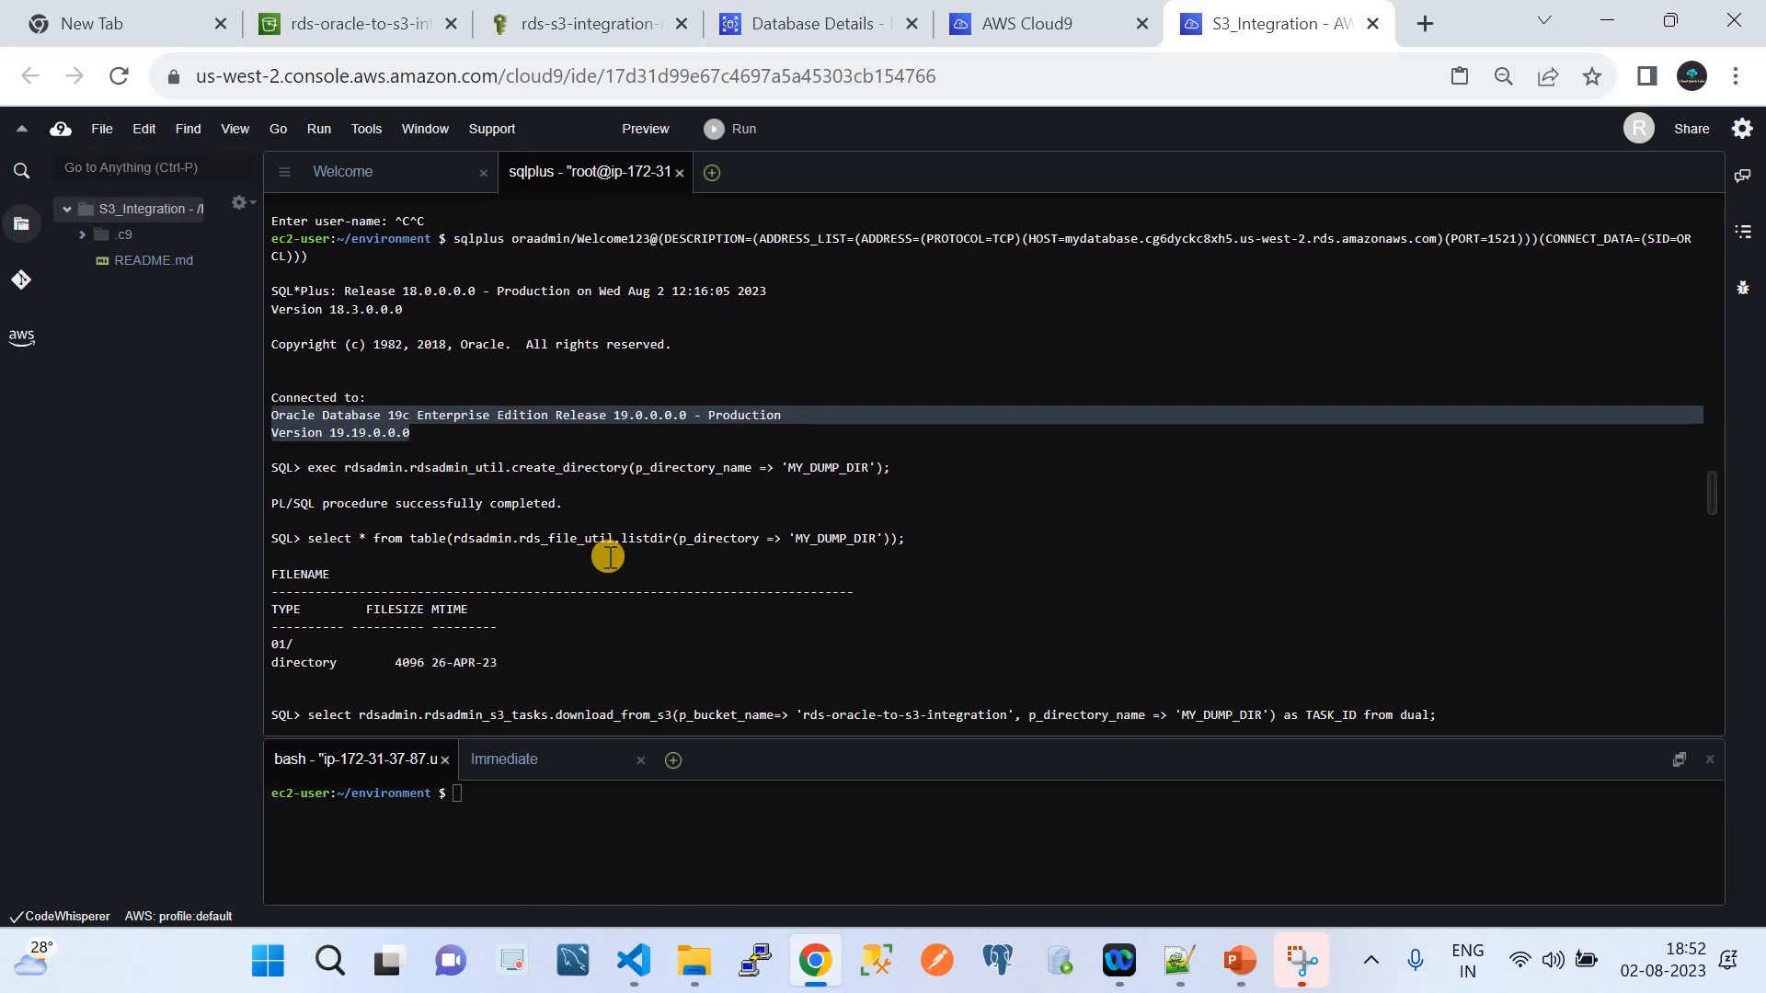
{"action": "left_click", "coordinate": [634, 961]}
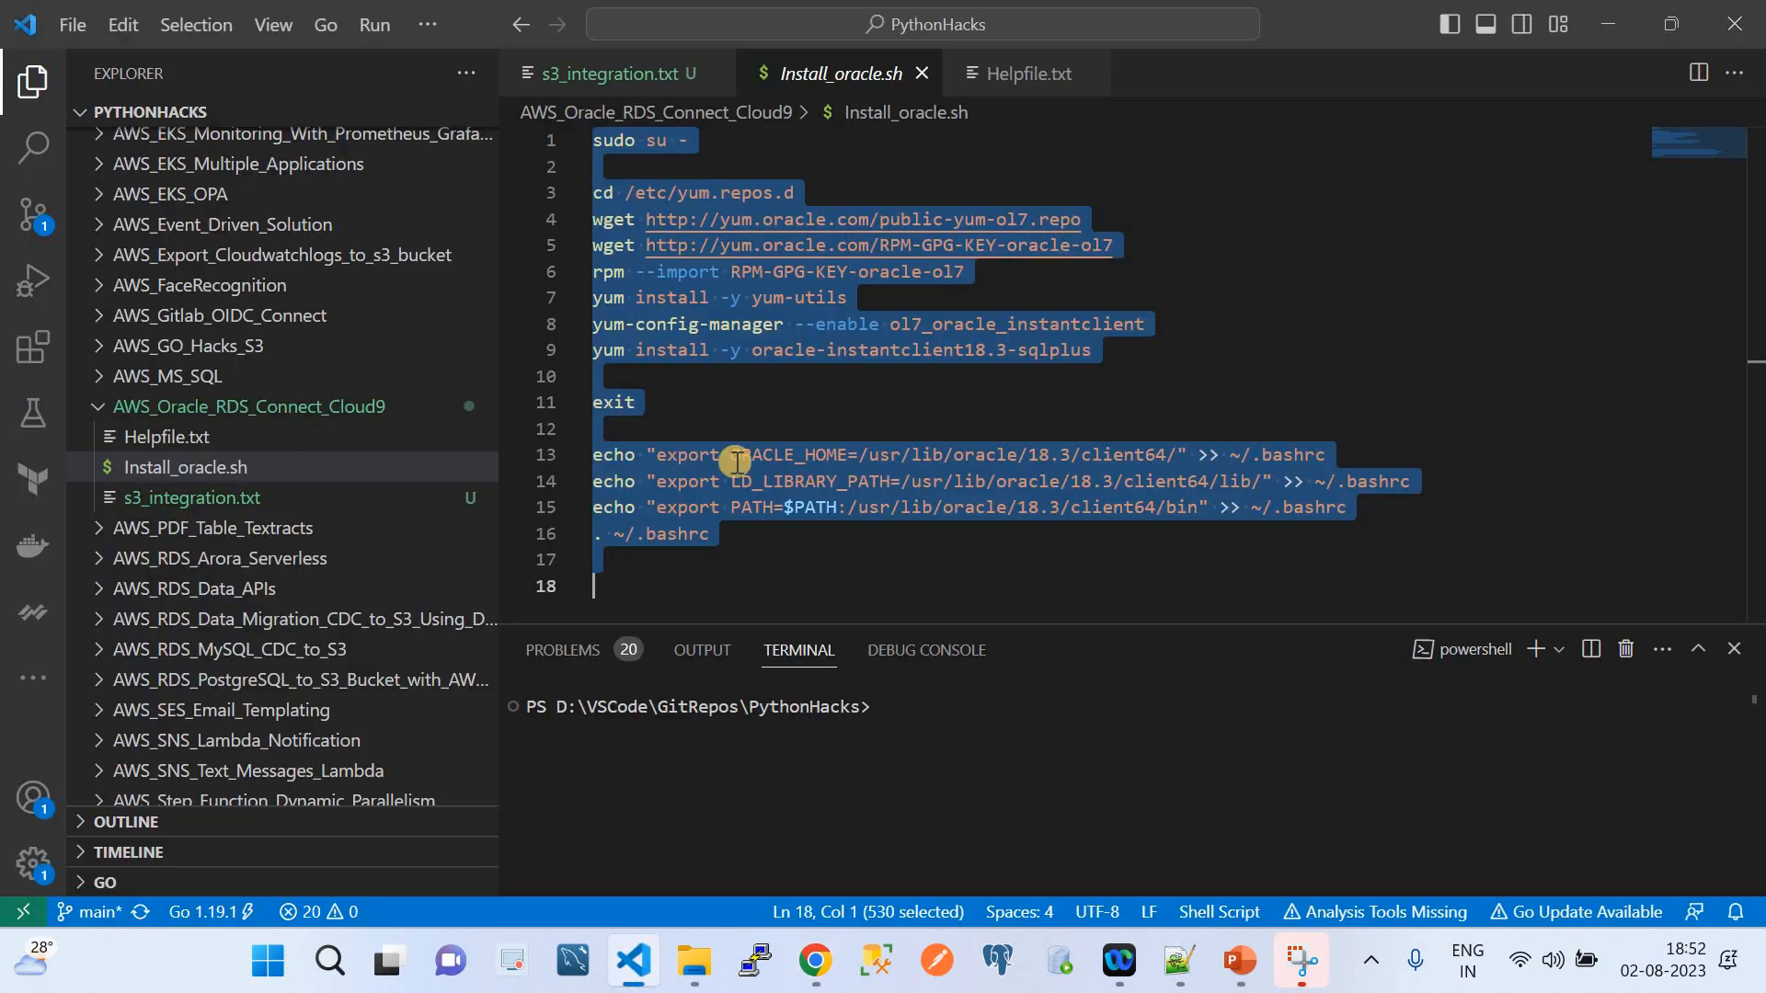
{"action": "left_click", "coordinate": [1012, 74]}
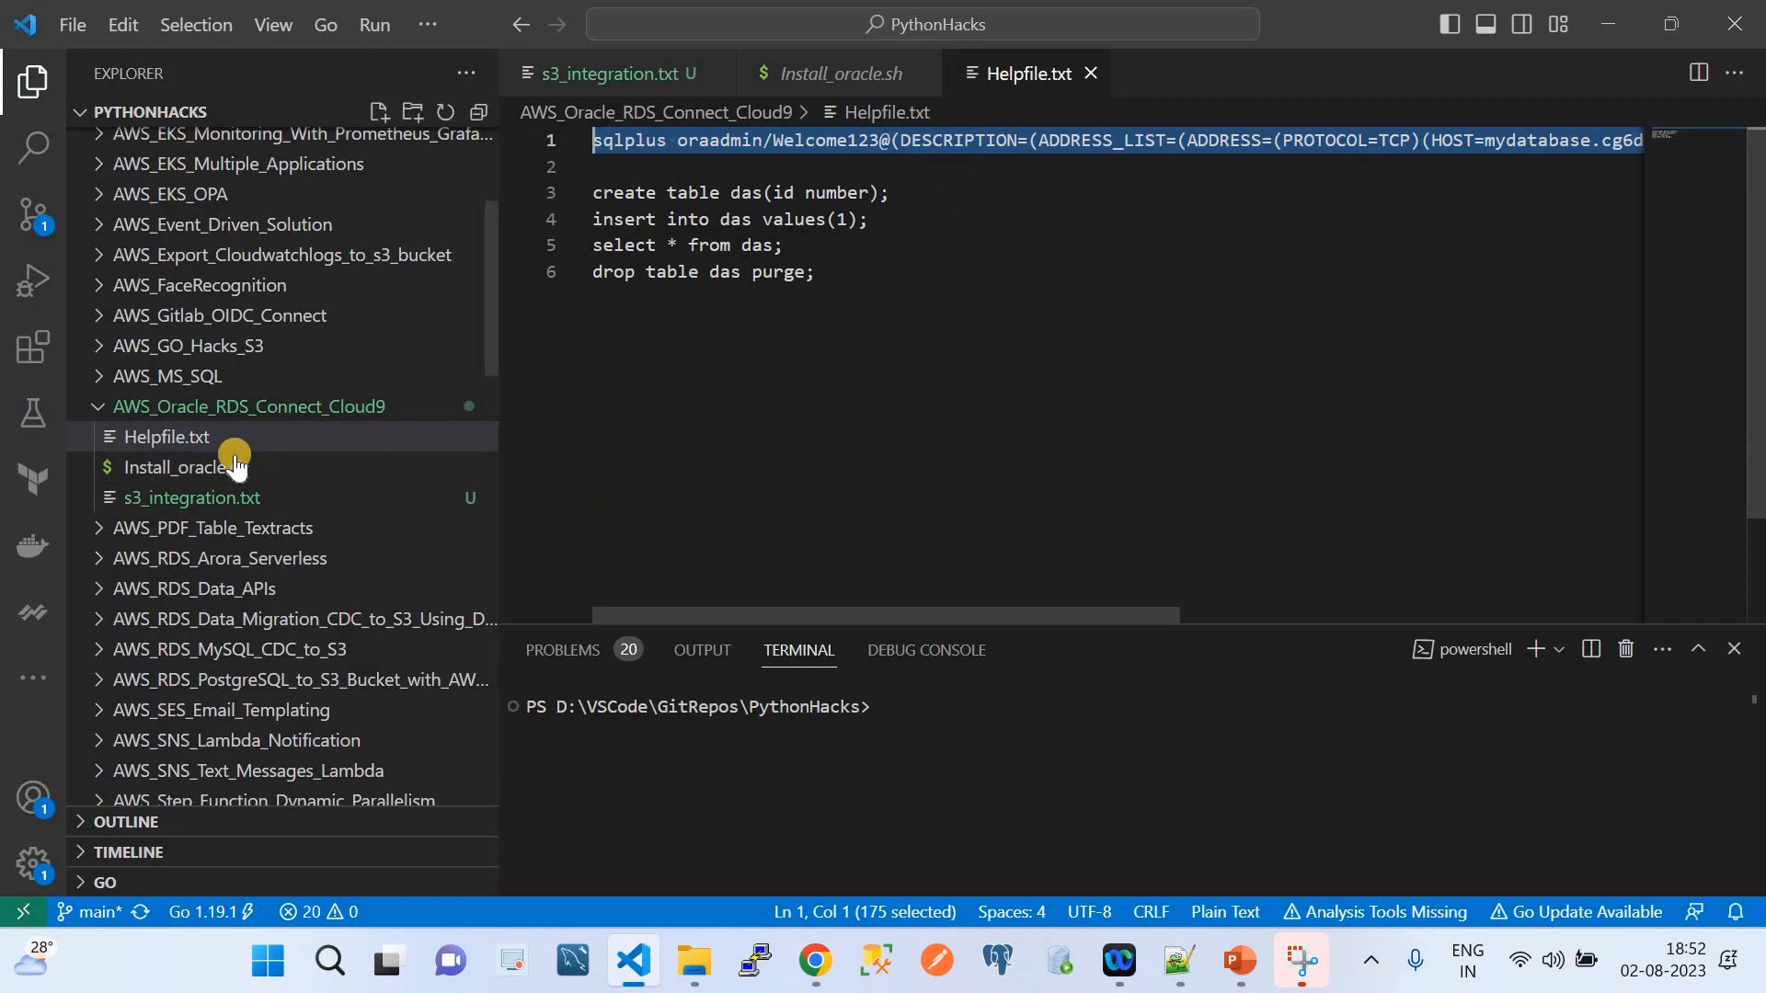
{"action": "left_click", "coordinate": [237, 497]}
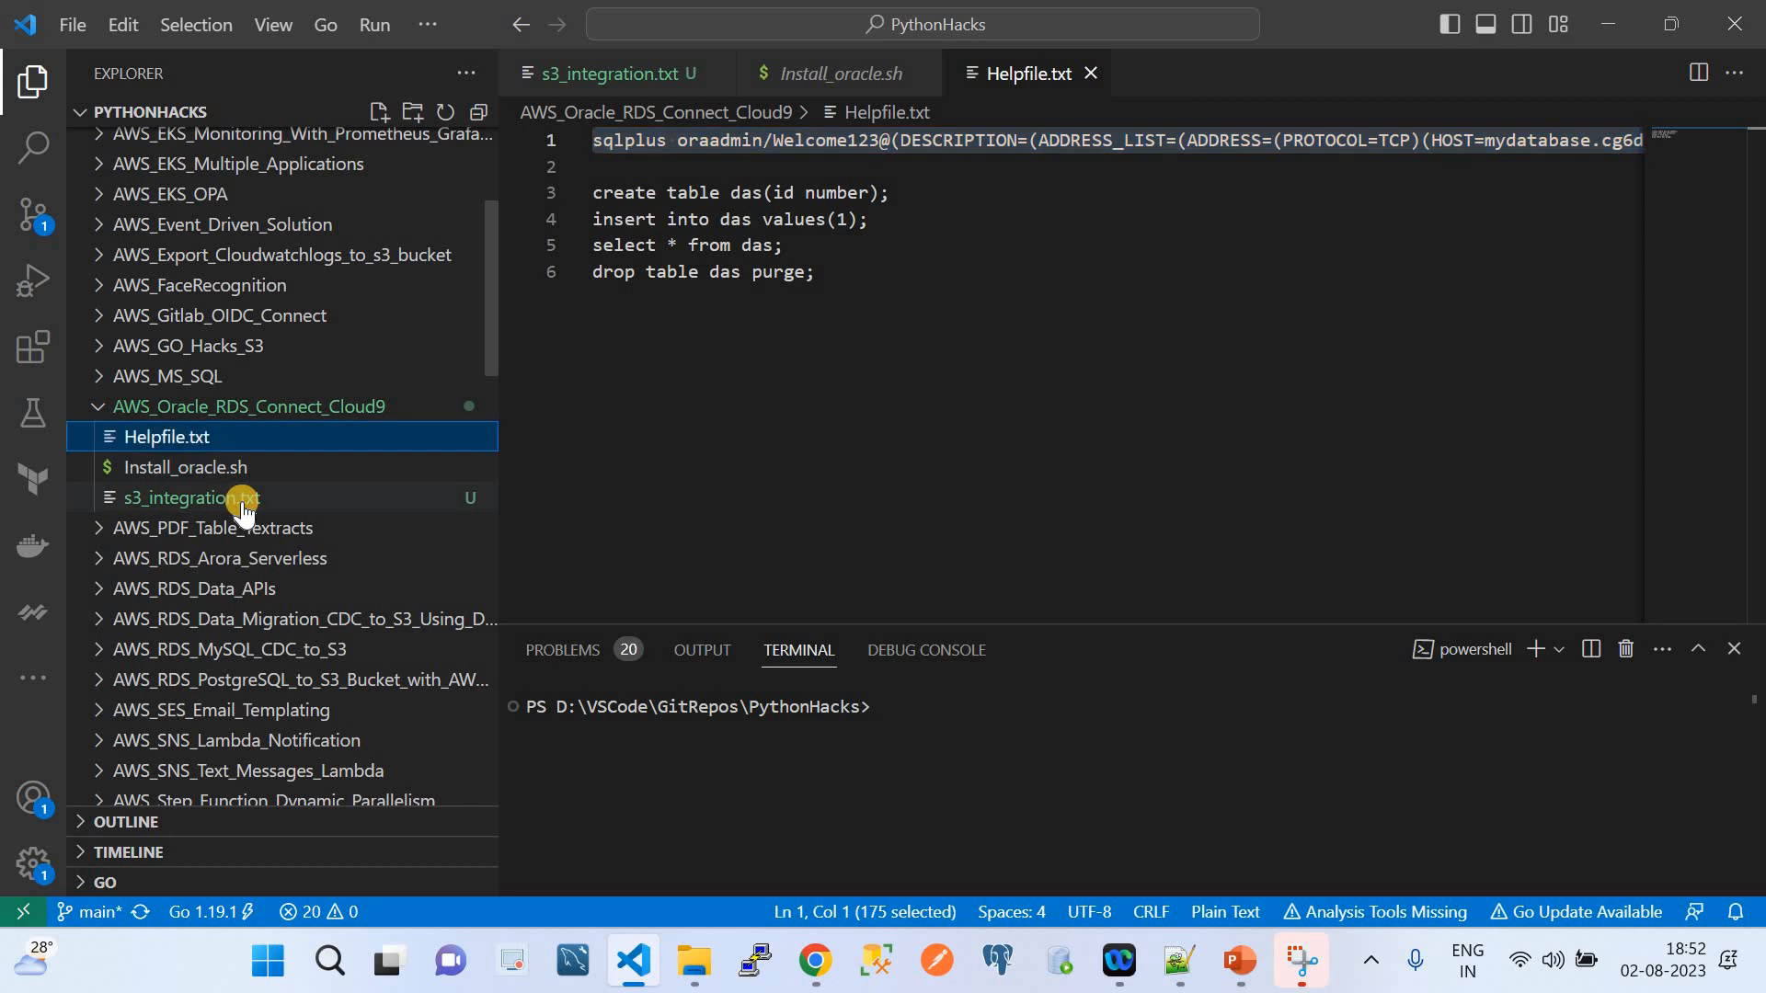
{"action": "scroll", "coordinate": [990, 350], "scroll_direction": "up", "scroll_amount": 3}
{"action": "scroll", "coordinate": [991, 351], "scroll_direction": "up", "scroll_amount": 2}
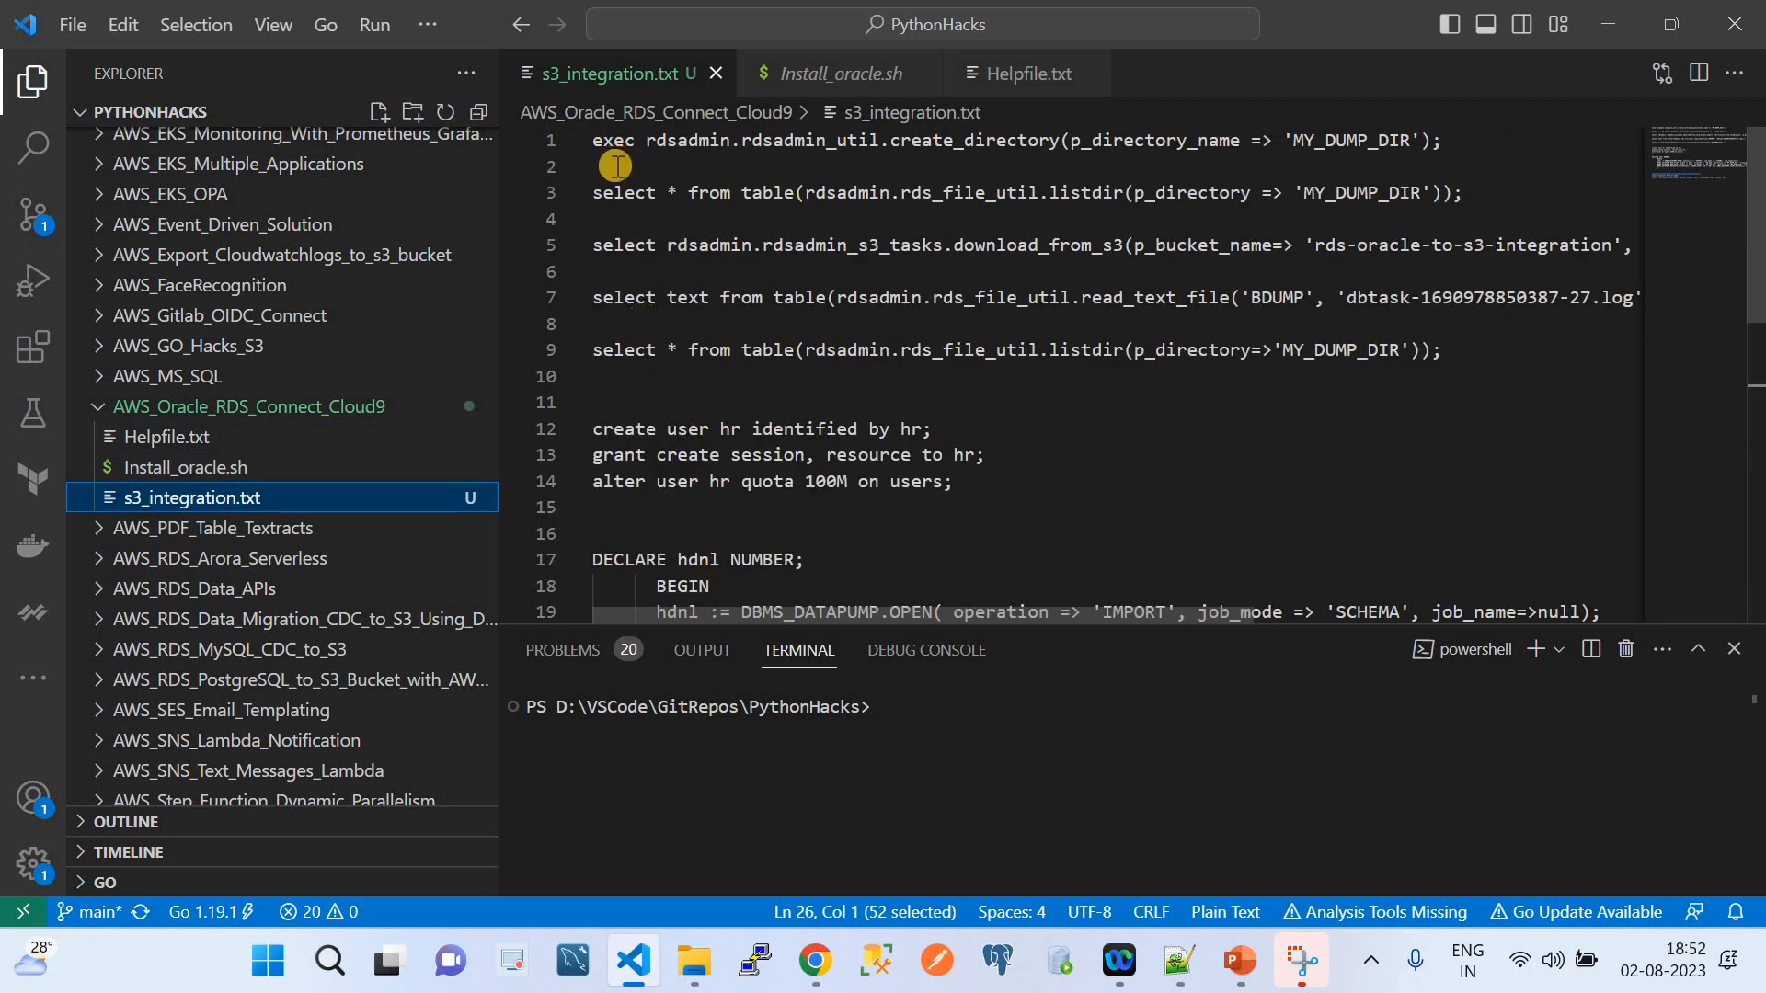
{"action": "scroll", "coordinate": [654, 358], "scroll_direction": "down", "scroll_amount": 10}
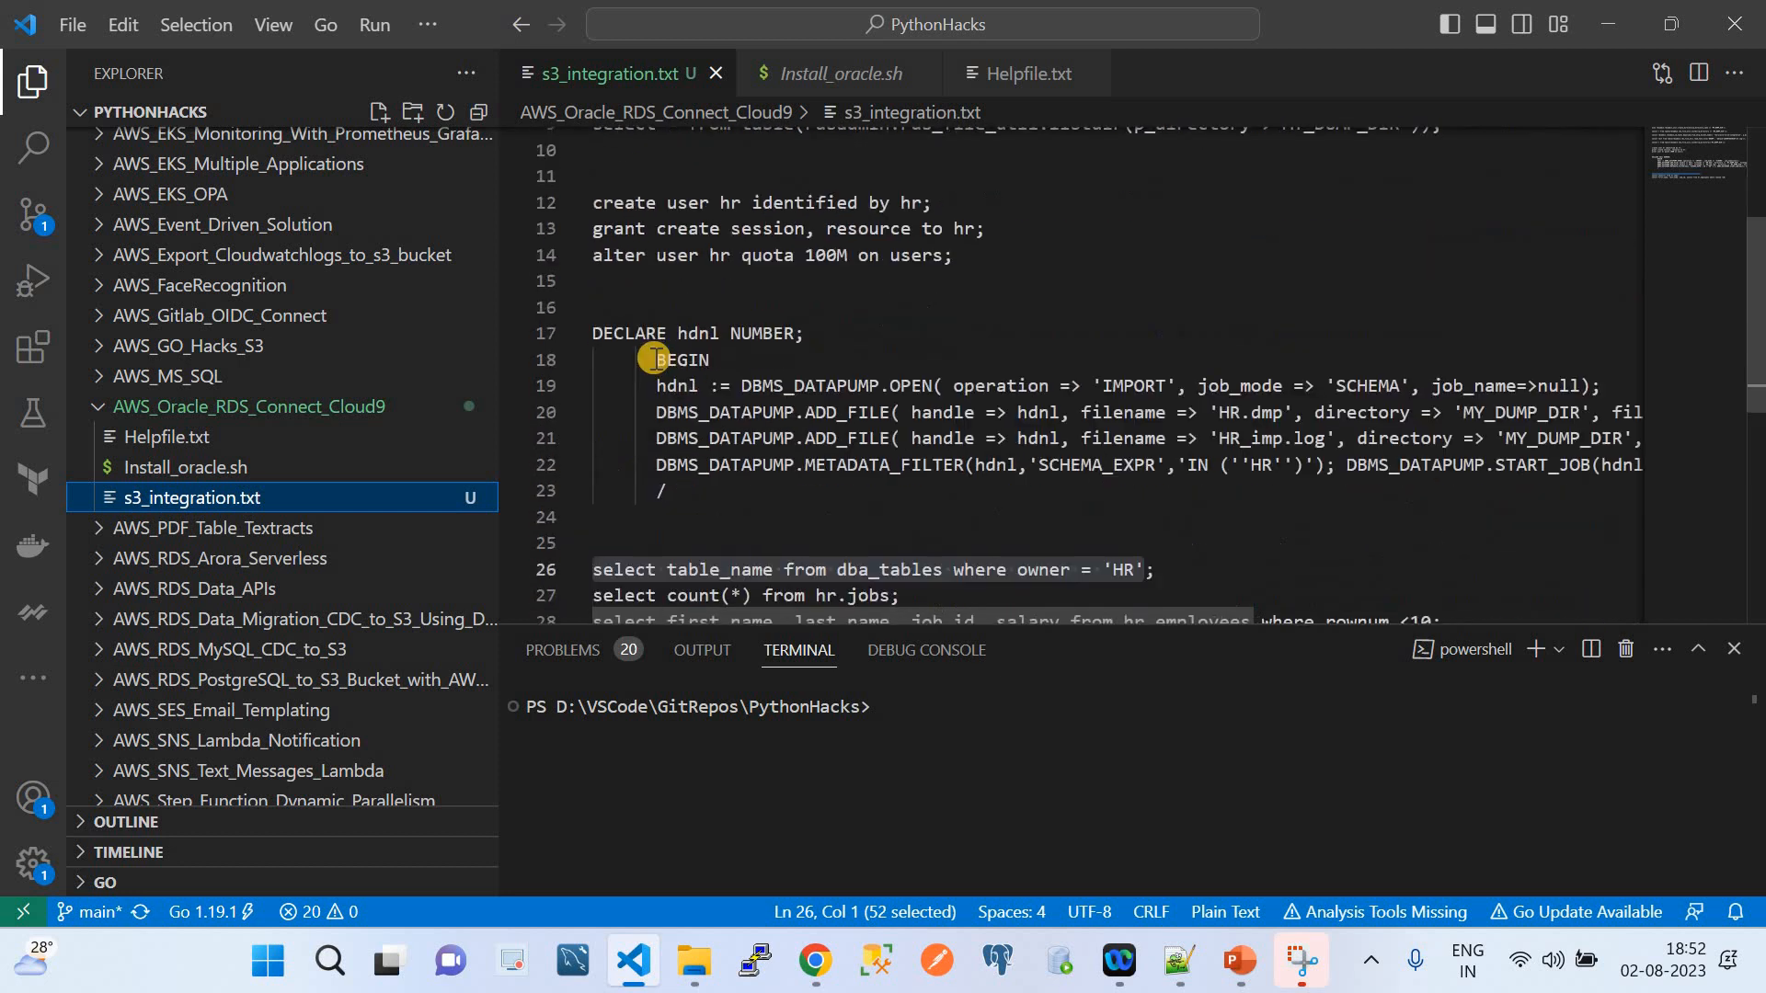
{"action": "scroll", "coordinate": [654, 357], "scroll_direction": "up", "scroll_amount": 8}
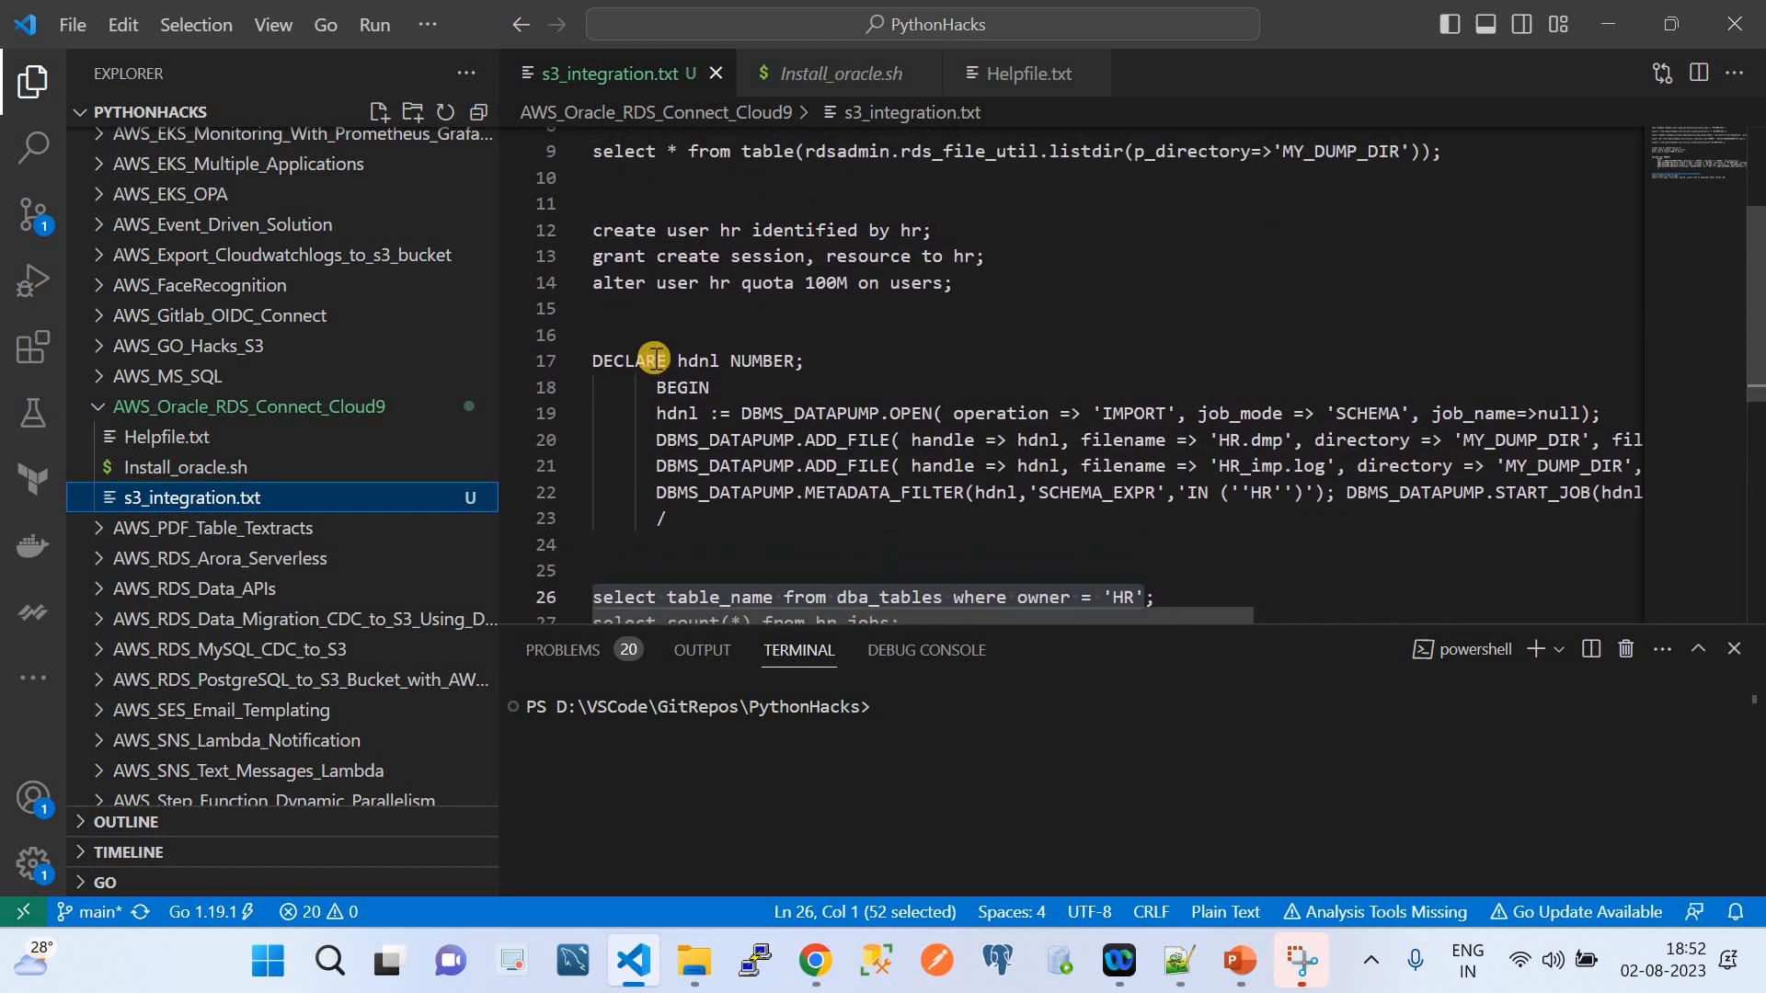
{"action": "scroll", "coordinate": [654, 358], "scroll_direction": "down", "scroll_amount": 2}
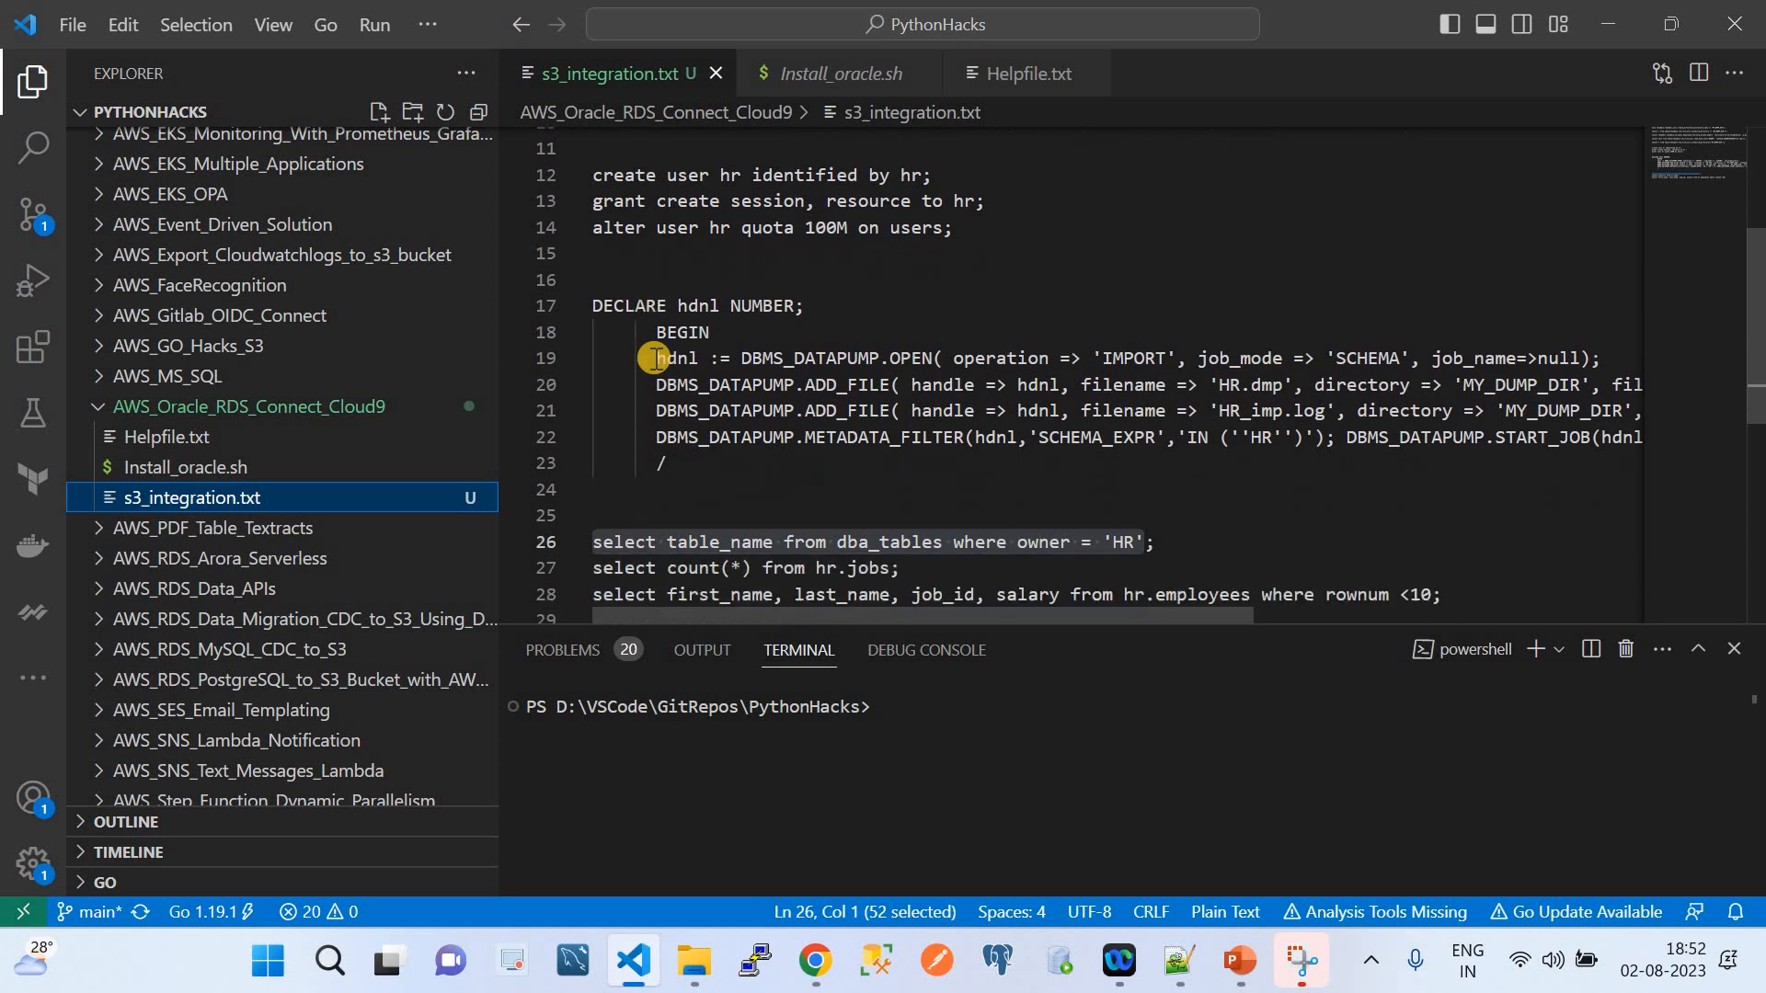
{"action": "scroll", "coordinate": [654, 358], "scroll_direction": "up", "scroll_amount": 5}
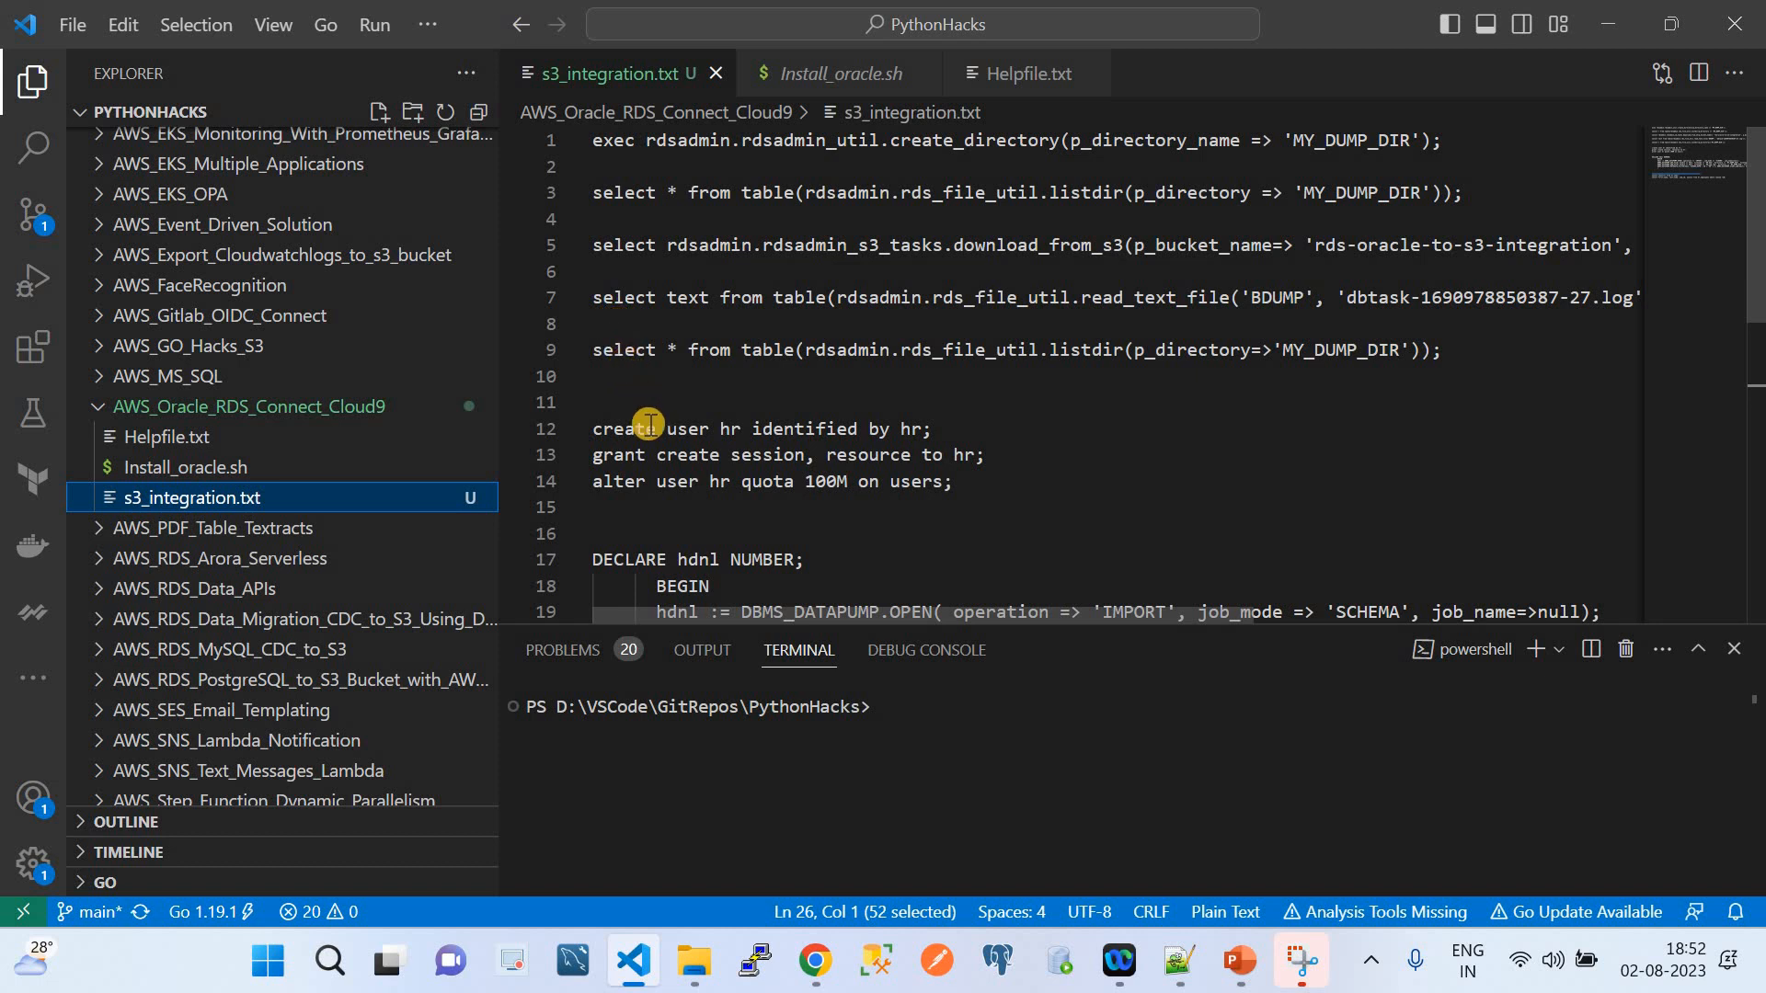
{"action": "scroll", "coordinate": [649, 424], "scroll_direction": "down", "scroll_amount": 10}
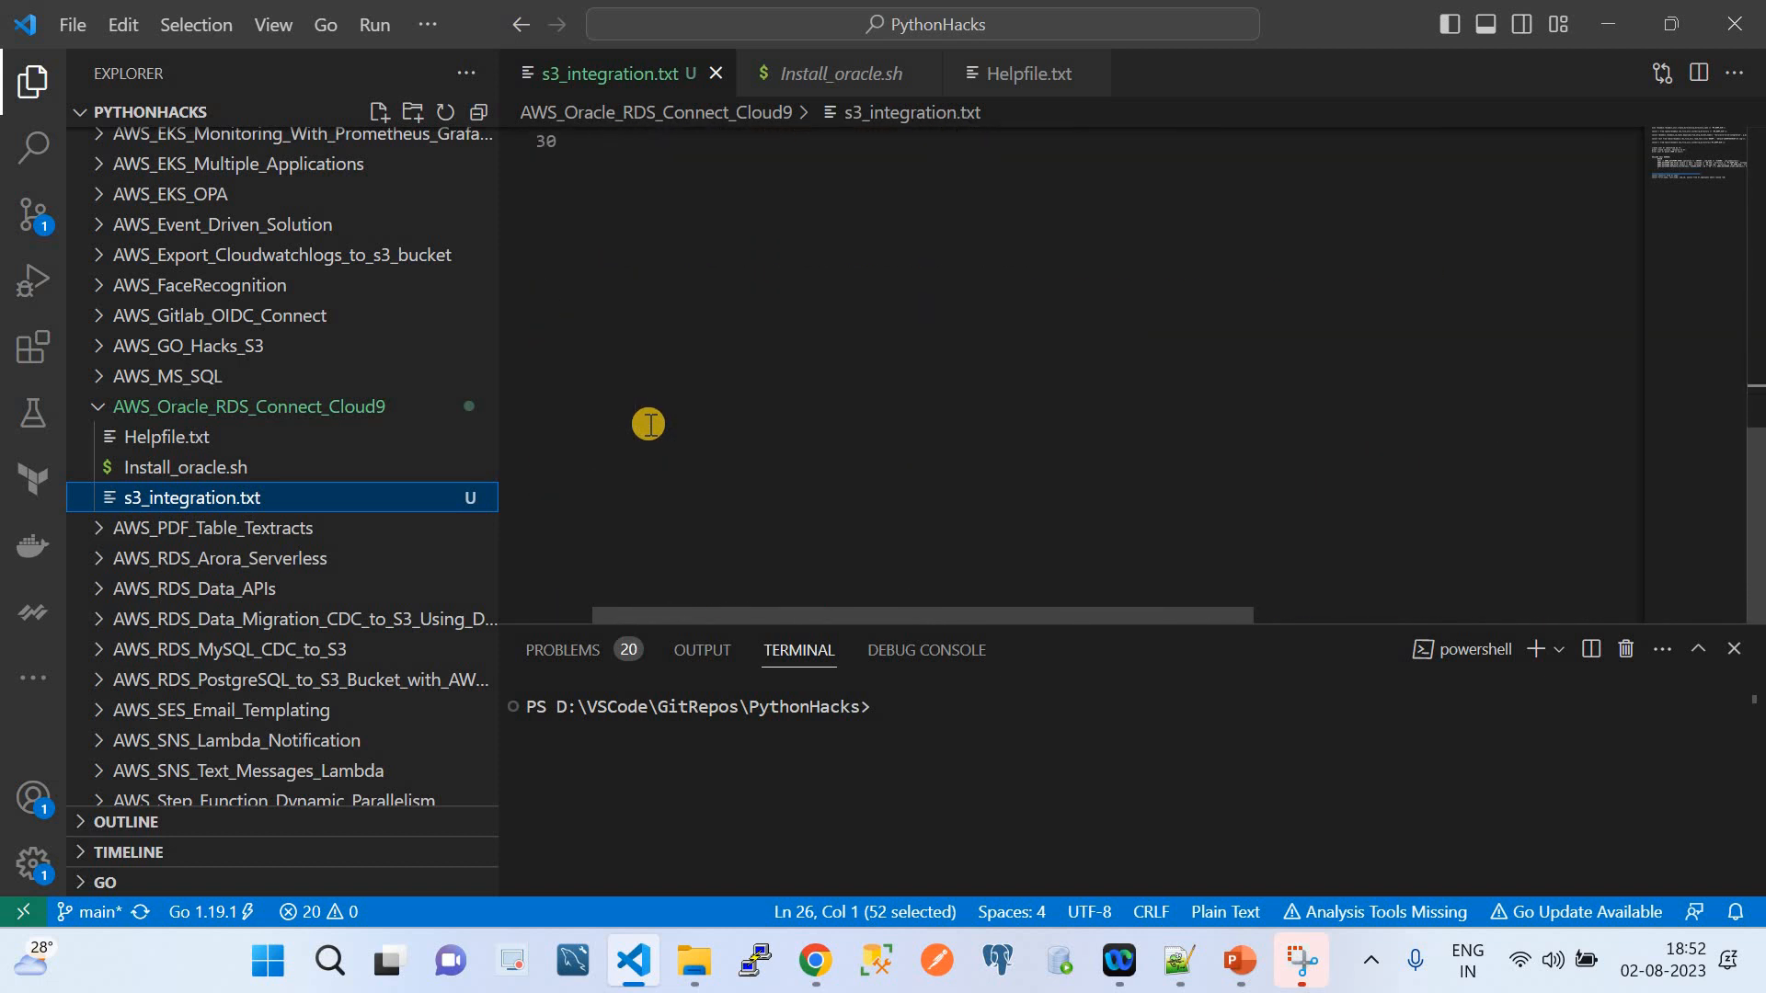
{"action": "left_click", "coordinate": [815, 960]}
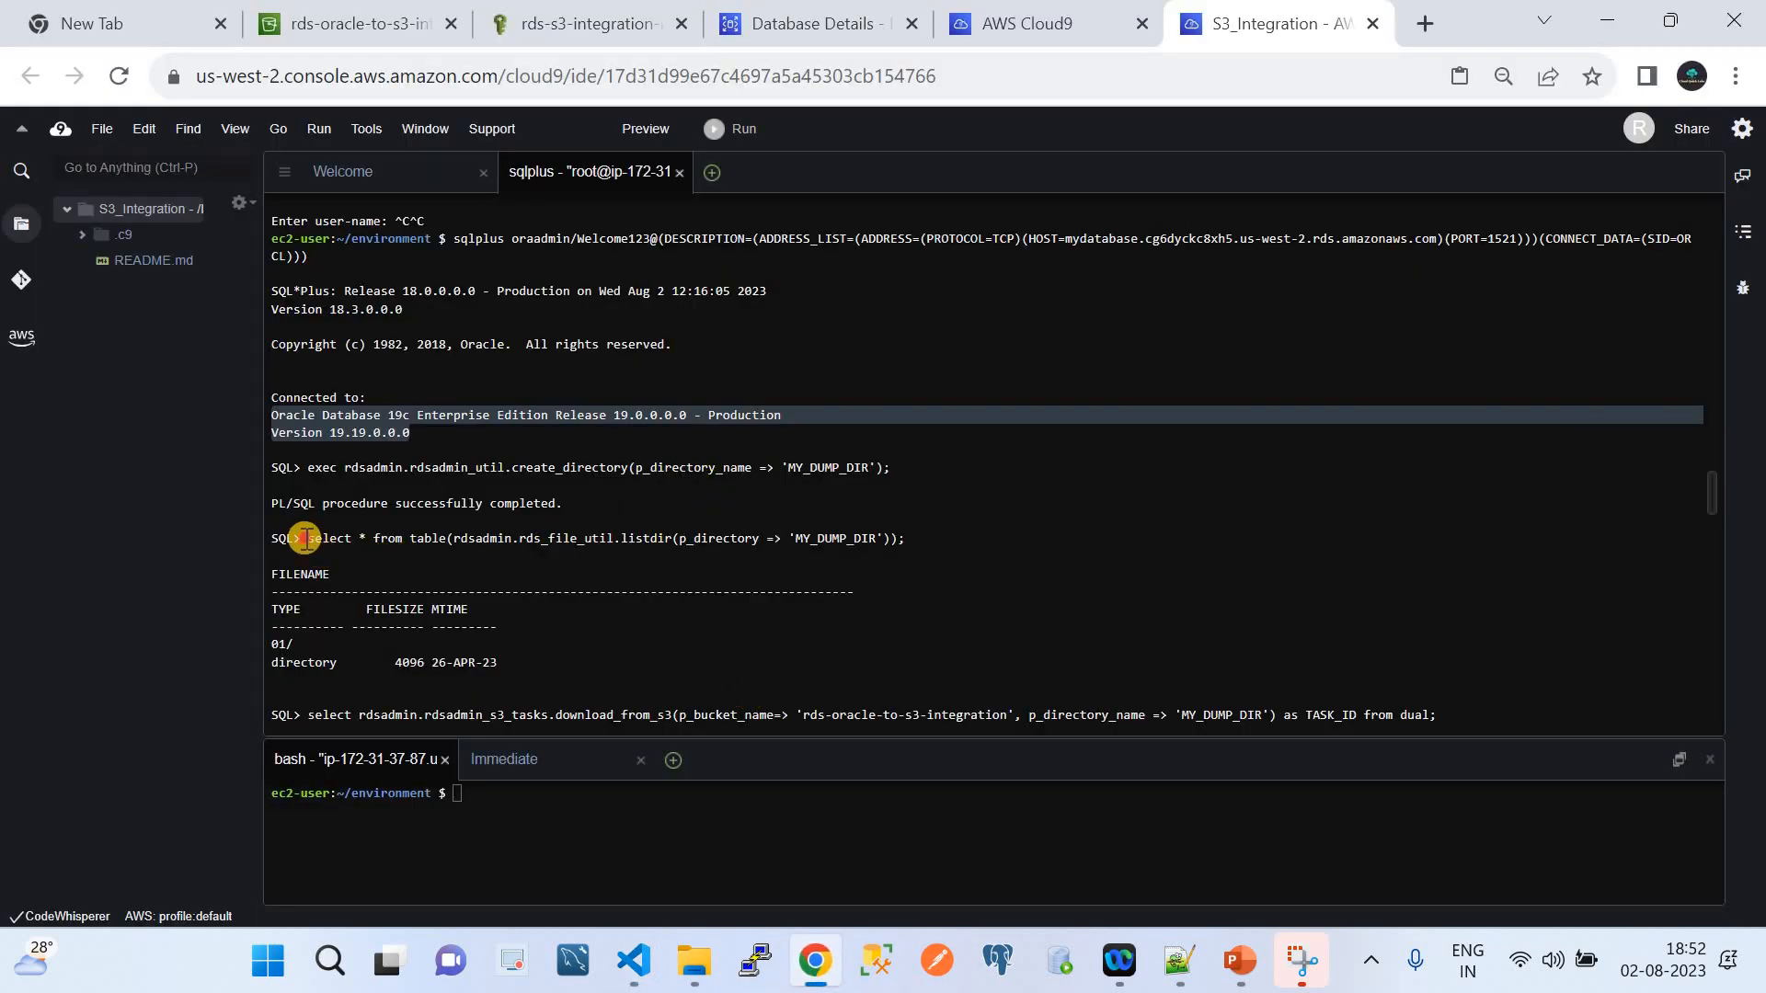
{"action": "left_click_drag", "start_coordinate": [306, 539], "coordinate": [916, 537]}
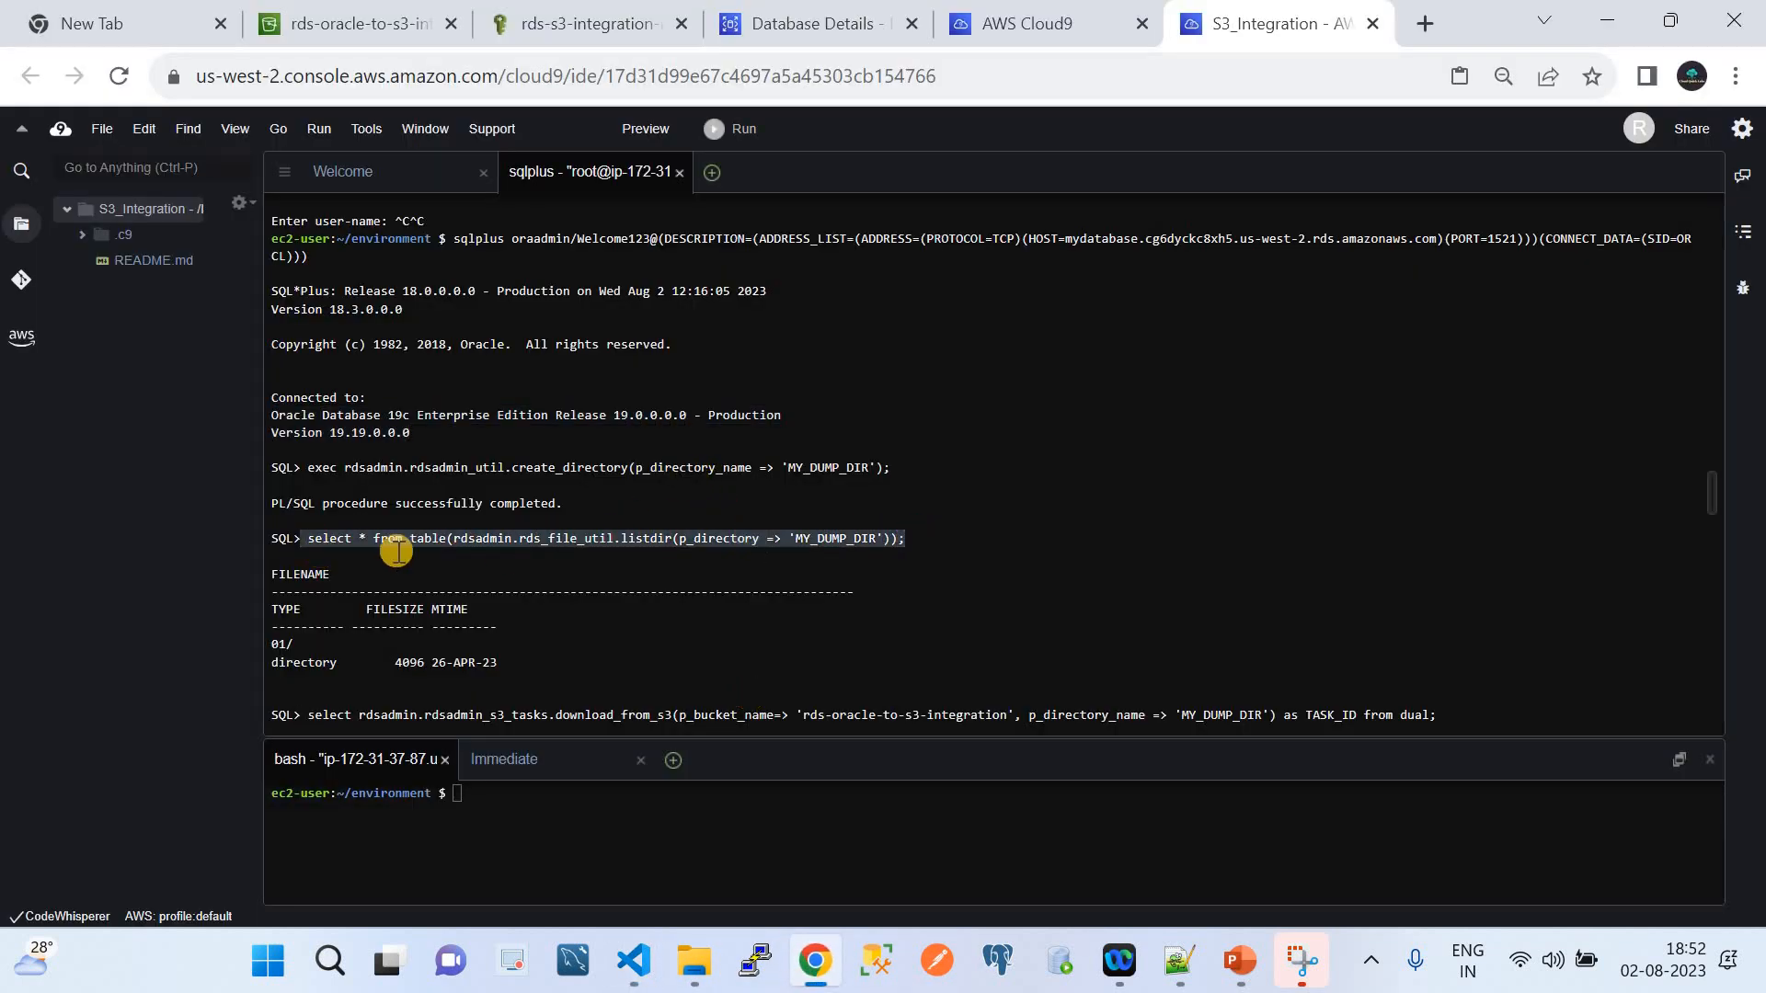
{"action": "left_click_drag", "start_coordinate": [289, 538], "coordinate": [282, 538]}
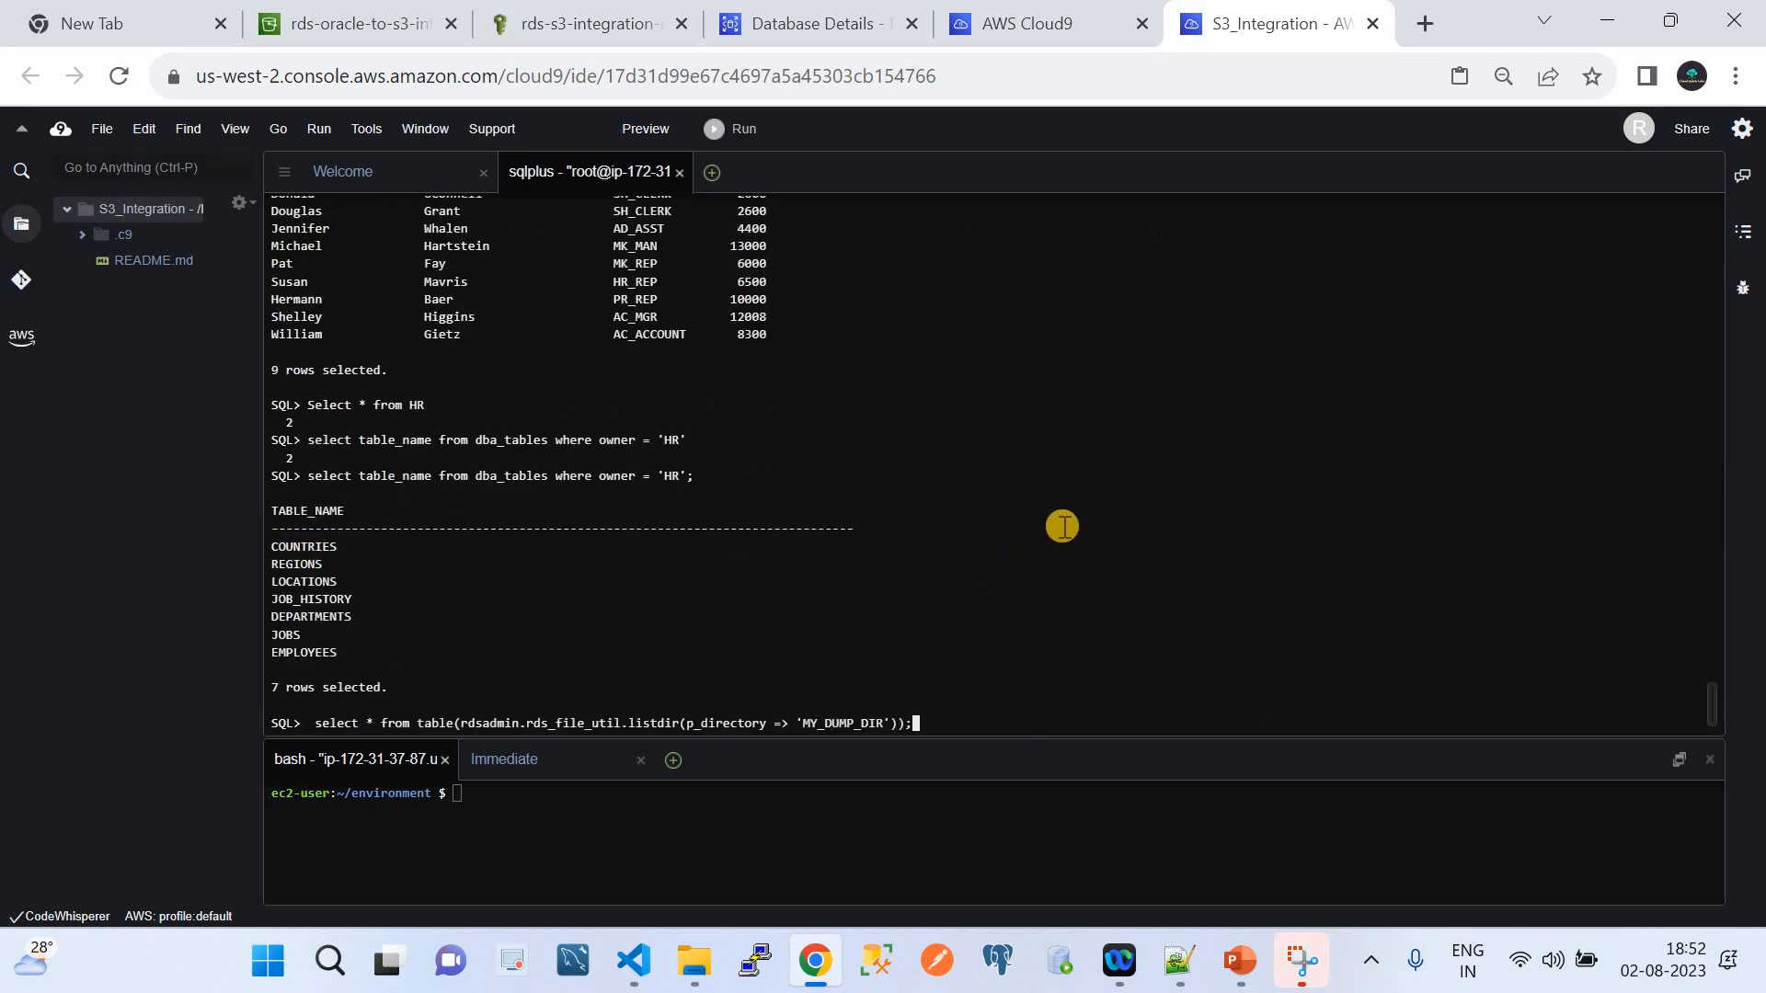
{"action": "key", "text": "BackSpace"}
{"action": "key", "text": "BackSpace"}
{"action": "key", "text": "BackSpace"}
{"action": "key", "text": "BackSpace"}
{"action": "key", "text": "BackSpace"}
{"action": "key", "text": "BackSpace"}
{"action": "key", "text": "BackSpace"}
{"action": "key", "text": "BackSpace"}
{"action": "key", "text": "BackSpace"}
{"action": "key", "text": "BackSpace"}
{"action": "key", "text": "BackSpace"}
{"action": "key", "text": "BackSpace"}
{"action": "key", "text": "BackSpace"}
{"action": "key", "text": "BackSpace"}
{"action": "key", "text": "BackSpace"}
{"action": "key", "text": "BackSpace"}
{"action": "key", "text": "BackSpace"}
{"action": "key", "text": "BackSpace"}
{"action": "key", "text": "BackSpace"}
{"action": "key", "text": "BackSpace"}
{"action": "key", "text": "BackSpace"}
{"action": "key", "text": "BackSpace"}
{"action": "key", "text": "BackSpace"}
{"action": "key", "text": "BackSpace"}
{"action": "key", "text": "BackSpace"}
{"action": "key", "text": "BackSpace"}
{"action": "key", "text": "BackSpace"}
{"action": "key", "text": "BackSpace"}
{"action": "key", "text": "BackSpace"}
{"action": "key", "text": "BackSpace"}
{"action": "key", "text": "BackSpace"}
{"action": "key", "text": "BackSpace"}
{"action": "key", "text": "BackSpace"}
{"action": "key", "text": "BackSpace"}
{"action": "key", "text": "BackSpace"}
{"action": "key", "text": "BackSpace"}
{"action": "key", "text": "BackSpace"}
{"action": "key", "text": "BackSpace"}
{"action": "key", "text": "BackSpace"}
{"action": "key", "text": "BackSpace"}
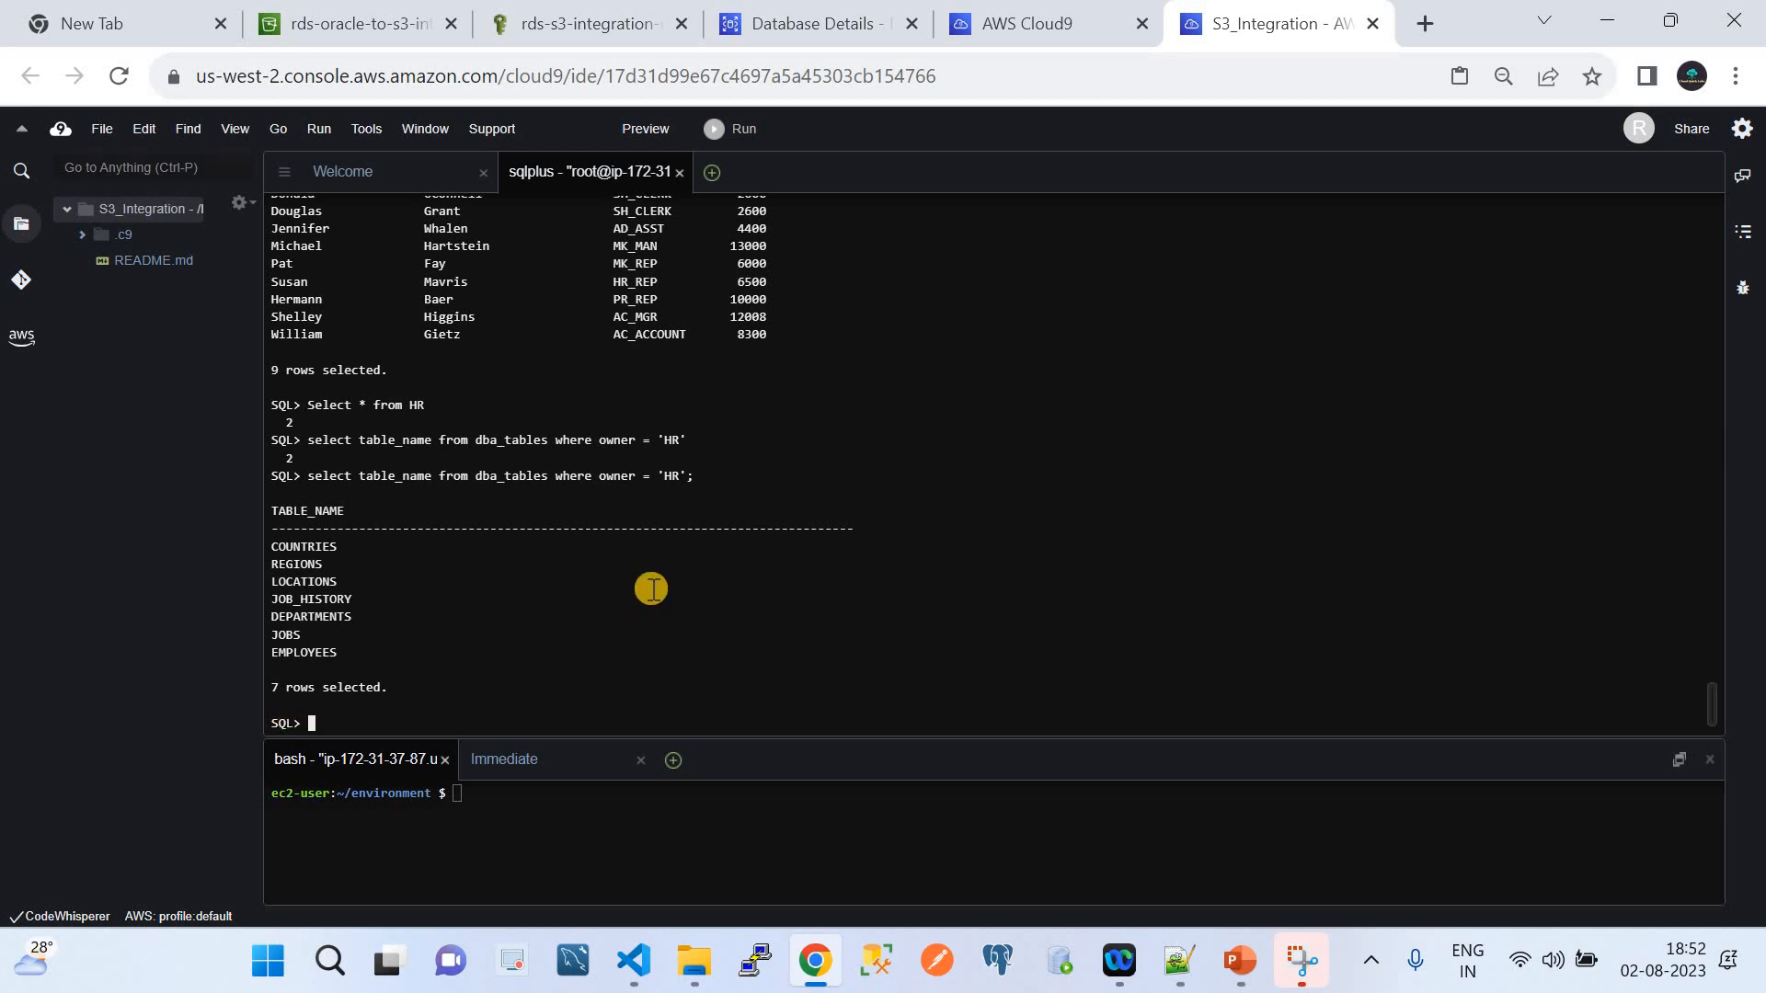
{"action": "scroll", "coordinate": [1041, 406], "scroll_direction": "up", "scroll_amount": 15}
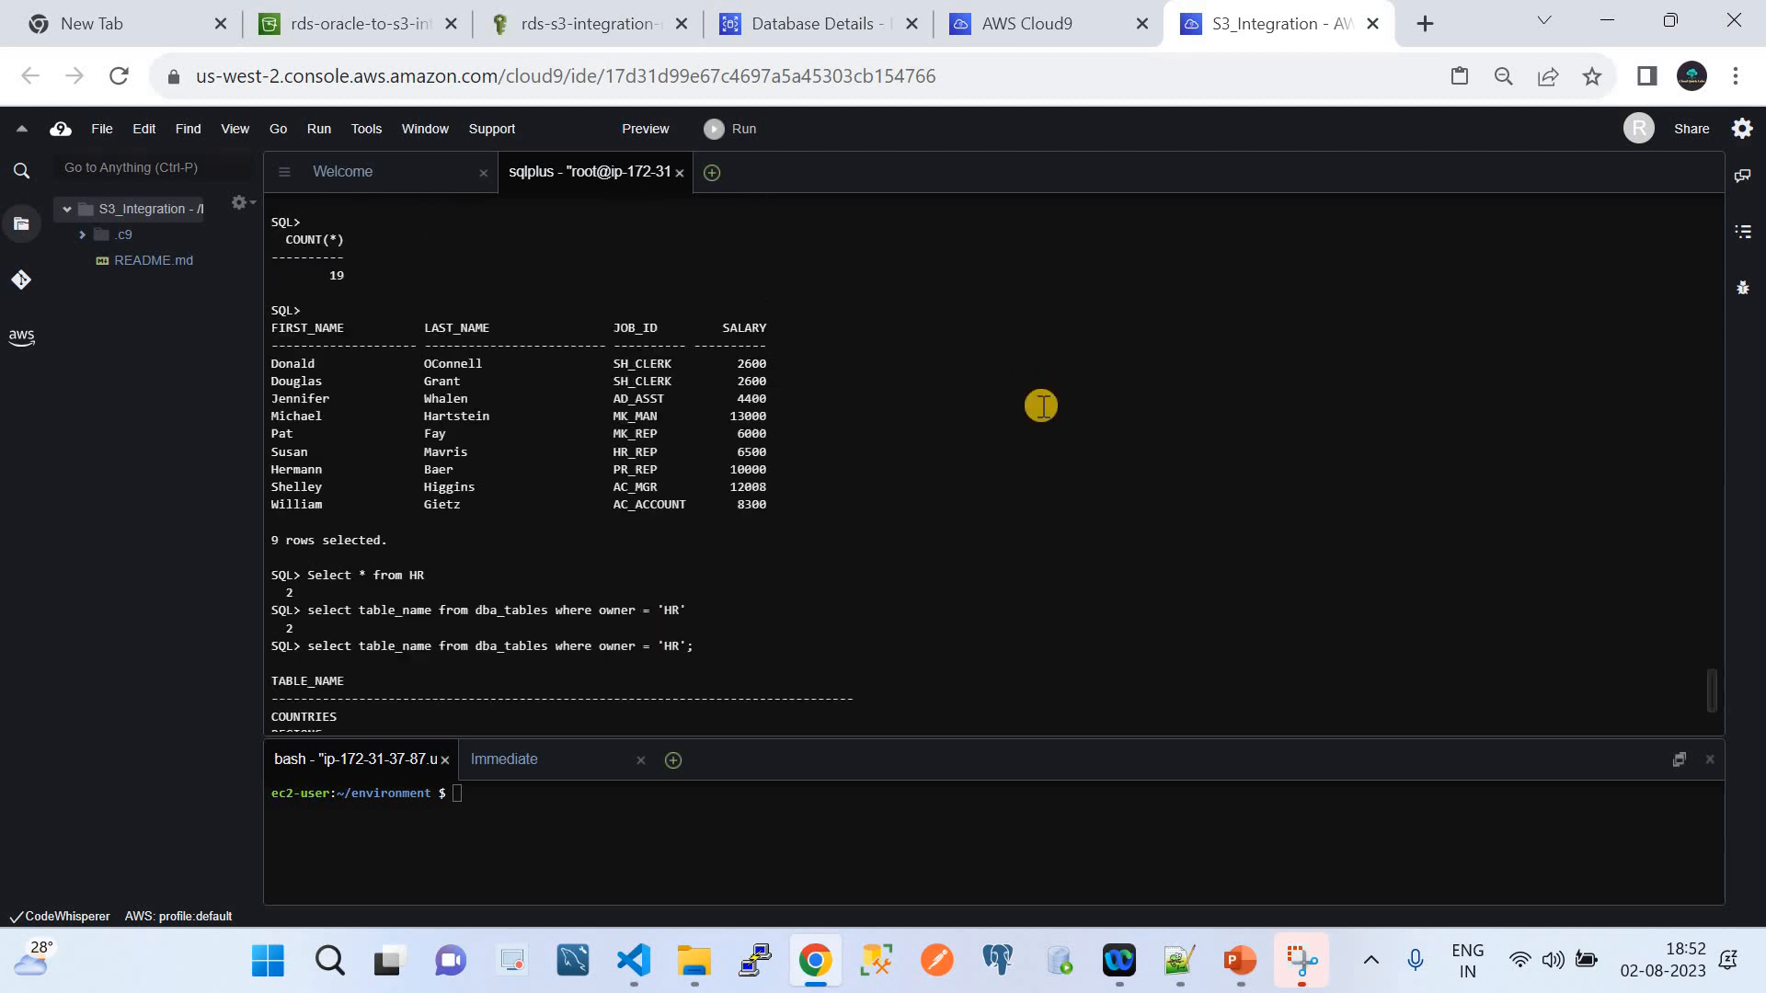
{"action": "scroll", "coordinate": [1040, 405], "scroll_direction": "up", "scroll_amount": 20}
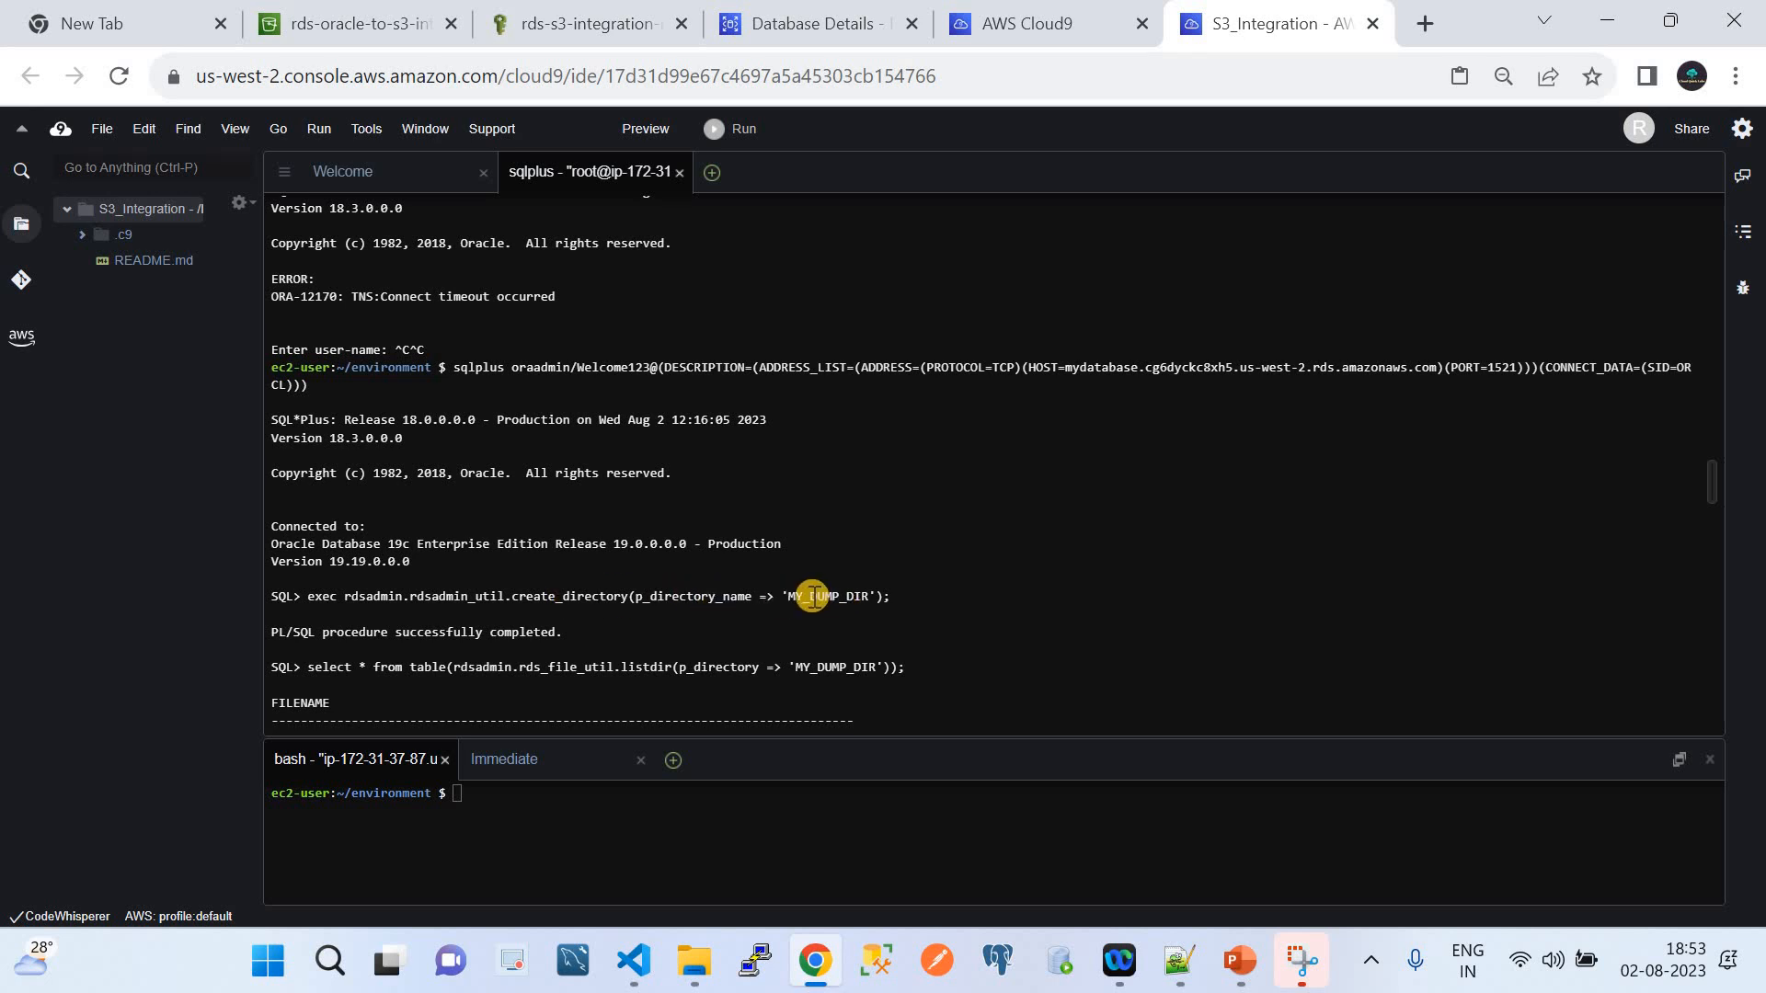
{"action": "scroll", "coordinate": [813, 596], "scroll_direction": "down", "scroll_amount": 2}
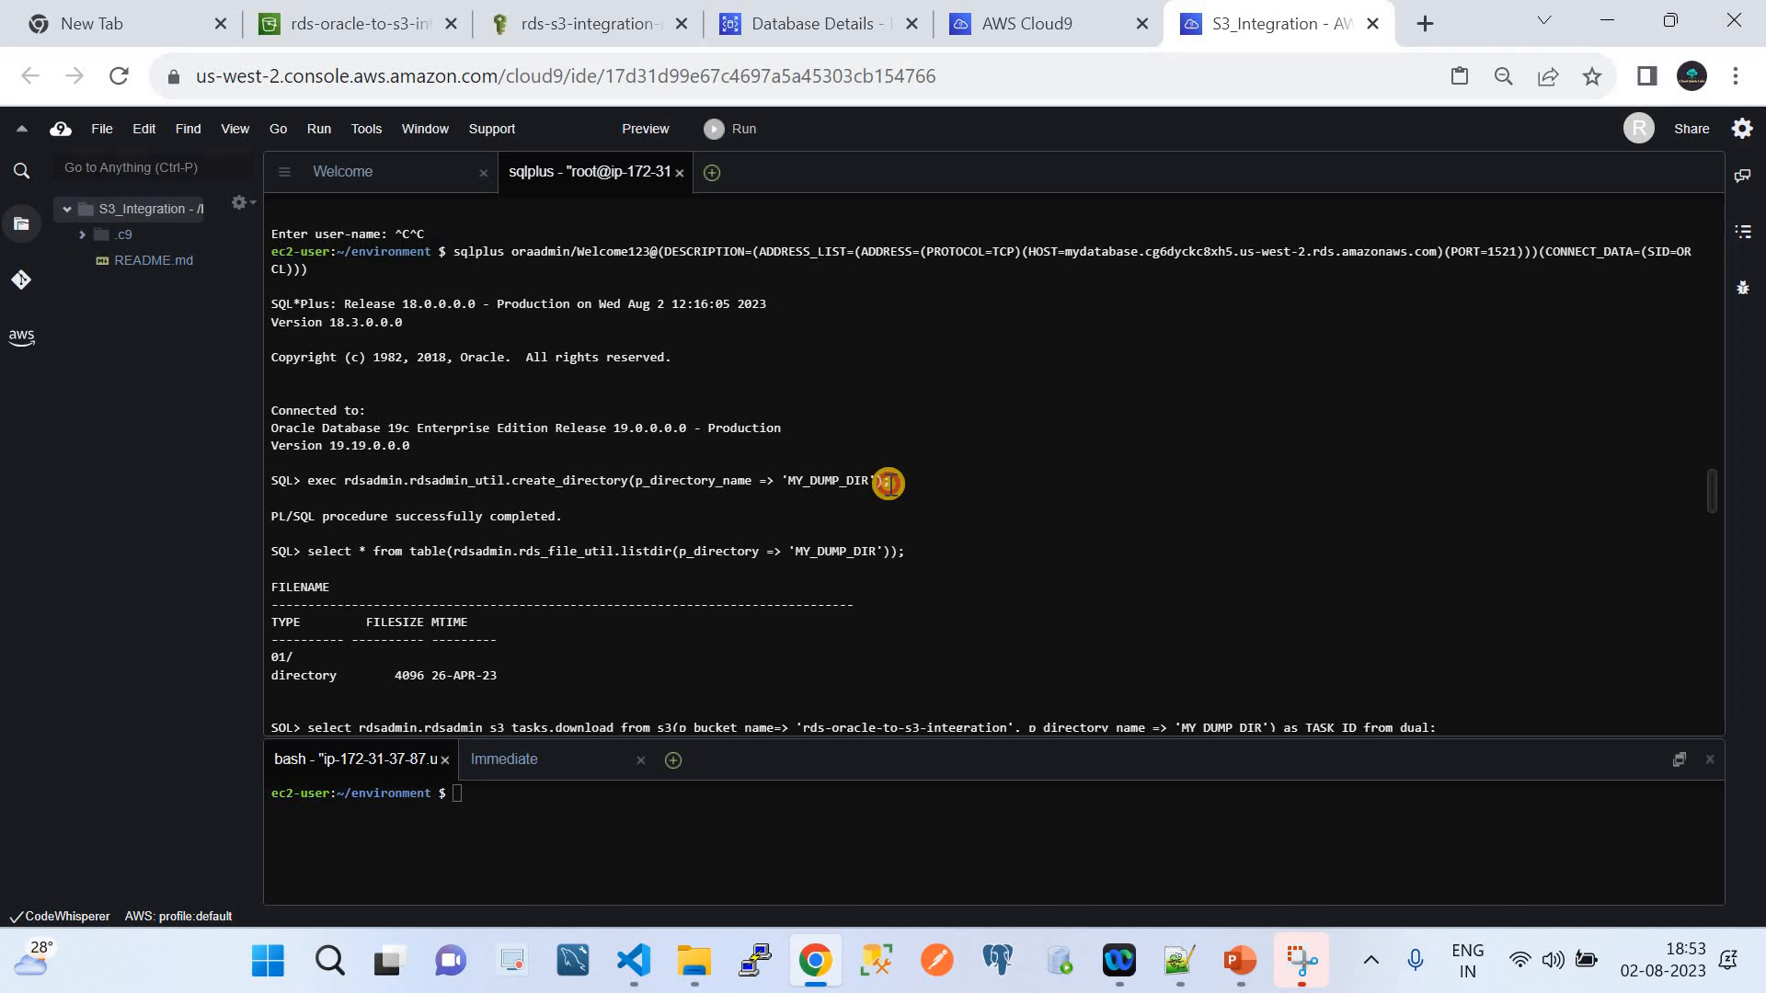
{"action": "left_click_drag", "start_coordinate": [888, 482], "coordinate": [306, 480]}
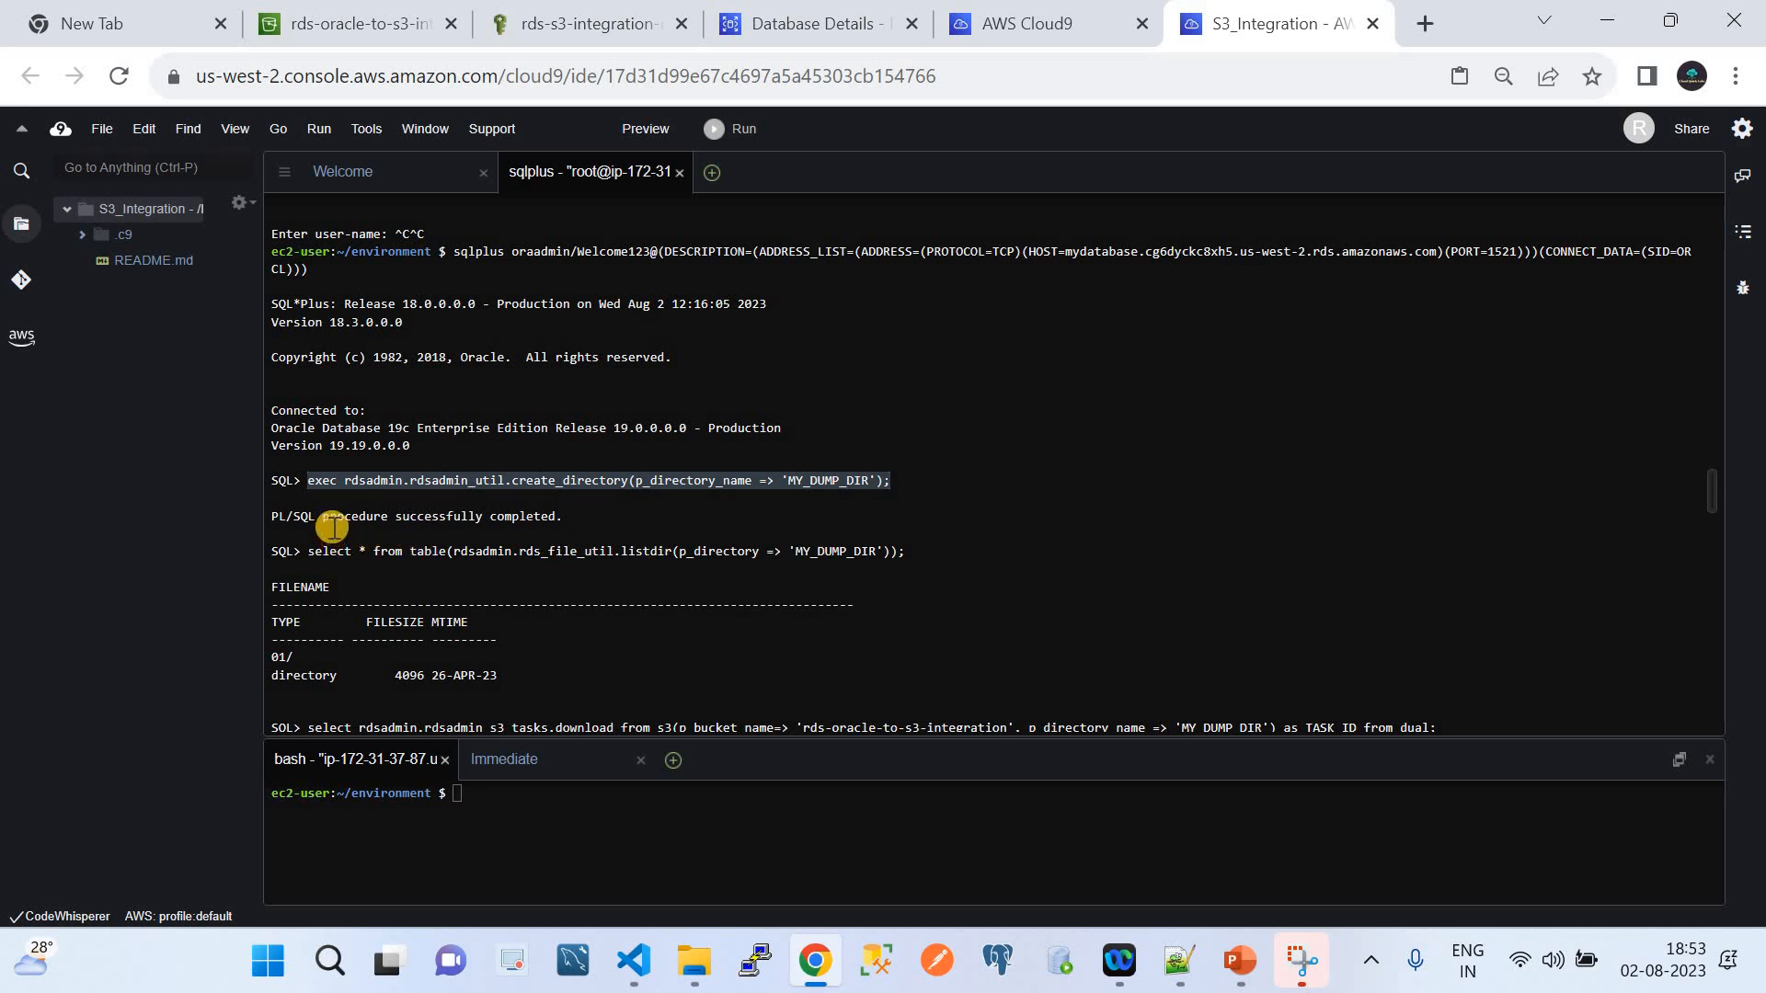
{"action": "left_click_drag", "start_coordinate": [563, 516], "coordinate": [250, 523]}
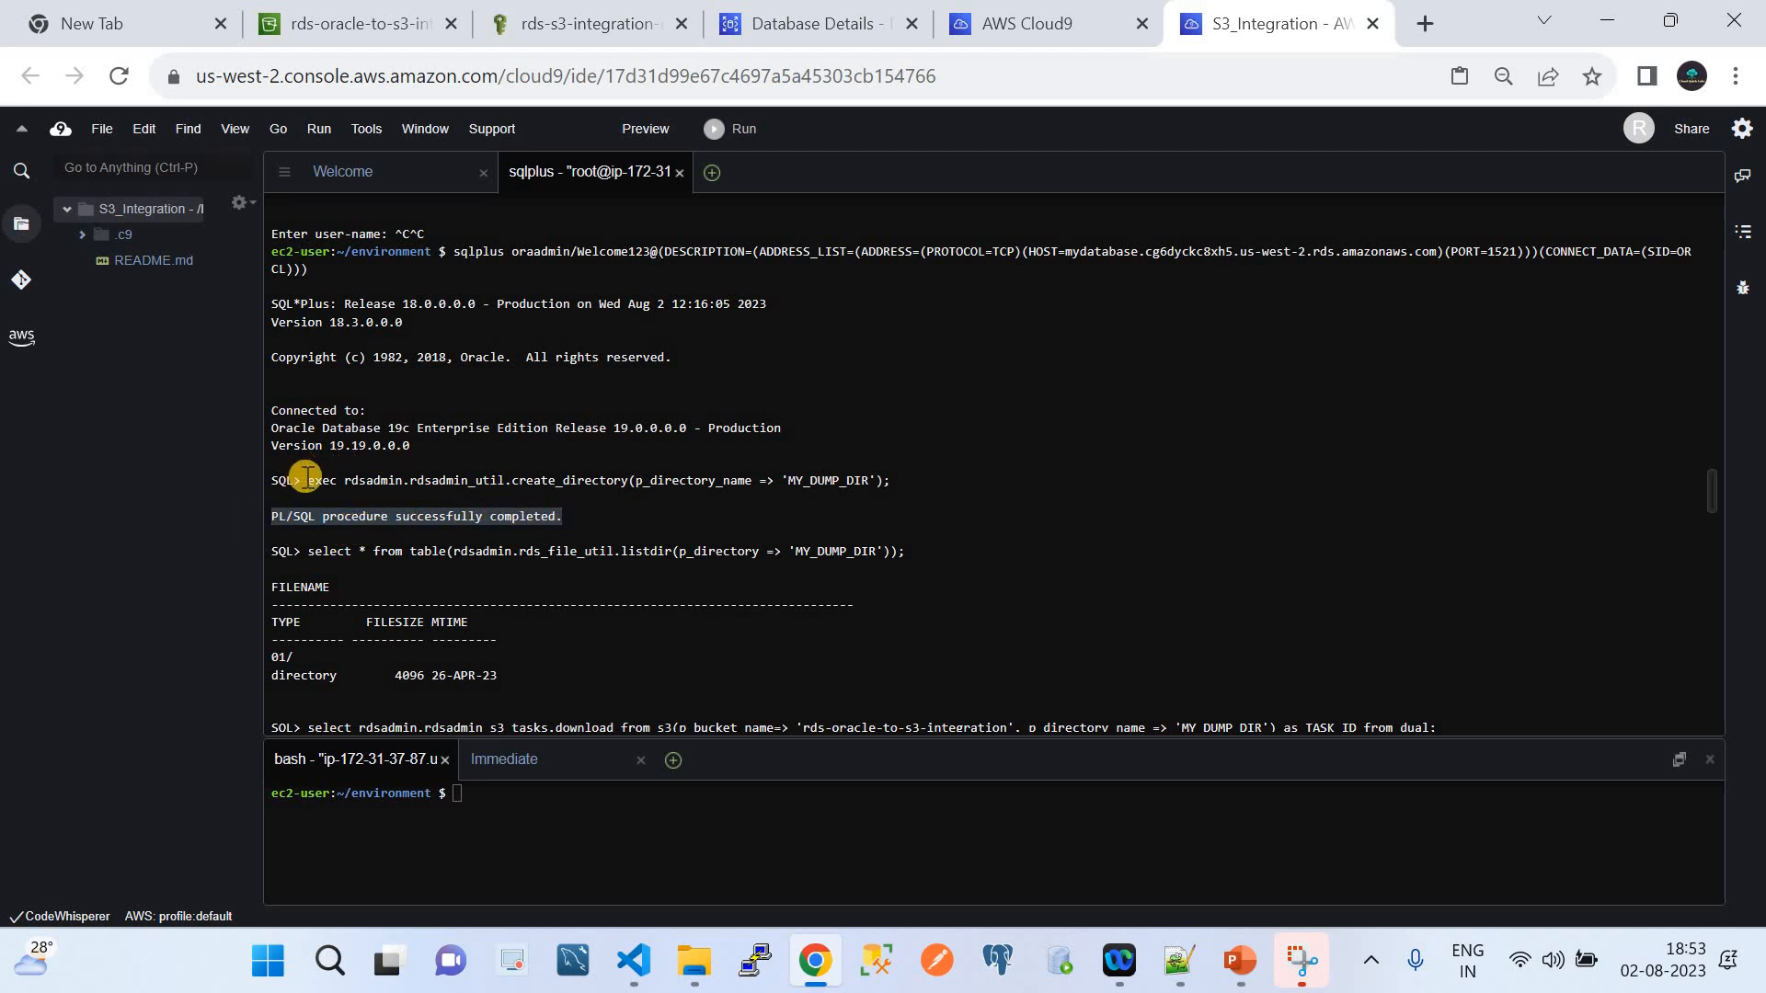
{"action": "left_click_drag", "start_coordinate": [306, 481], "coordinate": [618, 480]}
{"action": "left_click_drag", "start_coordinate": [793, 486], "coordinate": [875, 489]}
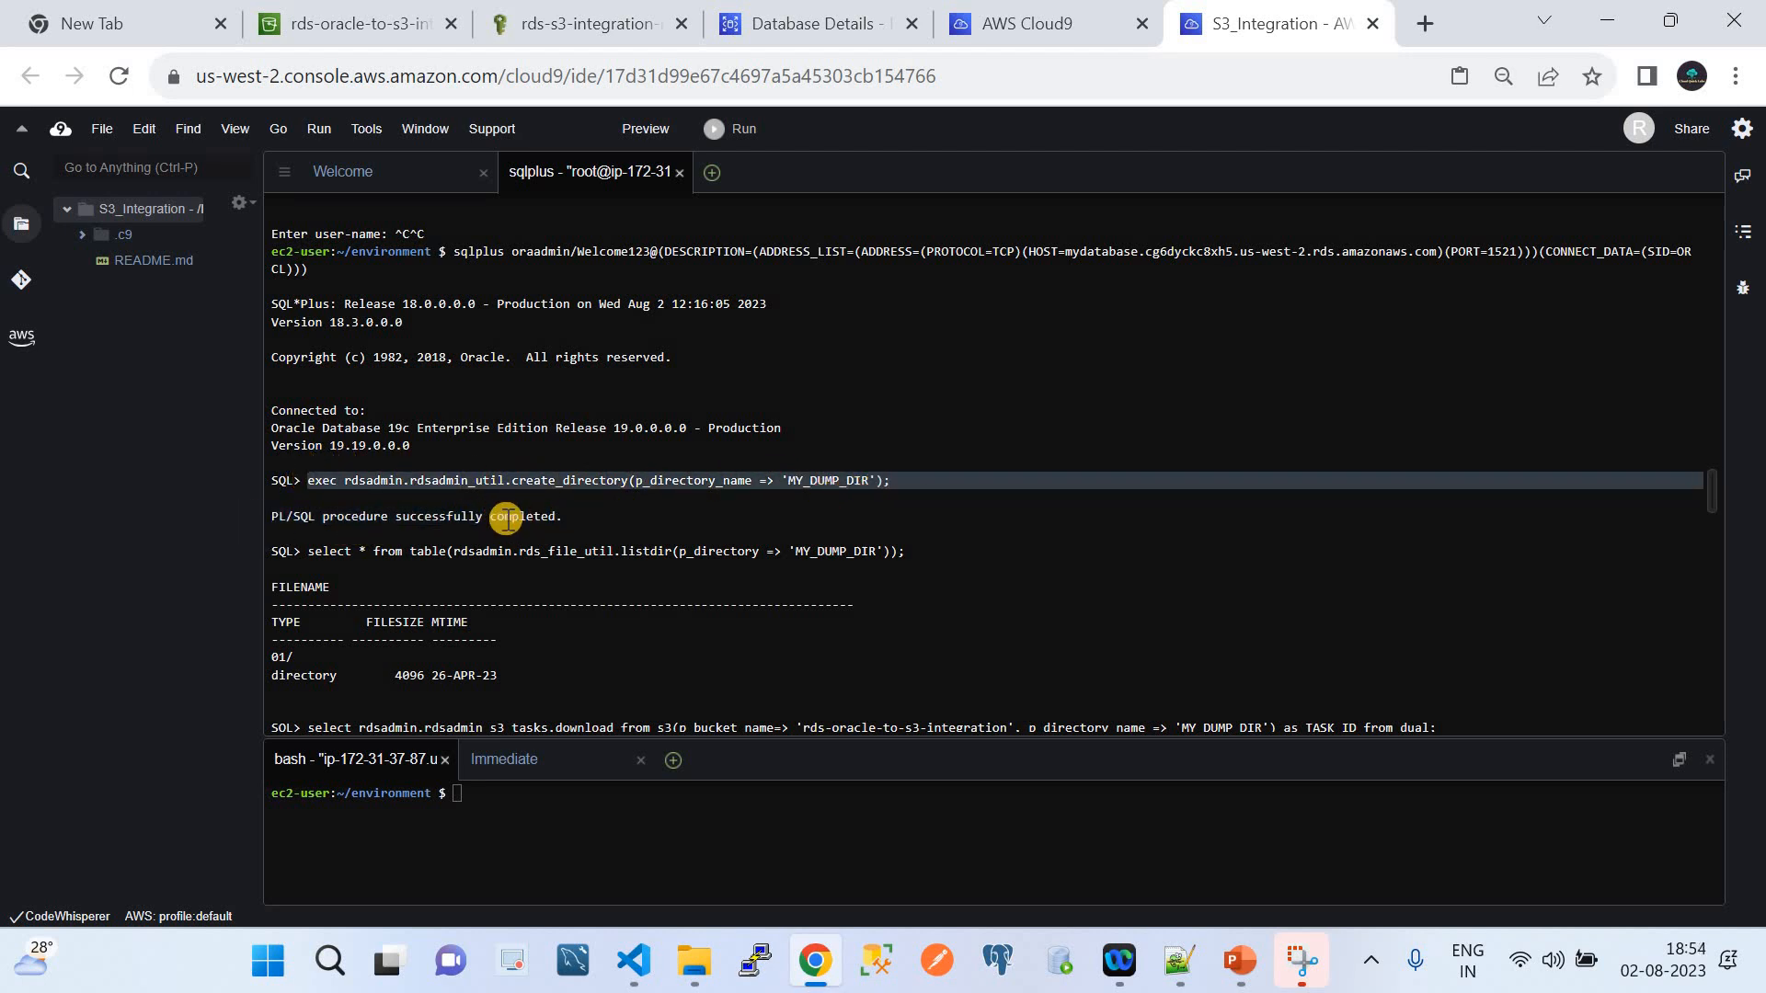
{"action": "left_click_drag", "start_coordinate": [558, 518], "coordinate": [251, 516]}
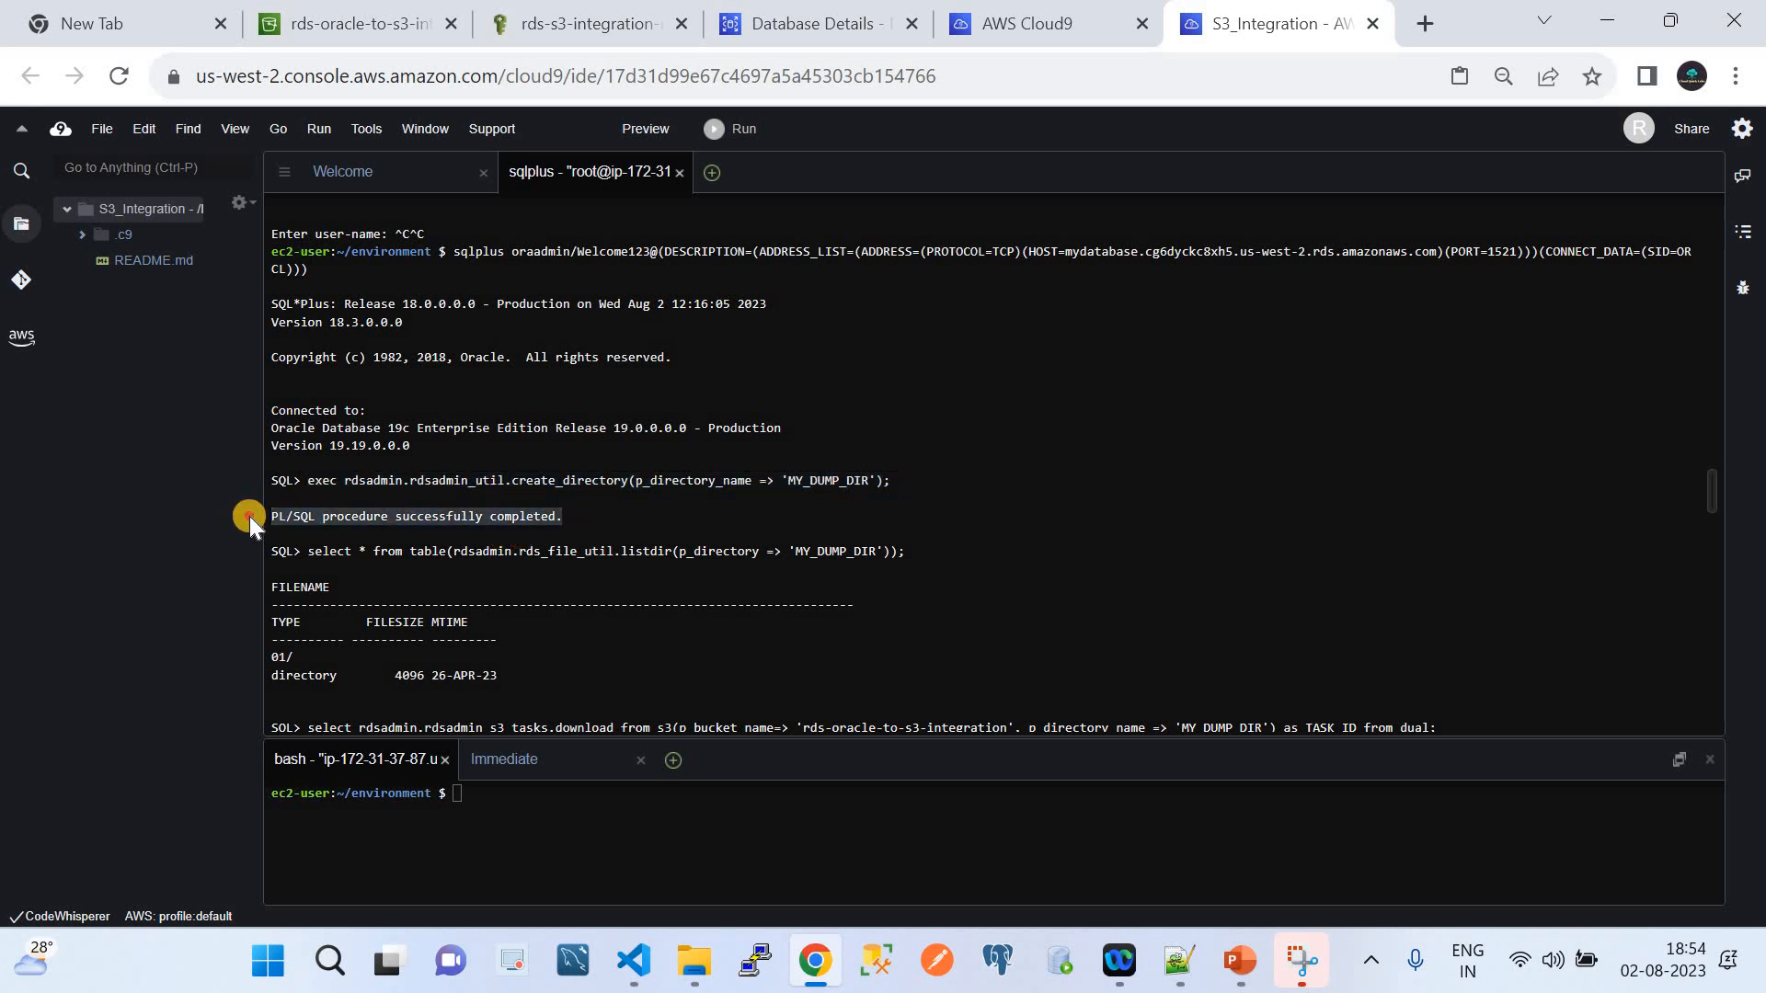
{"action": "left_click", "coordinate": [644, 975]}
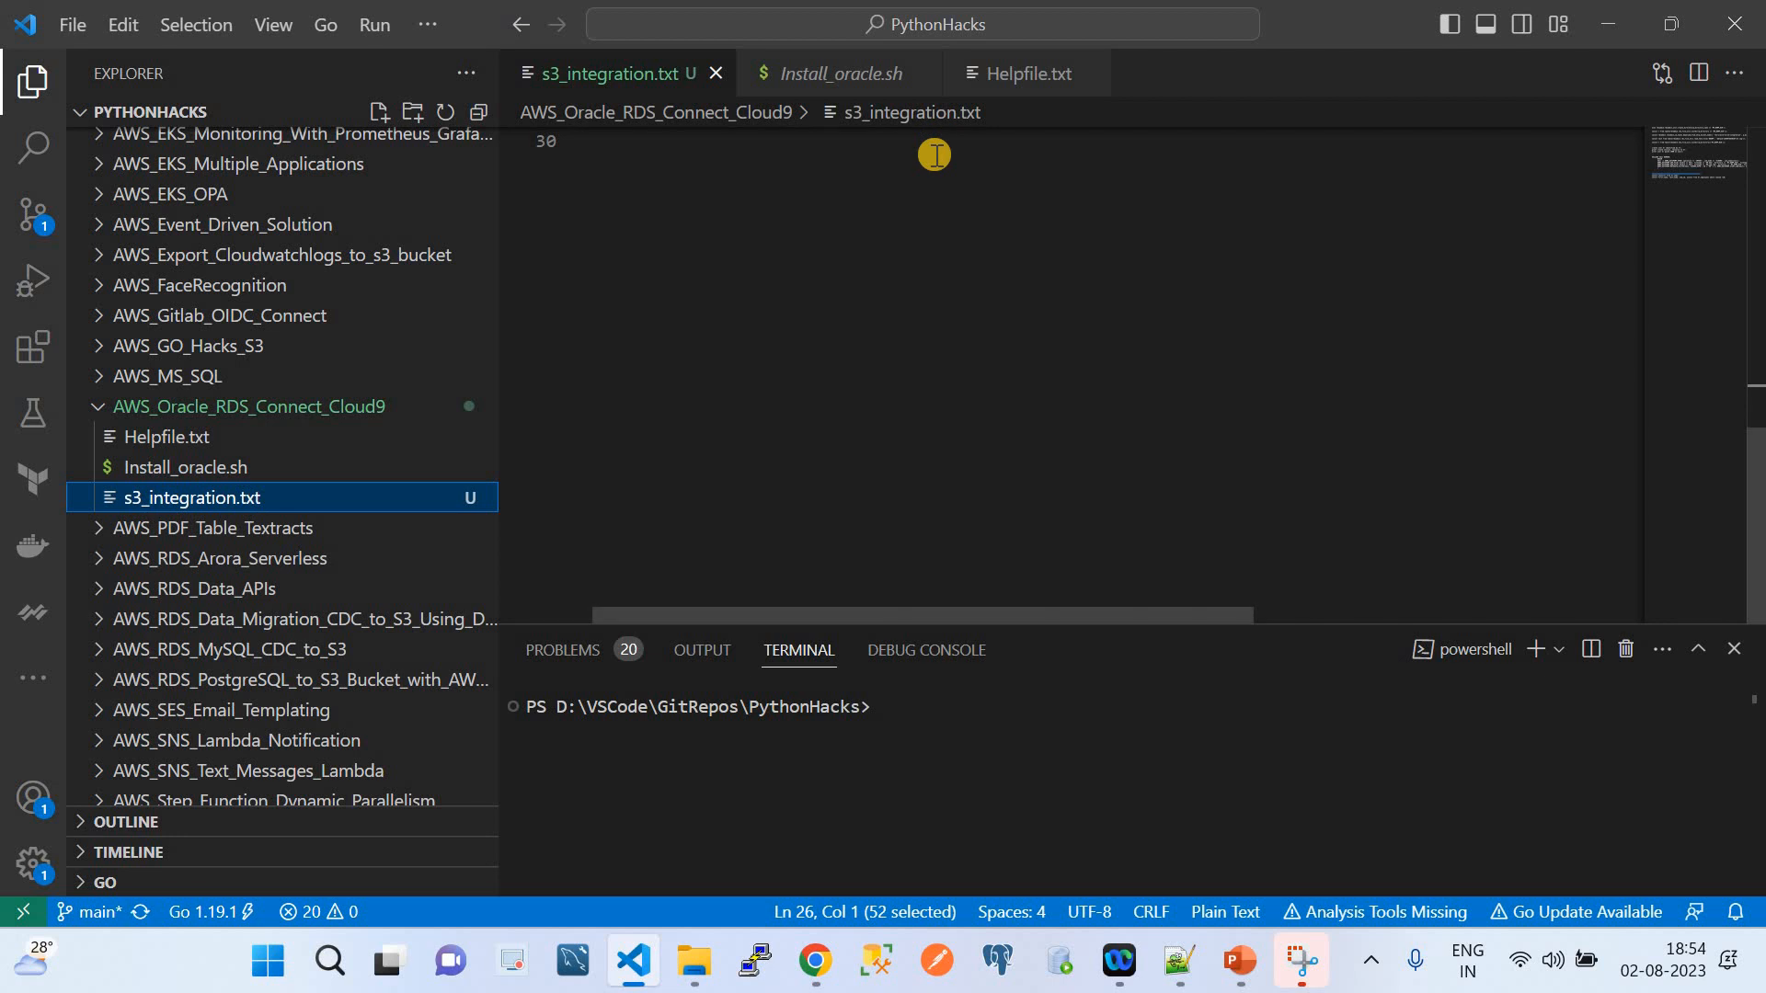
{"action": "scroll", "coordinate": [934, 150], "scroll_direction": "up", "scroll_amount": 10}
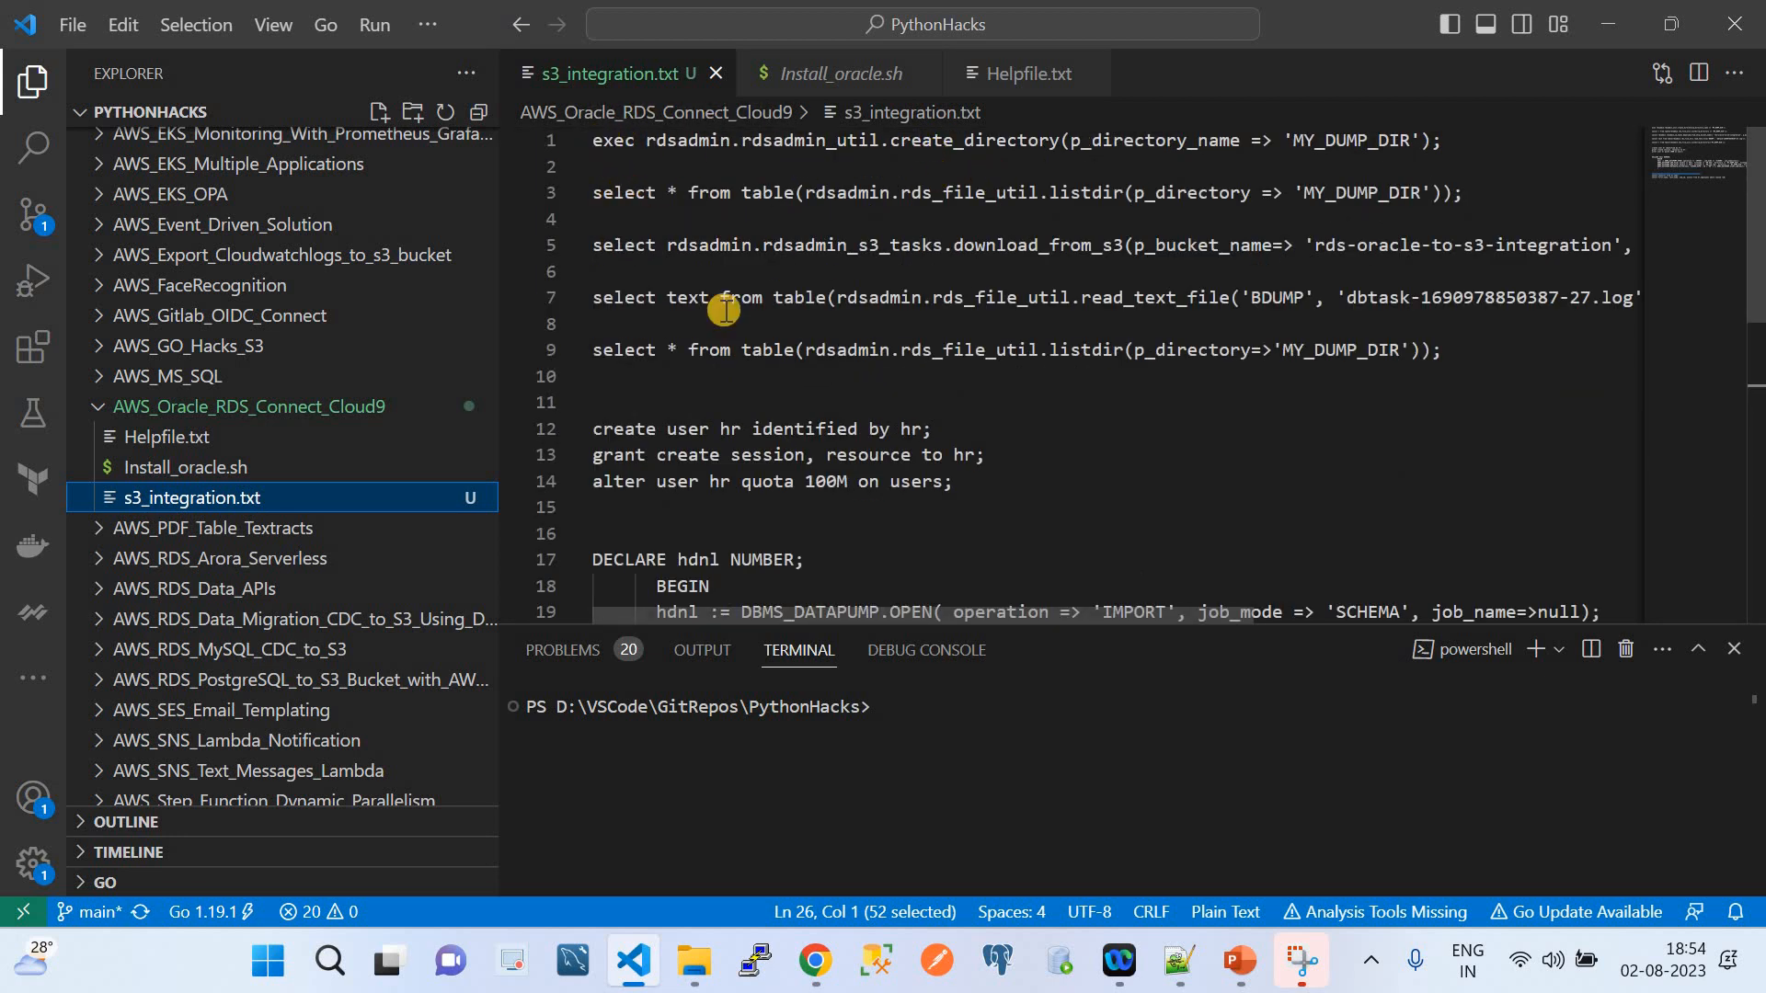
{"action": "left_click", "coordinate": [815, 960]}
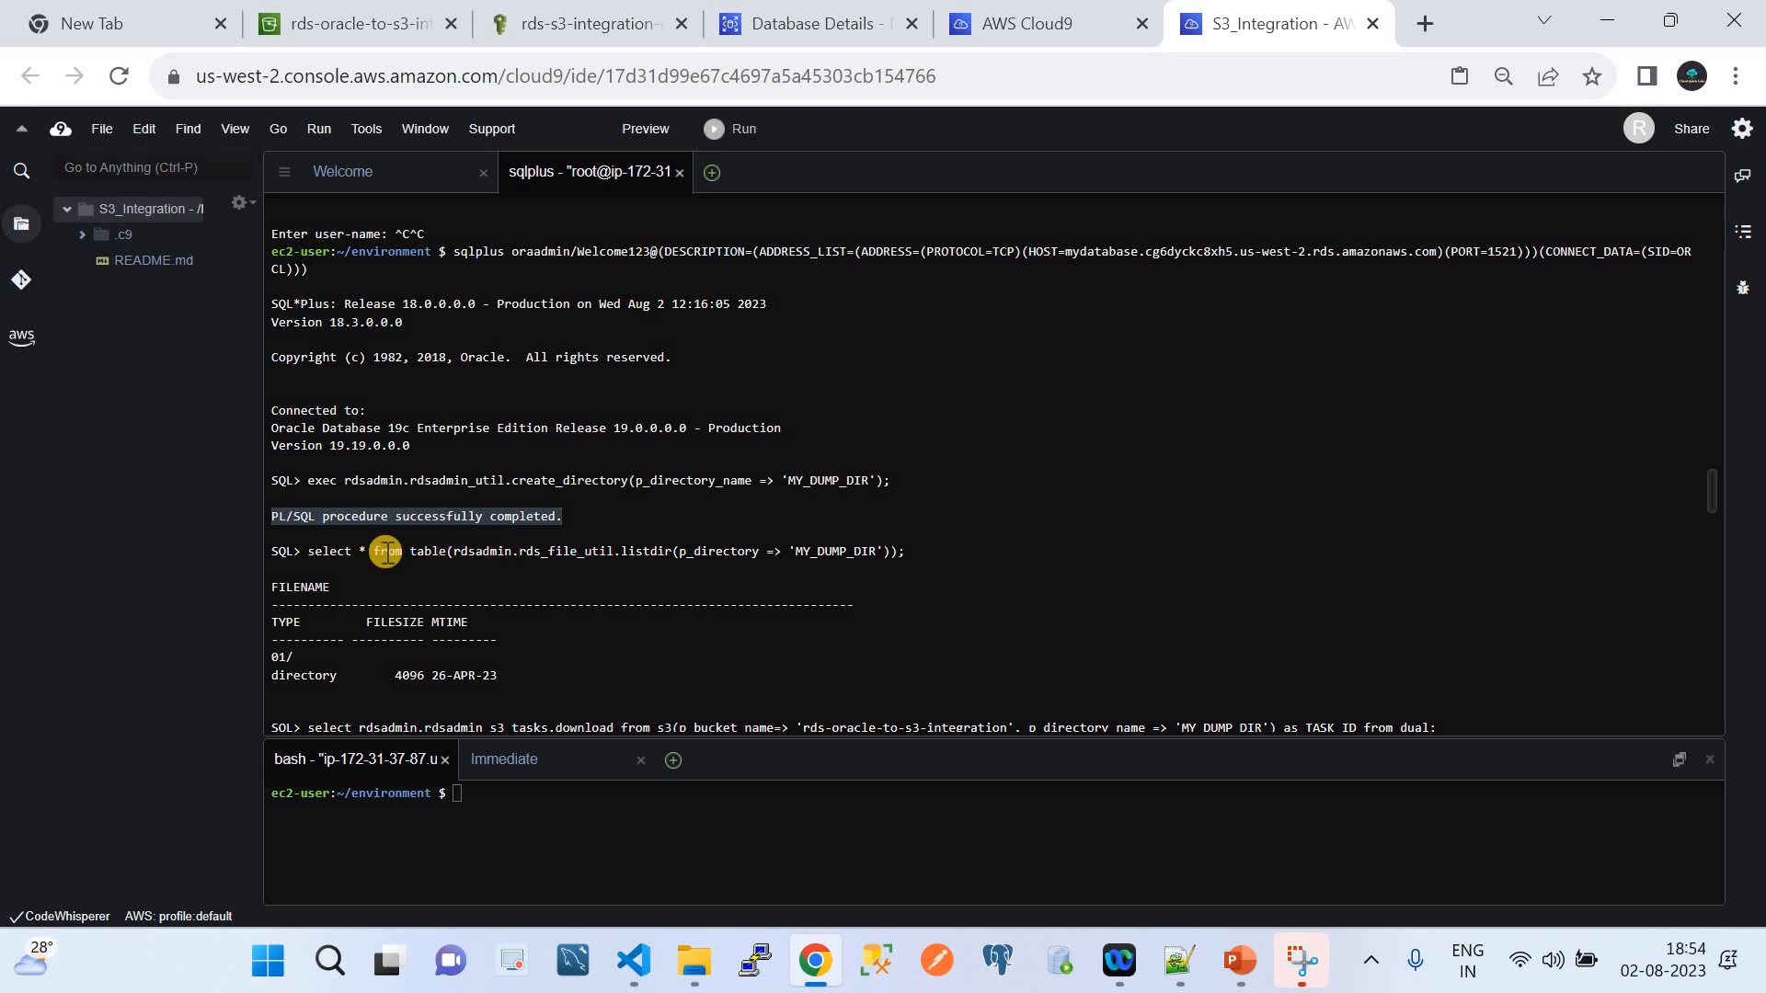
{"action": "double_click", "coordinate": [317, 551]}
{"action": "left_click_drag", "start_coordinate": [366, 551], "coordinate": [910, 555]}
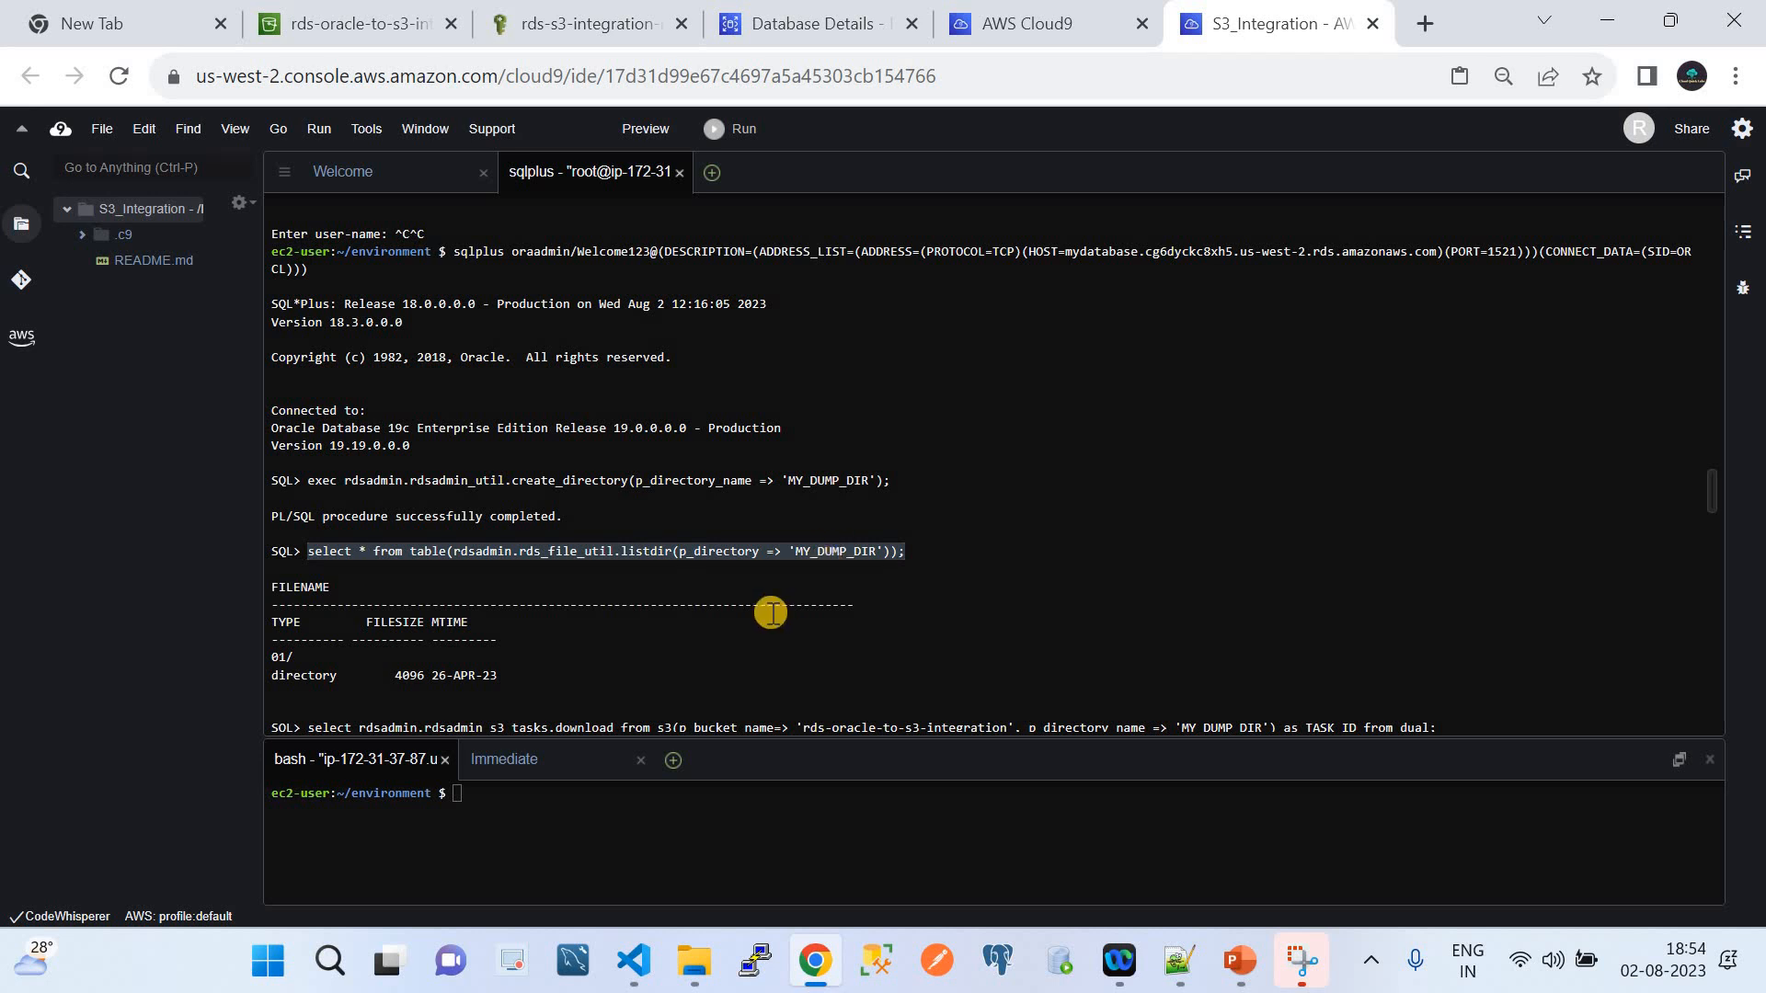
{"action": "scroll", "coordinate": [771, 614], "scroll_direction": "down", "scroll_amount": 2}
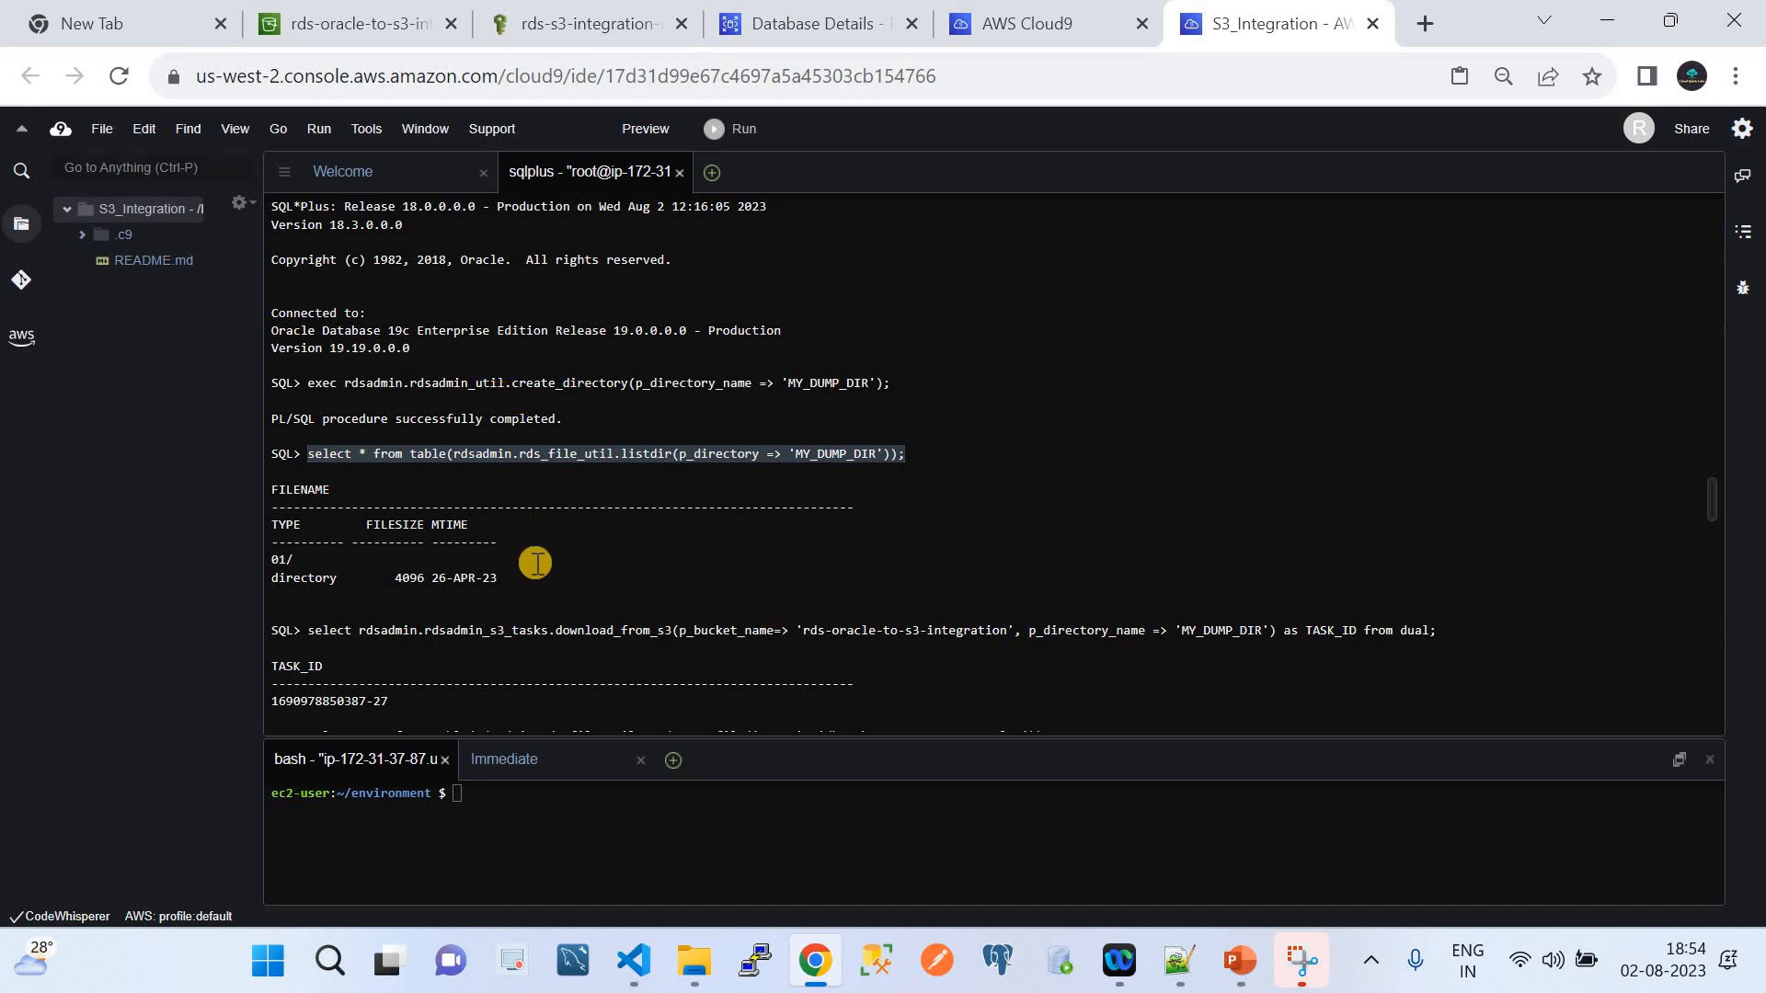
{"action": "scroll", "coordinate": [535, 563], "scroll_direction": "down", "scroll_amount": 3}
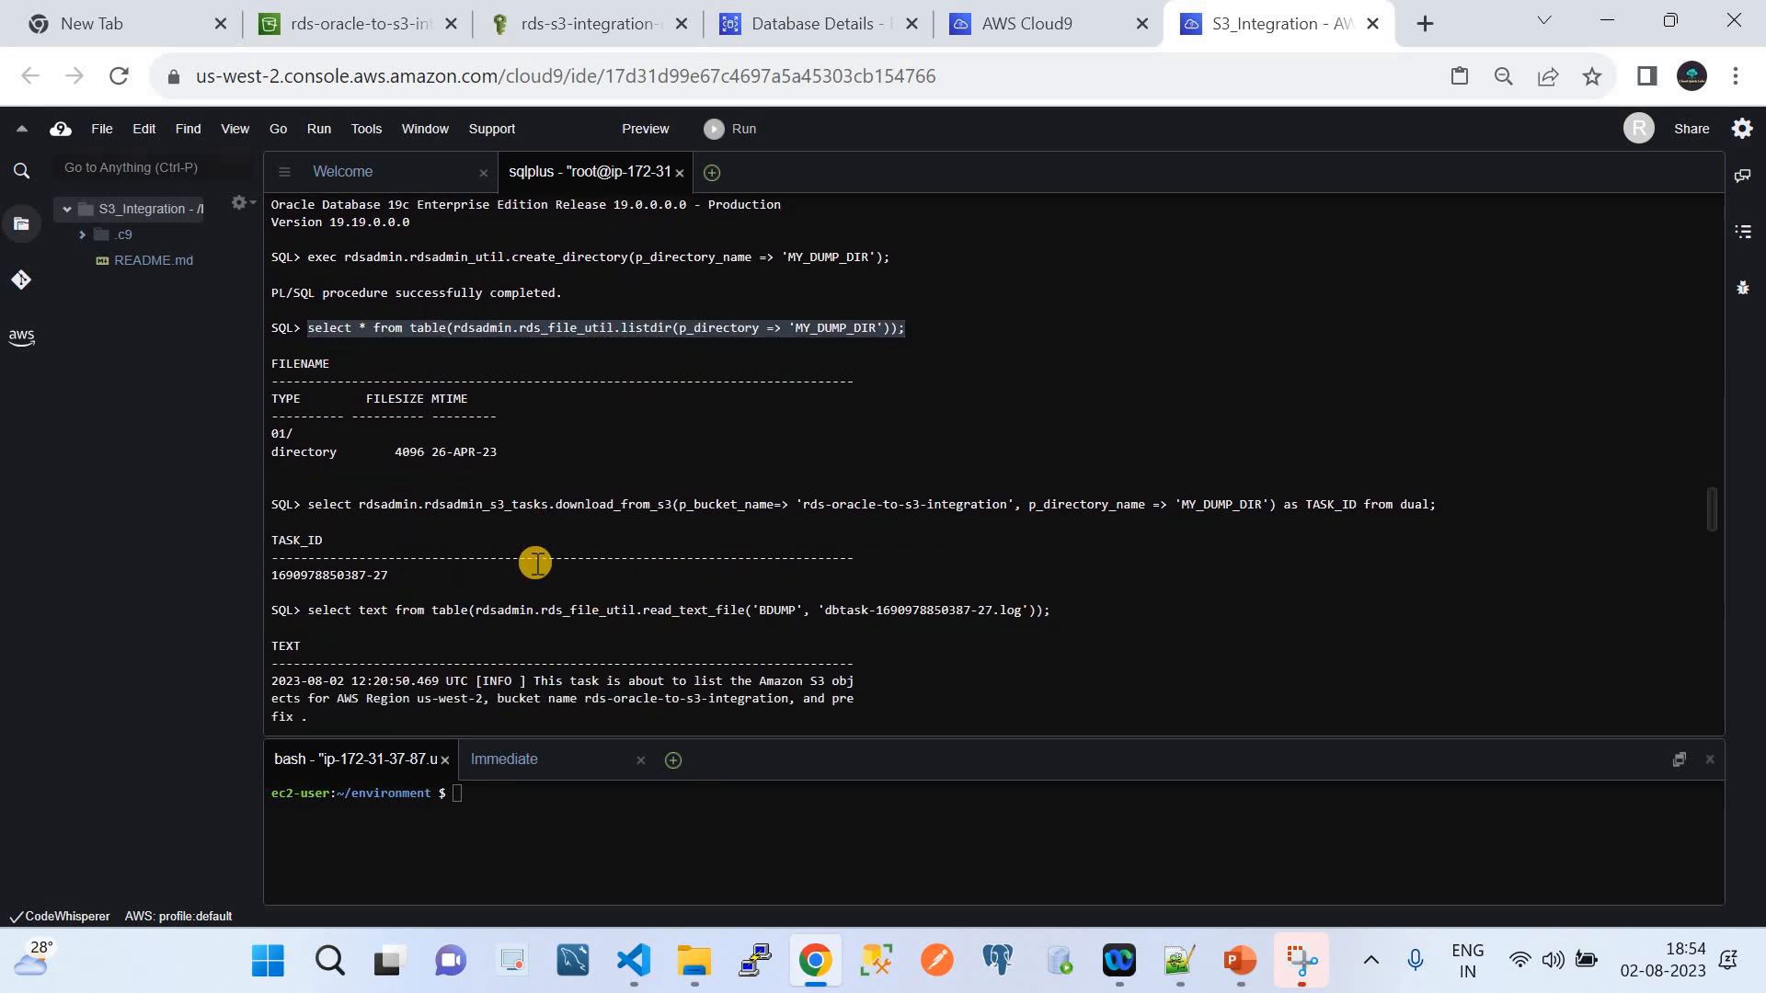
{"action": "left_click_drag", "start_coordinate": [498, 443], "coordinate": [257, 360]}
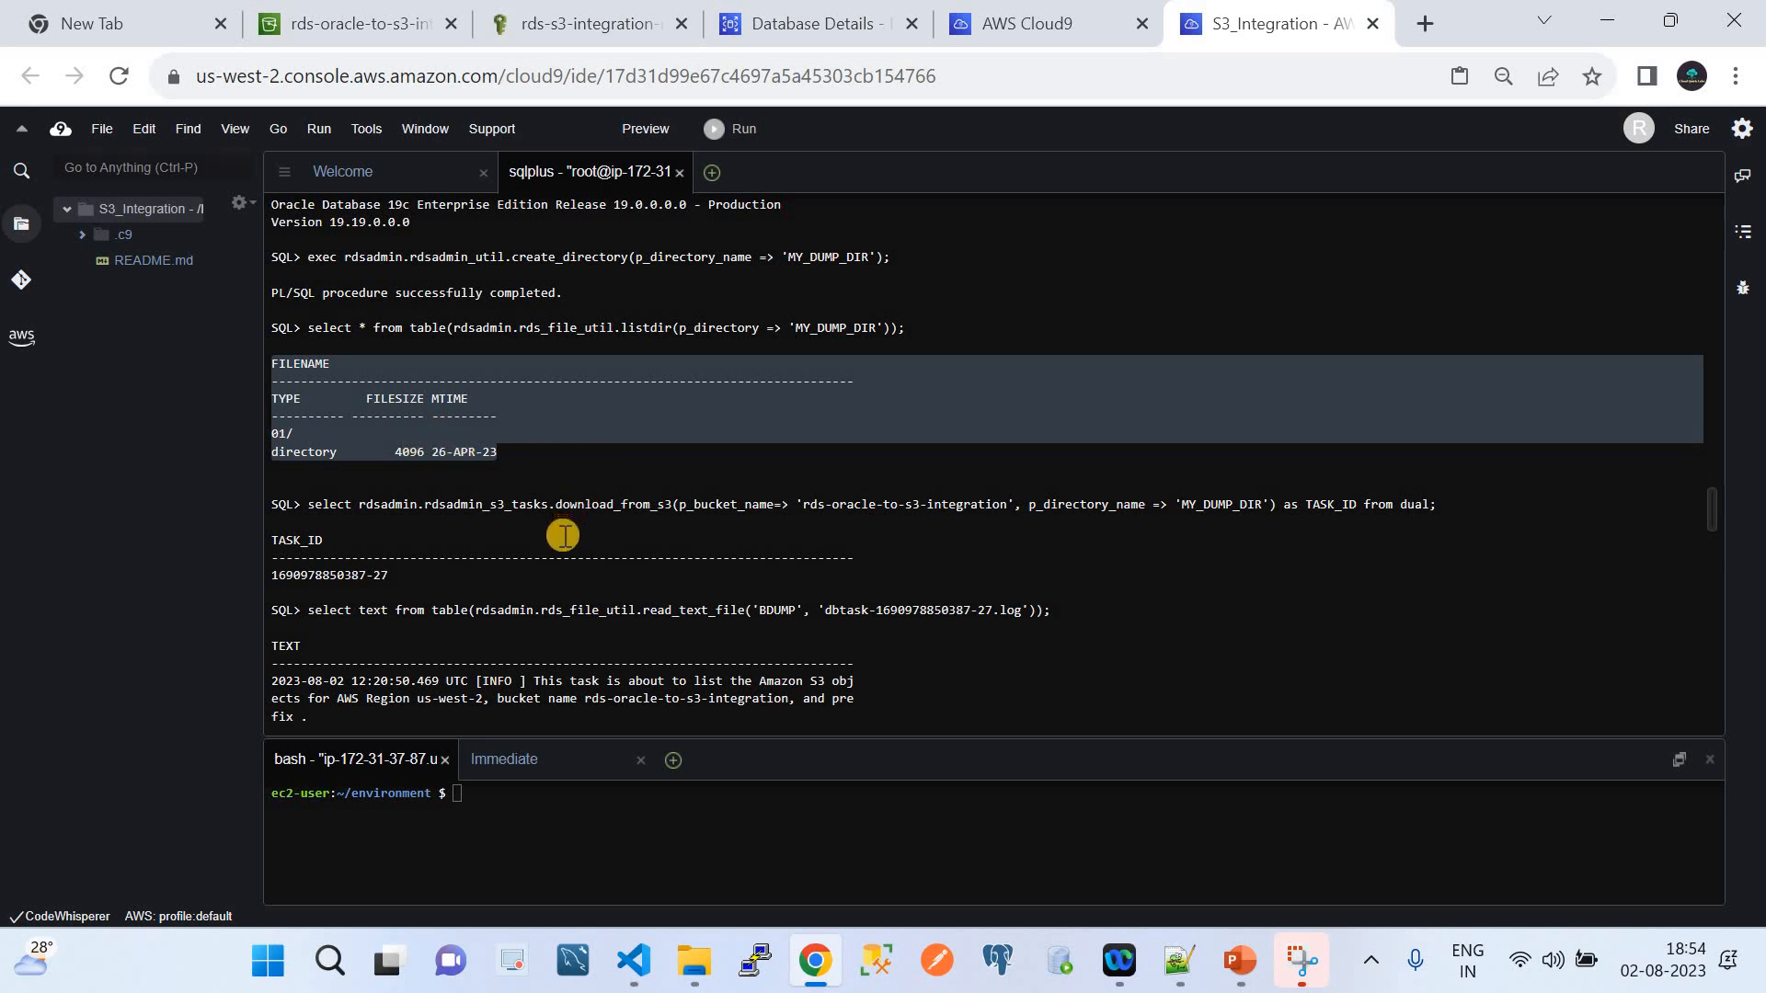
{"action": "scroll", "coordinate": [563, 538], "scroll_direction": "down", "scroll_amount": 2}
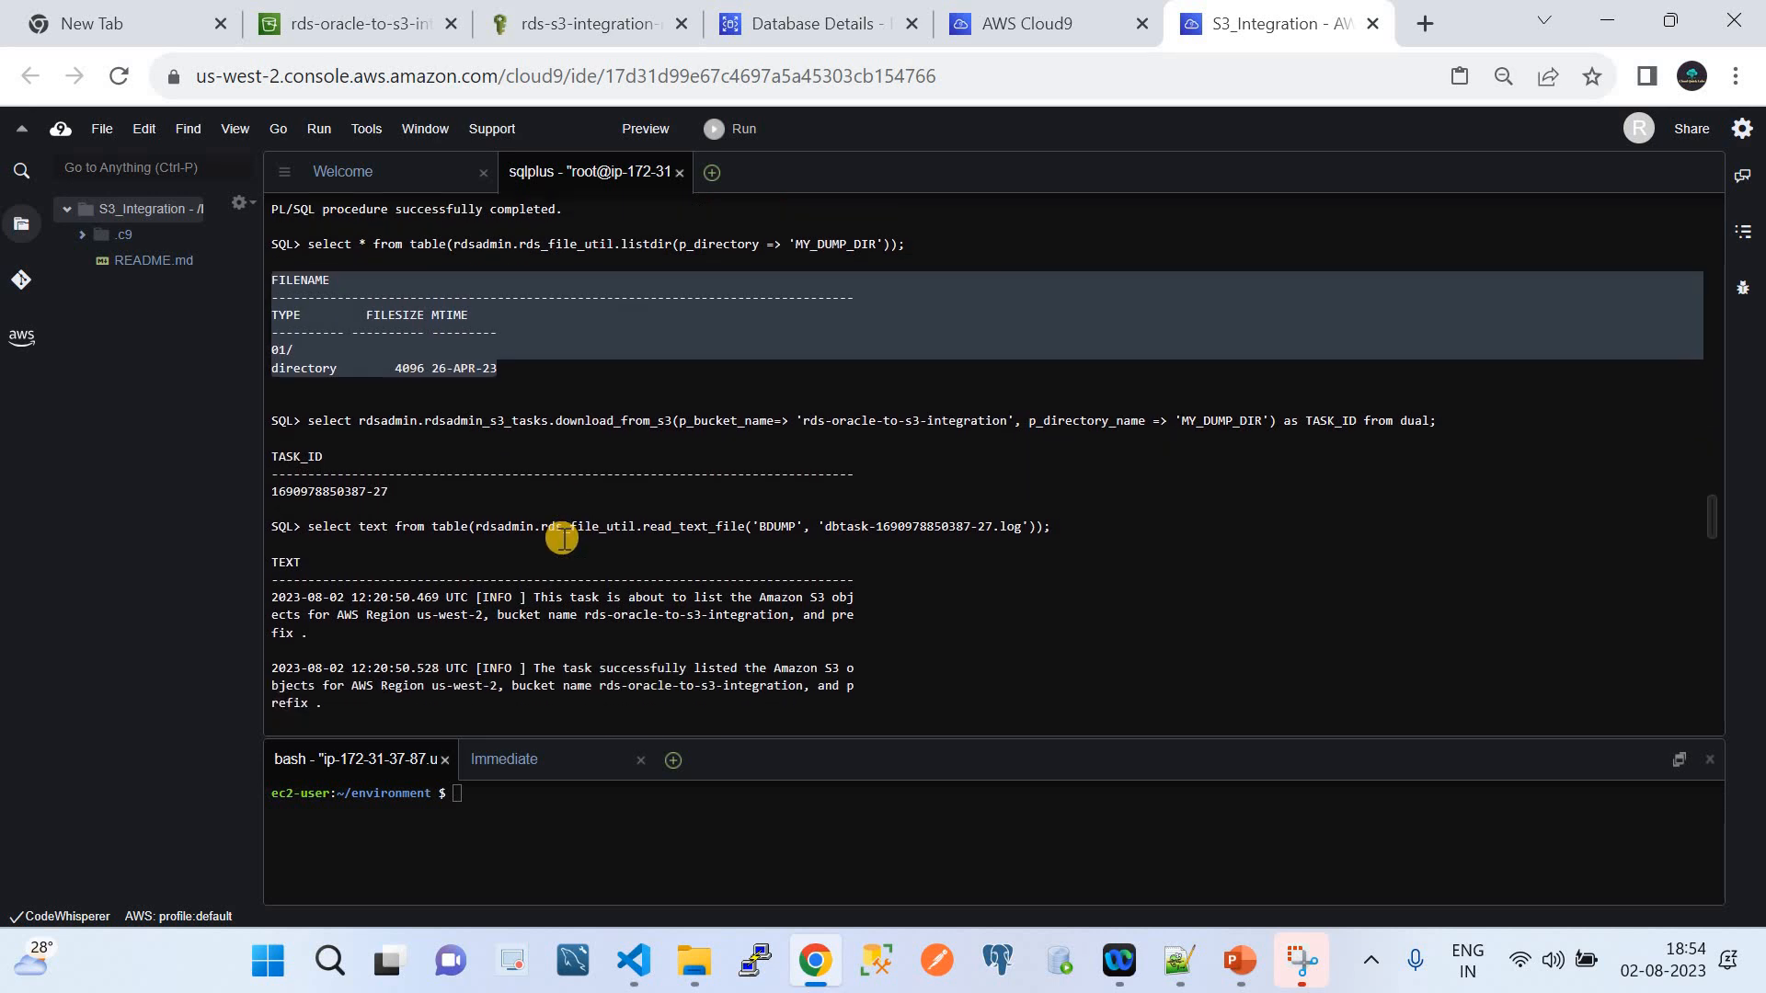
{"action": "left_click", "coordinate": [314, 423]}
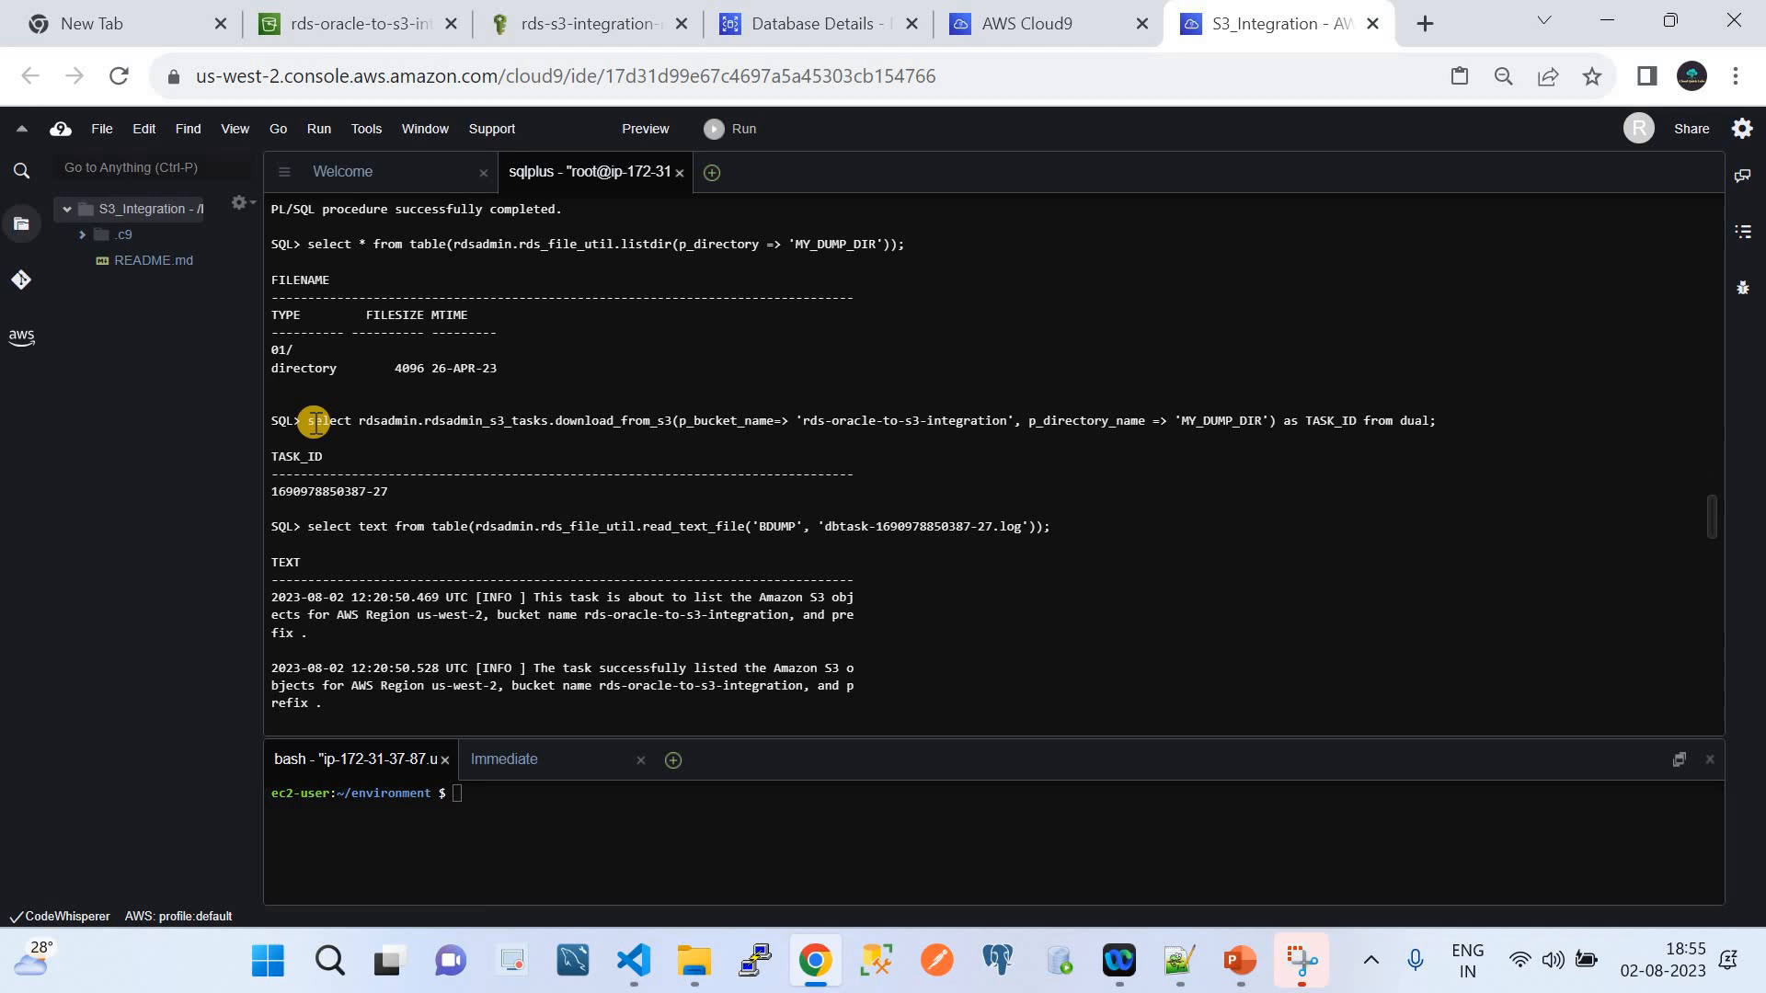
{"action": "left_click_drag", "start_coordinate": [314, 422], "coordinate": [1446, 421]}
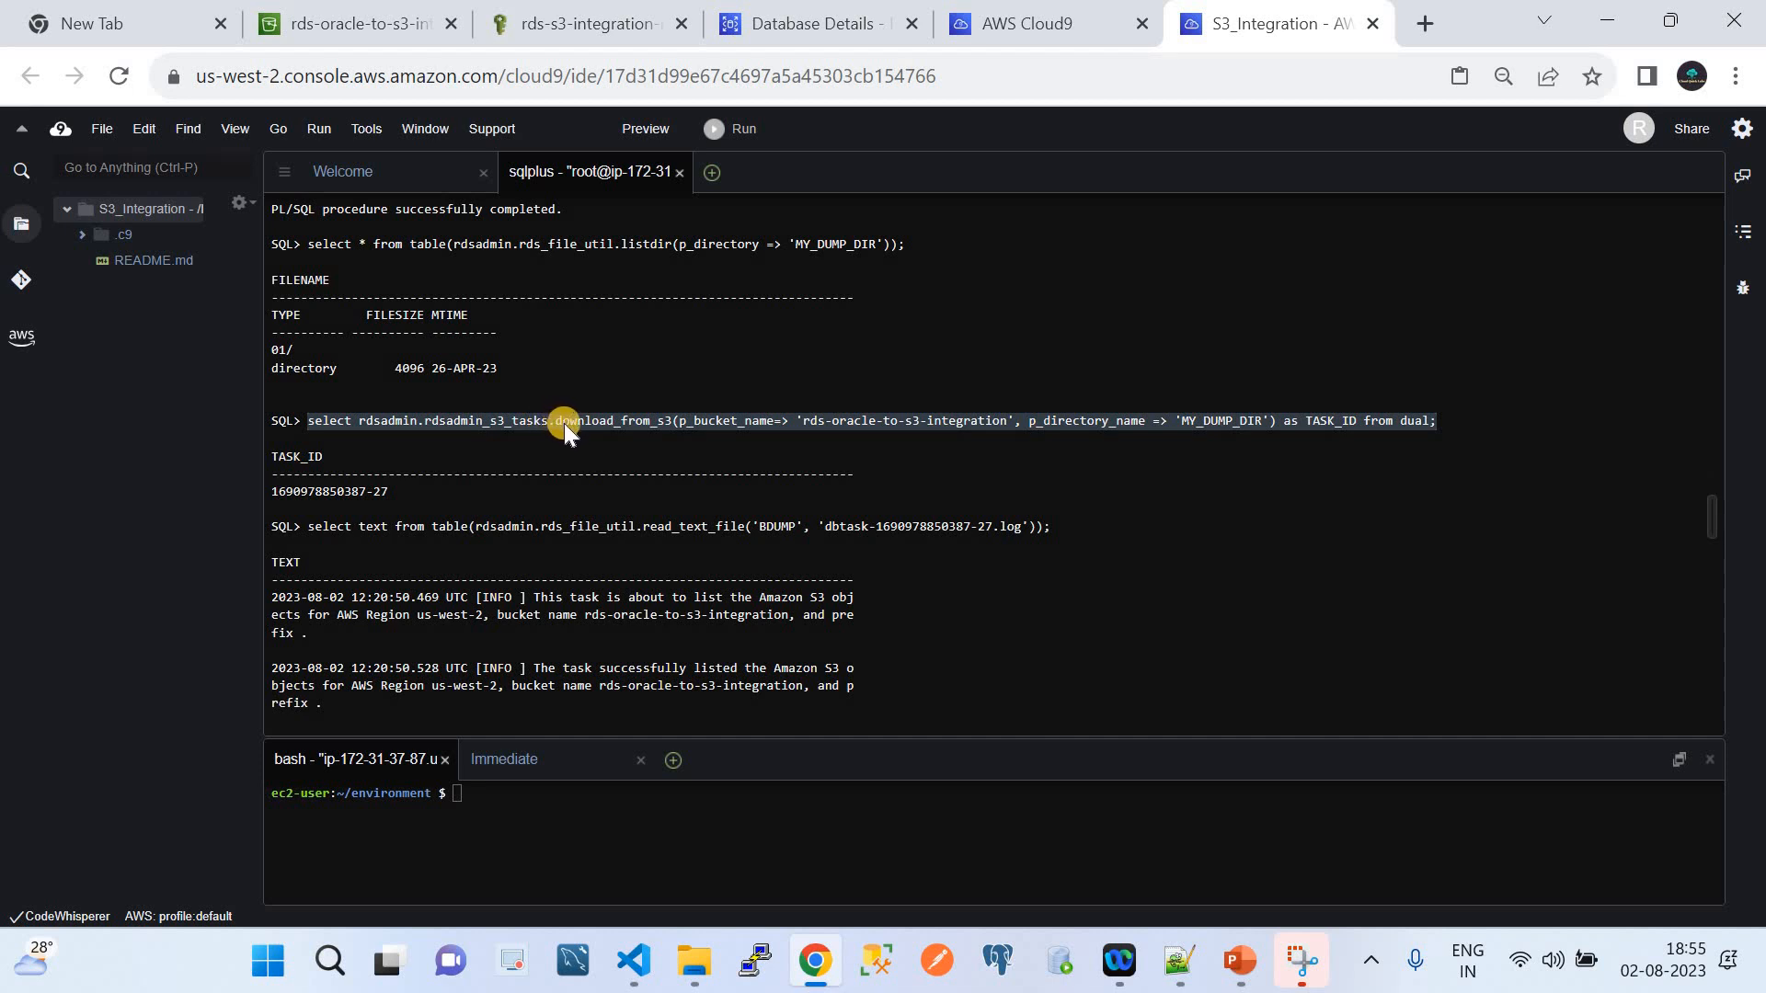
{"action": "left_click", "coordinate": [616, 427]}
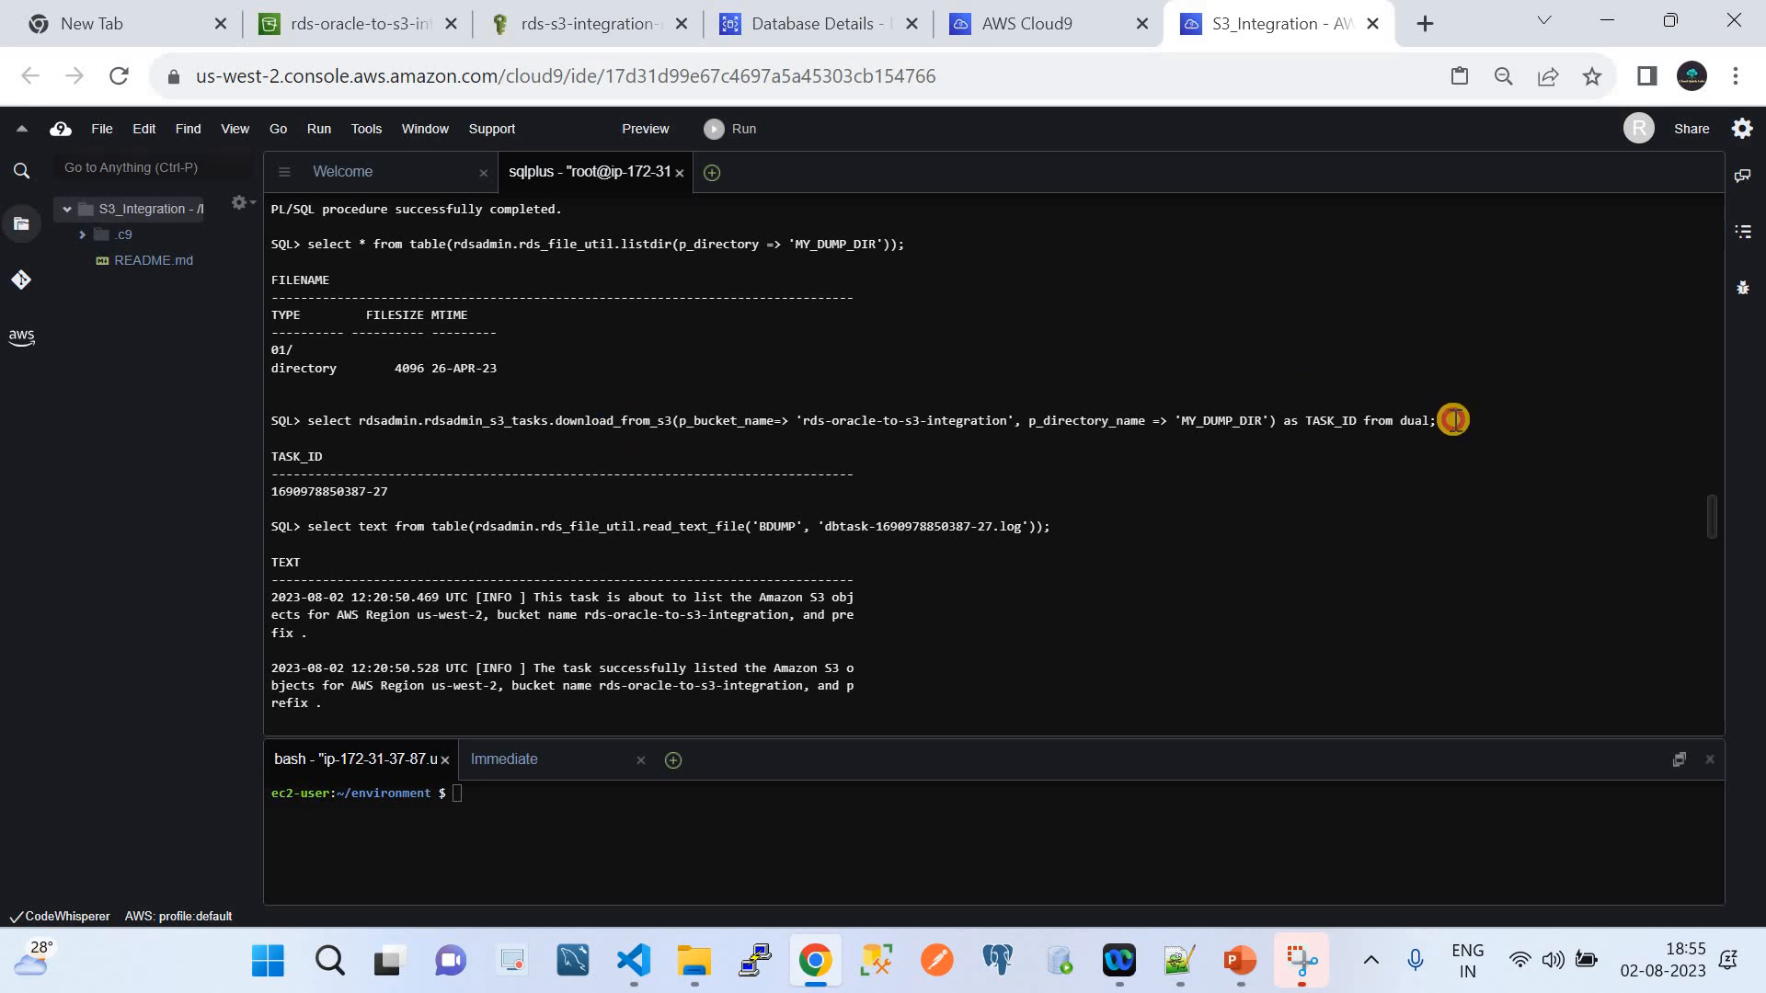
{"action": "triple_click", "coordinate": [1044, 411]}
{"action": "left_click_drag", "start_coordinate": [818, 443], "coordinate": [309, 423]}
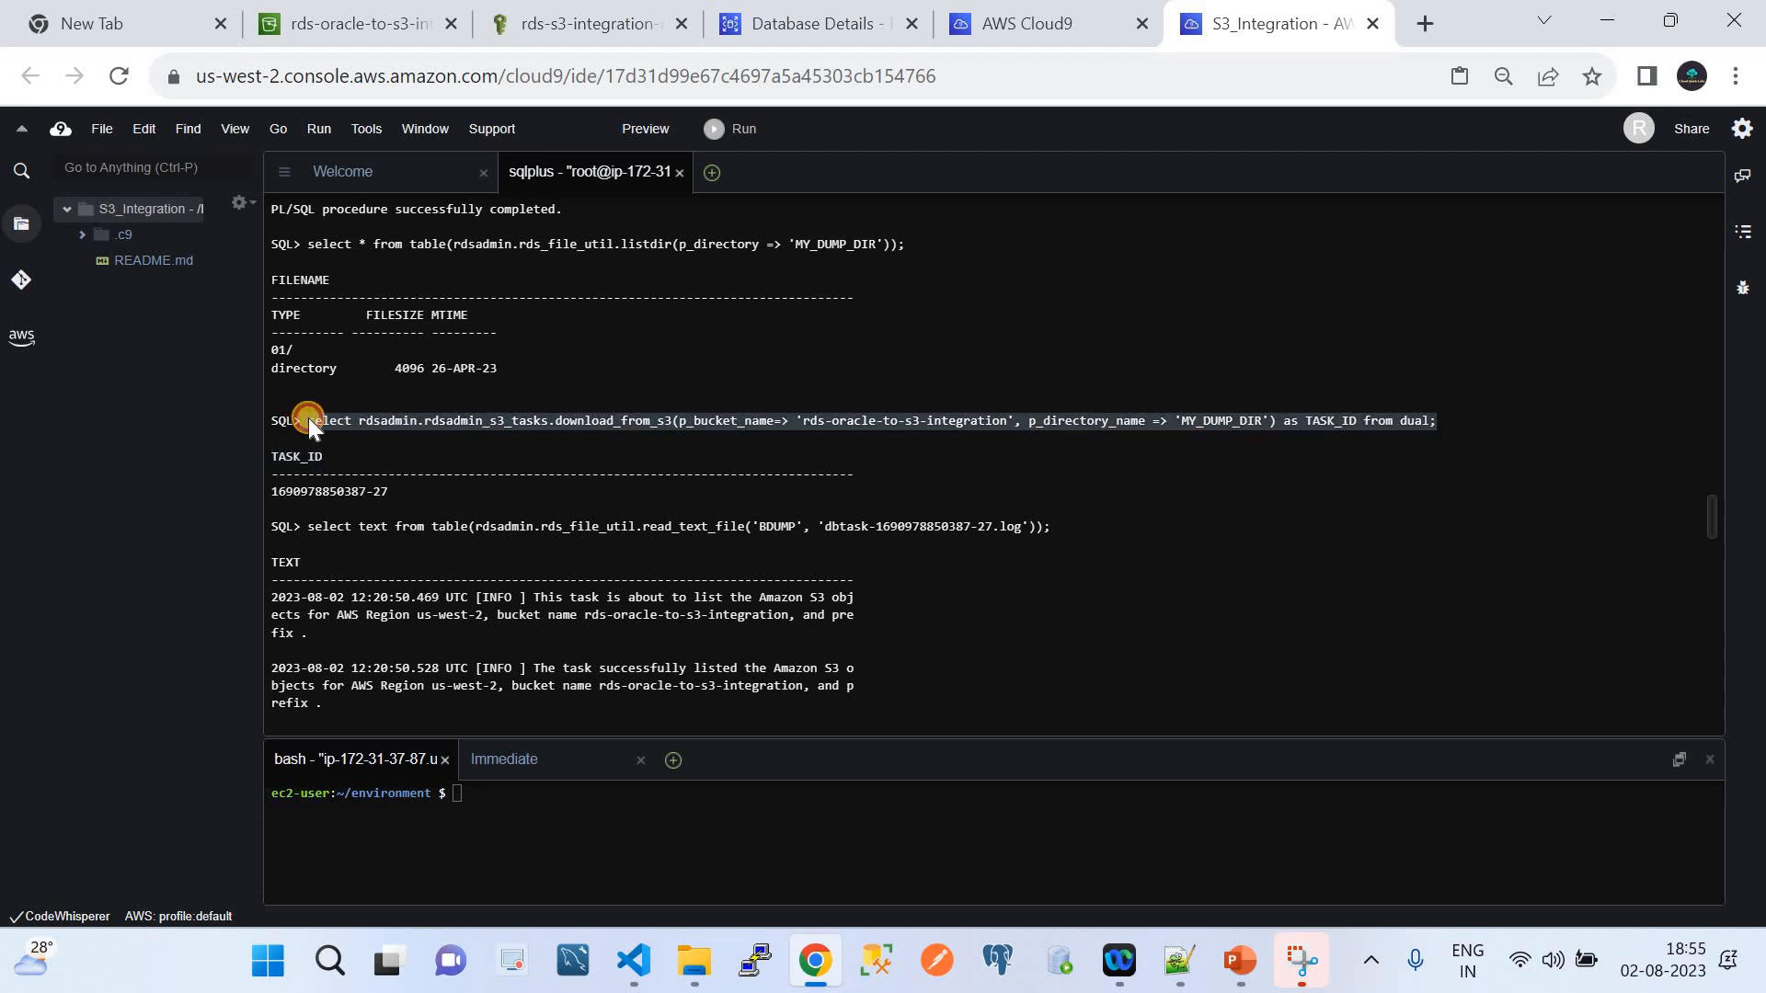
{"action": "left_click", "coordinate": [537, 427]}
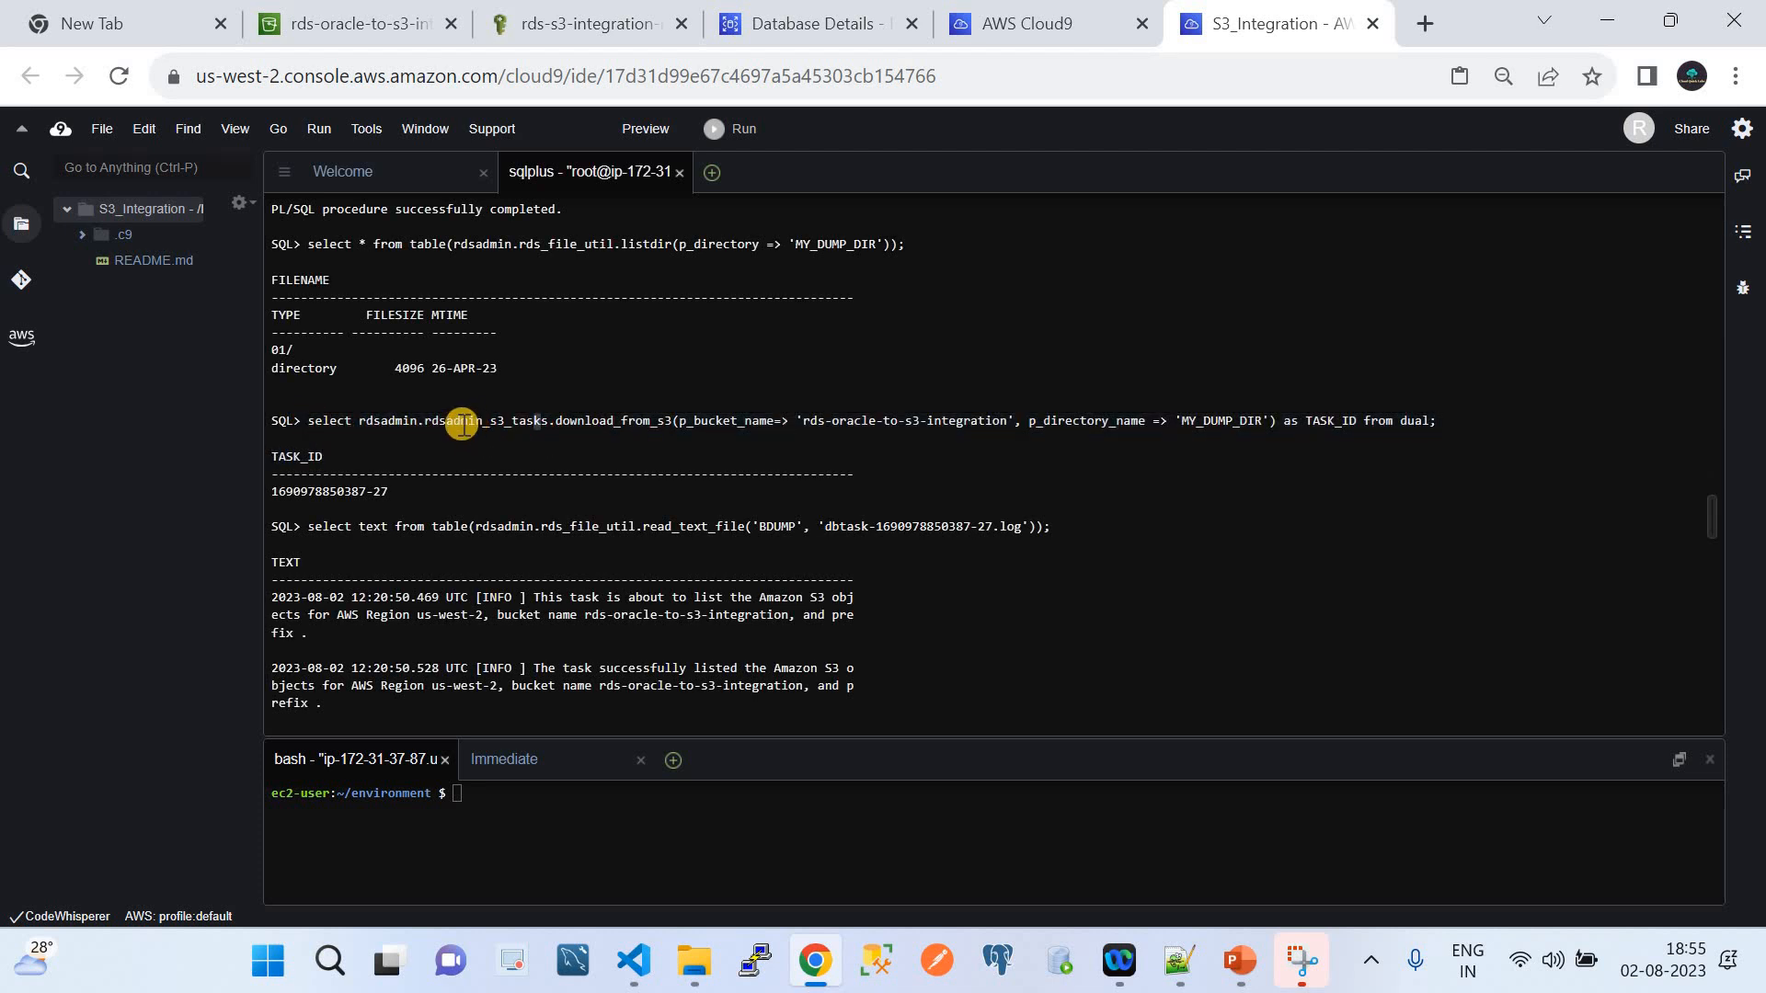
{"action": "double_click", "coordinate": [501, 422]}
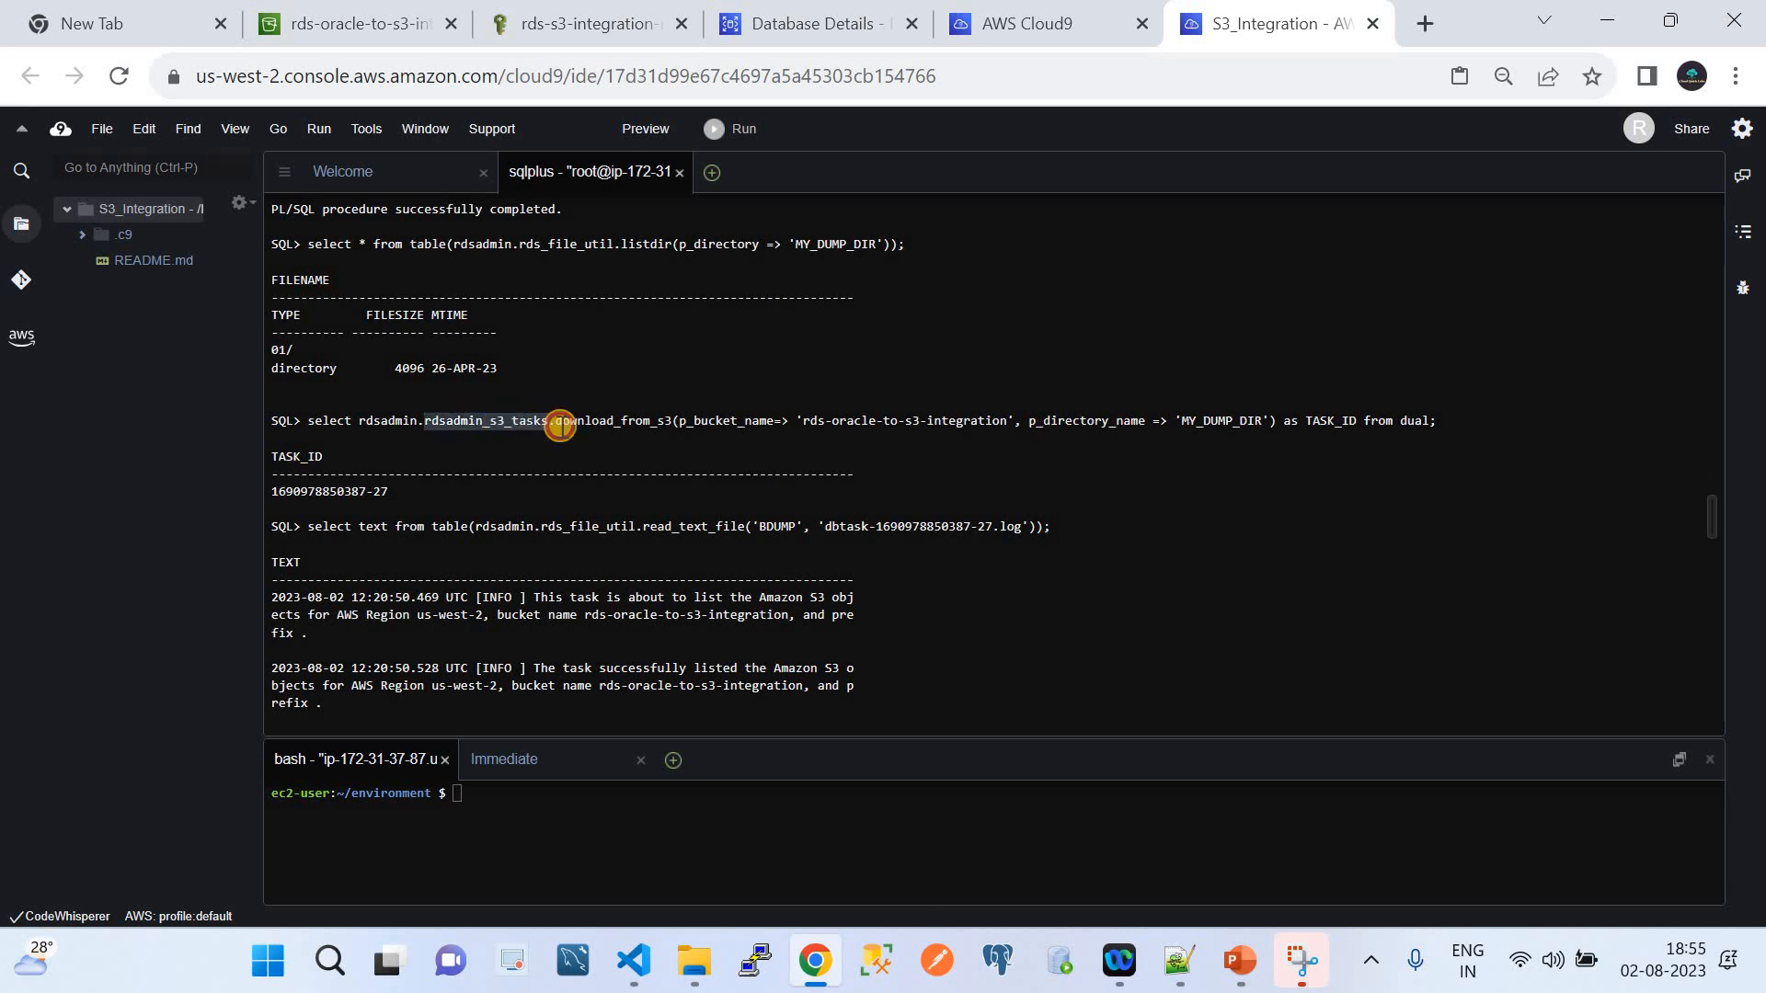
{"action": "left_click_drag", "start_coordinate": [556, 422], "coordinate": [672, 422]}
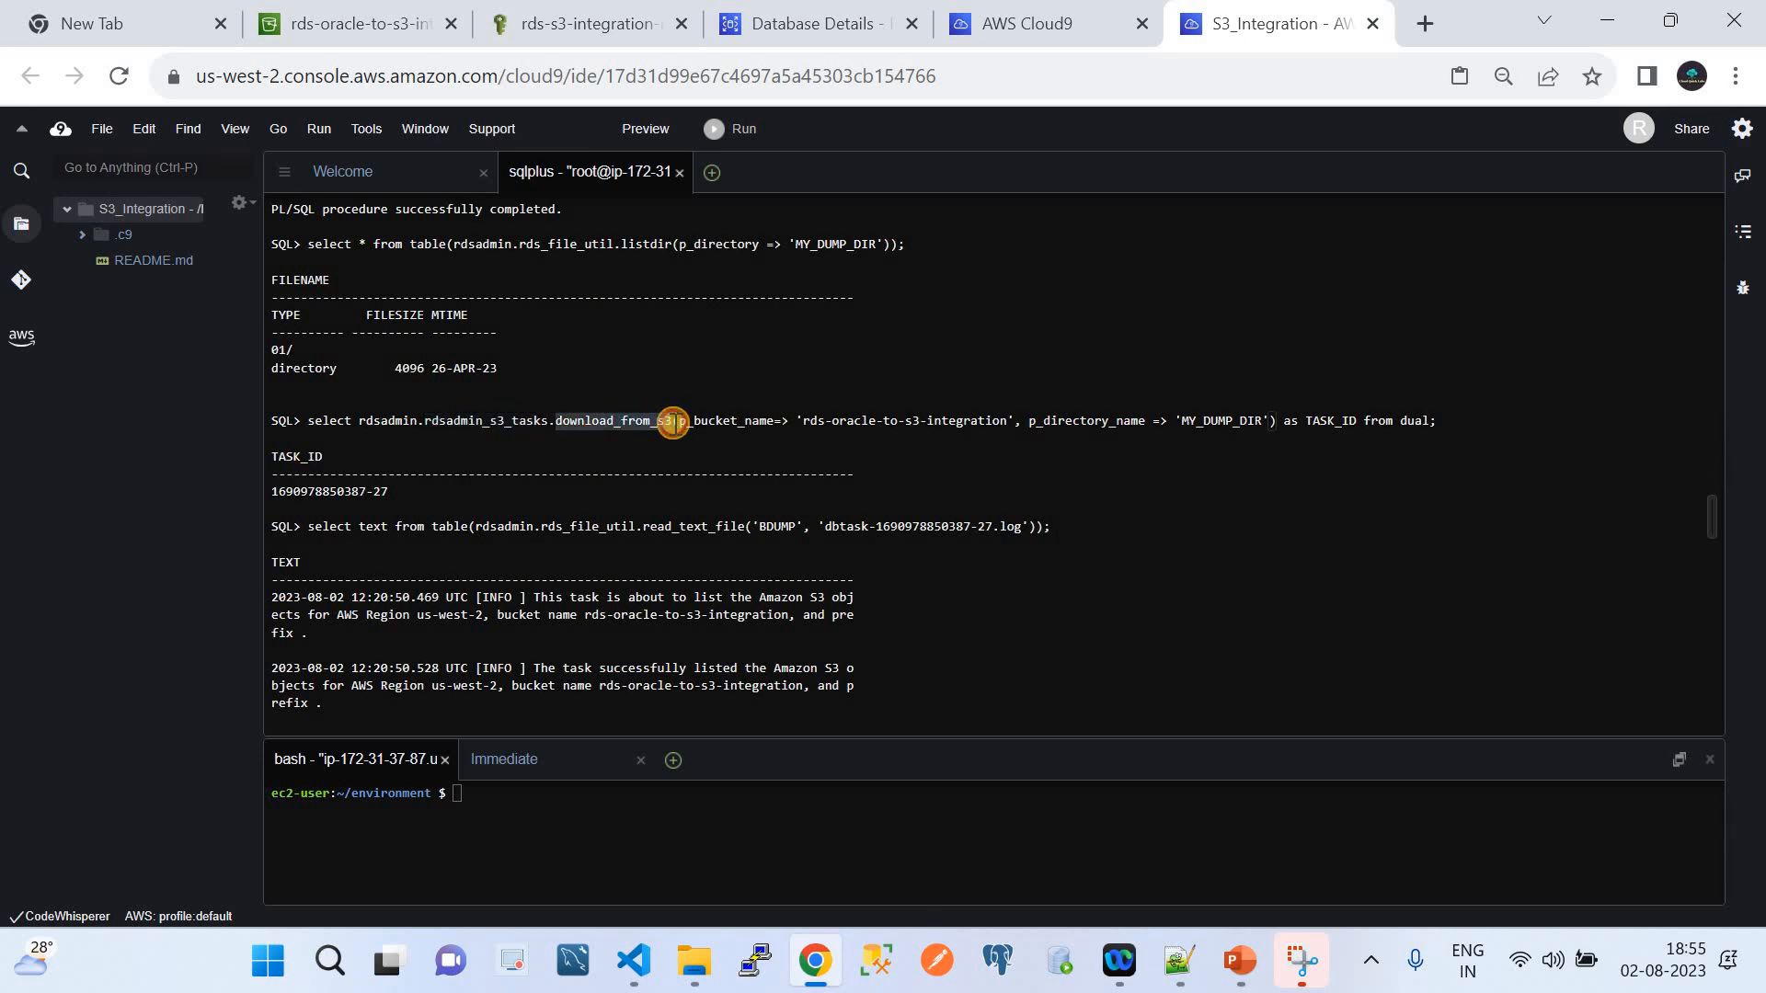
{"action": "double_click", "coordinate": [723, 422]}
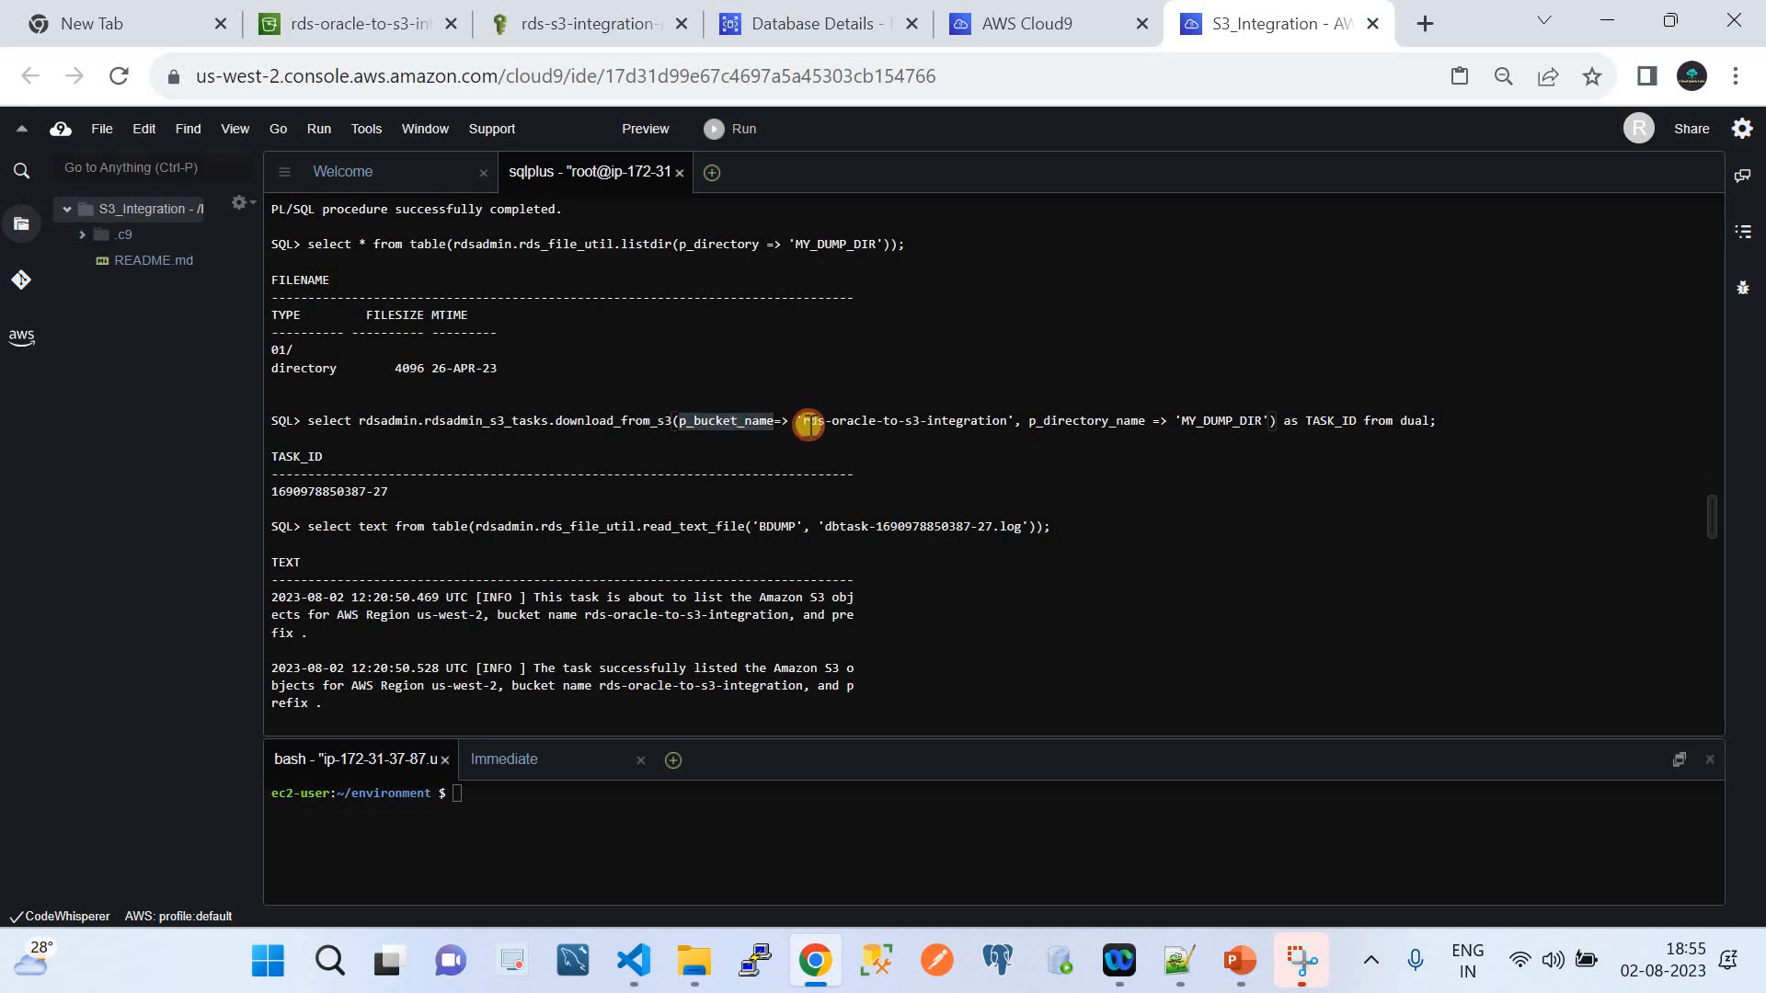
{"action": "left_click_drag", "start_coordinate": [803, 422], "coordinate": [1008, 421]}
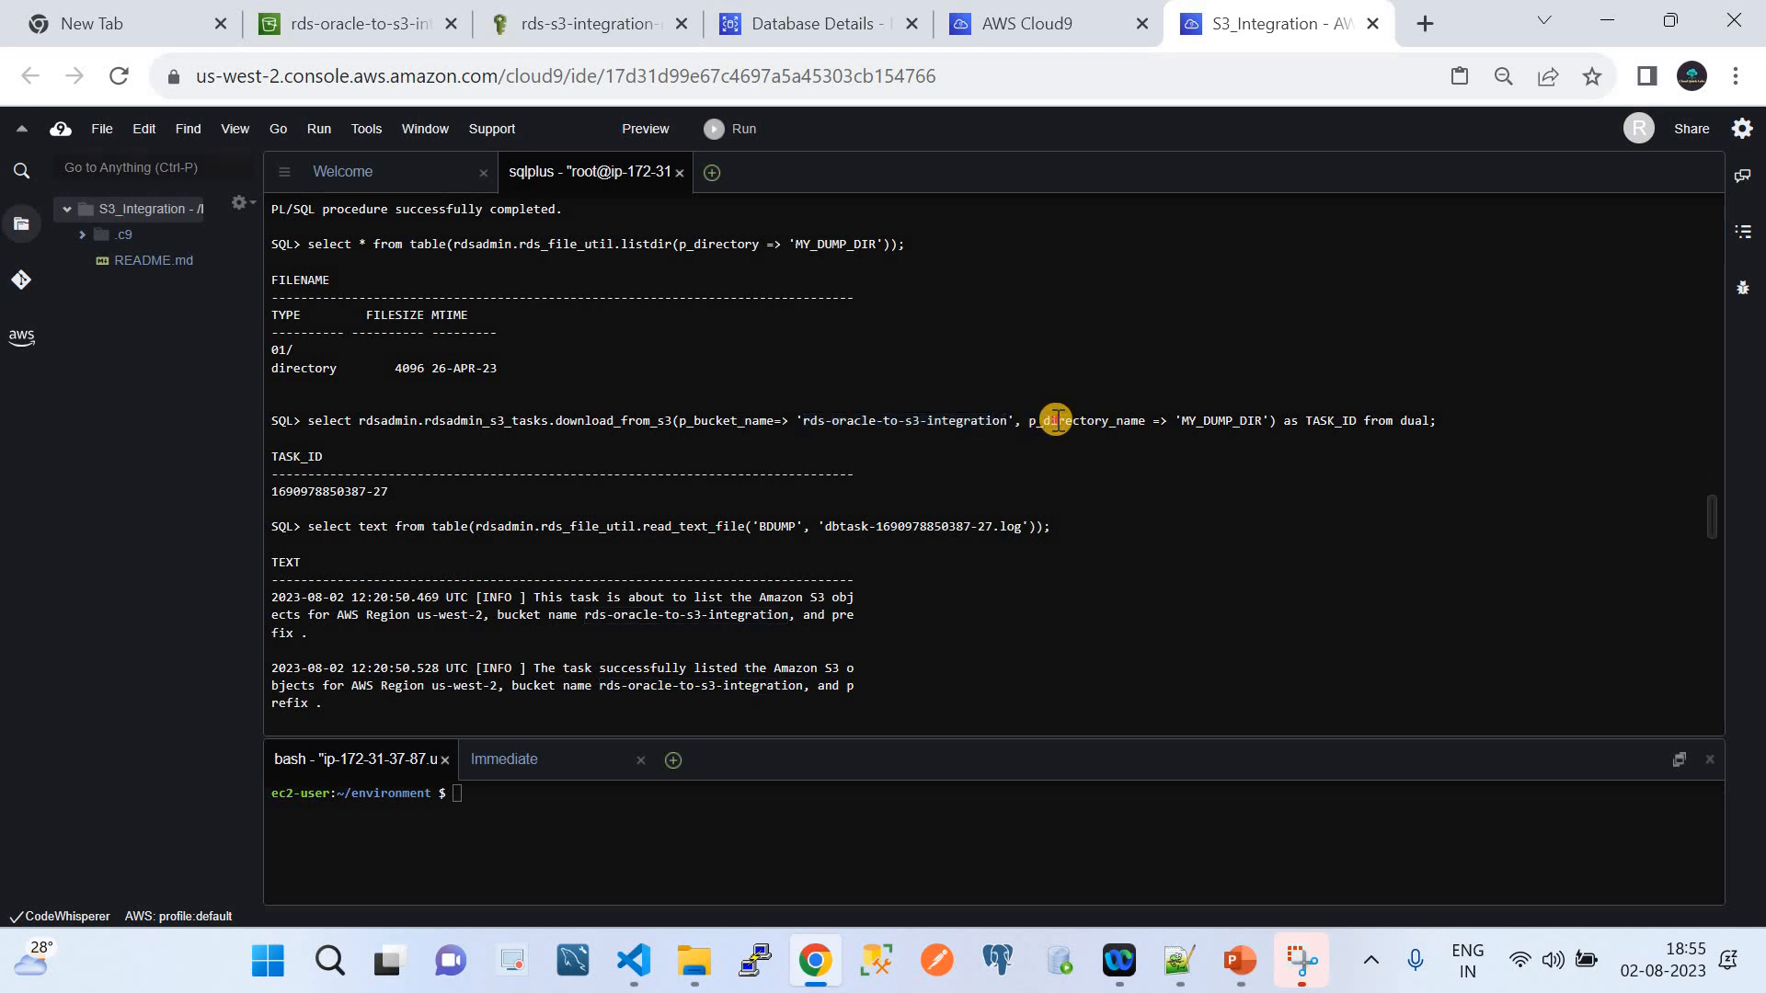
{"action": "double_click", "coordinate": [1048, 422]}
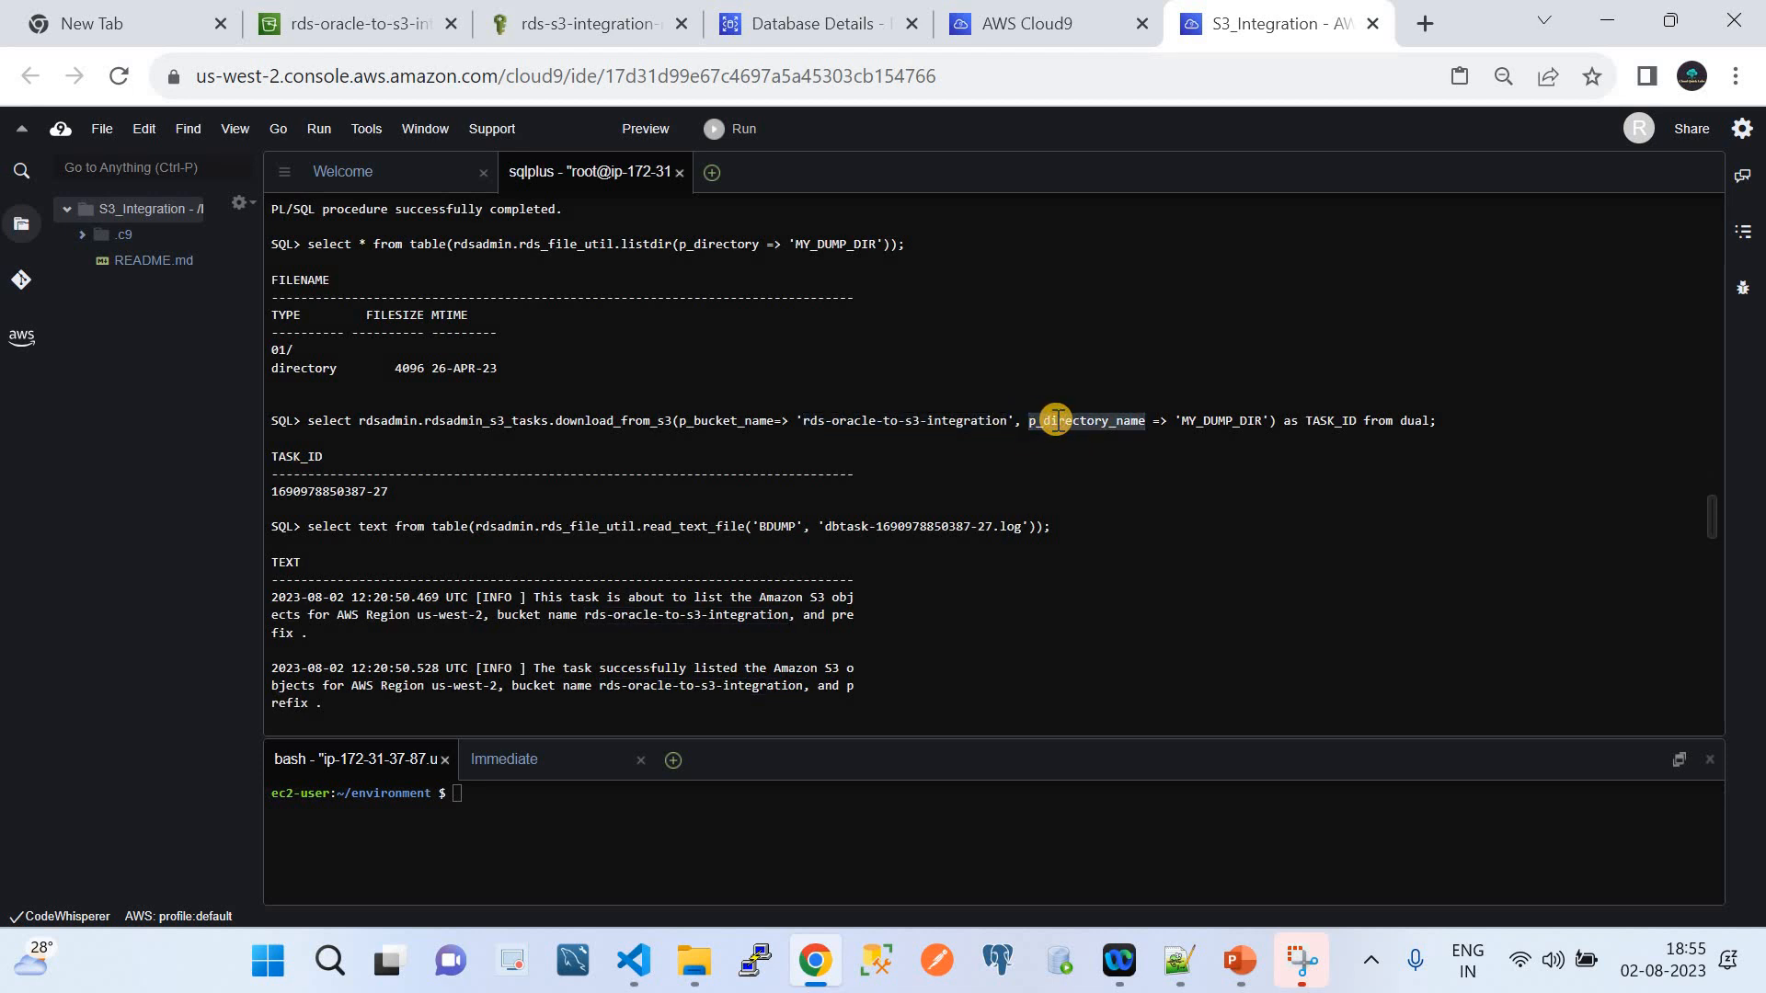
{"action": "double_click", "coordinate": [1226, 420]}
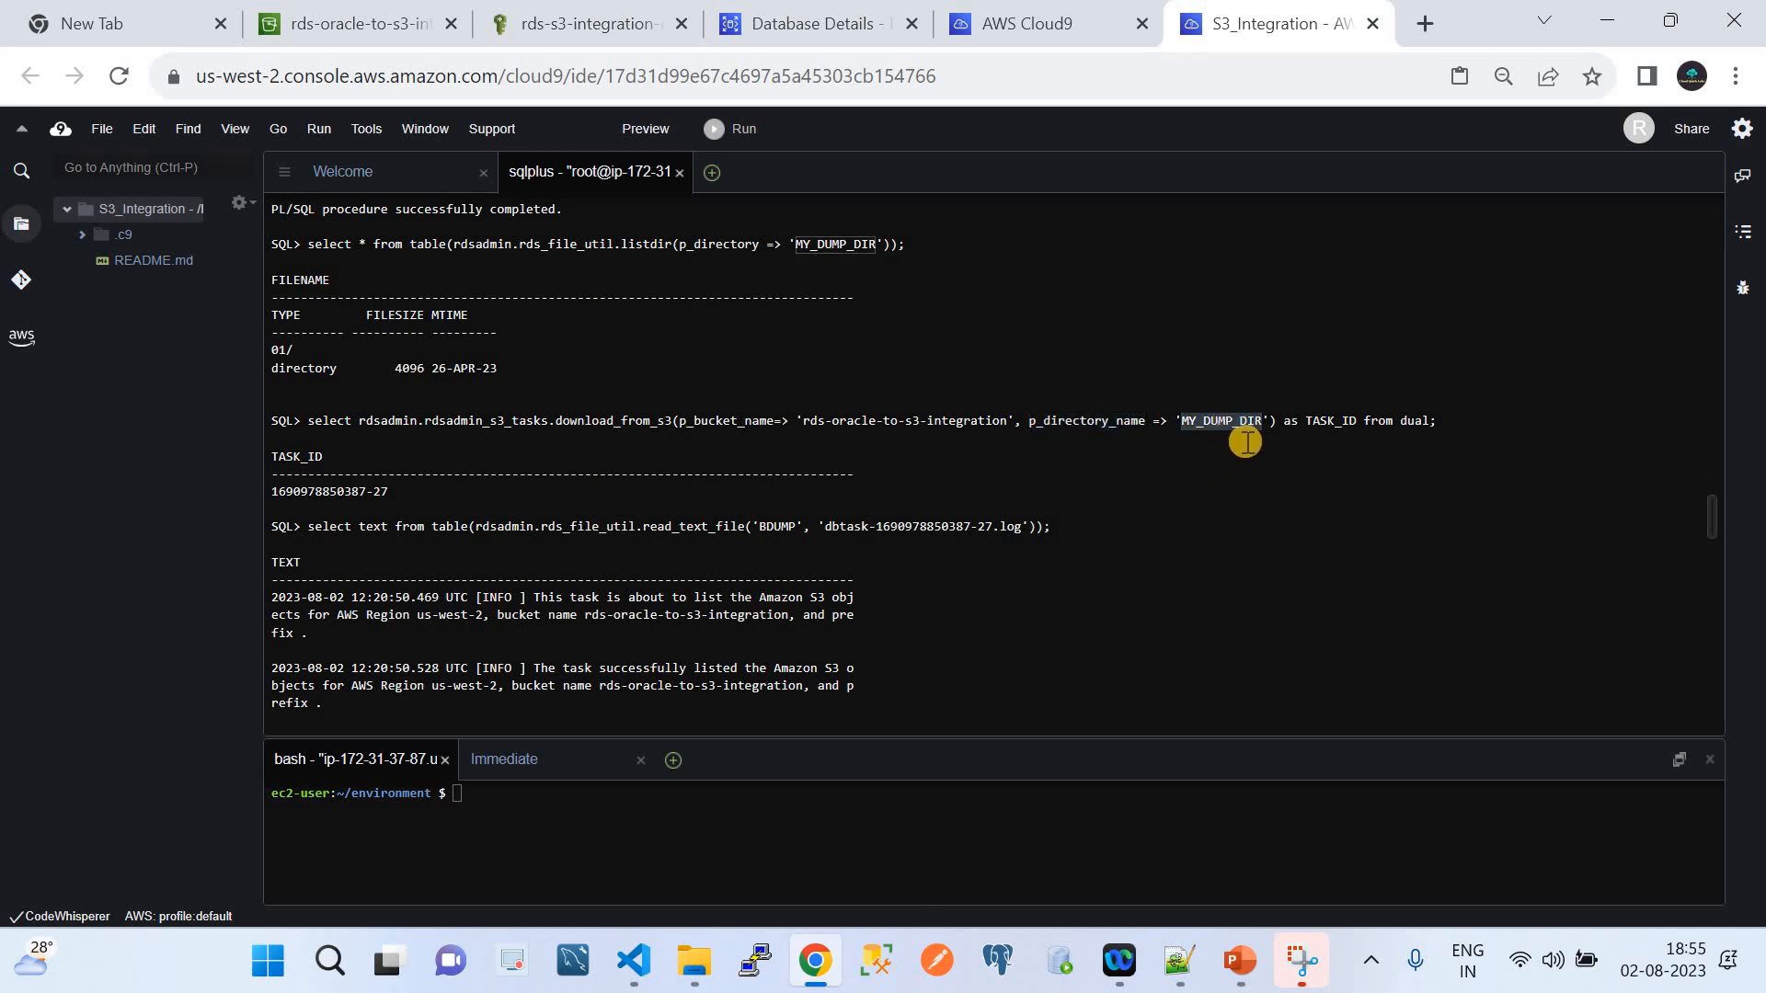
{"action": "left_click", "coordinate": [1322, 411]}
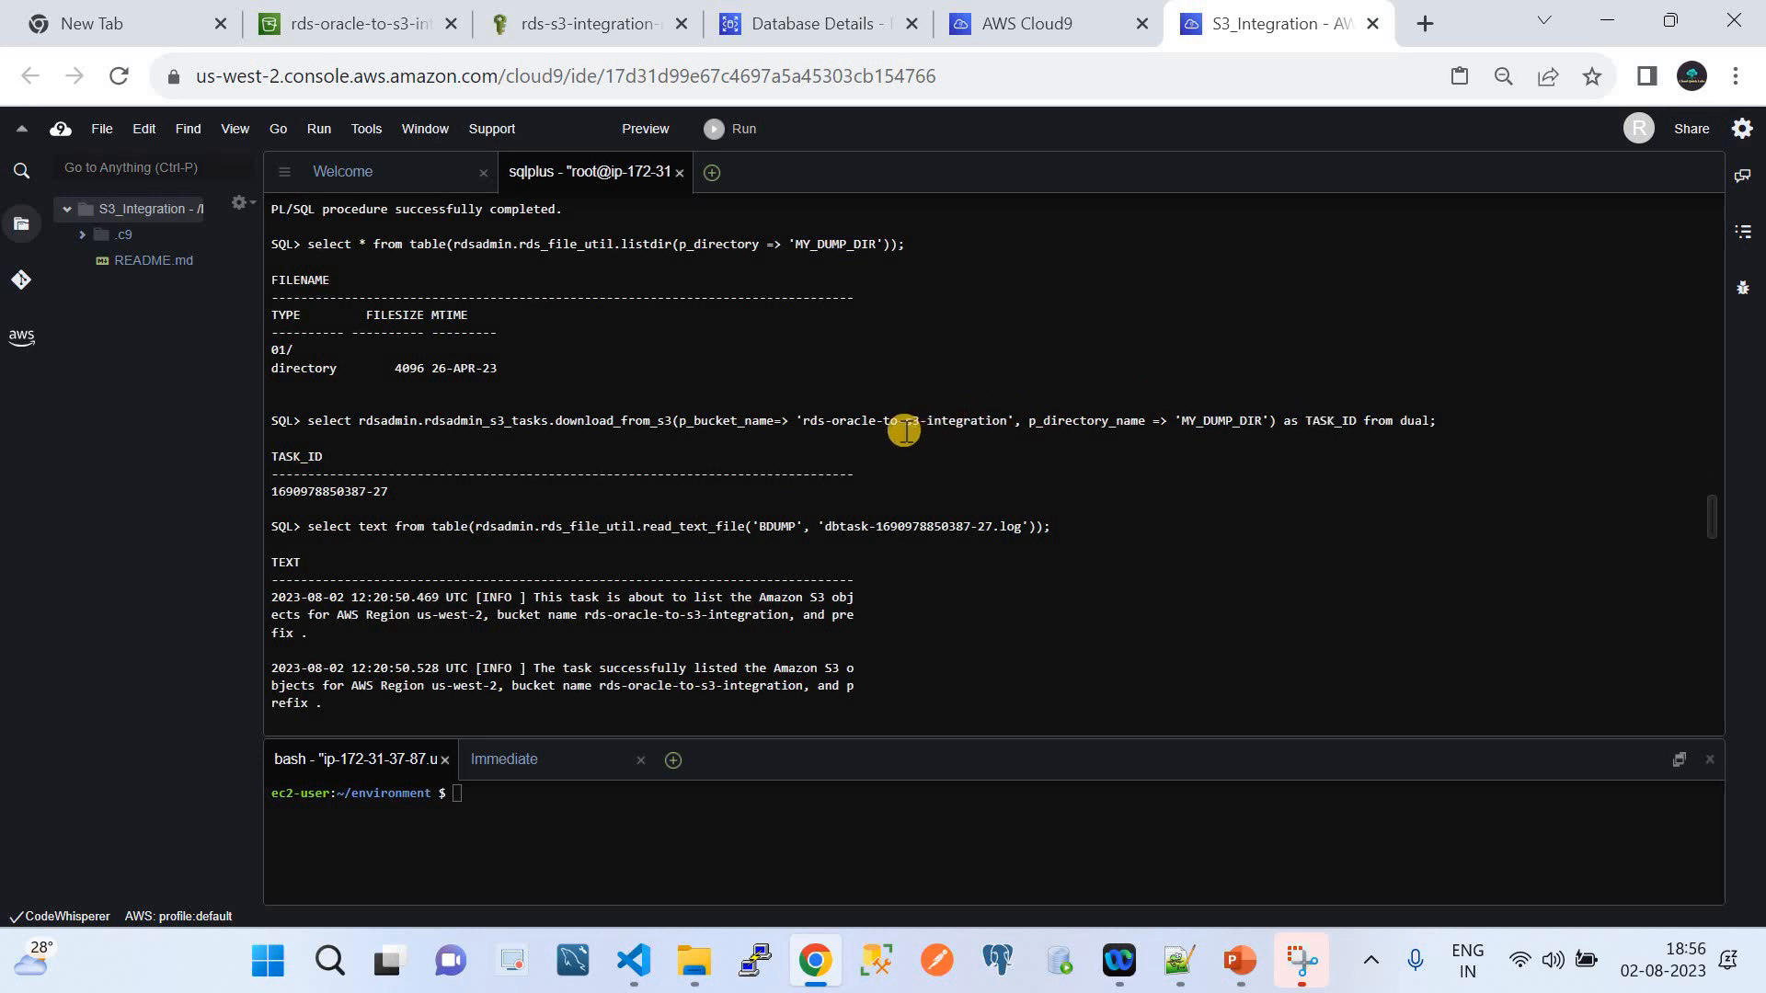
{"action": "left_click", "coordinate": [383, 36]}
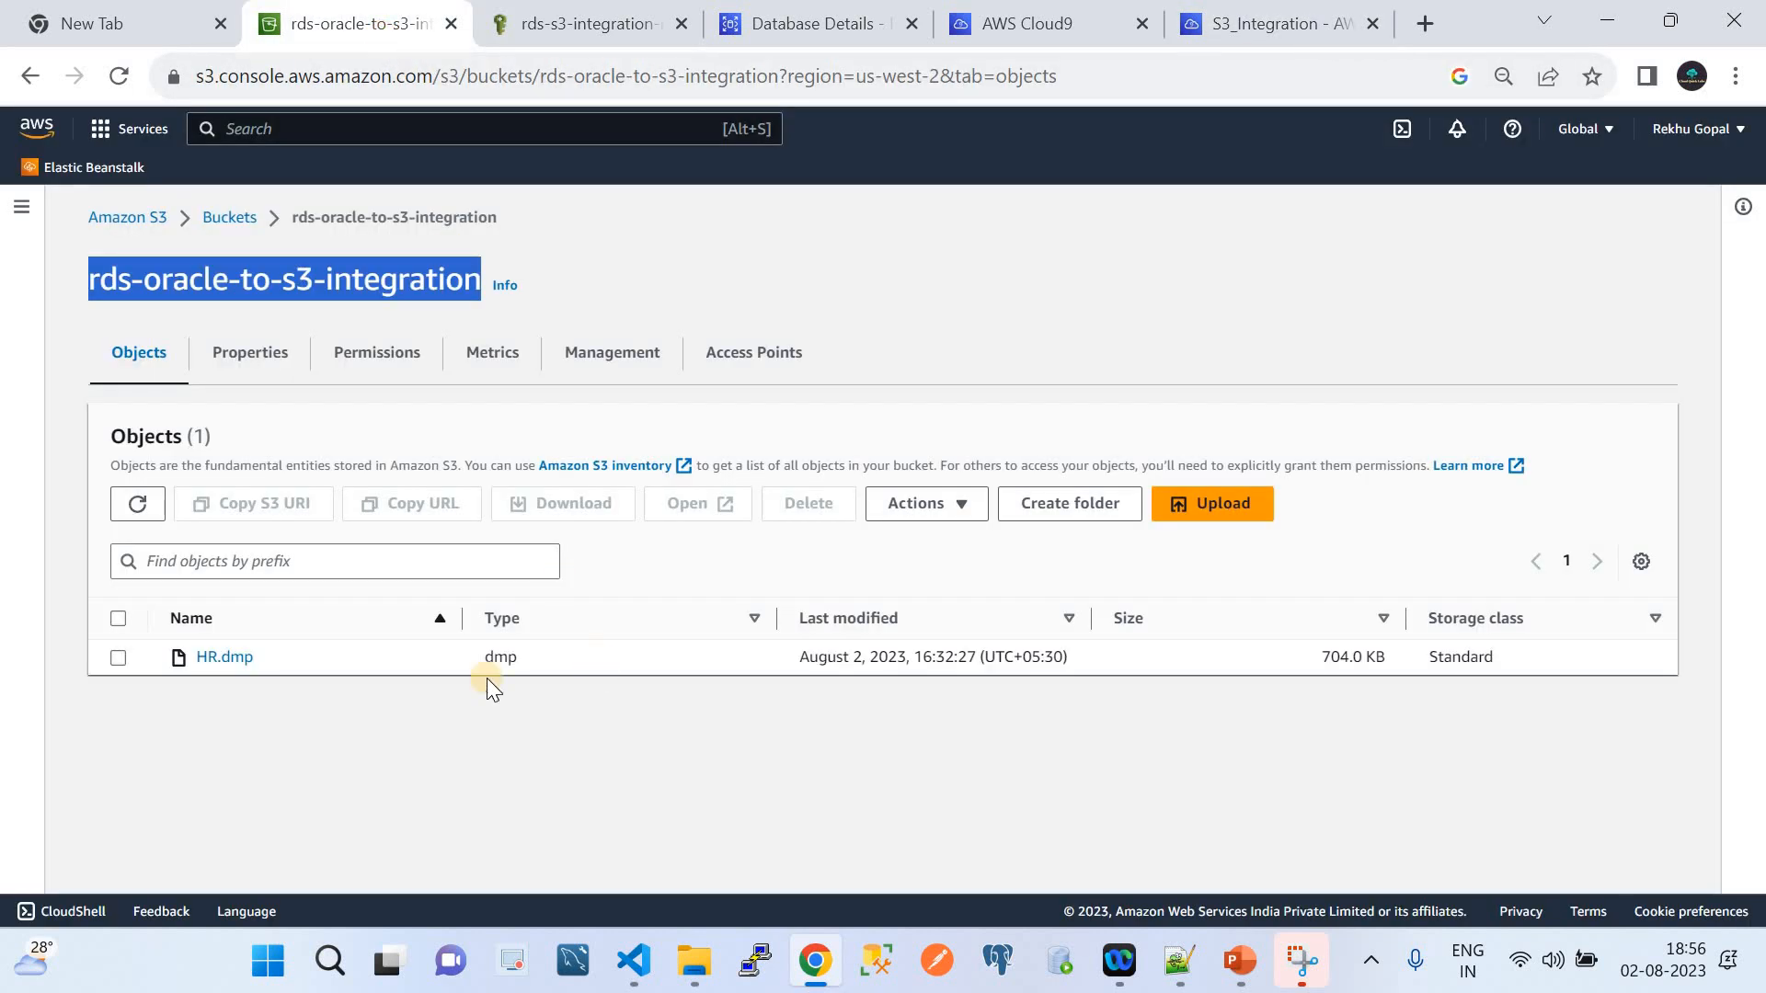
{"action": "left_click", "coordinate": [1291, 11]}
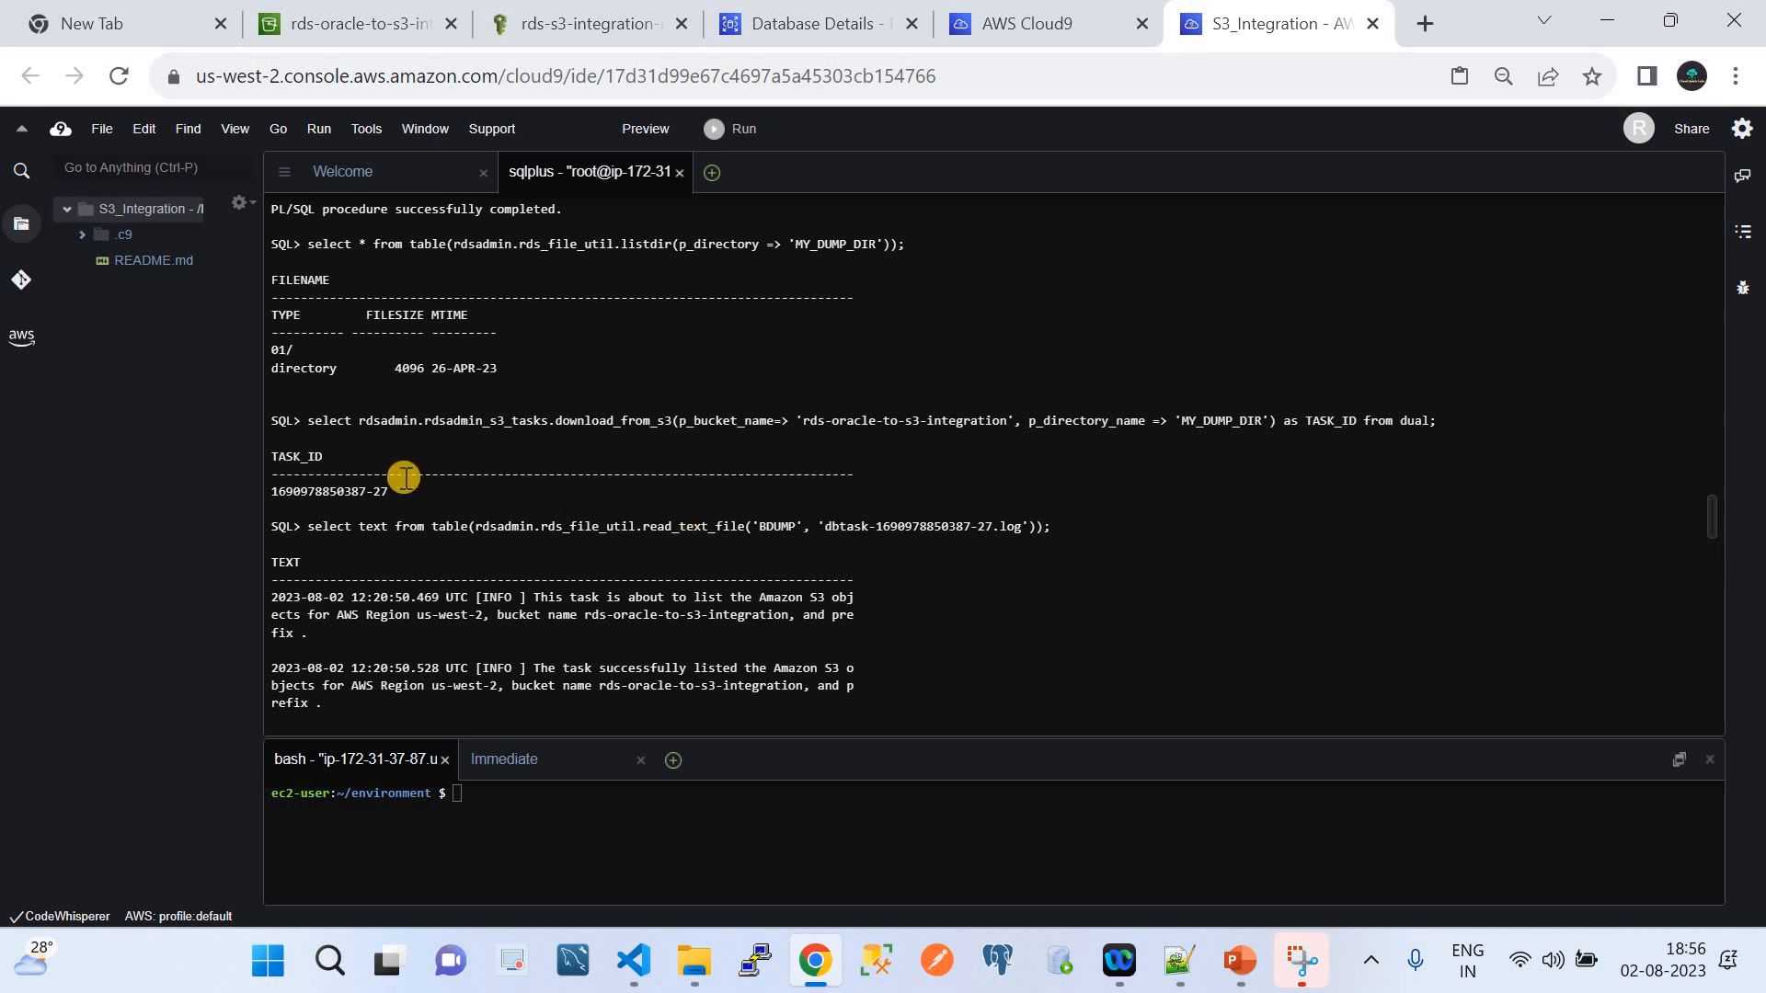
{"action": "left_click_drag", "start_coordinate": [302, 422], "coordinate": [1449, 420]}
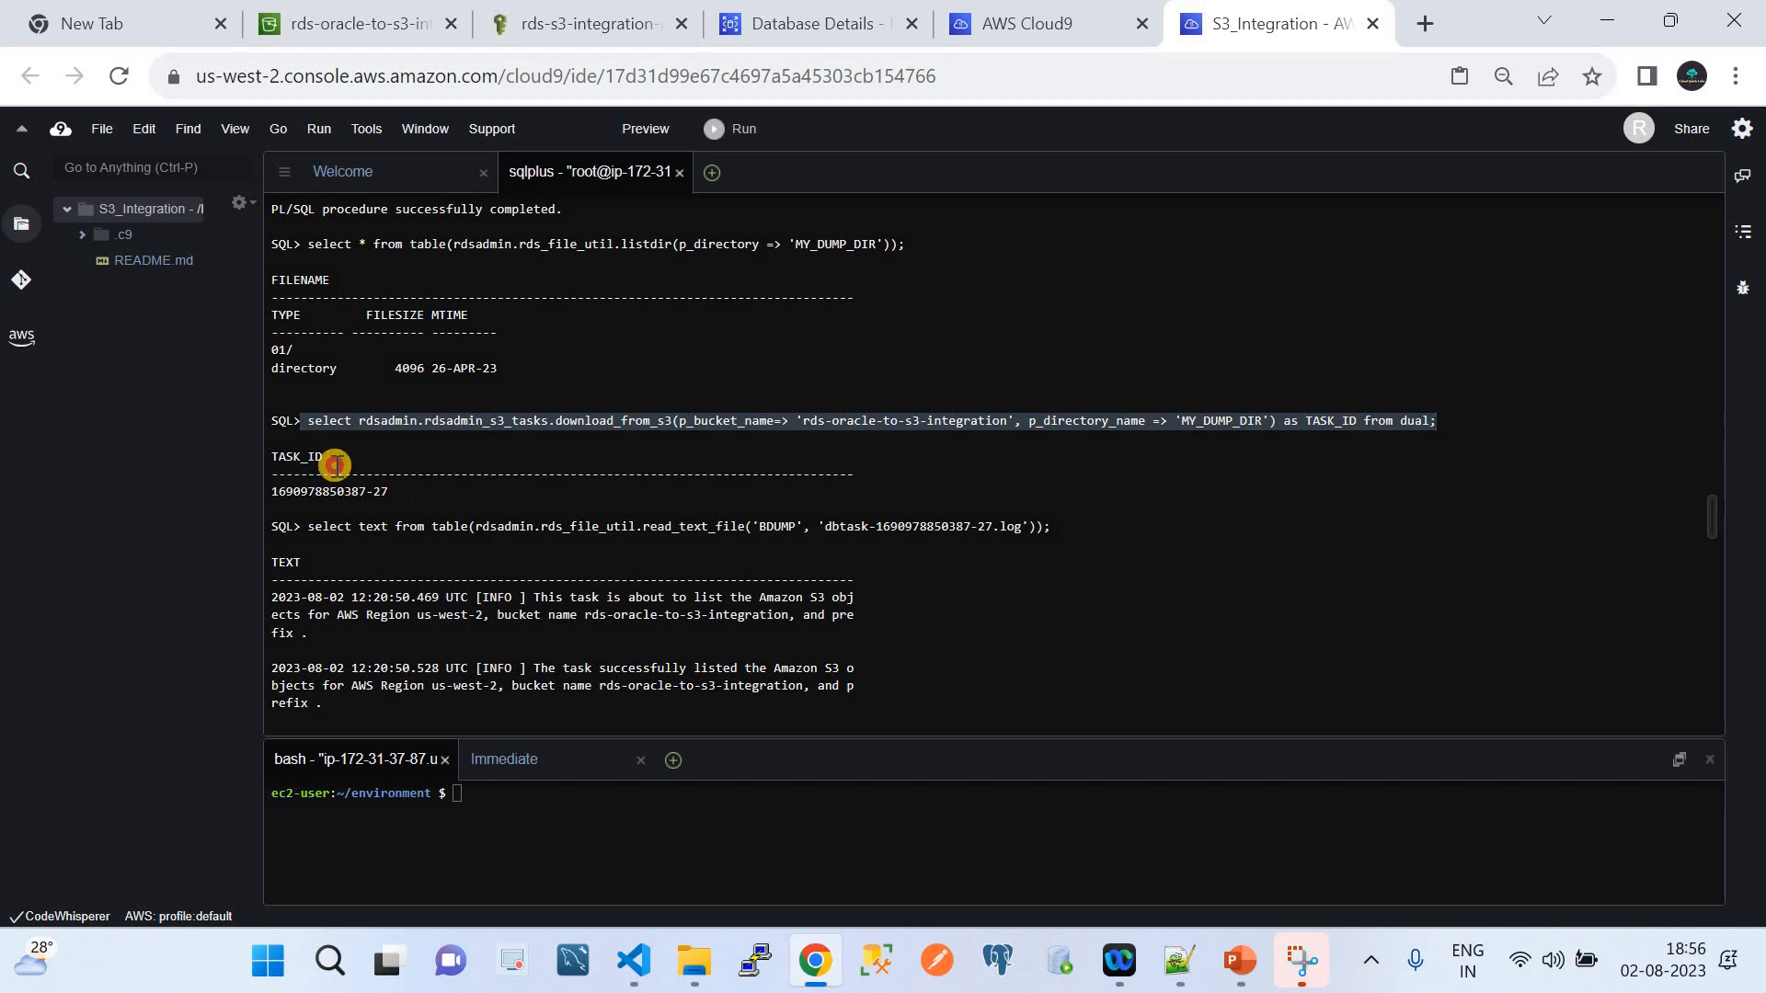
{"action": "left_click_drag", "start_coordinate": [260, 441], "coordinate": [1104, 550]}
{"action": "left_click", "coordinate": [380, 496]}
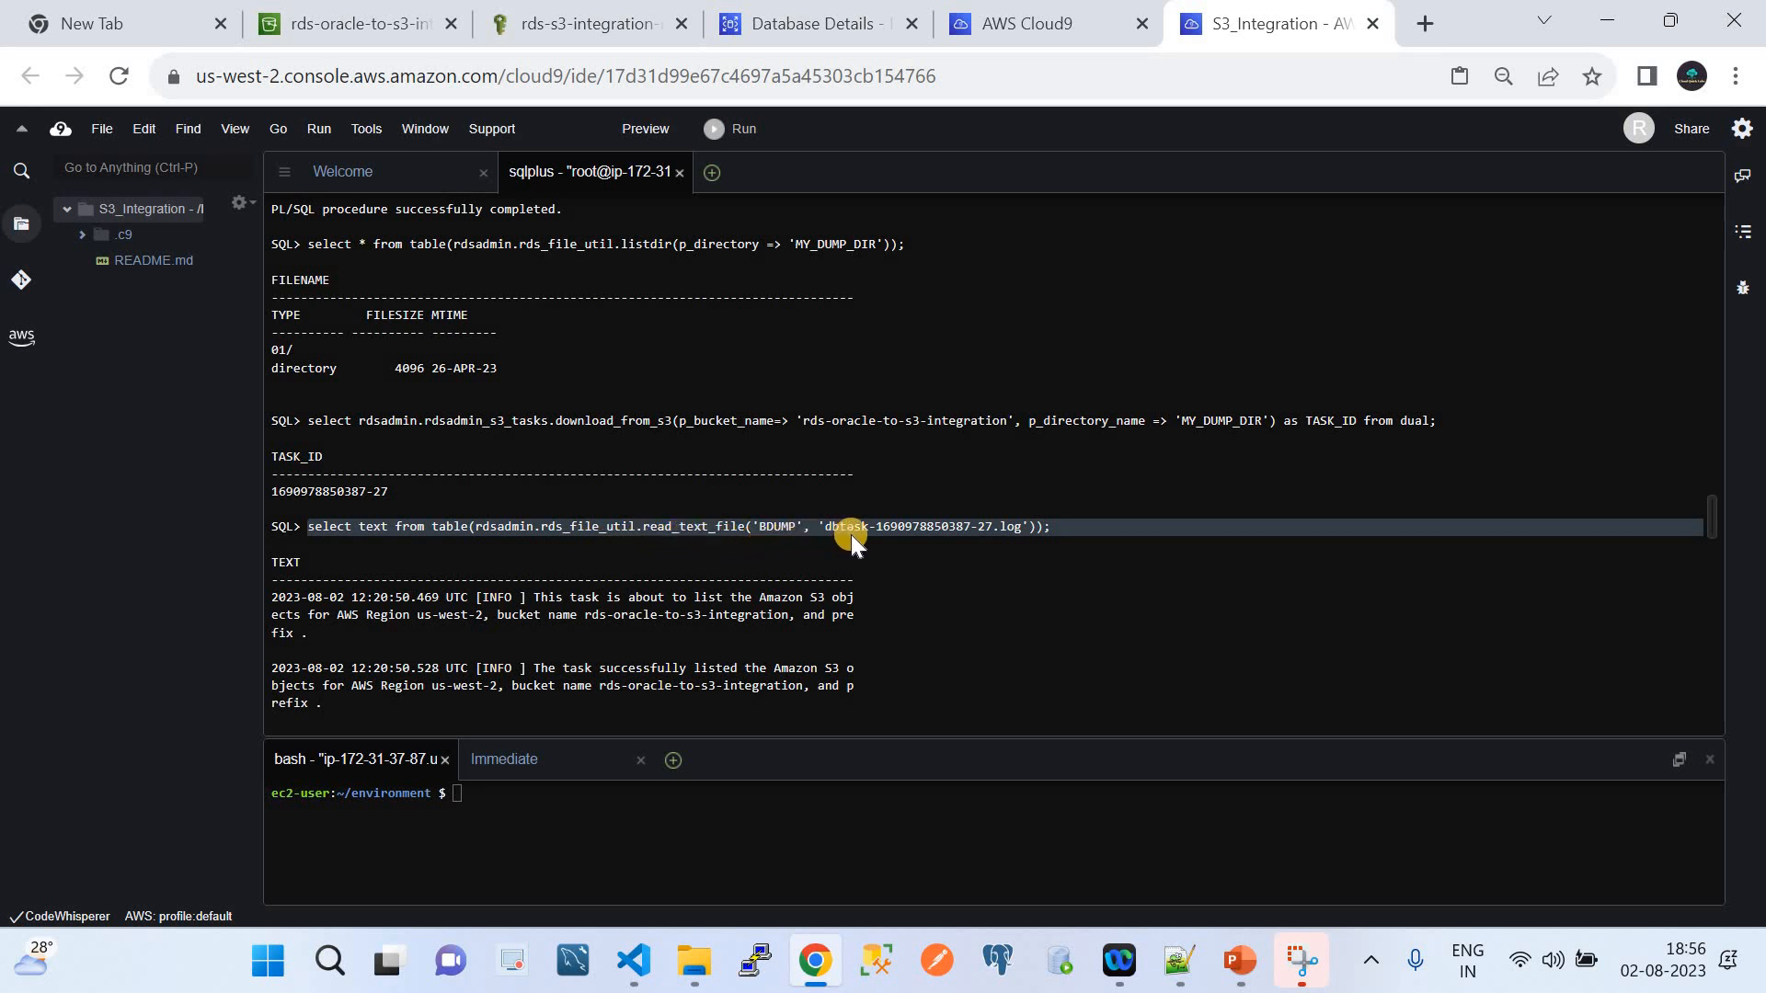
{"action": "left_click", "coordinate": [999, 527]}
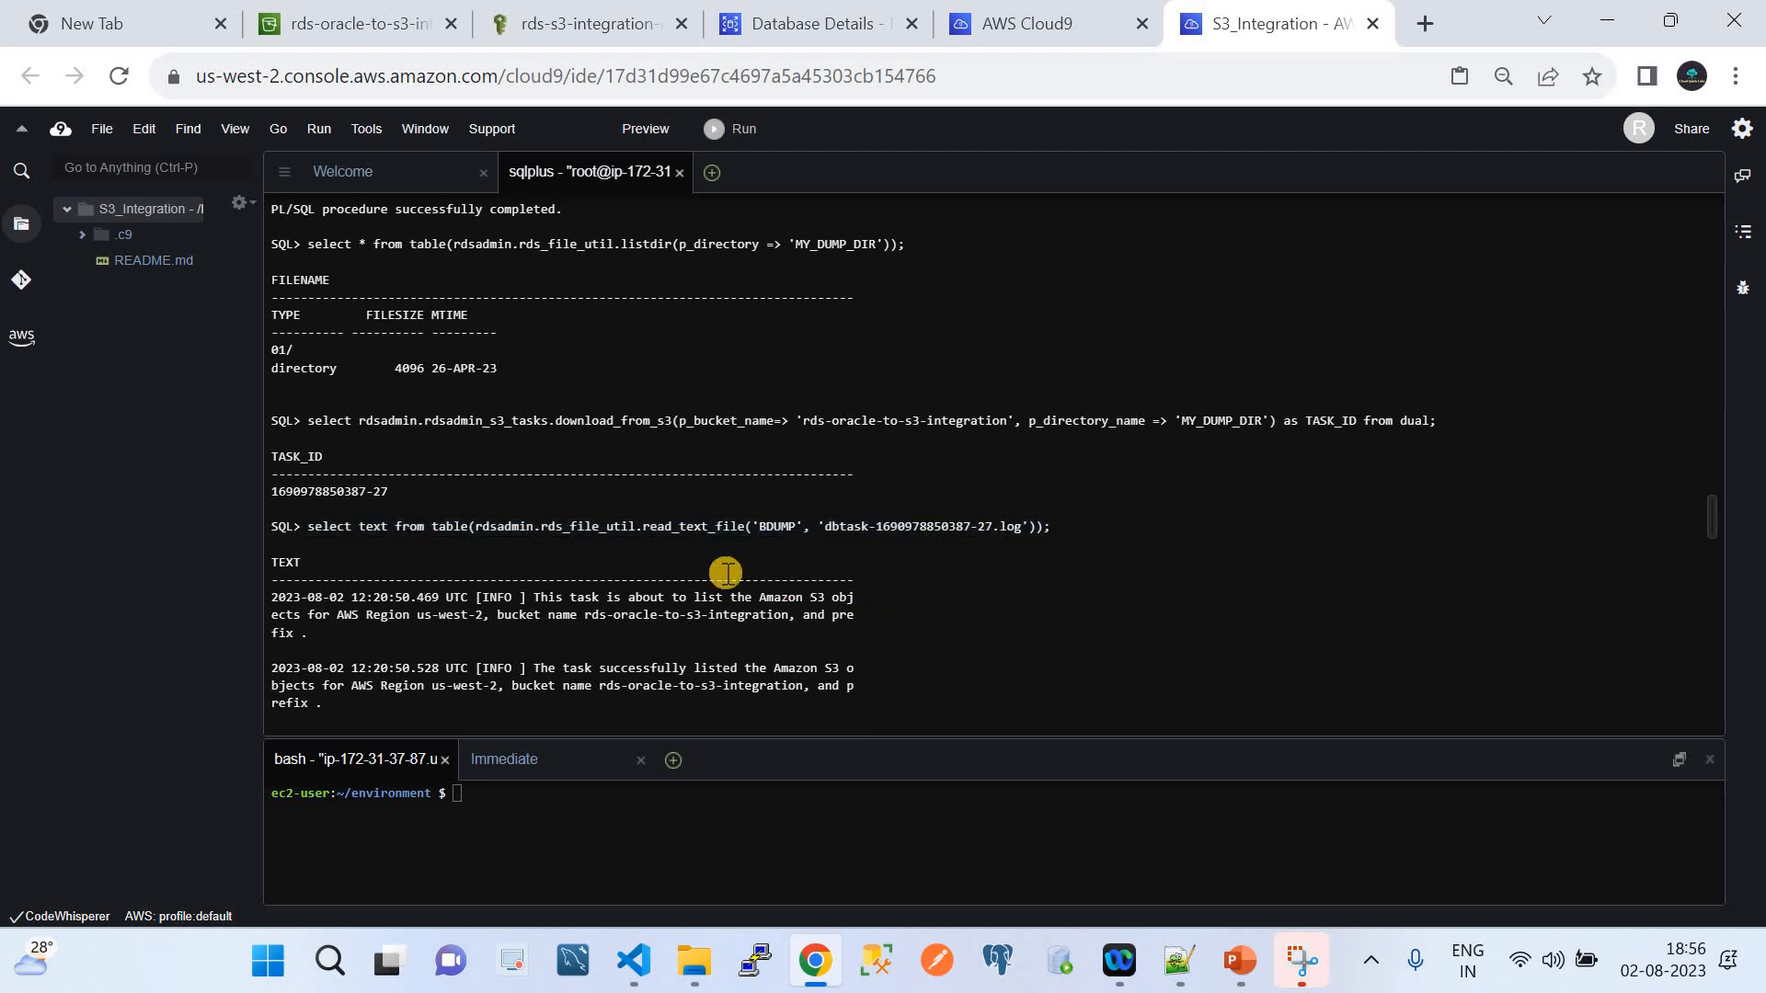
{"action": "scroll", "coordinate": [725, 575], "scroll_direction": "down", "scroll_amount": 3}
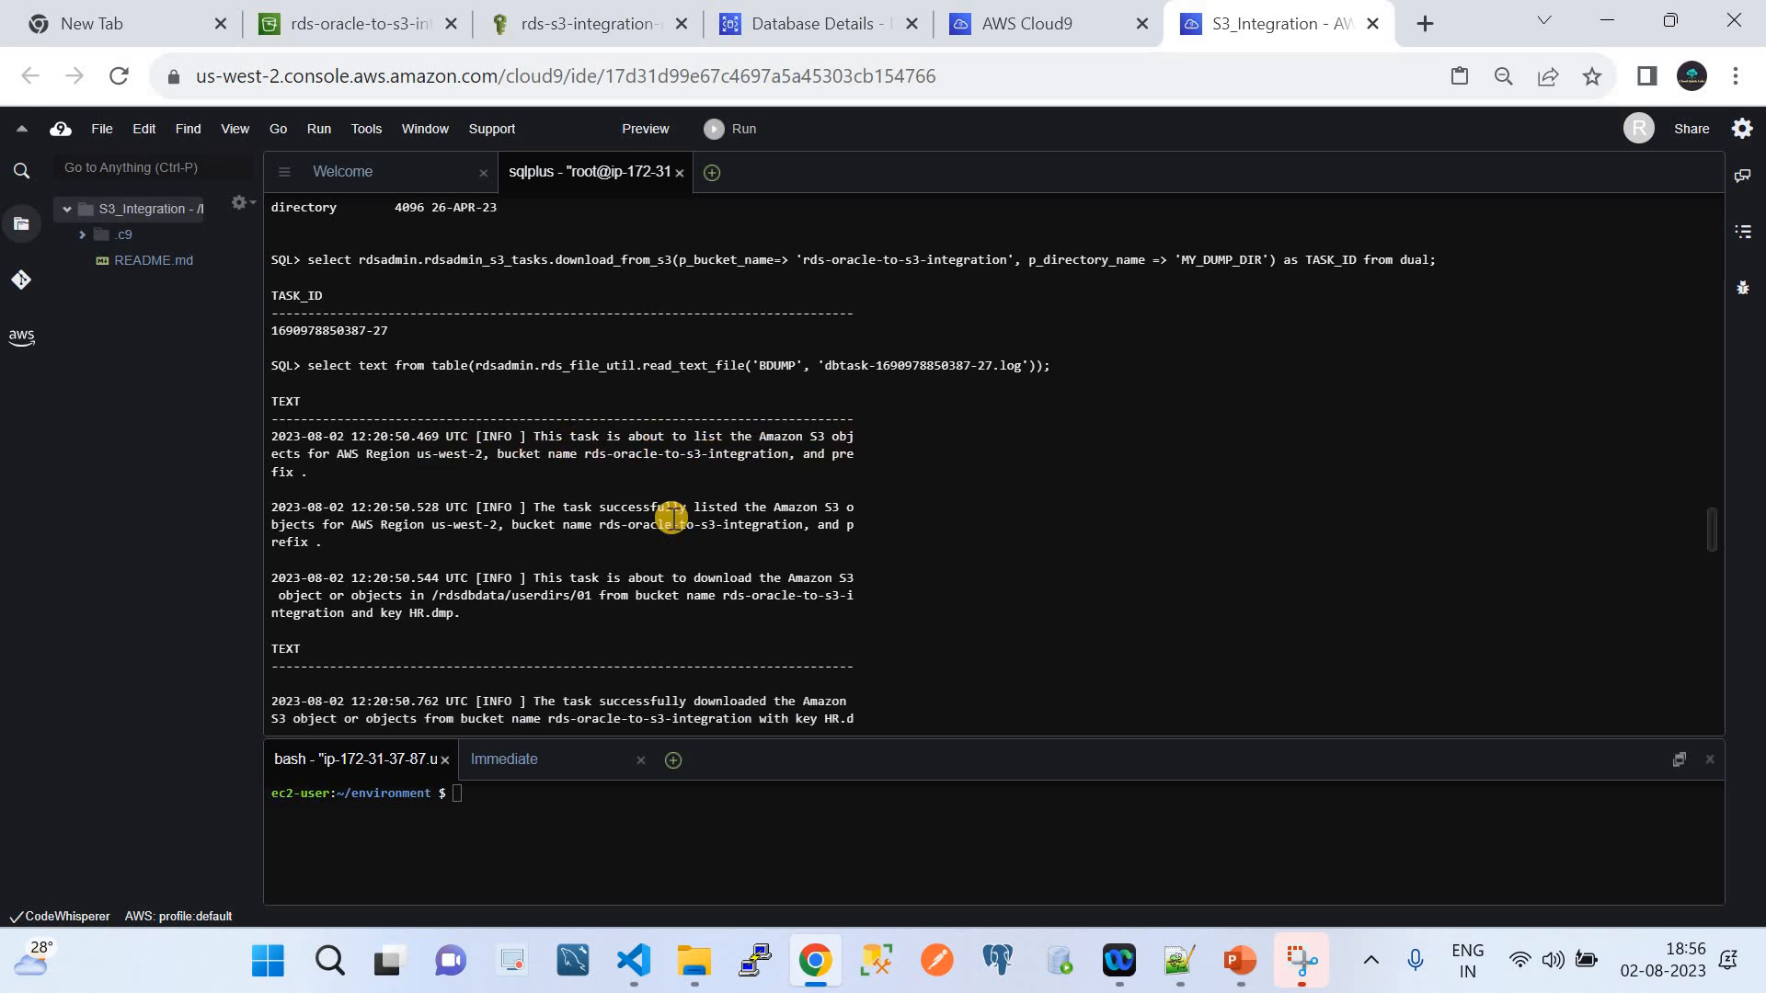
{"action": "scroll", "coordinate": [669, 534], "scroll_direction": "down", "scroll_amount": 2}
{"action": "left_click_drag", "start_coordinate": [304, 331], "coordinate": [1060, 333]}
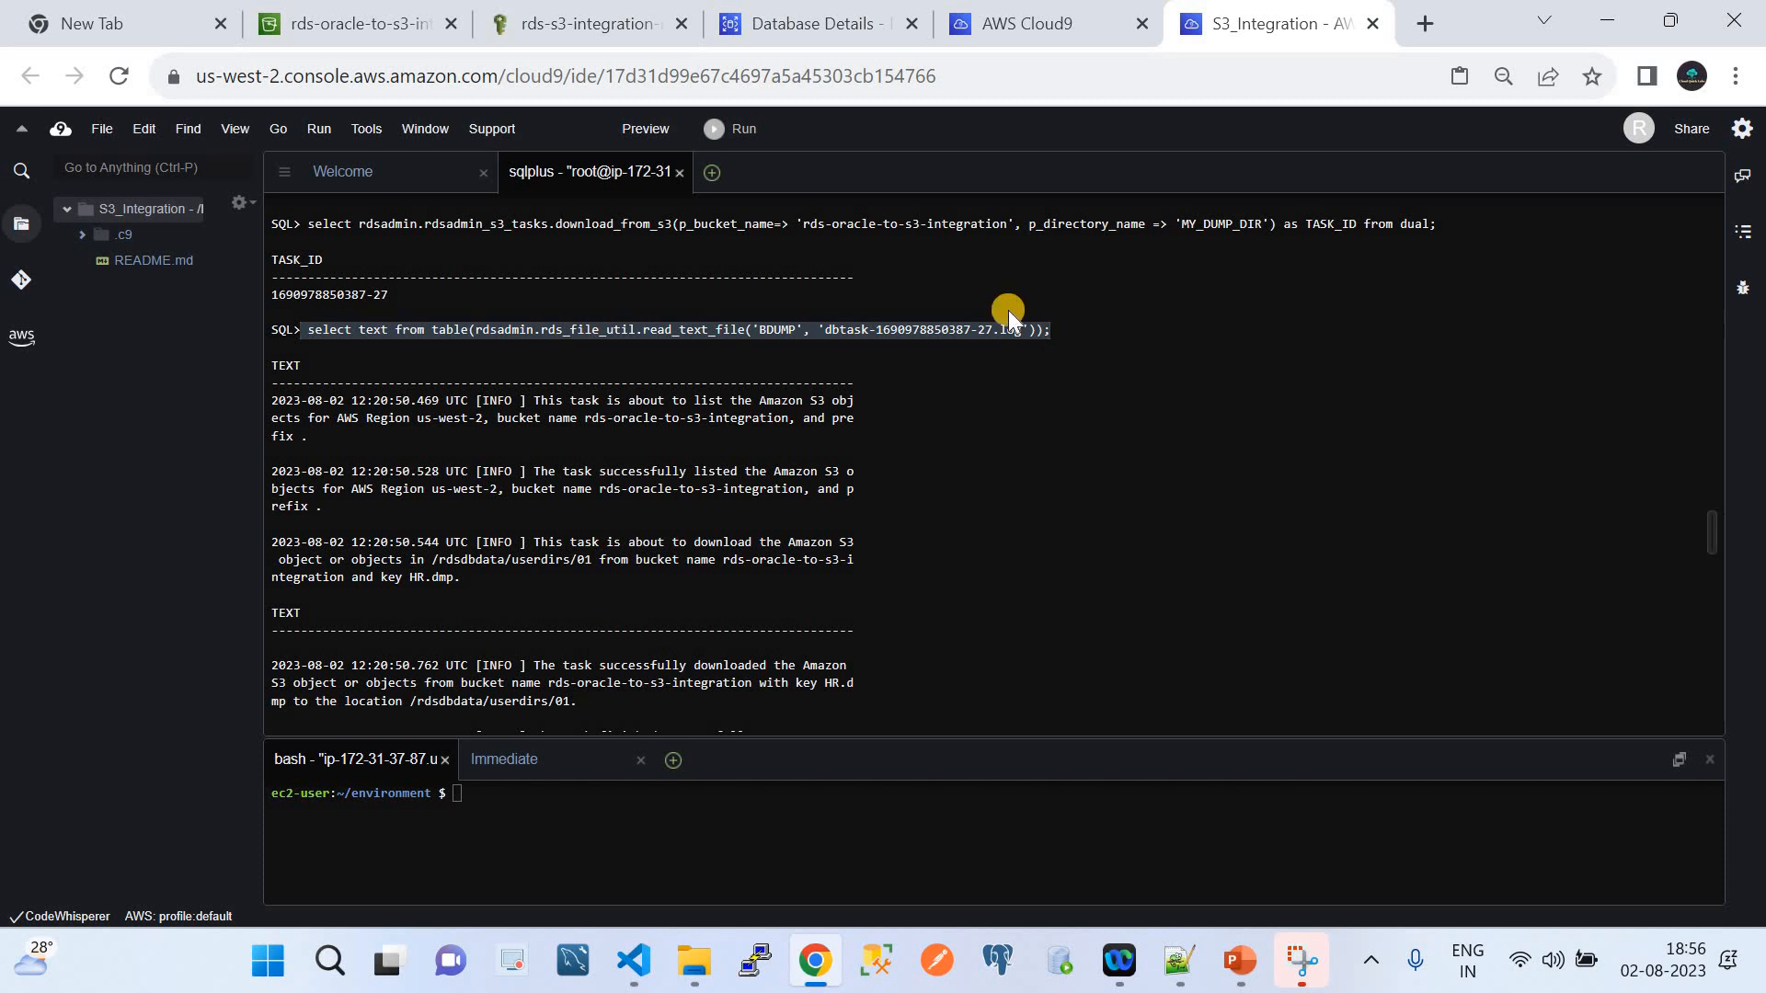
{"action": "scroll", "coordinate": [977, 423], "scroll_direction": "down", "scroll_amount": 3}
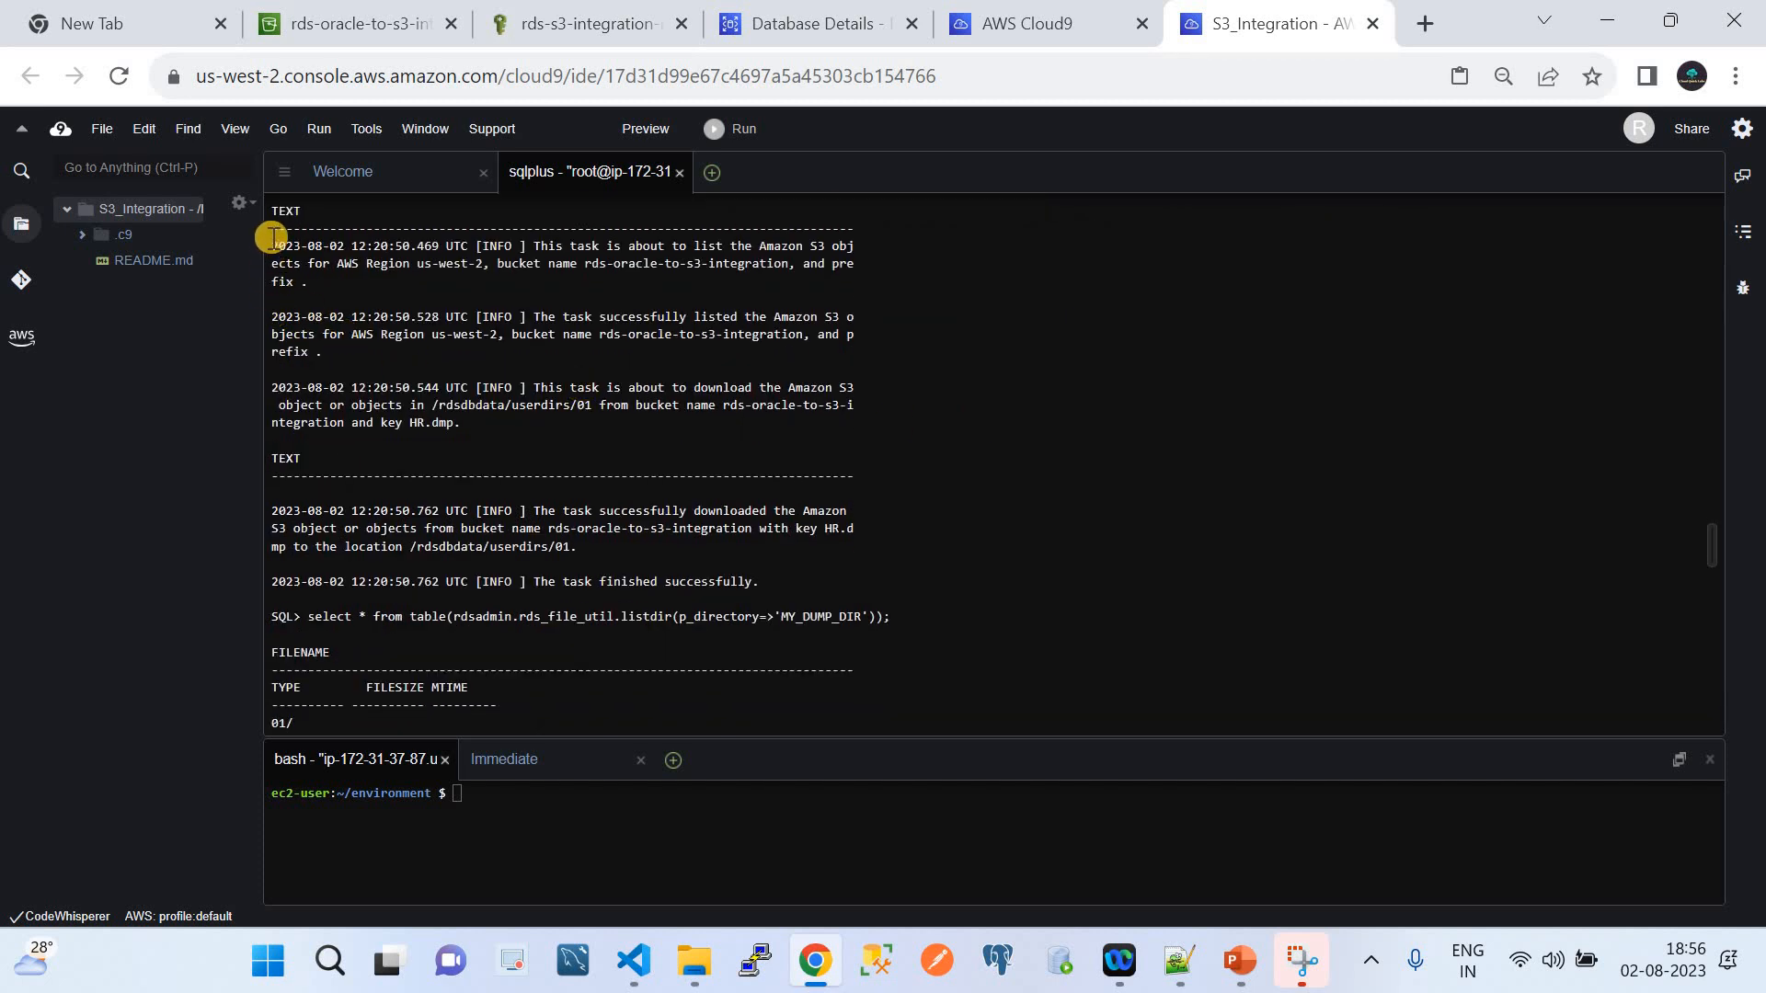
{"action": "left_click_drag", "start_coordinate": [276, 233], "coordinate": [803, 596]}
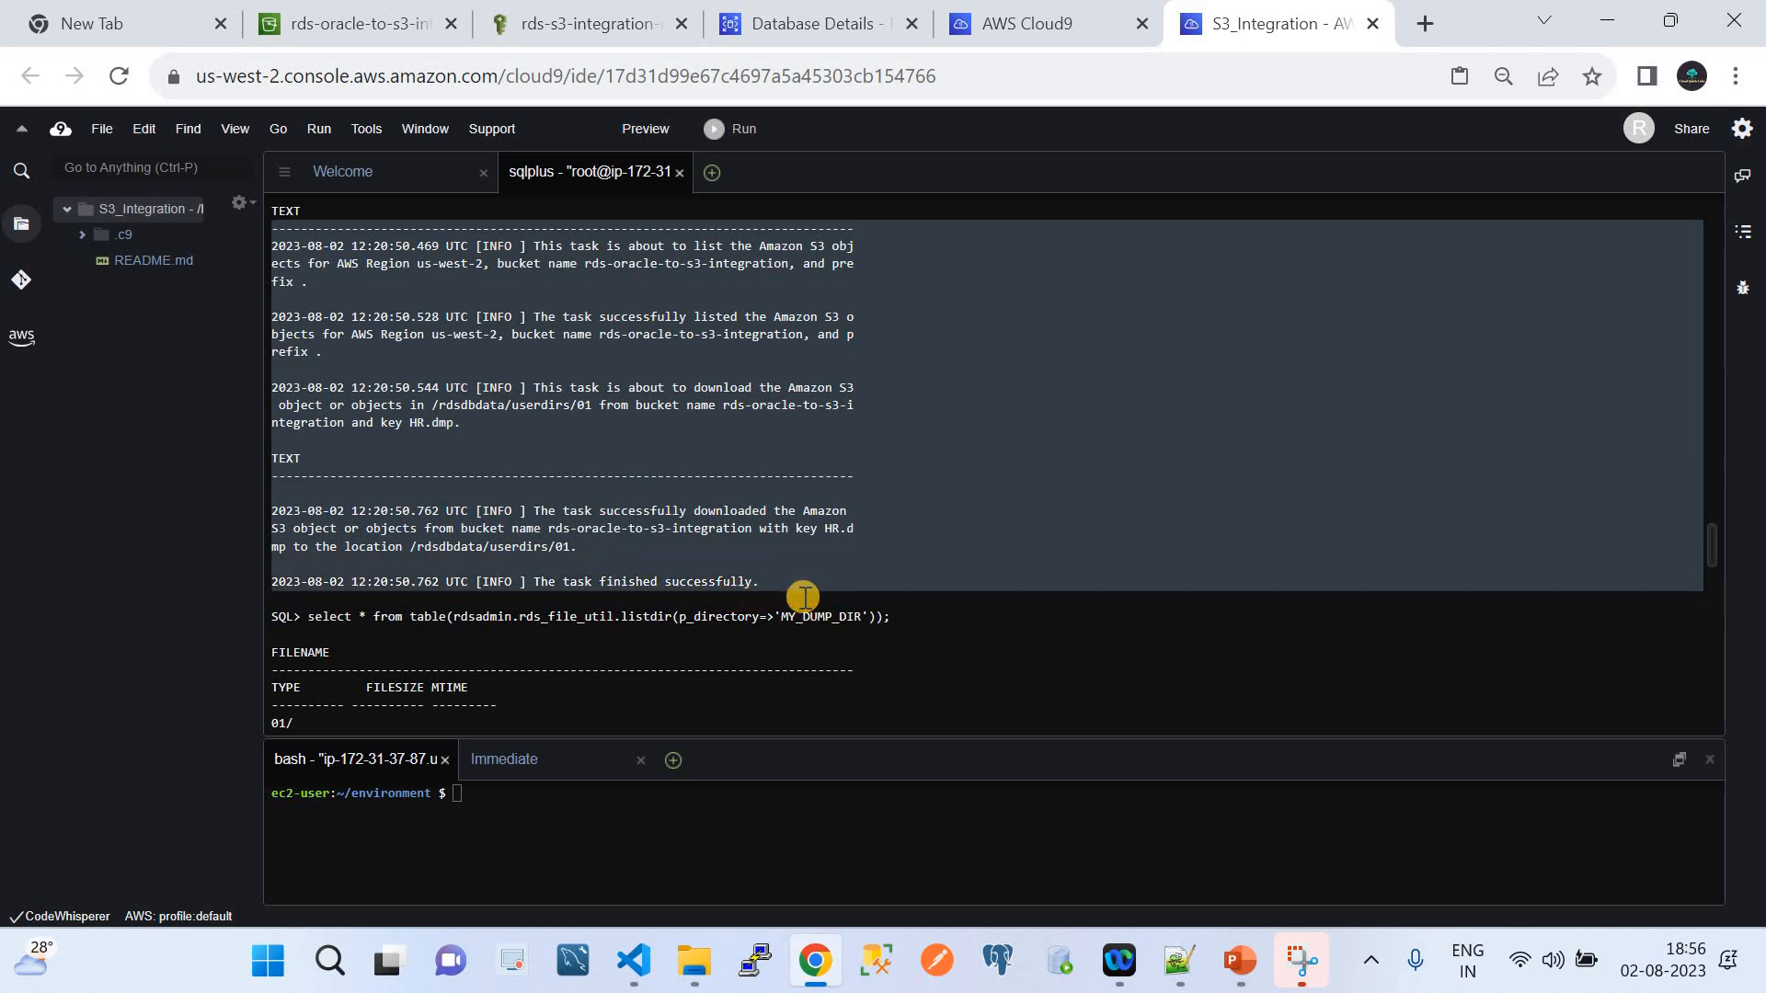
{"action": "scroll", "coordinate": [803, 596], "scroll_direction": "up", "scroll_amount": 2}
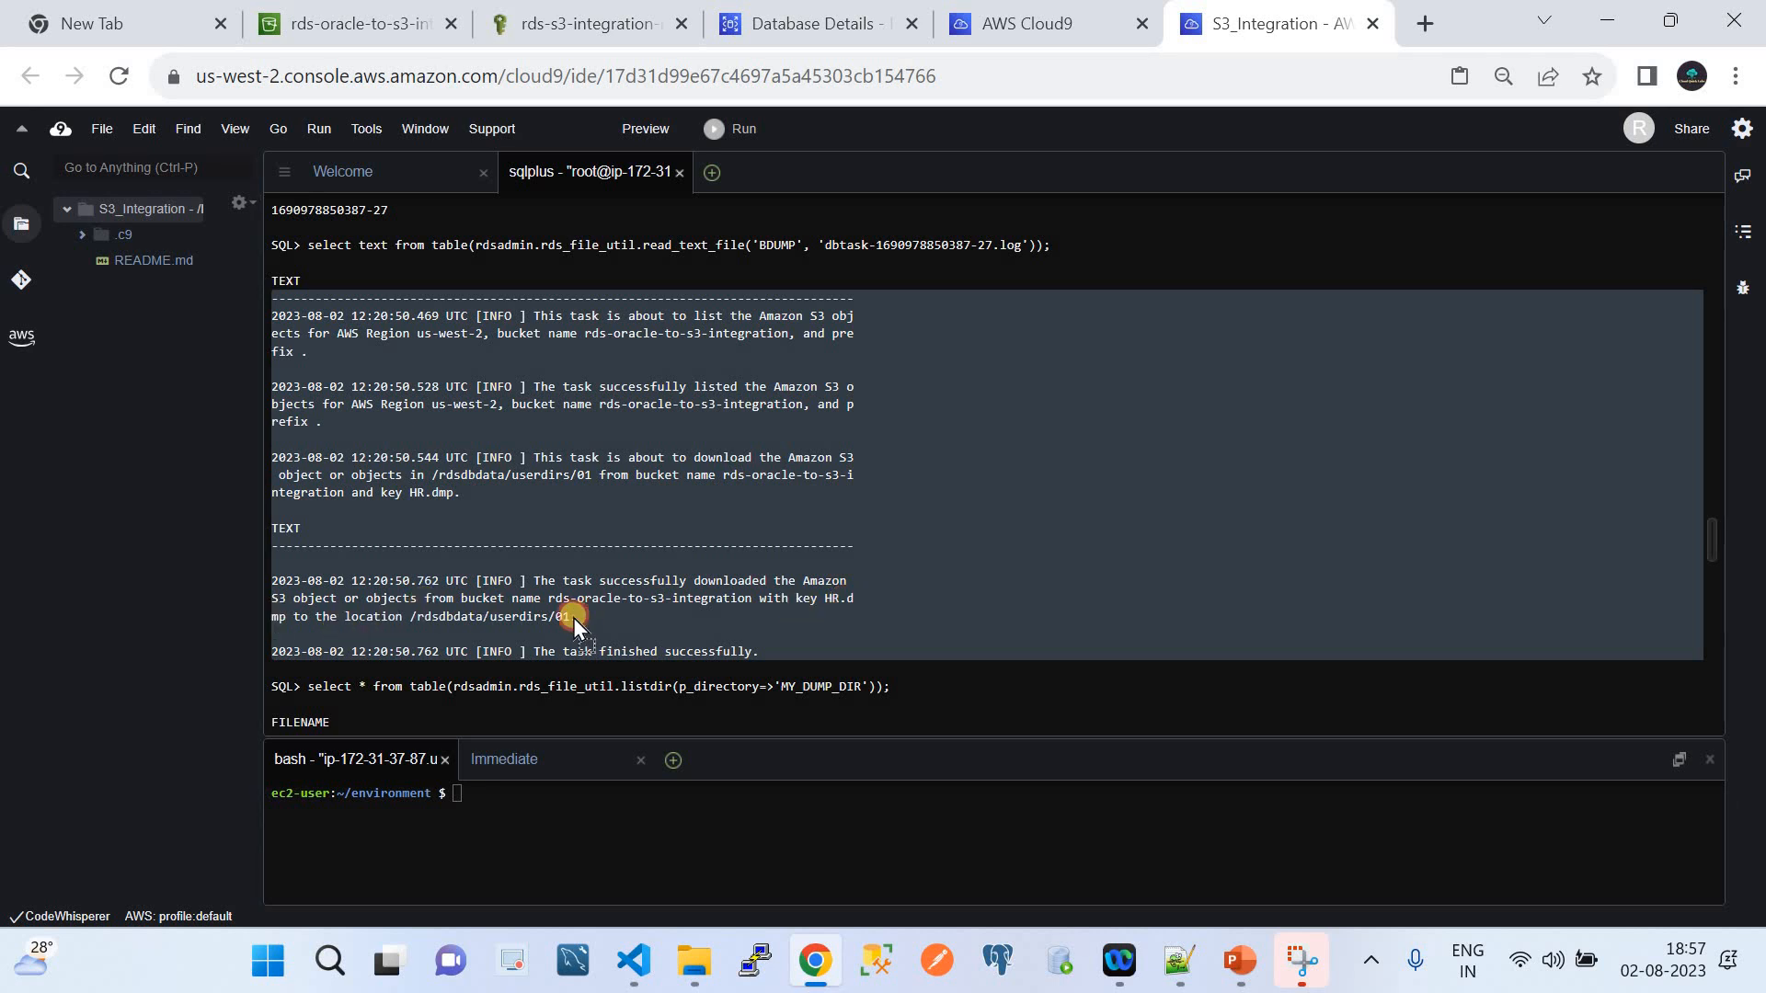
{"action": "left_click_drag", "start_coordinate": [565, 622], "coordinate": [535, 589]}
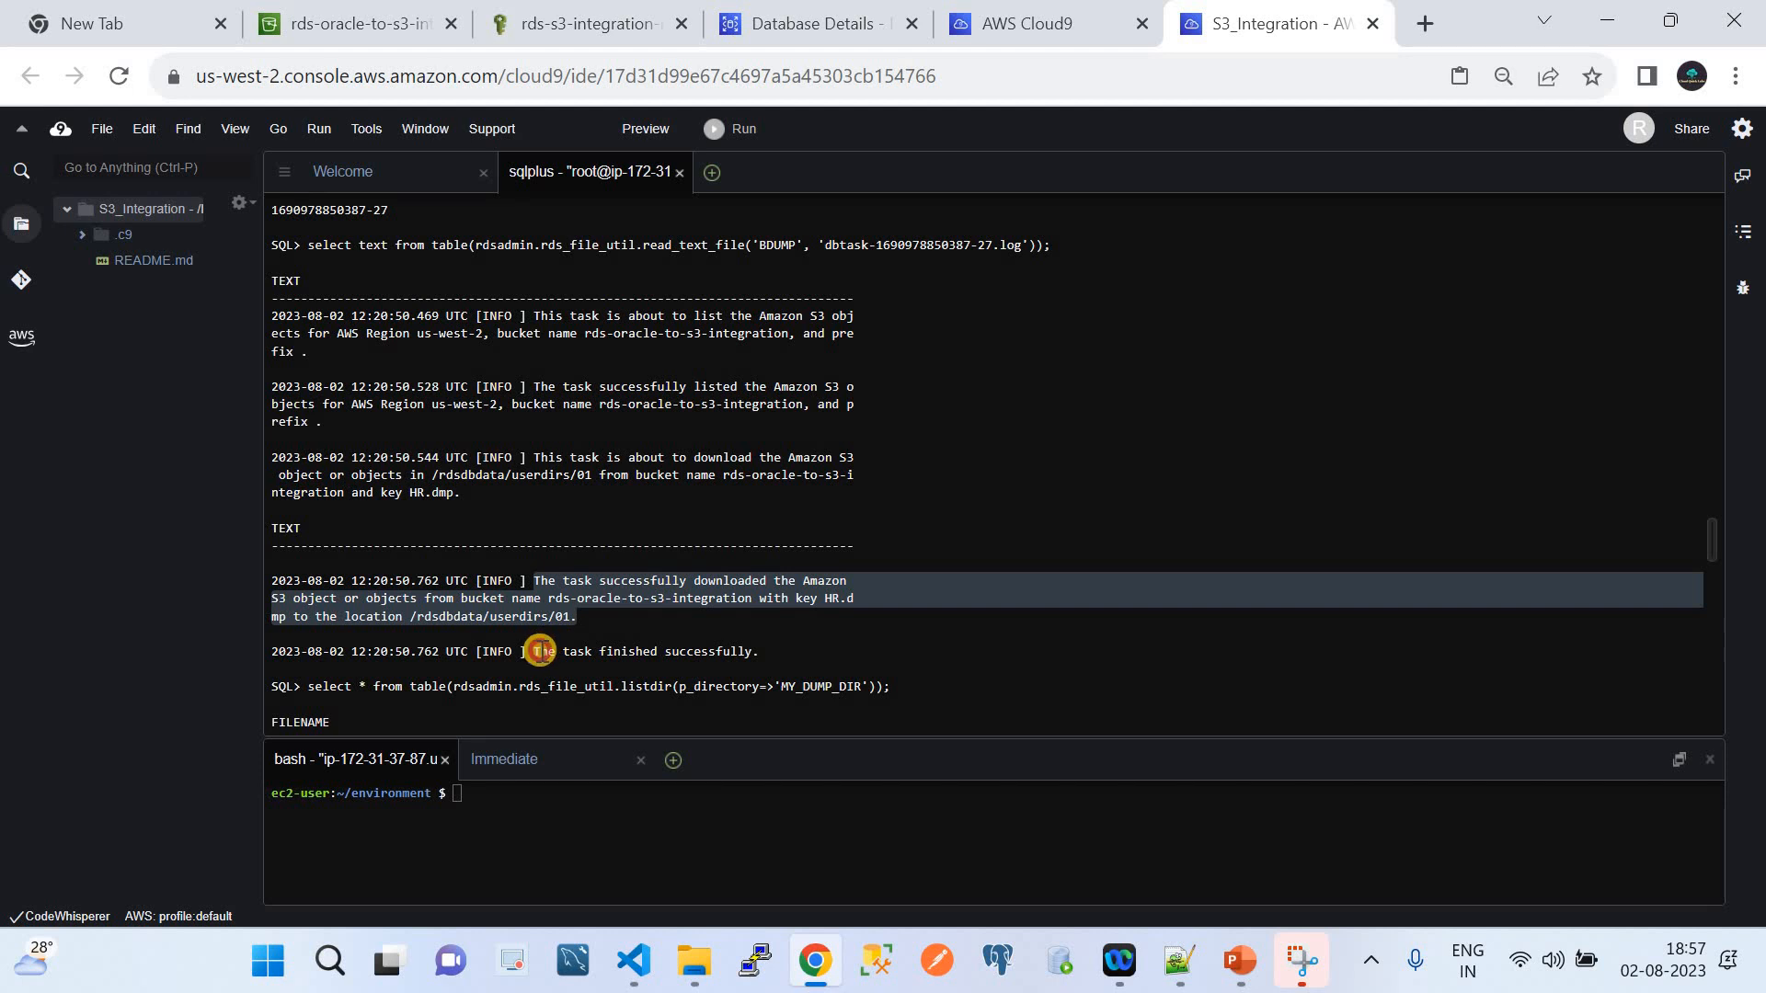
{"action": "left_click_drag", "start_coordinate": [541, 651], "coordinate": [800, 664]}
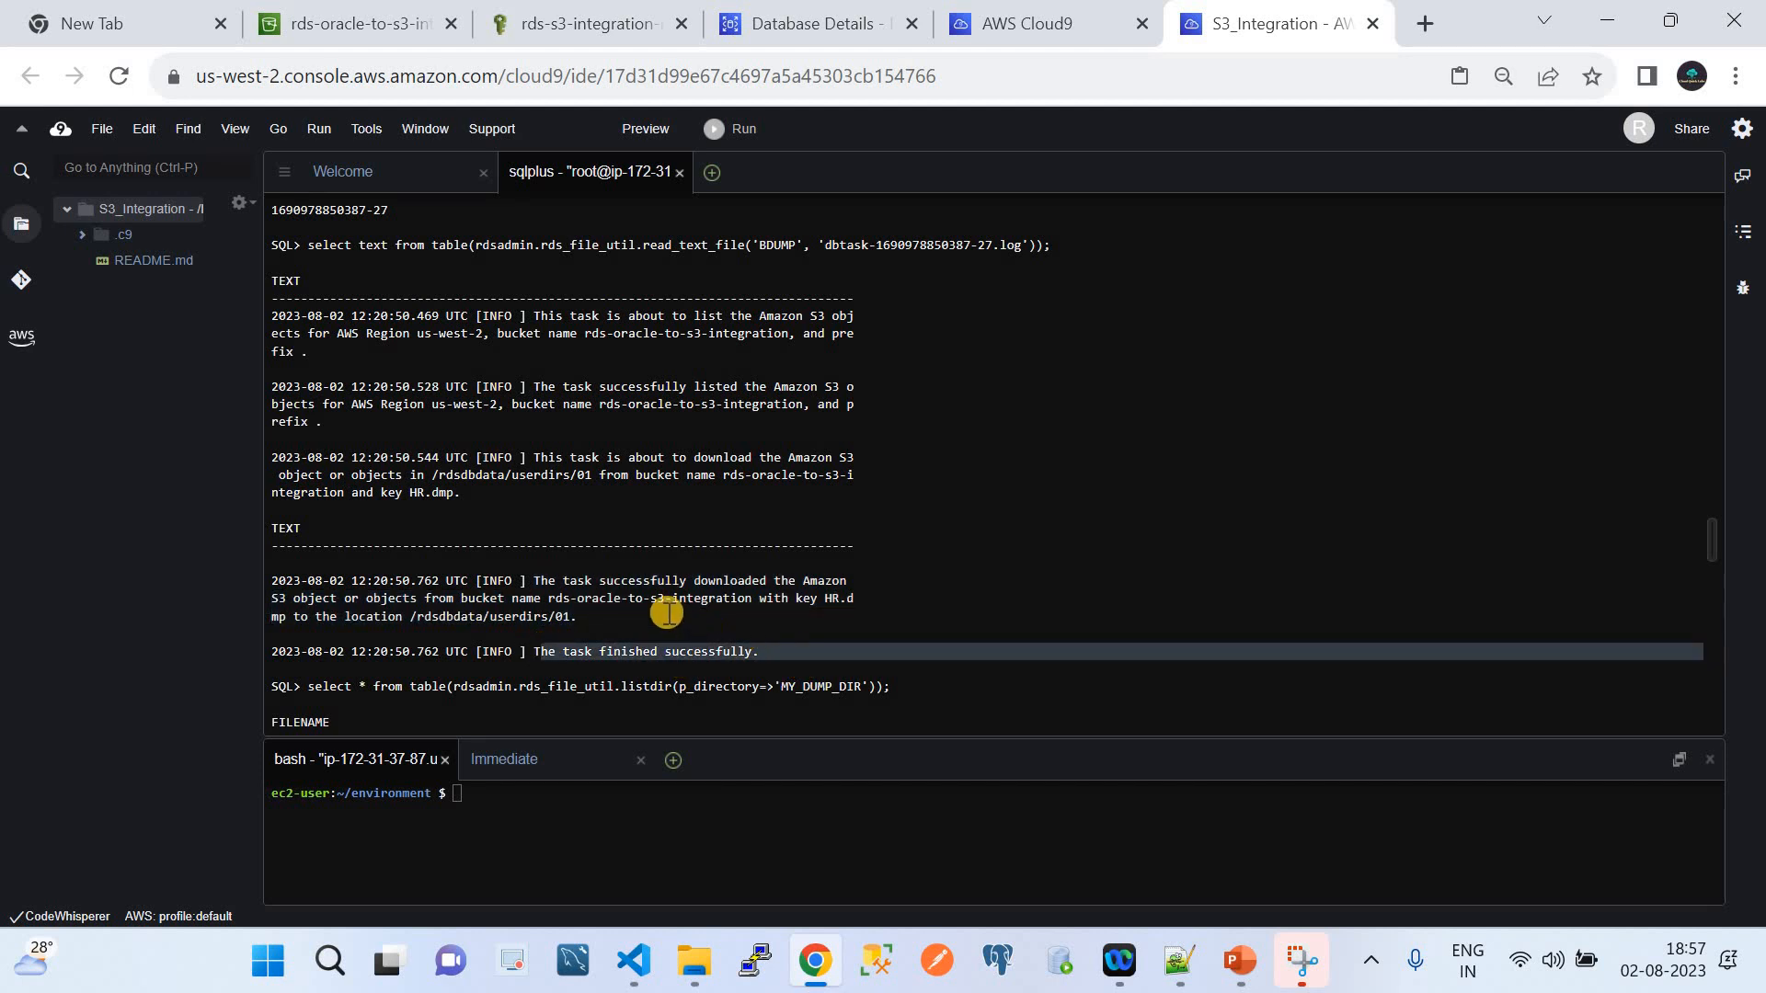
{"action": "scroll", "coordinate": [666, 613], "scroll_direction": "down", "scroll_amount": 2}
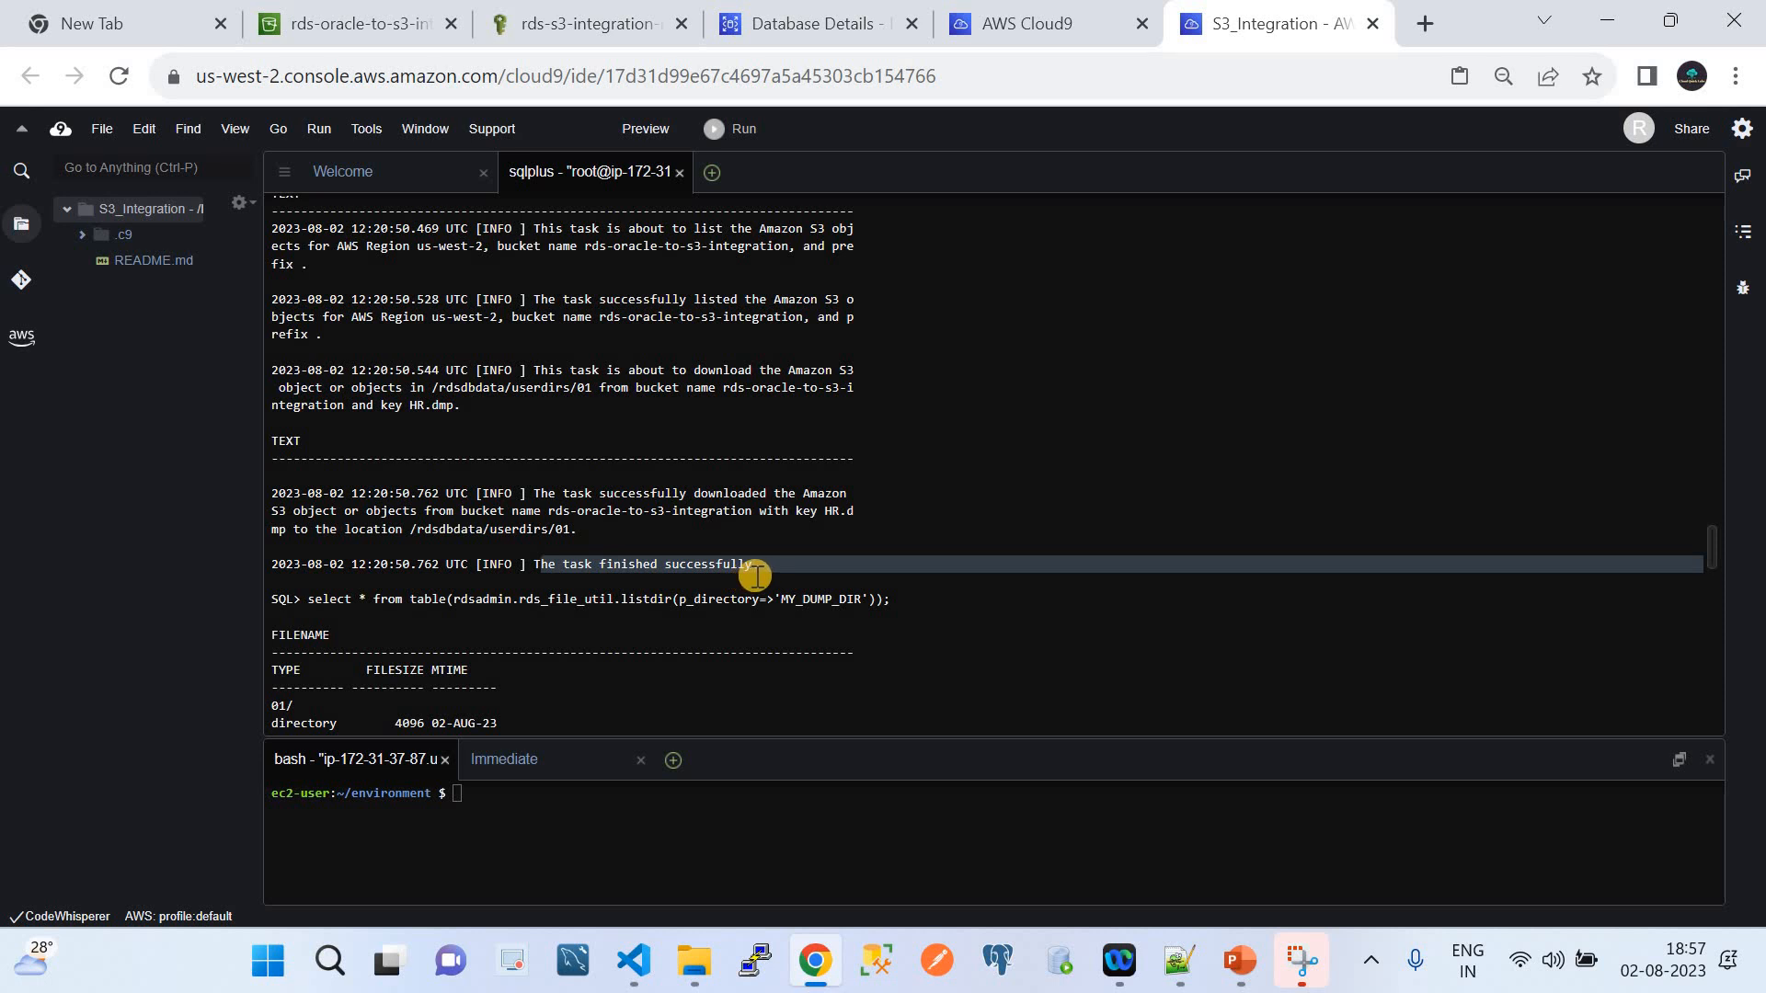
{"action": "scroll", "coordinate": [754, 575], "scroll_direction": "down", "scroll_amount": 2}
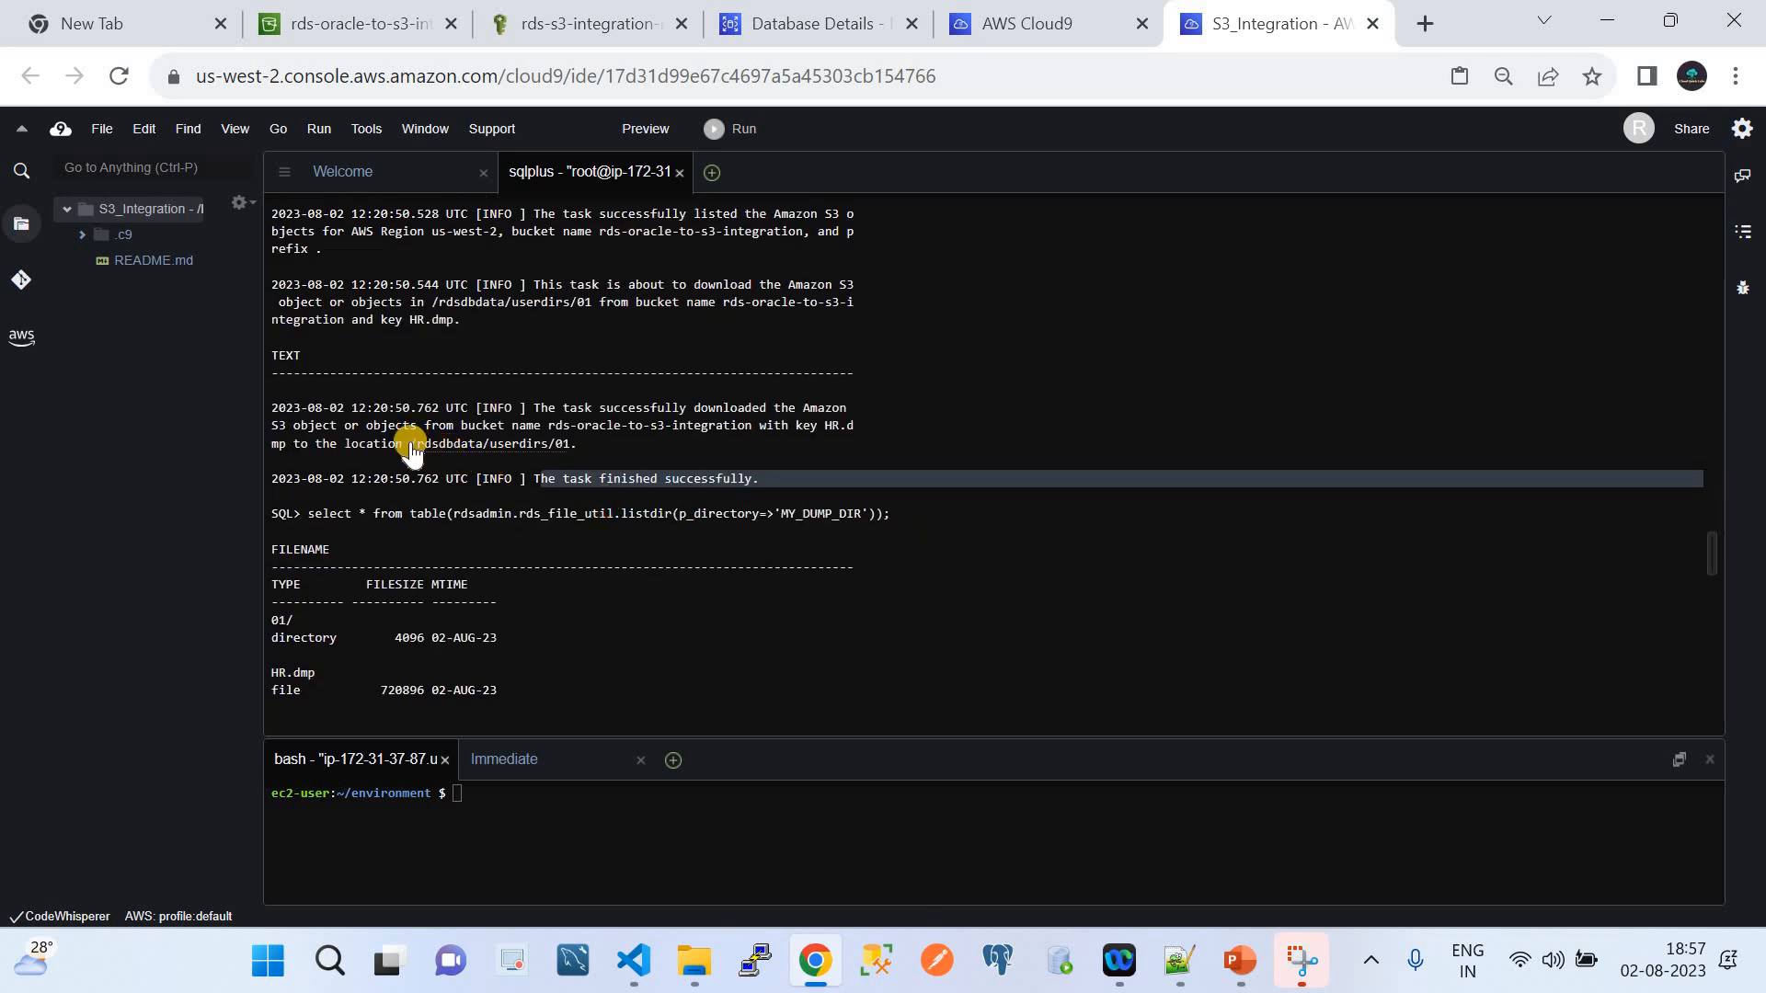
{"action": "left_click_drag", "start_coordinate": [409, 444], "coordinate": [599, 443]}
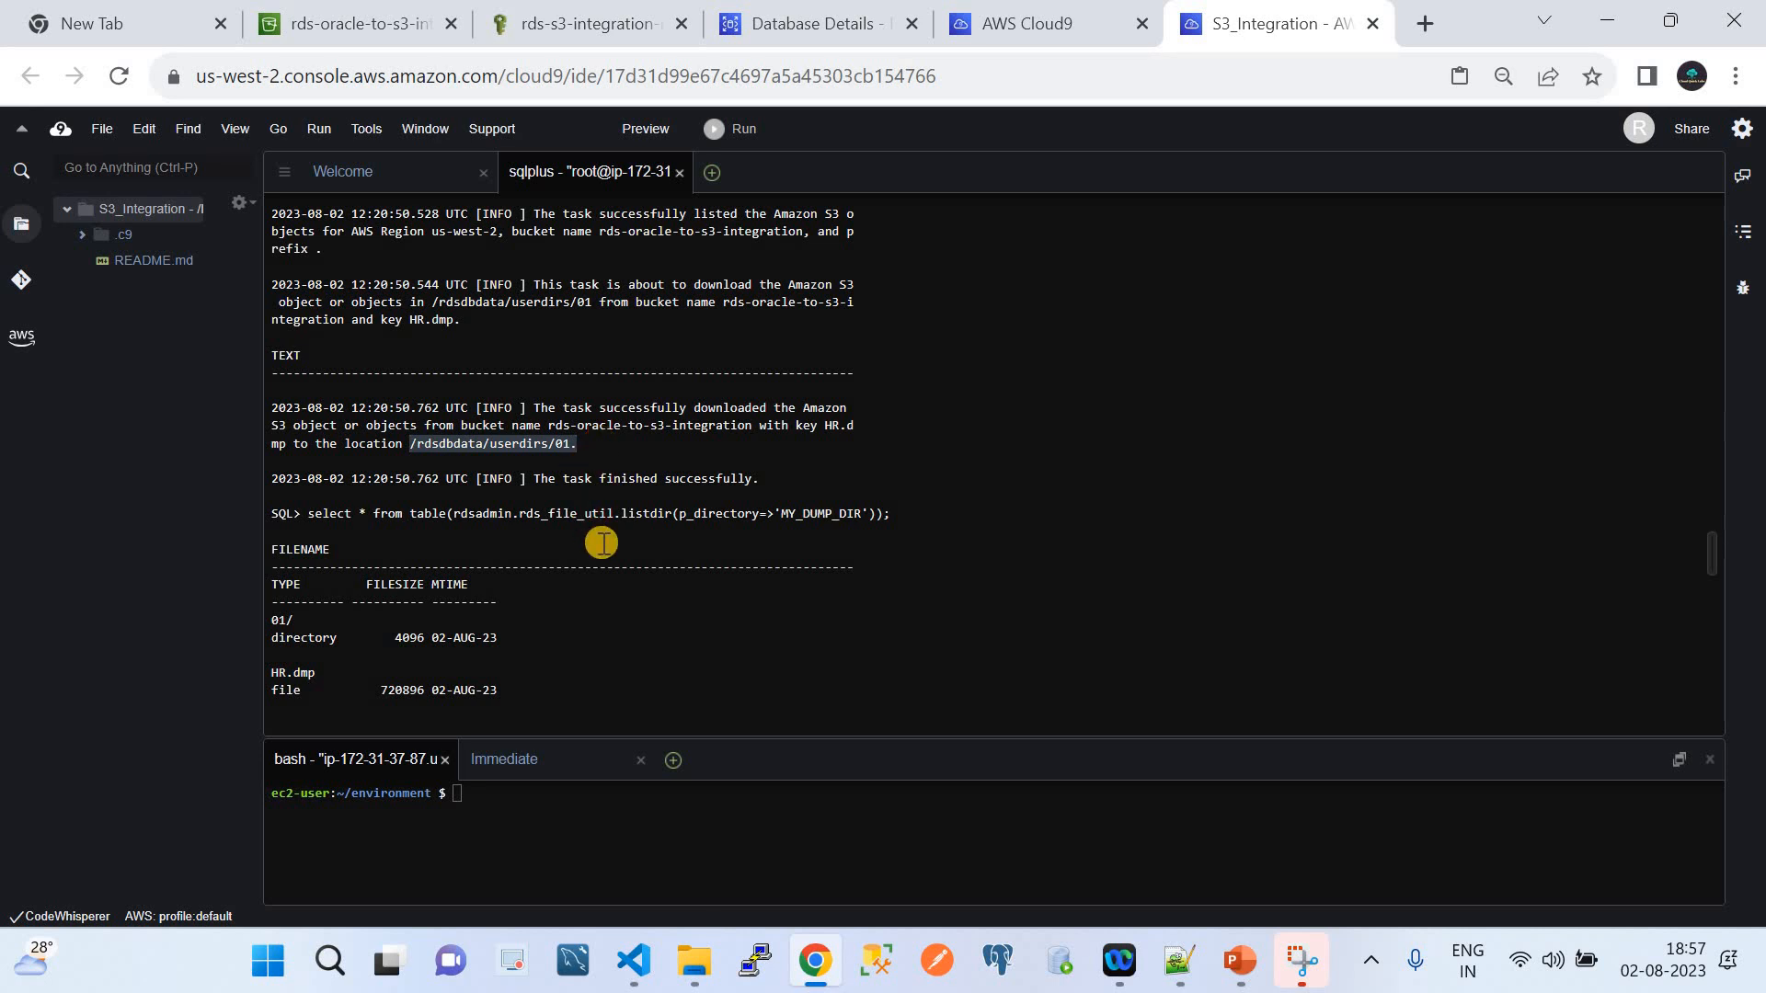
Run the hr user creation statements and inspect the MY_DUMP_DIR listing containing HR.dmp
{"action": "type", "text": "create user hr identified by hr; grant create session, resource to hr; alter user hr quota 100M on users;"}
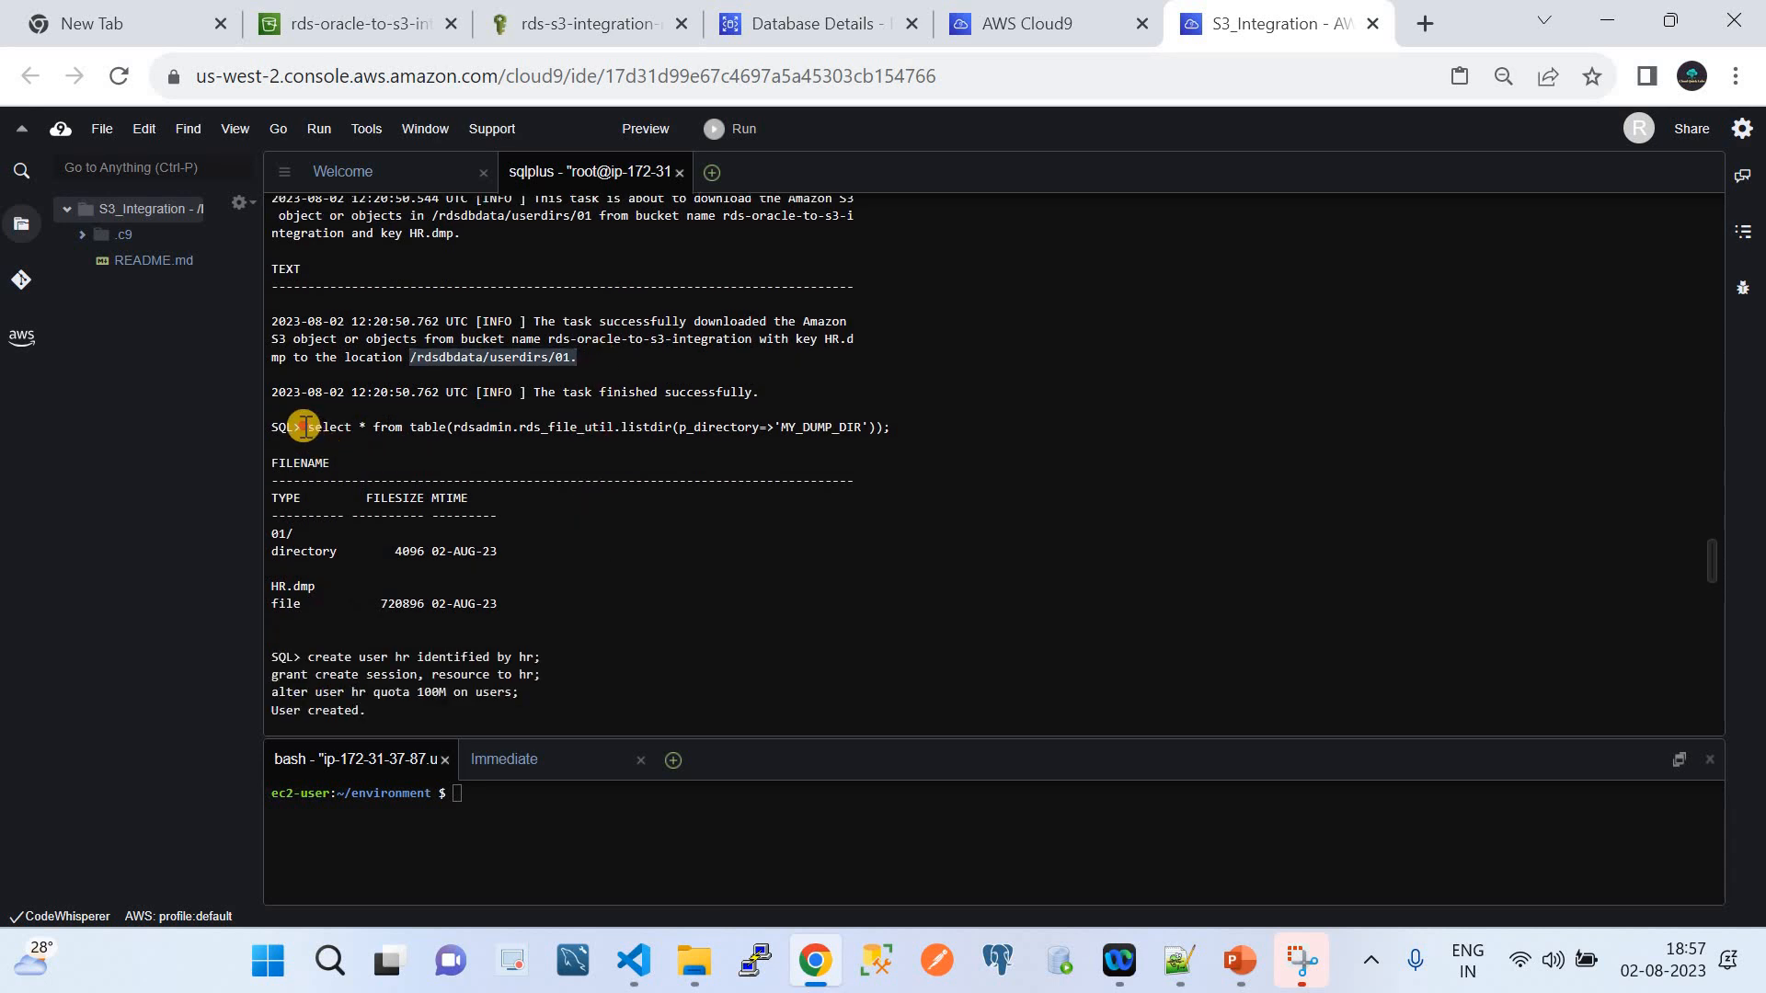
{"action": "left_click_drag", "start_coordinate": [302, 427], "coordinate": [919, 426]}
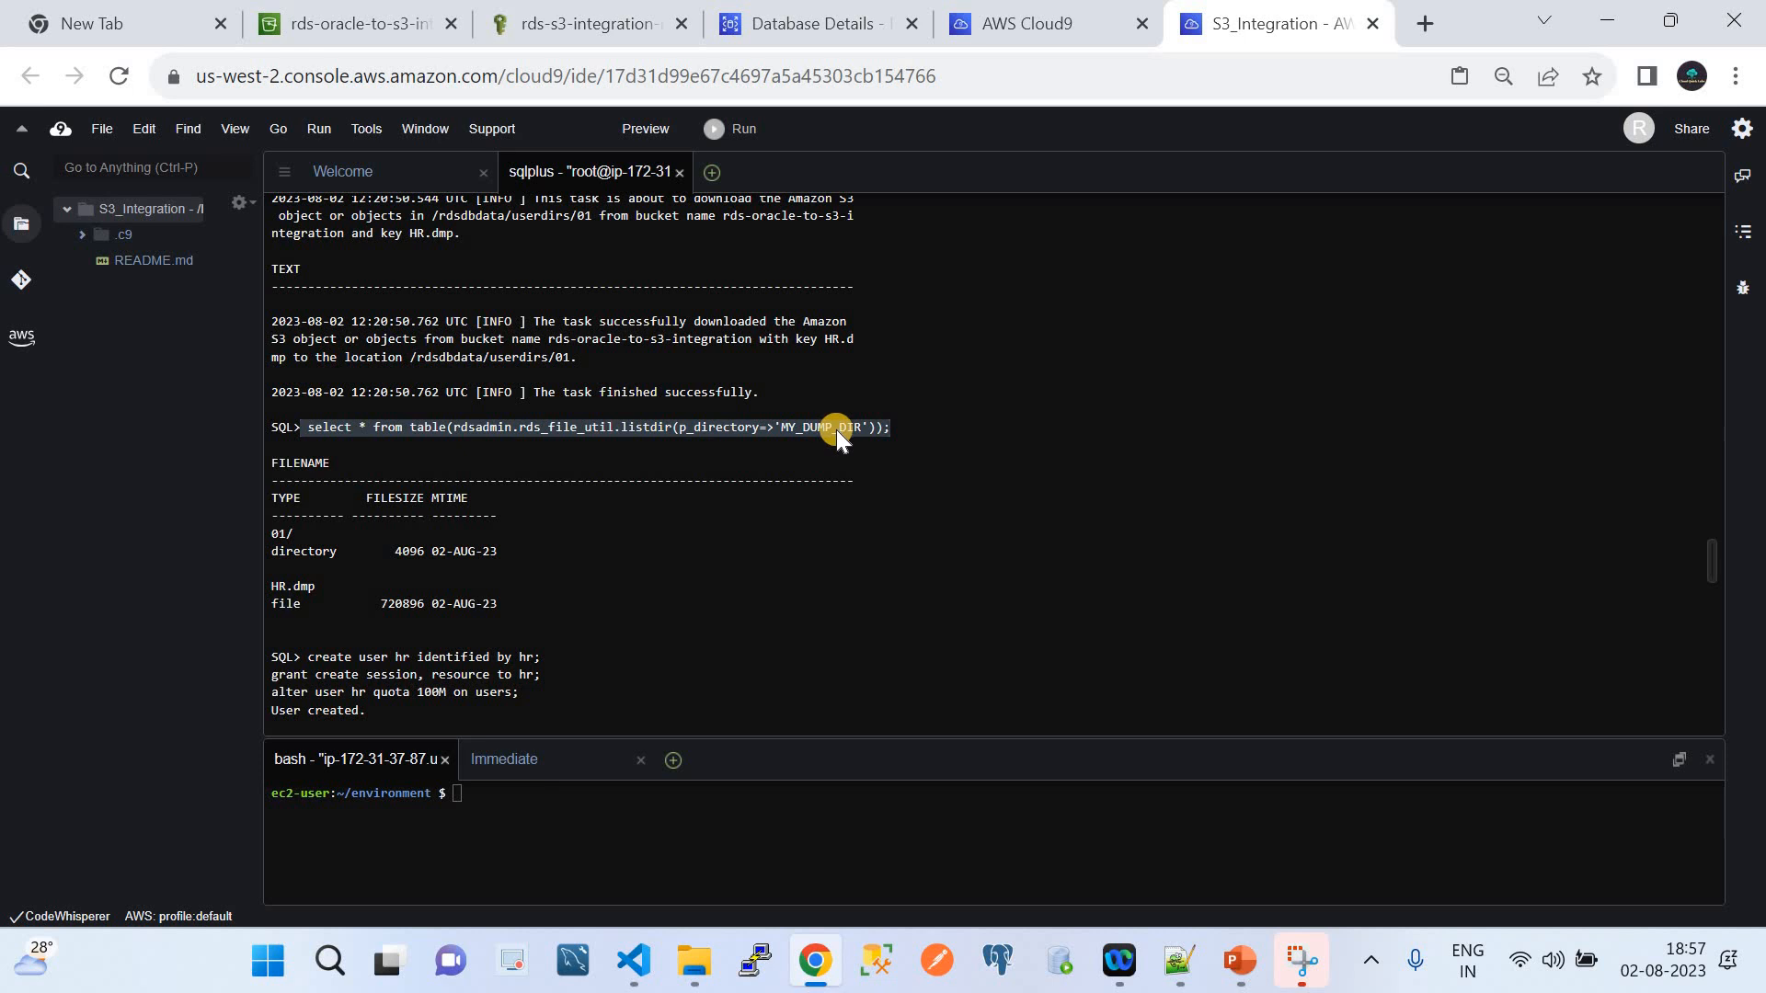
{"action": "left_click", "coordinate": [289, 549]}
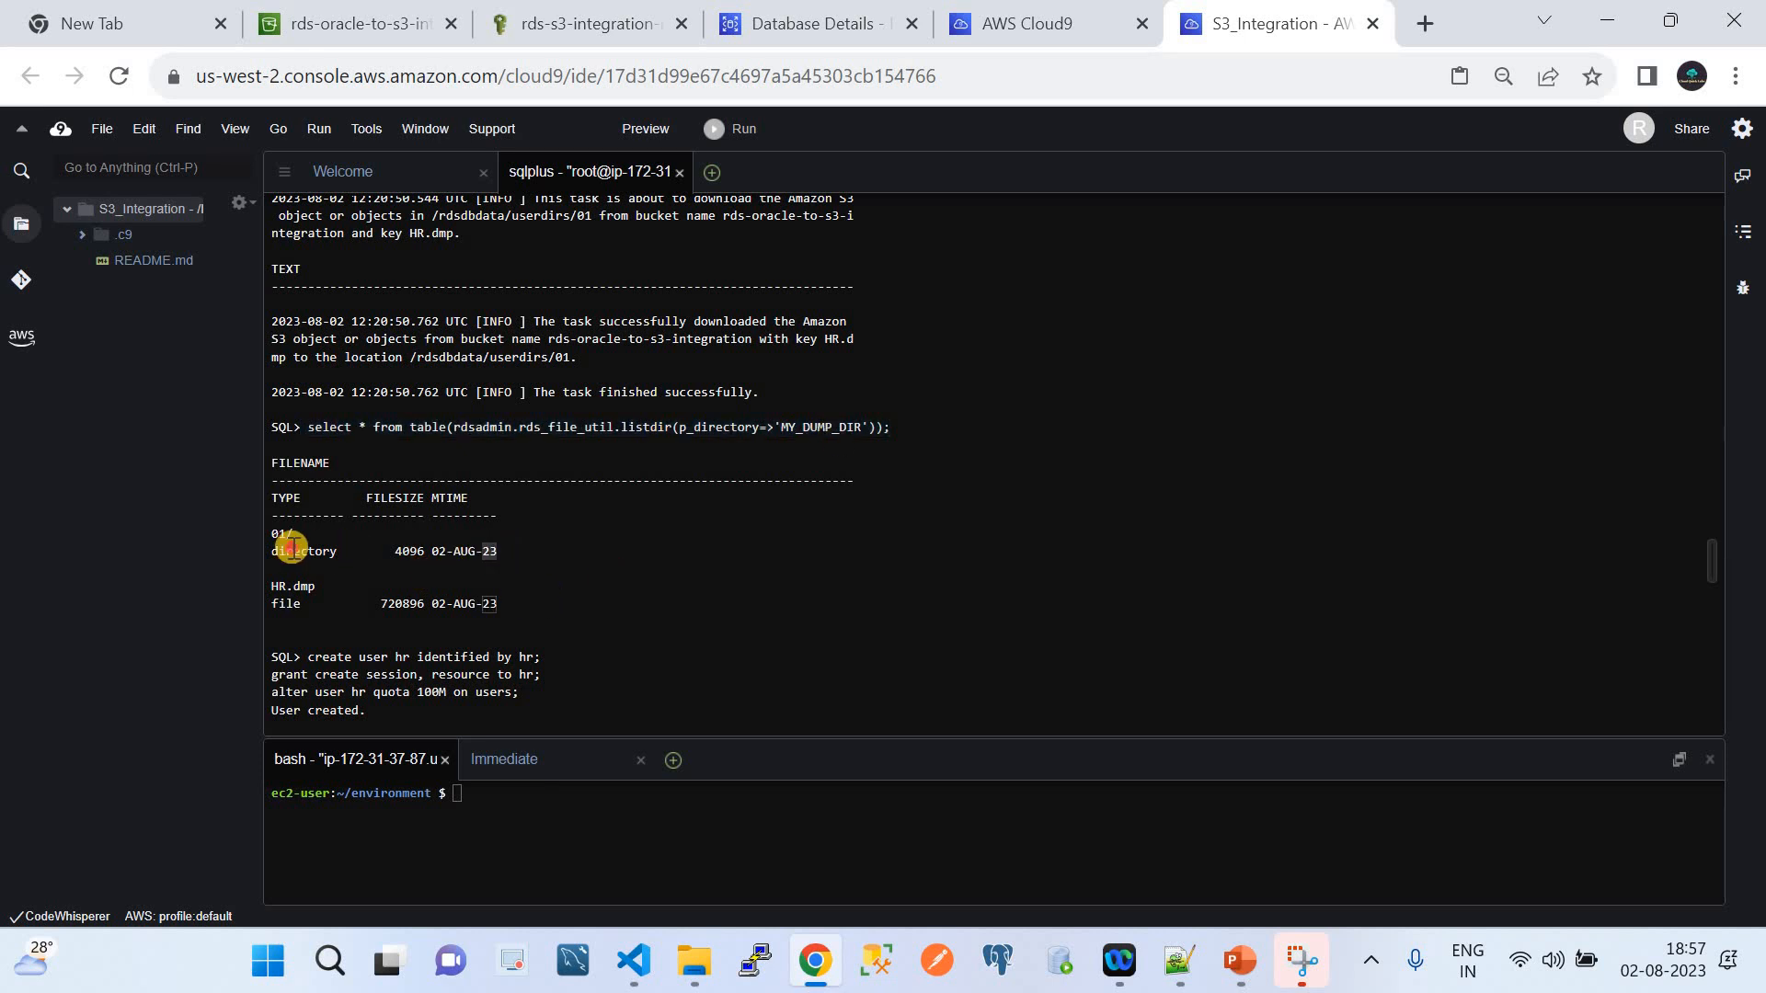
{"action": "left_click_drag", "start_coordinate": [290, 549], "coordinate": [256, 477]}
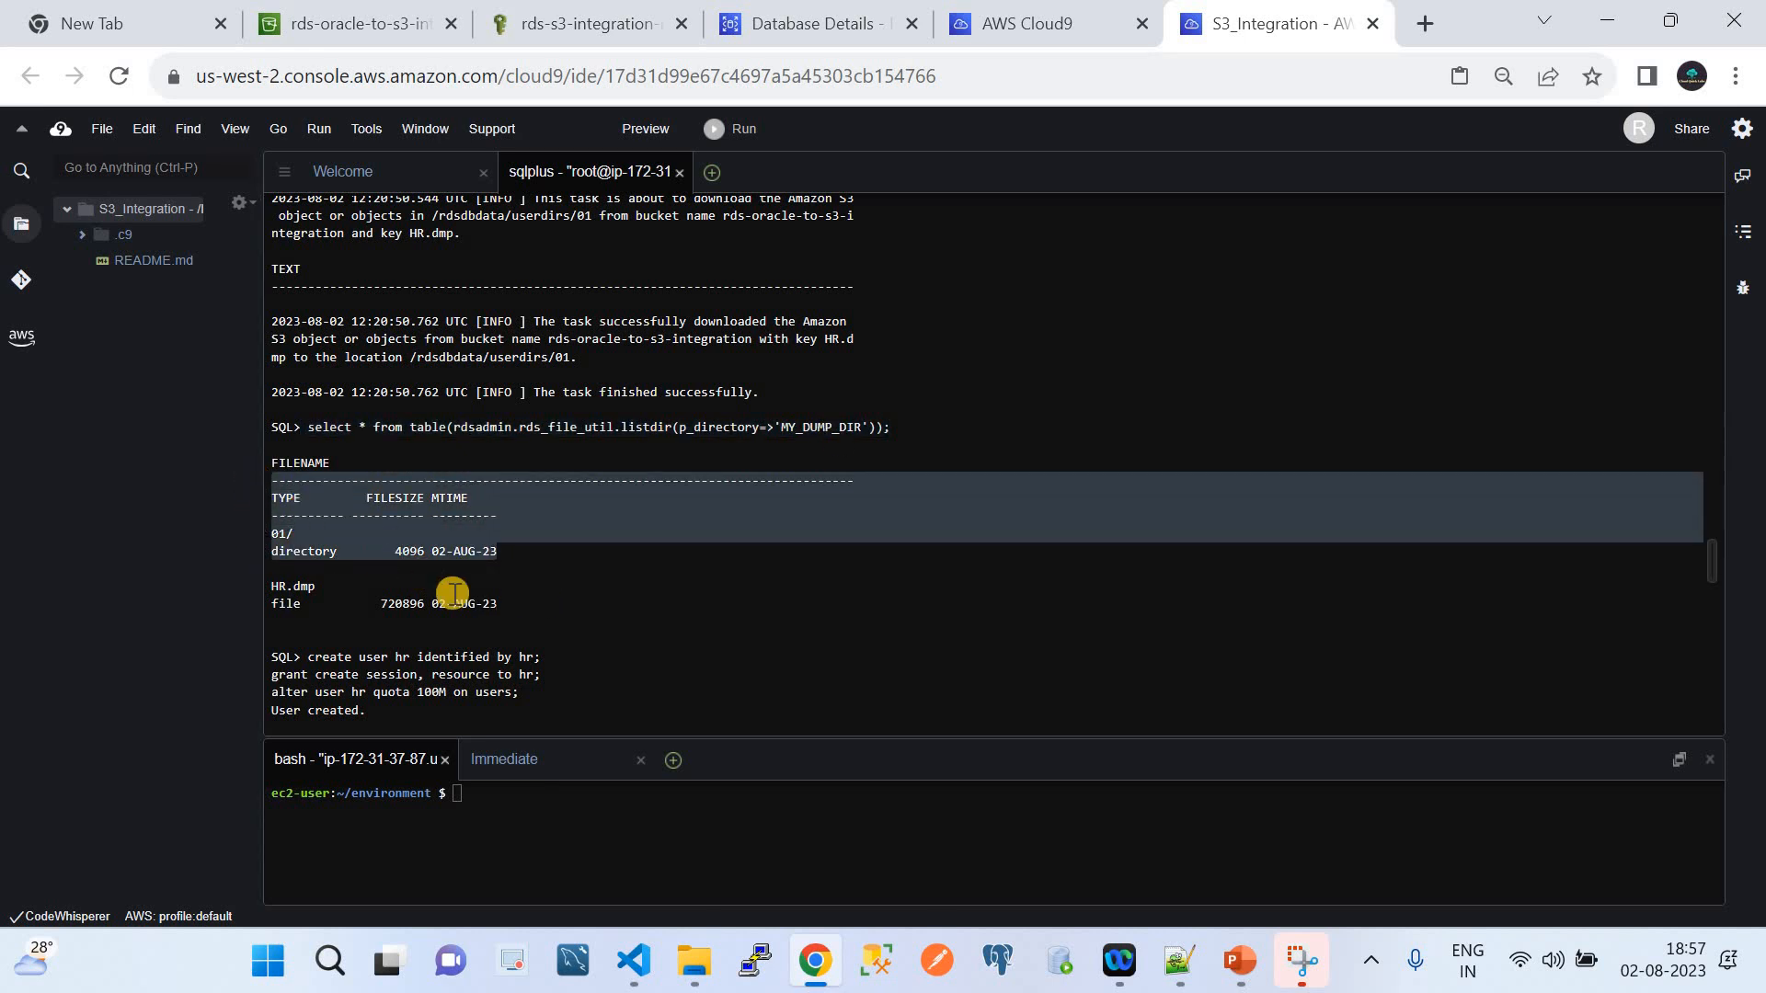
{"action": "left_click_drag", "start_coordinate": [505, 604], "coordinate": [265, 582]}
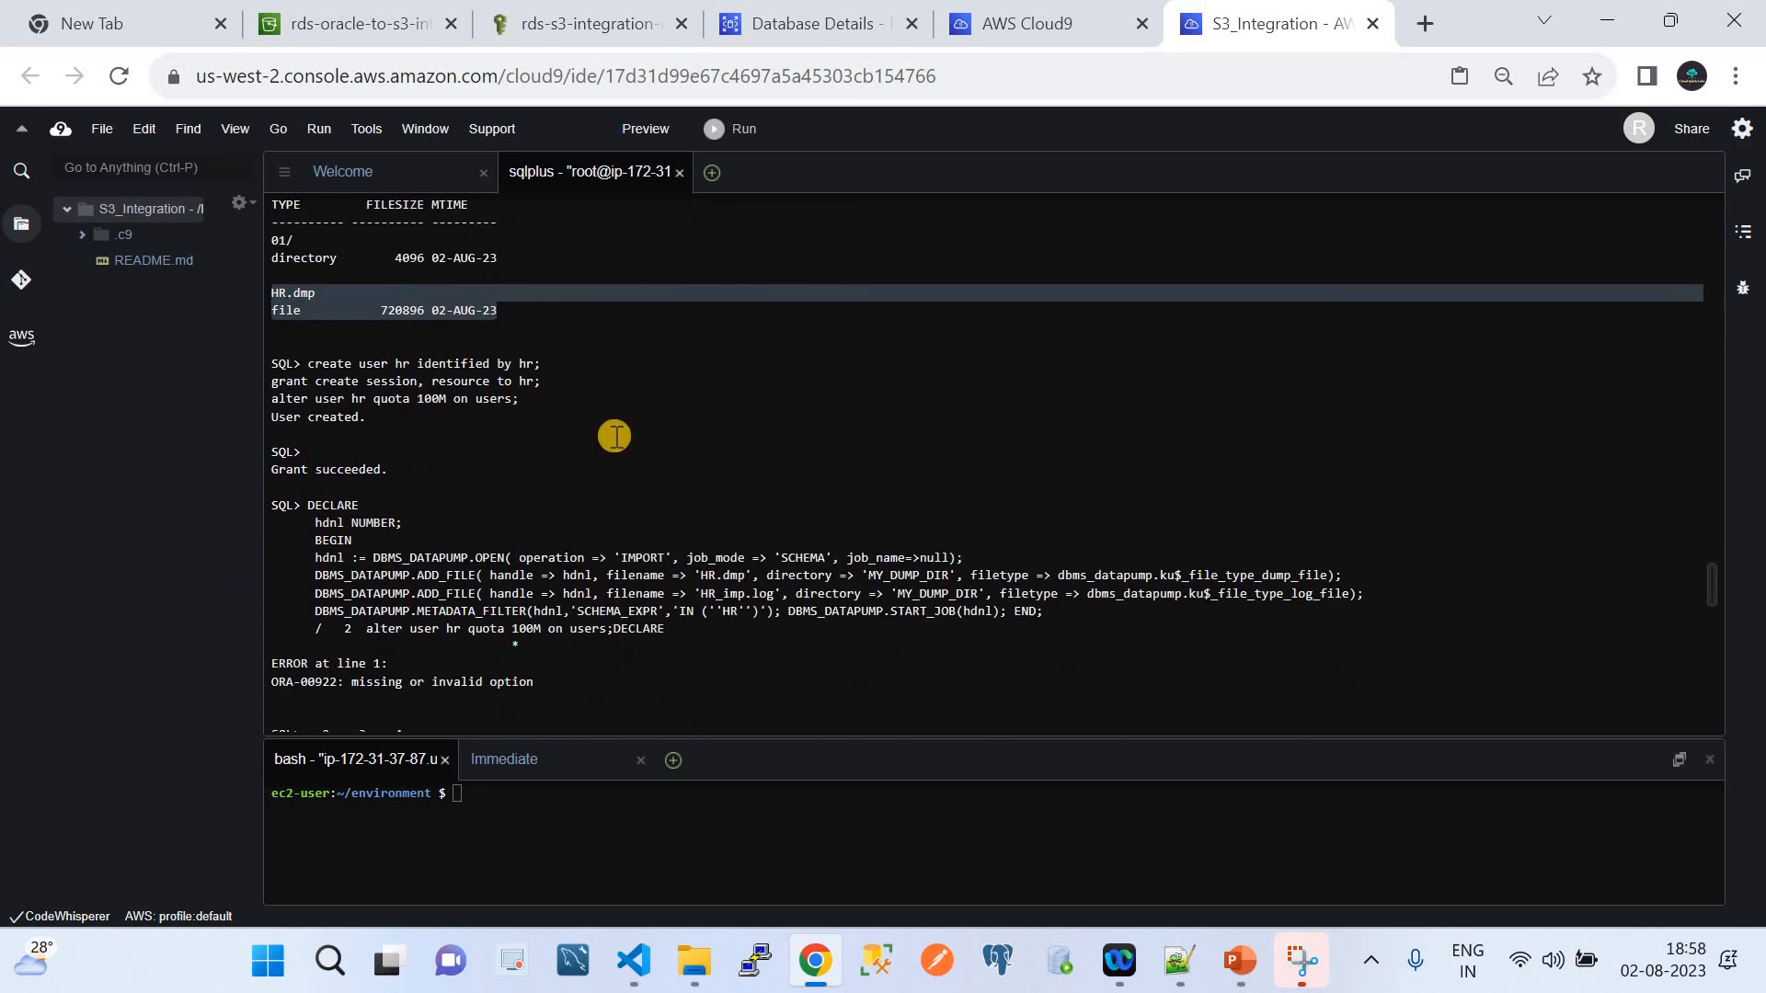
Check the output of the create user hr, grant and 100M users quota statements
{"action": "scroll", "coordinate": [614, 436], "scroll_direction": "up", "scroll_amount": 3}
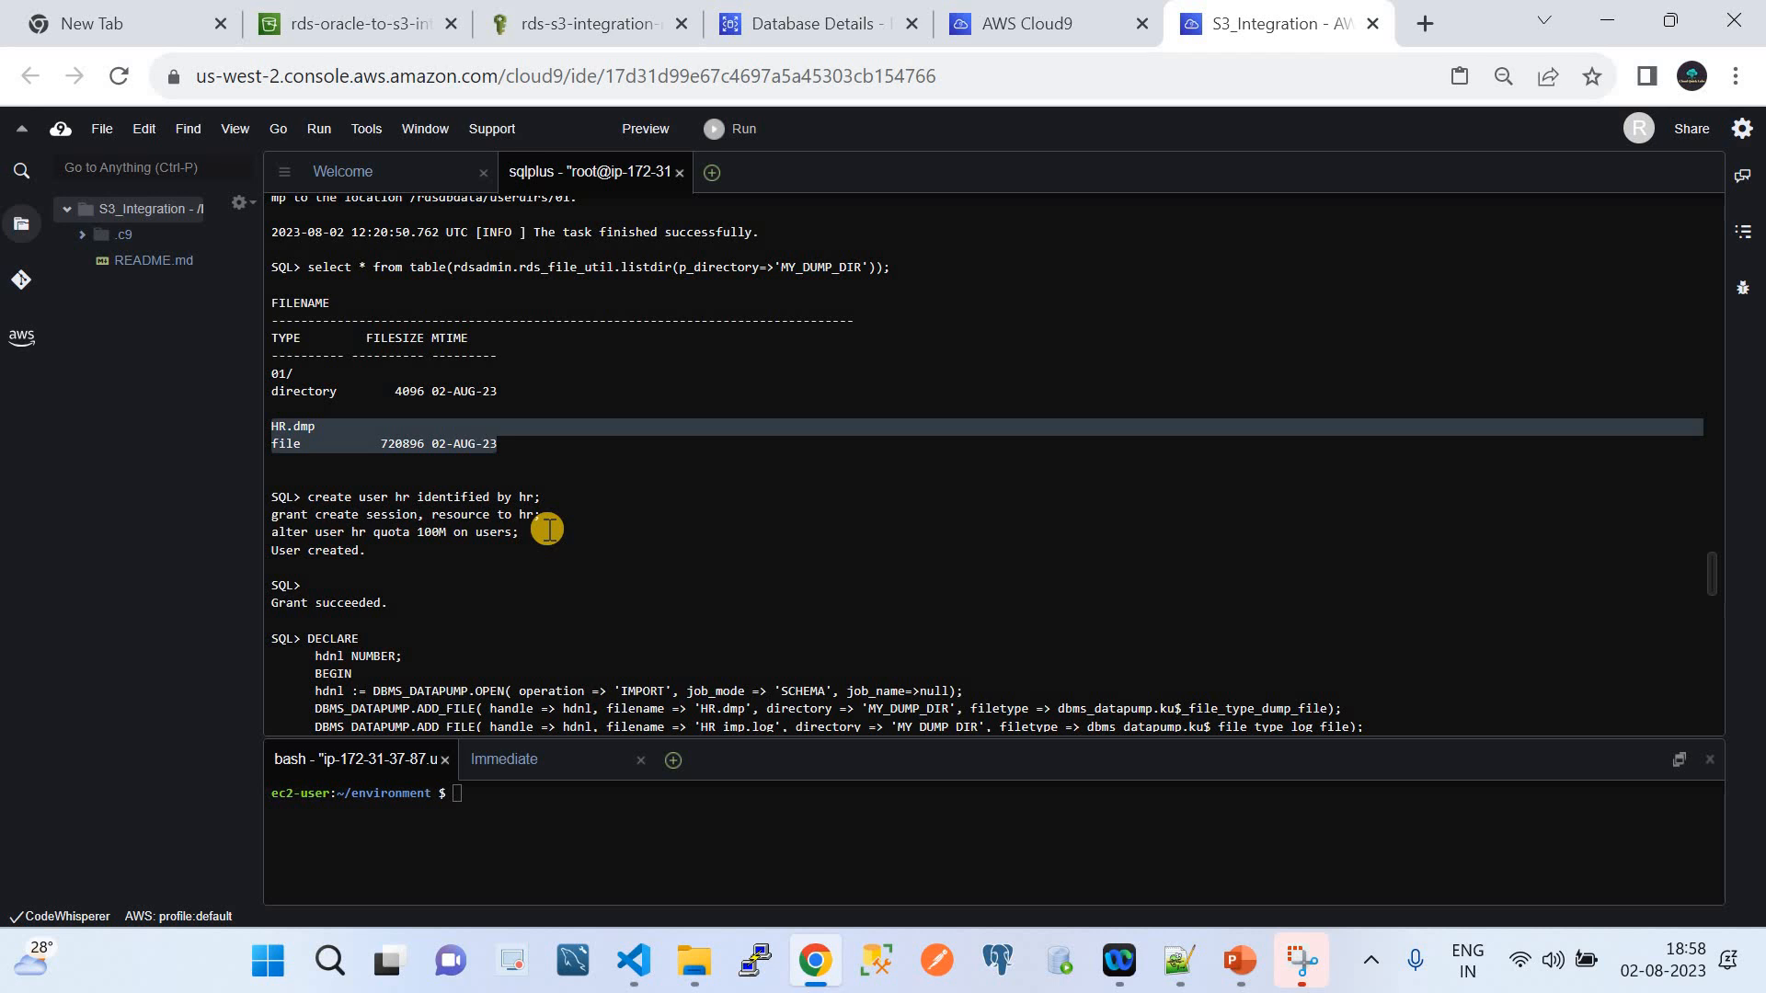
{"action": "left_click", "coordinate": [303, 498]}
{"action": "left_click_drag", "start_coordinate": [304, 498], "coordinate": [363, 559]}
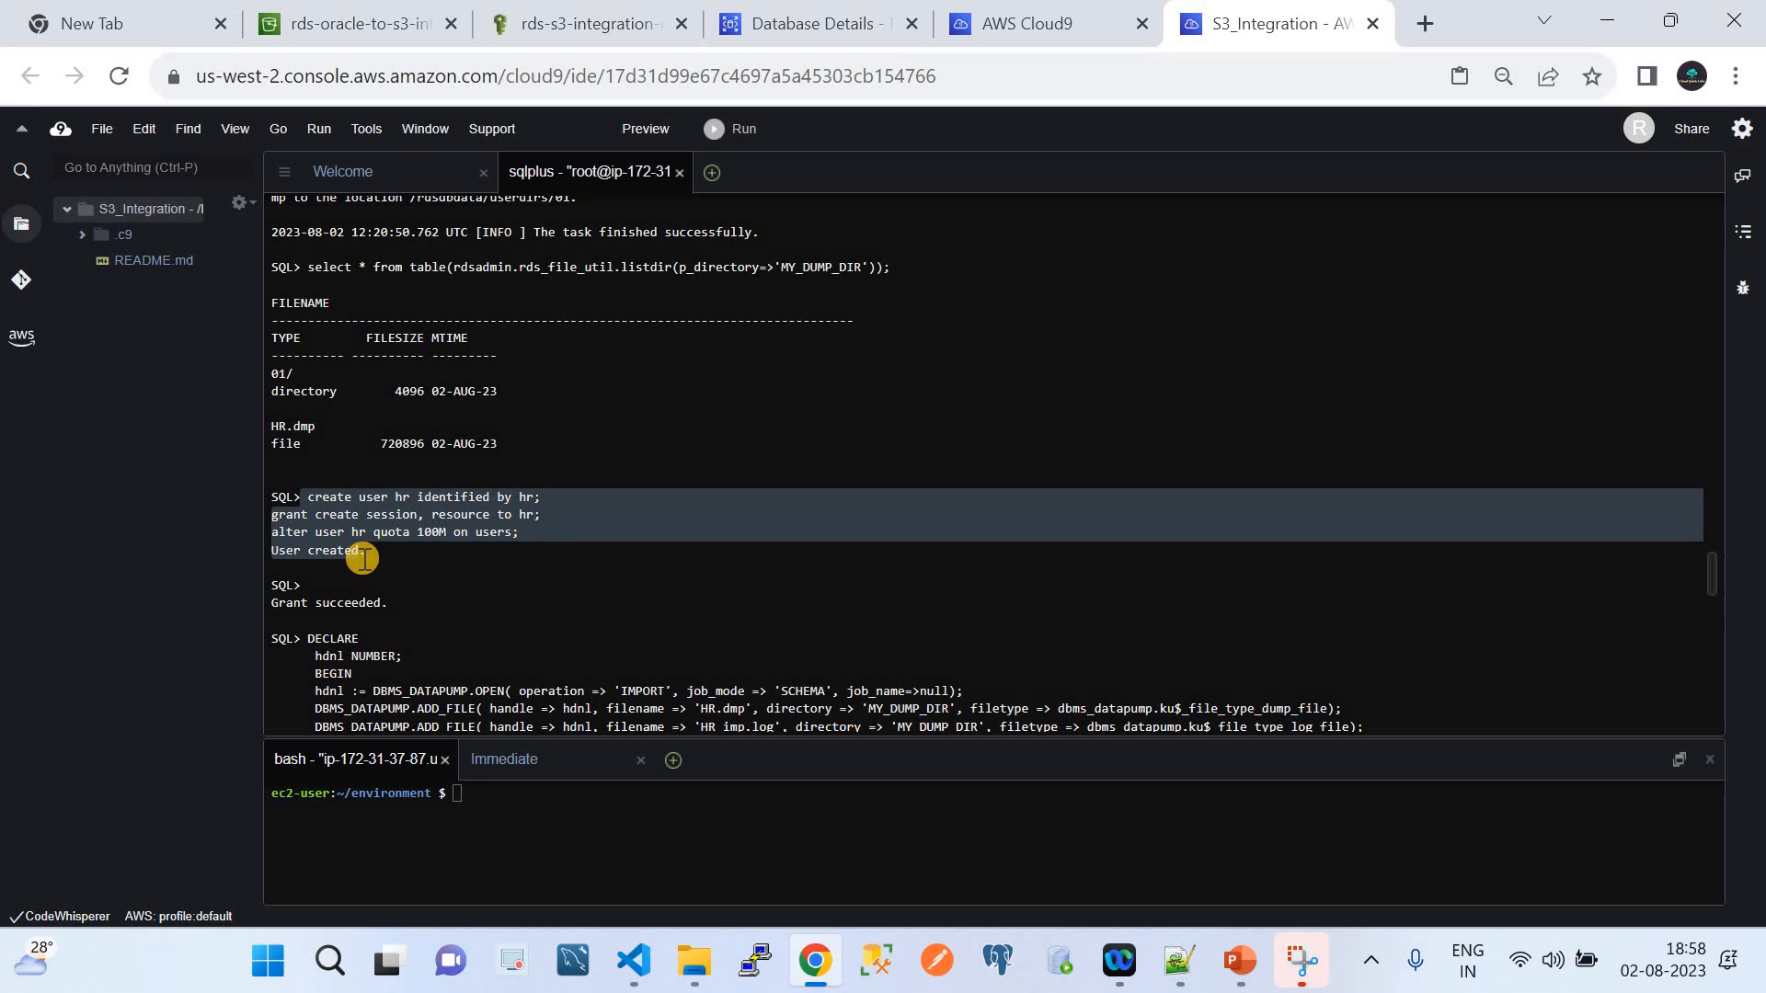
{"action": "scroll", "coordinate": [364, 559], "scroll_direction": "down", "scroll_amount": 1}
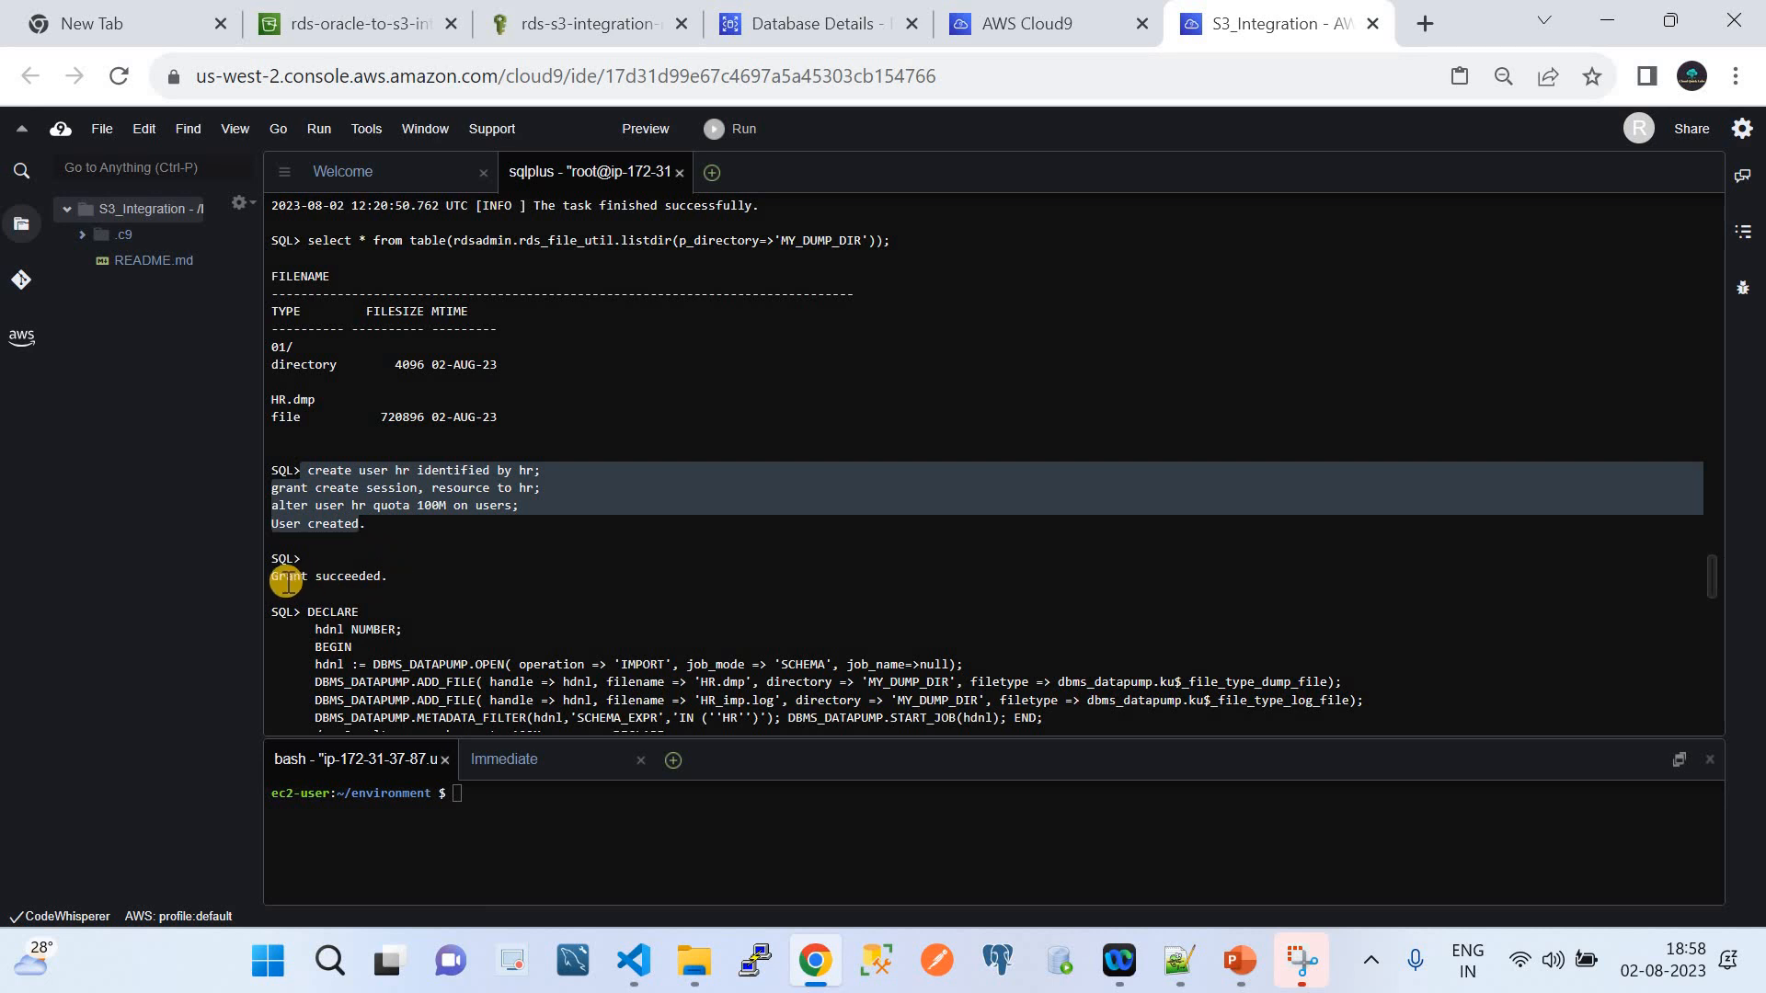
Review the 'Grant succeeded.' confirmation and the failed import output, then bring up s3_integration.txt
{"action": "left_click_drag", "start_coordinate": [269, 580], "coordinate": [390, 578]}
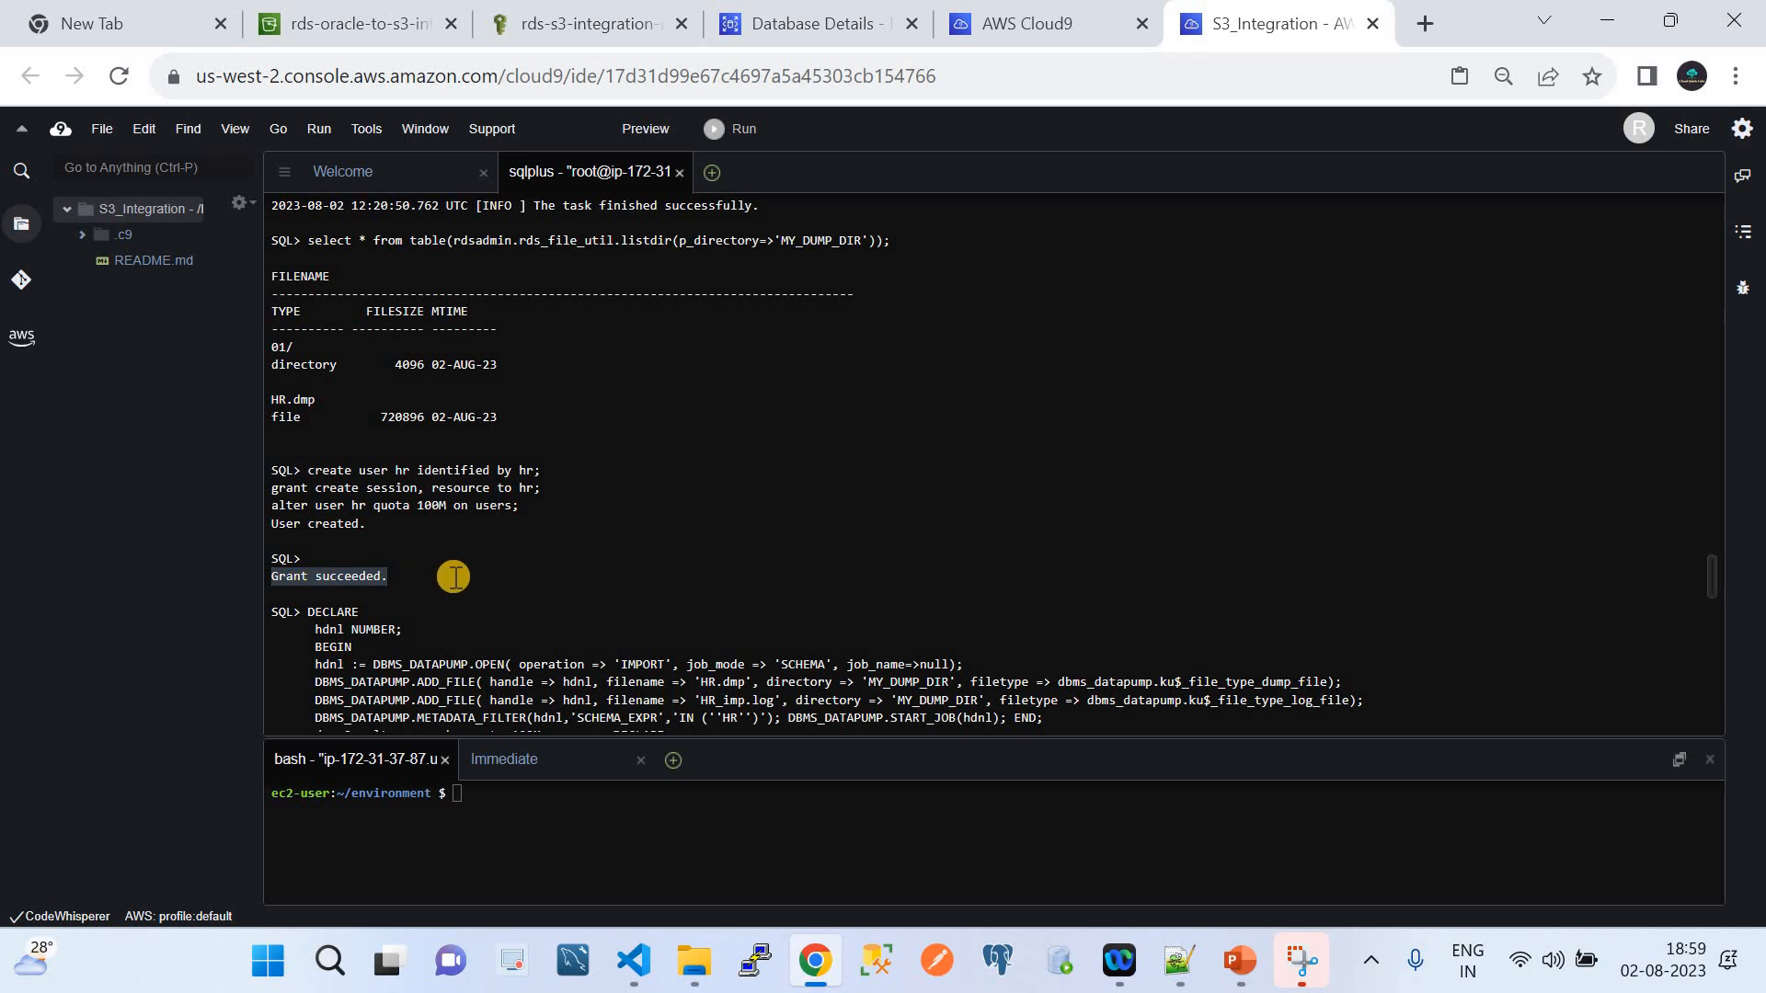
{"action": "scroll", "coordinate": [453, 578], "scroll_direction": "down", "scroll_amount": 3}
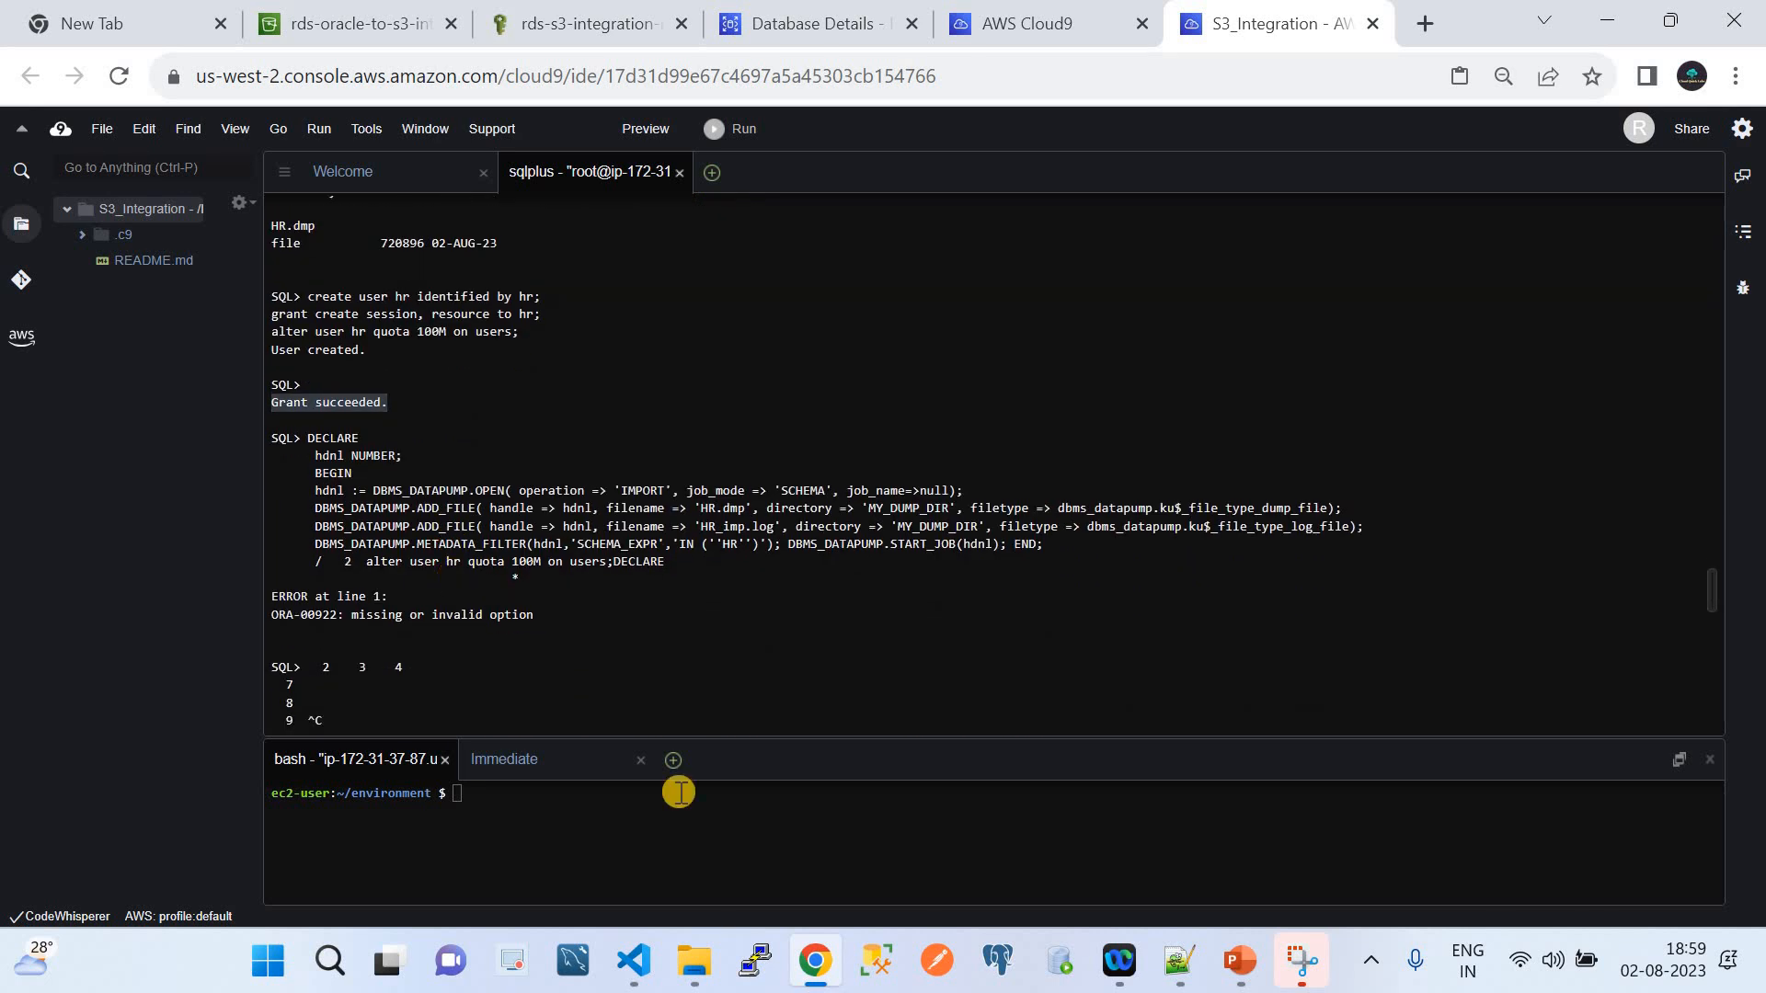
{"action": "left_click", "coordinate": [635, 961]}
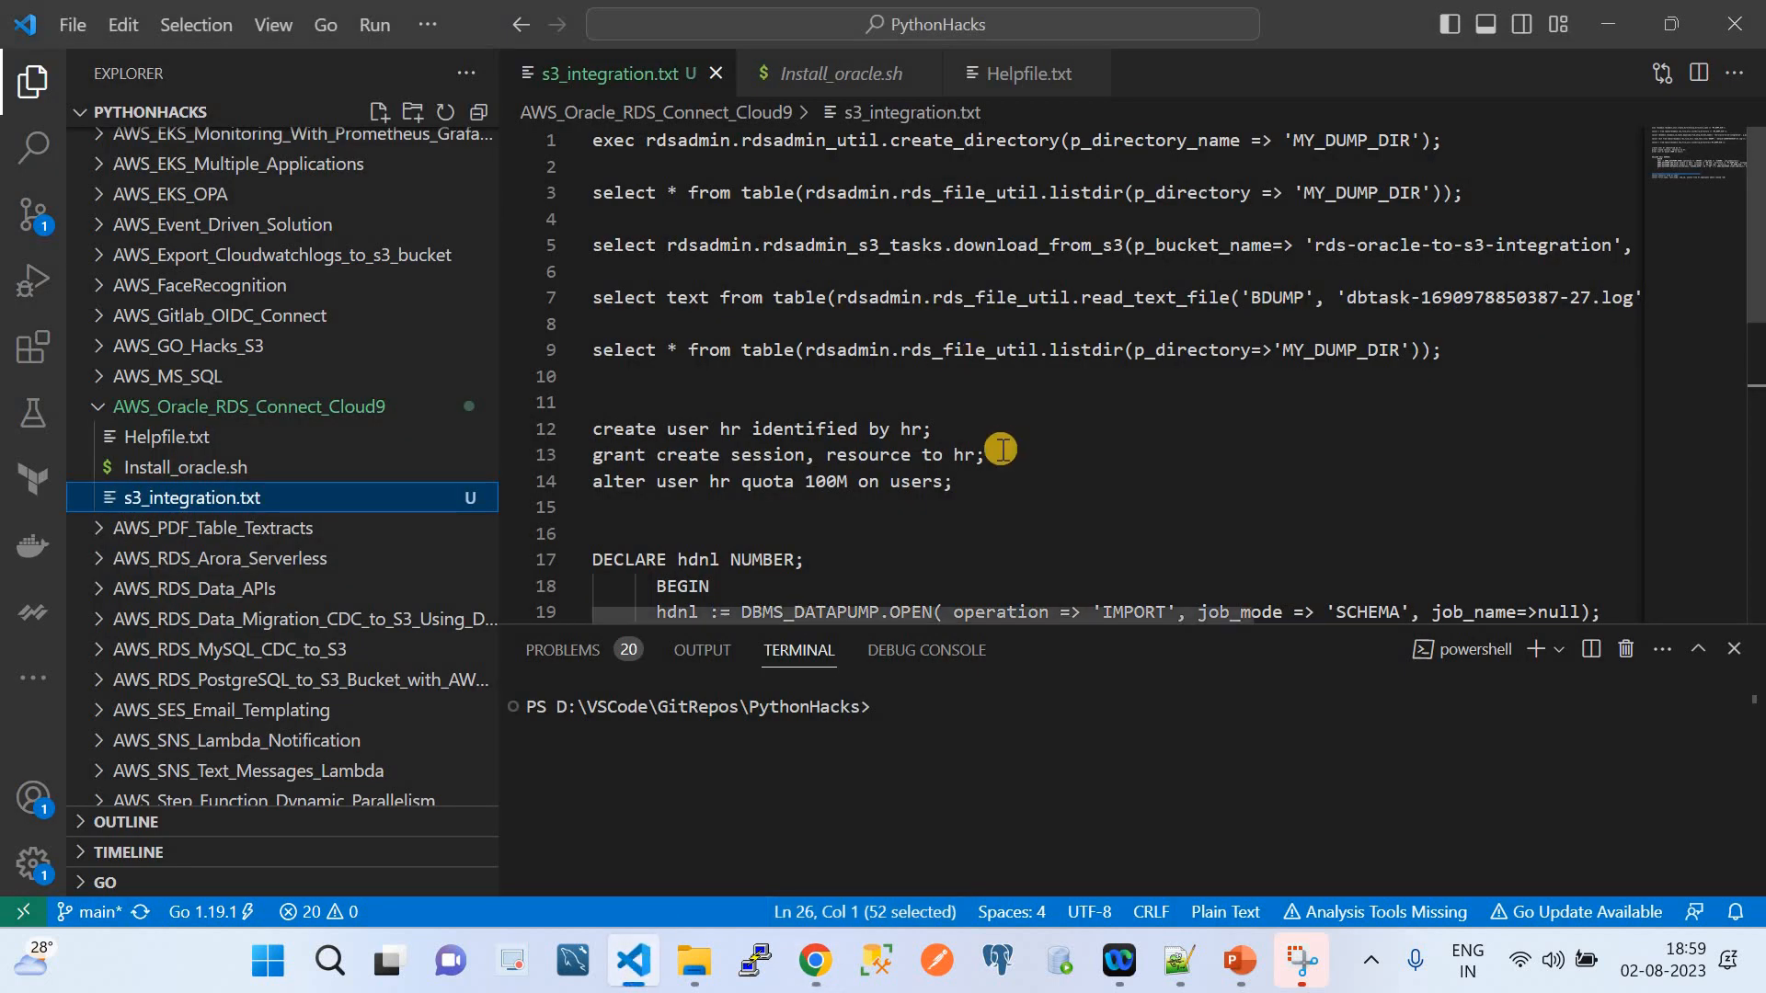
Examine the 'create user hr identified by' statement on lines 12–13 of s3_integration.txt
{"action": "scroll", "coordinate": [1001, 449], "scroll_direction": "down", "scroll_amount": 2}
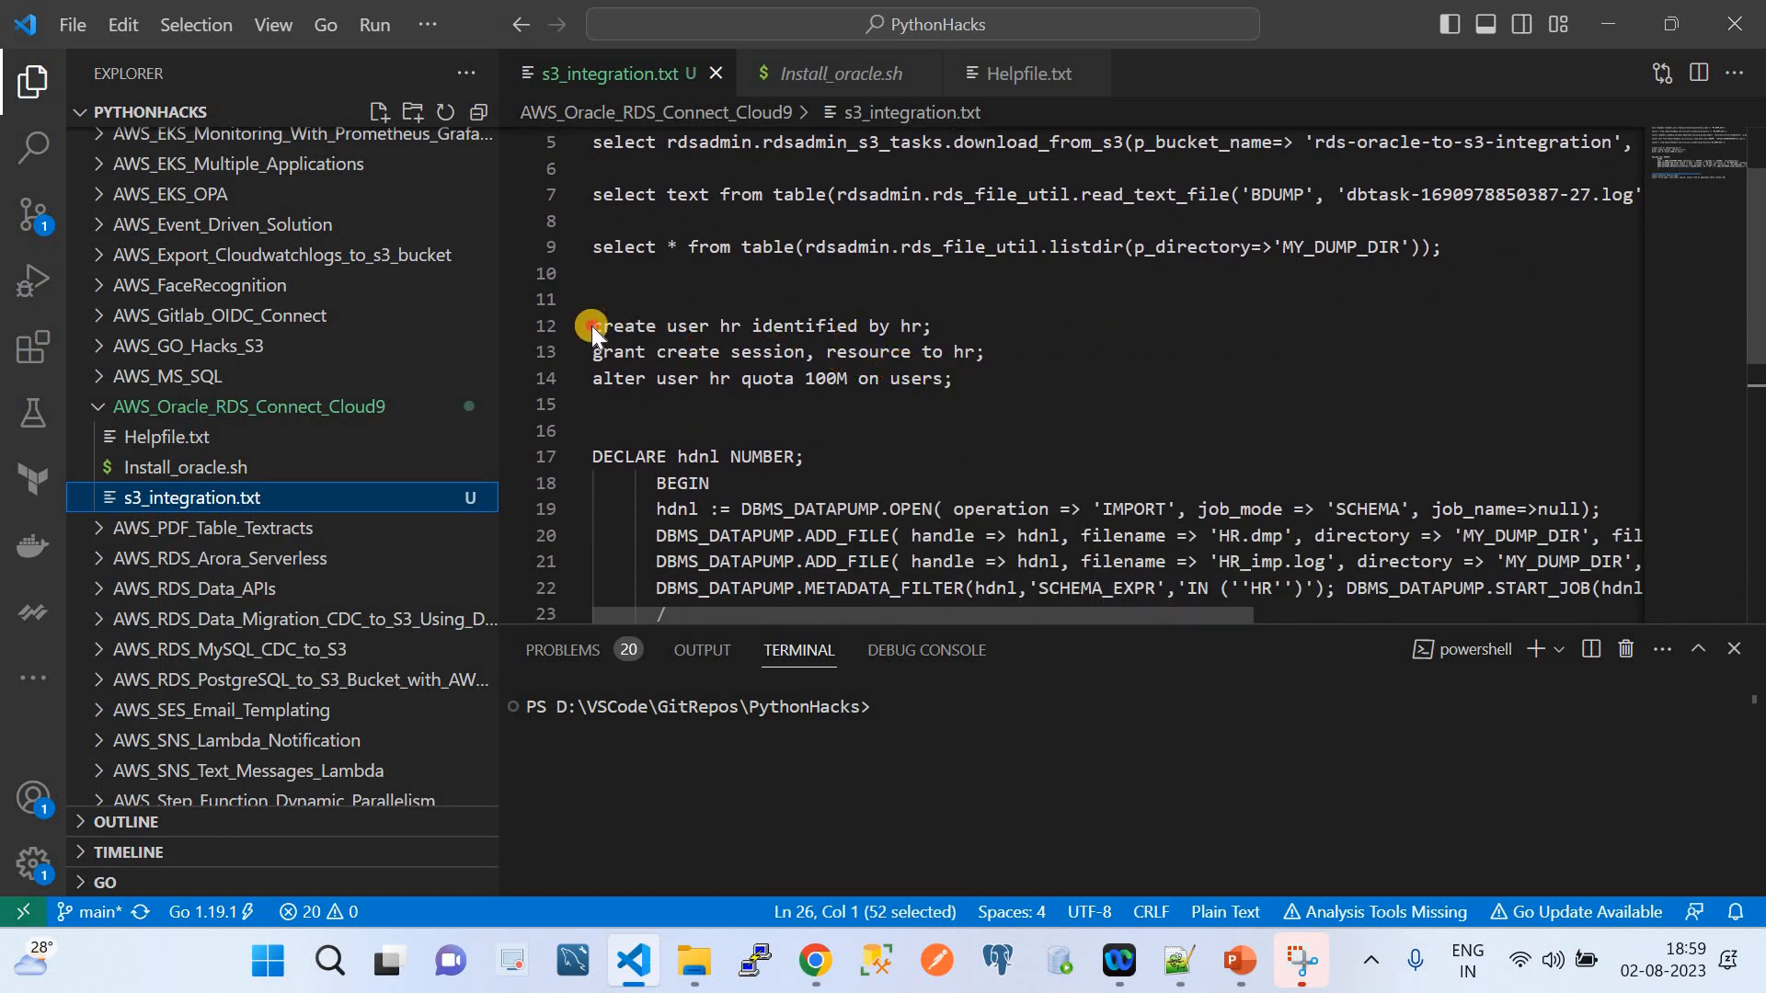
{"action": "double_click", "coordinate": [819, 327]}
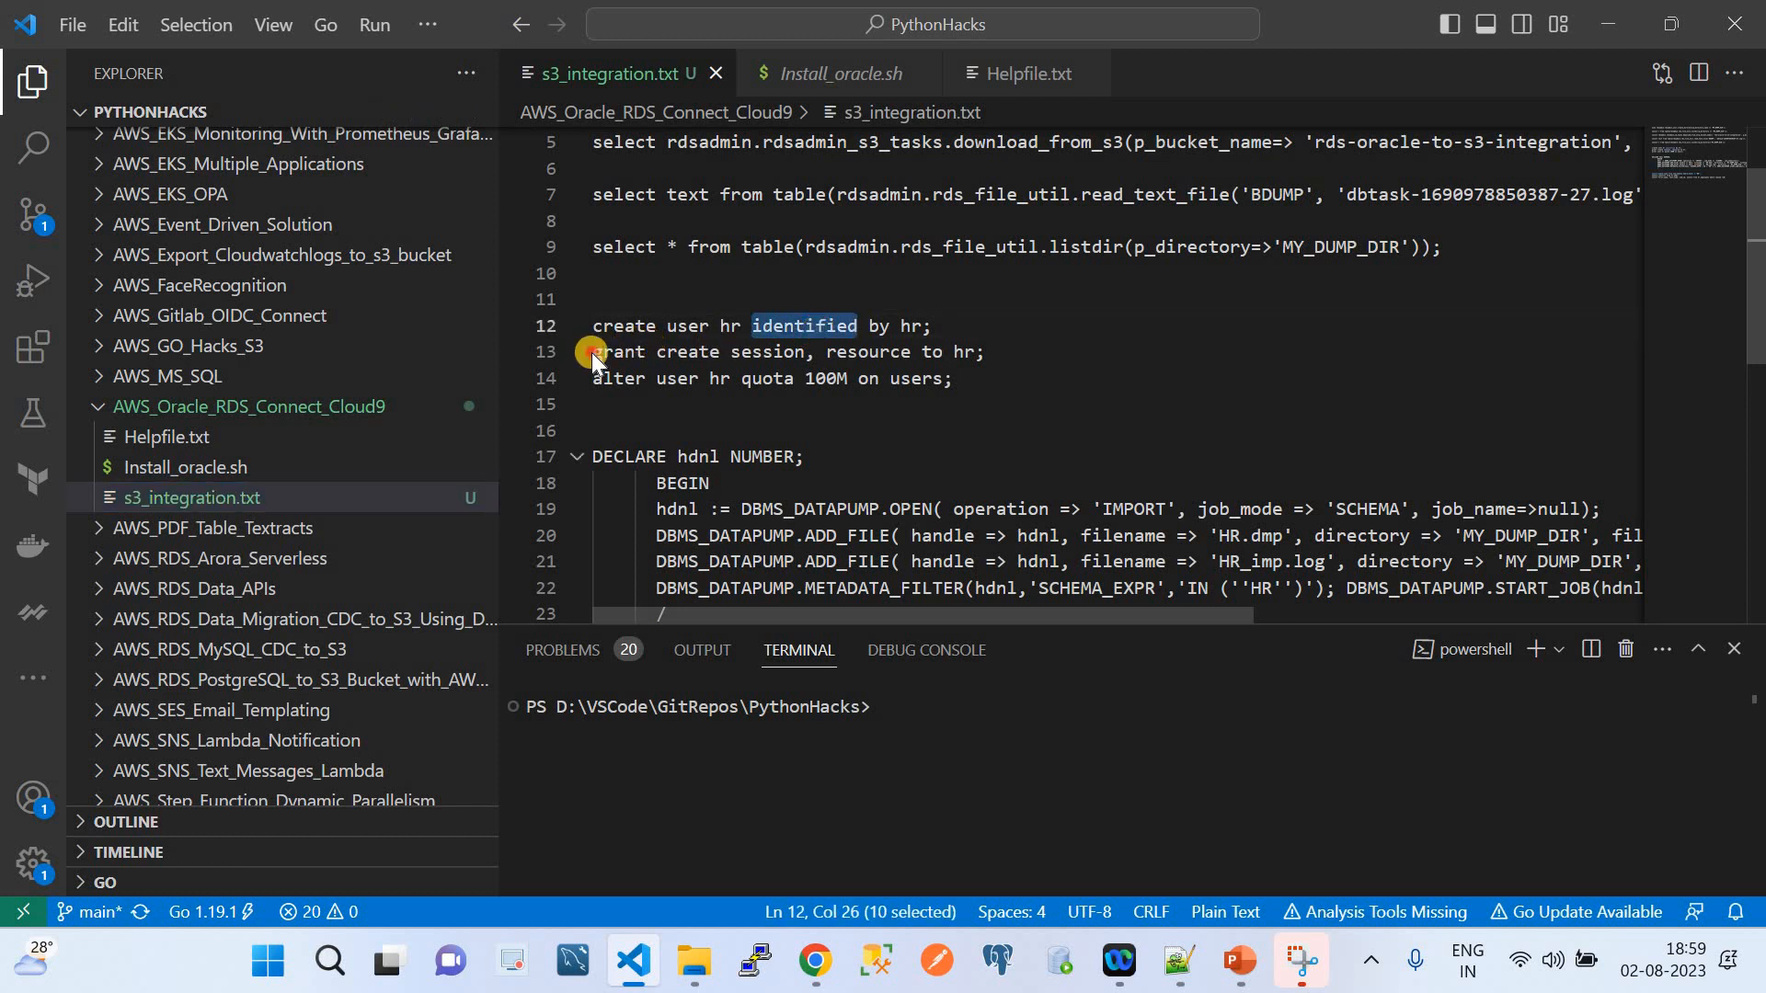
{"action": "double_click", "coordinate": [964, 354]}
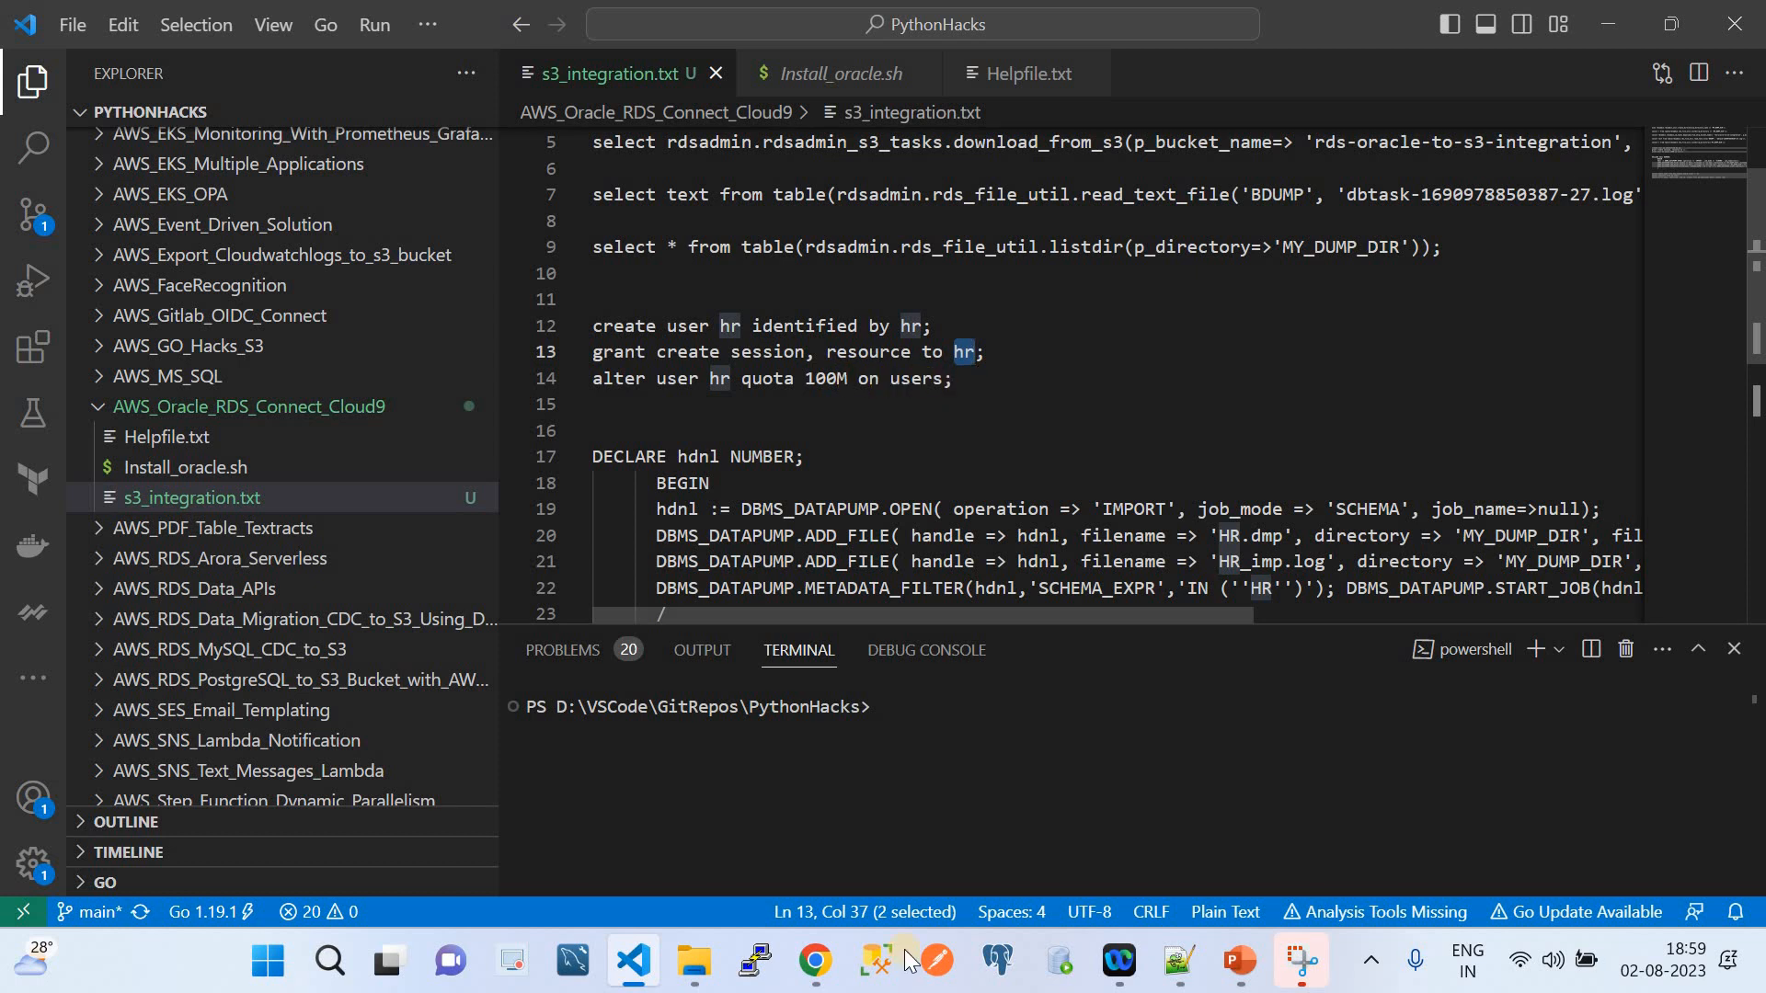
{"action": "left_click", "coordinate": [815, 961]}
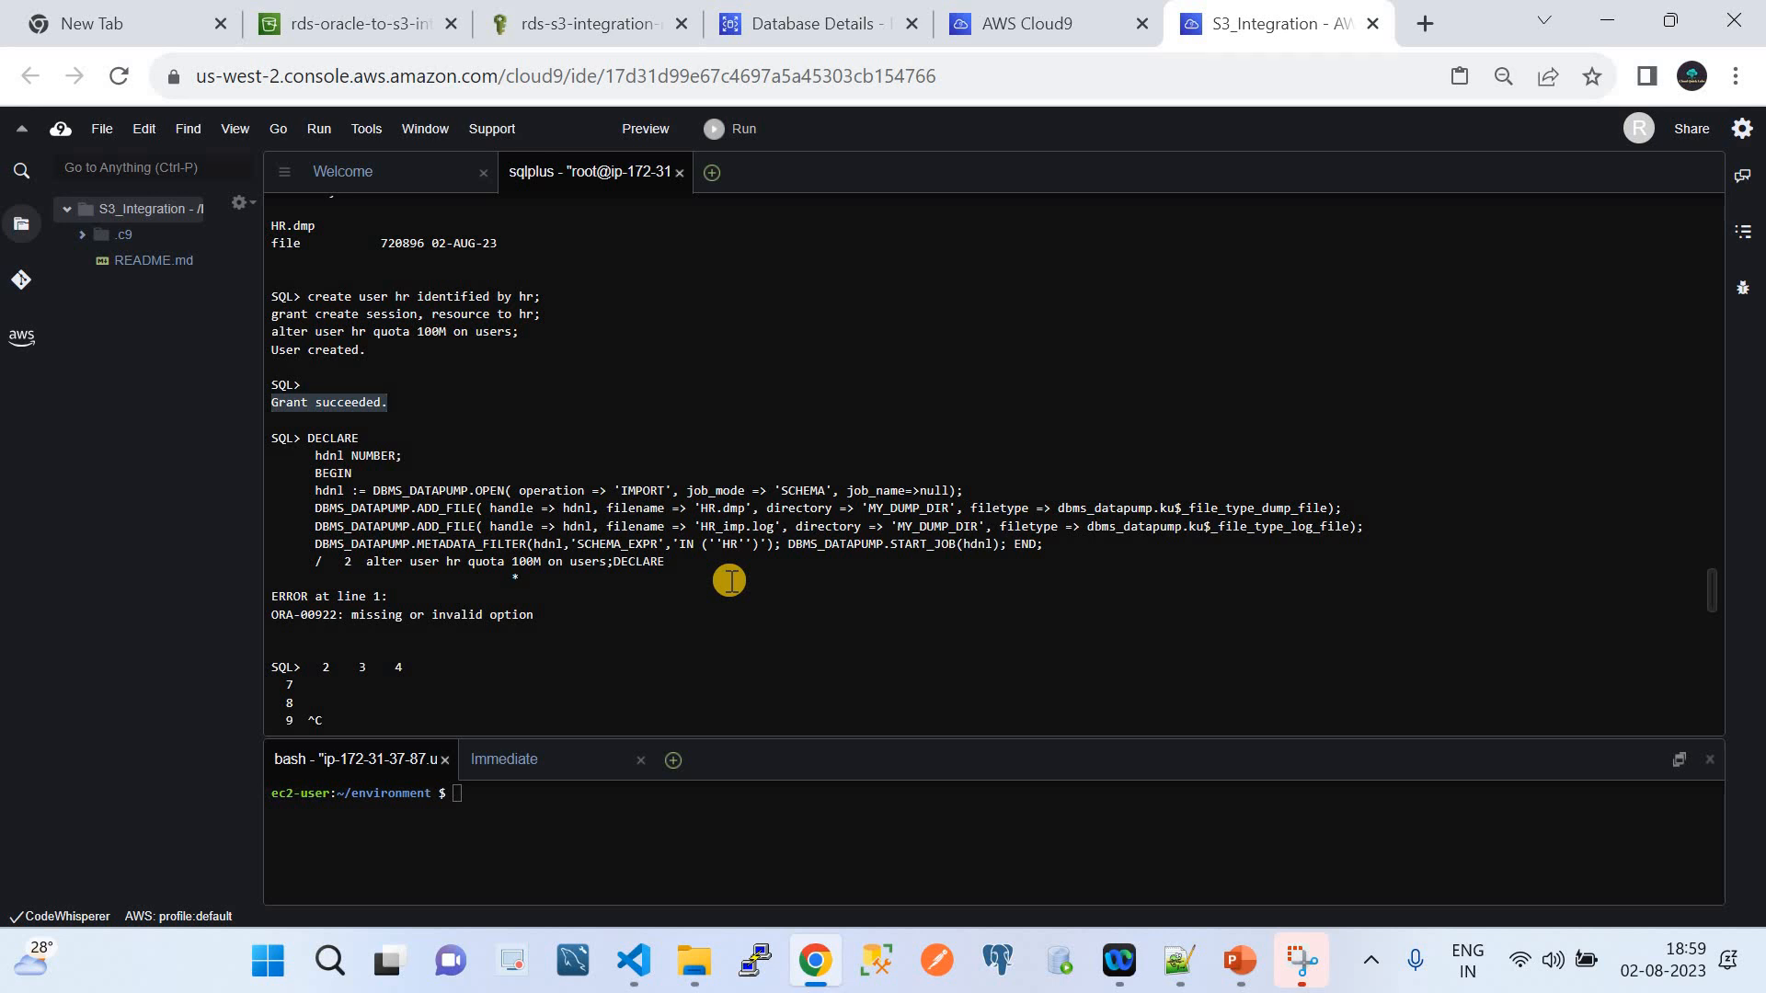
Select the failed DECLARE import block through its ORA-00922 missing or invalid option error
{"action": "scroll", "coordinate": [729, 581], "scroll_direction": "down", "scroll_amount": 6}
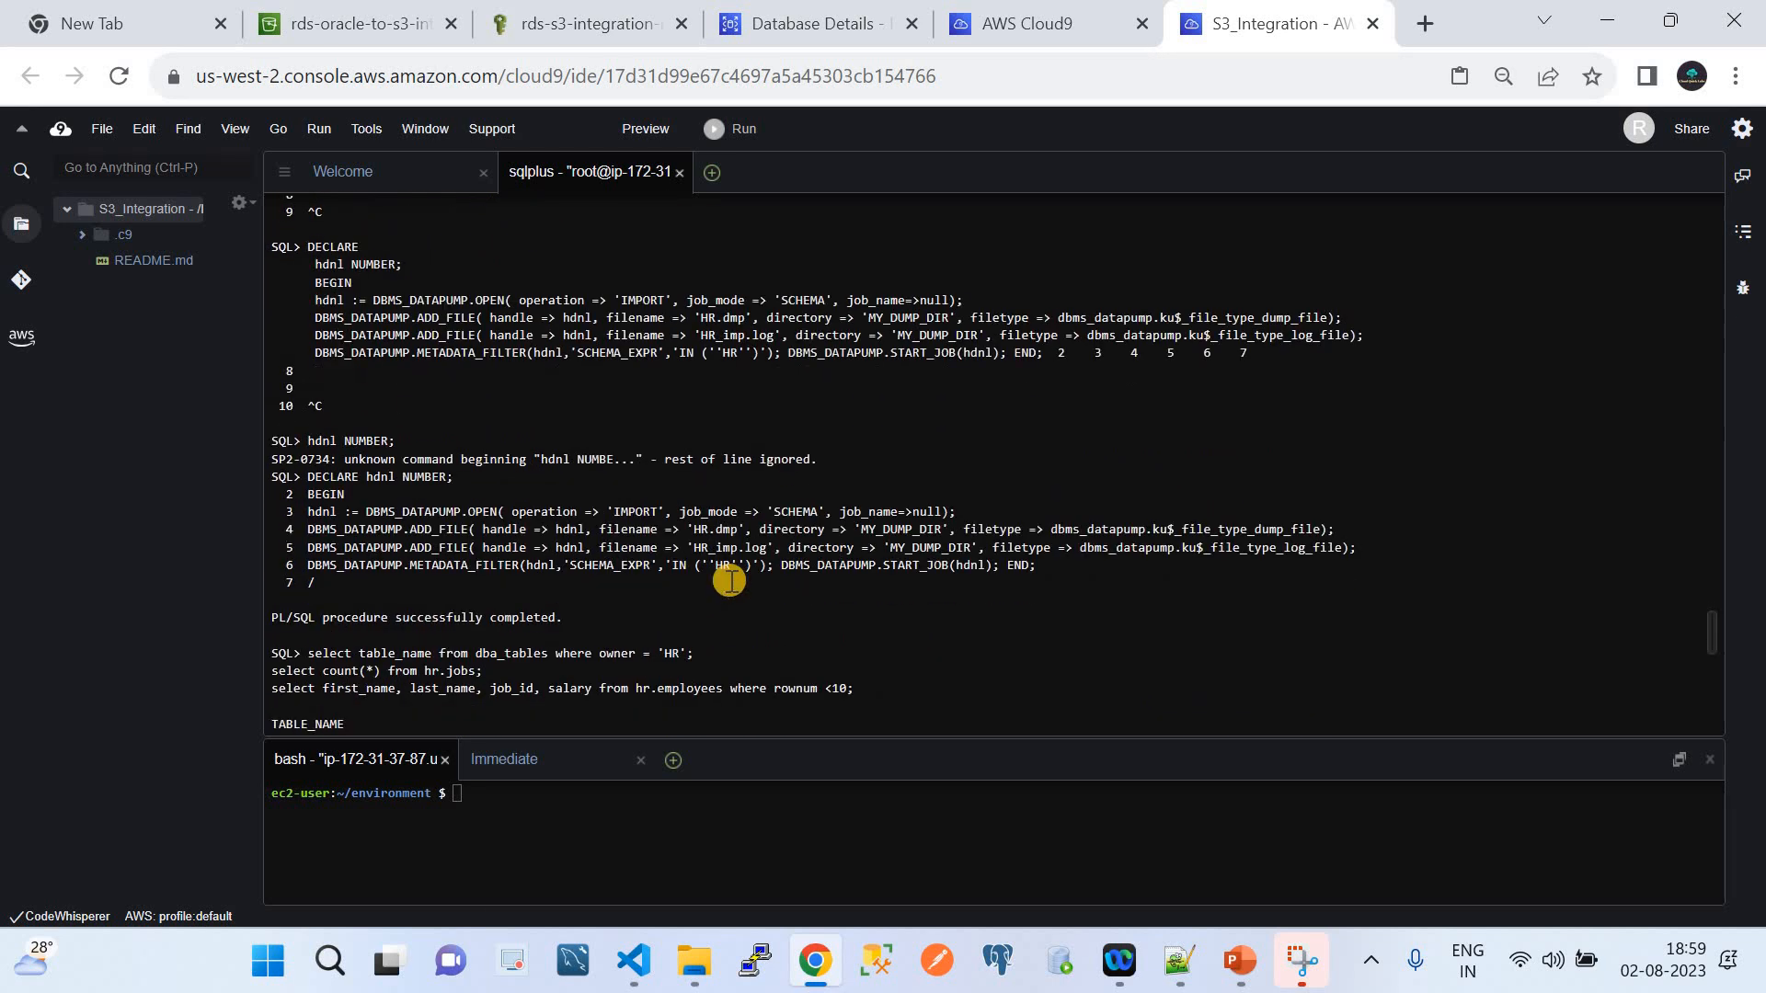
{"action": "scroll", "coordinate": [730, 581], "scroll_direction": "up", "scroll_amount": 10}
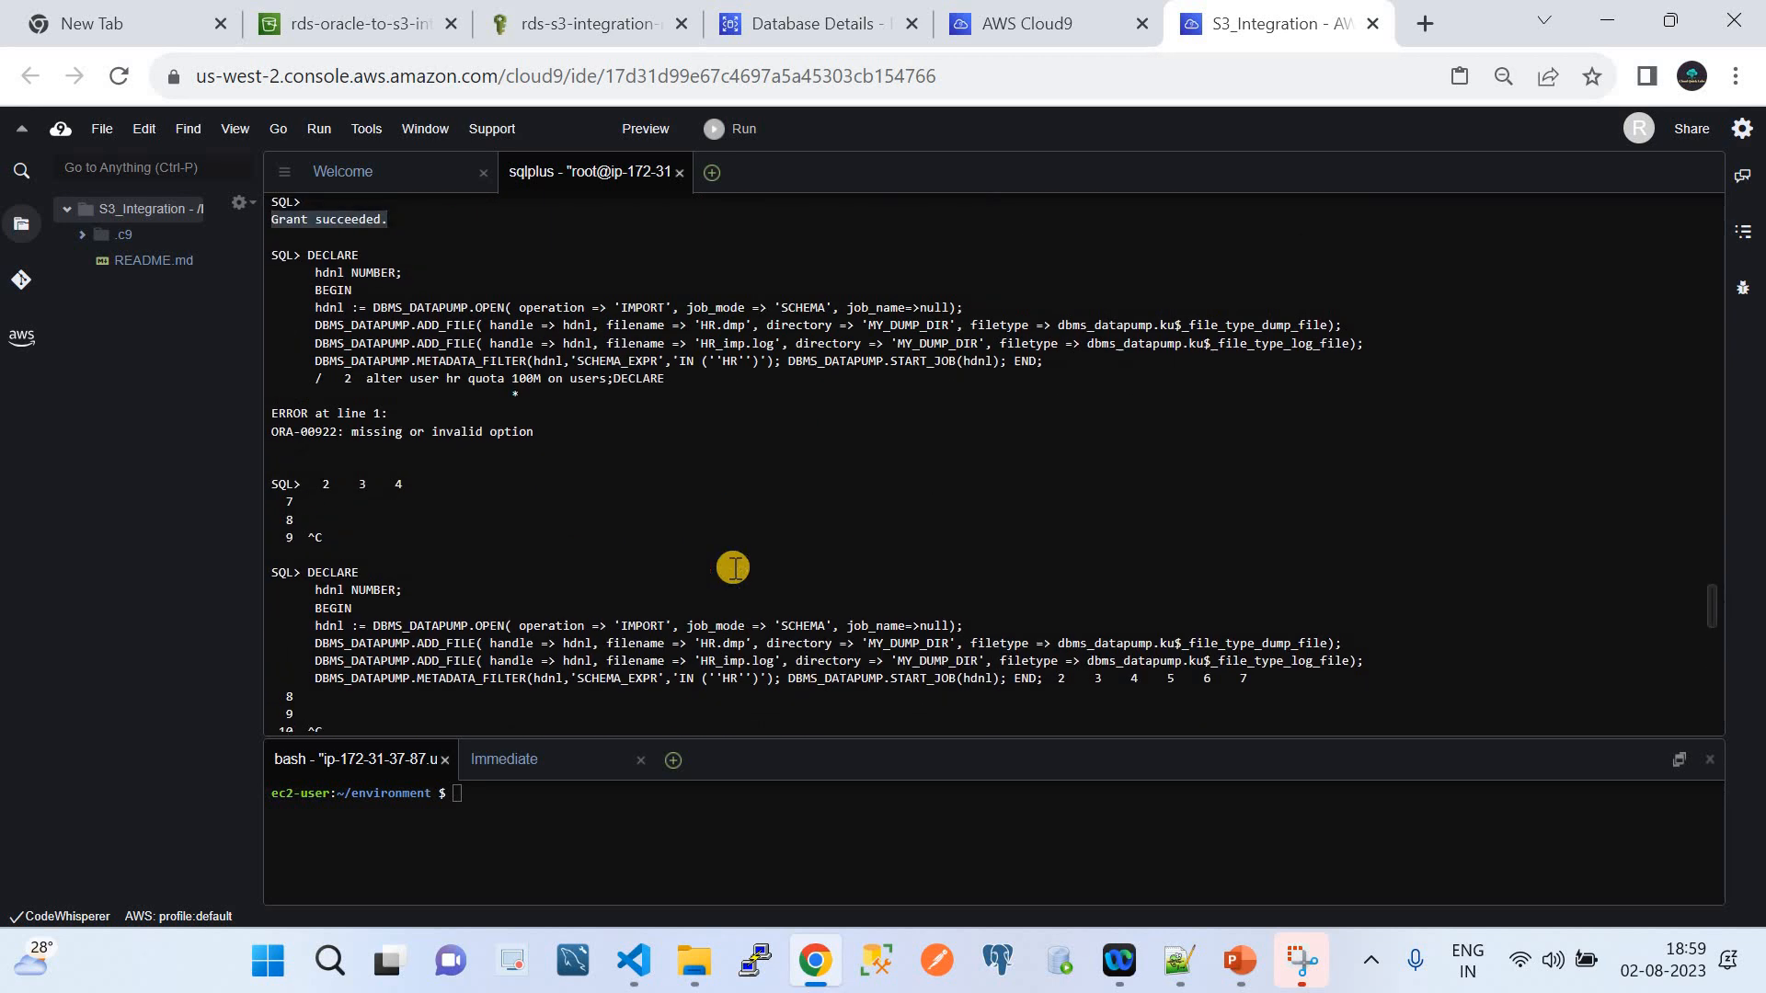
{"action": "scroll", "coordinate": [660, 475], "scroll_direction": "up", "scroll_amount": 2}
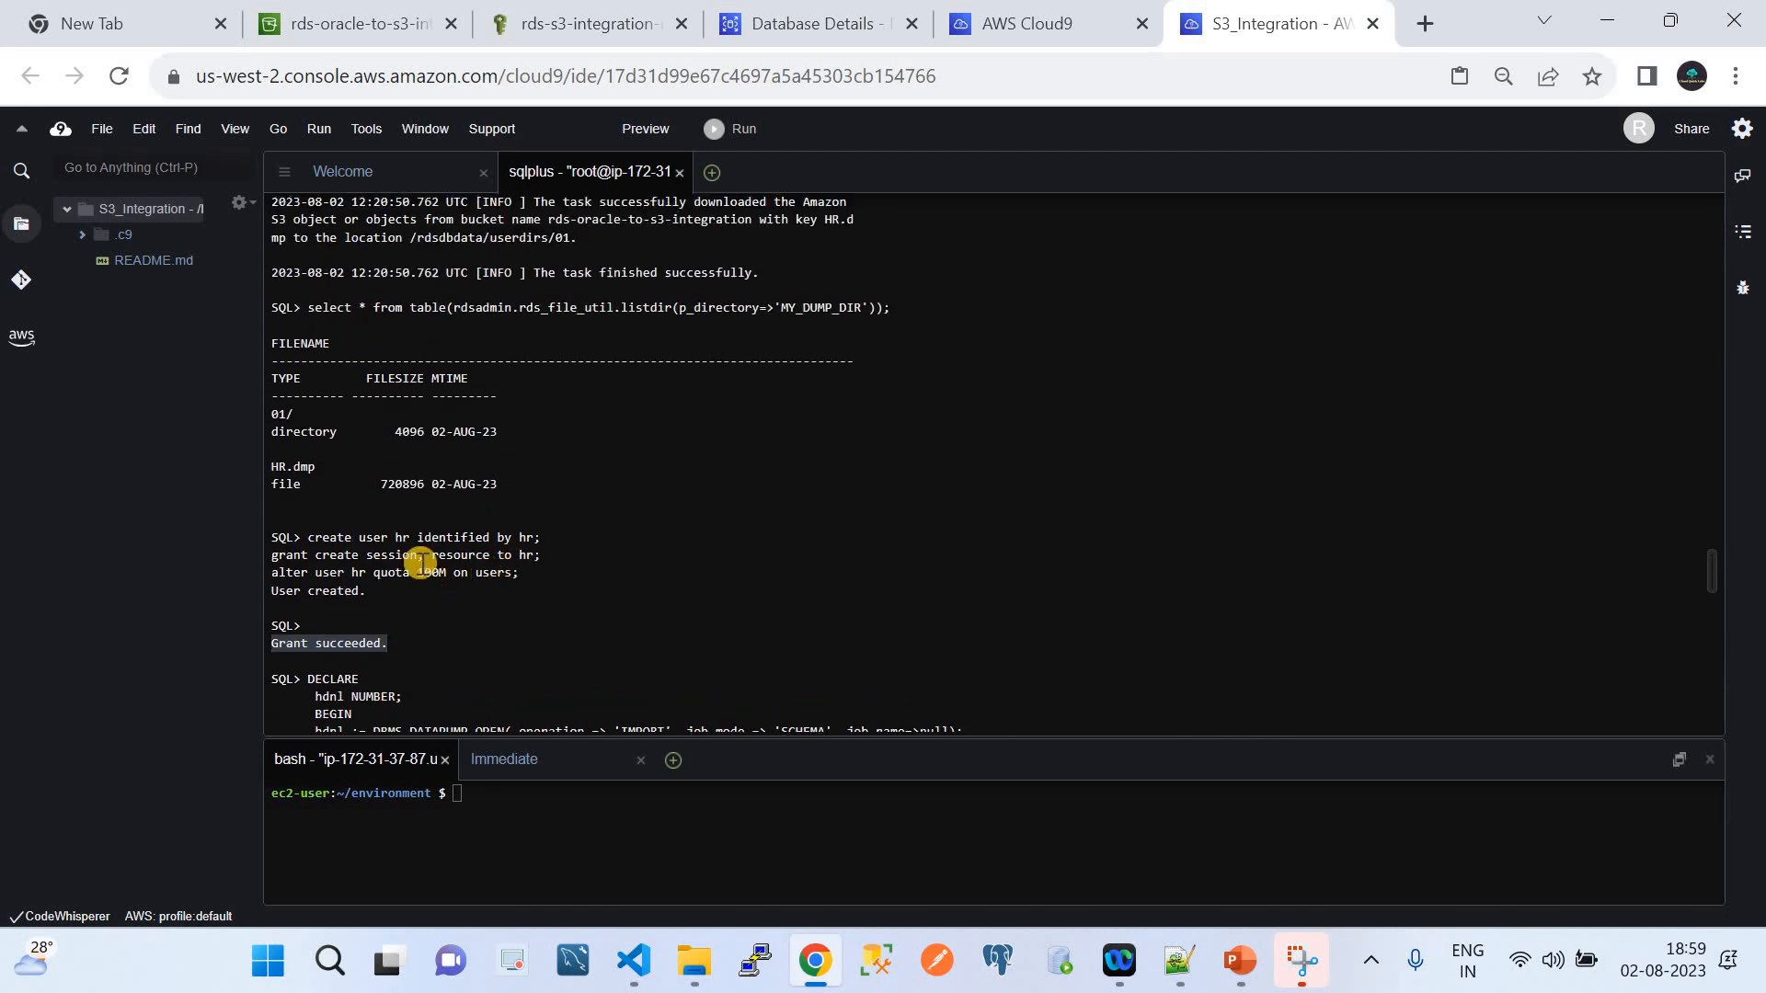
{"action": "scroll", "coordinate": [493, 579], "scroll_direction": "down", "scroll_amount": 4}
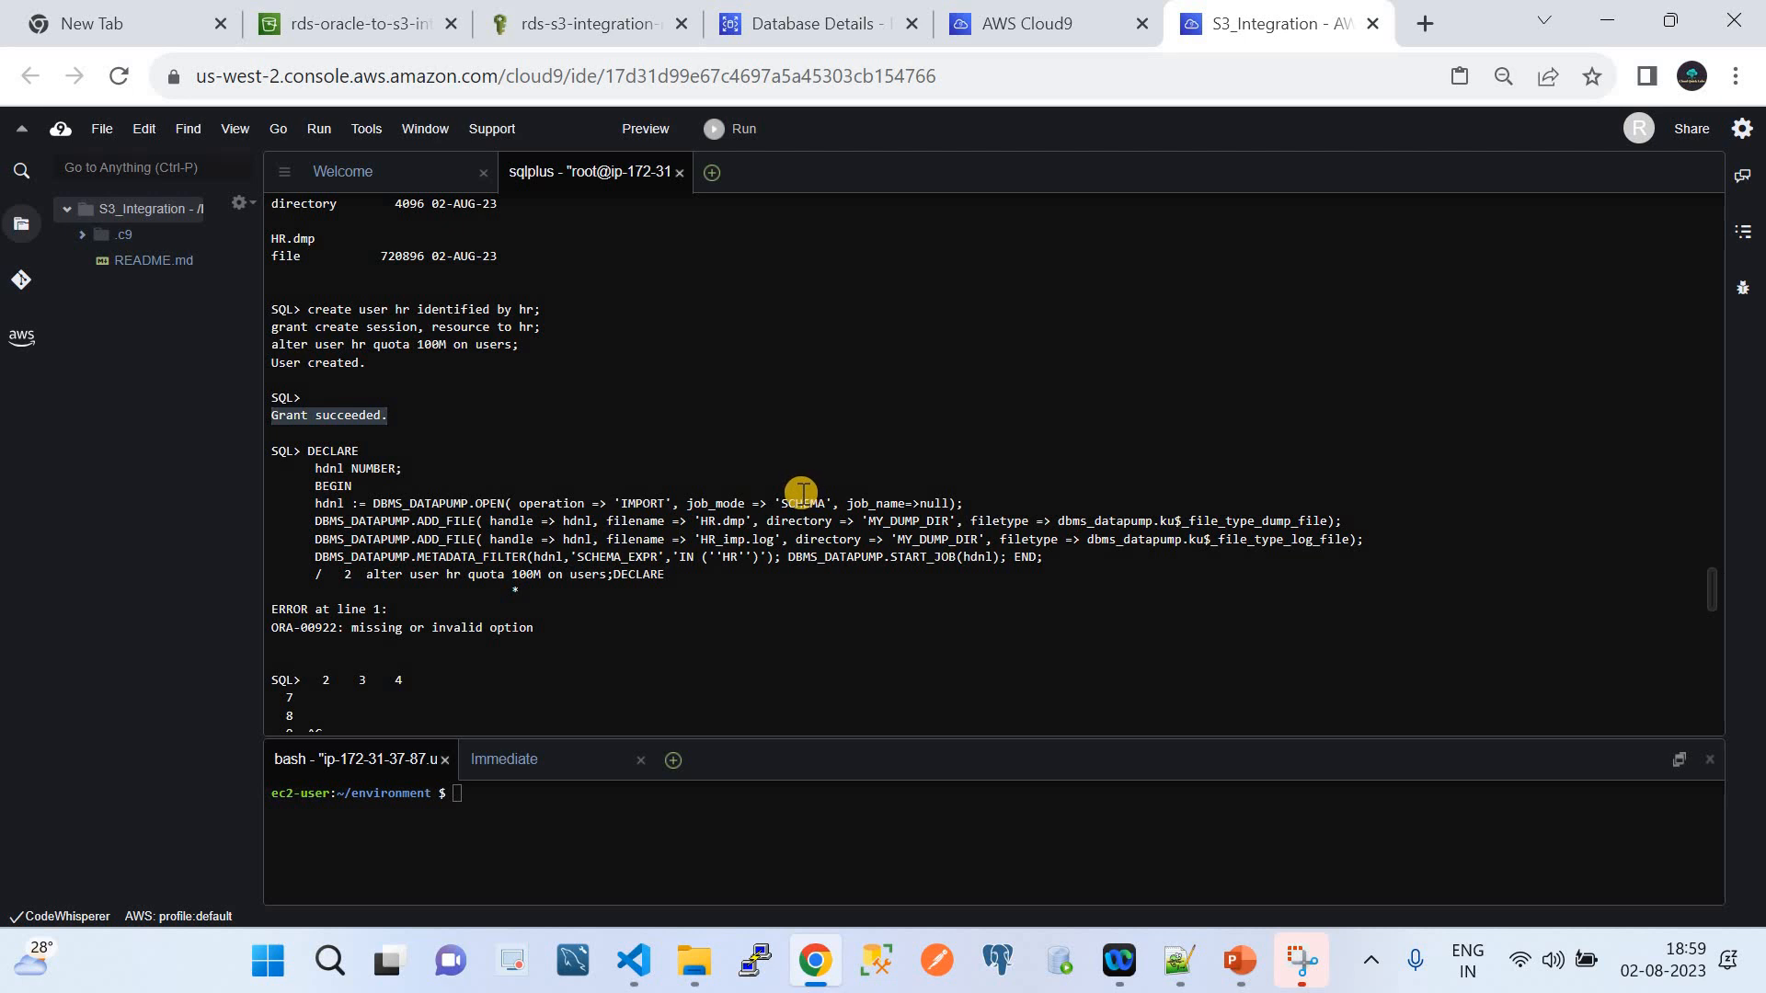
{"action": "key", "text": "ctrl+v"}
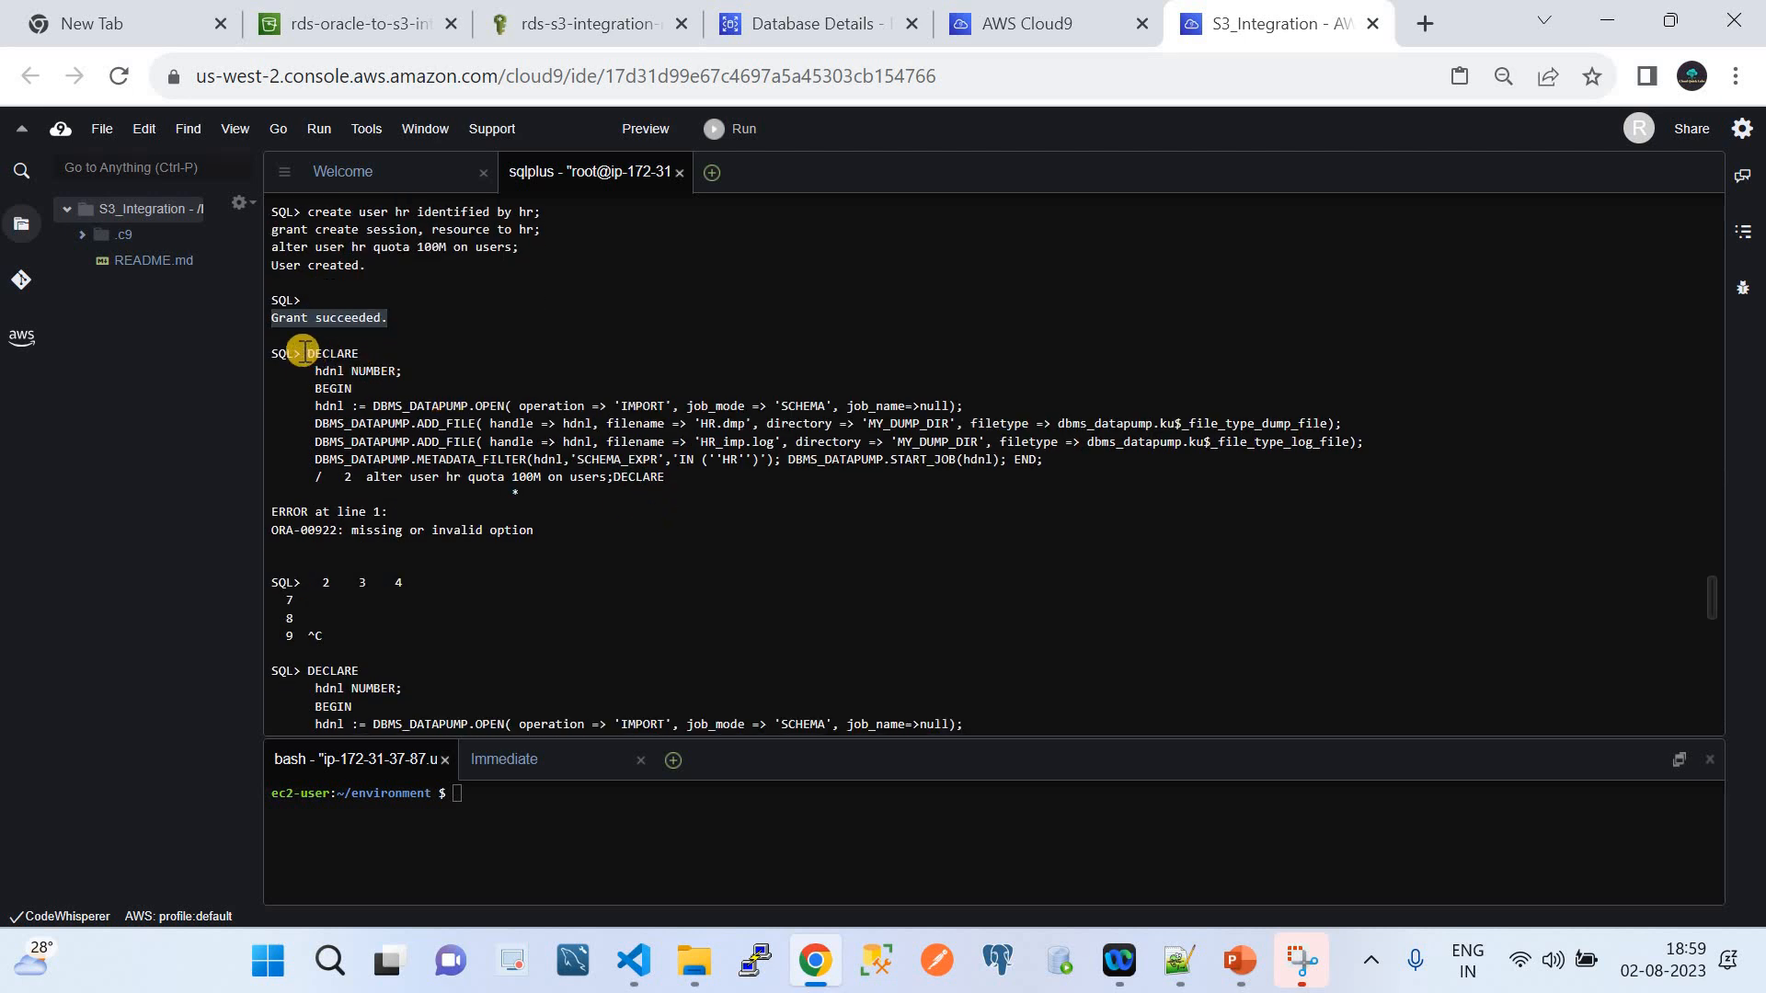
{"action": "left_click_drag", "start_coordinate": [306, 354], "coordinate": [622, 556]}
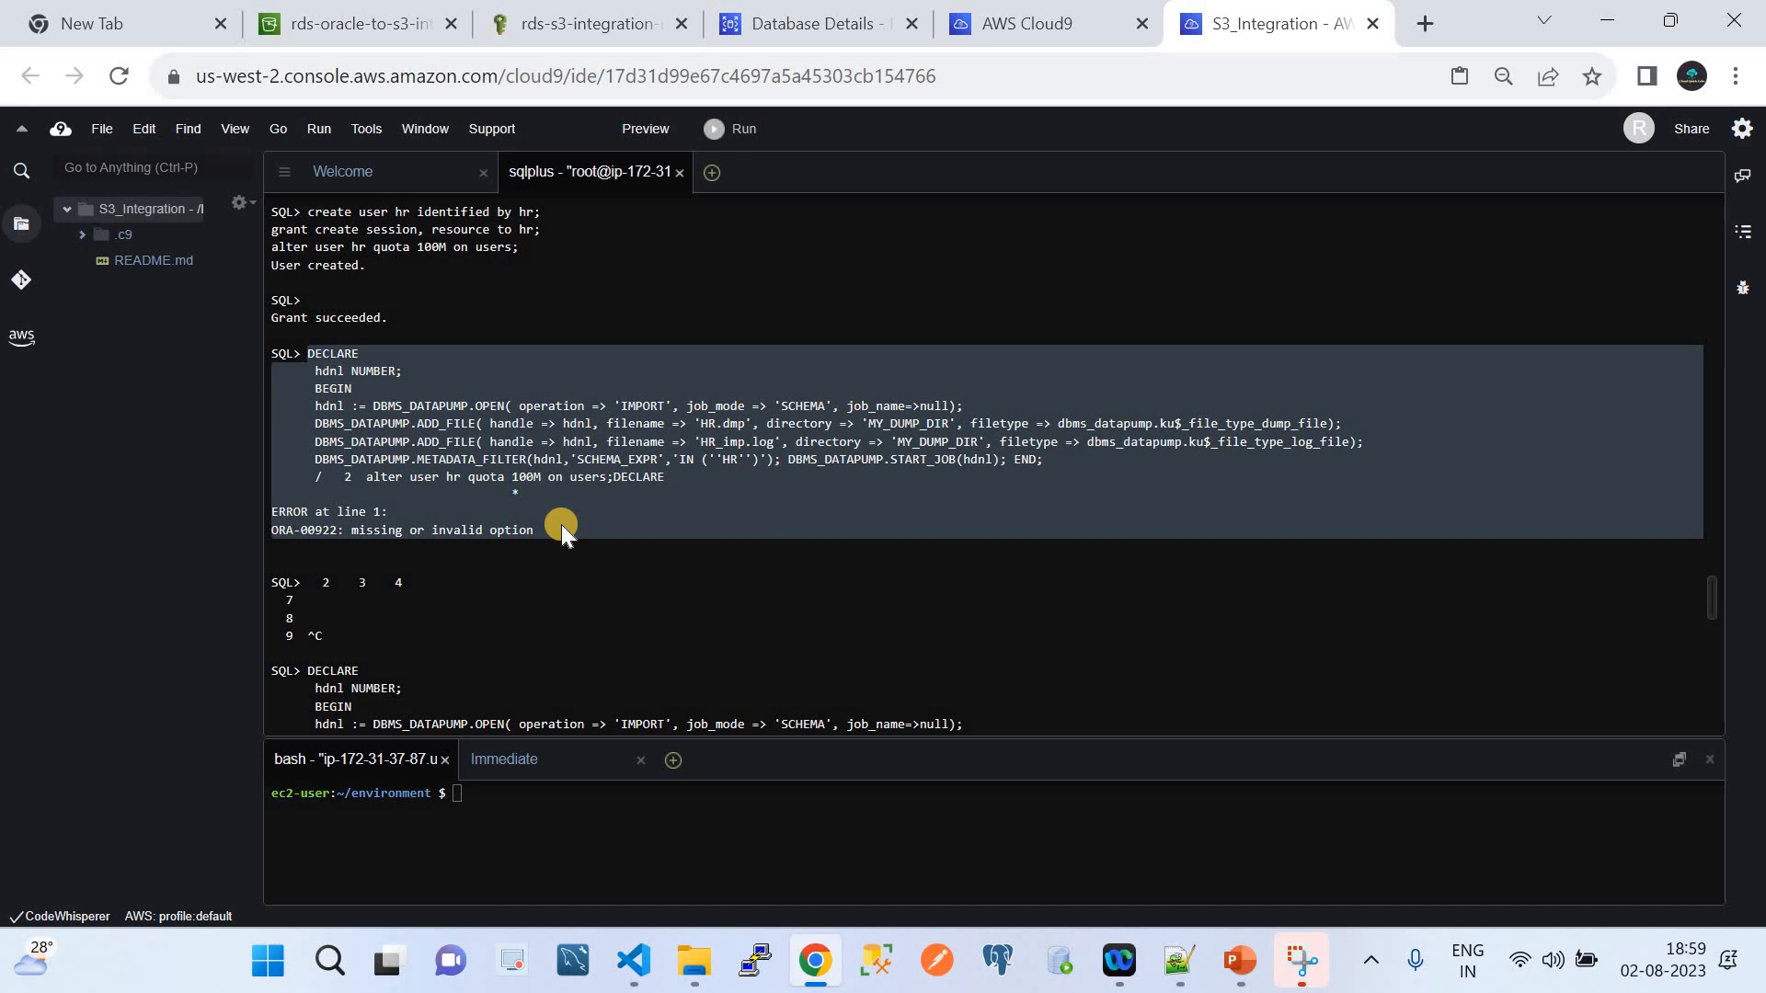
{"action": "scroll", "coordinate": [562, 524], "scroll_direction": "down", "scroll_amount": 1}
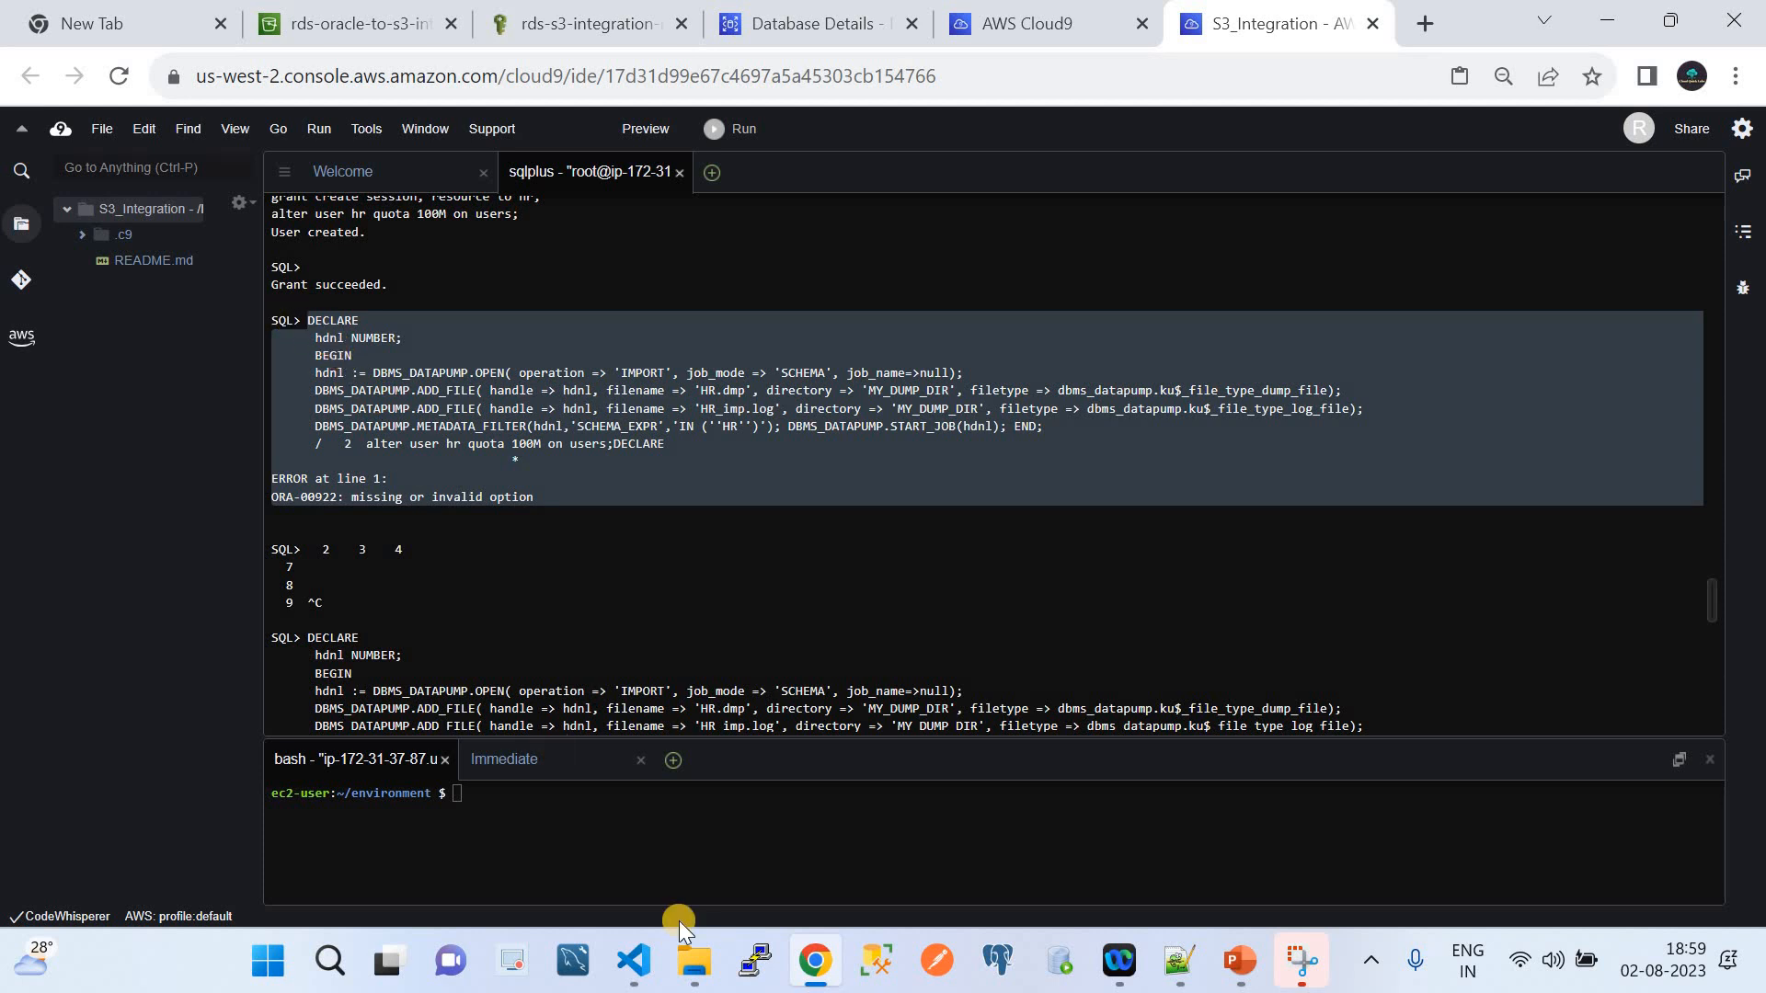
{"action": "left_click", "coordinate": [633, 960]}
{"action": "scroll", "coordinate": [703, 414], "scroll_direction": "down", "scroll_amount": 2}
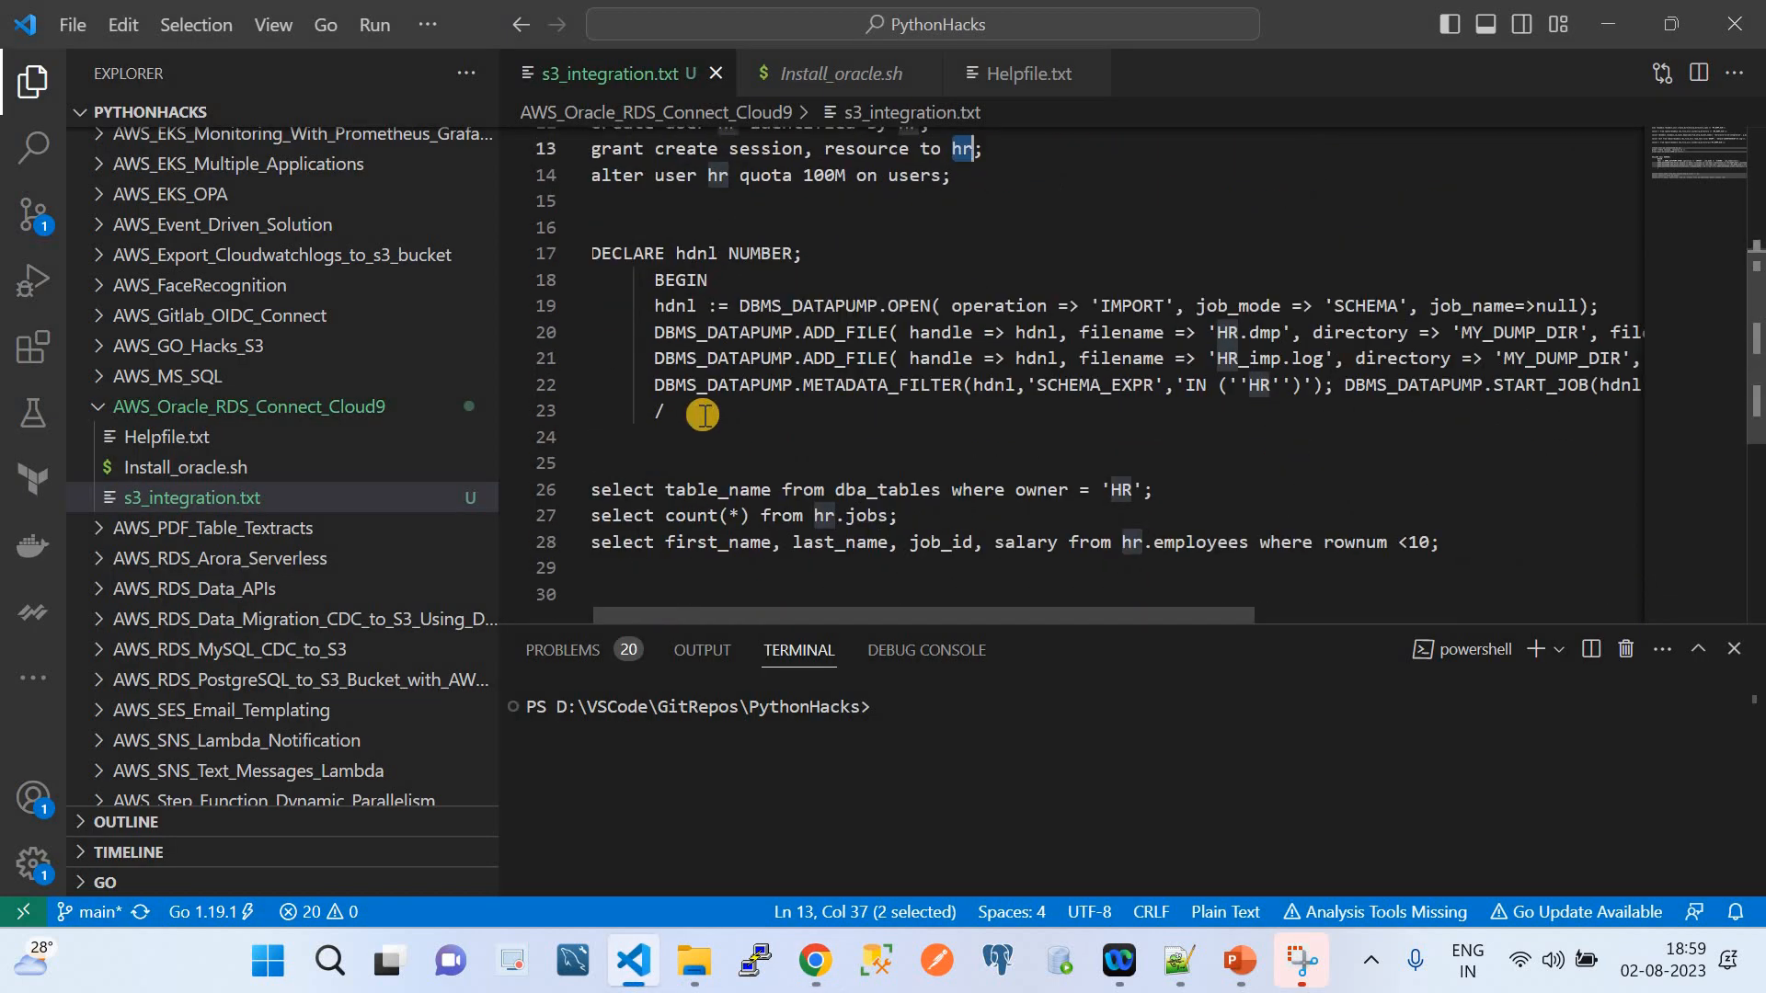
Compare the script's DECLARE import block on lines 17–23 with the successful PL/SQL run in sqlplus
{"action": "left_click_drag", "start_coordinate": [703, 415], "coordinate": [592, 253]}
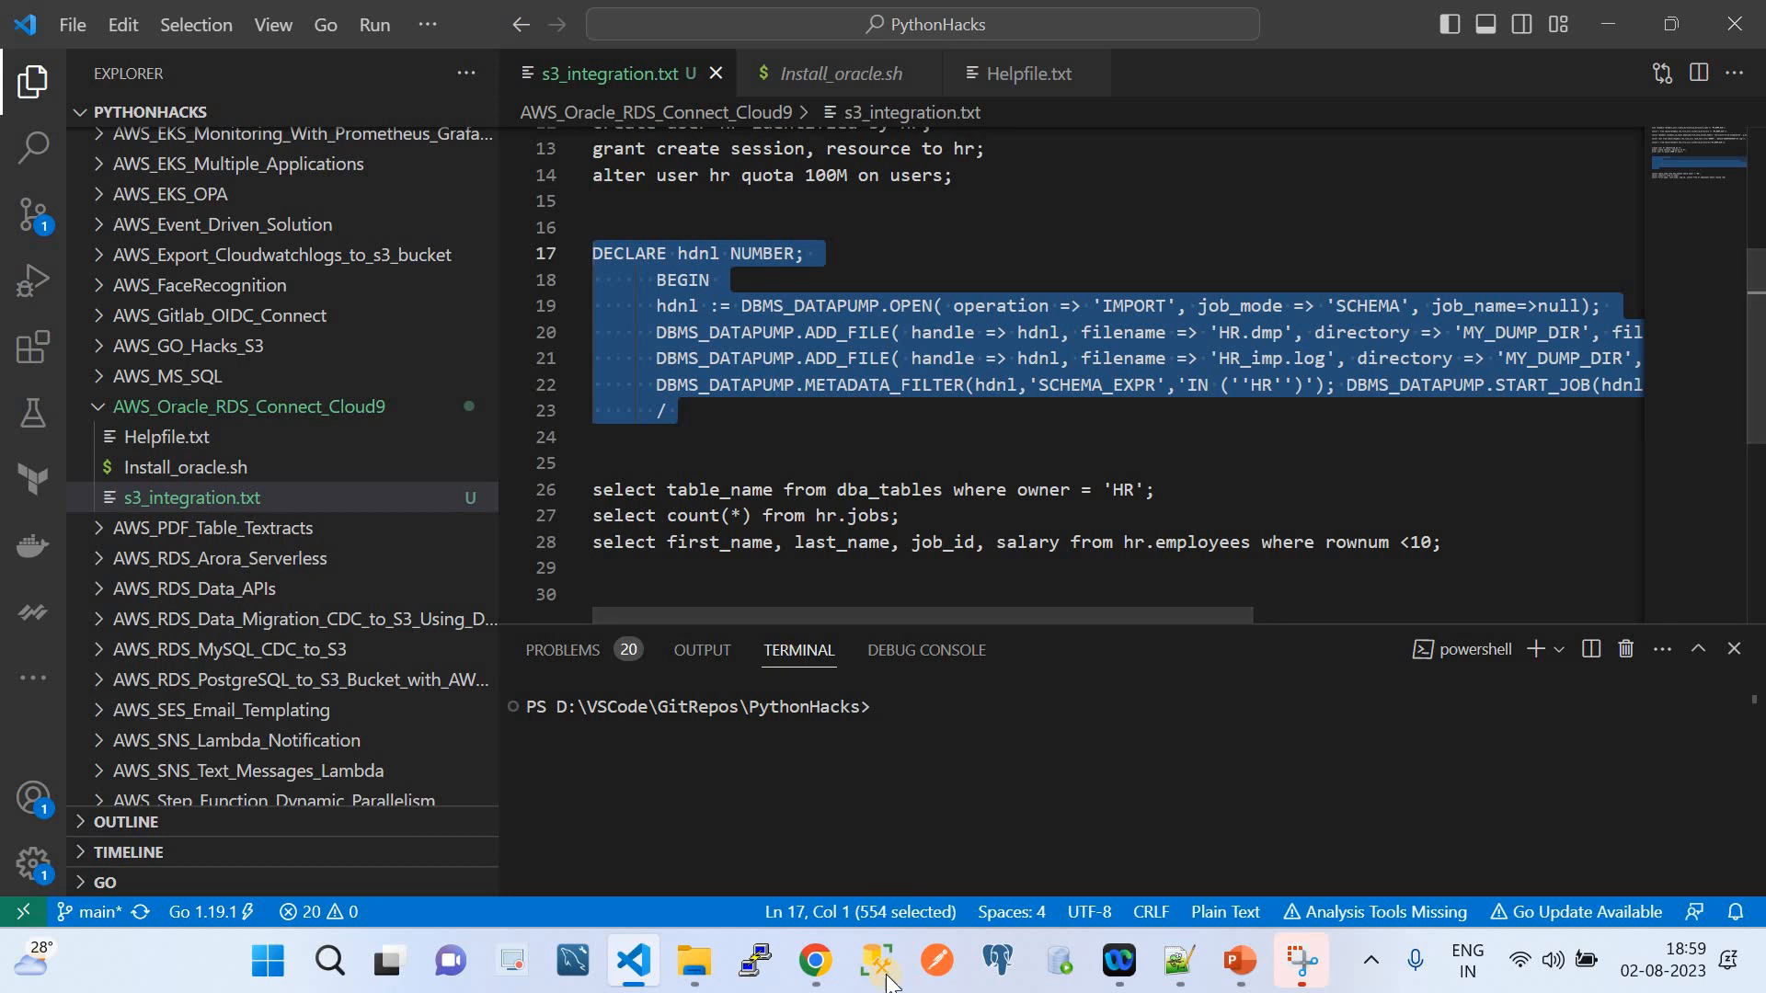
{"action": "left_click", "coordinate": [815, 960]}
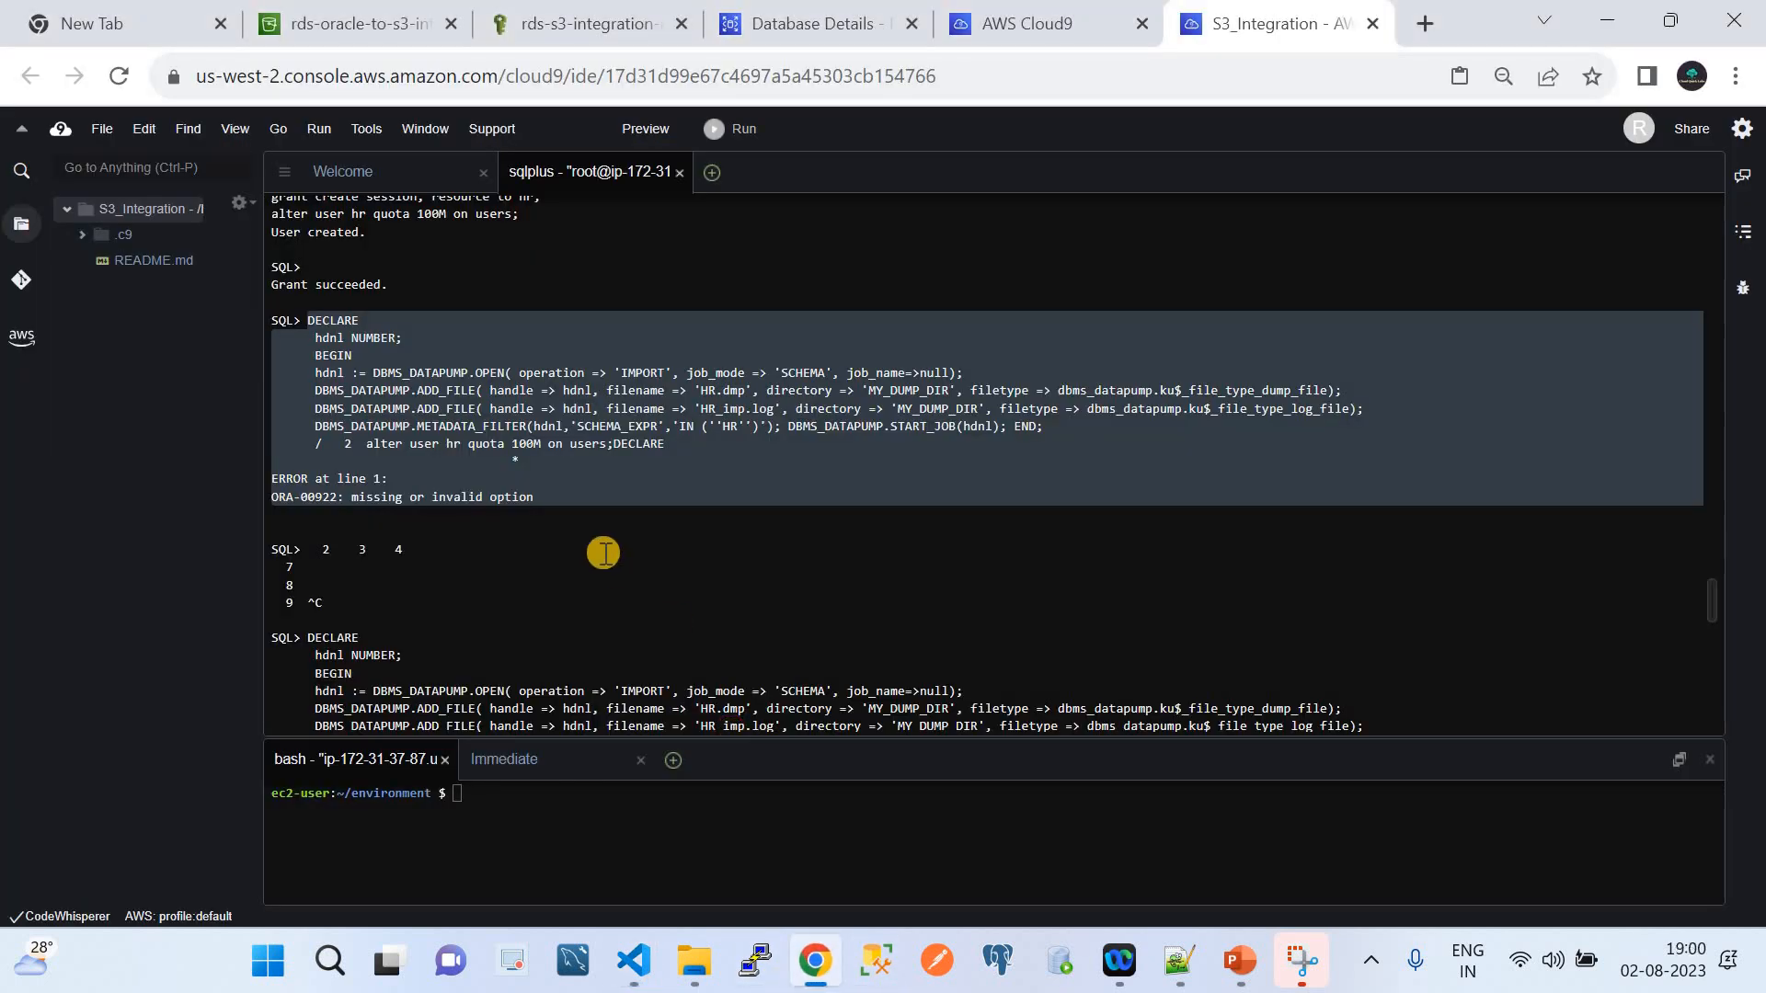
{"action": "scroll", "coordinate": [604, 553], "scroll_direction": "down", "scroll_amount": 3}
{"action": "left_click_drag", "start_coordinate": [308, 484], "coordinate": [395, 641]}
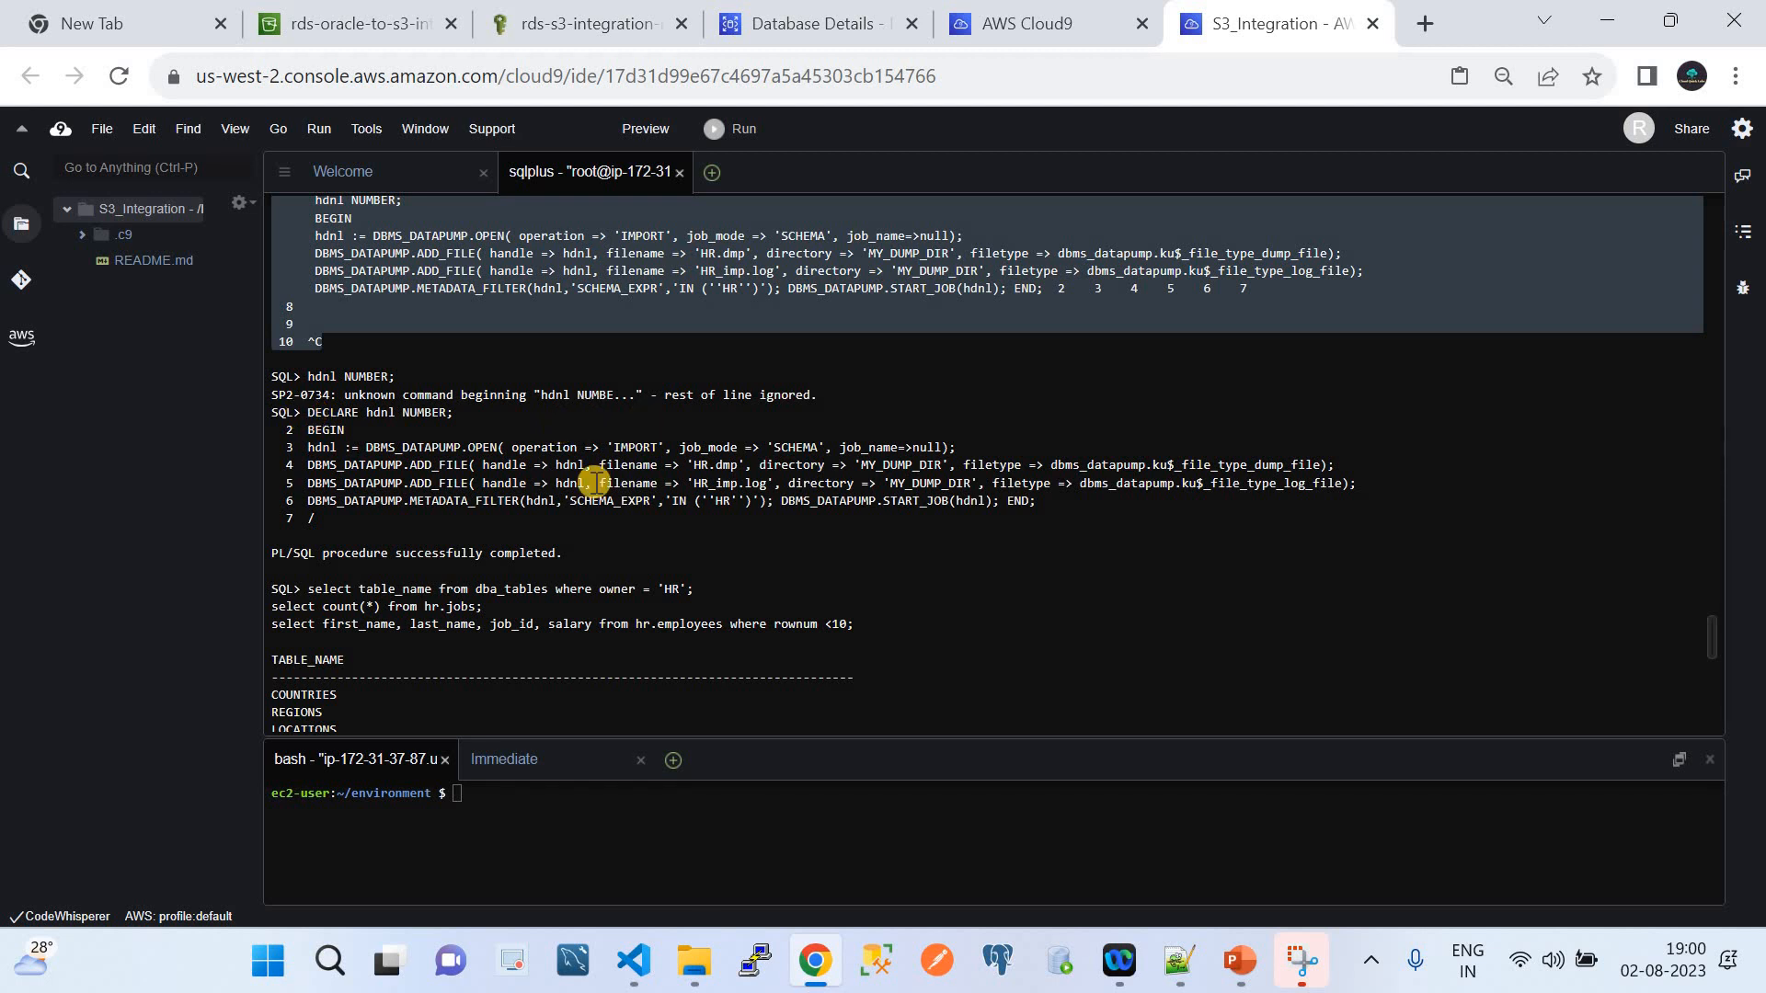
{"action": "left_click", "coordinate": [634, 962]}
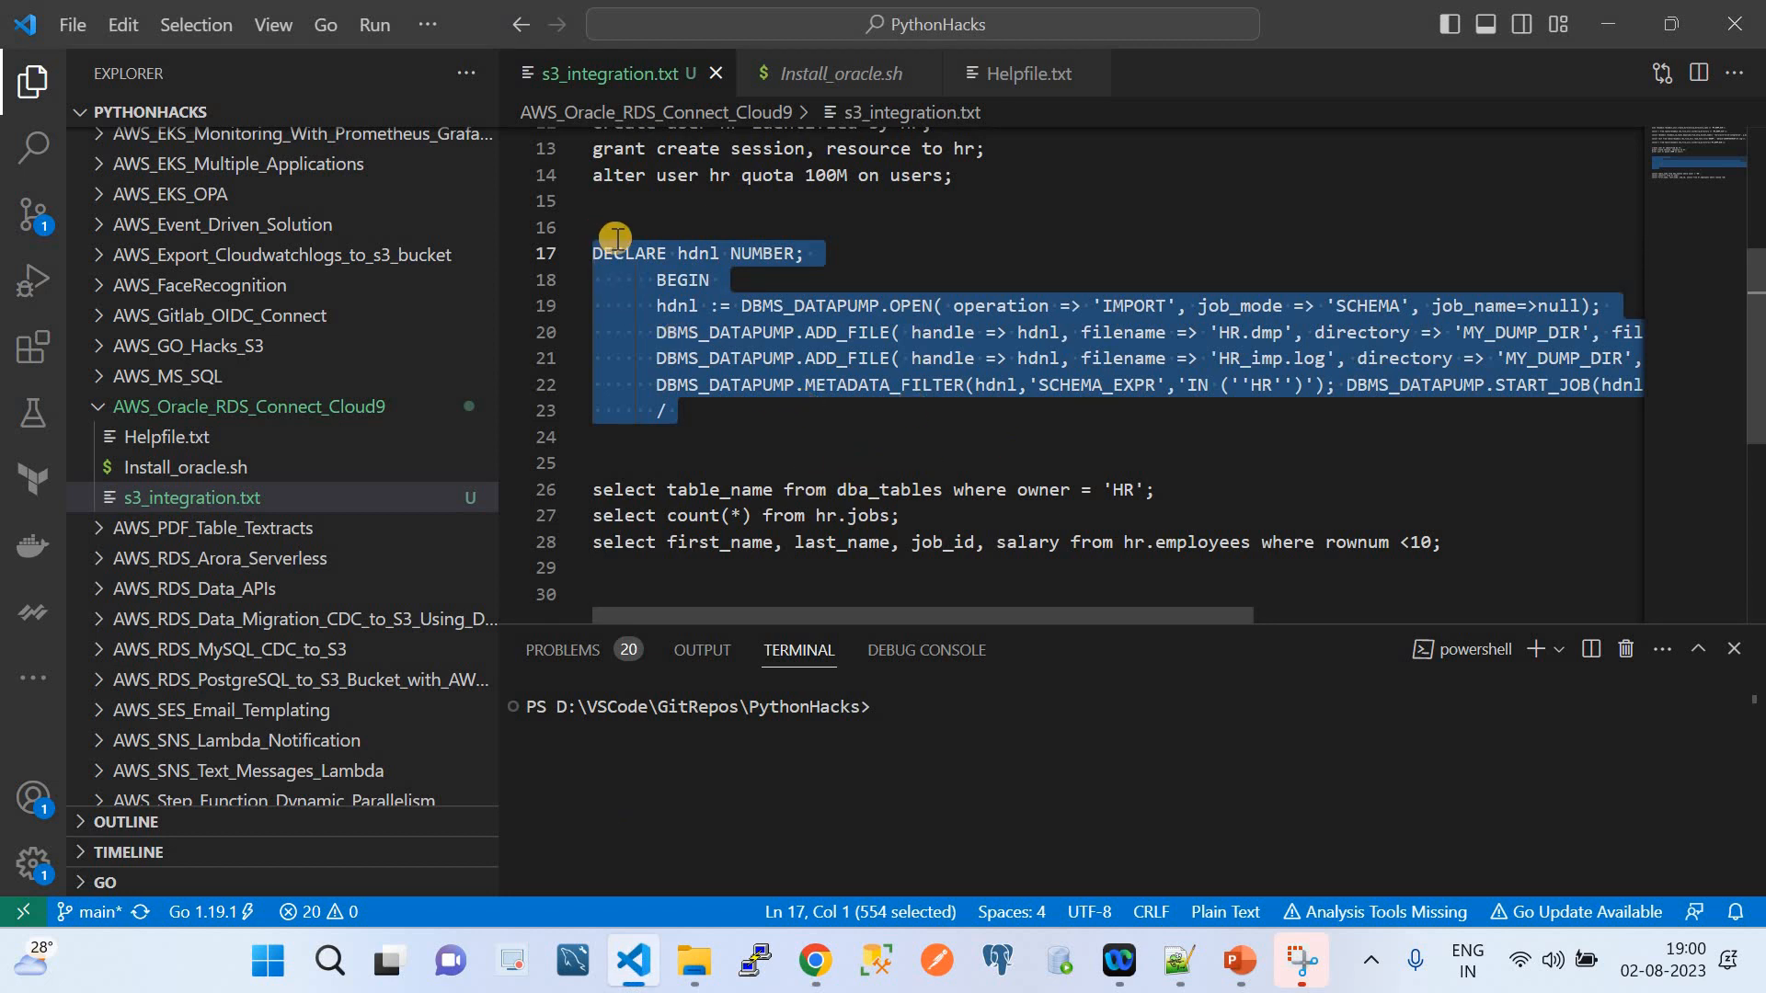
{"action": "double_click", "coordinate": [689, 255]}
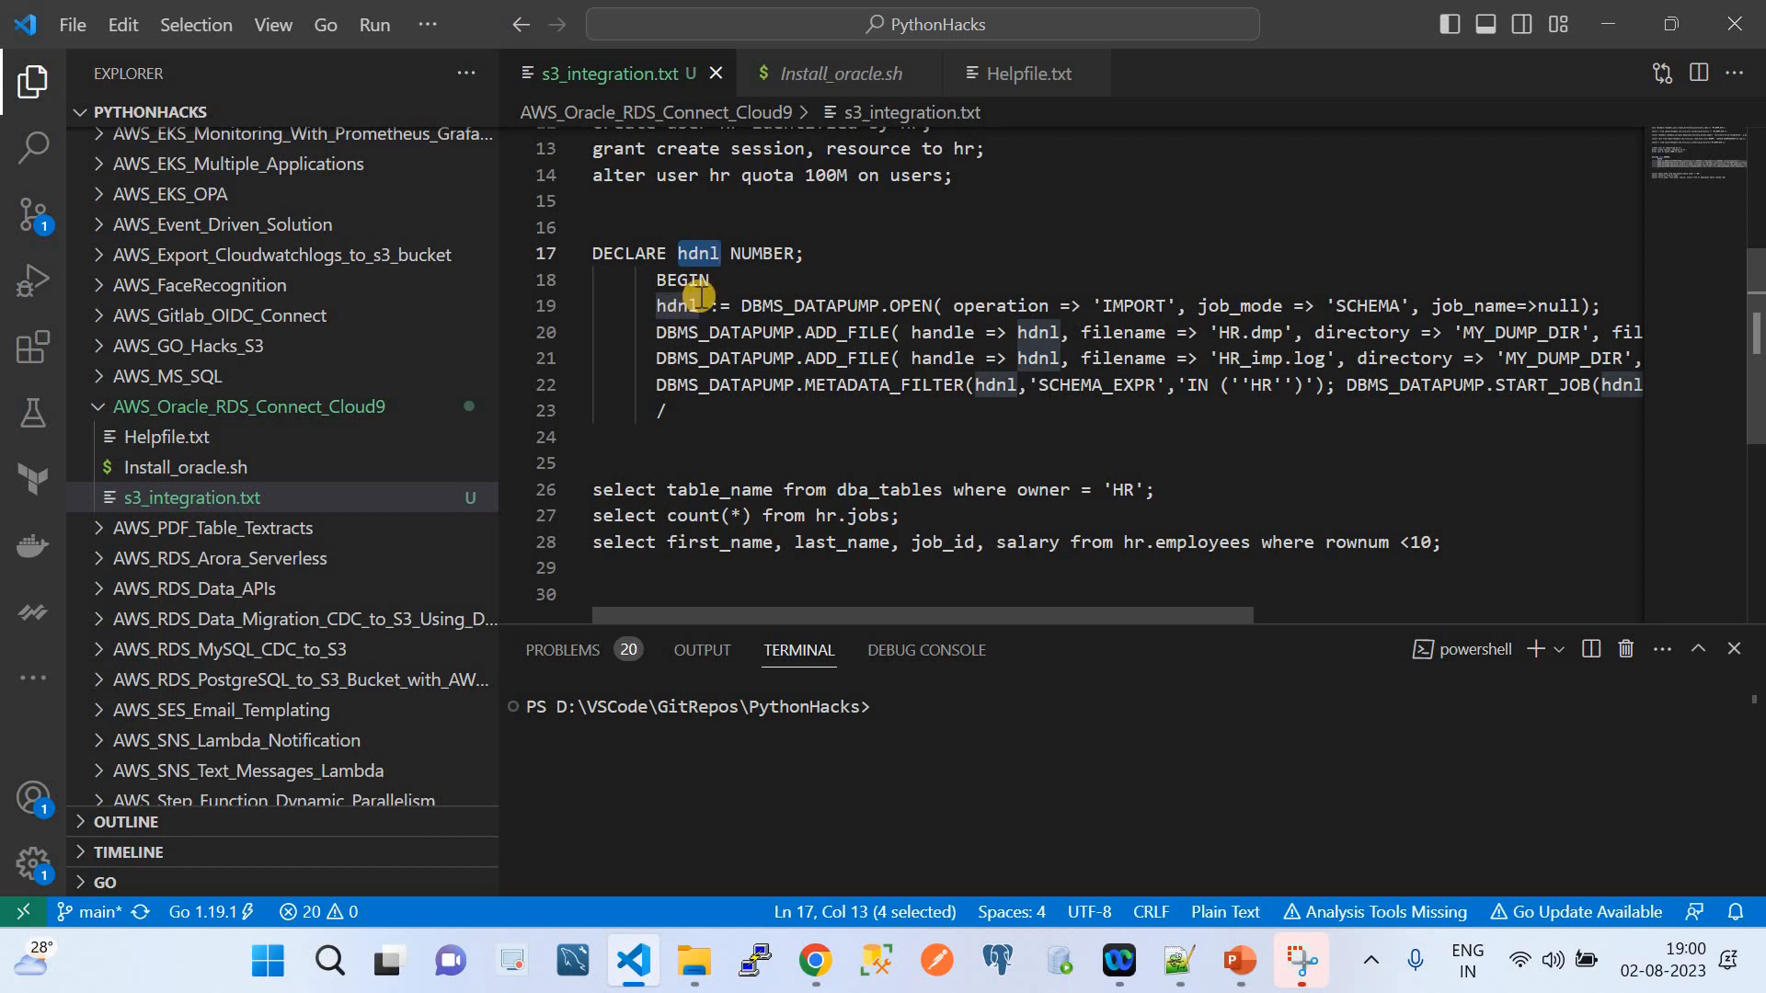
{"action": "double_click", "coordinate": [798, 308]}
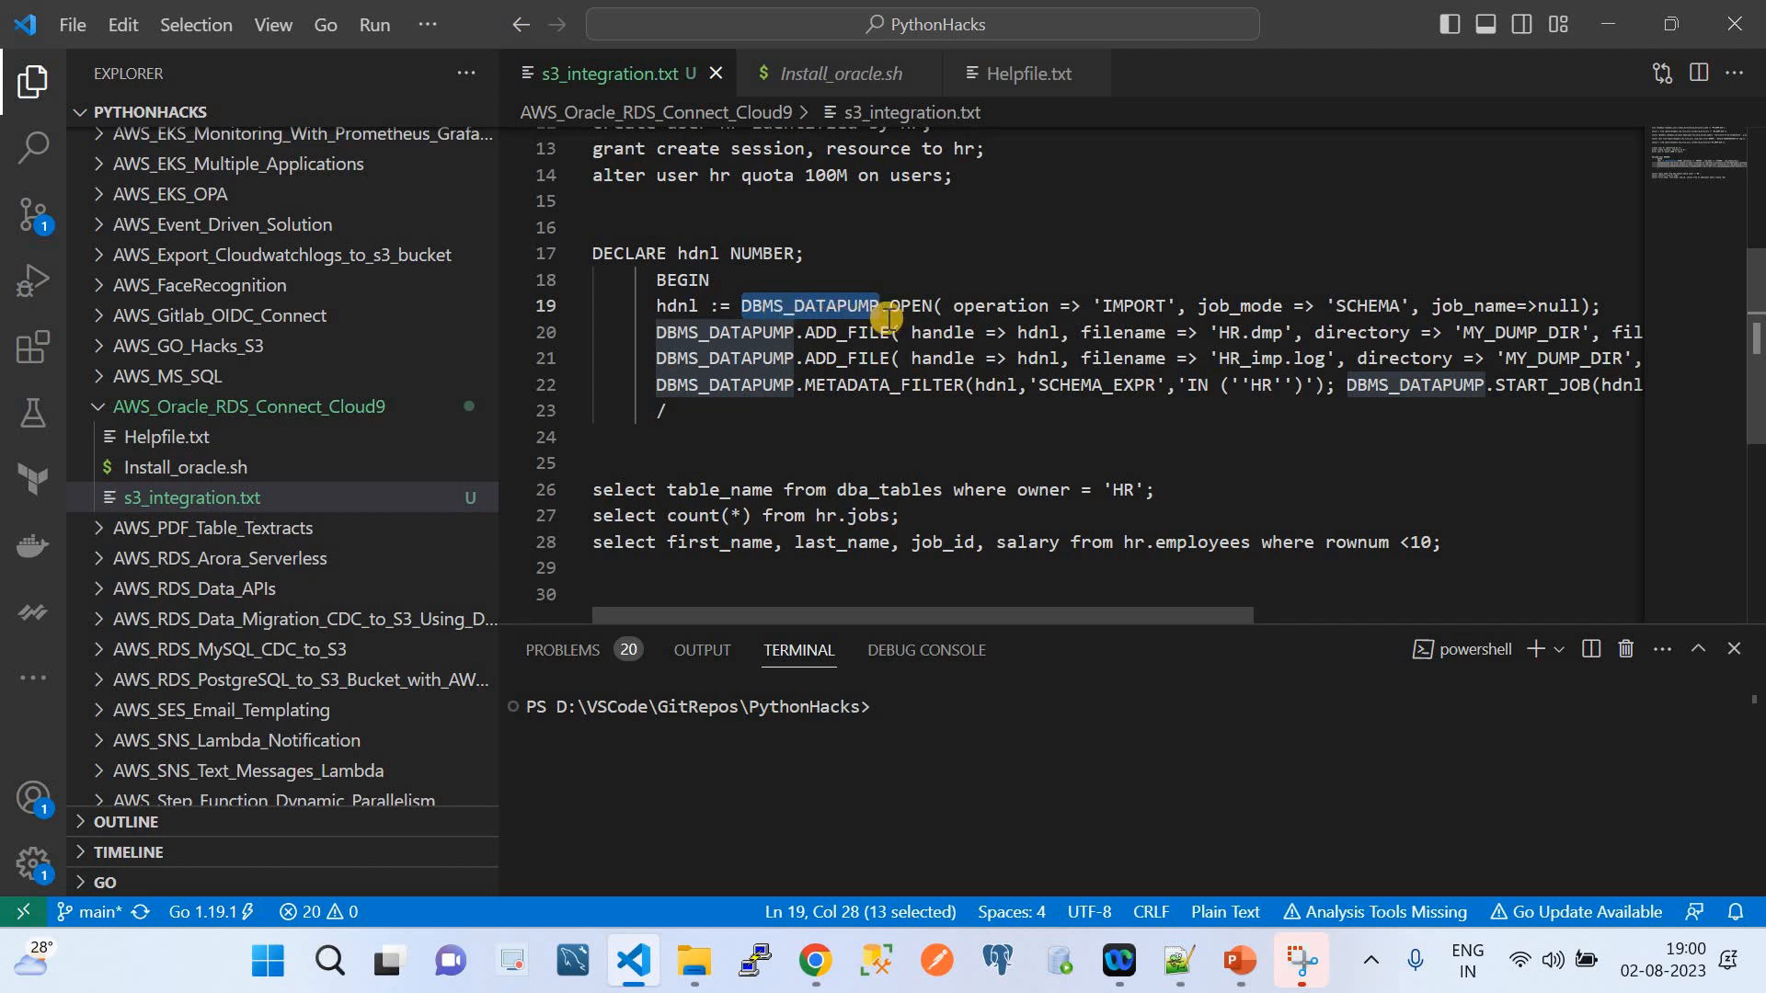
{"action": "left_click", "coordinate": [1145, 306]}
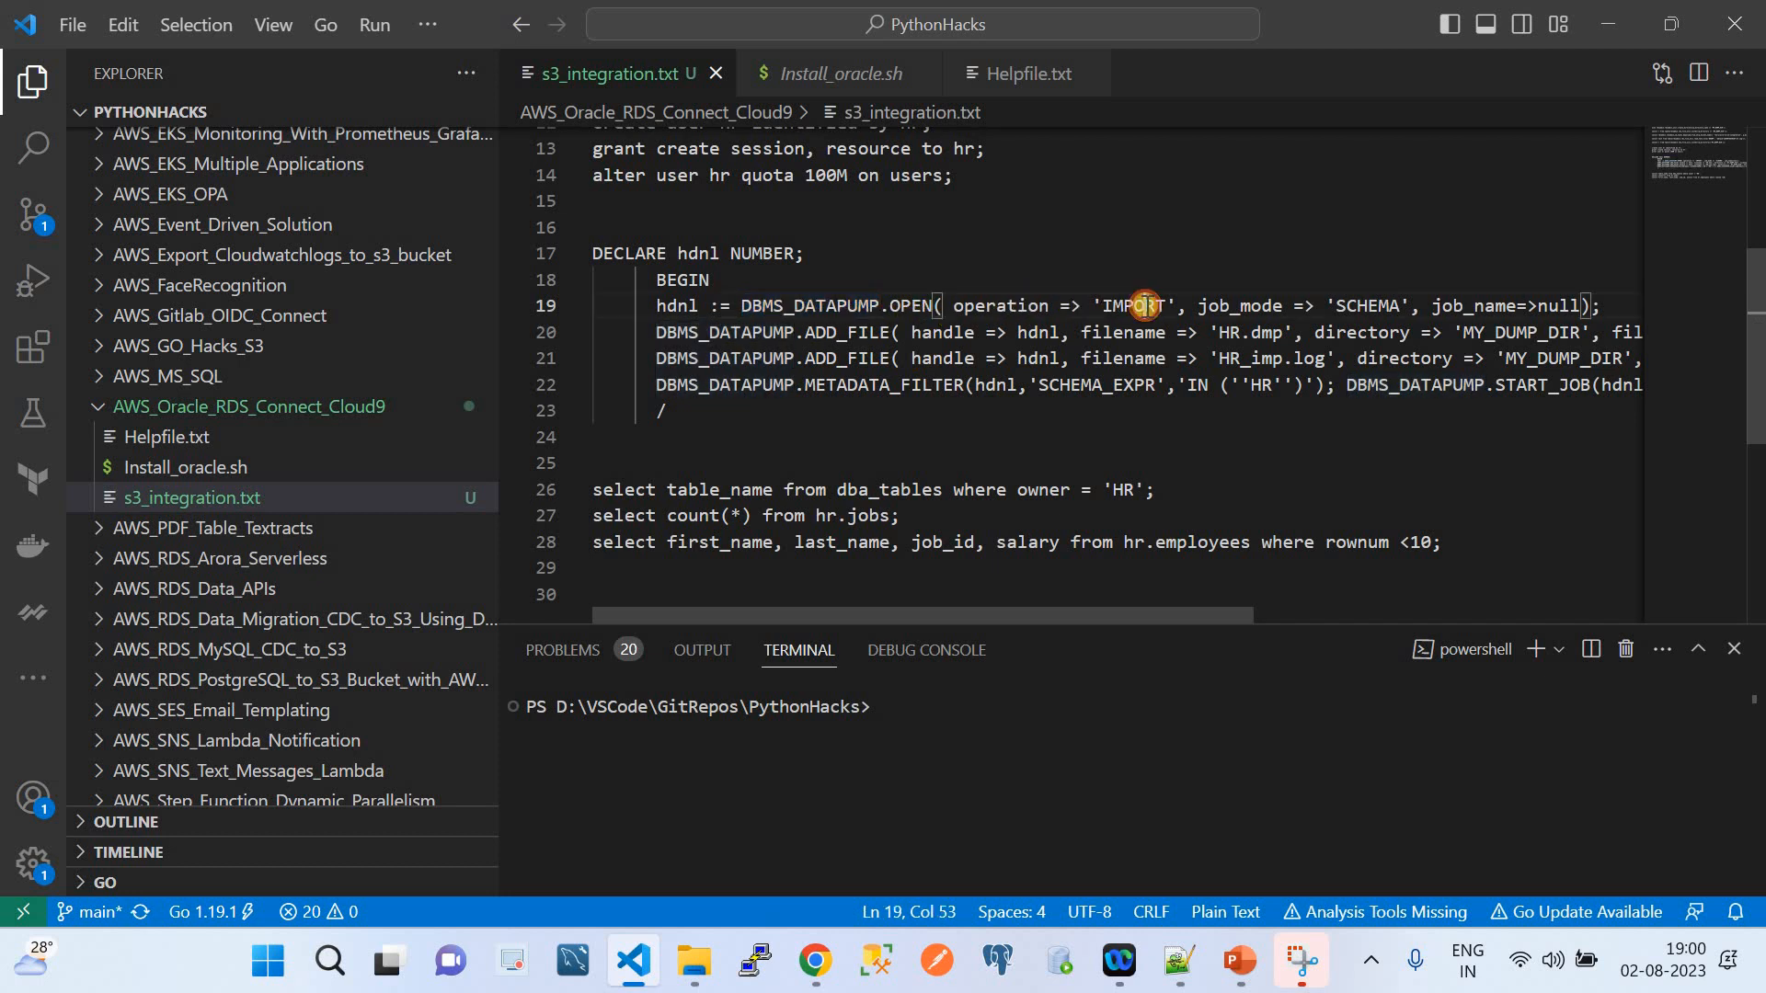
{"action": "left_click", "coordinate": [1354, 306]}
{"action": "double_click", "coordinate": [1353, 306]}
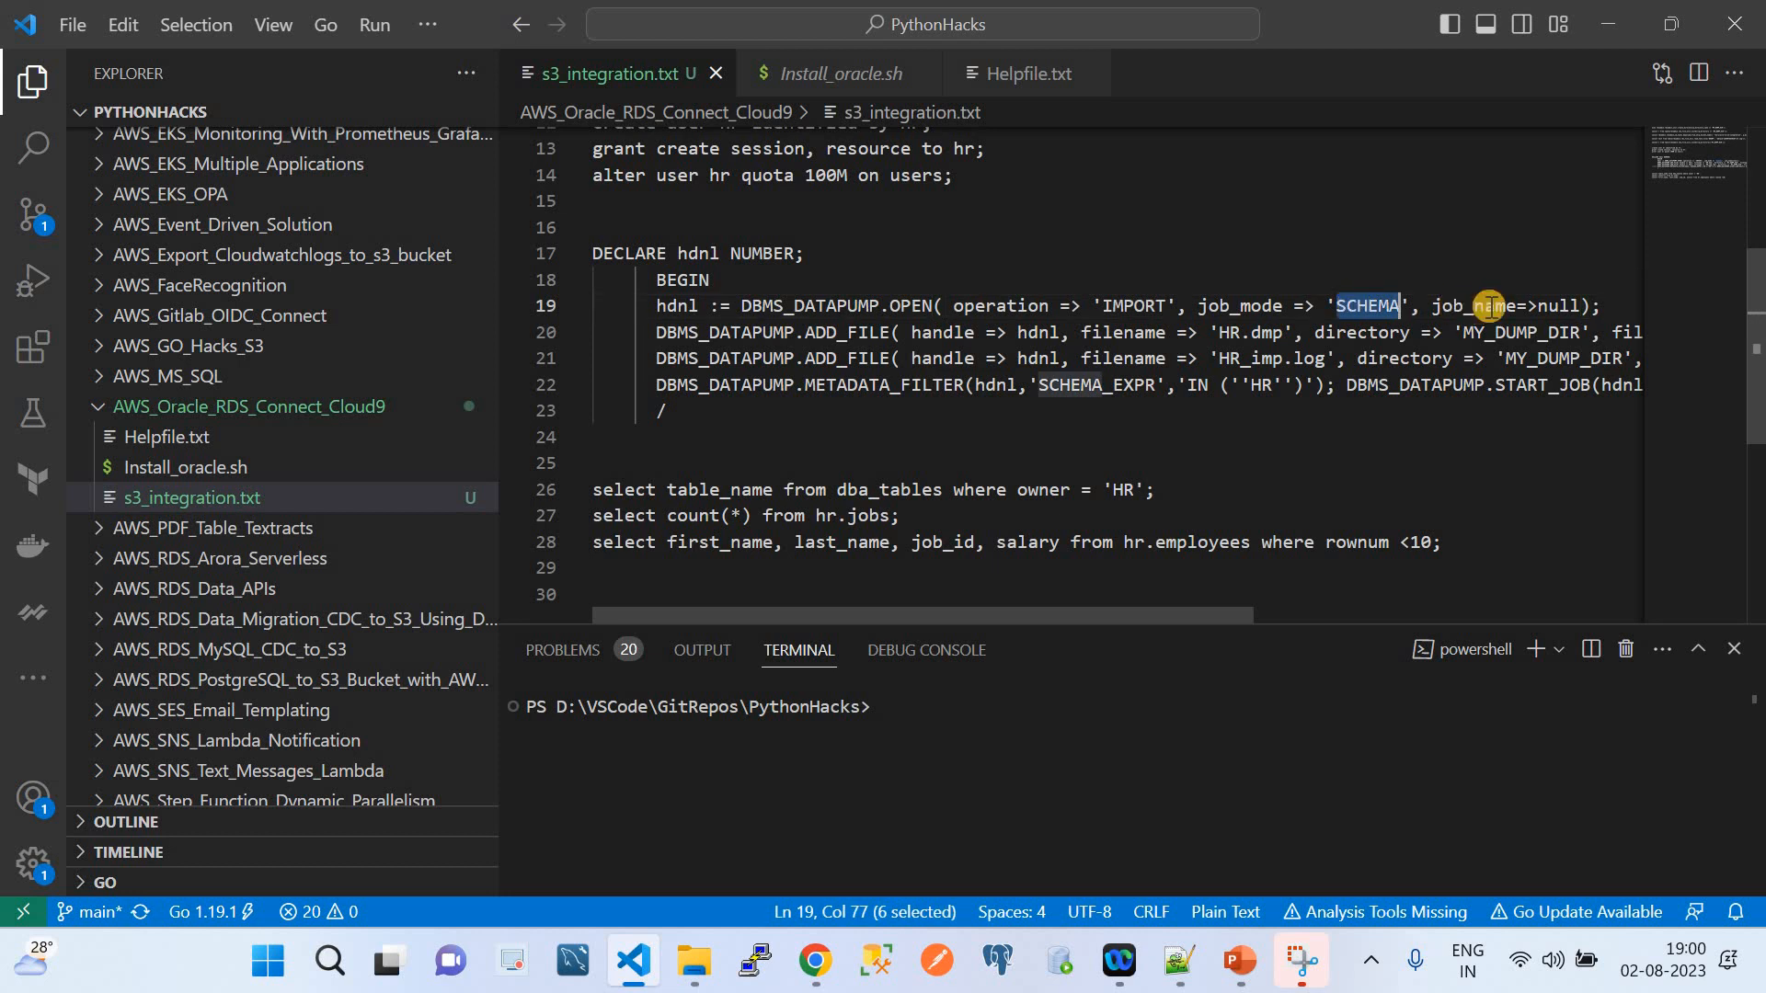
{"action": "left_click_drag", "start_coordinate": [1610, 306], "coordinate": [656, 305]}
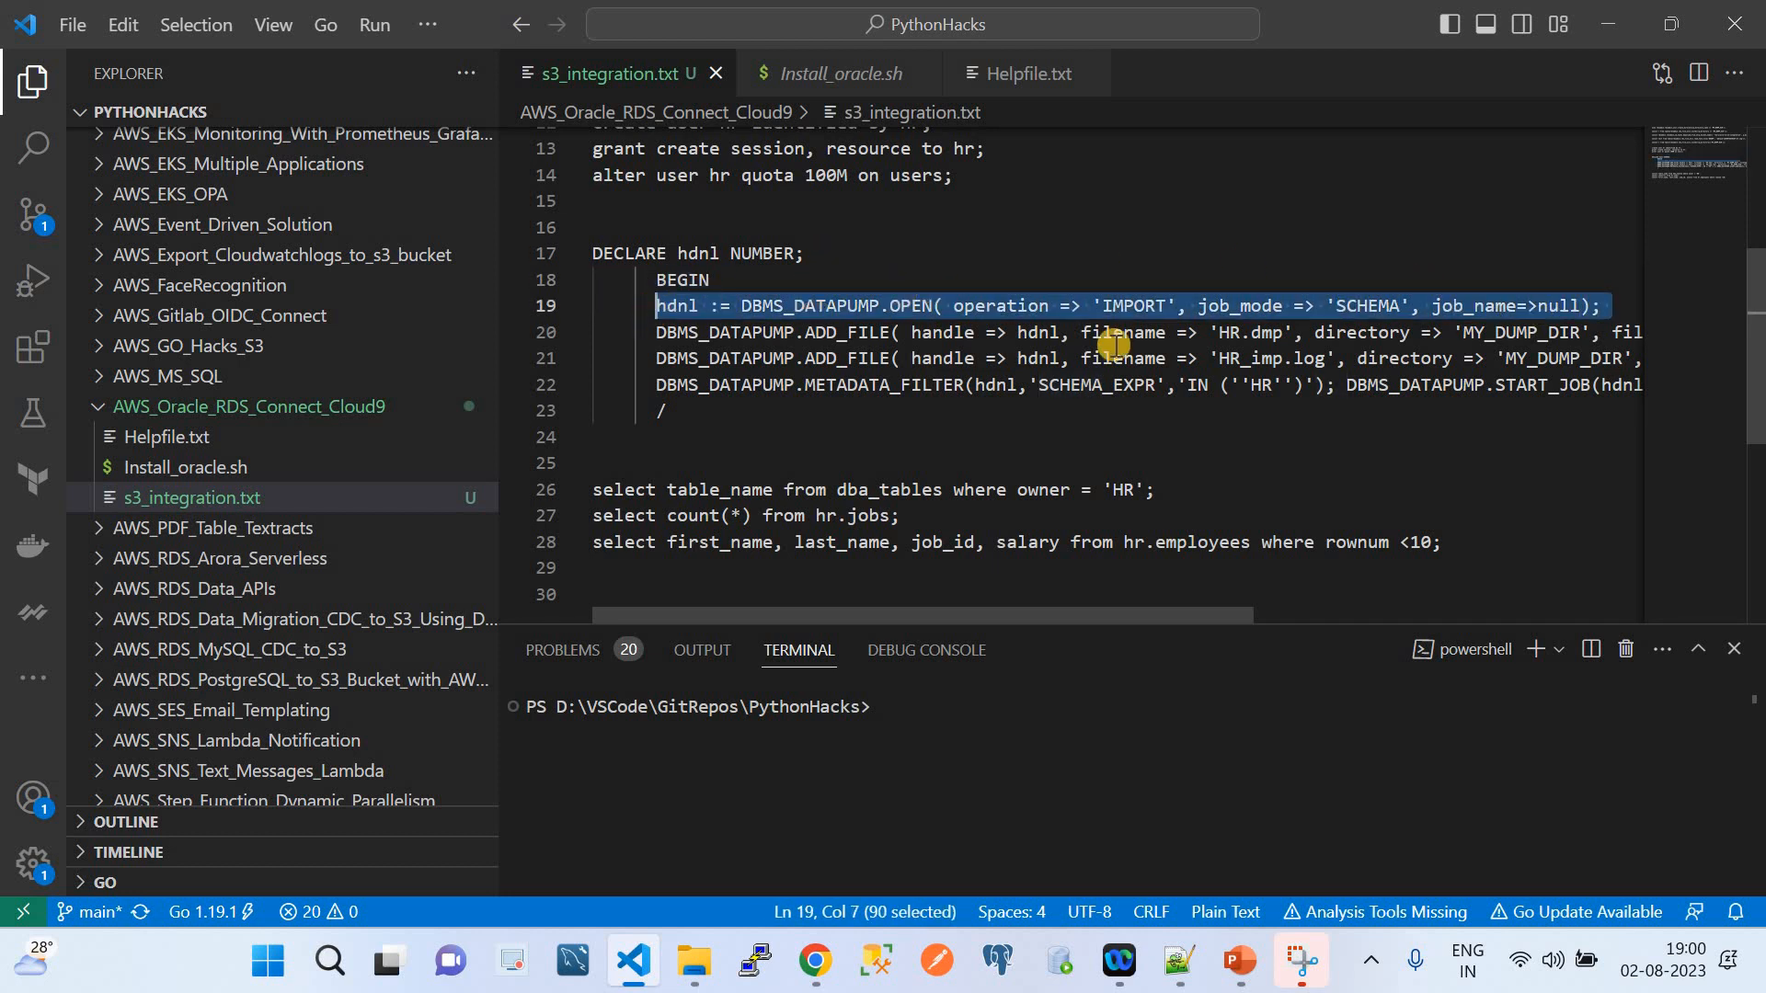
{"action": "scroll", "coordinate": [1113, 344], "scroll_direction": "right", "scroll_amount": 2}
{"action": "scroll", "coordinate": [692, 333], "scroll_direction": "left", "scroll_amount": 2}
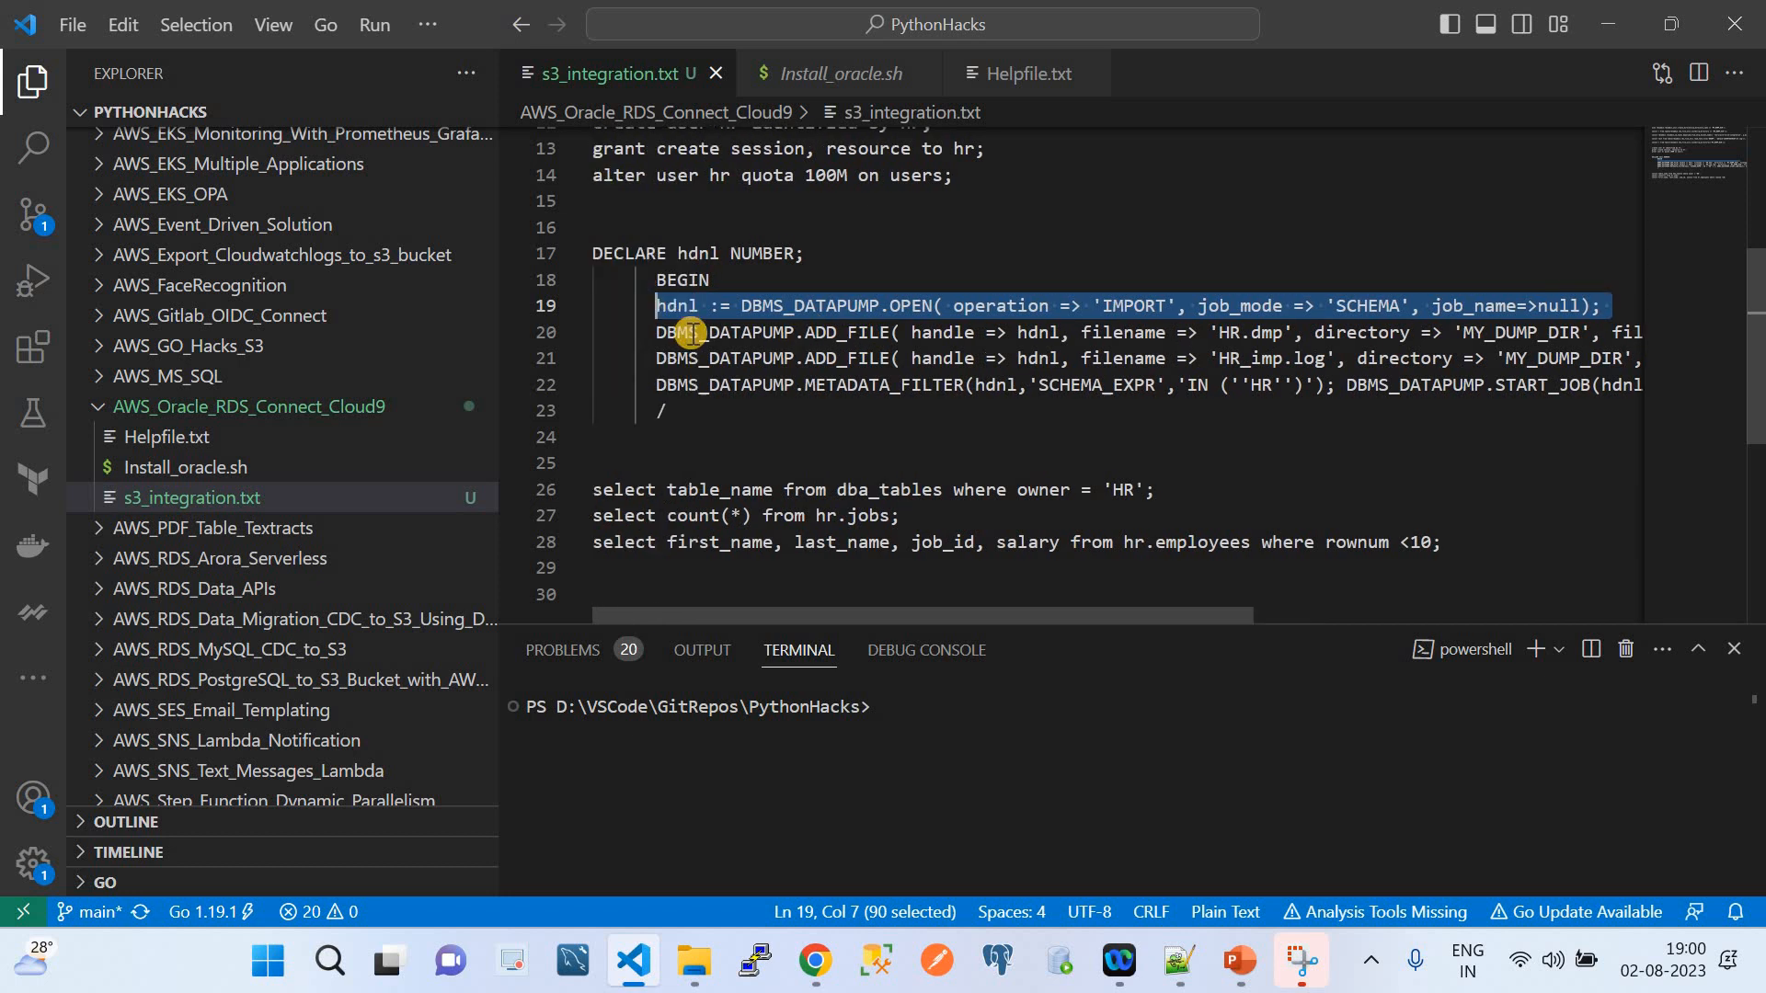
{"action": "double_click", "coordinate": [835, 331]}
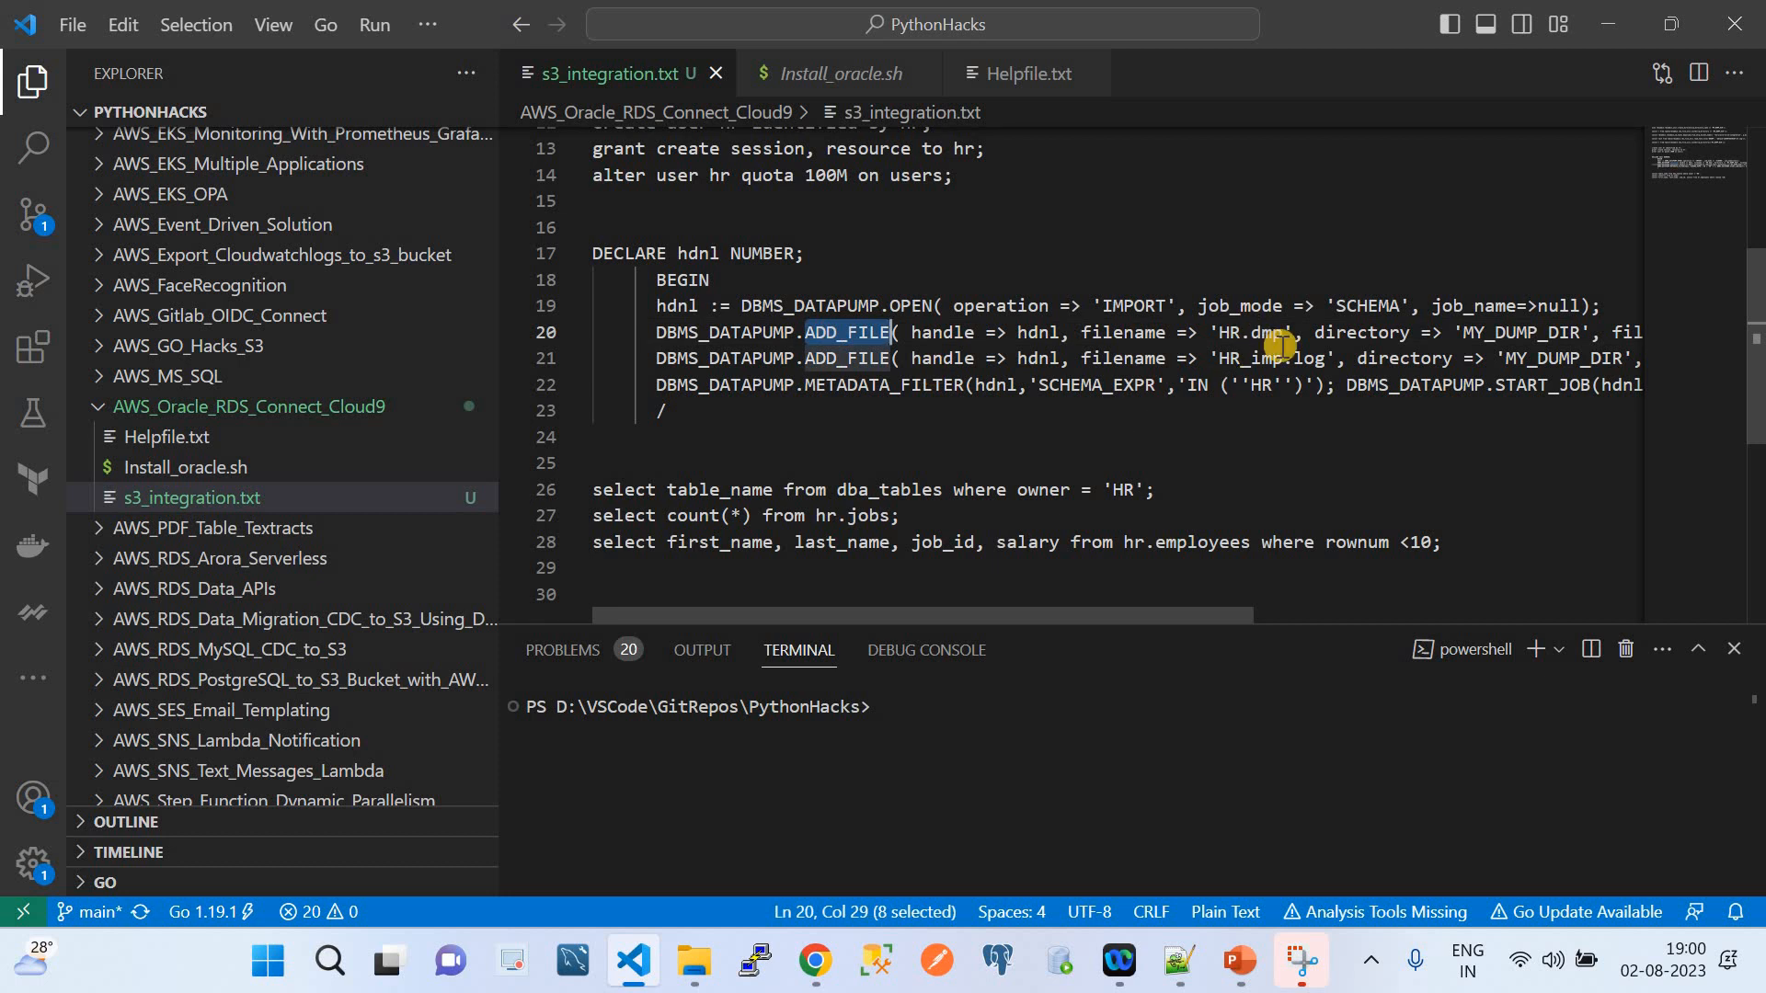
{"action": "scroll", "coordinate": [1288, 333], "scroll_direction": "right", "scroll_amount": 4}
{"action": "scroll", "coordinate": [1330, 334], "scroll_direction": "right", "scroll_amount": 6}
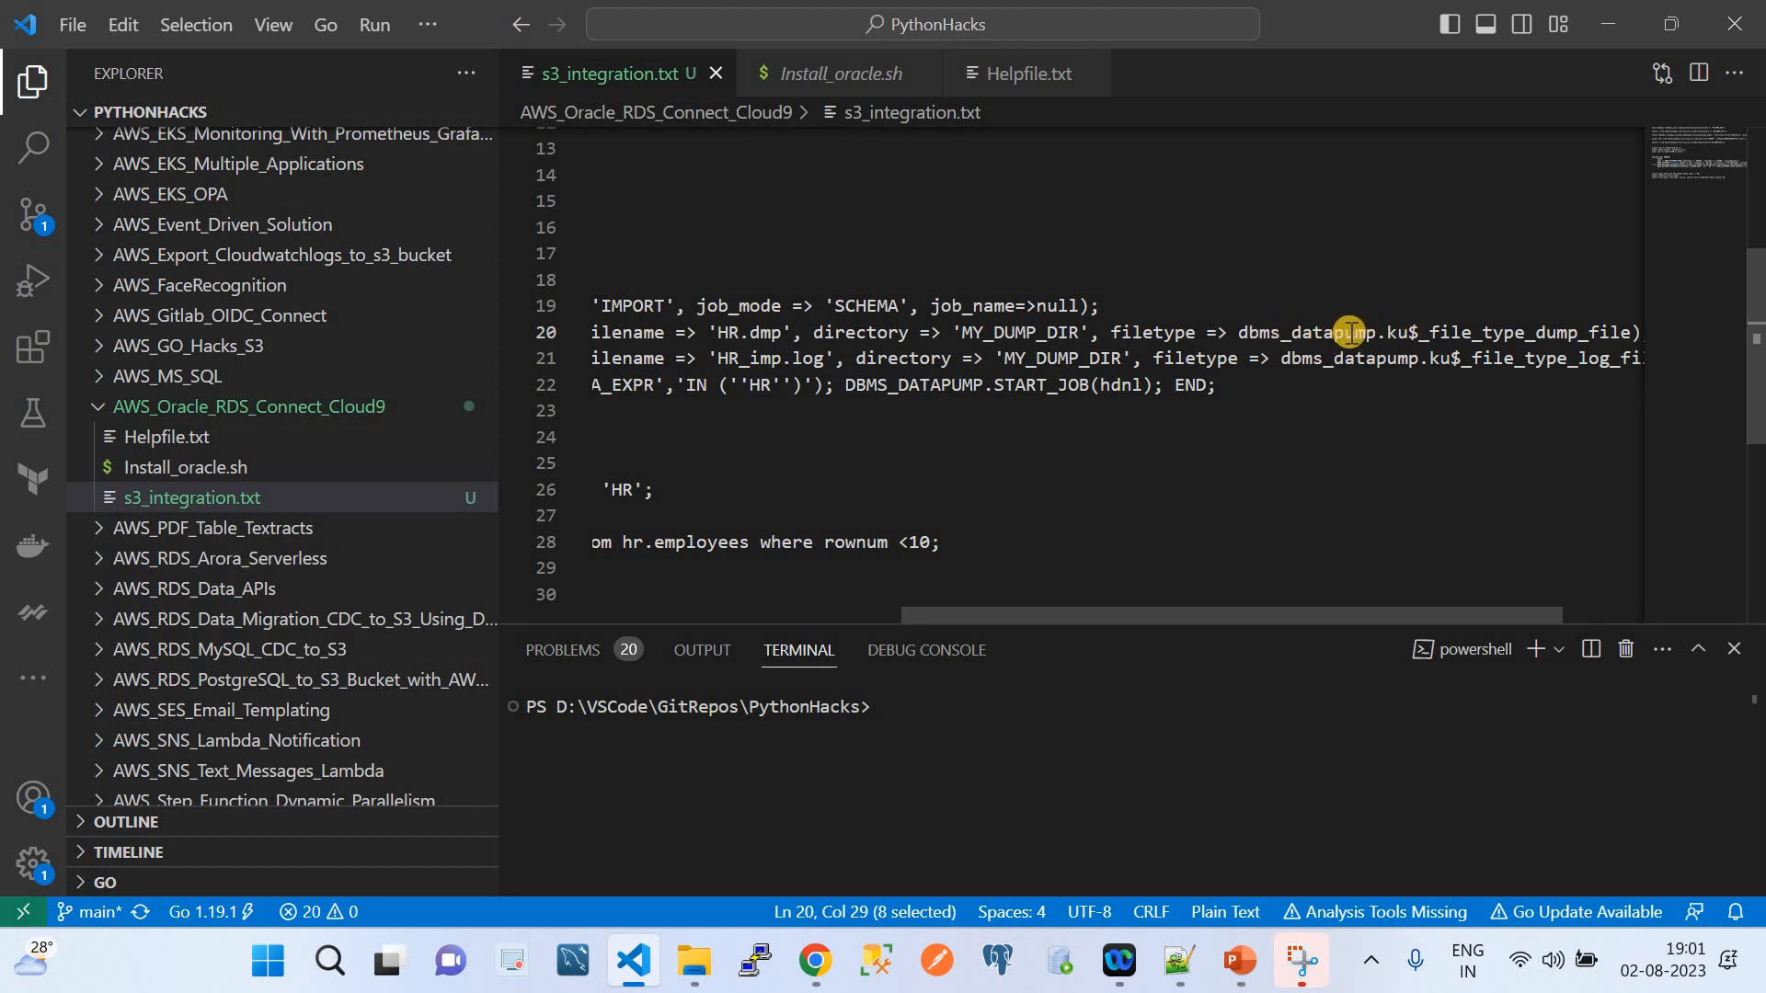
{"action": "scroll", "coordinate": [1472, 336], "scroll_direction": "right", "scroll_amount": 3}
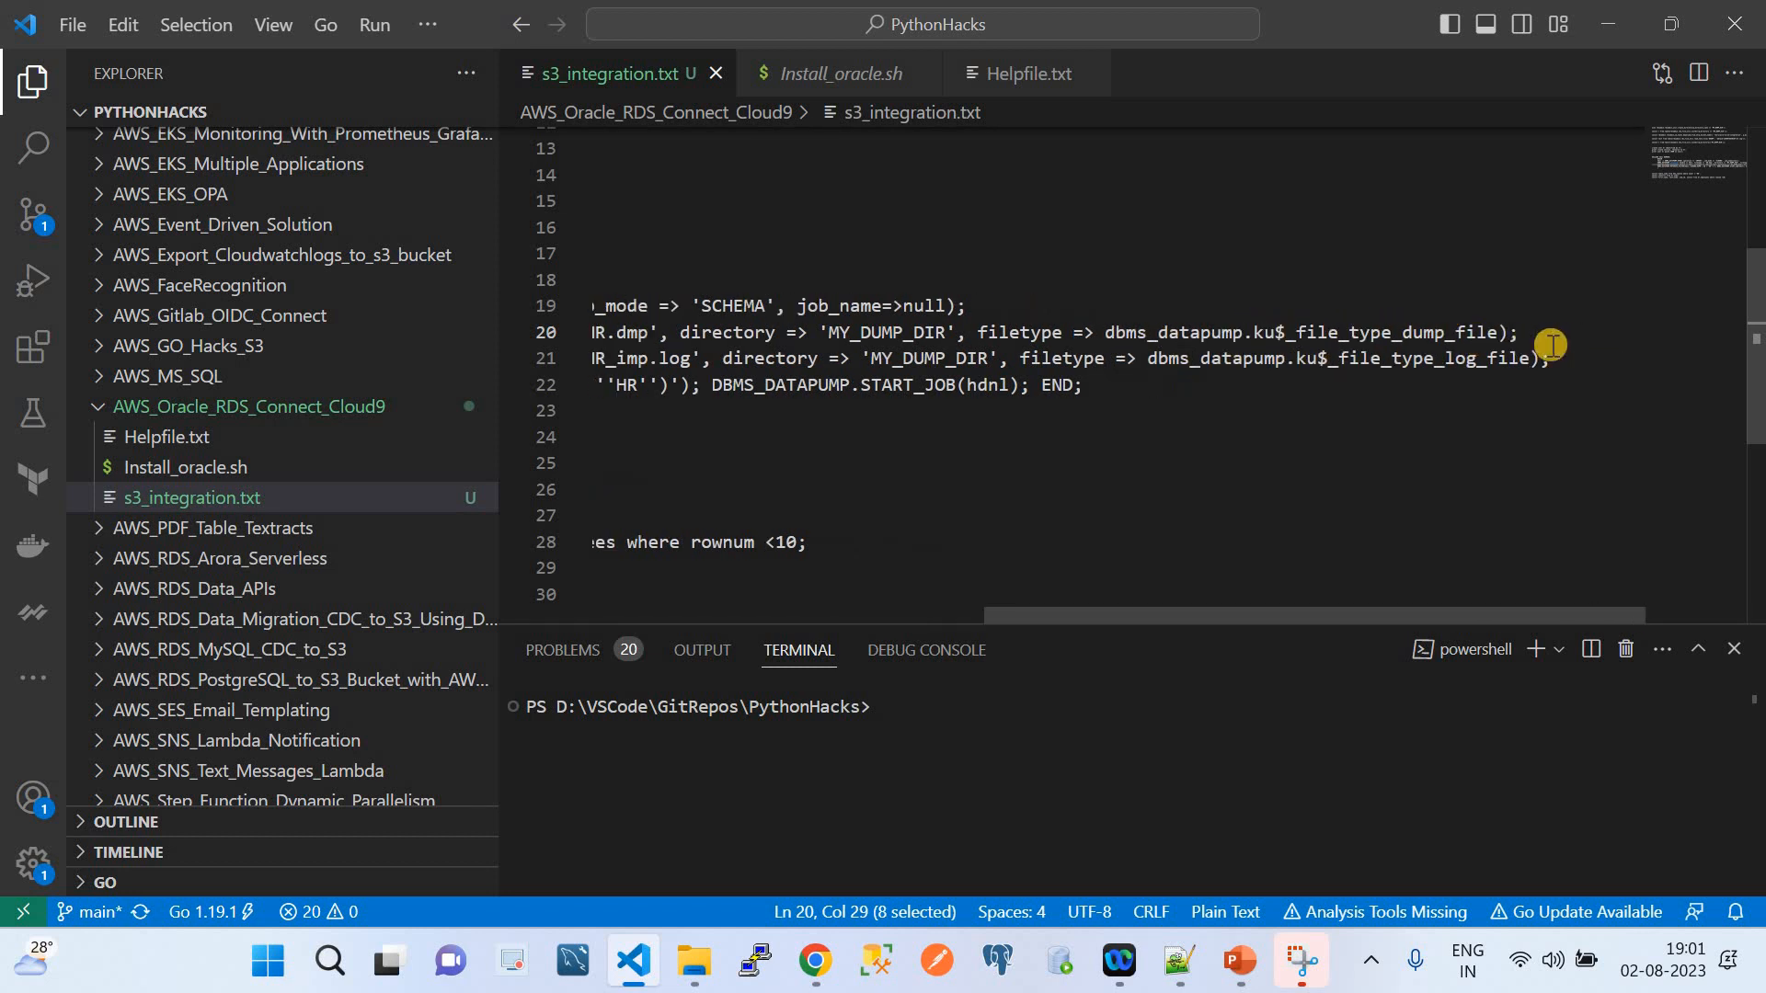
{"action": "left_click_drag", "start_coordinate": [1557, 359], "coordinate": [656, 358]}
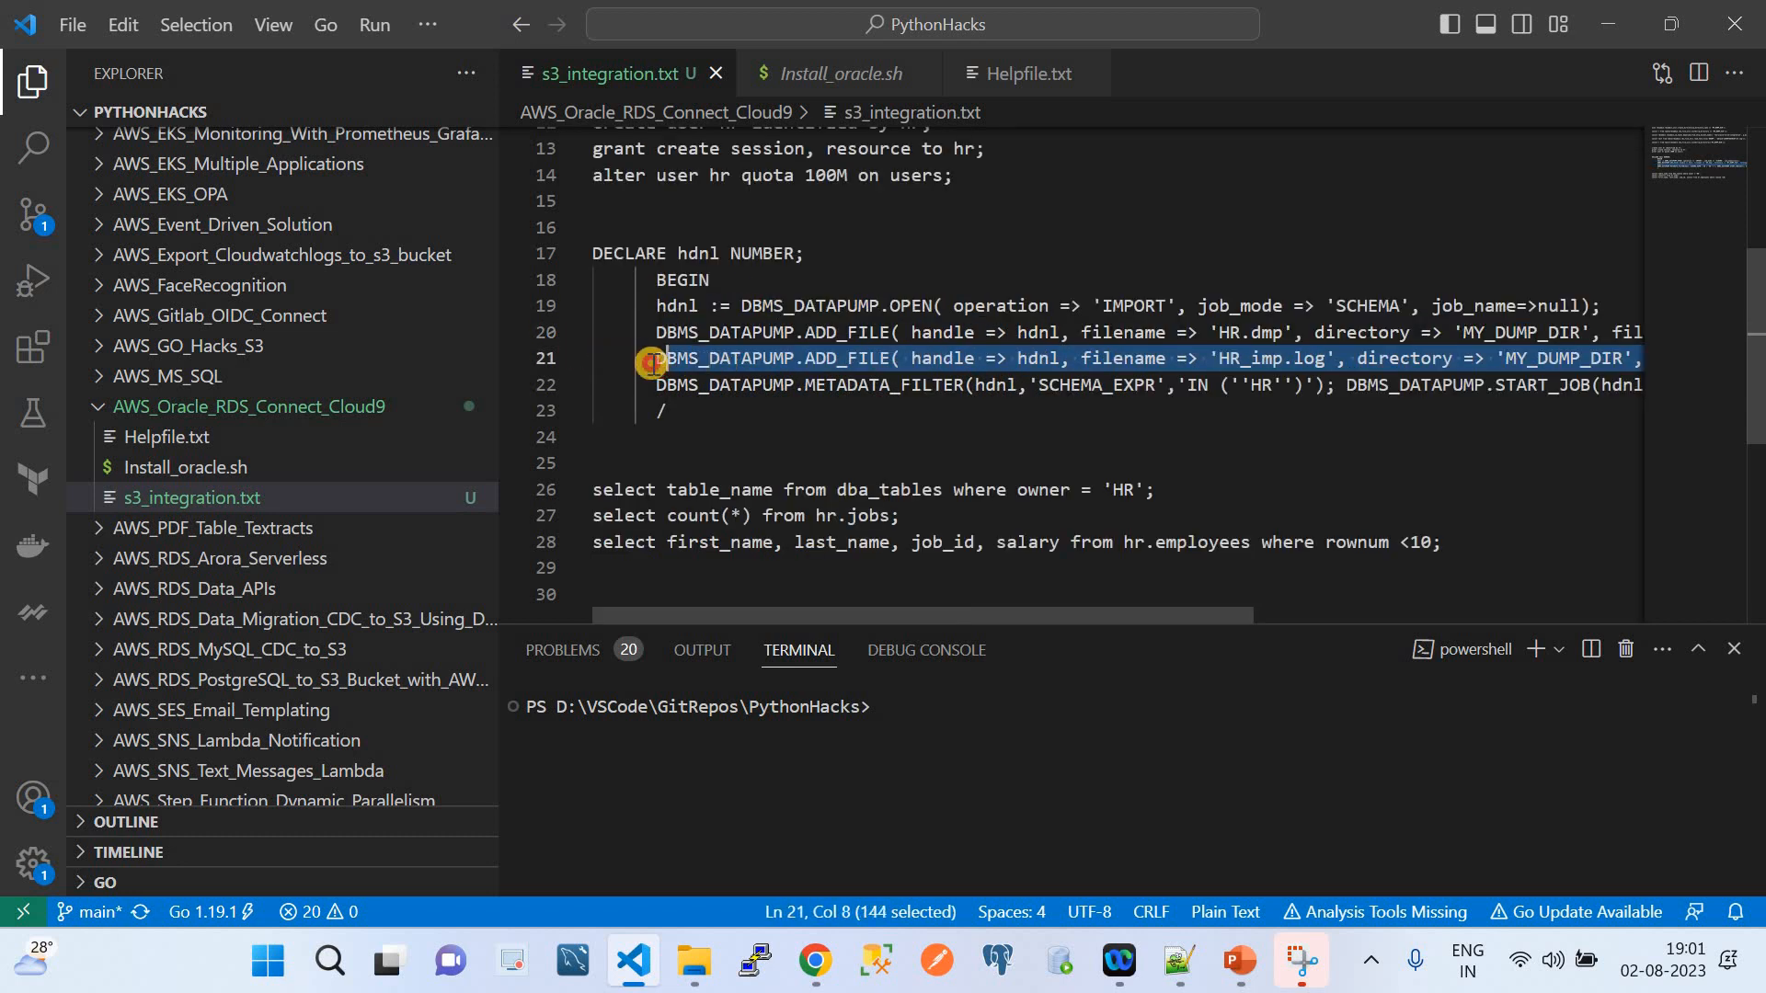
{"action": "scroll", "coordinate": [955, 394], "scroll_direction": "right", "scroll_amount": 3}
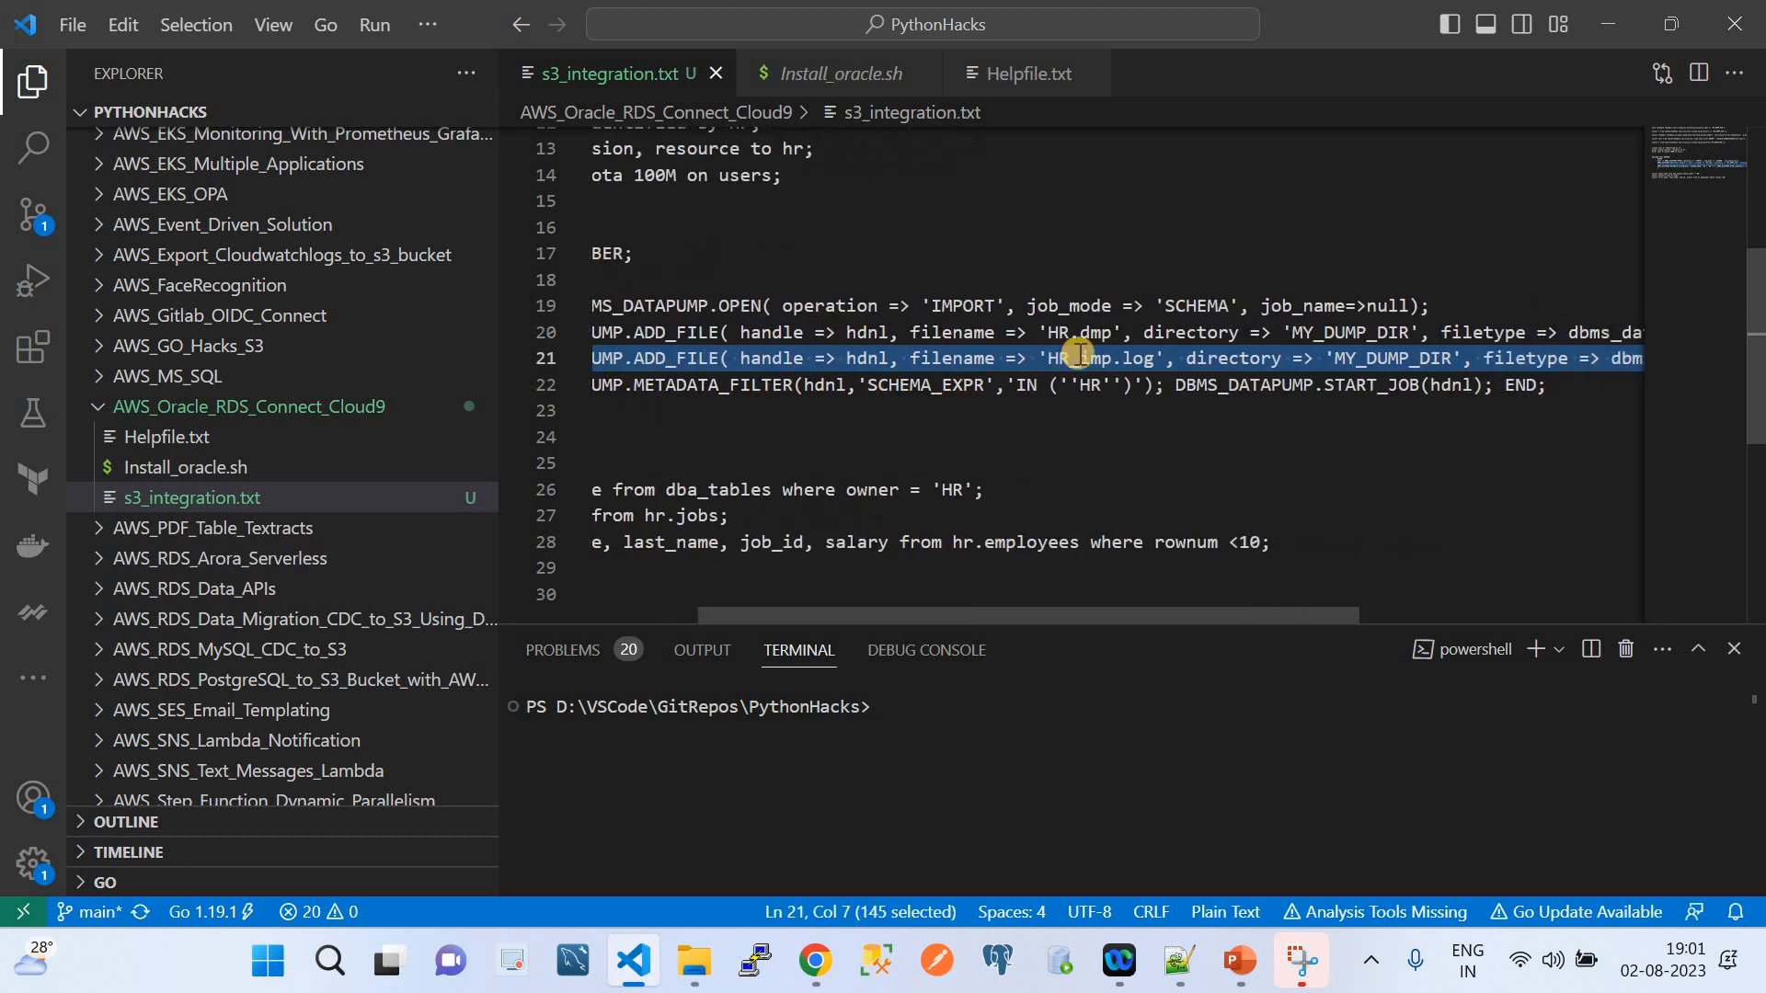
{"action": "double_click", "coordinate": [1058, 333]}
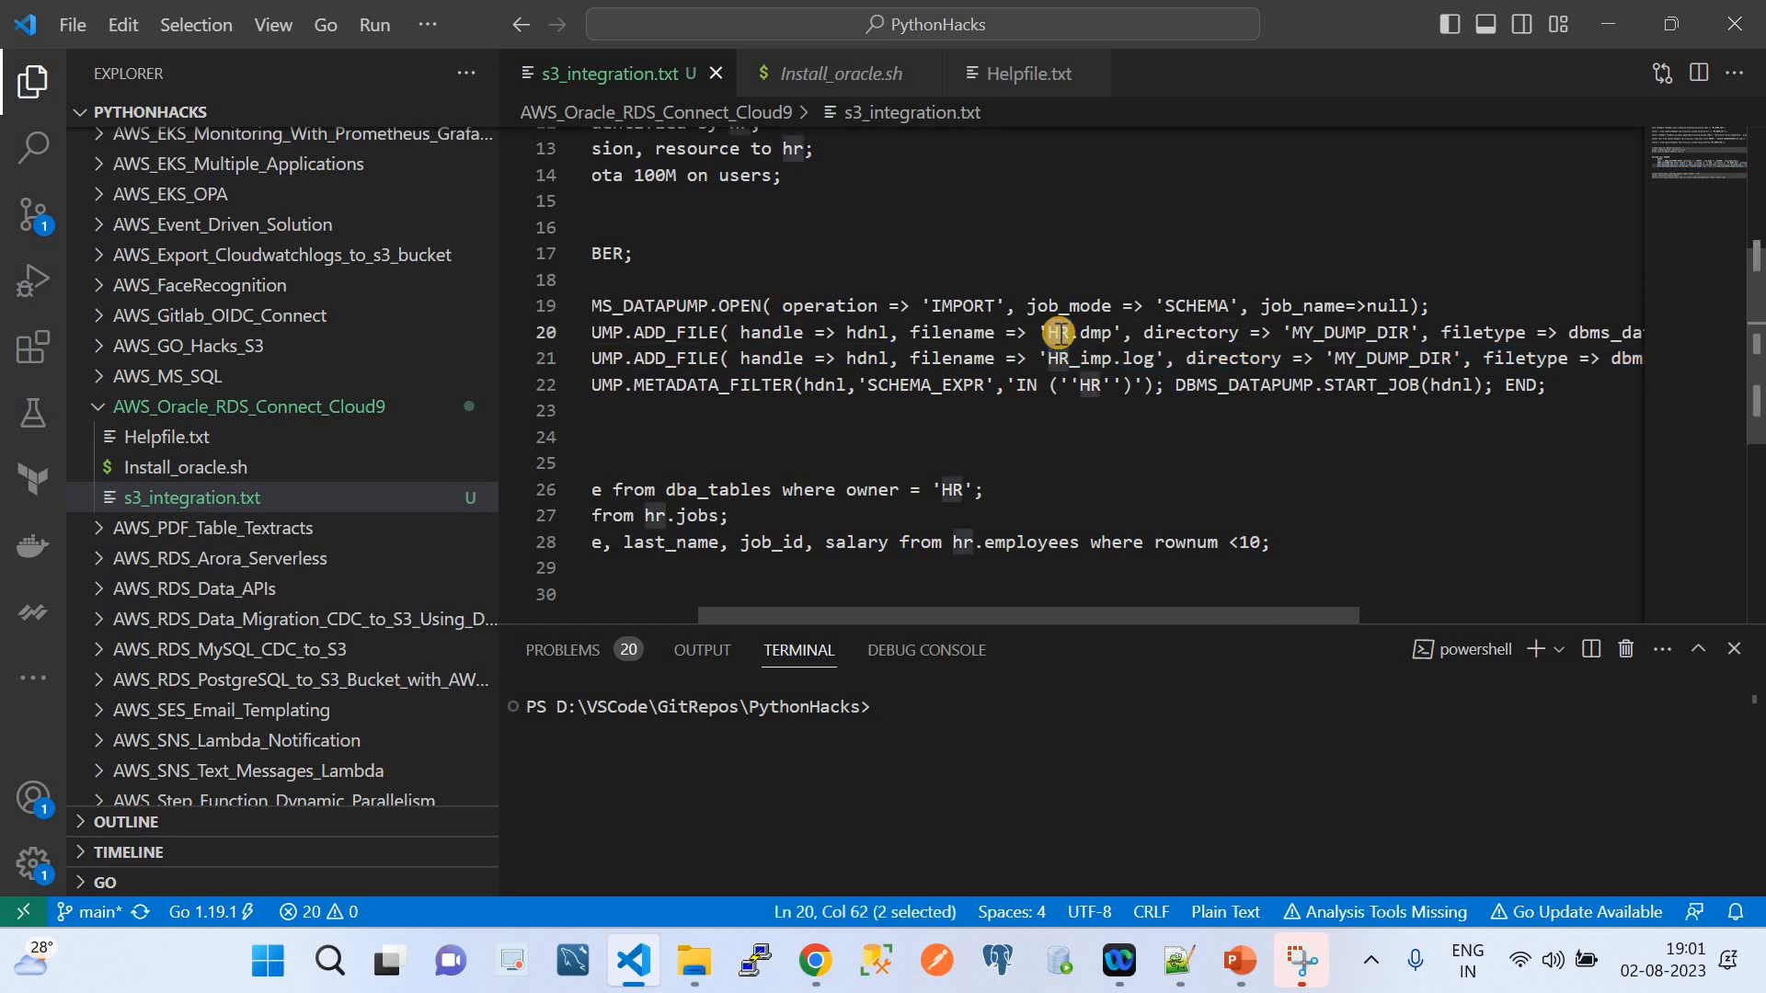
{"action": "left_click", "coordinate": [1096, 361]}
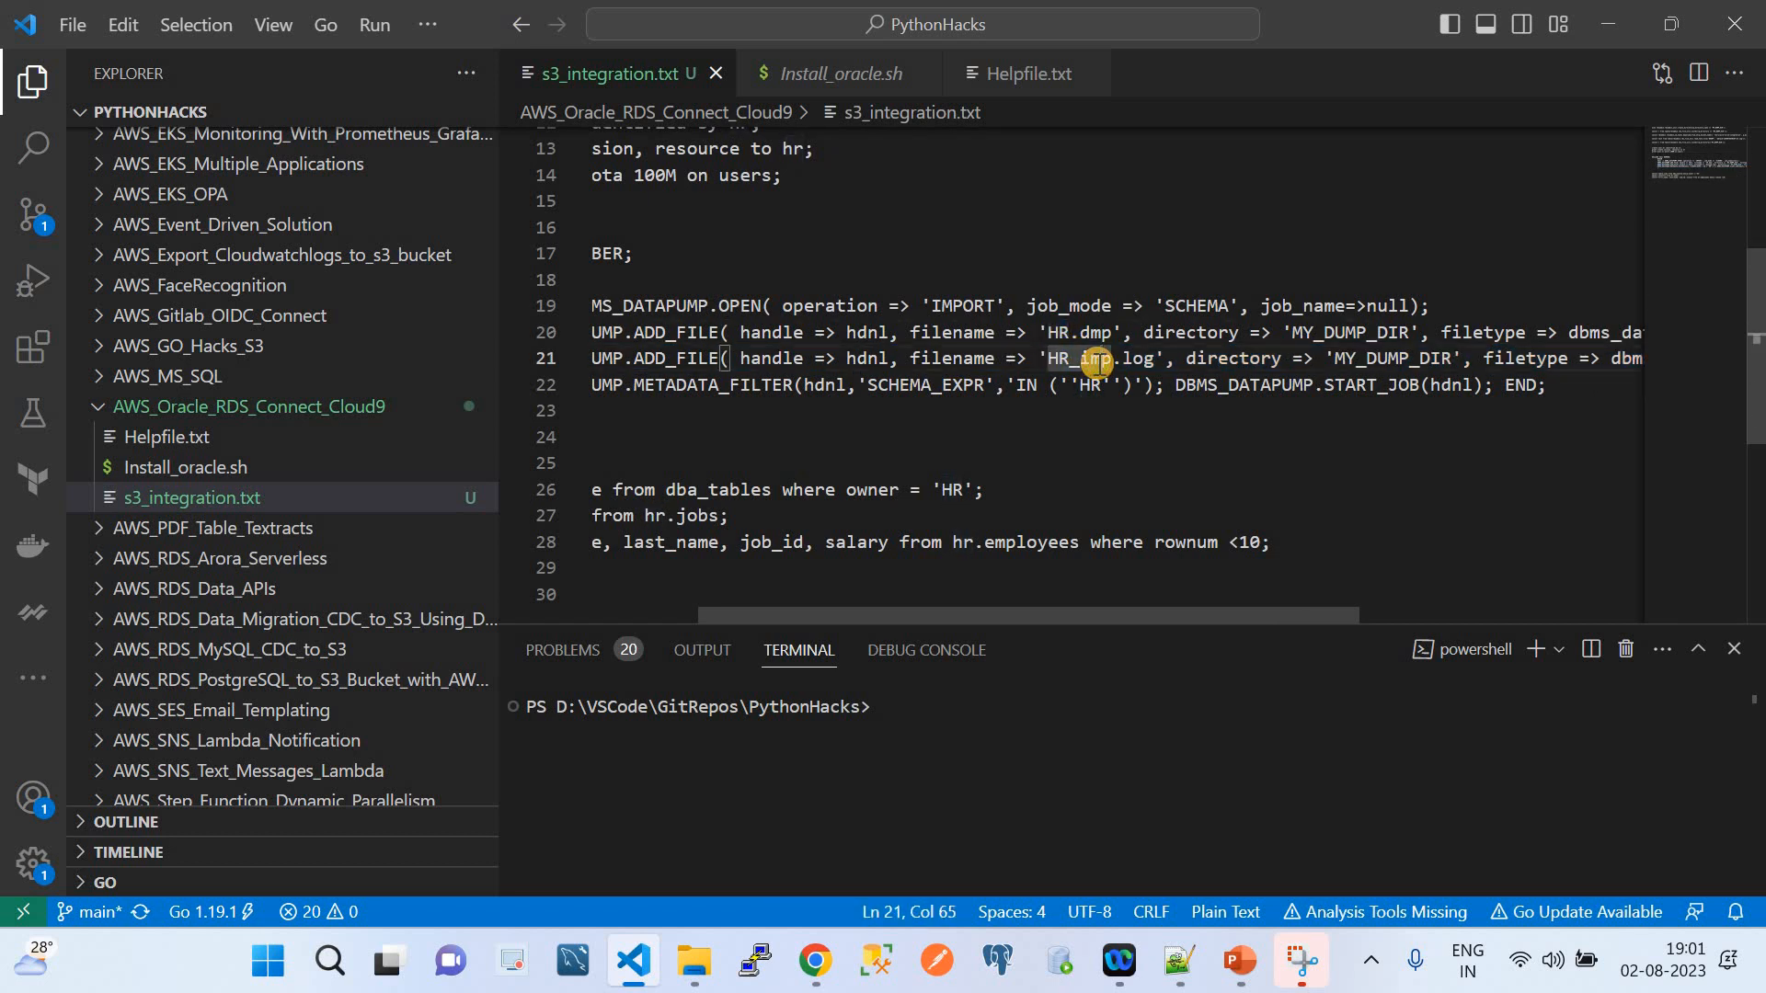
{"action": "scroll", "coordinate": [1096, 362], "scroll_direction": "left", "scroll_amount": 3}
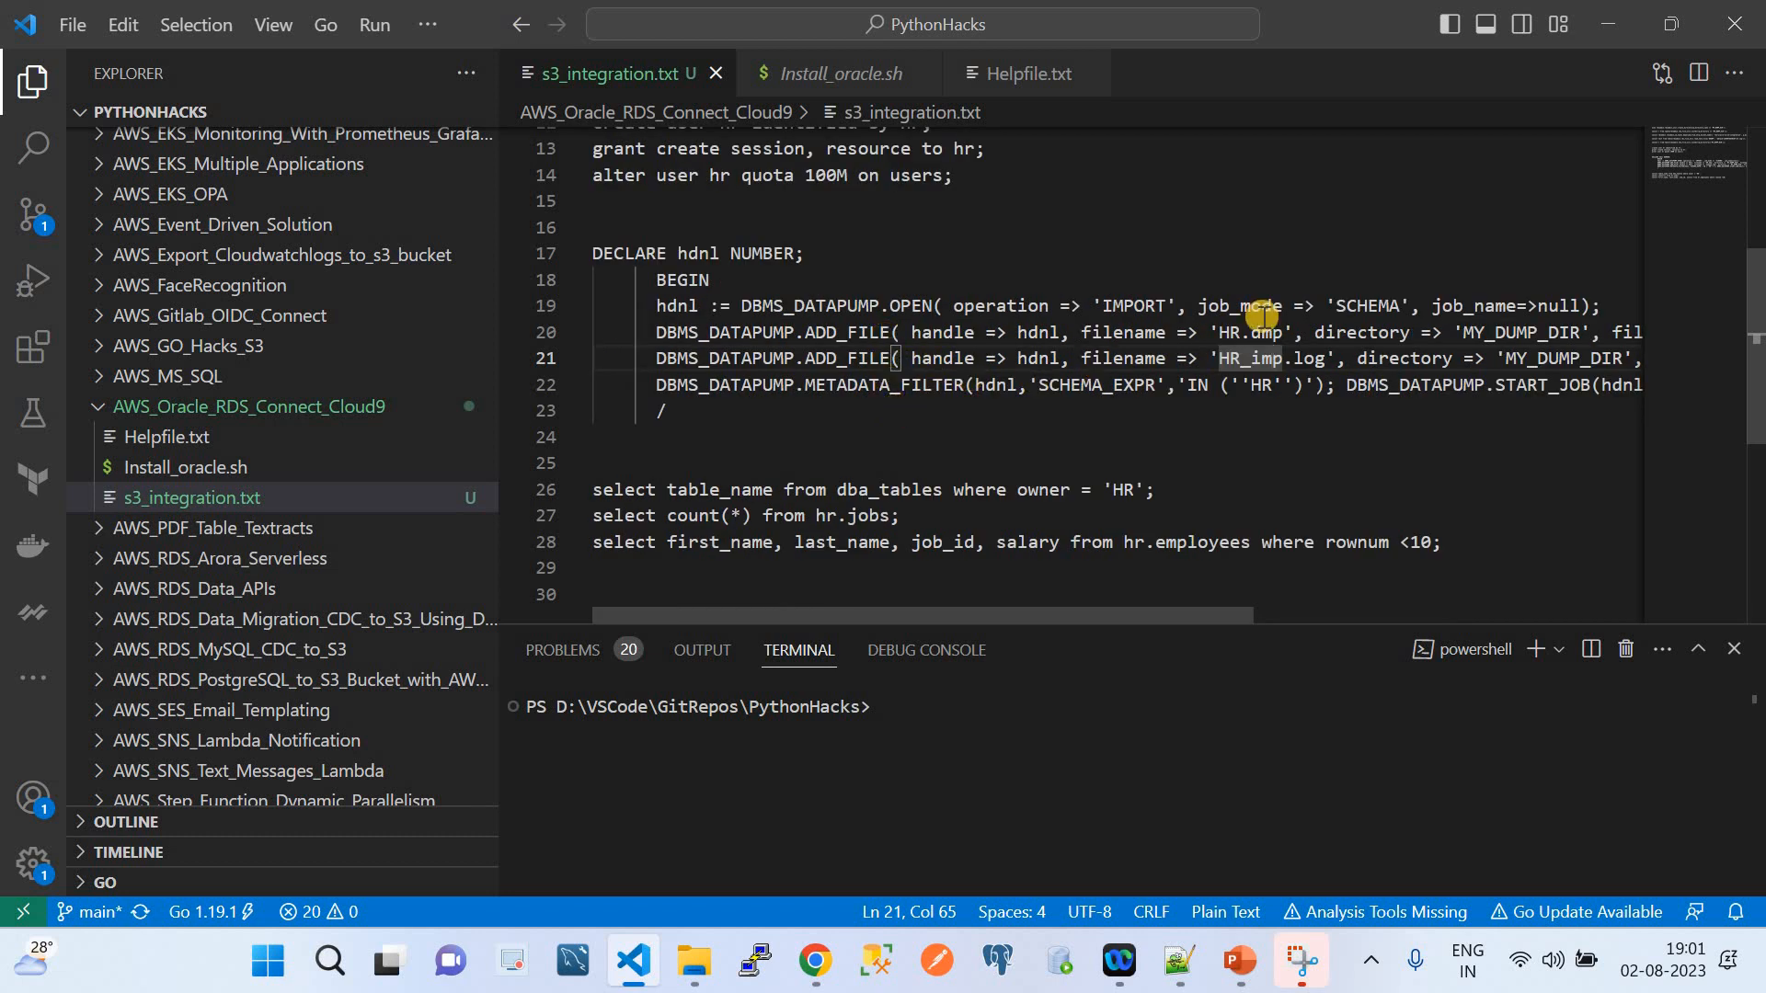
{"action": "scroll", "coordinate": [1262, 315], "scroll_direction": "right", "scroll_amount": 2}
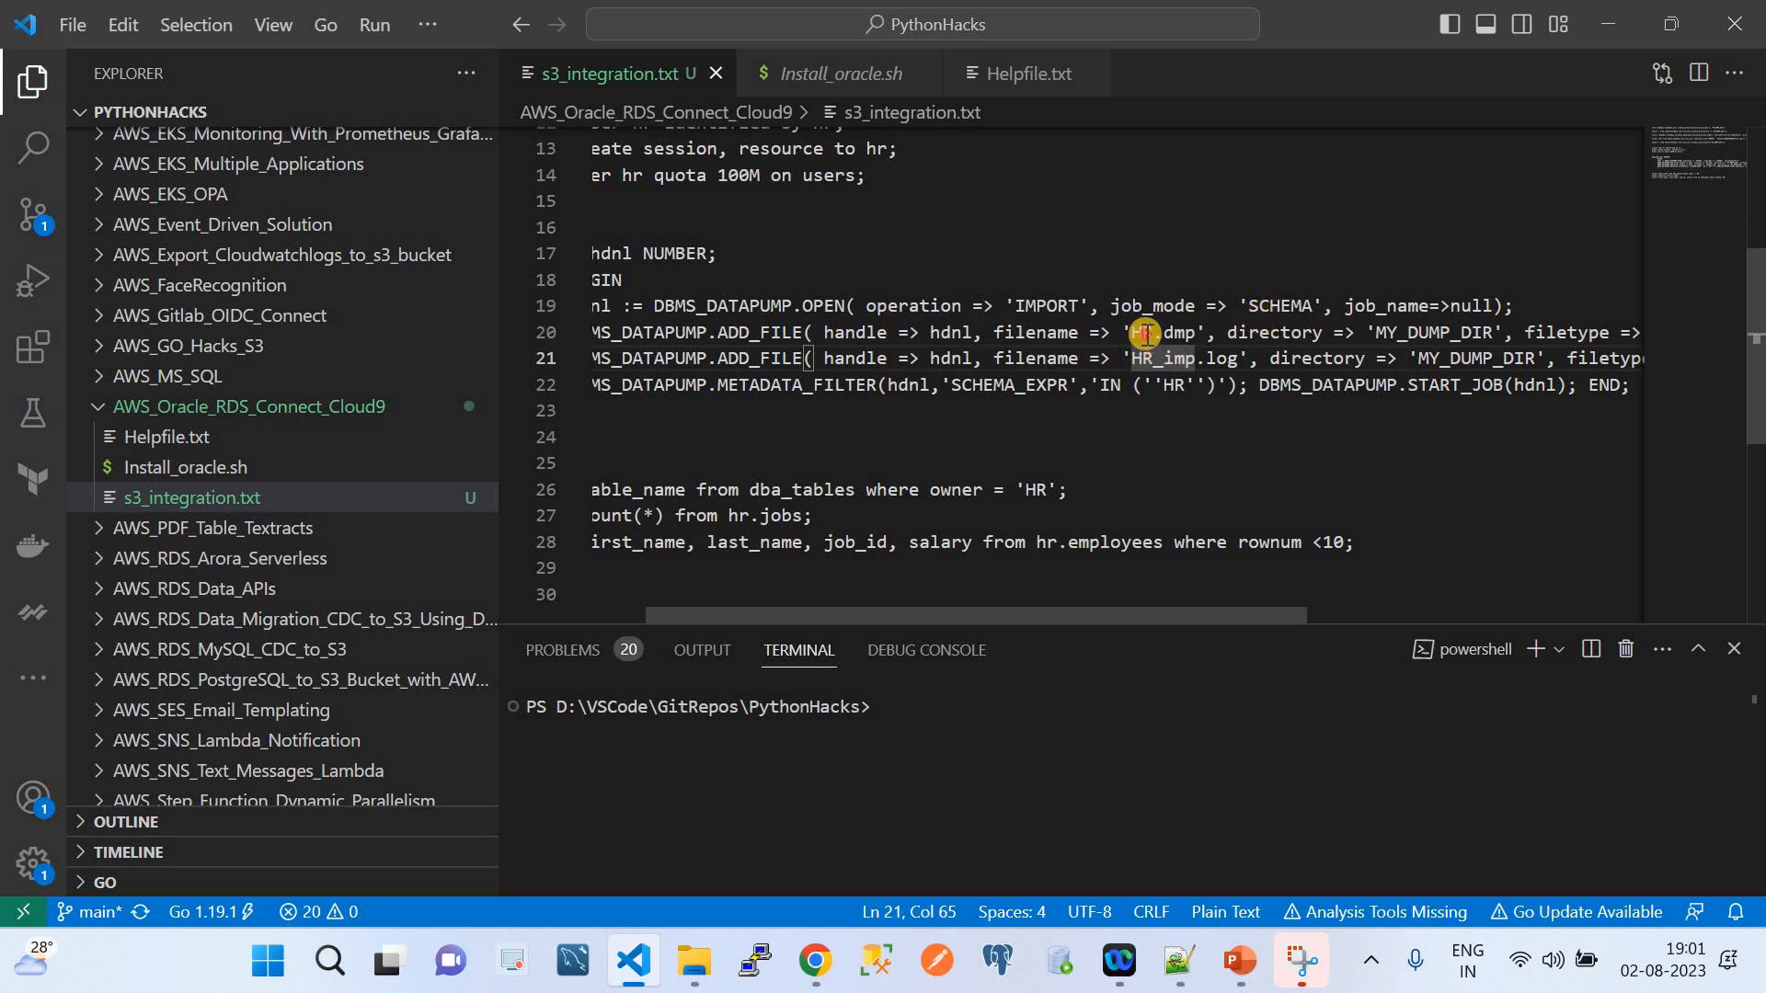
{"action": "left_click_drag", "start_coordinate": [1144, 333], "coordinate": [1195, 333]}
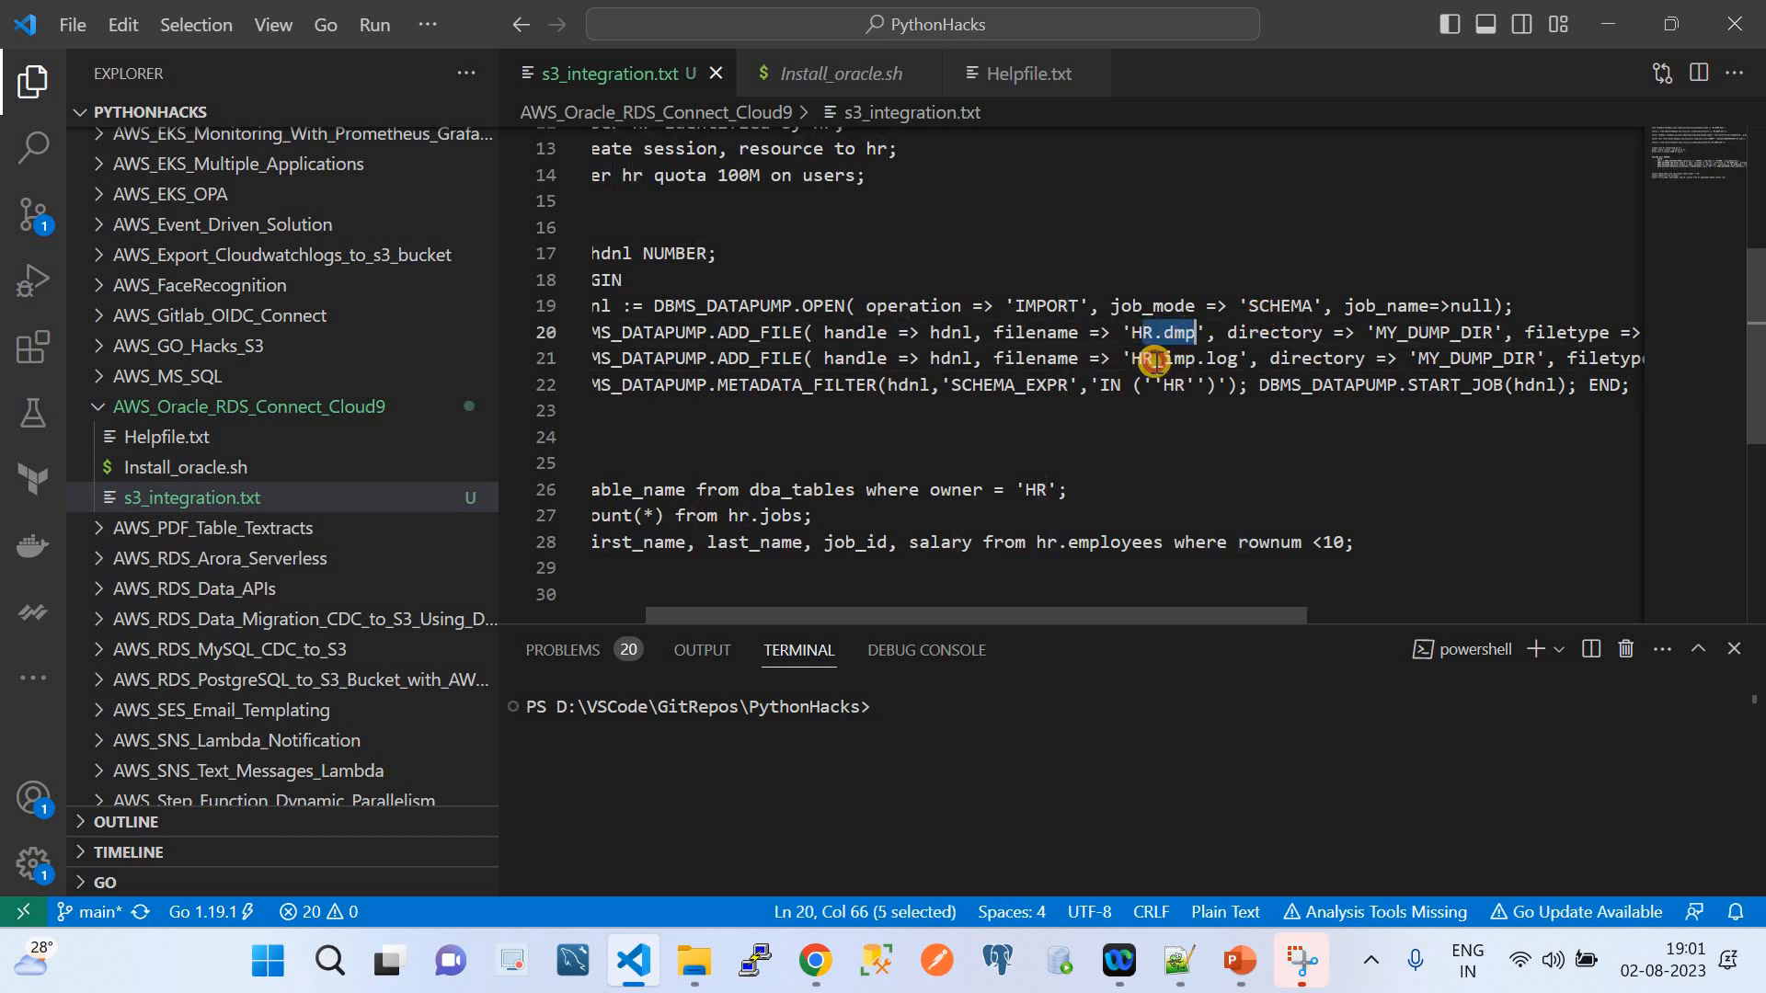
{"action": "double_click", "coordinate": [1154, 361]}
{"action": "scroll", "coordinate": [1155, 360], "scroll_direction": "left", "scroll_amount": 2}
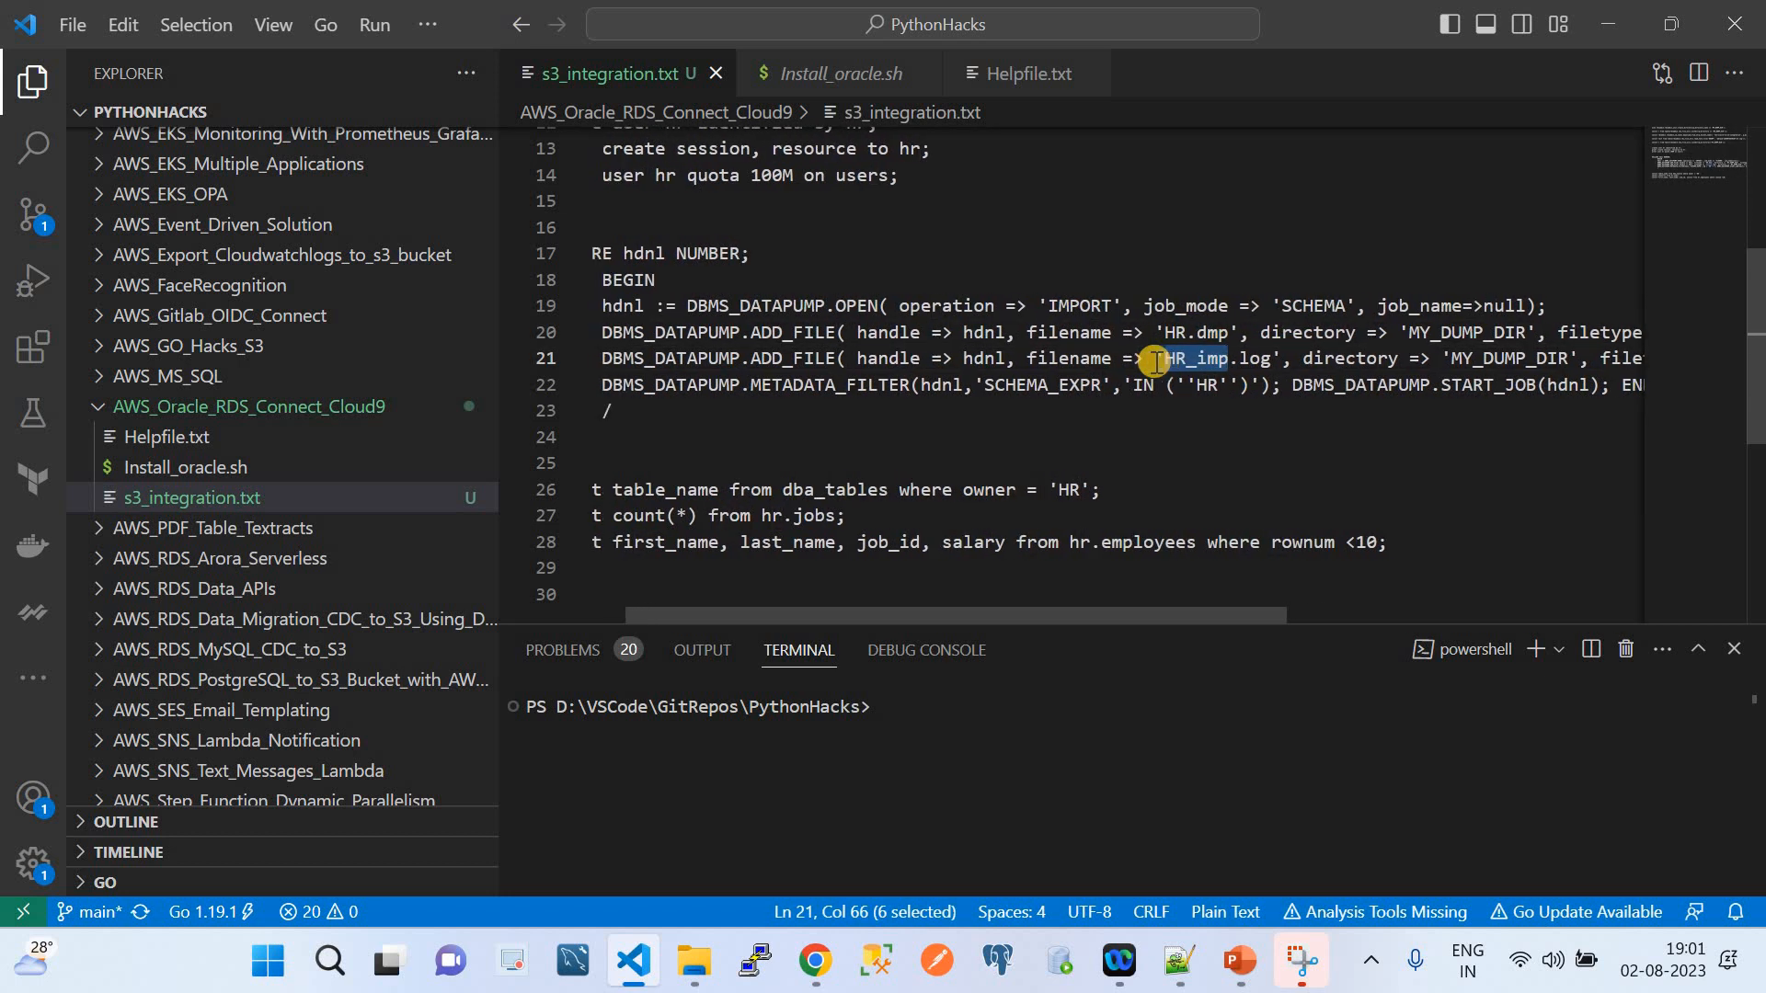
{"action": "double_click", "coordinate": [830, 381]}
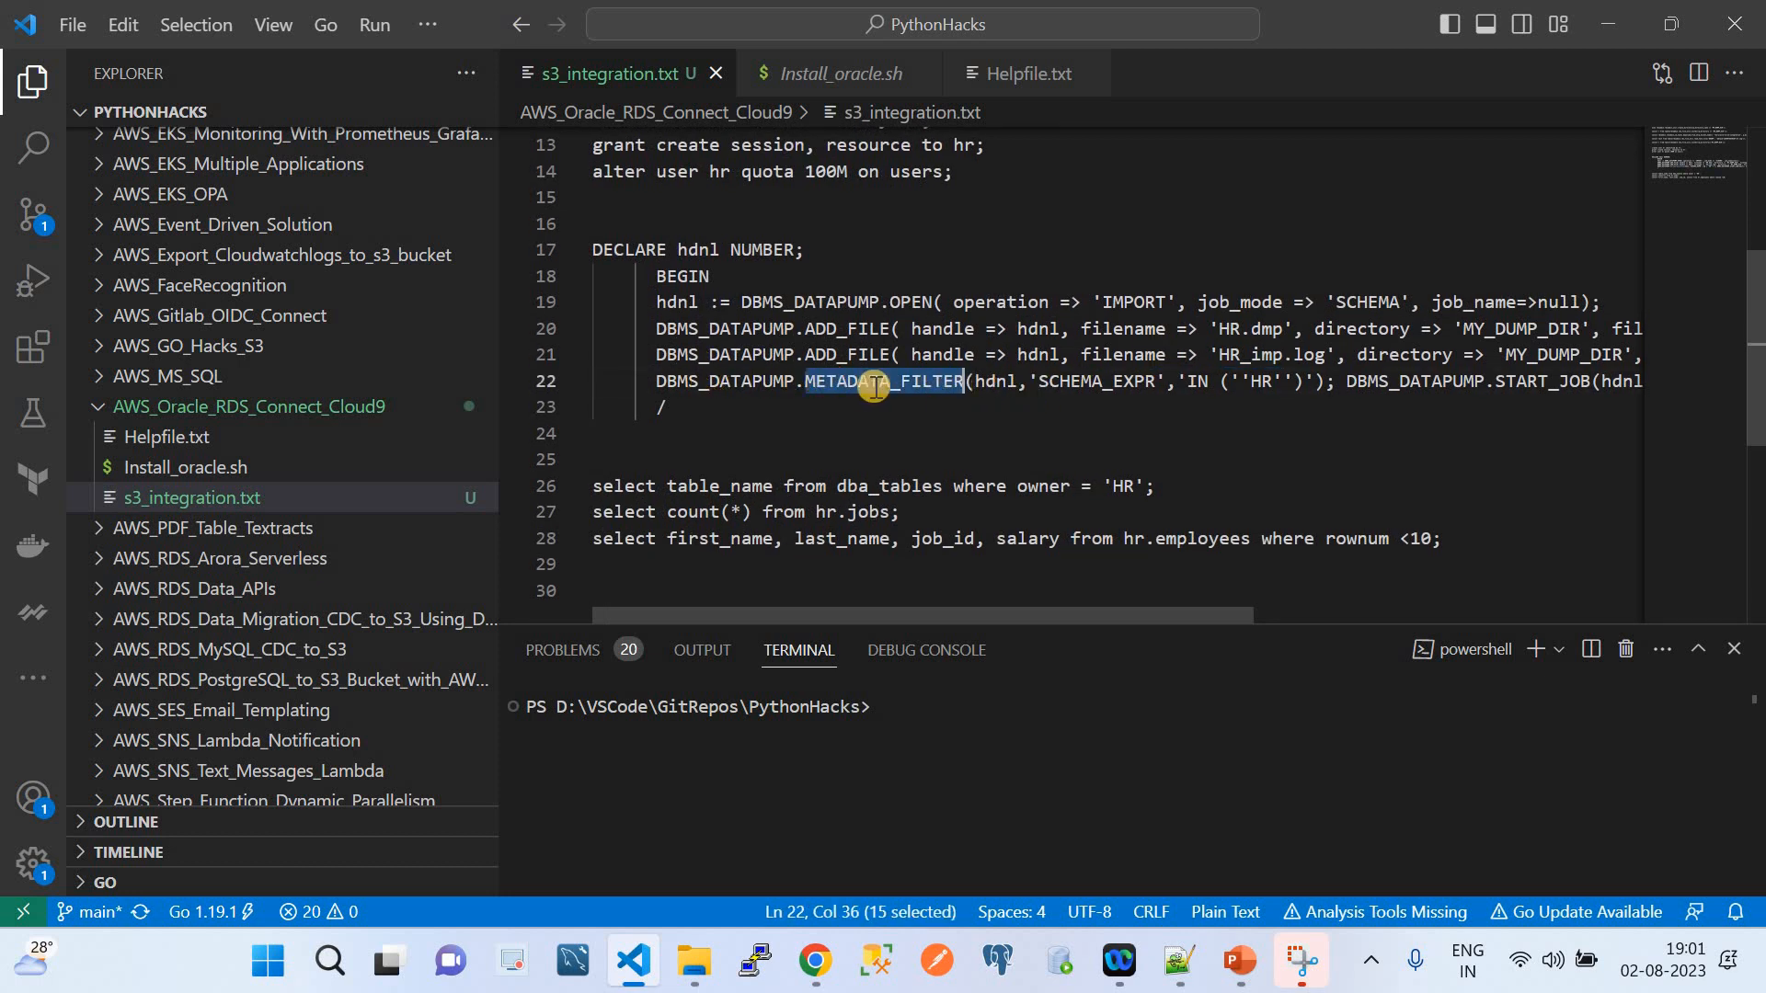
{"action": "double_click", "coordinate": [746, 384]}
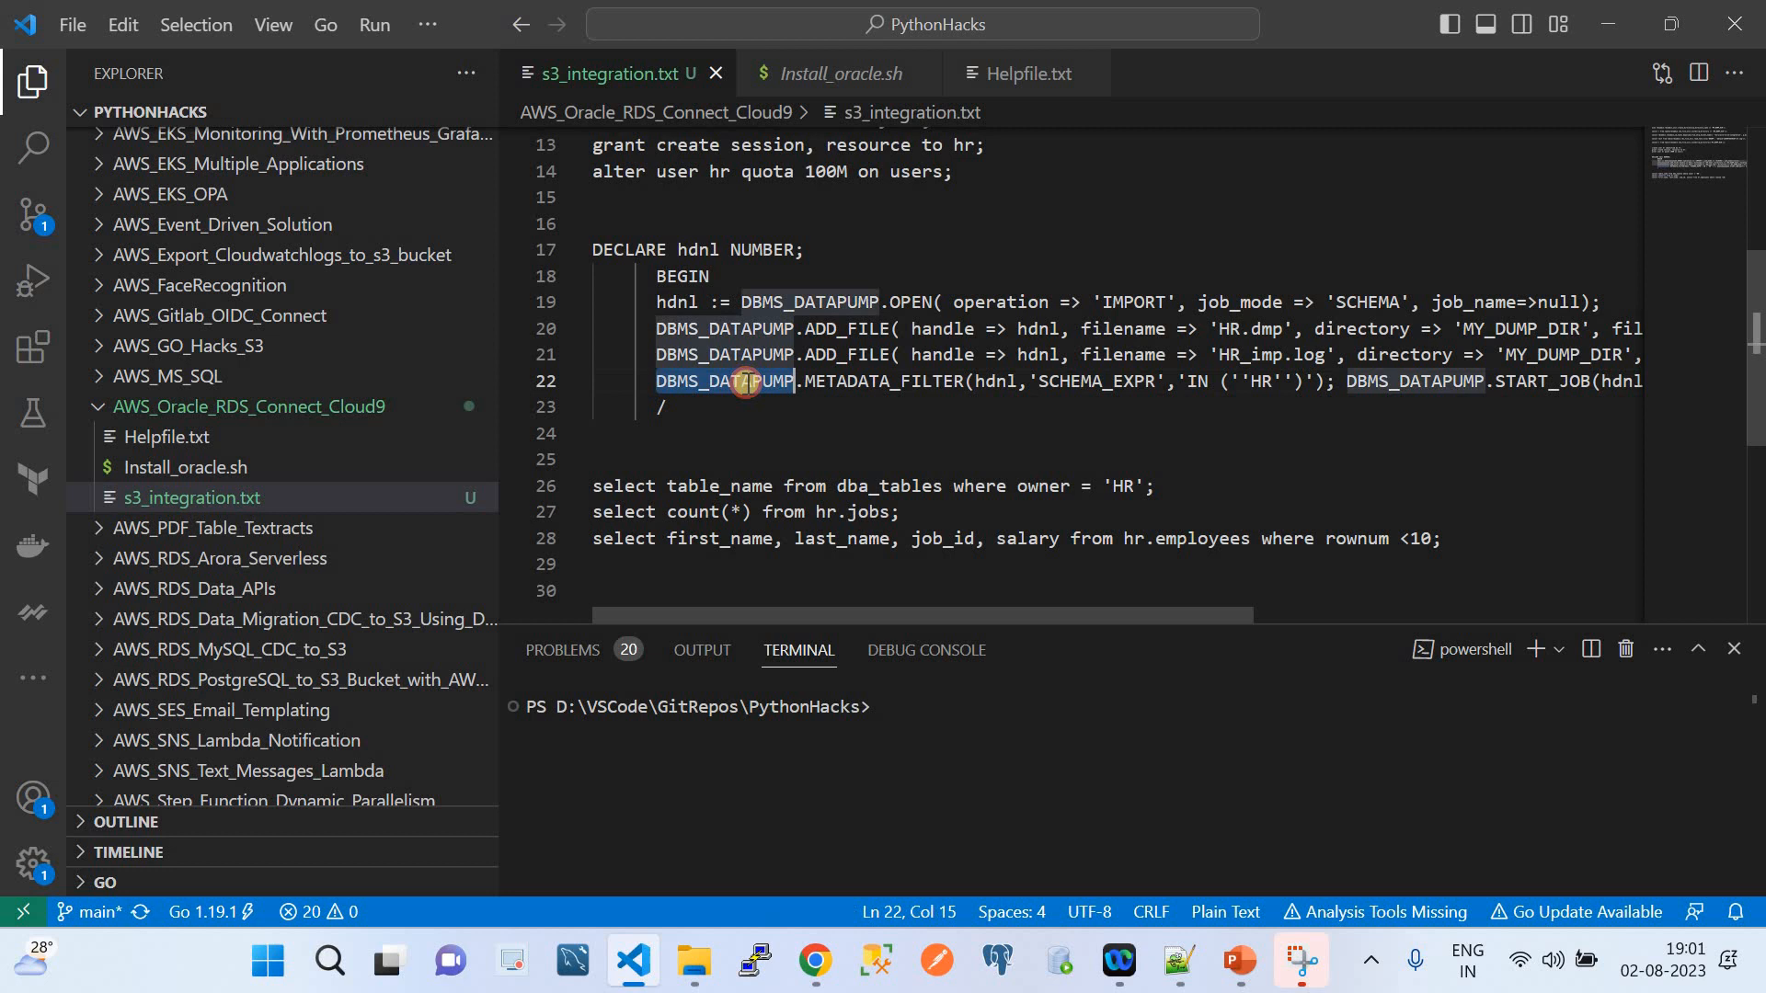
{"action": "double_click", "coordinate": [856, 385]}
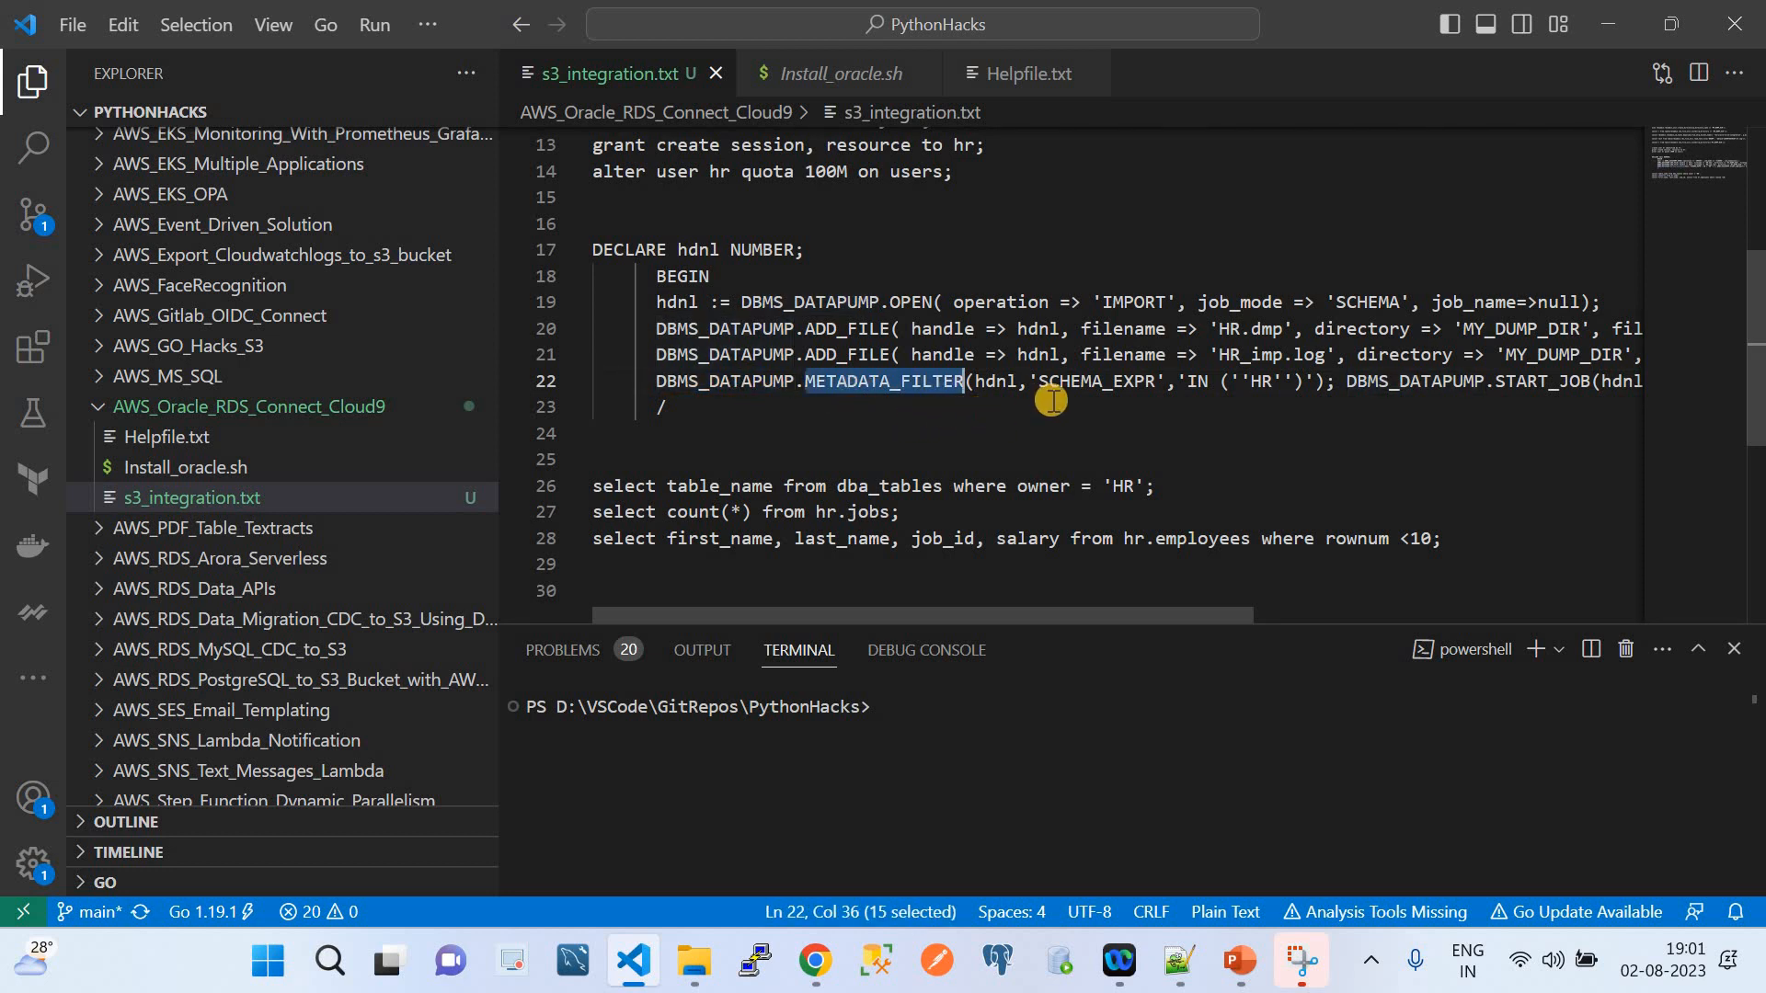
{"action": "double_click", "coordinate": [1102, 385]}
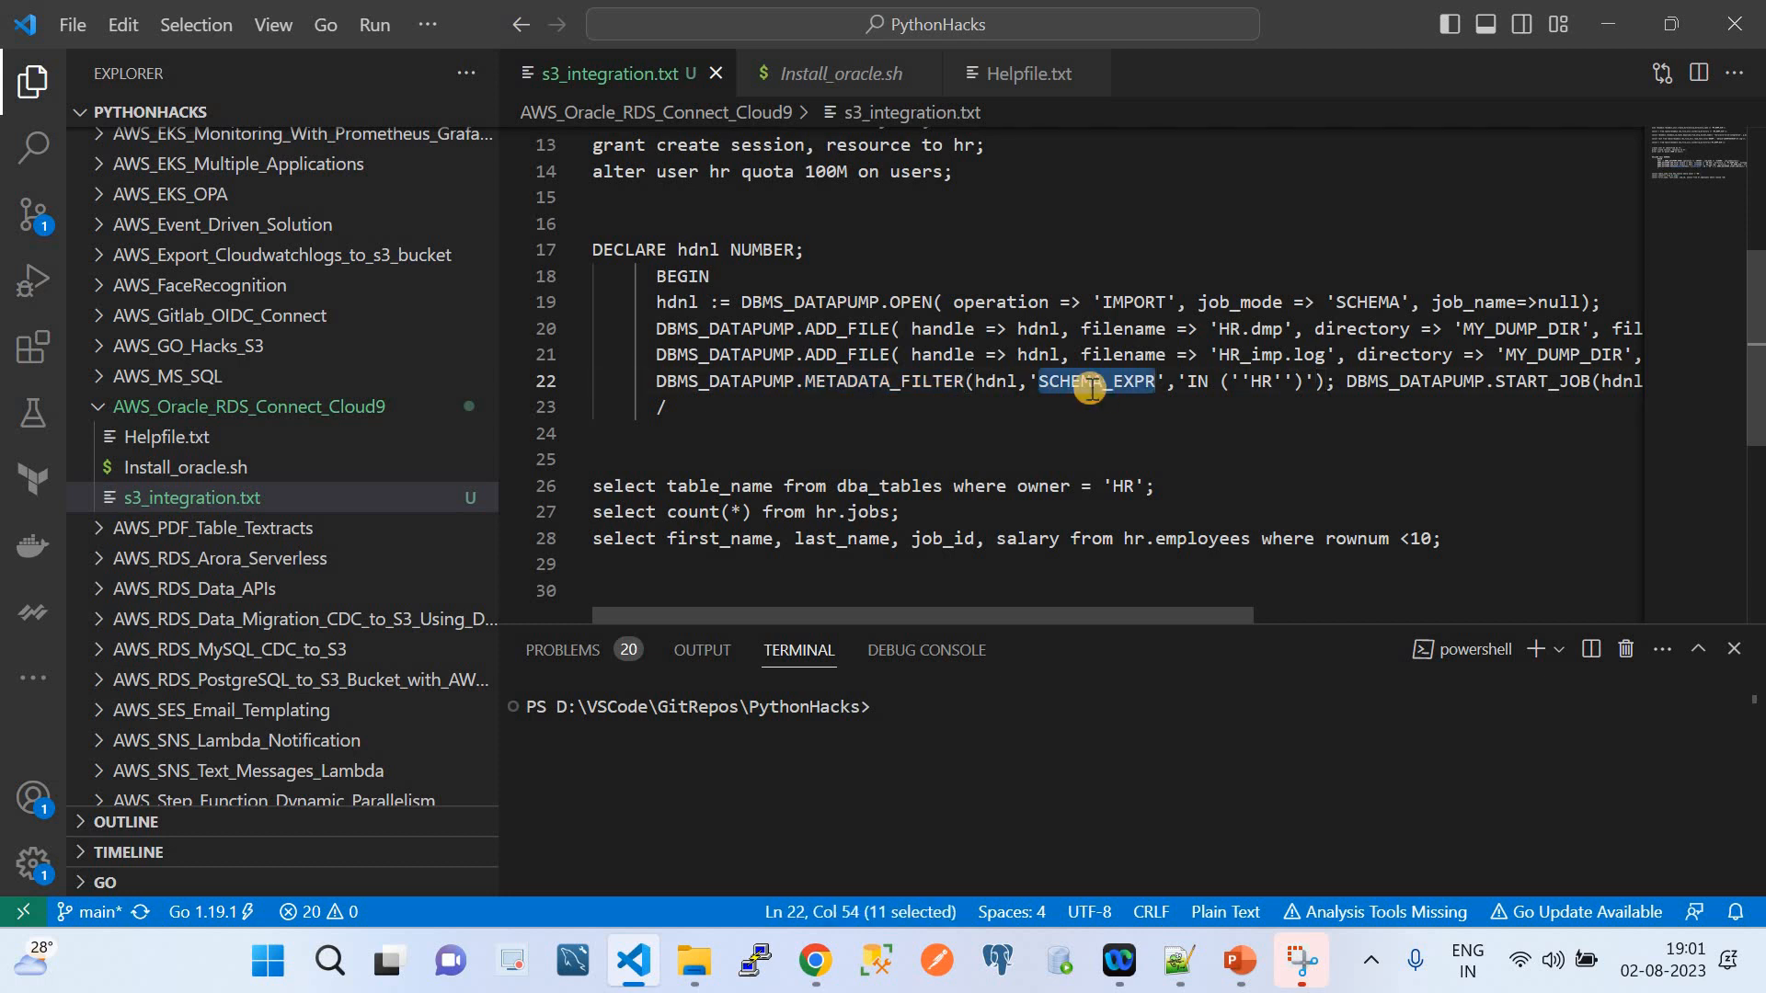
{"action": "left_click", "coordinate": [997, 379]}
{"action": "double_click", "coordinate": [997, 379]}
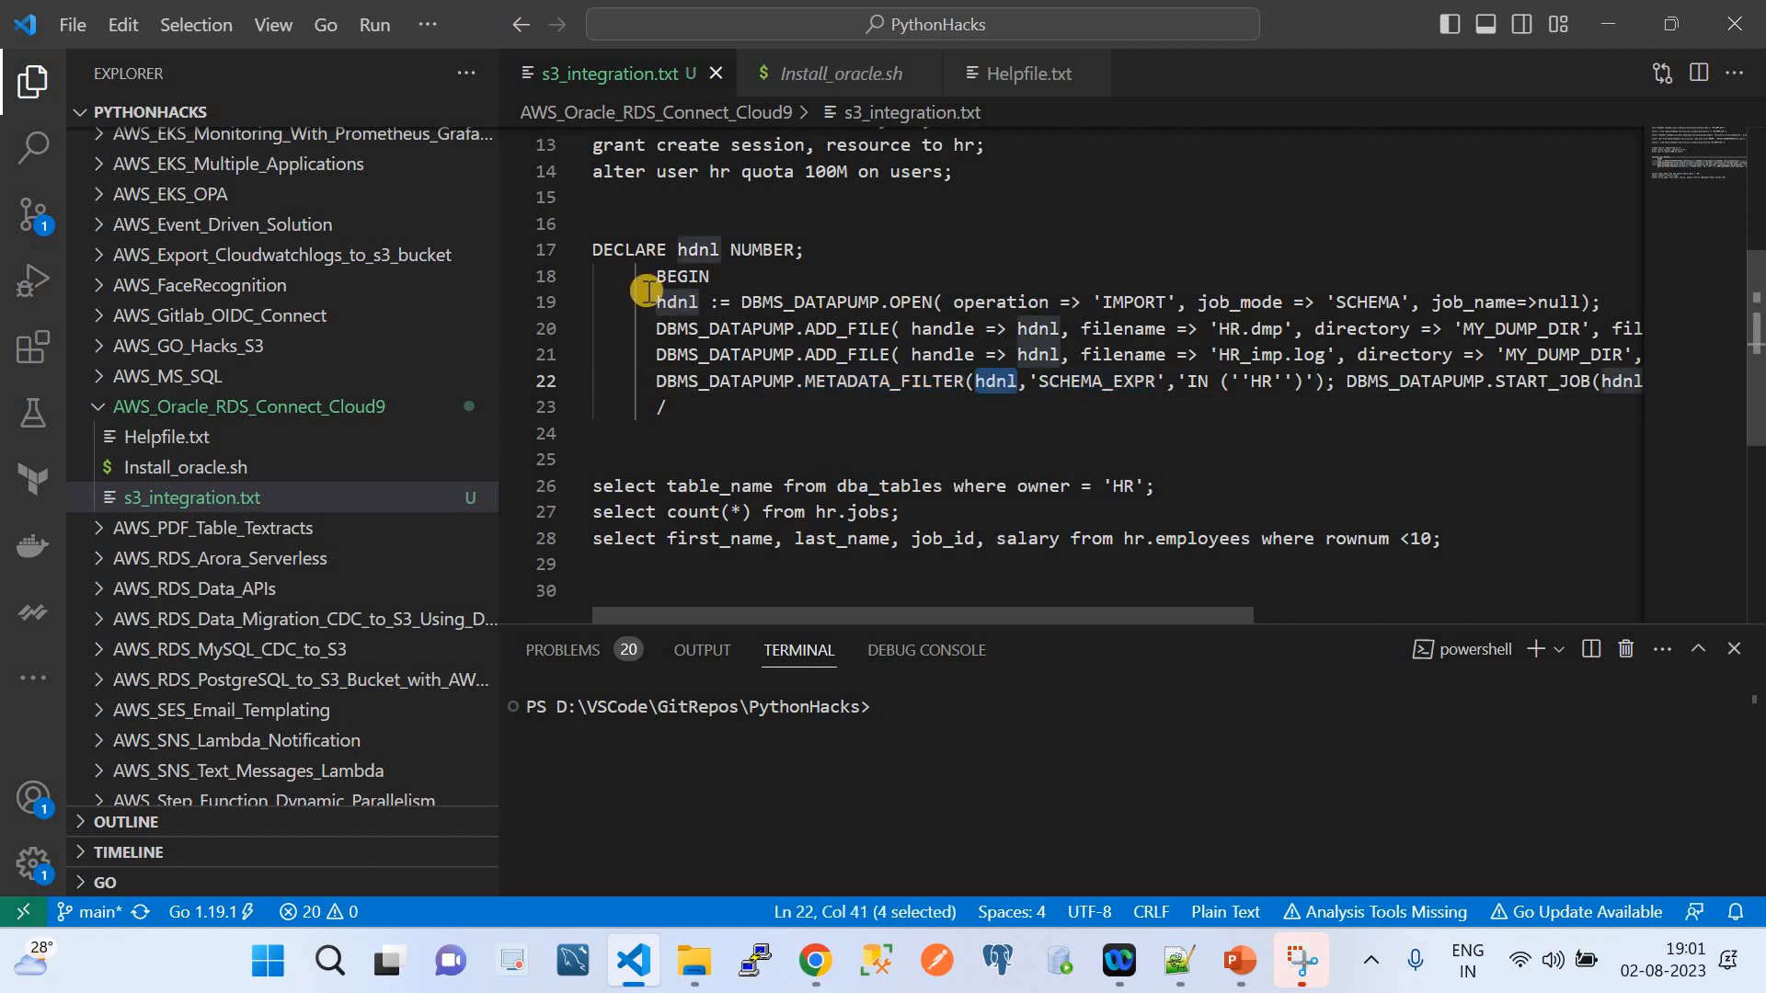
{"action": "double_click", "coordinate": [1114, 382]}
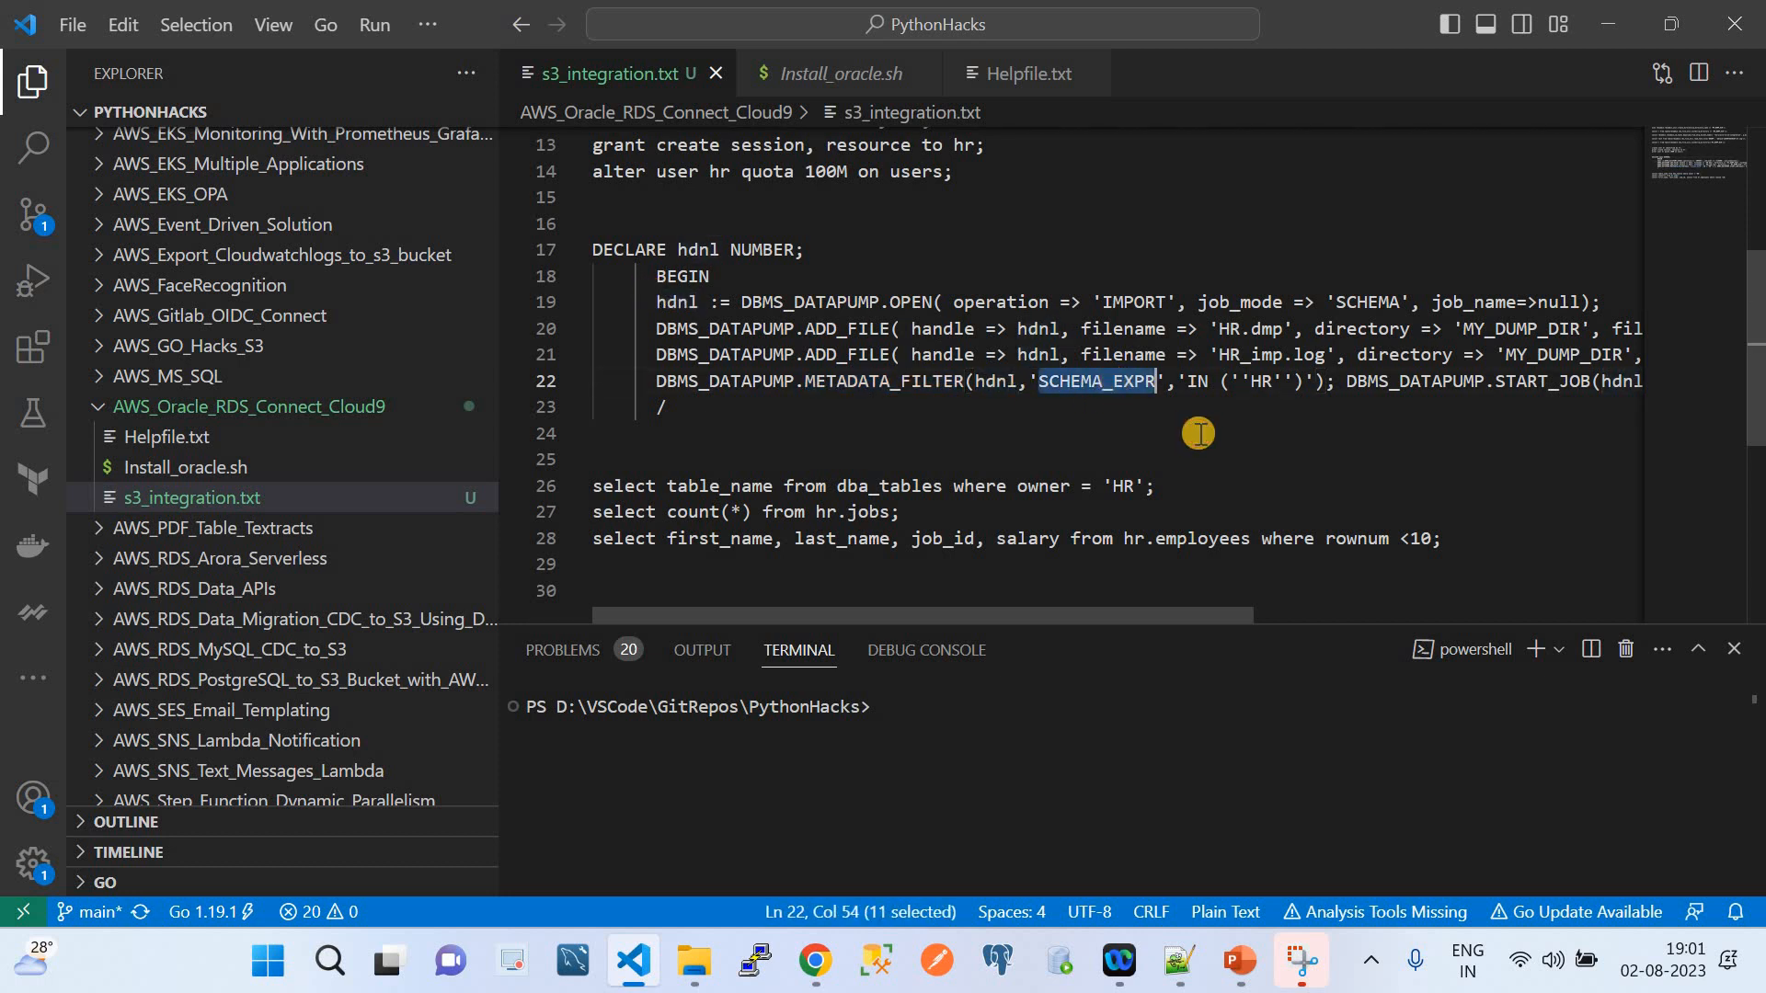
{"action": "scroll", "coordinate": [1198, 433], "scroll_direction": "right", "scroll_amount": 5}
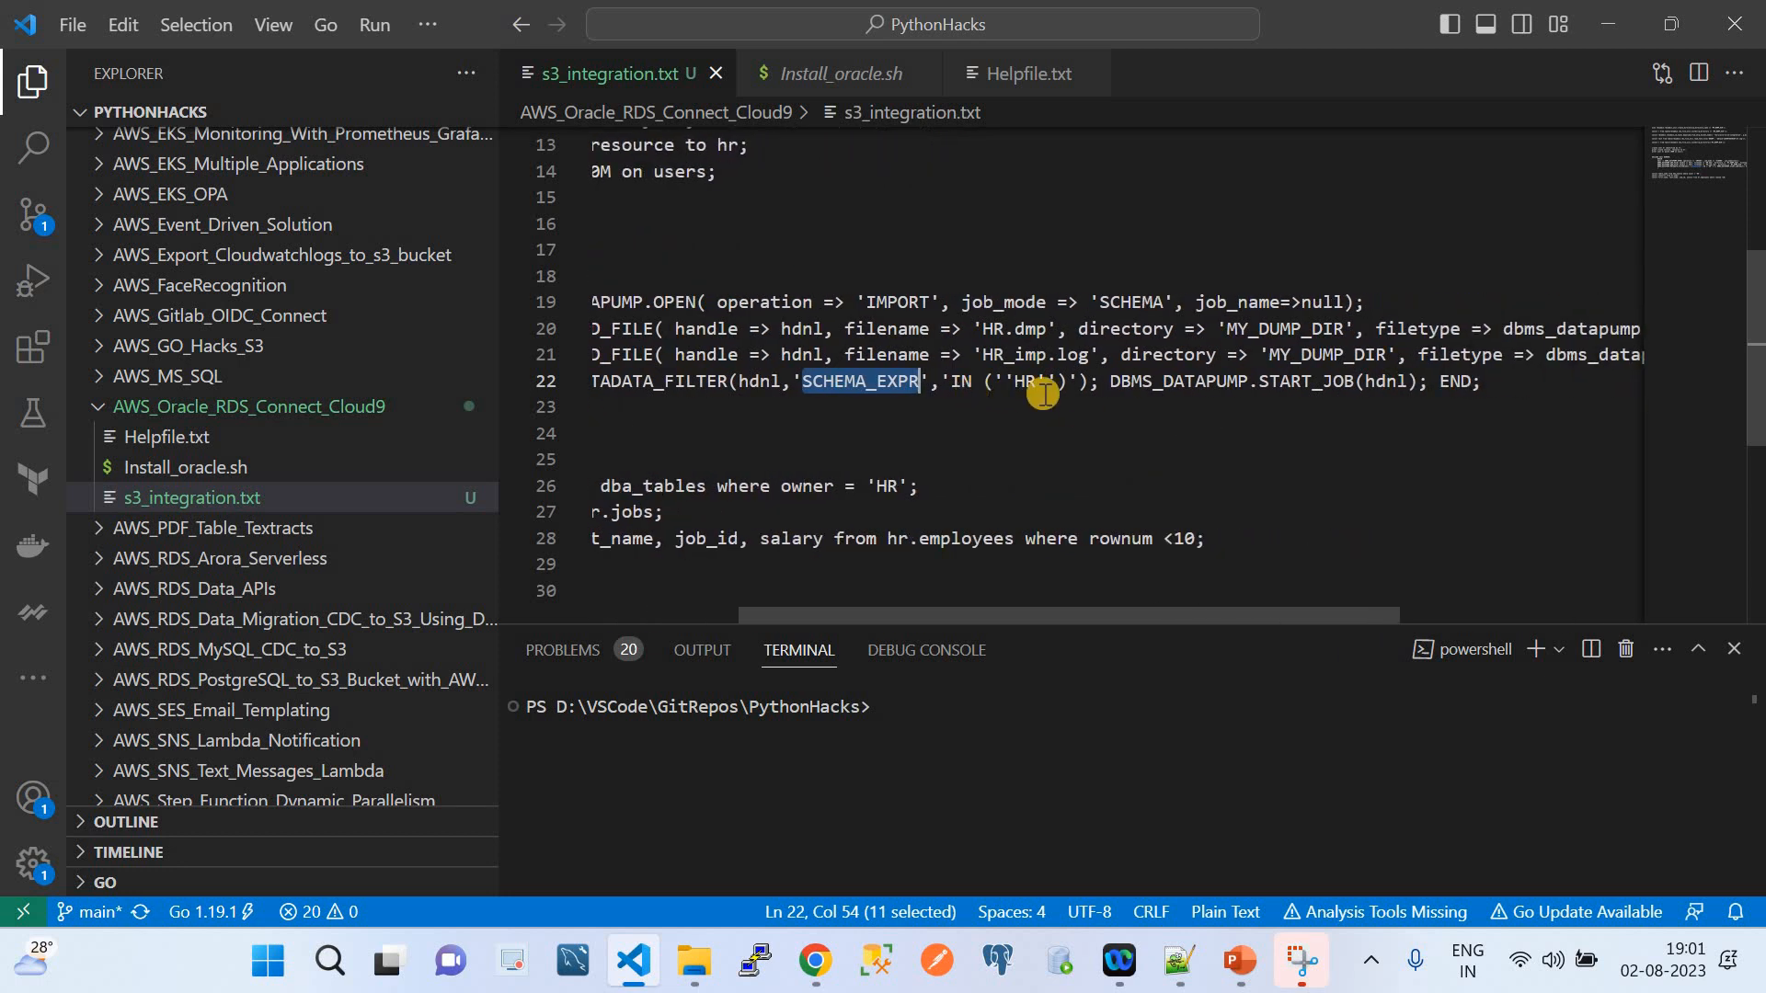
{"action": "double_click", "coordinate": [1192, 381]}
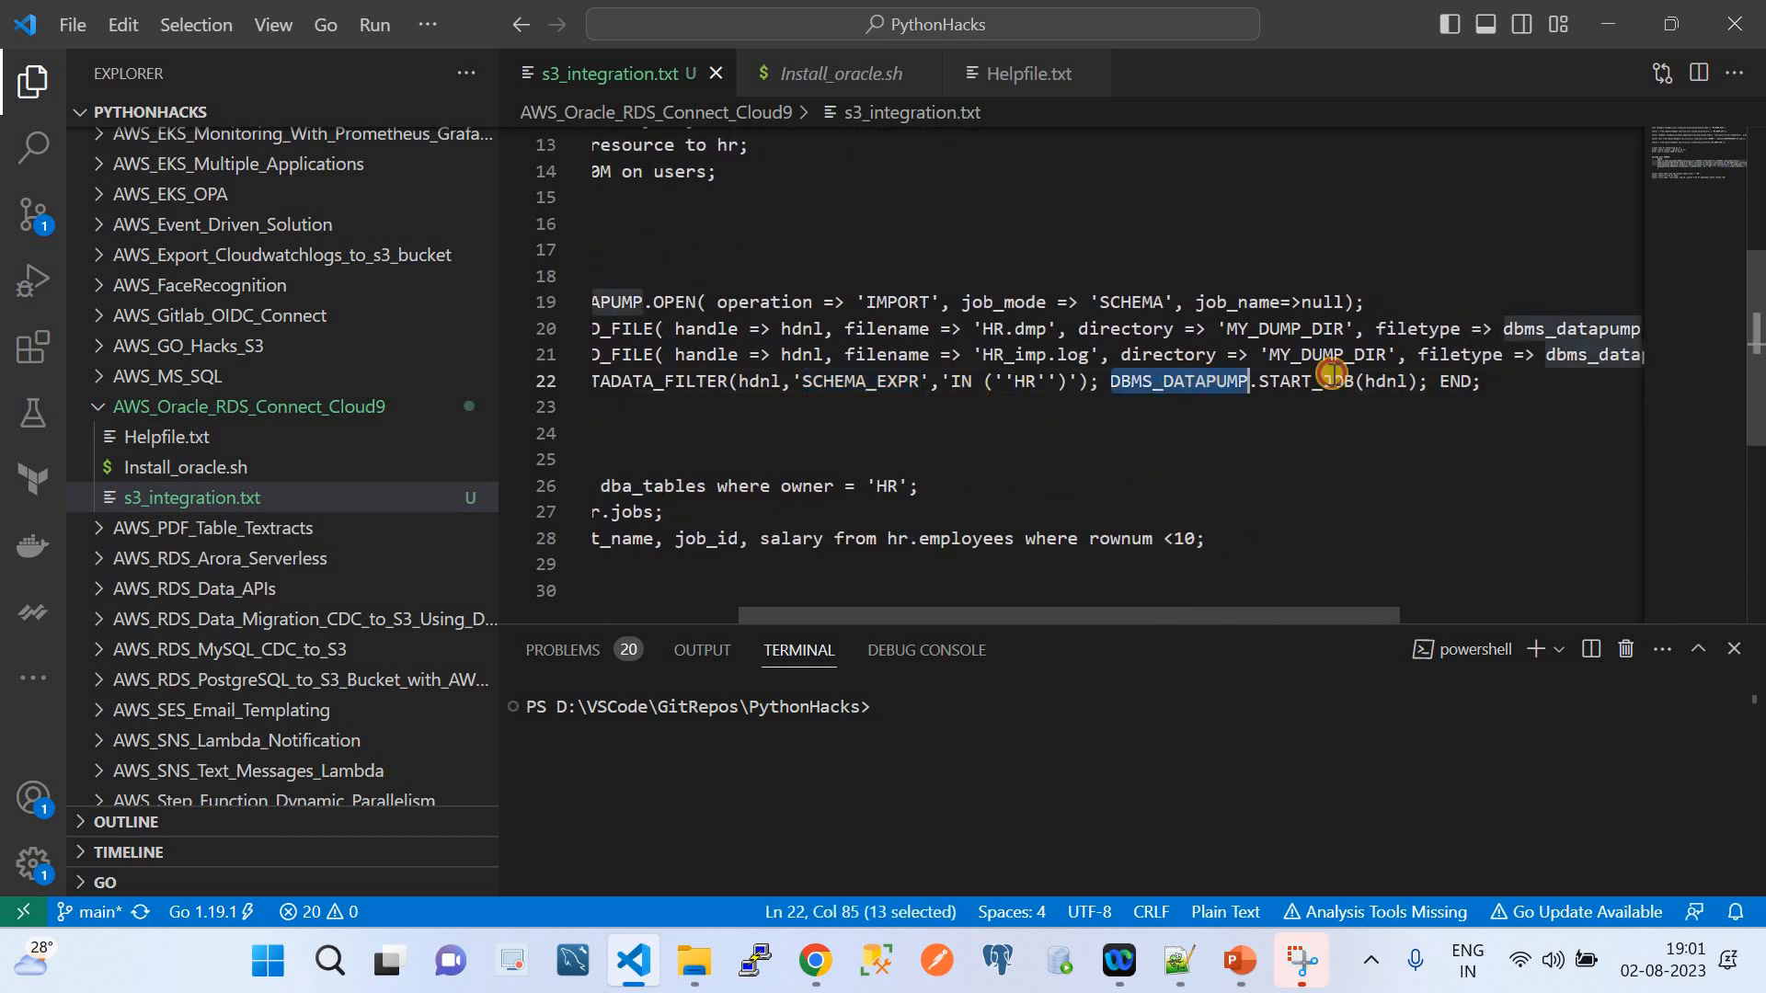
{"action": "left_click", "coordinate": [1307, 379]}
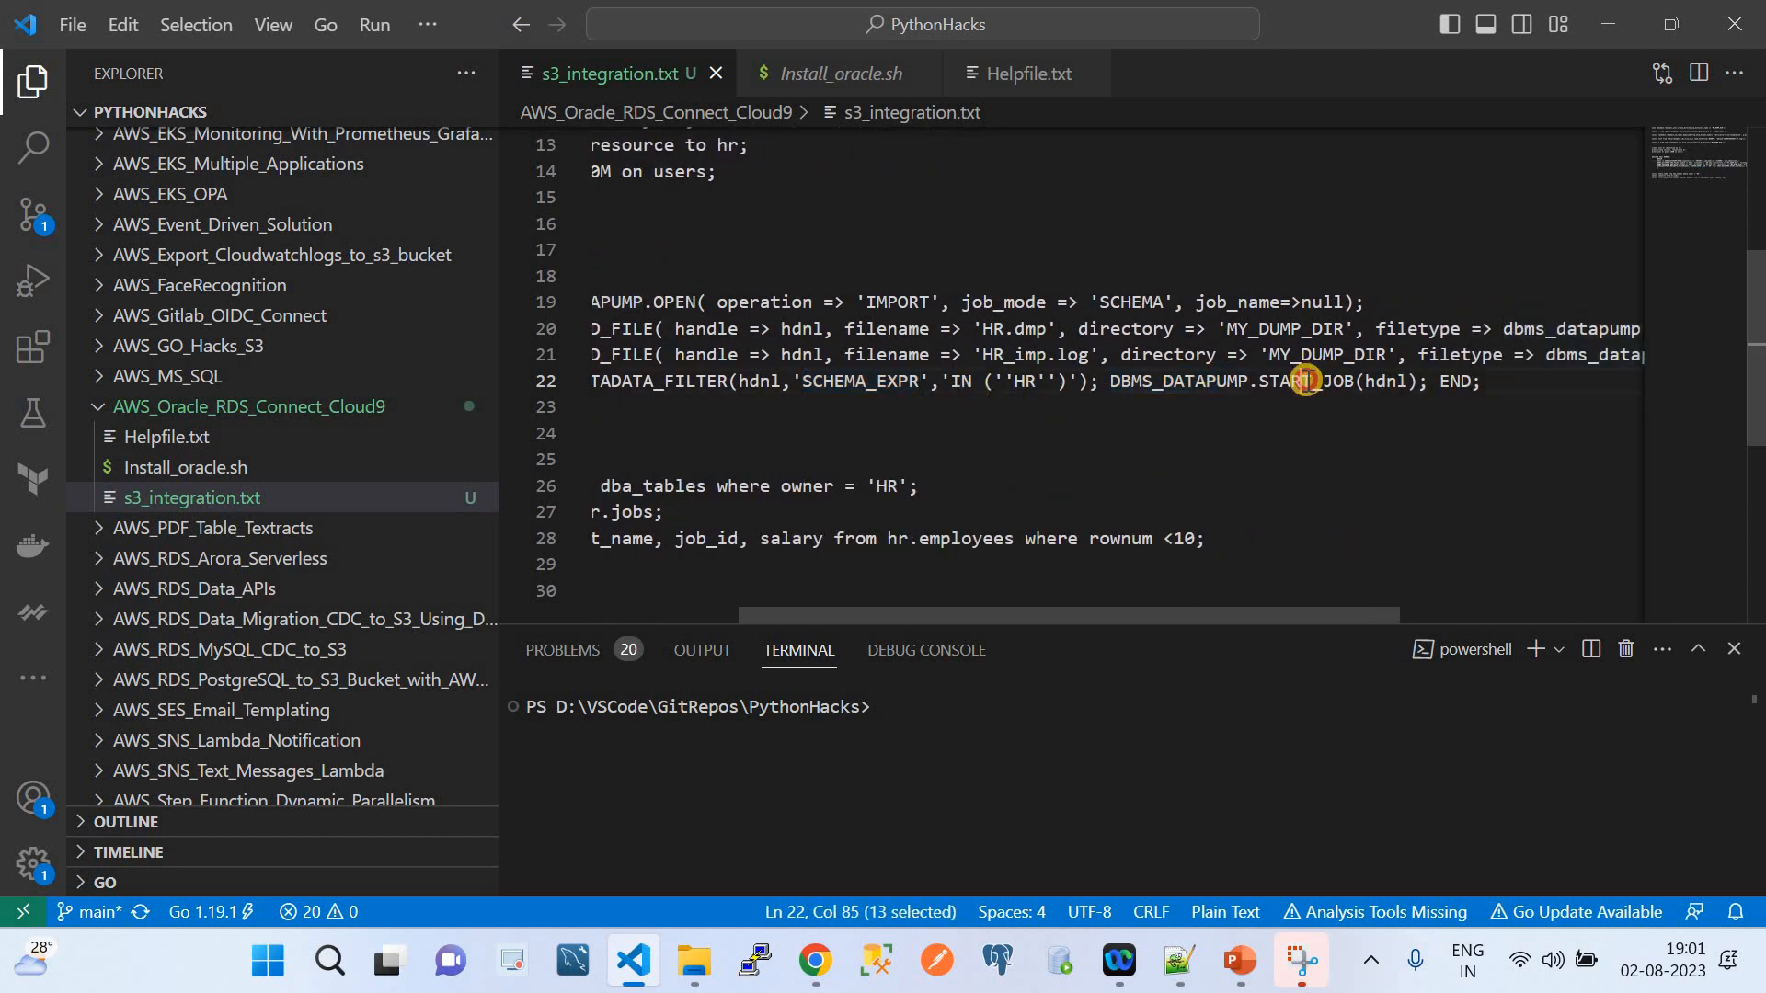
{"action": "left_click", "coordinate": [1482, 380]}
{"action": "left_click_drag", "start_coordinate": [910, 279], "coordinate": [586, 258]}
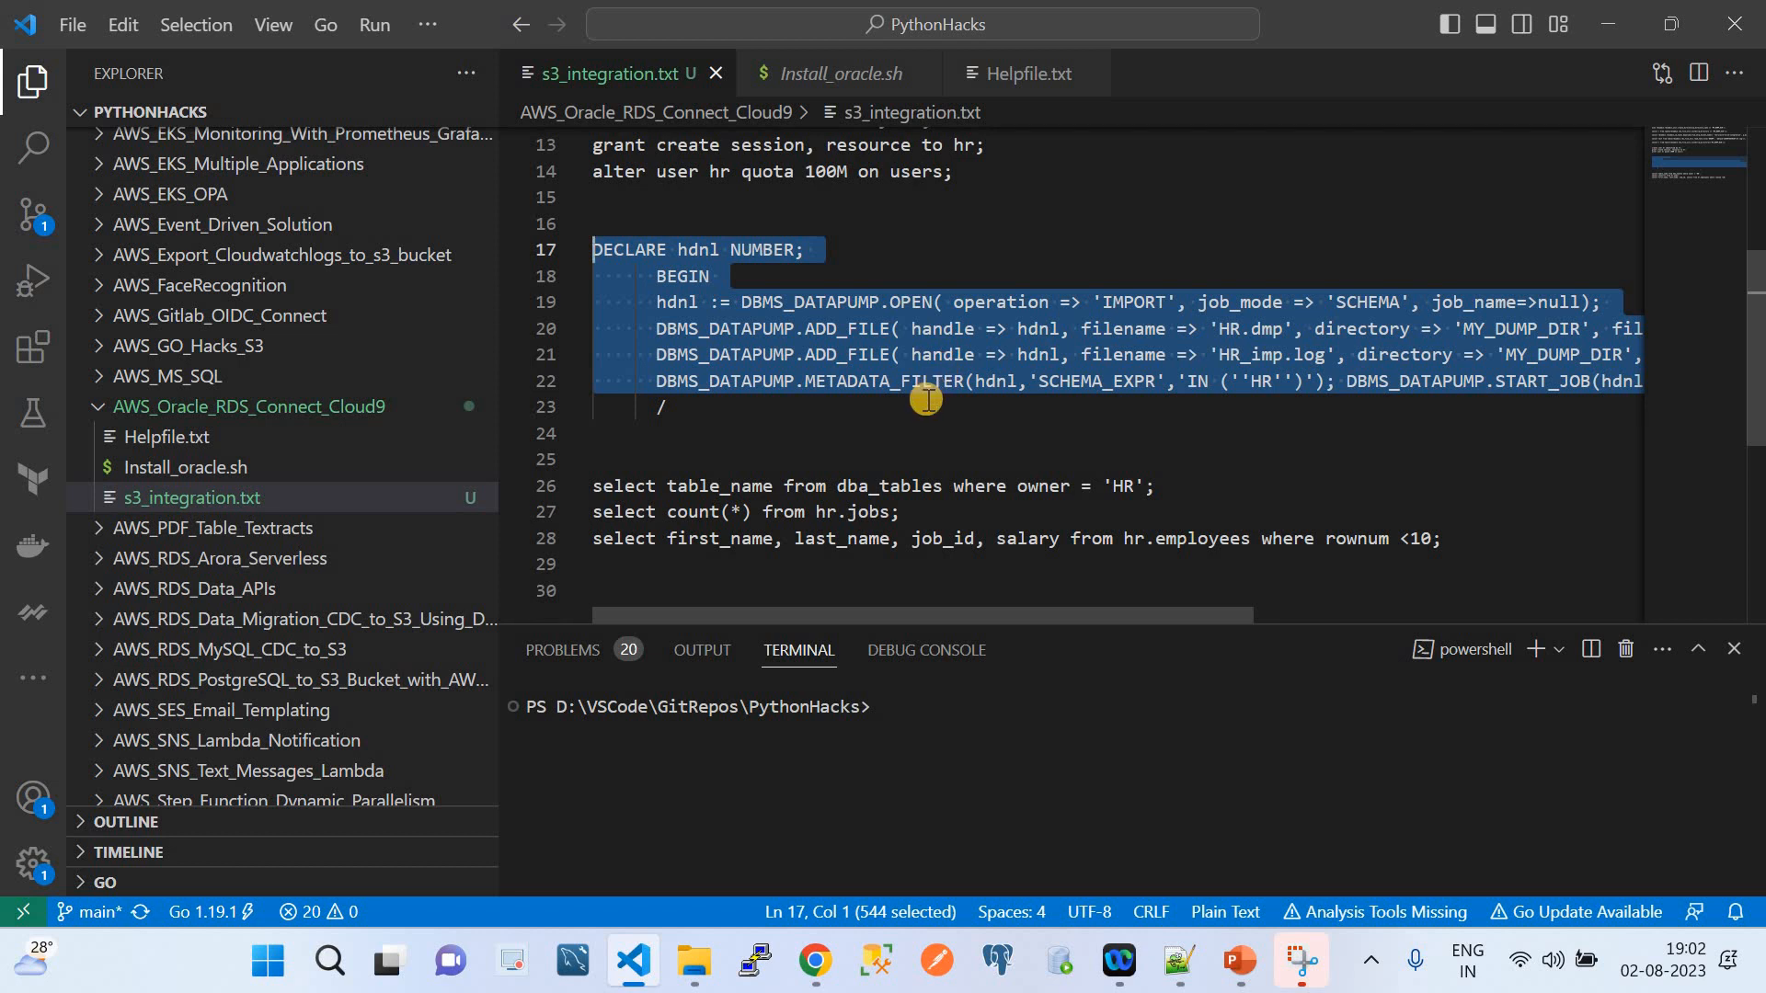
Highlight the executed DECLARE hdnl NUMBER and BEGIN lines of the import block in sqlplus
{"action": "left_click", "coordinate": [815, 960]}
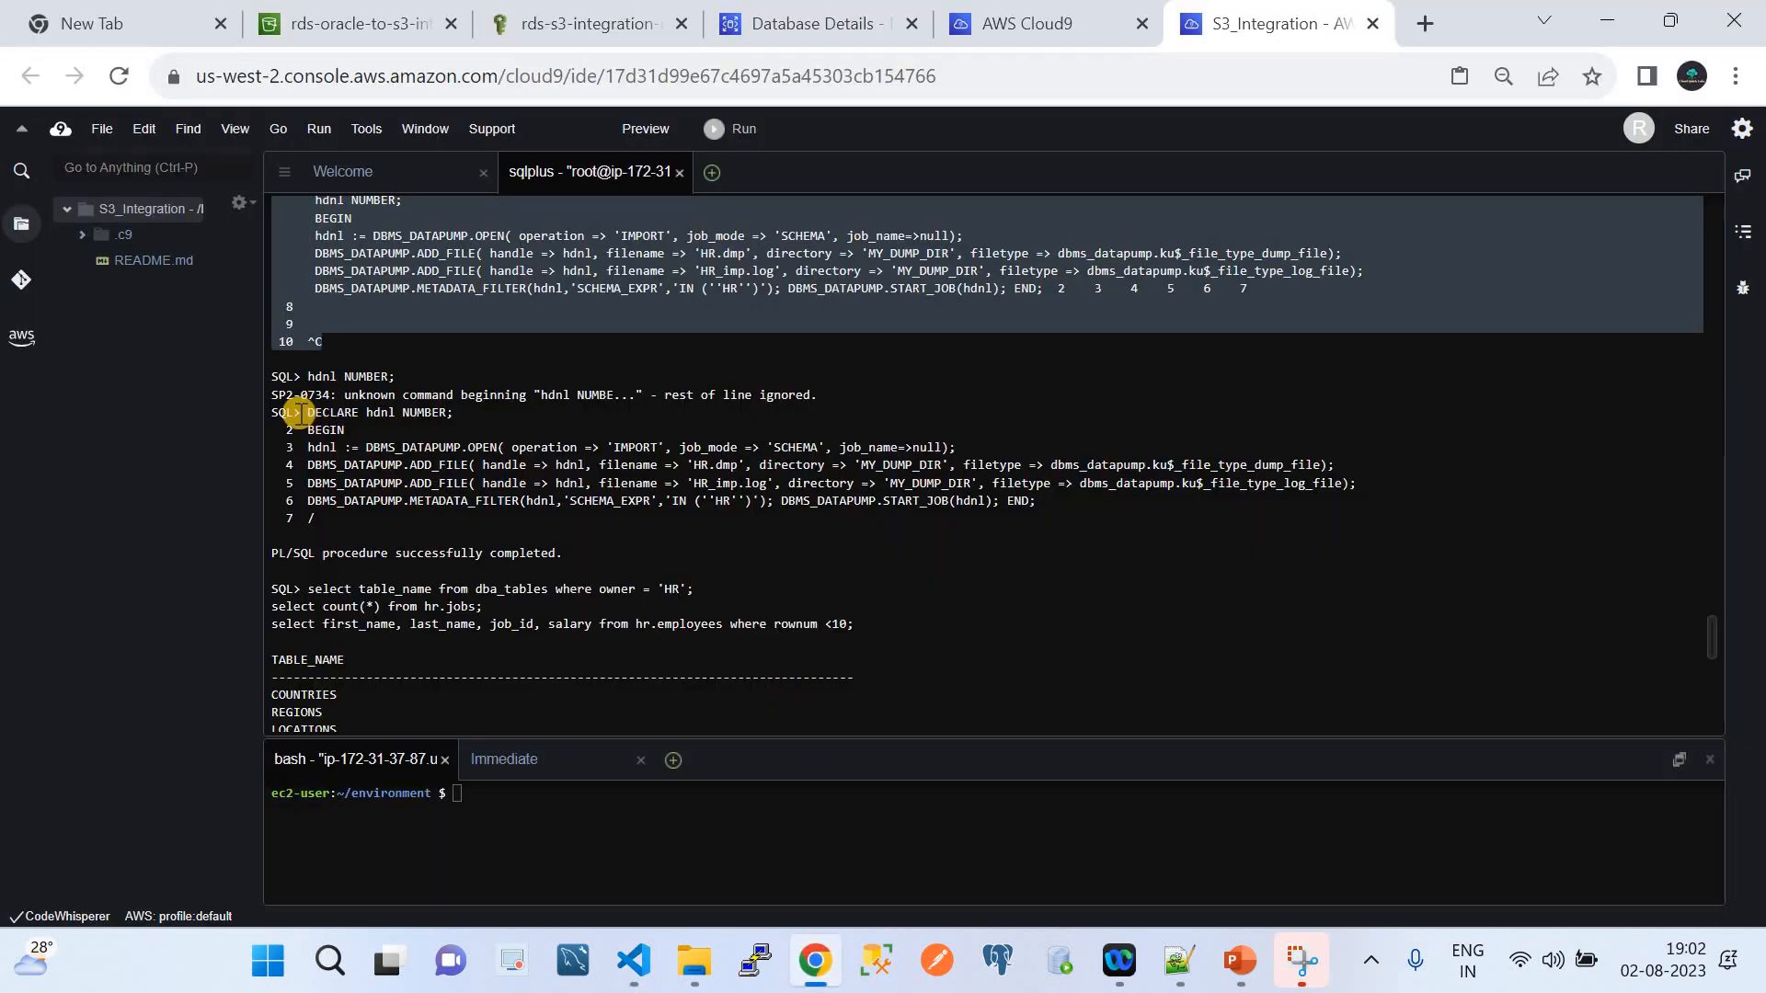
{"action": "left_click_drag", "start_coordinate": [301, 412], "coordinate": [356, 521]}
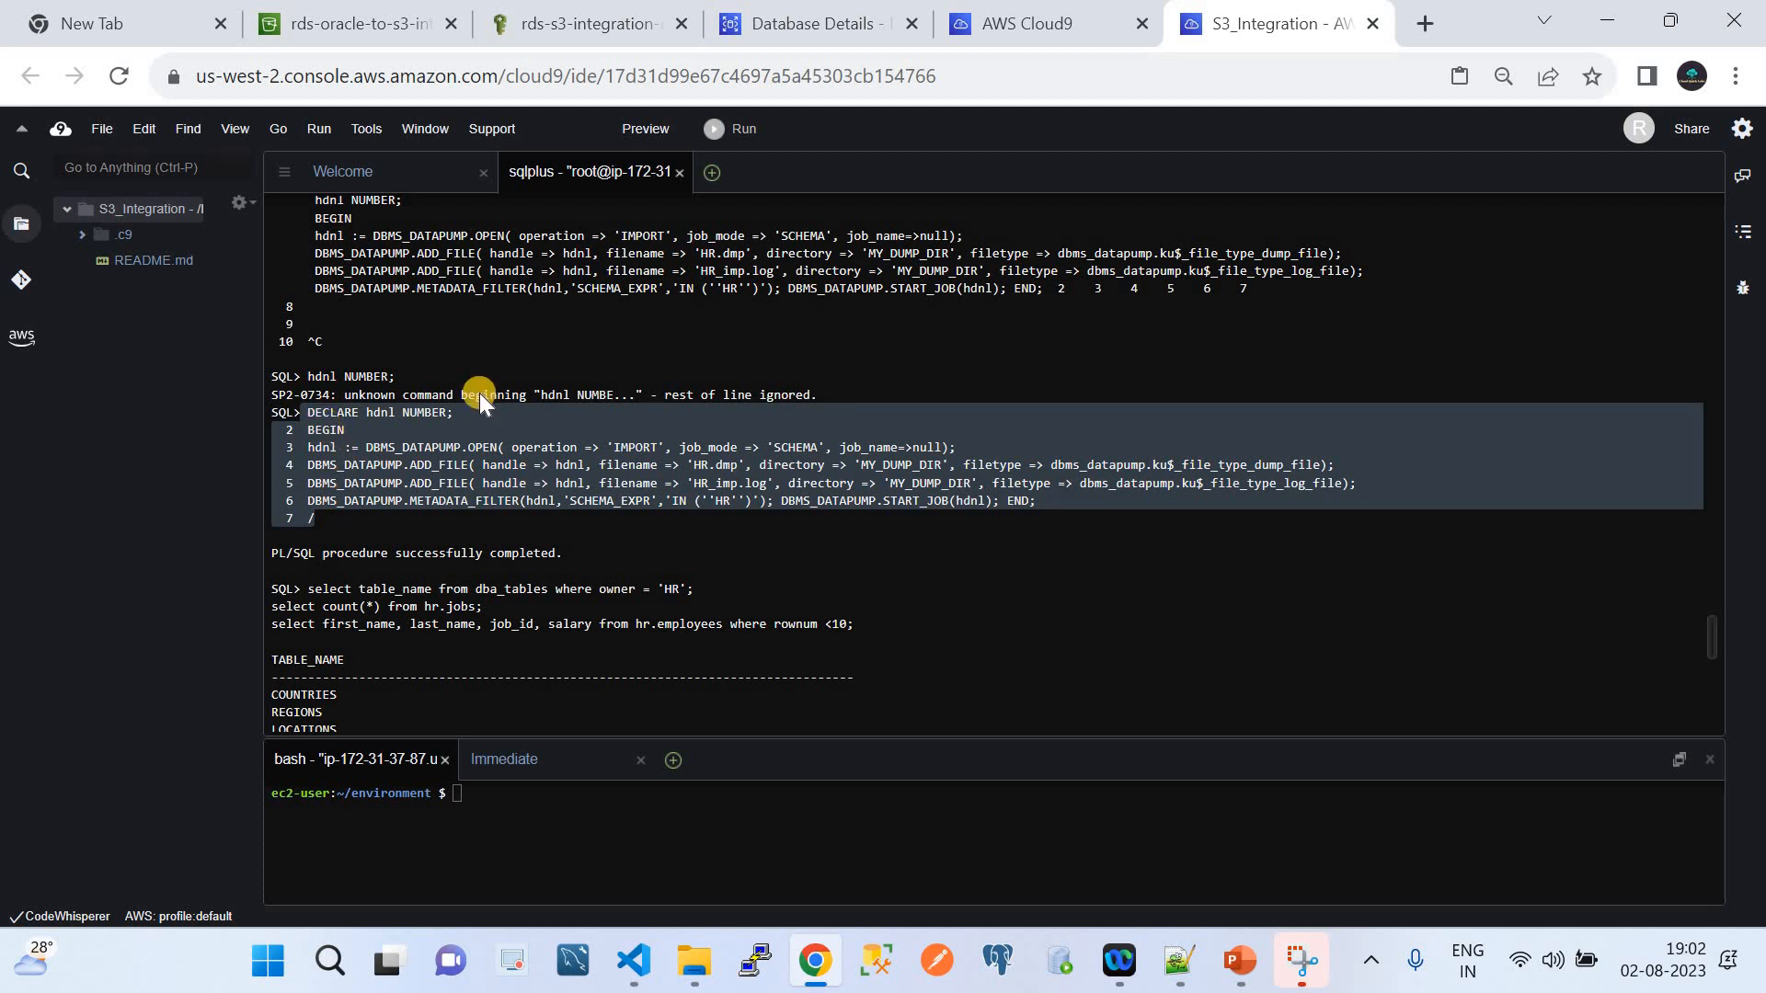
{"action": "left_click", "coordinate": [405, 421]}
{"action": "left_click_drag", "start_coordinate": [391, 413], "coordinate": [454, 414]}
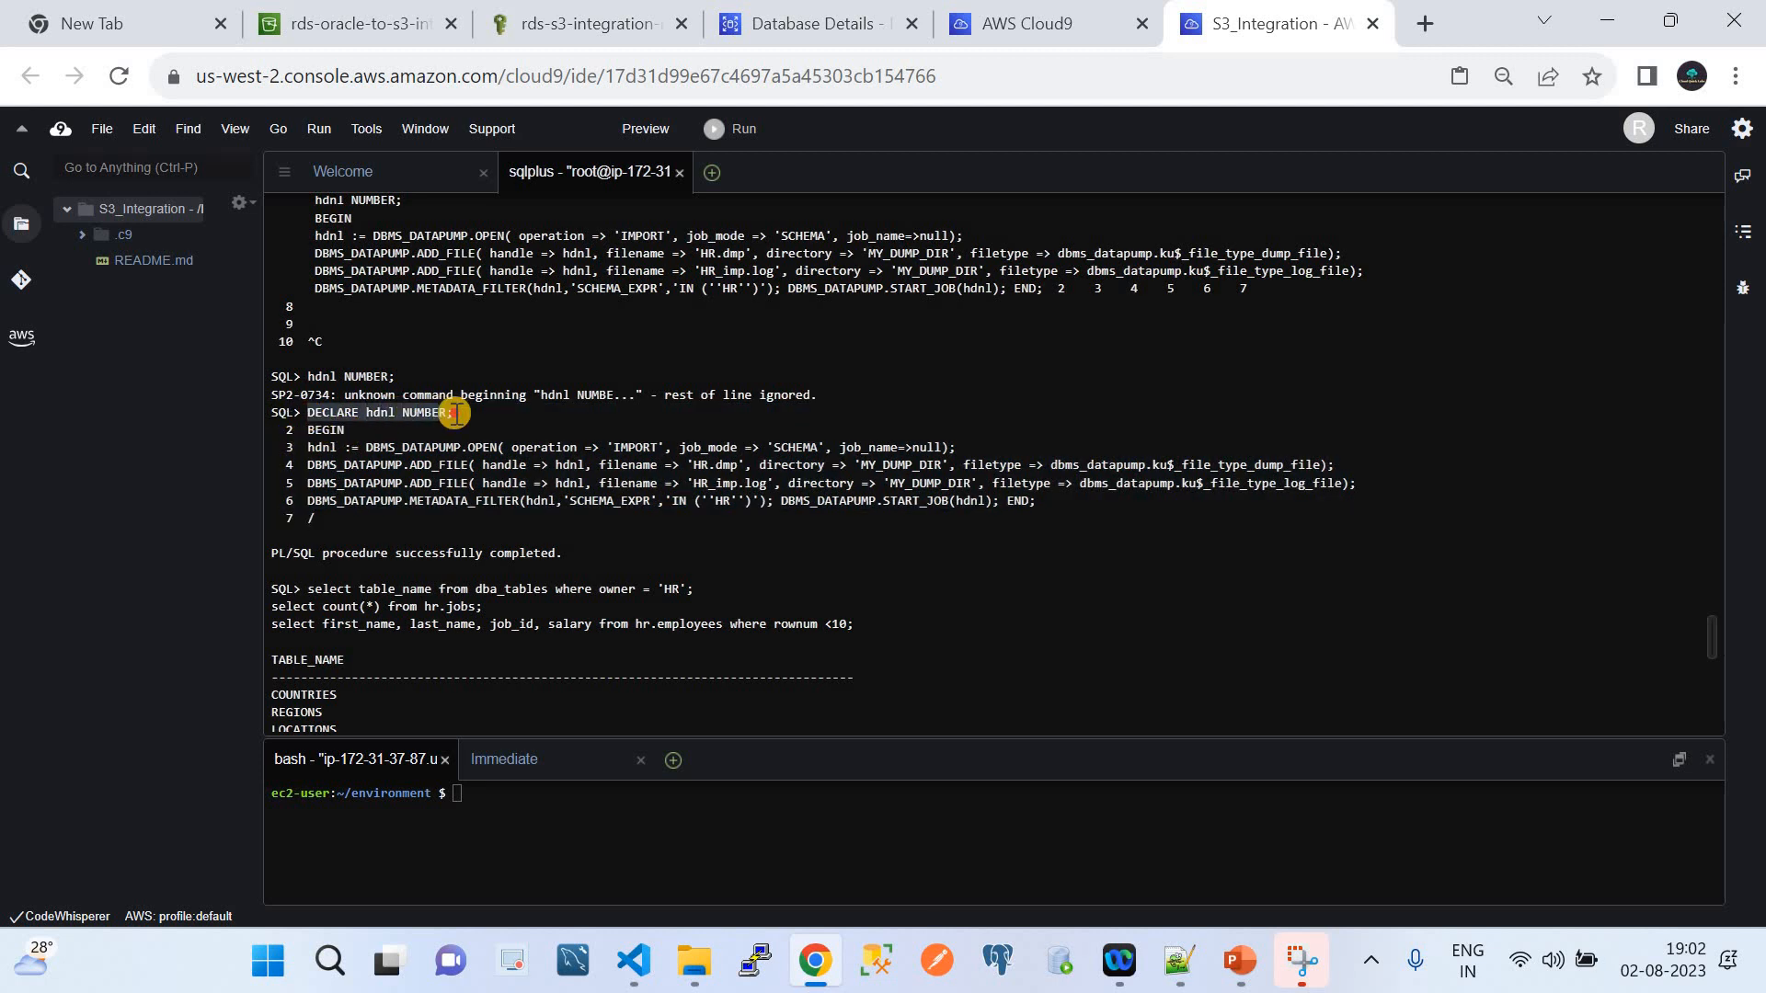
{"action": "left_click_drag", "start_coordinate": [310, 431], "coordinate": [333, 449]}
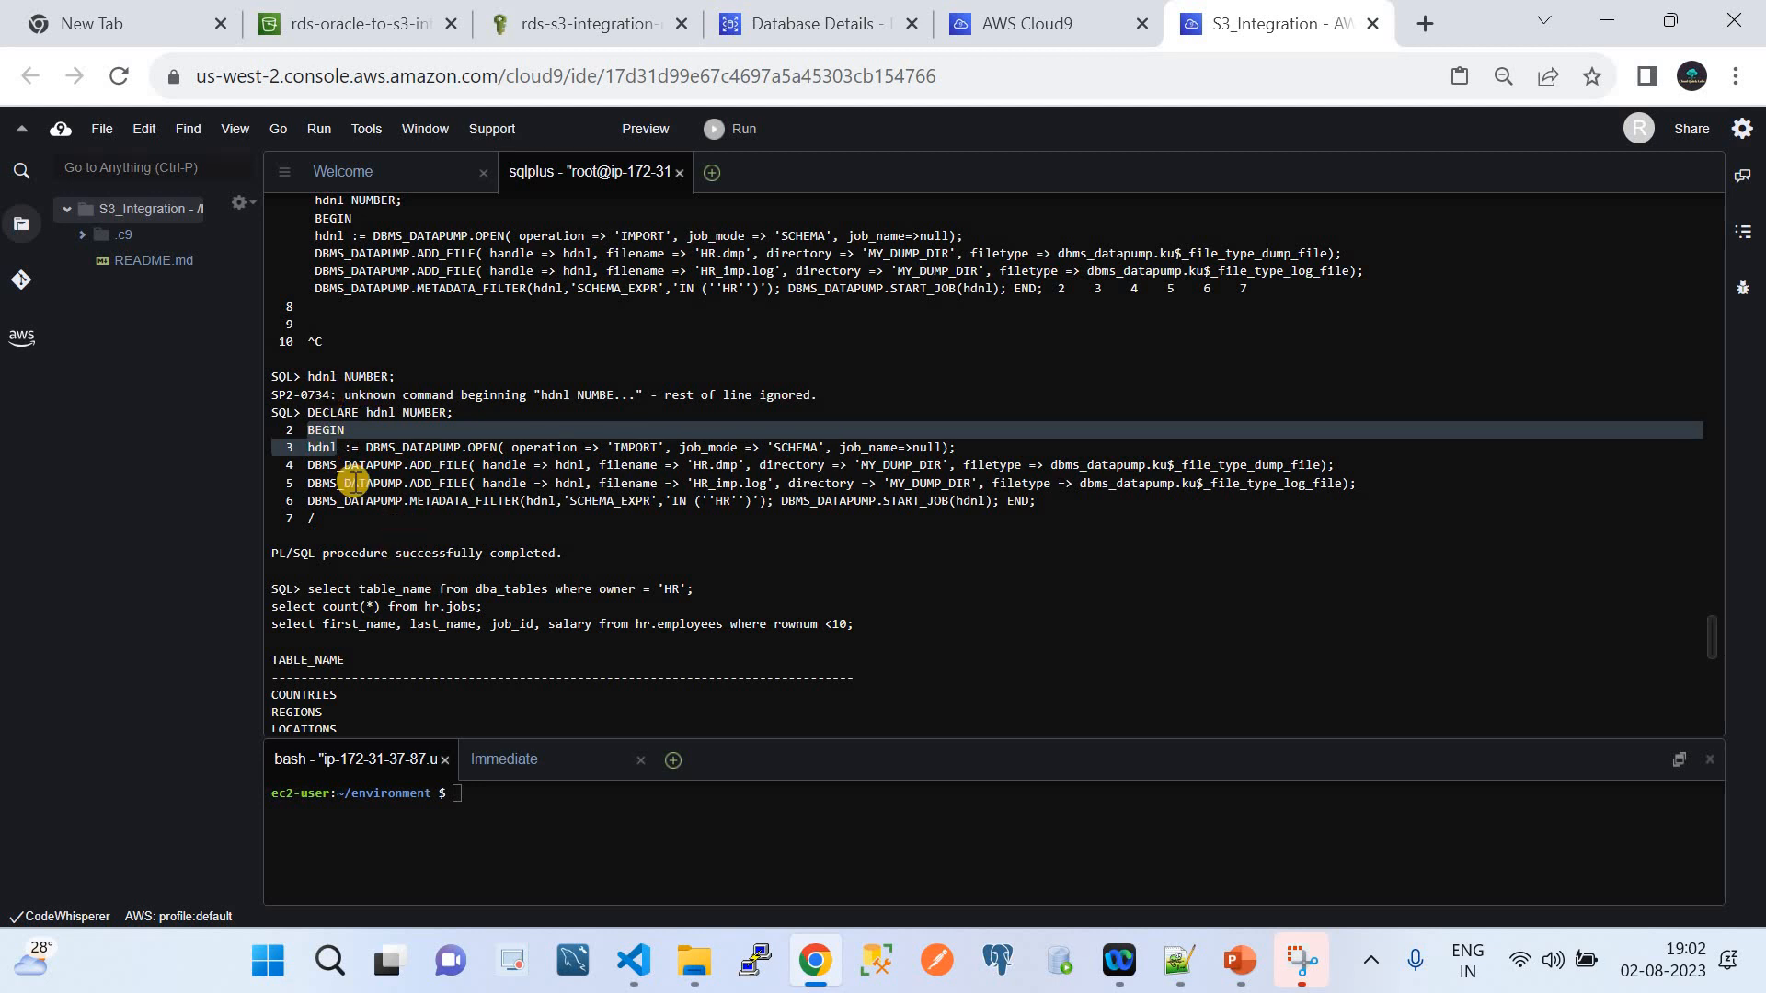
{"action": "left_click", "coordinate": [329, 414]}
{"action": "left_click_drag", "start_coordinate": [309, 413], "coordinate": [453, 415]}
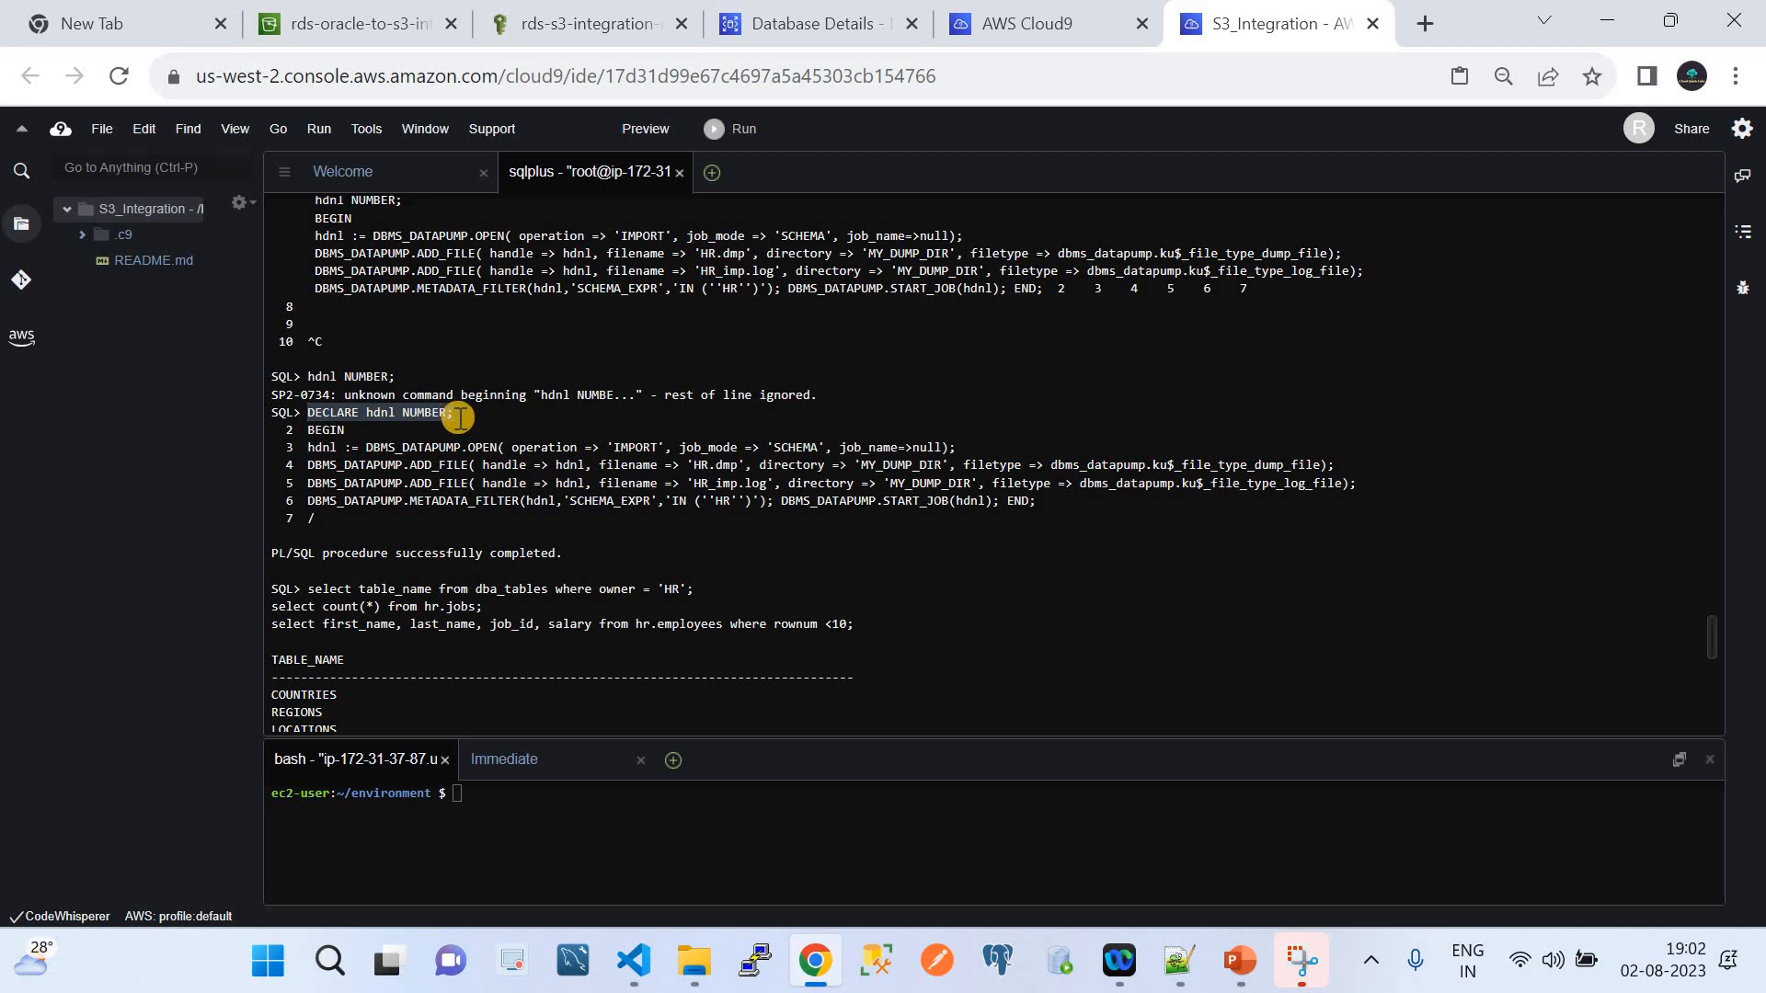
{"action": "left_click", "coordinate": [285, 430]}
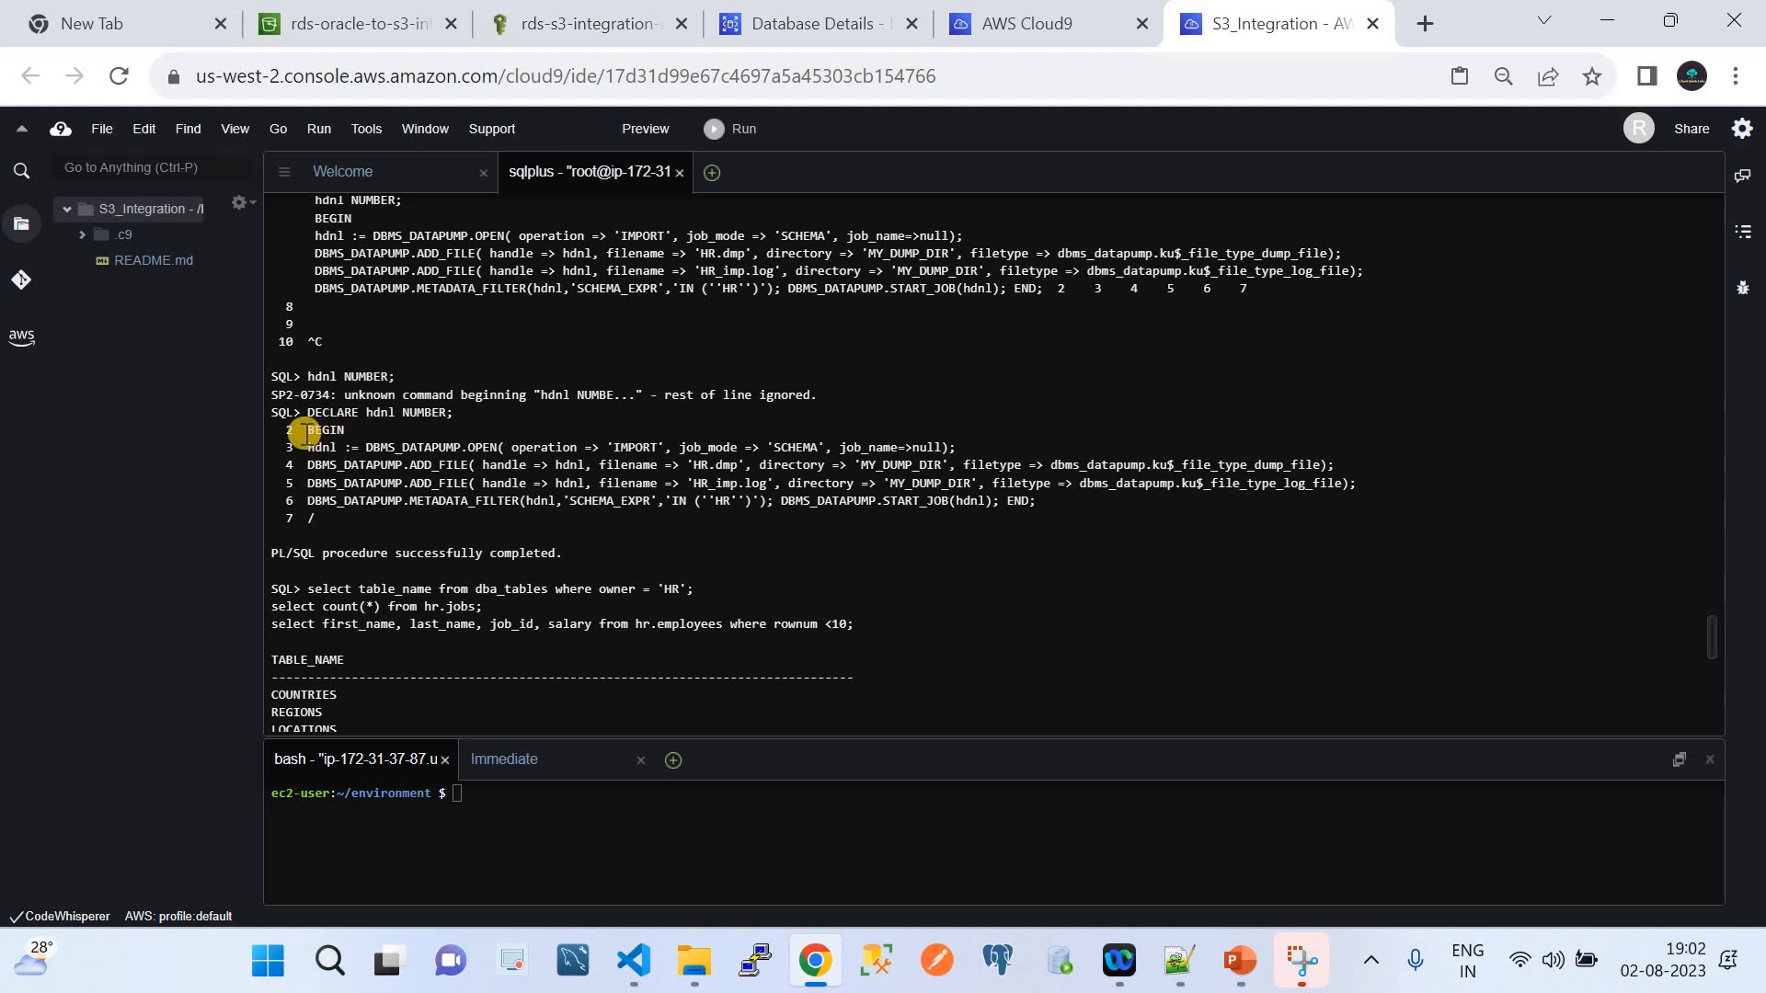
Walk through the DBMS_DATAPUMP.OPEN and ADD_FILE calls, then highlight 'PL/SQL procedure successfully completed.'
{"action": "left_click", "coordinate": [634, 960]}
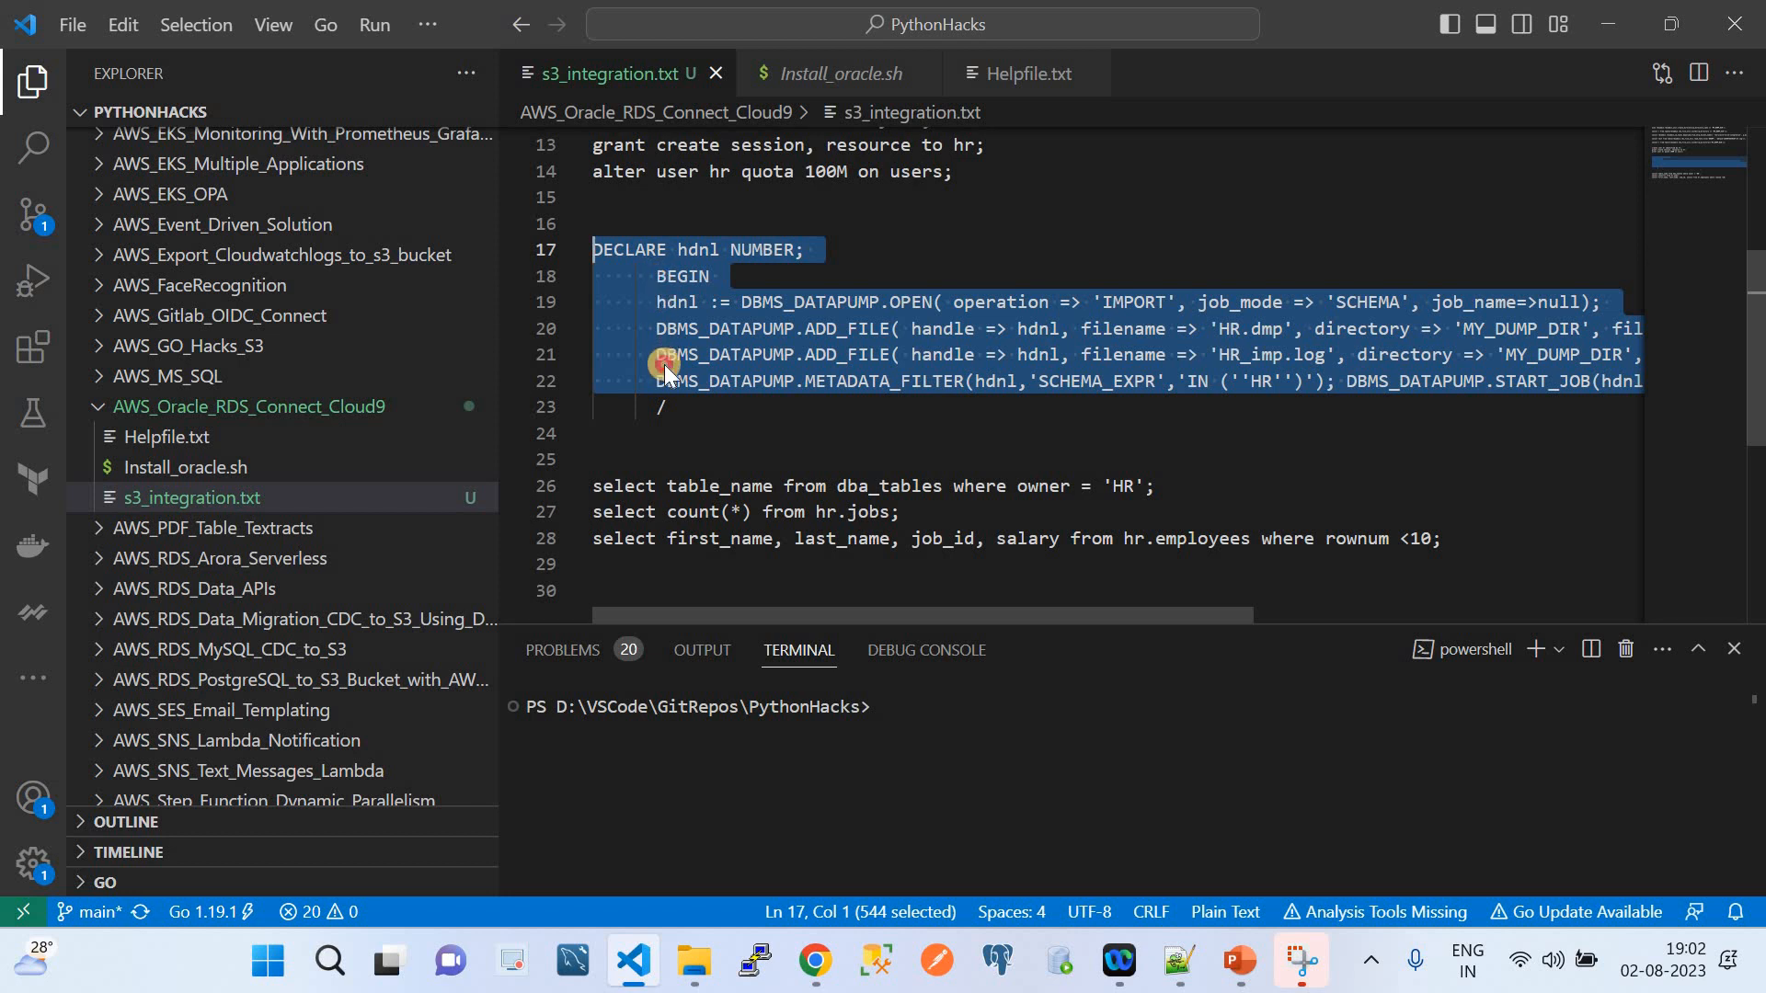
{"action": "left_click", "coordinate": [814, 959]}
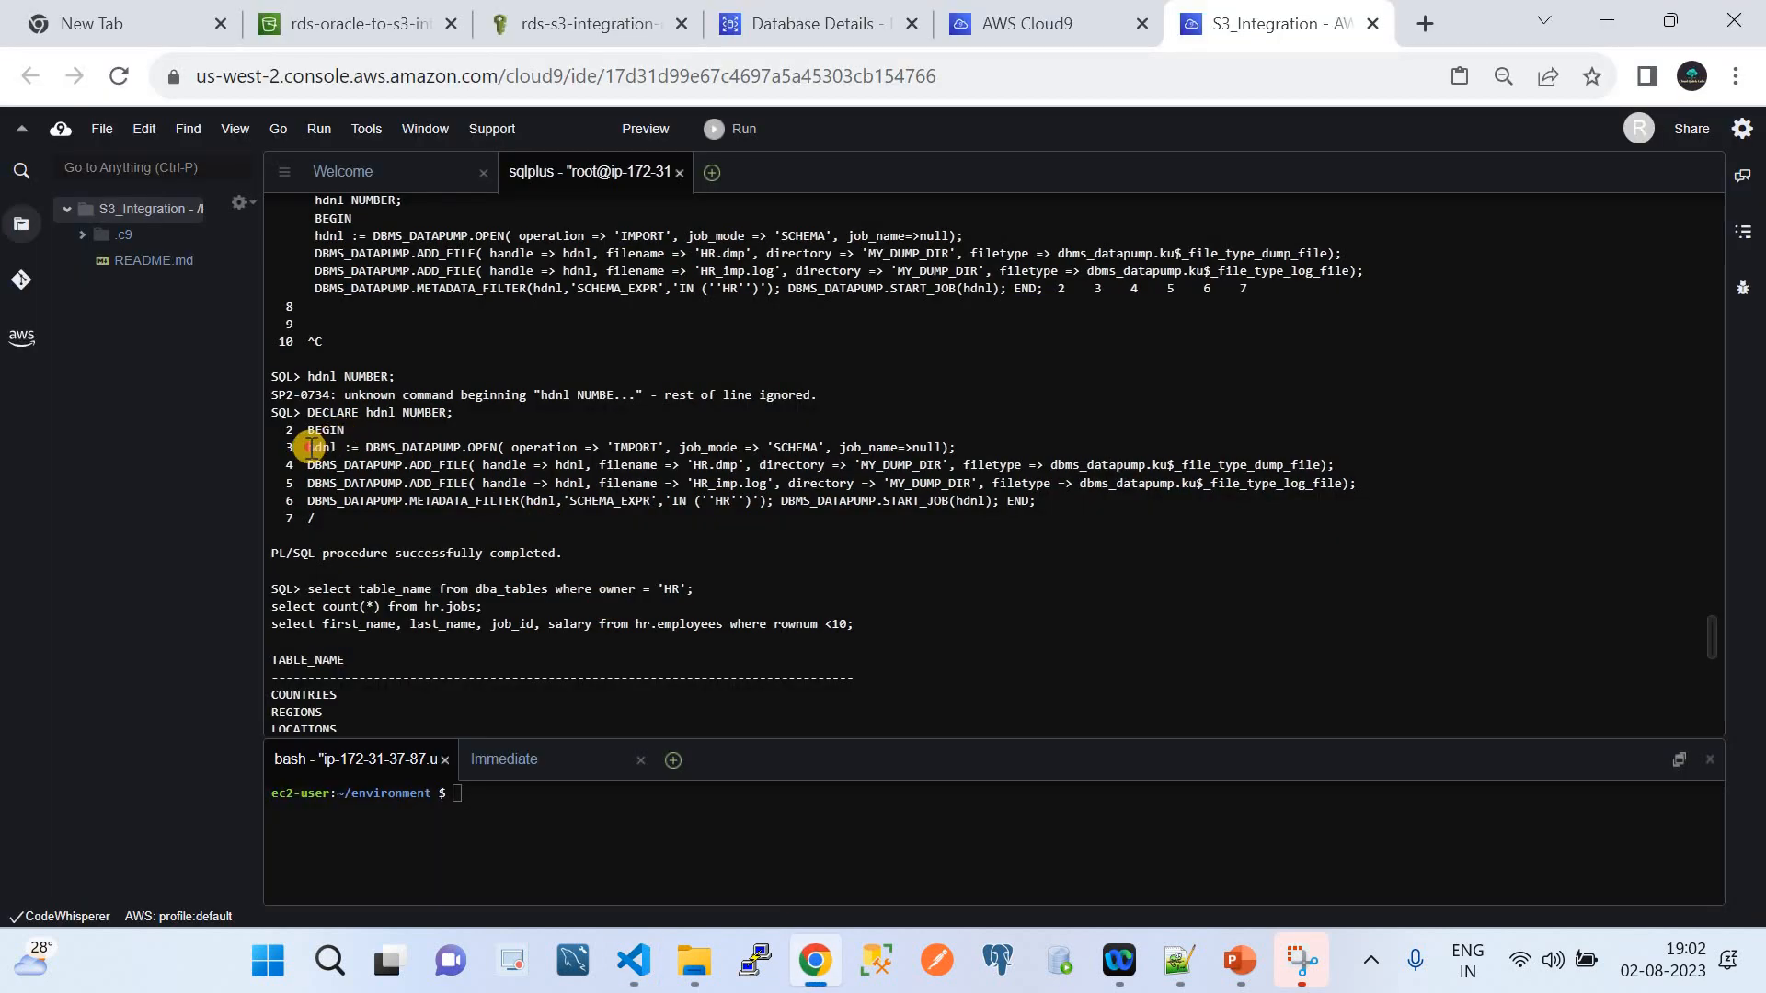
{"action": "left_click_drag", "start_coordinate": [308, 448], "coordinate": [845, 448]}
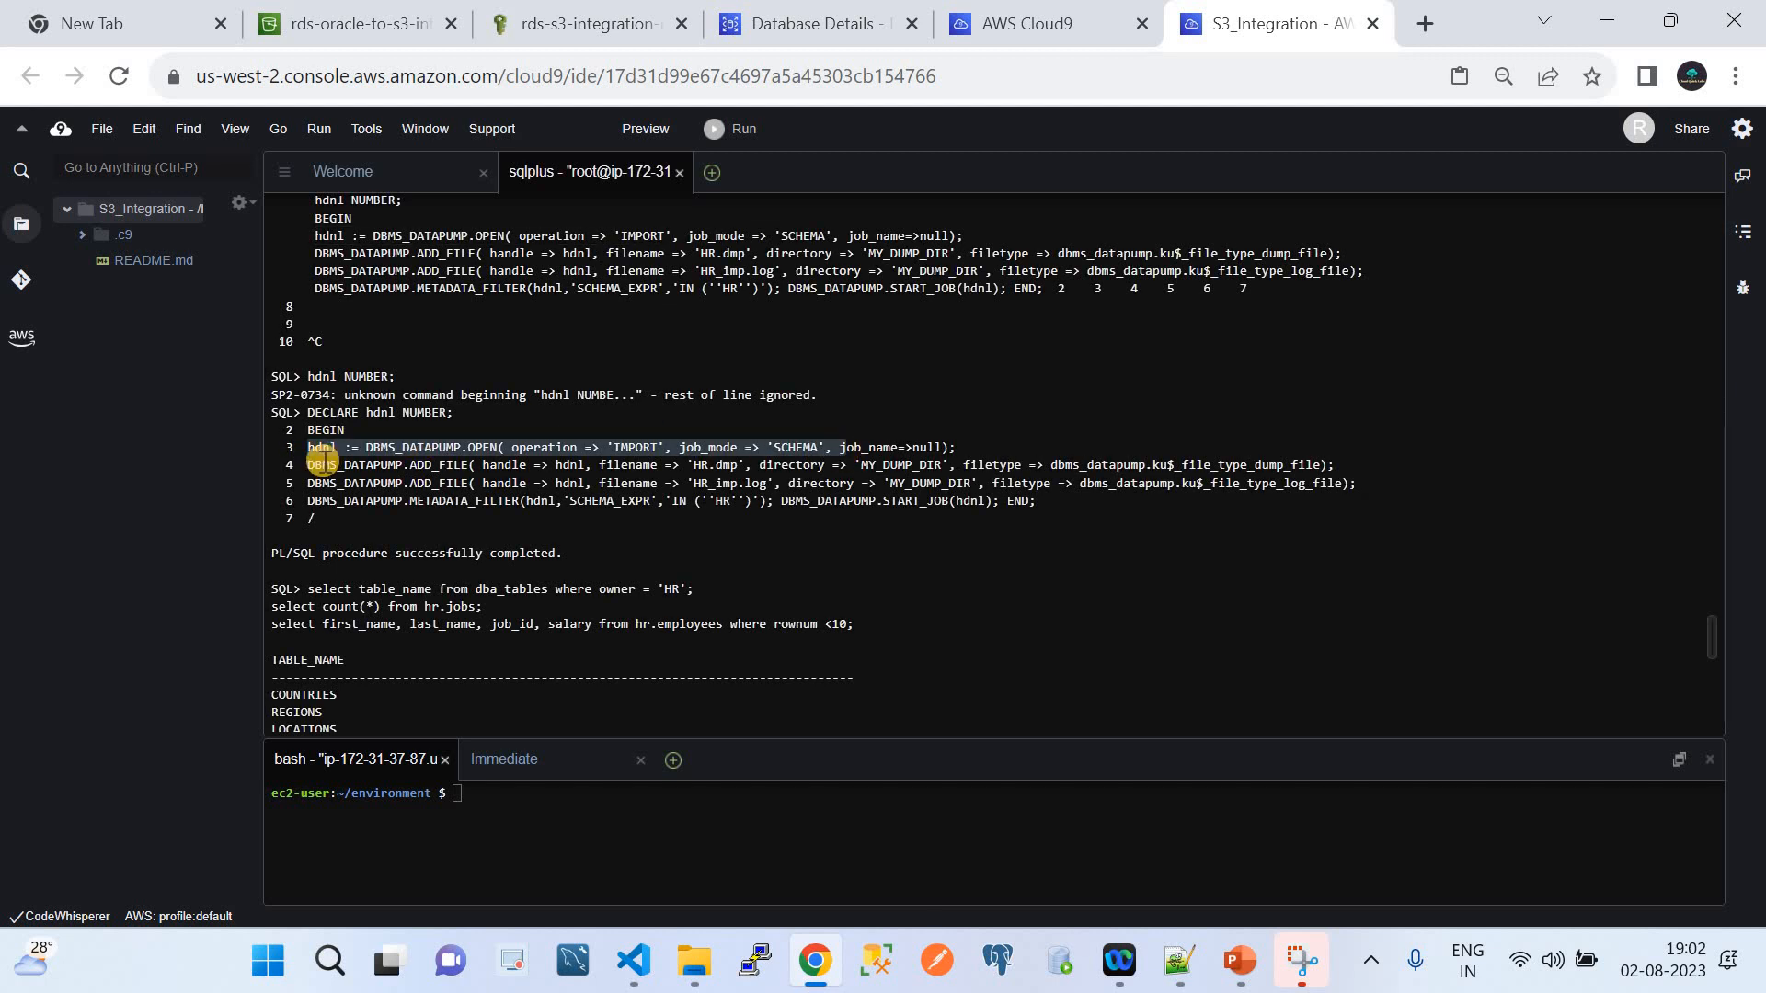
{"action": "left_click_drag", "start_coordinate": [317, 462], "coordinate": [481, 480]}
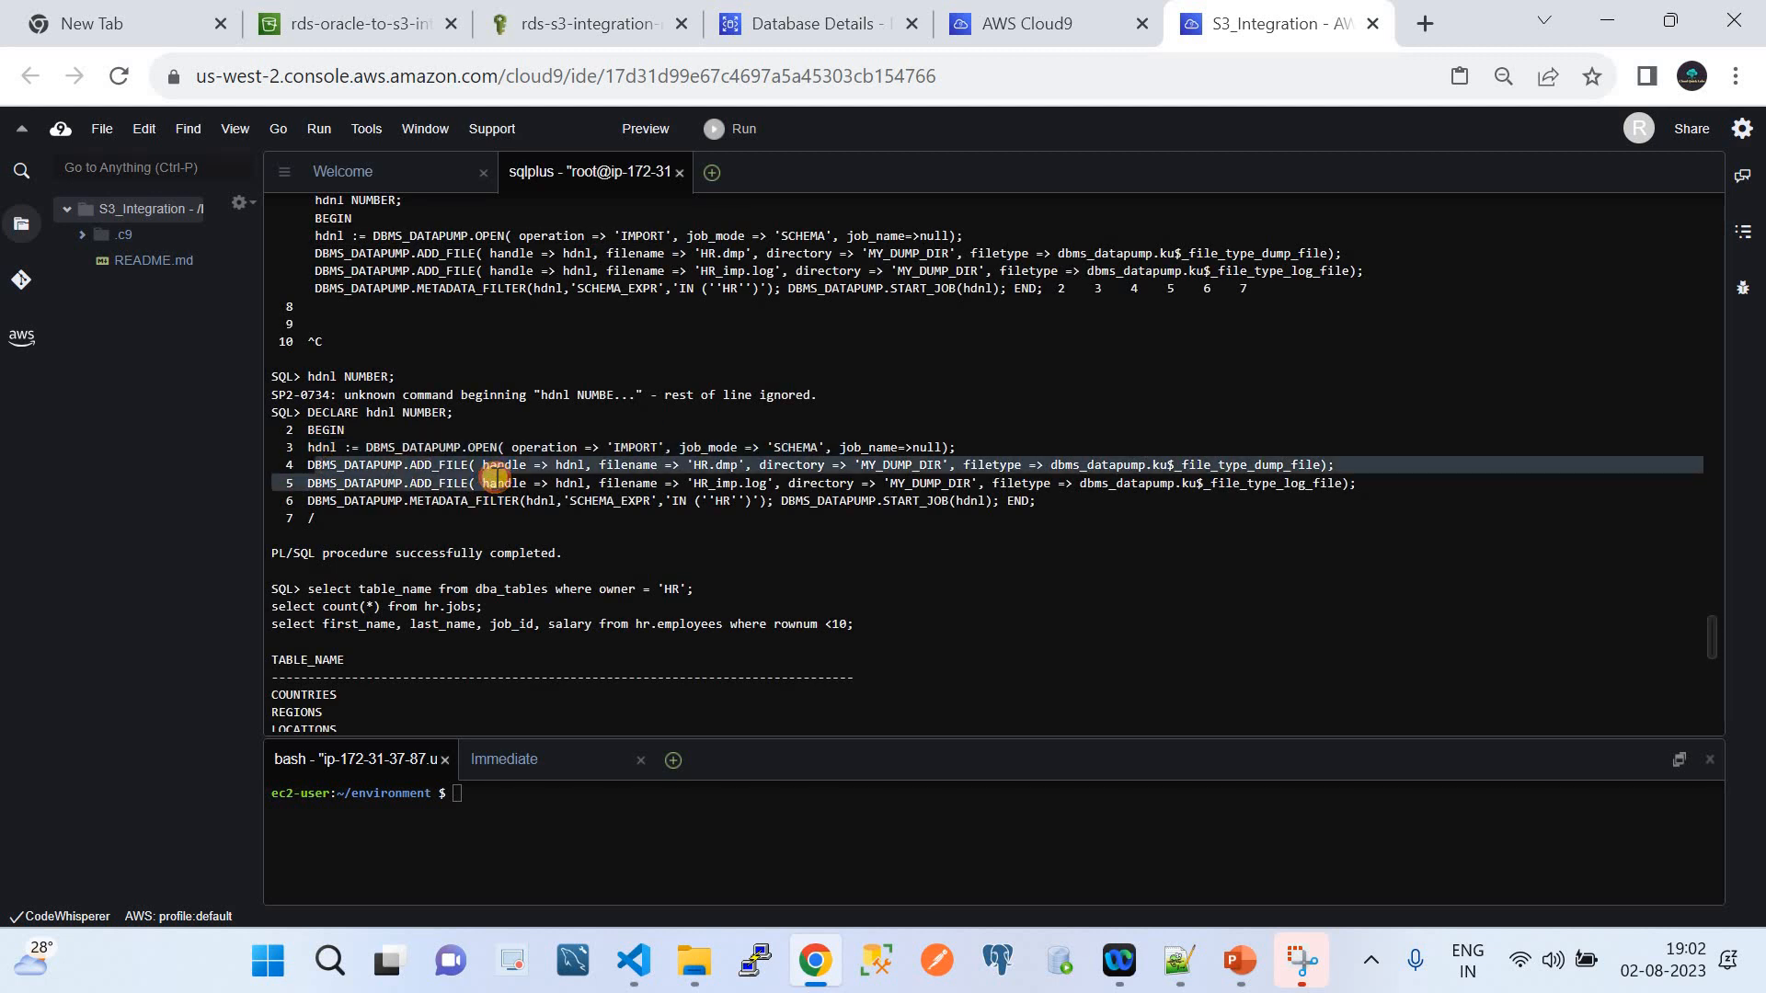
{"action": "left_click", "coordinate": [318, 518]}
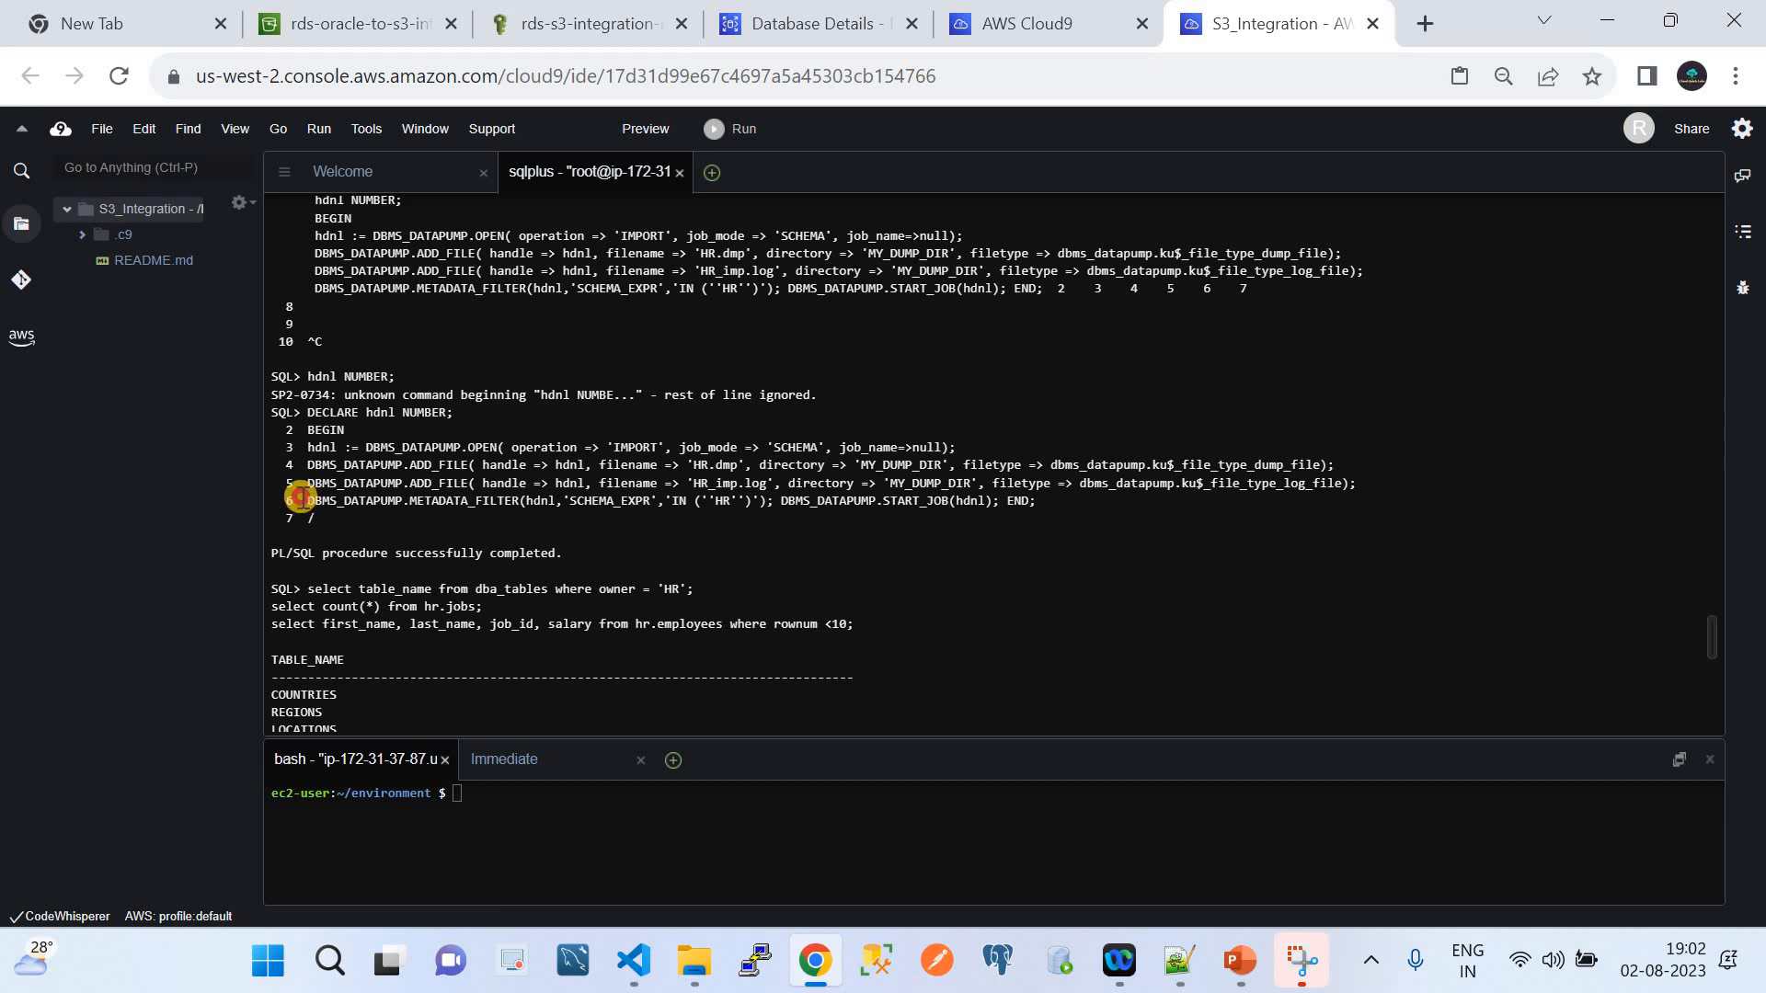
{"action": "left_click_drag", "start_coordinate": [318, 520], "coordinate": [307, 412]}
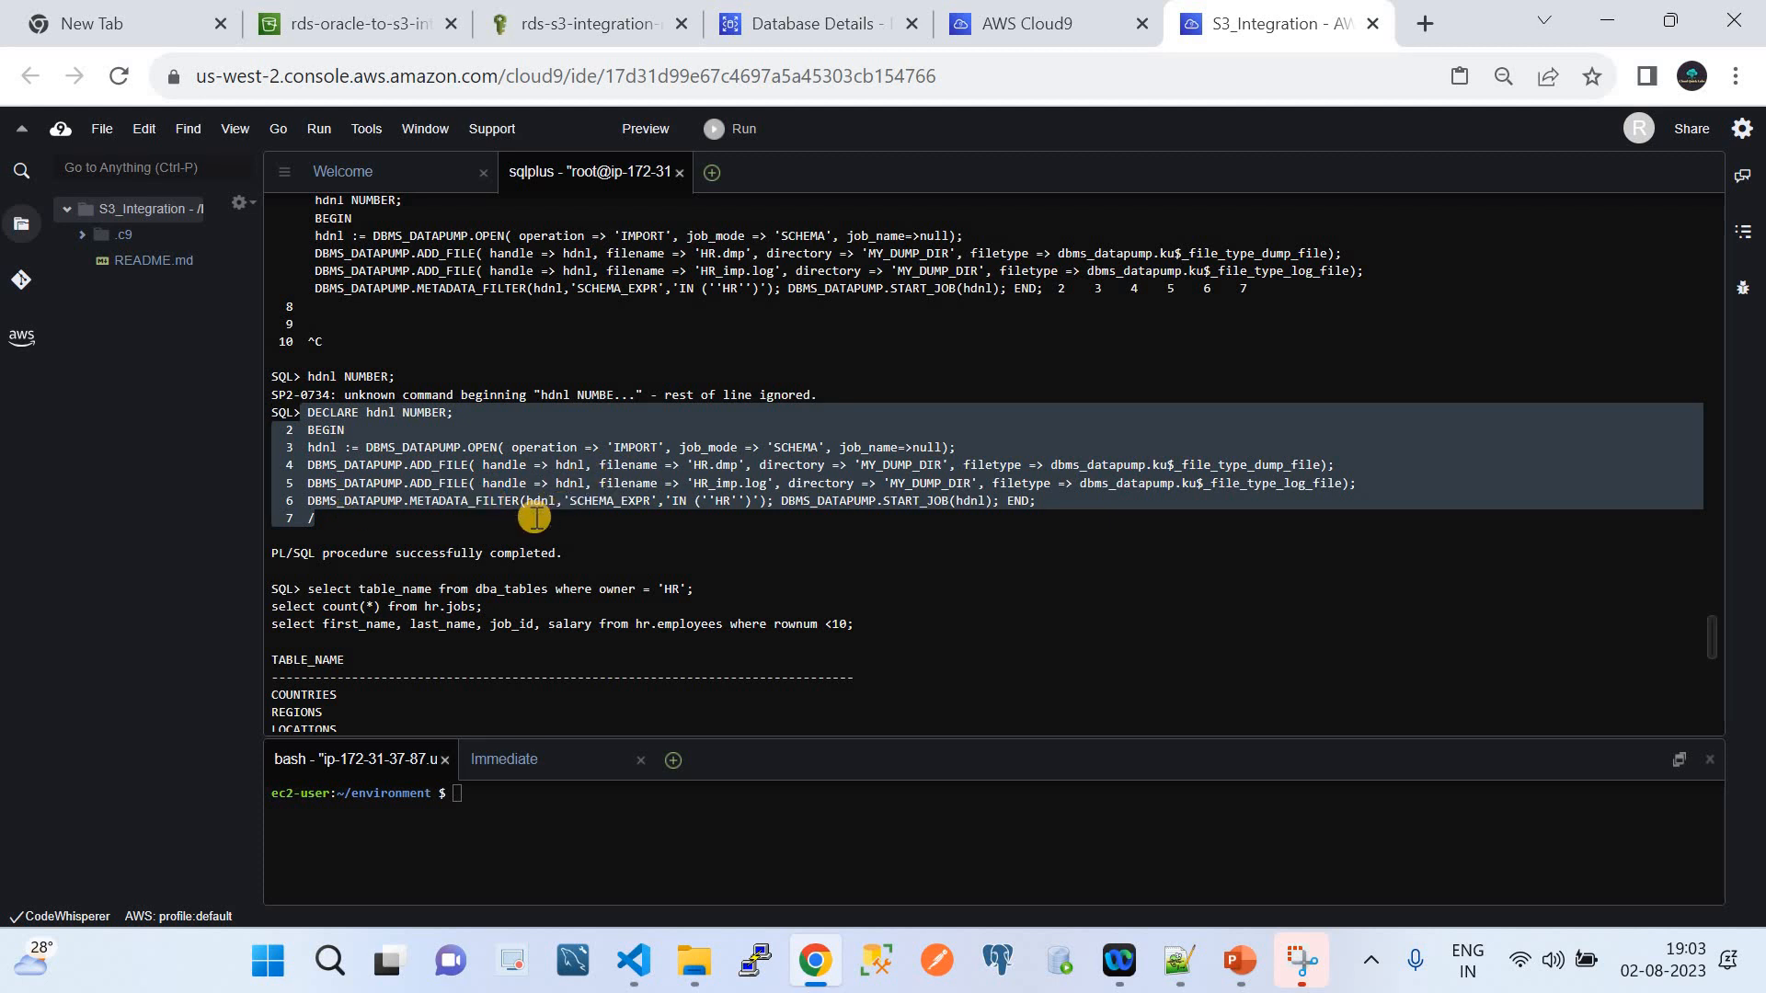
{"action": "left_click", "coordinate": [269, 551]}
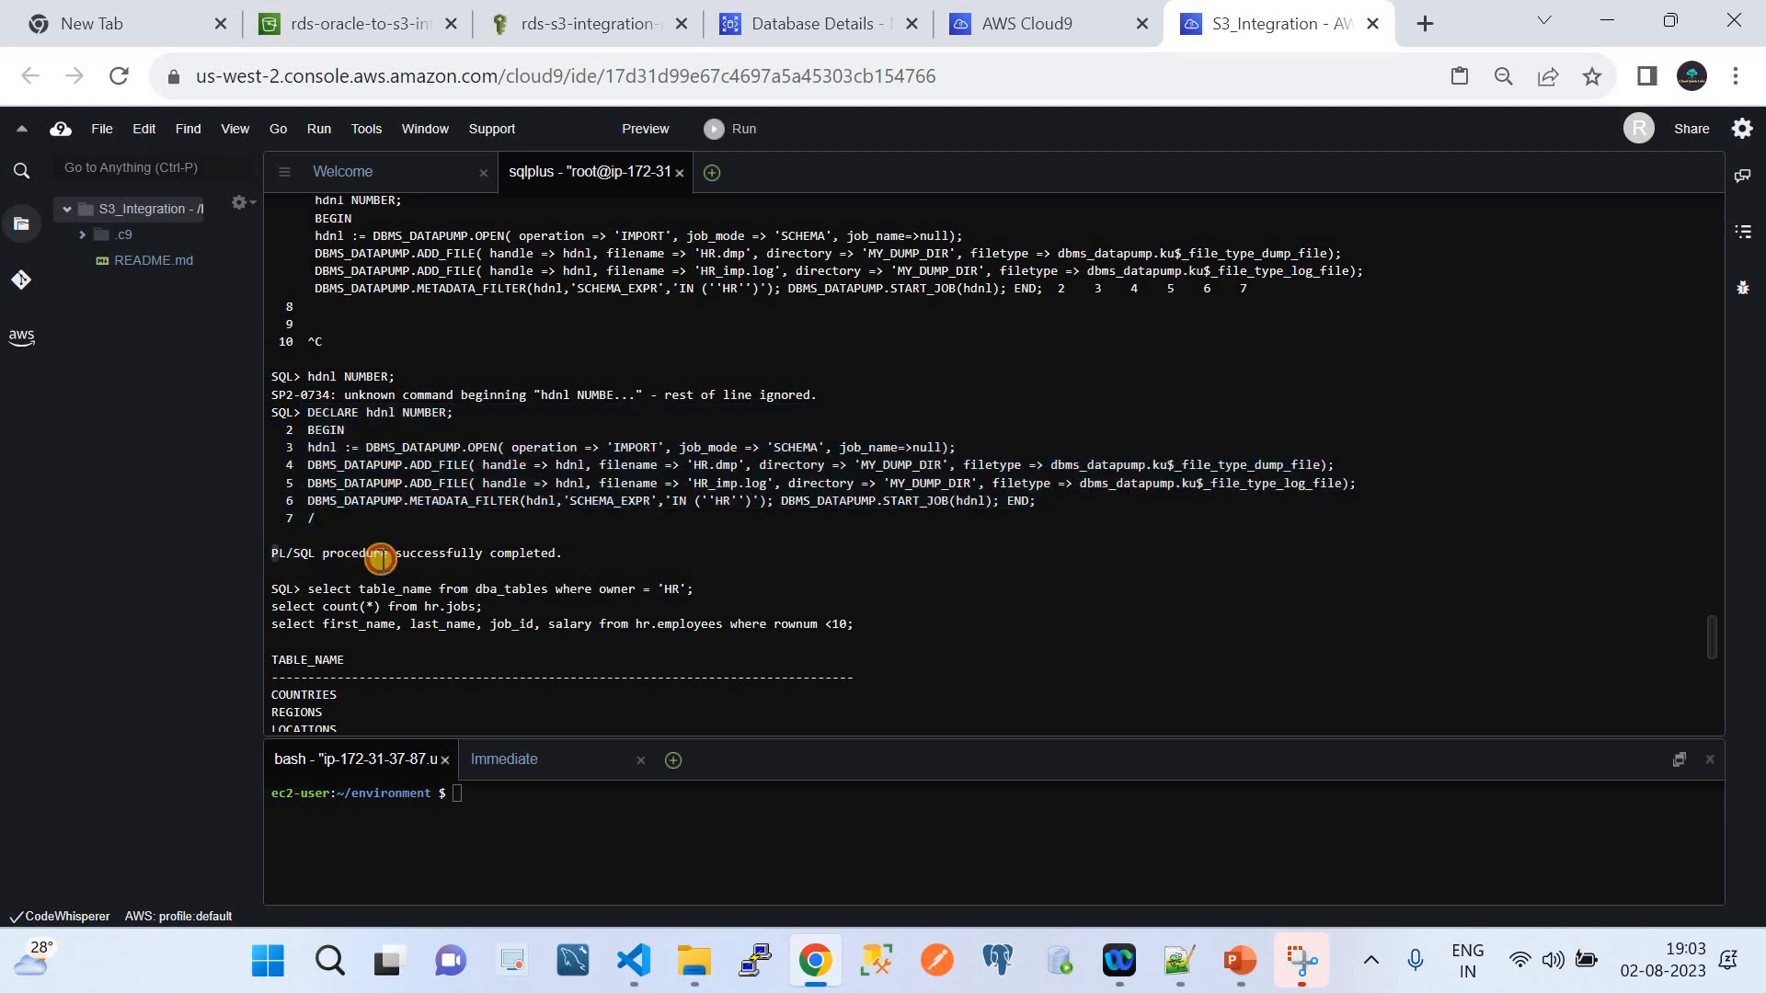
{"action": "left_click_drag", "start_coordinate": [380, 557], "coordinate": [595, 564]}
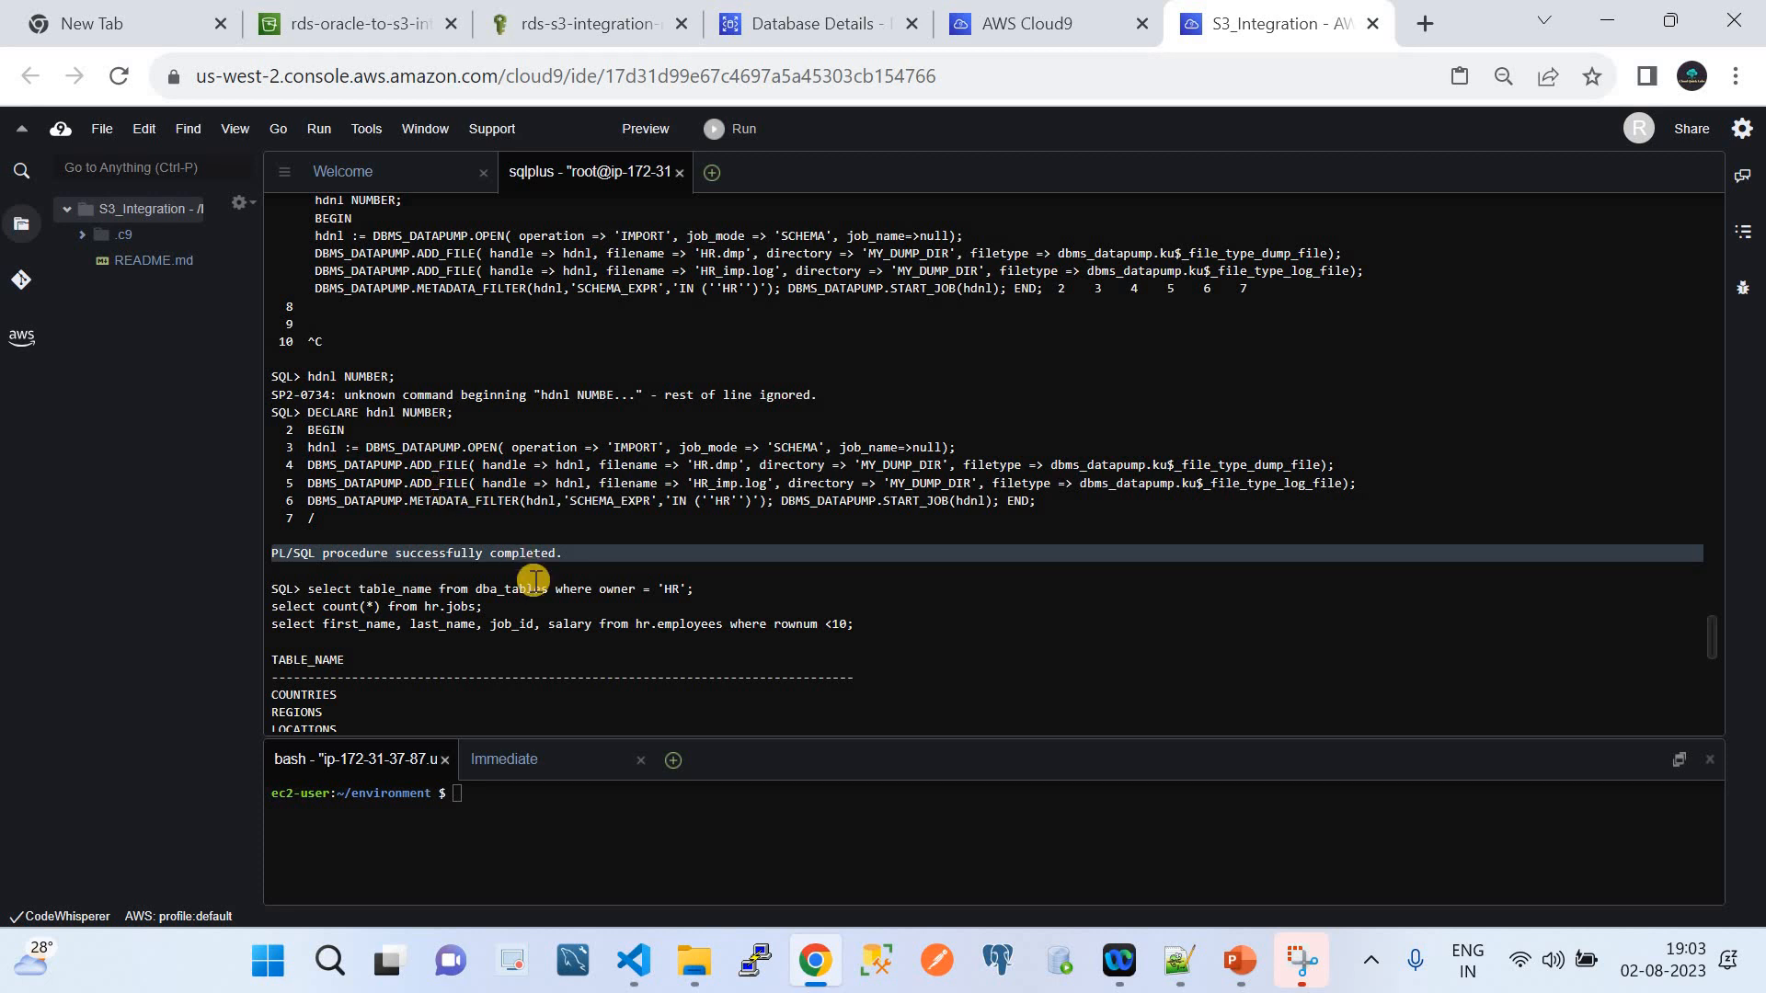
{"action": "scroll", "coordinate": [533, 582], "scroll_direction": "down", "scroll_amount": 3}
{"action": "scroll", "coordinate": [534, 582], "scroll_direction": "down", "scroll_amount": 2}
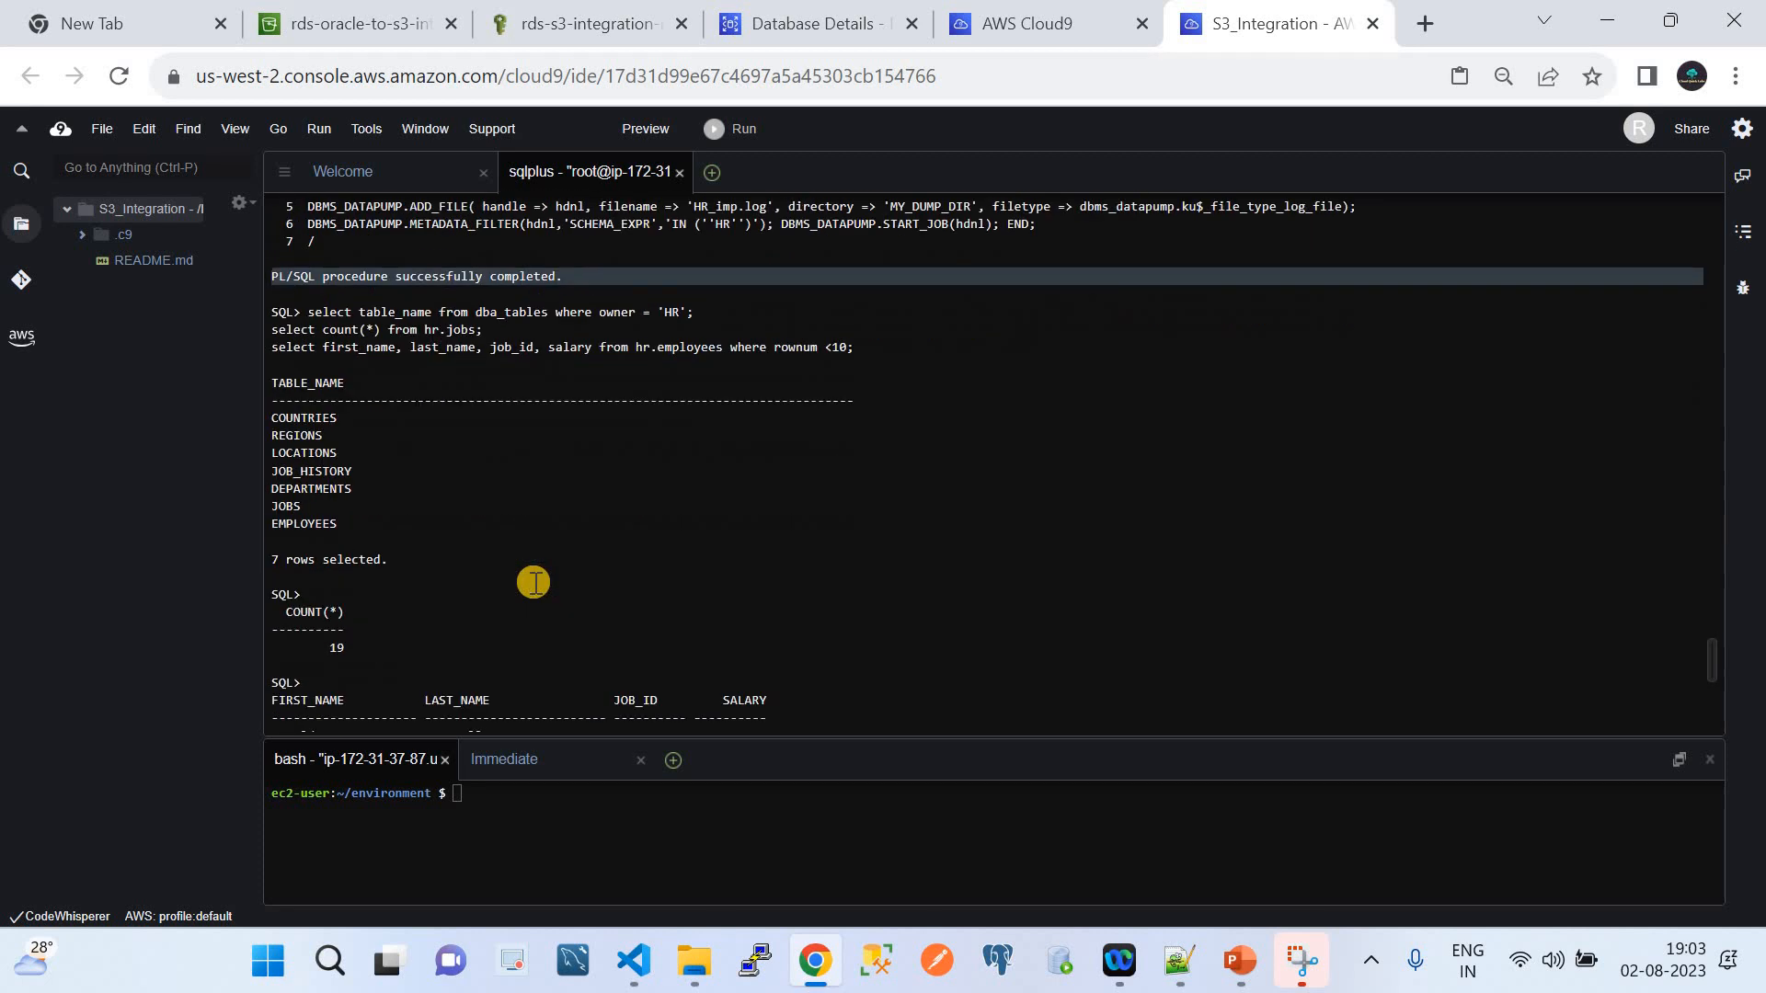
{"action": "scroll", "coordinate": [534, 582], "scroll_direction": "down", "scroll_amount": 1}
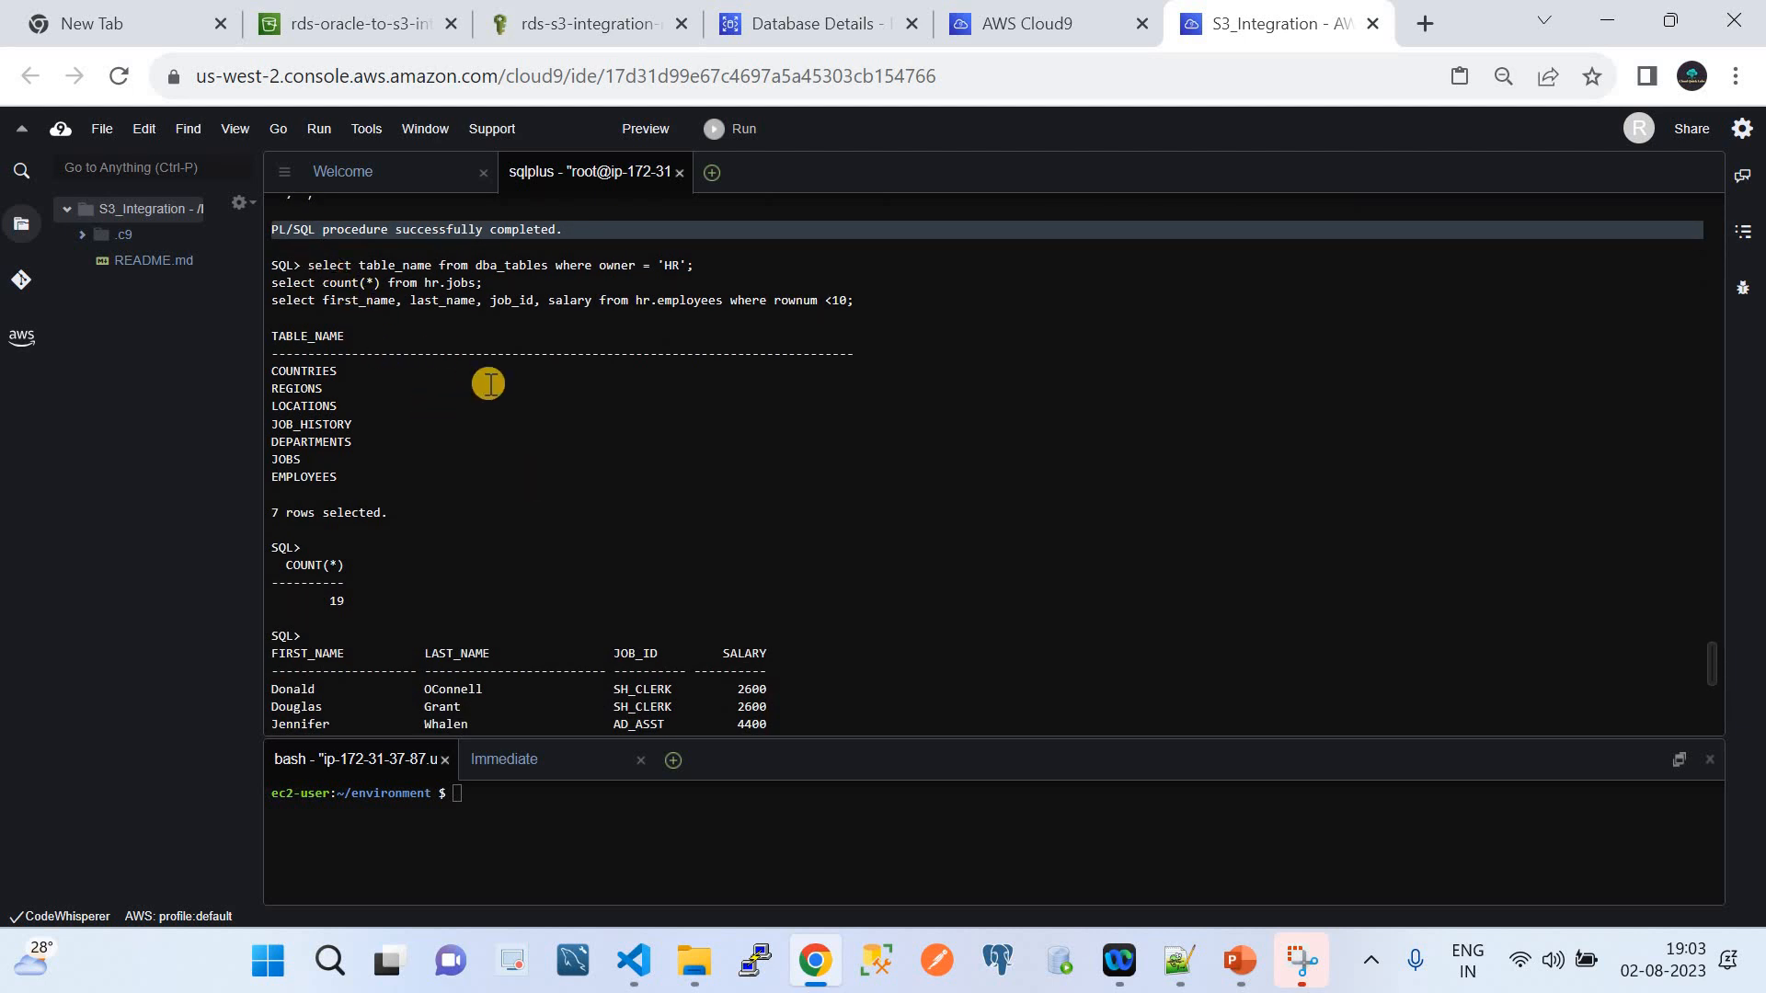
{"action": "scroll", "coordinate": [489, 383], "scroll_direction": "up", "scroll_amount": 2}
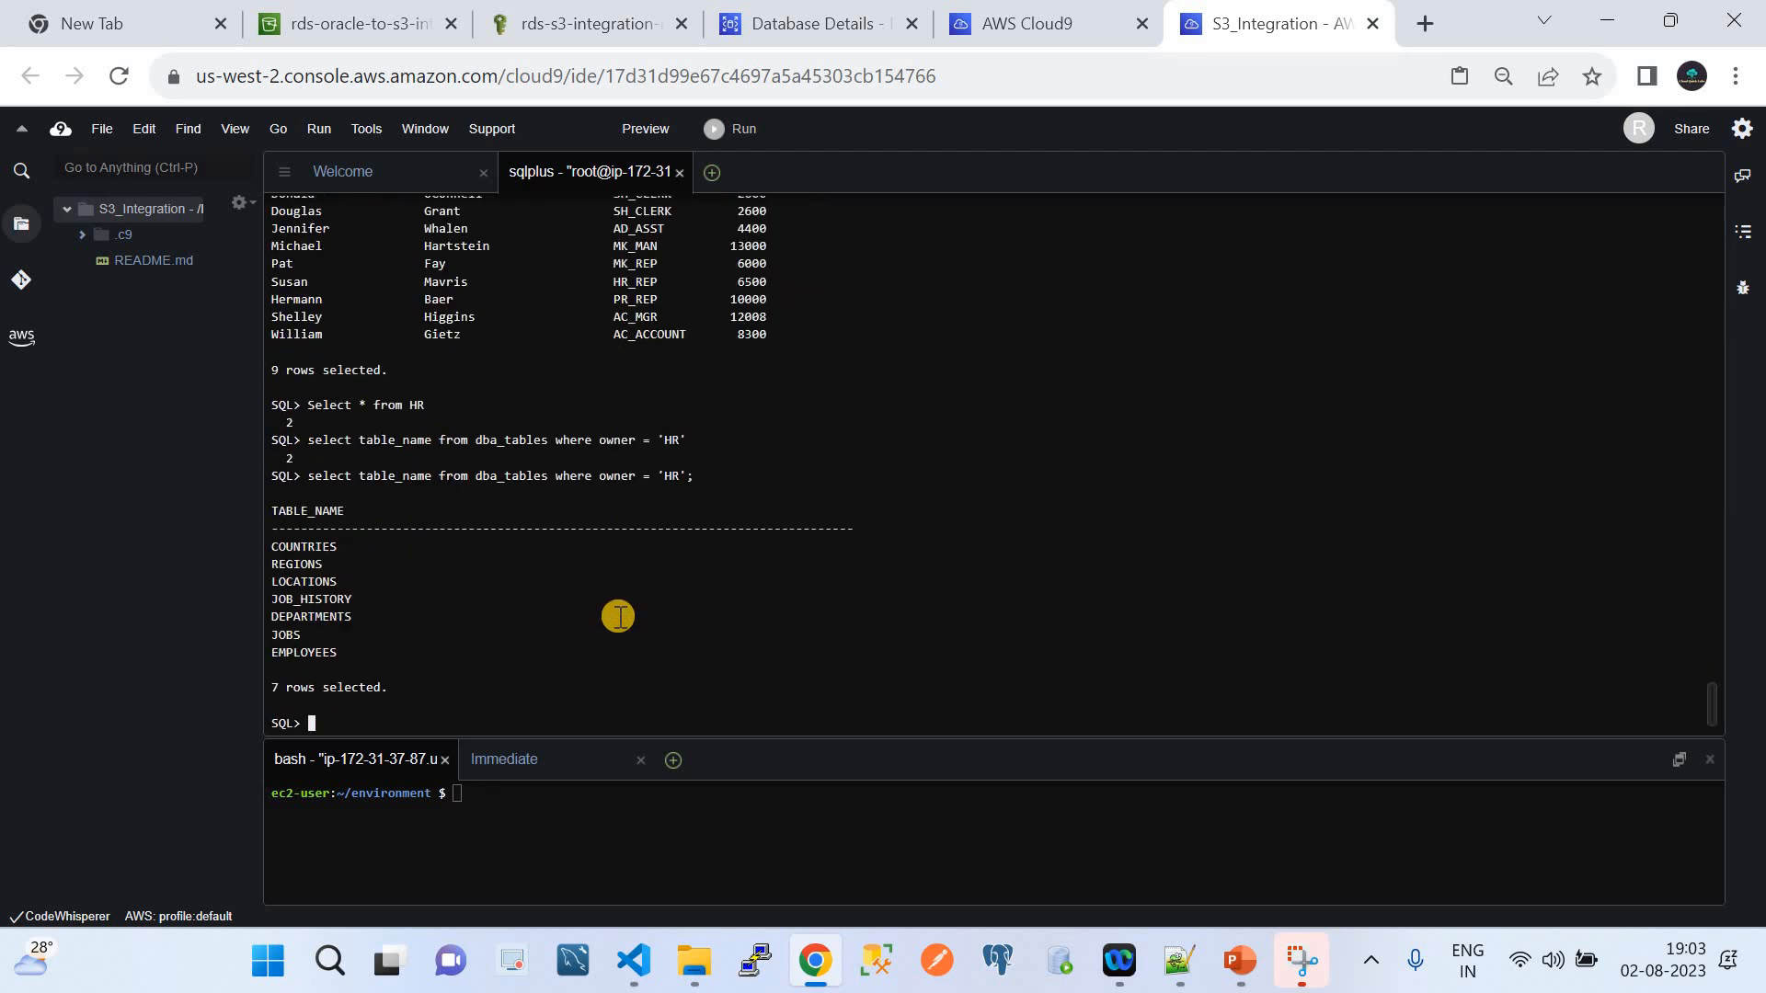
Run the line 26 HR-owned tables query in sqlplus and highlight the seven HR table names
{"action": "left_click", "coordinate": [635, 961]}
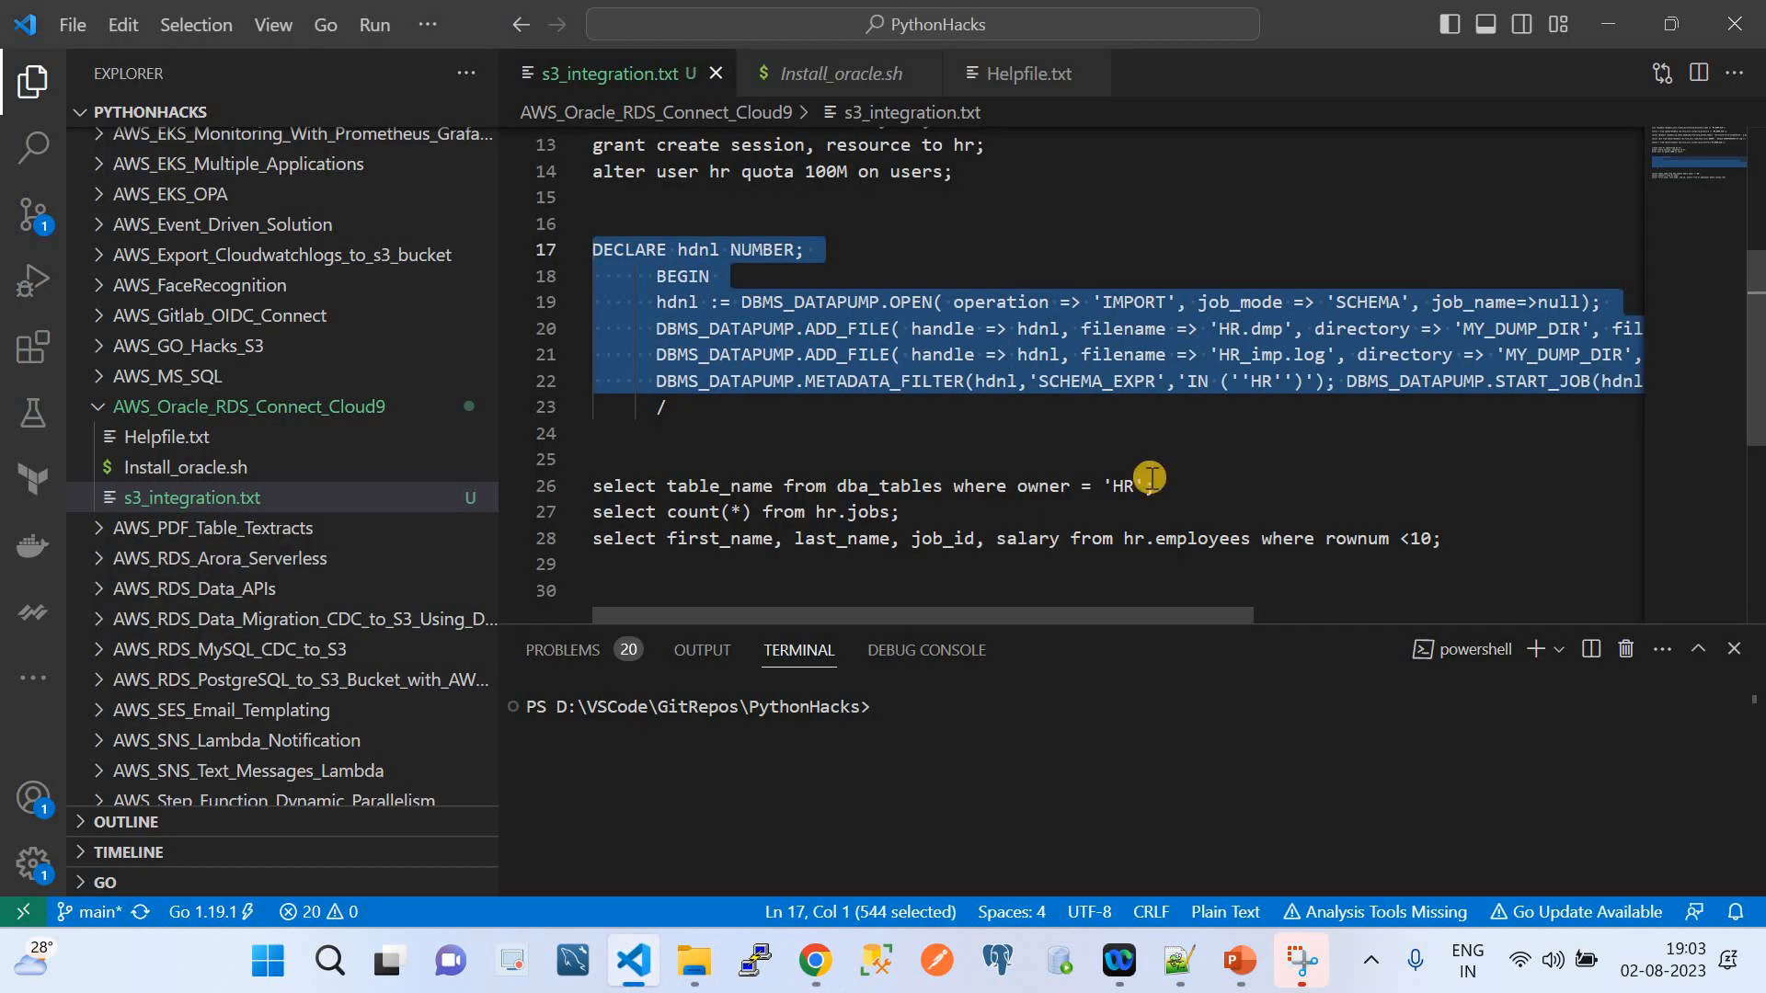
{"action": "left_click_drag", "start_coordinate": [1161, 486], "coordinate": [593, 489]}
{"action": "key", "text": "ctrl+c"}
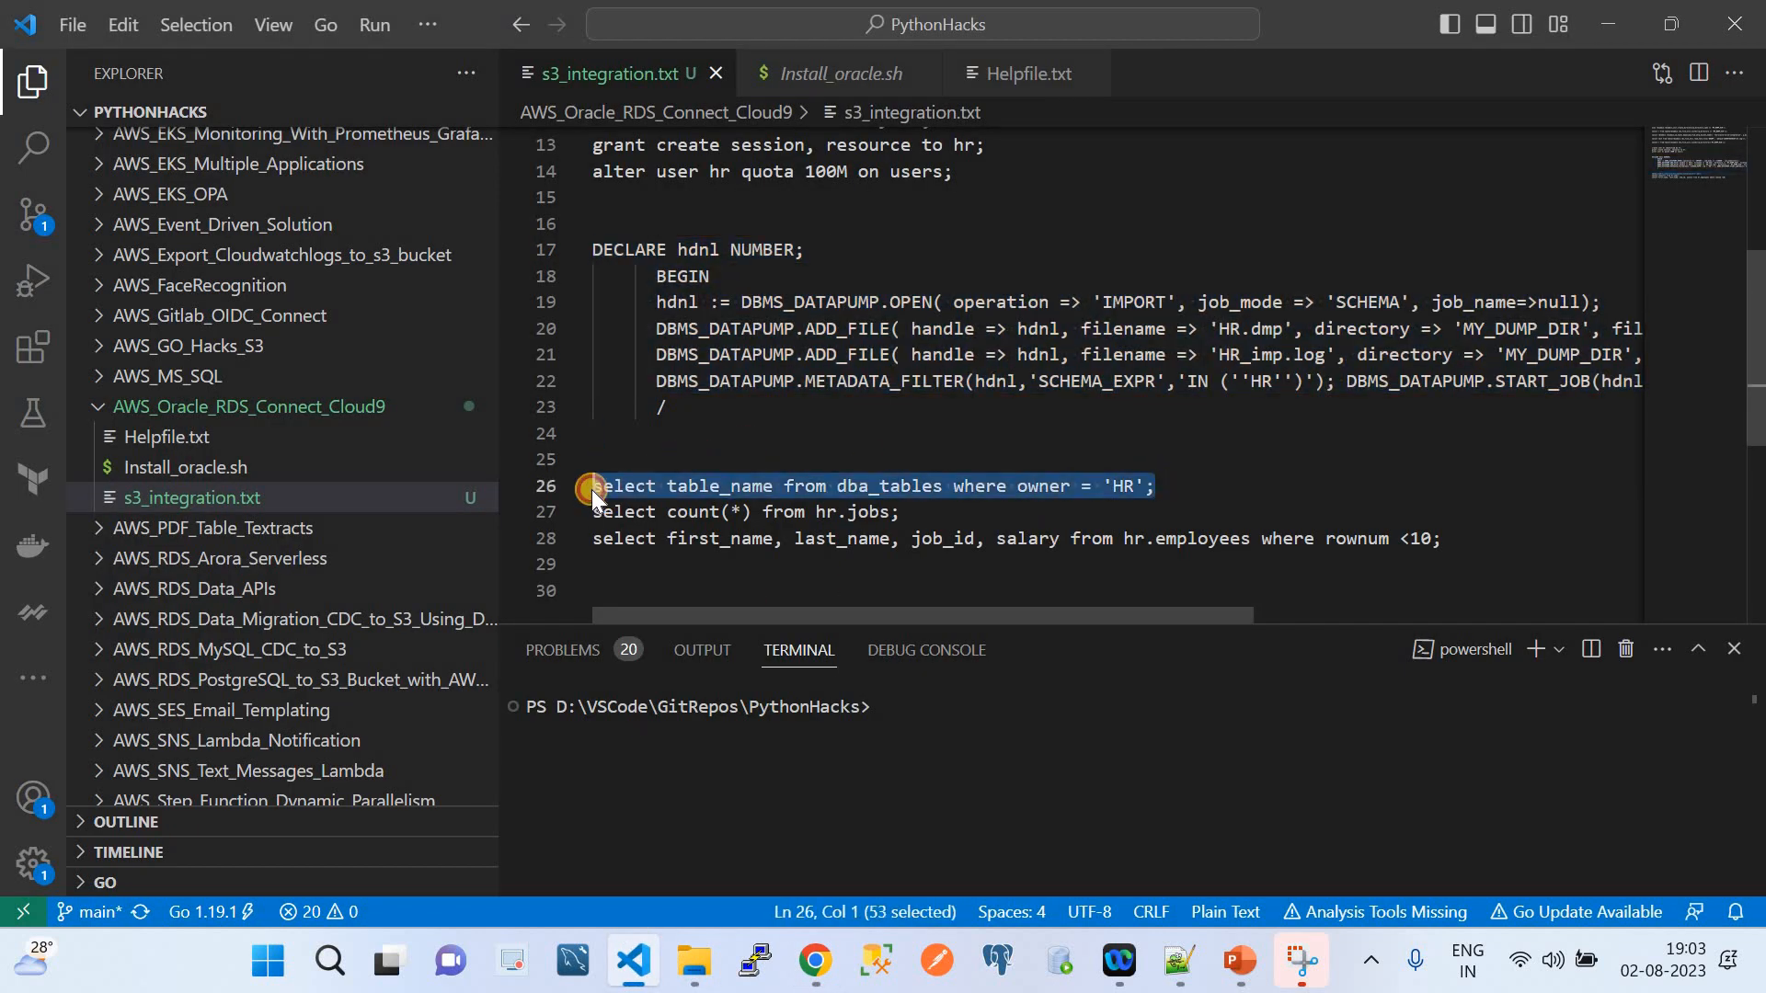
{"action": "left_click", "coordinate": [826, 980]}
{"action": "right_click", "coordinate": [529, 666]}
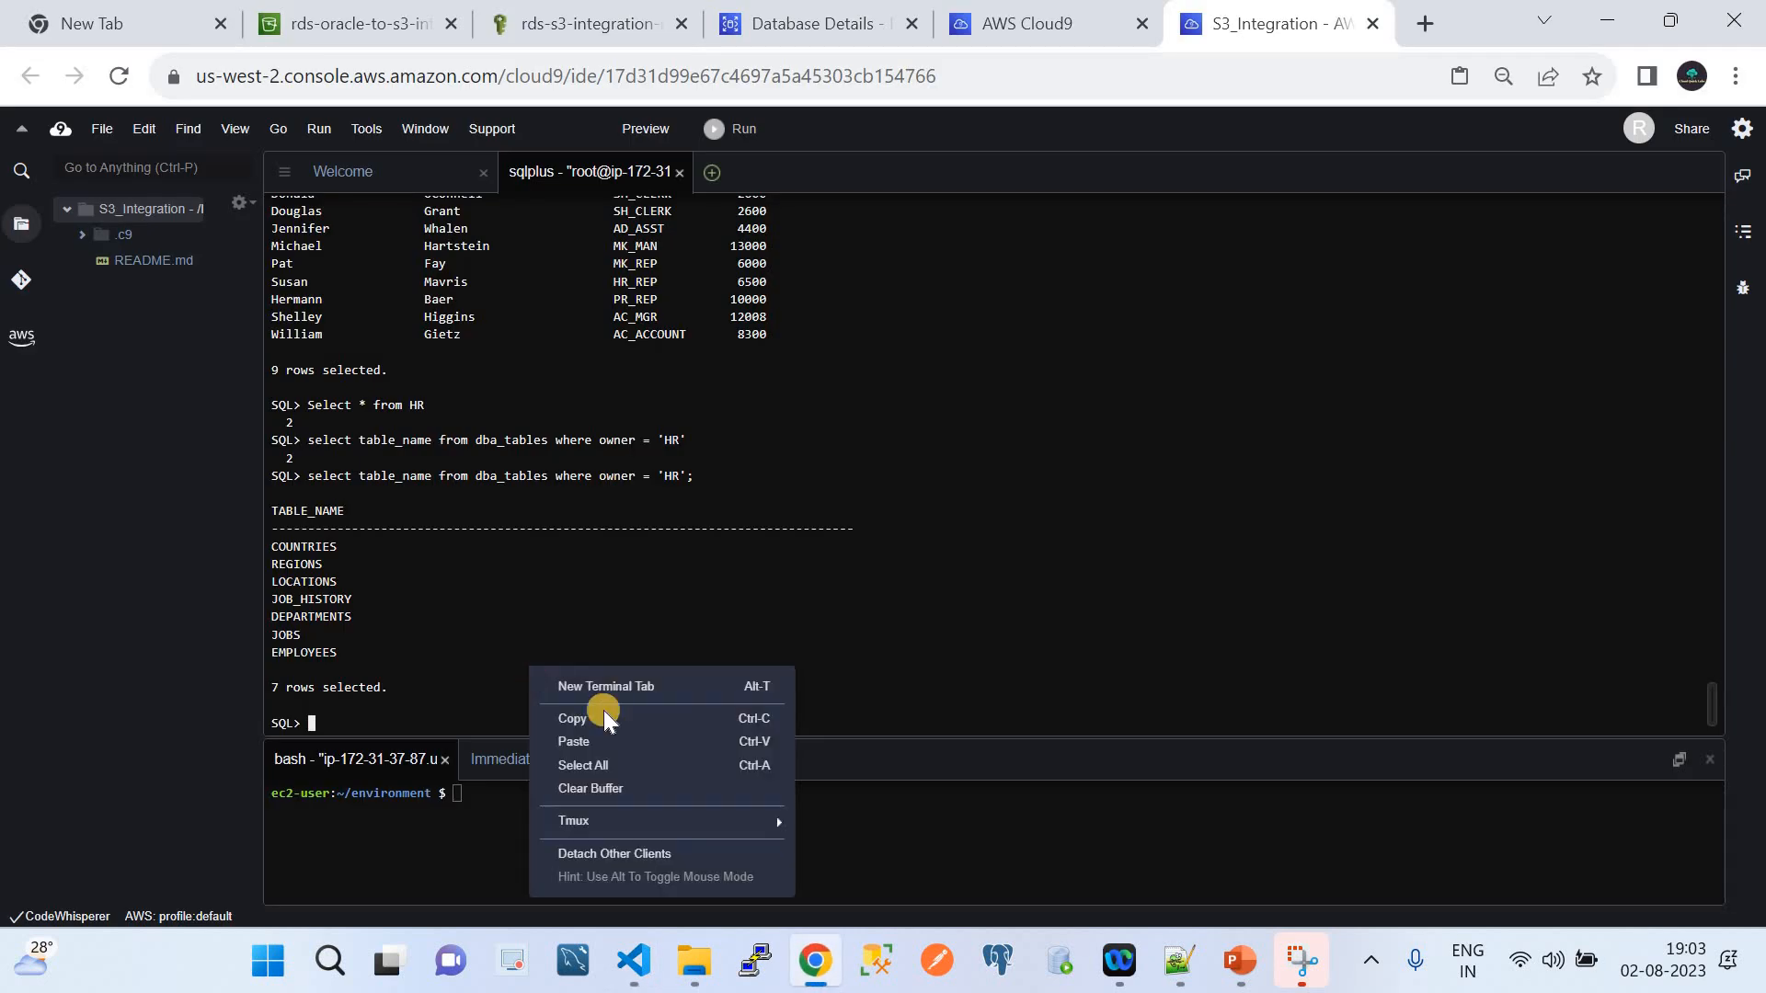
{"action": "left_click", "coordinate": [596, 734]}
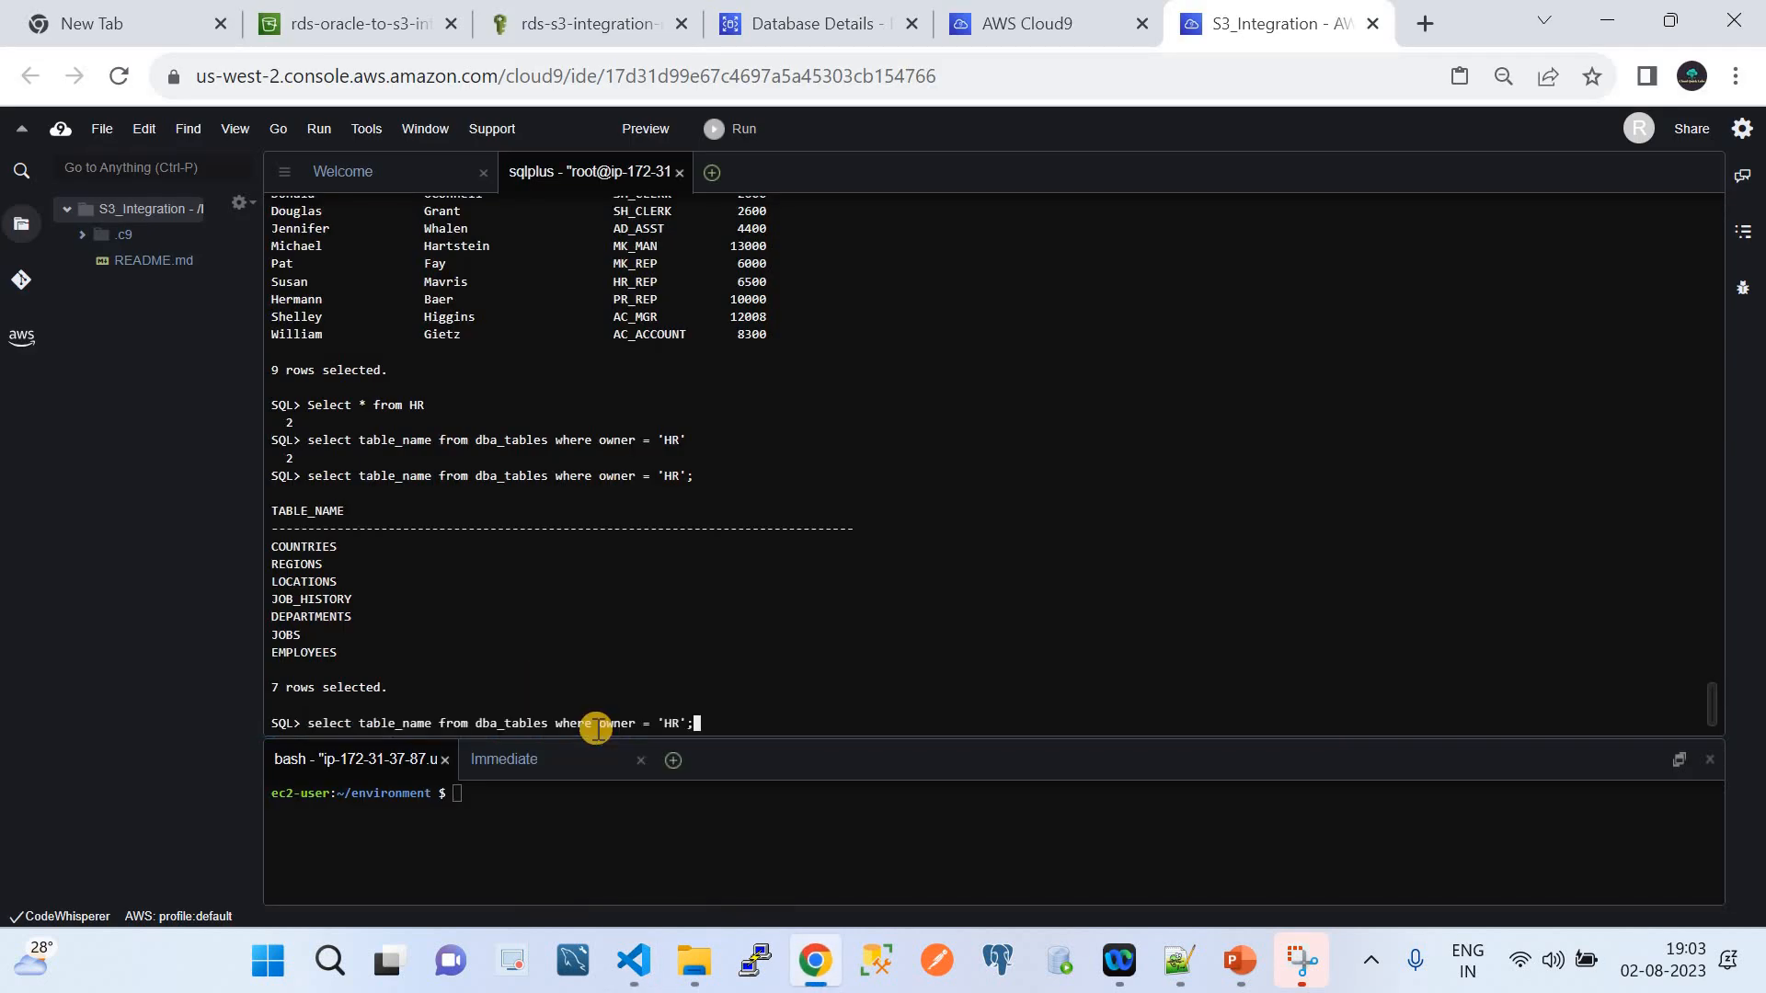
{"action": "key", "text": "Return"}
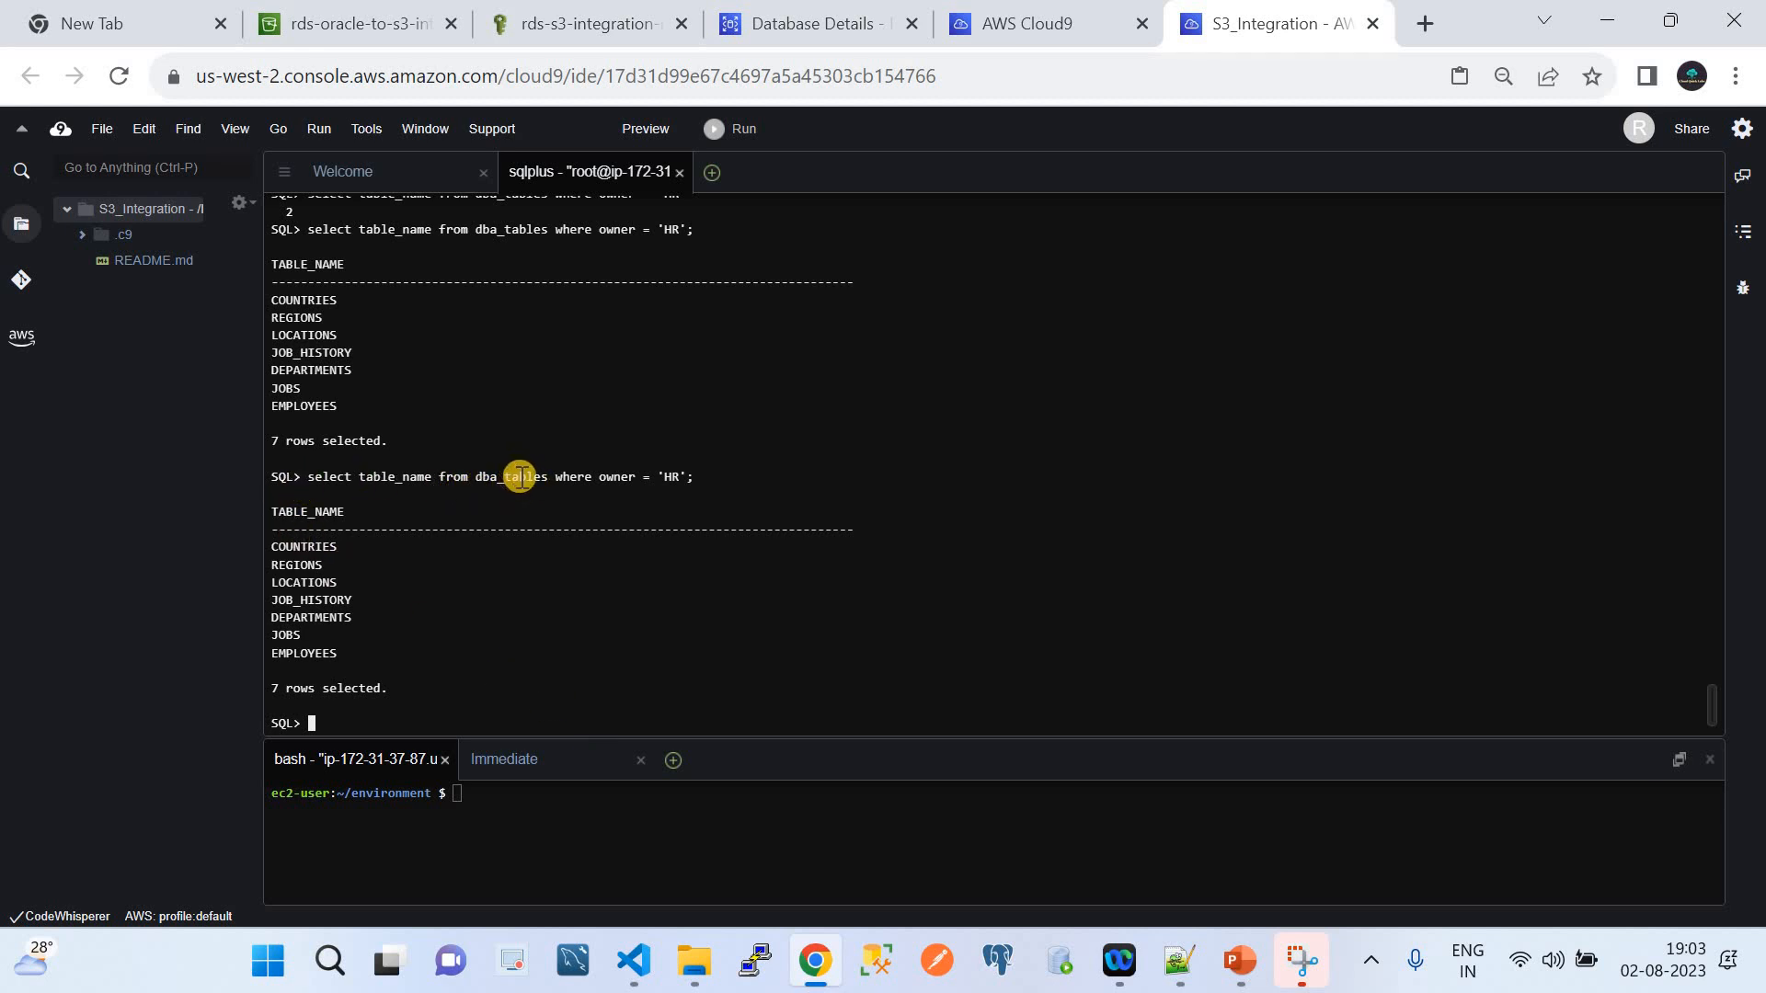
{"action": "double_click", "coordinate": [672, 475]}
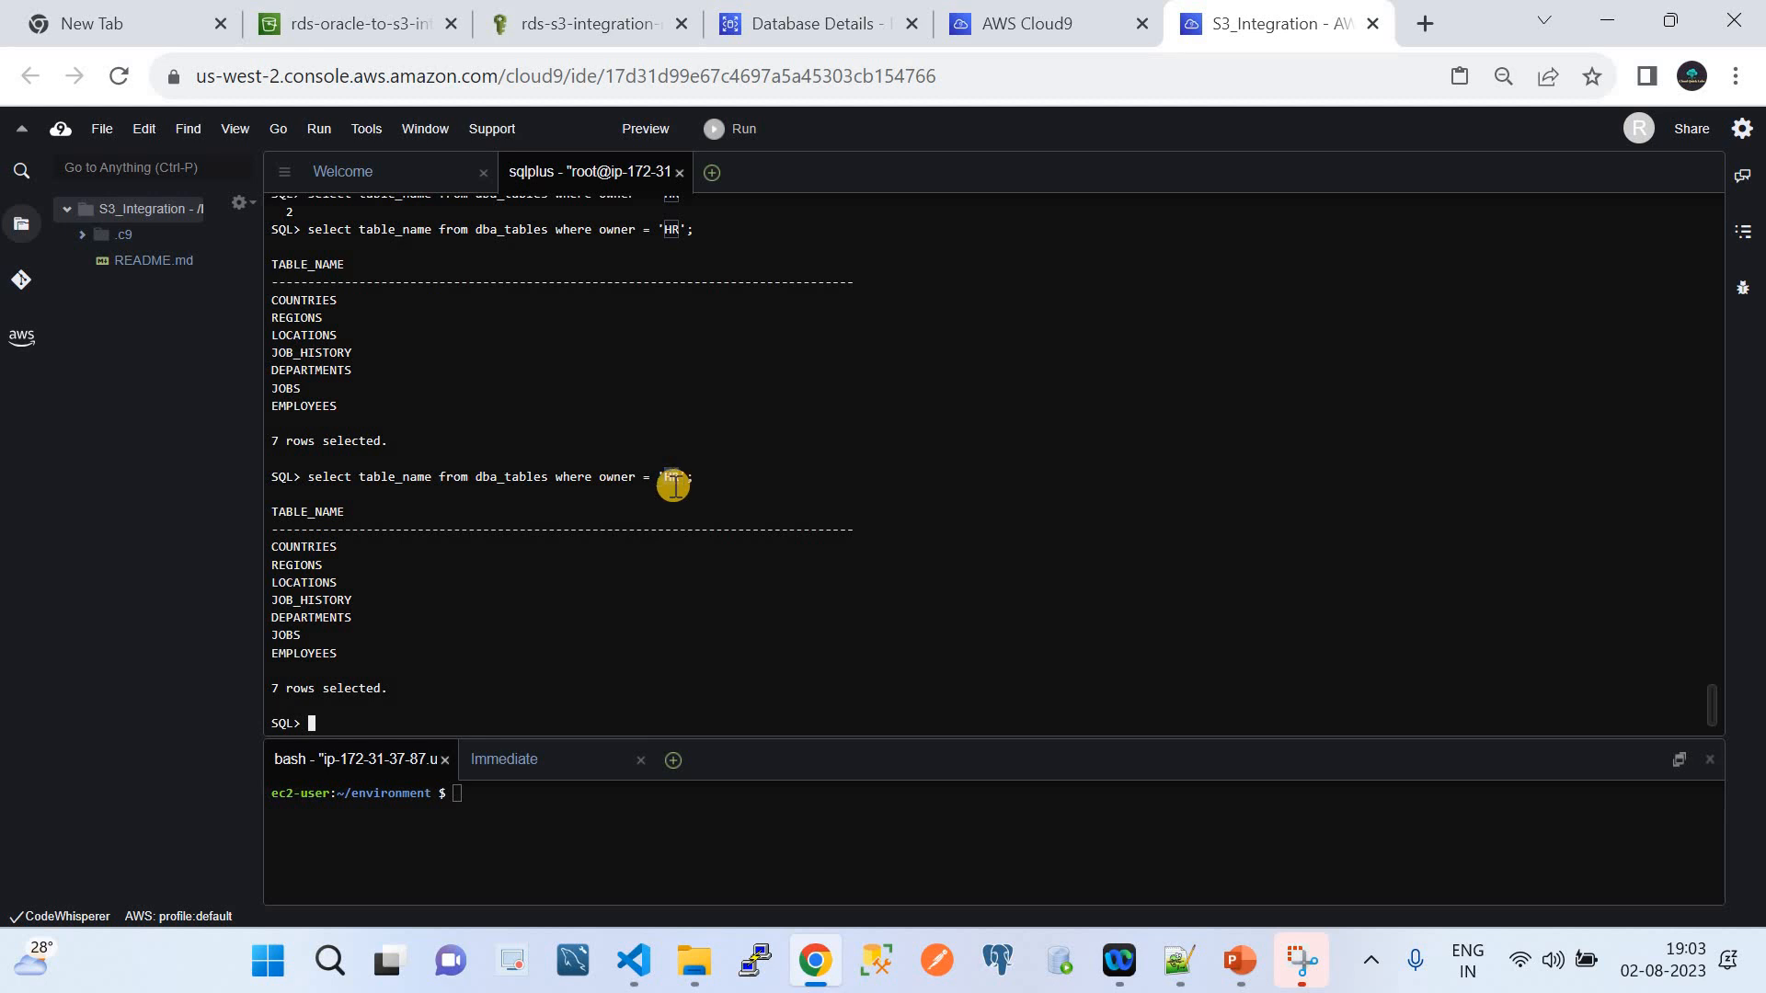
{"action": "left_click", "coordinate": [292, 565]}
{"action": "left_click_drag", "start_coordinate": [292, 564], "coordinate": [351, 656]}
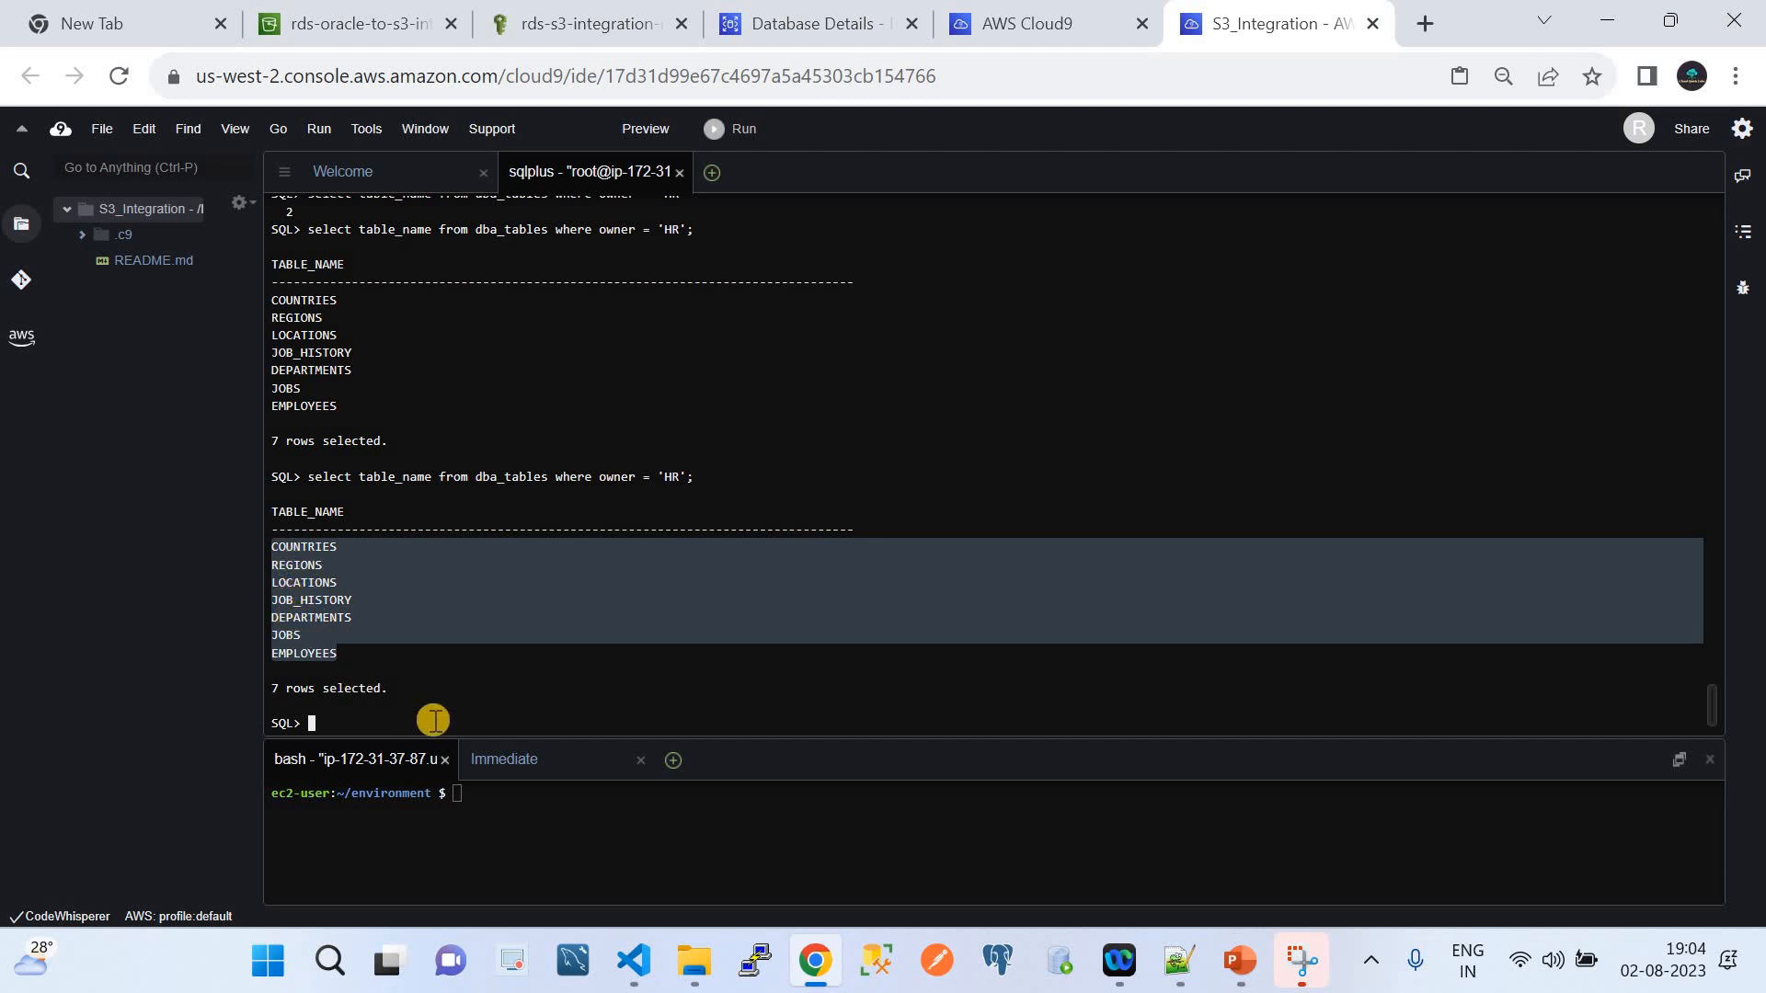
{"action": "left_click", "coordinate": [635, 960]}
Run the count(*) from hr.jobs query from line 27, returning 19 jobs
{"action": "left_click", "coordinate": [916, 511]}
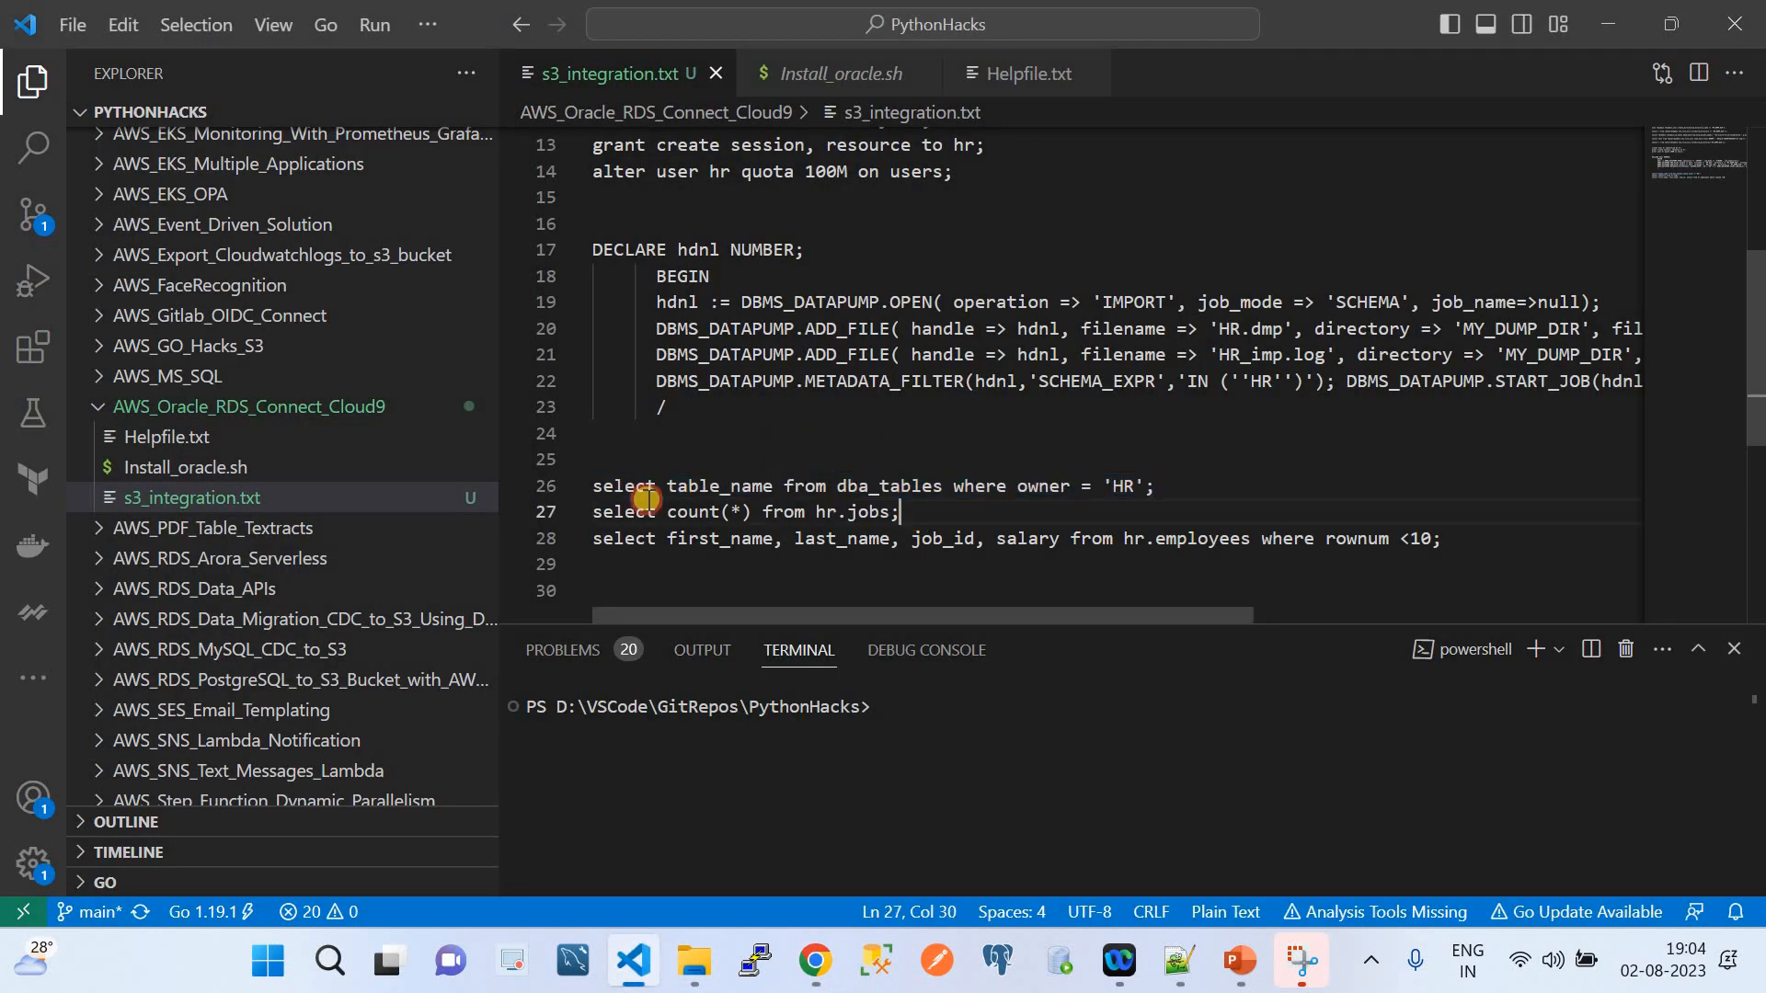
{"action": "left_click_drag", "start_coordinate": [645, 499], "coordinate": [573, 505]}
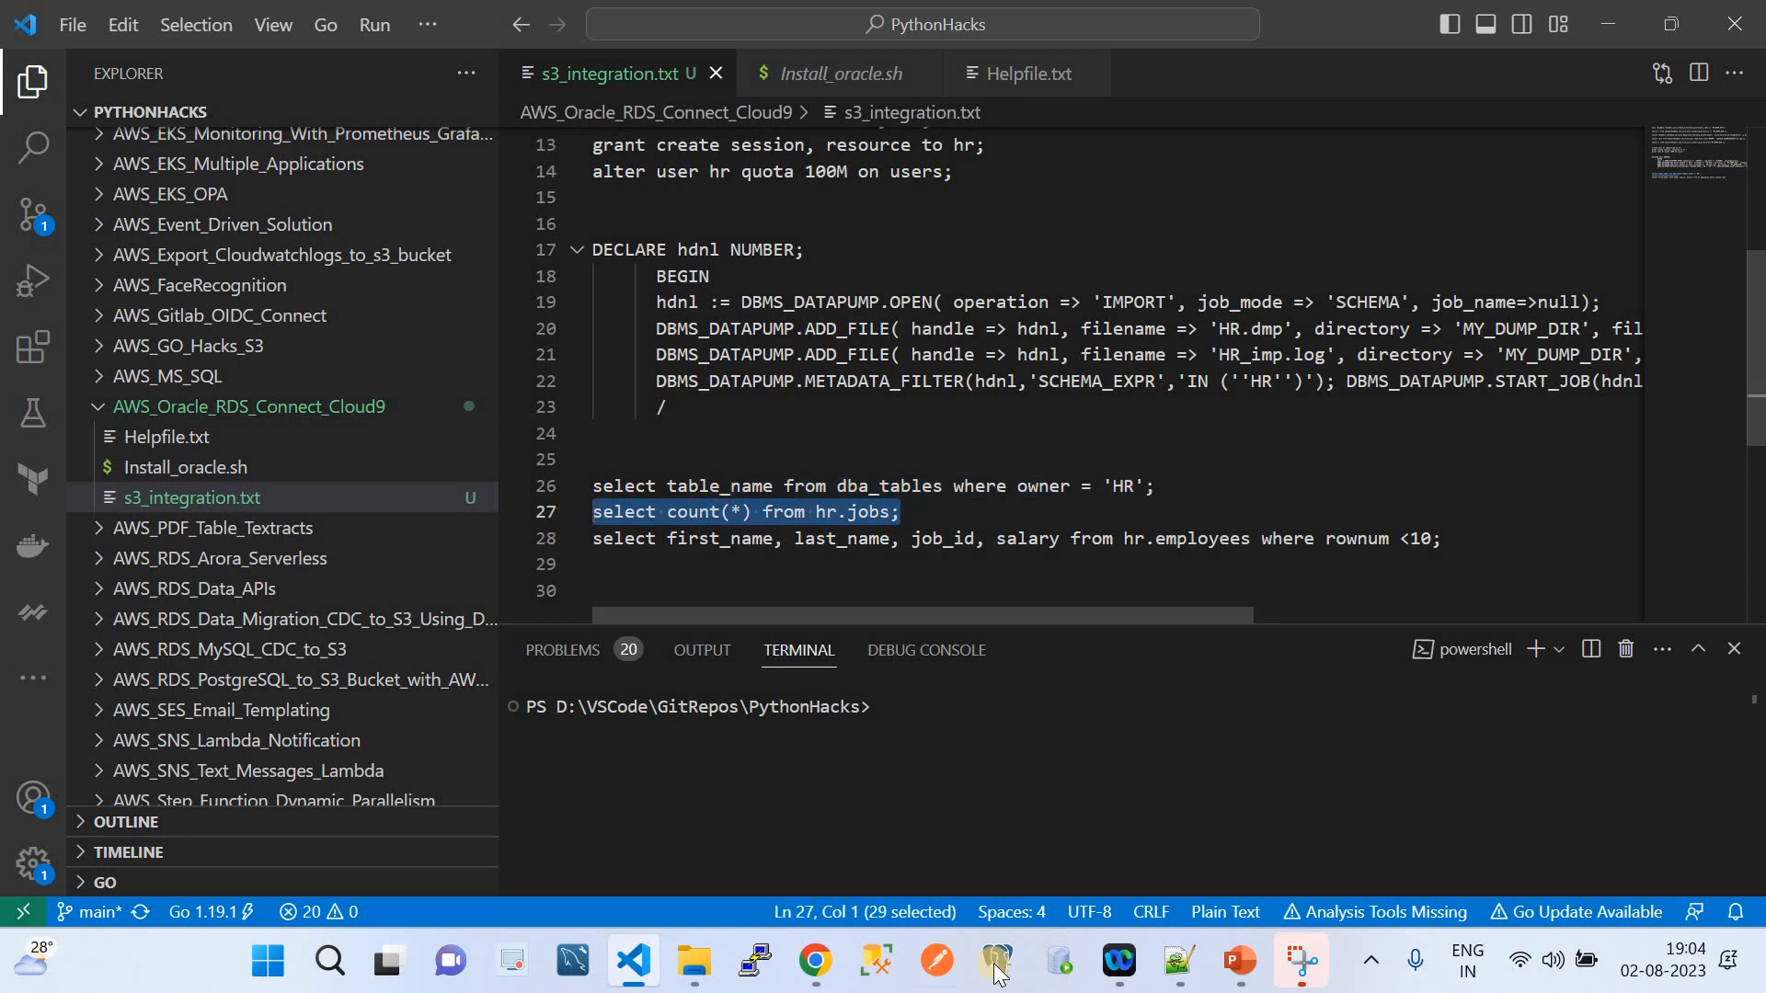
{"action": "left_click", "coordinate": [815, 960]}
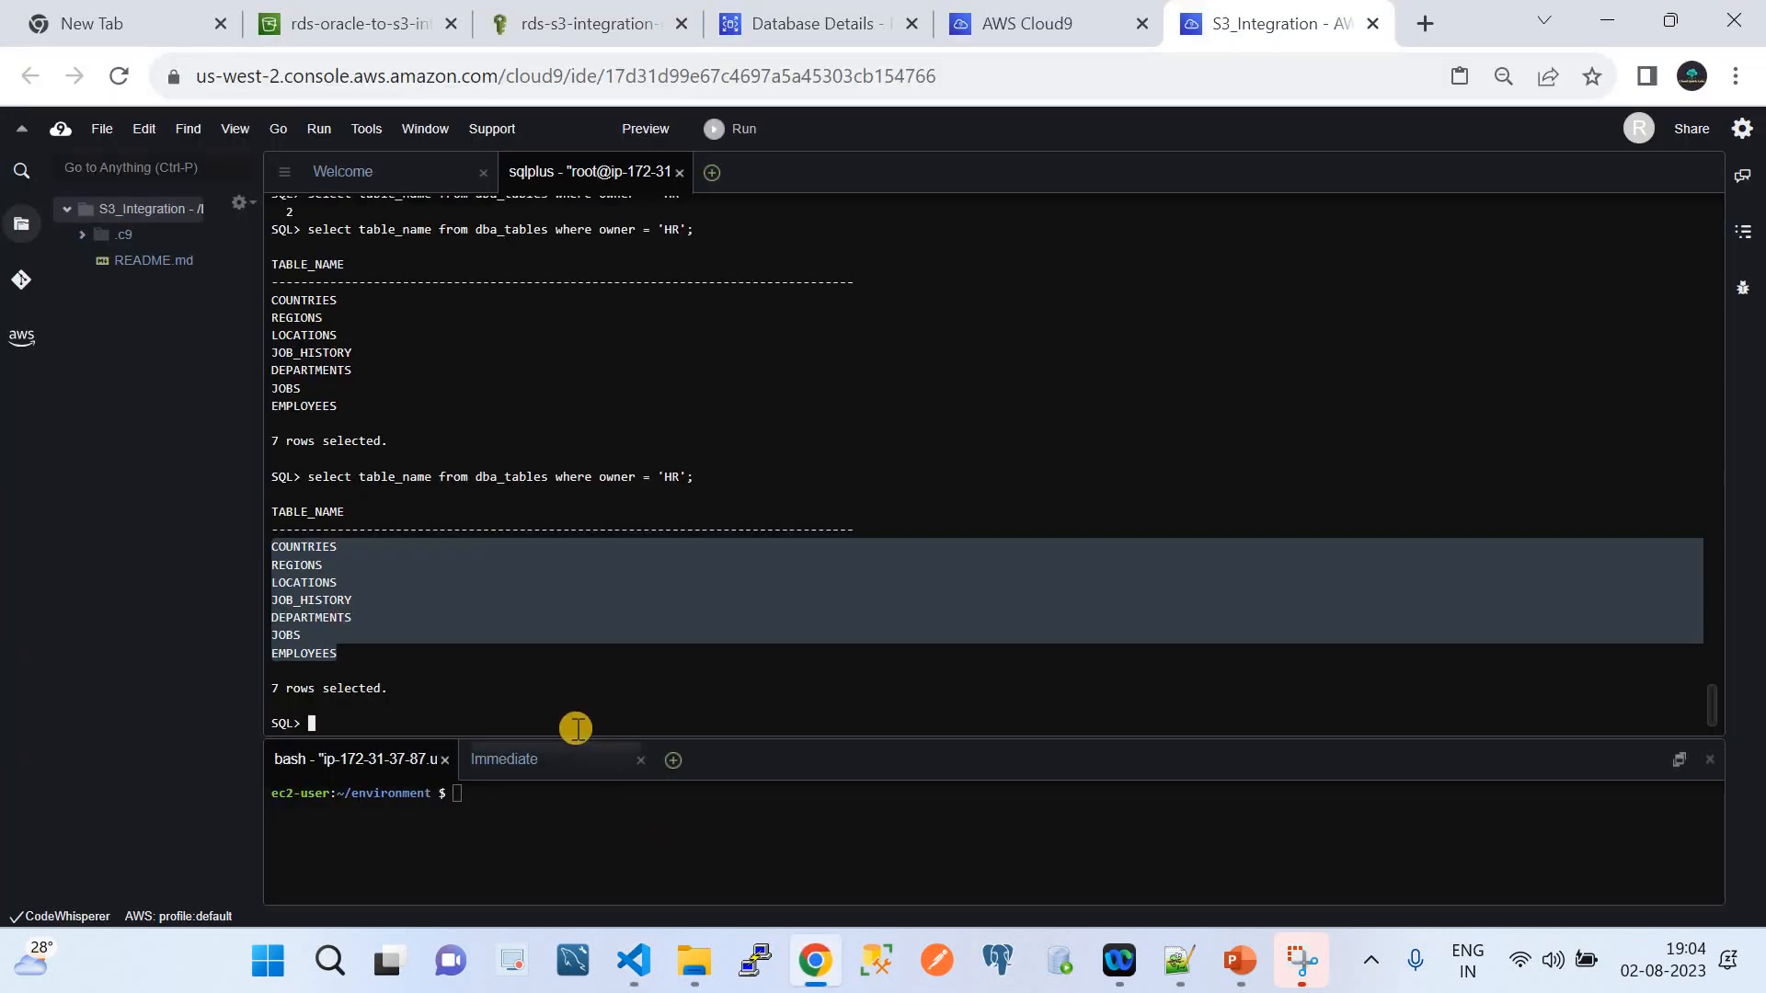
{"action": "right_click", "coordinate": [509, 702]}
{"action": "left_click", "coordinate": [566, 753]}
{"action": "key", "text": "Return"}
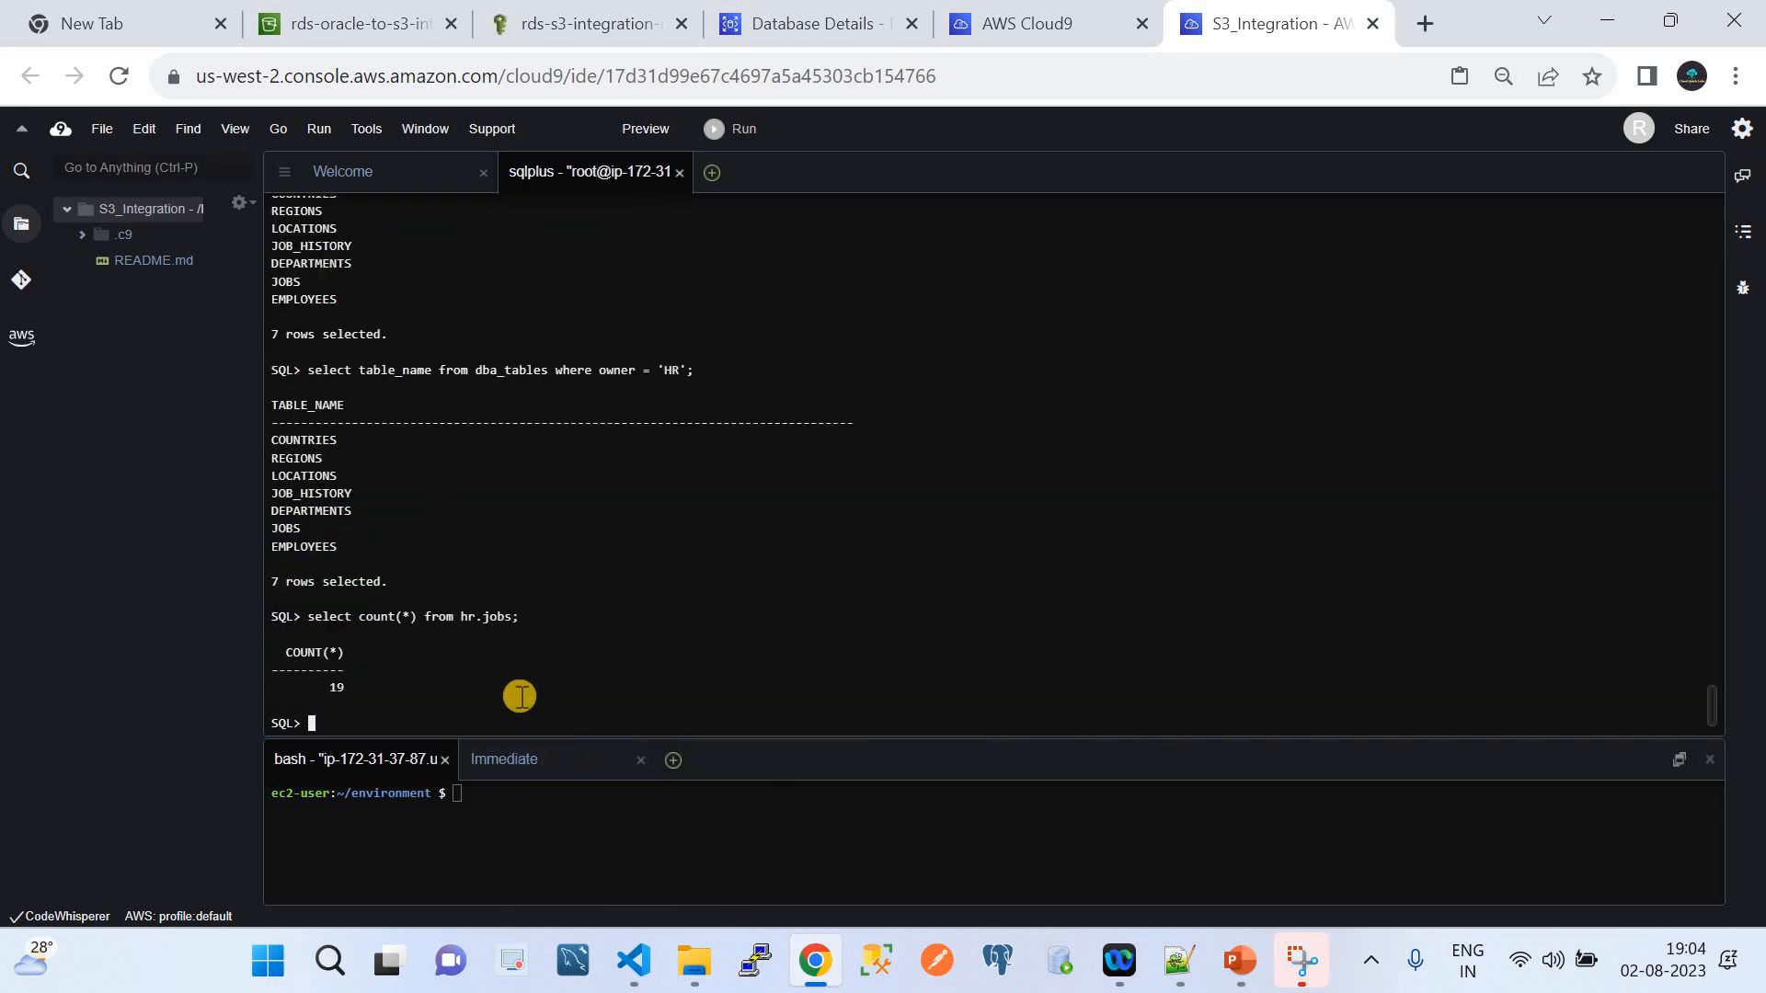
{"action": "key", "text": "Up"}
{"action": "key", "text": "BackSpace"}
{"action": "key", "text": "BackSpace"}
{"action": "key", "text": "BackSpace"}
{"action": "key", "text": "BackSpace"}
Run the line 28 hr.employees rownum <10 query listing nine employees' names, job ids and salaries
{"action": "left_click", "coordinate": [633, 966]}
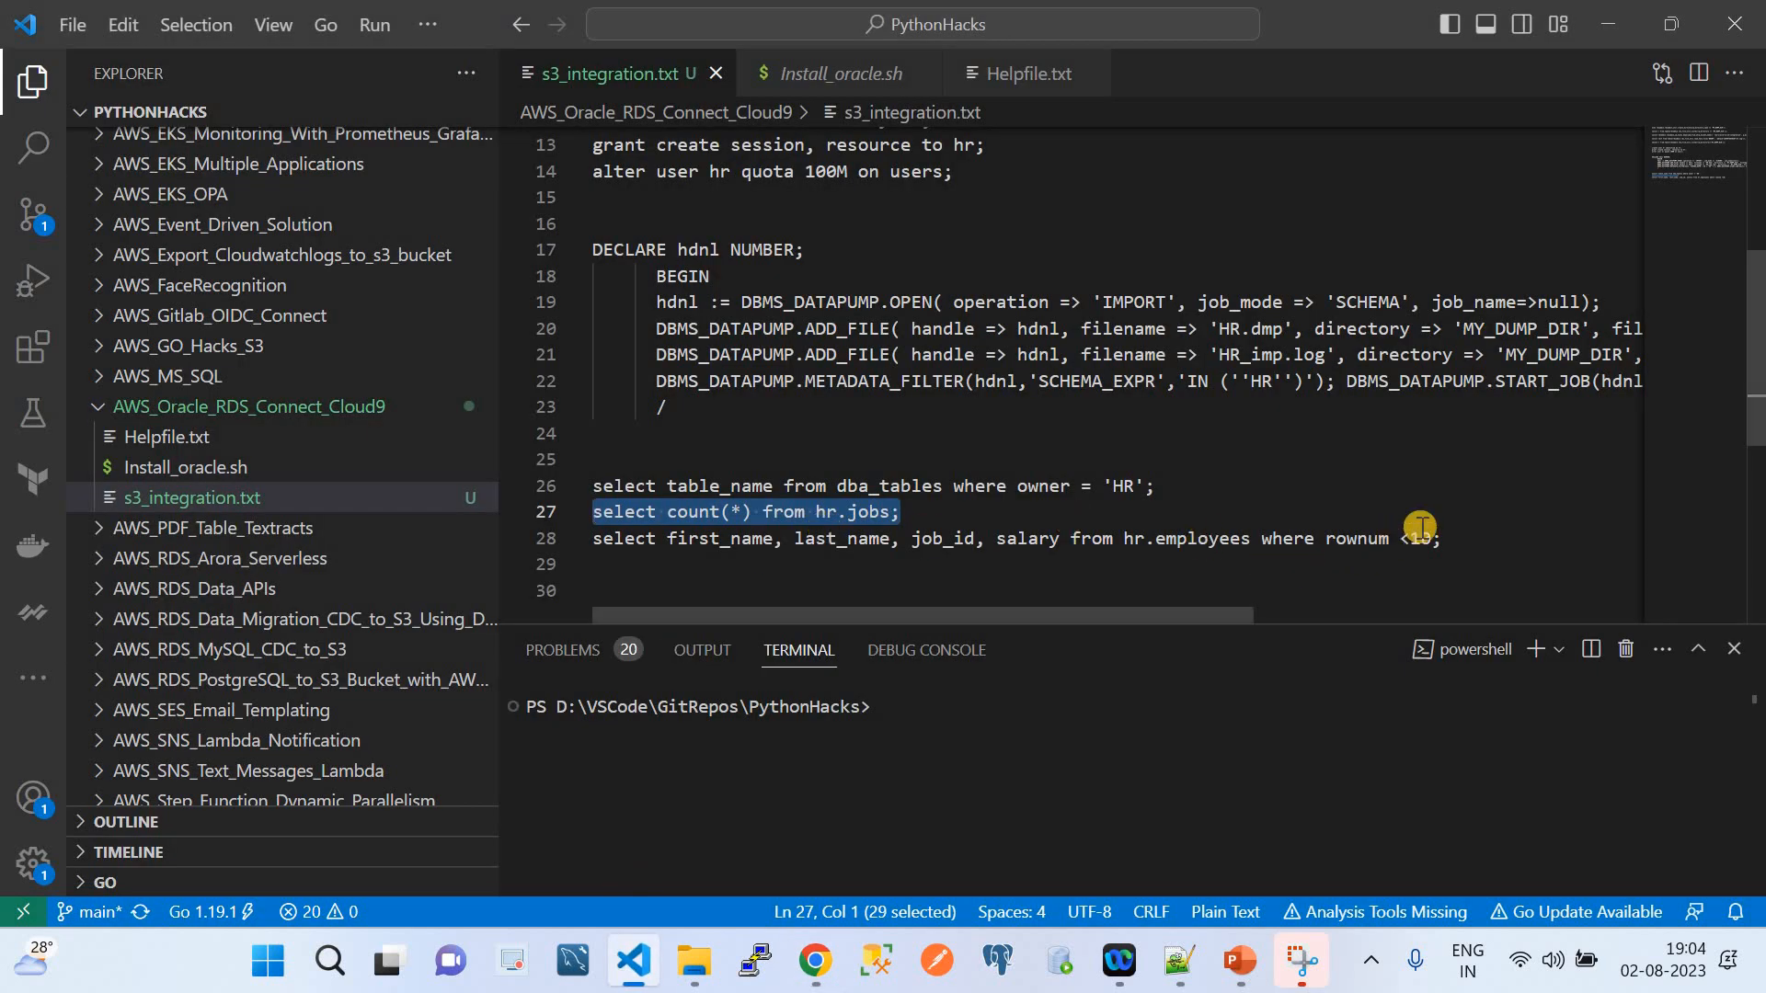
{"action": "left_click", "coordinate": [1440, 539]}
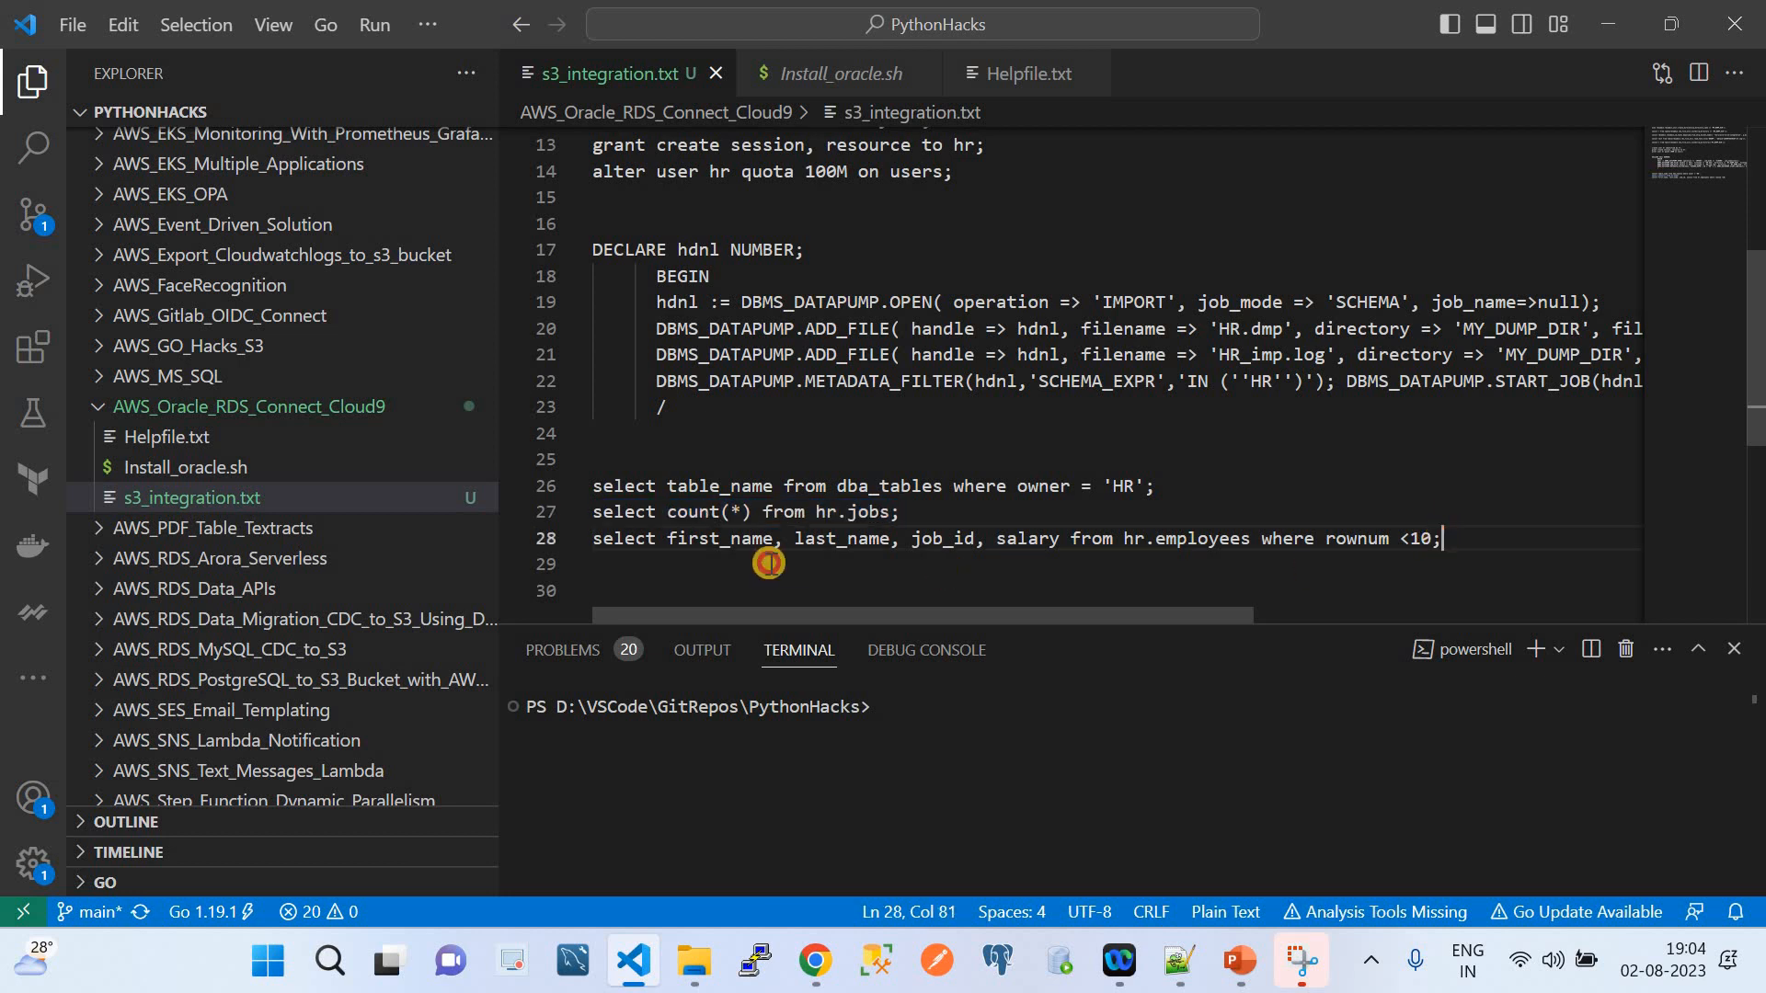
{"action": "left_click", "coordinate": [592, 539], "text": "shift"}
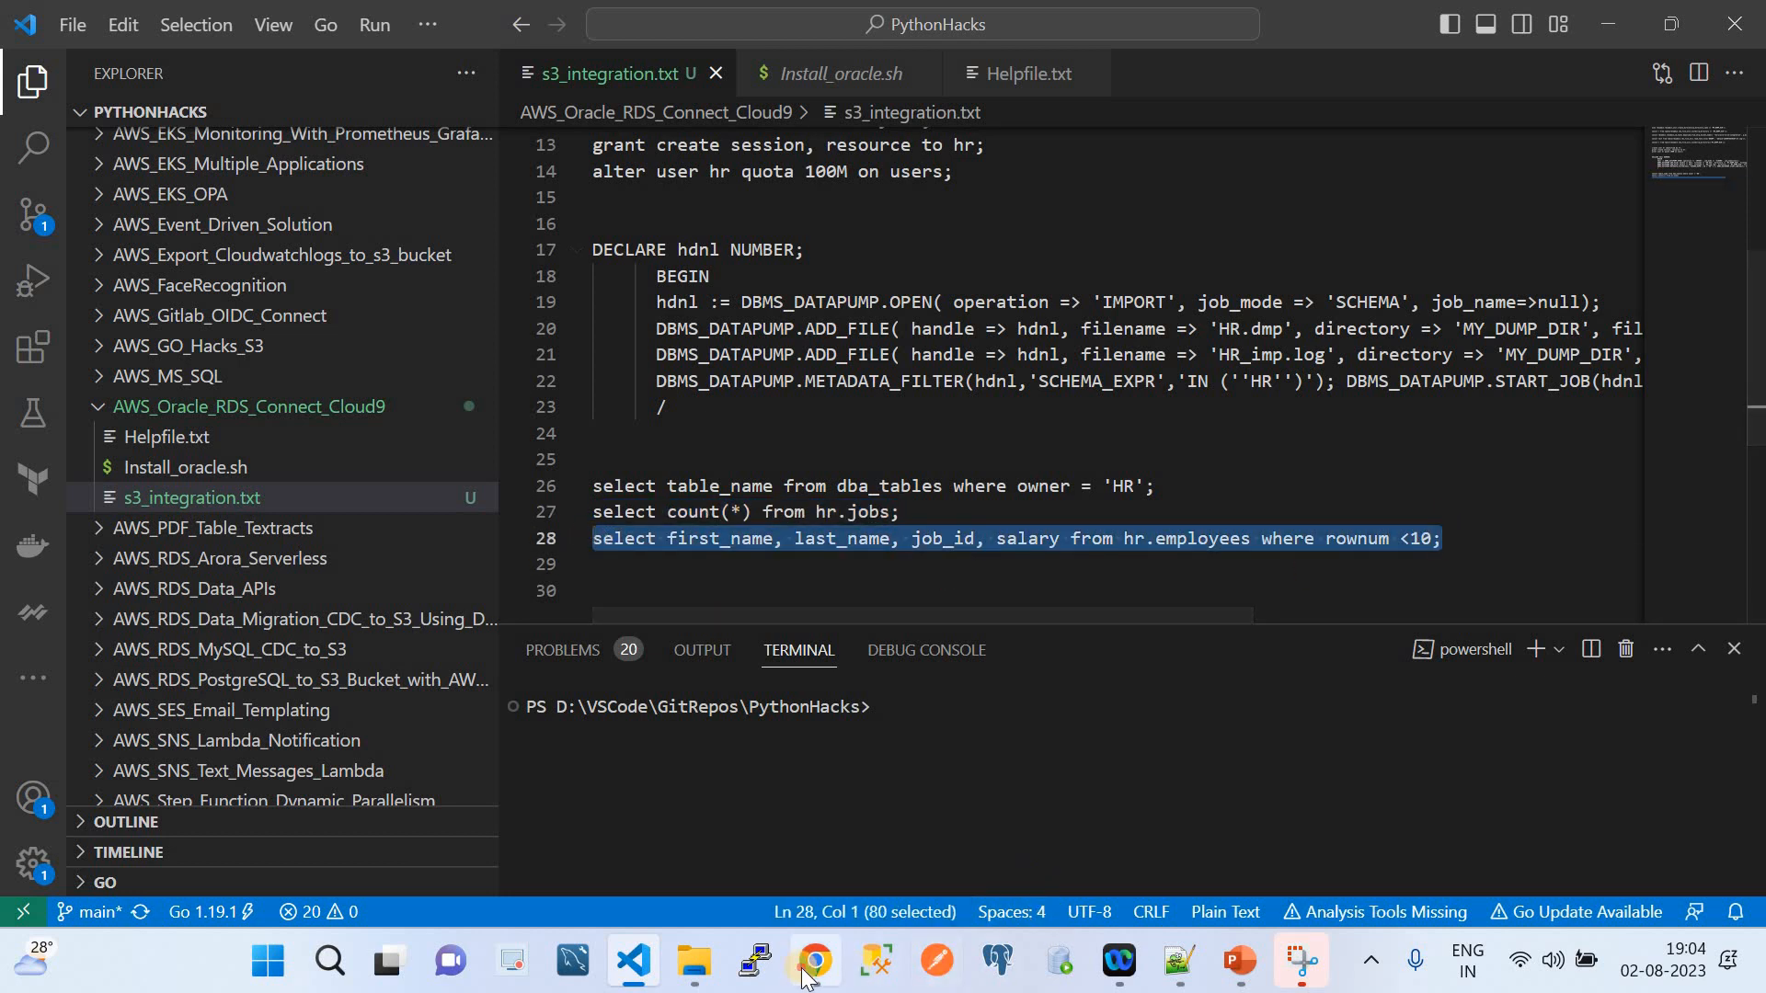
{"action": "key", "text": "alt+Tab"}
{"action": "right_click", "coordinate": [500, 602]}
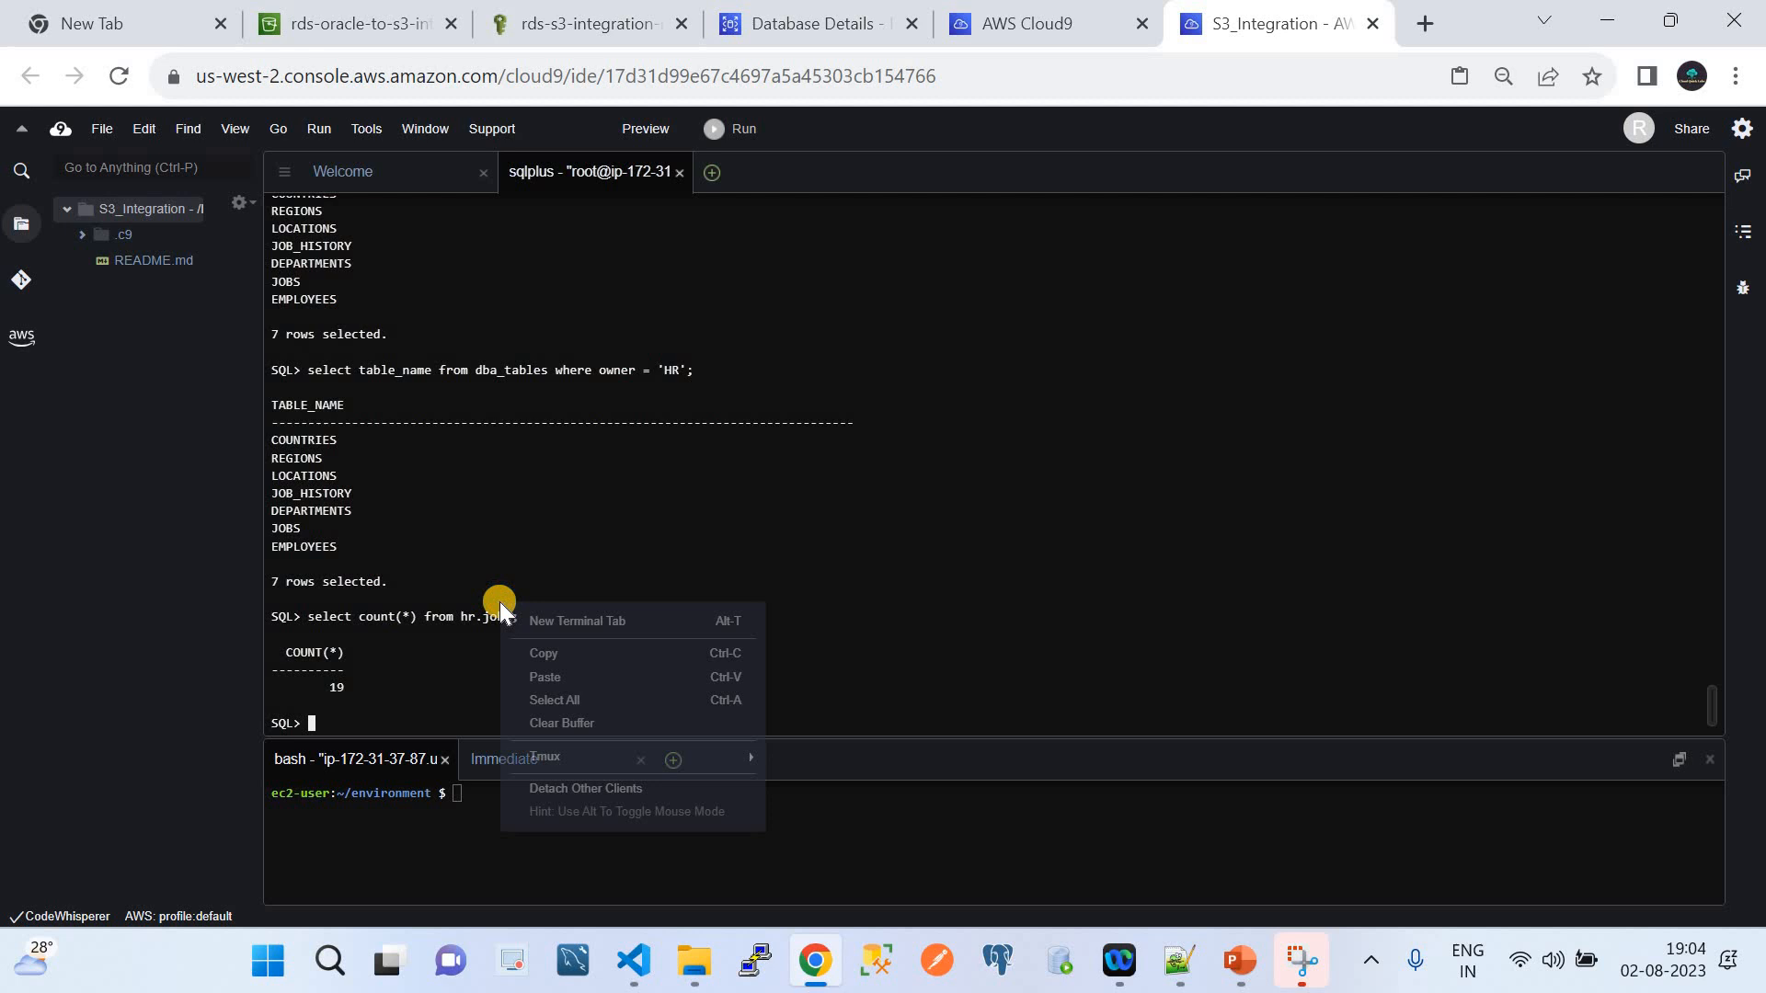
{"action": "left_click", "coordinate": [543, 677]}
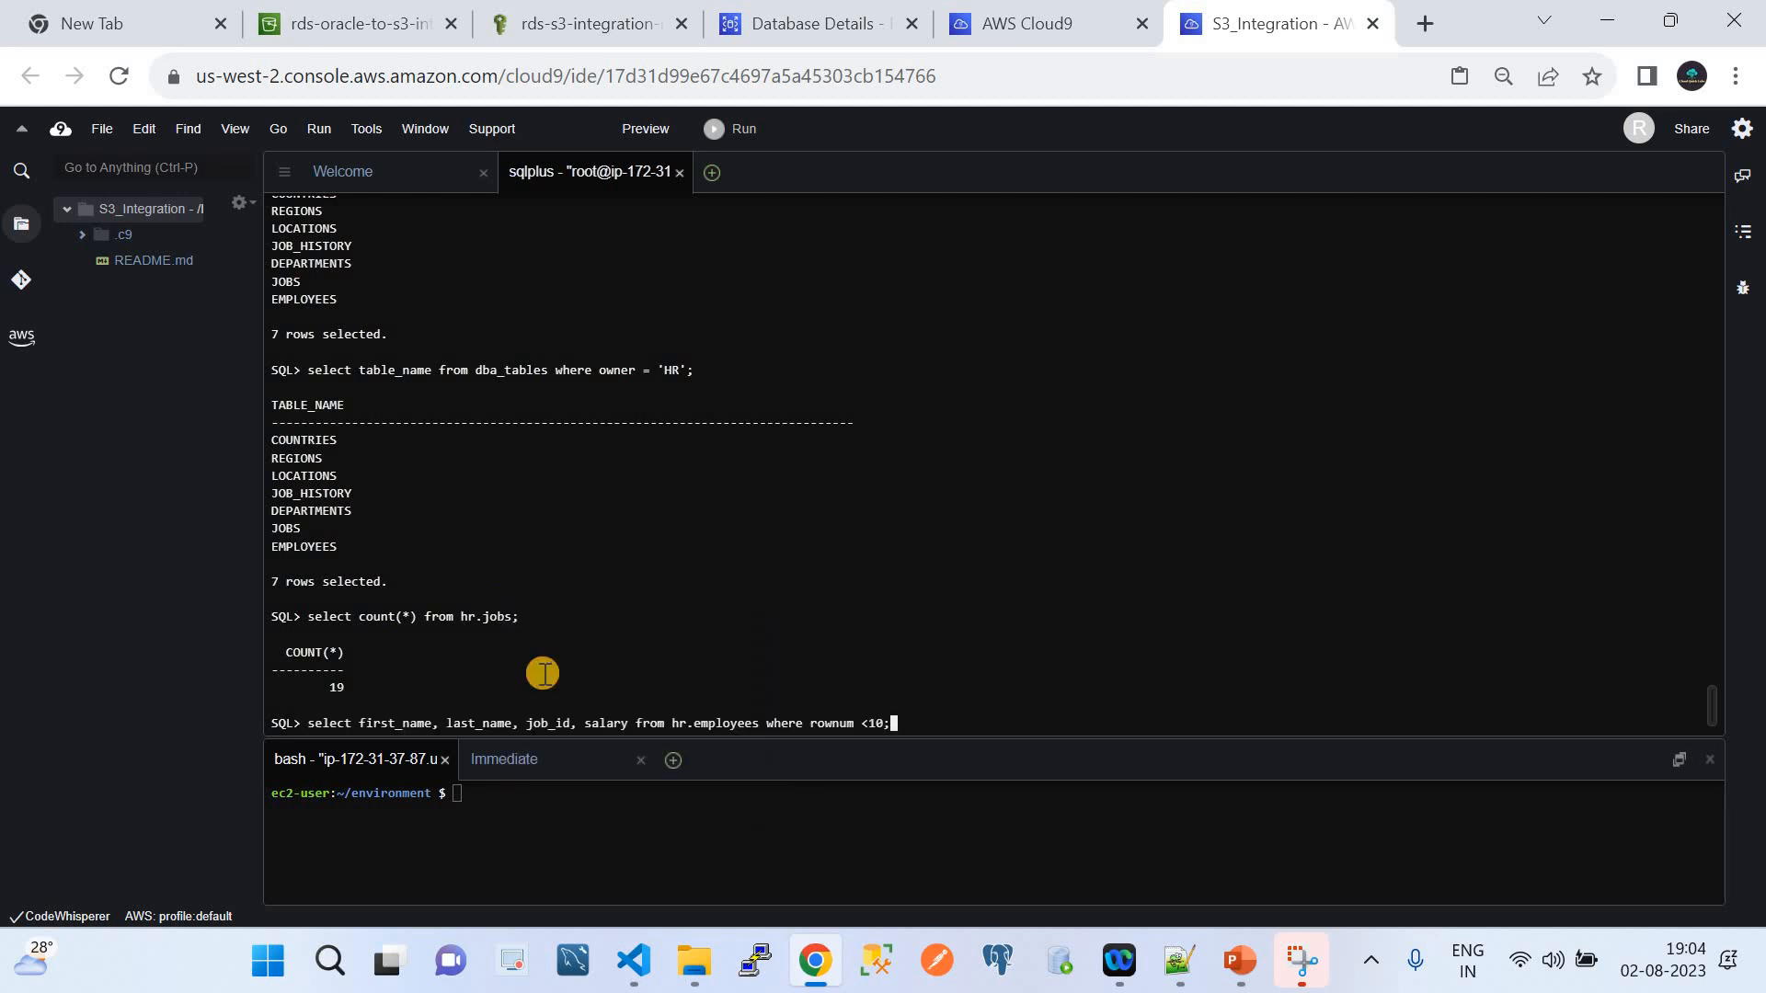
{"action": "key", "text": "Return"}
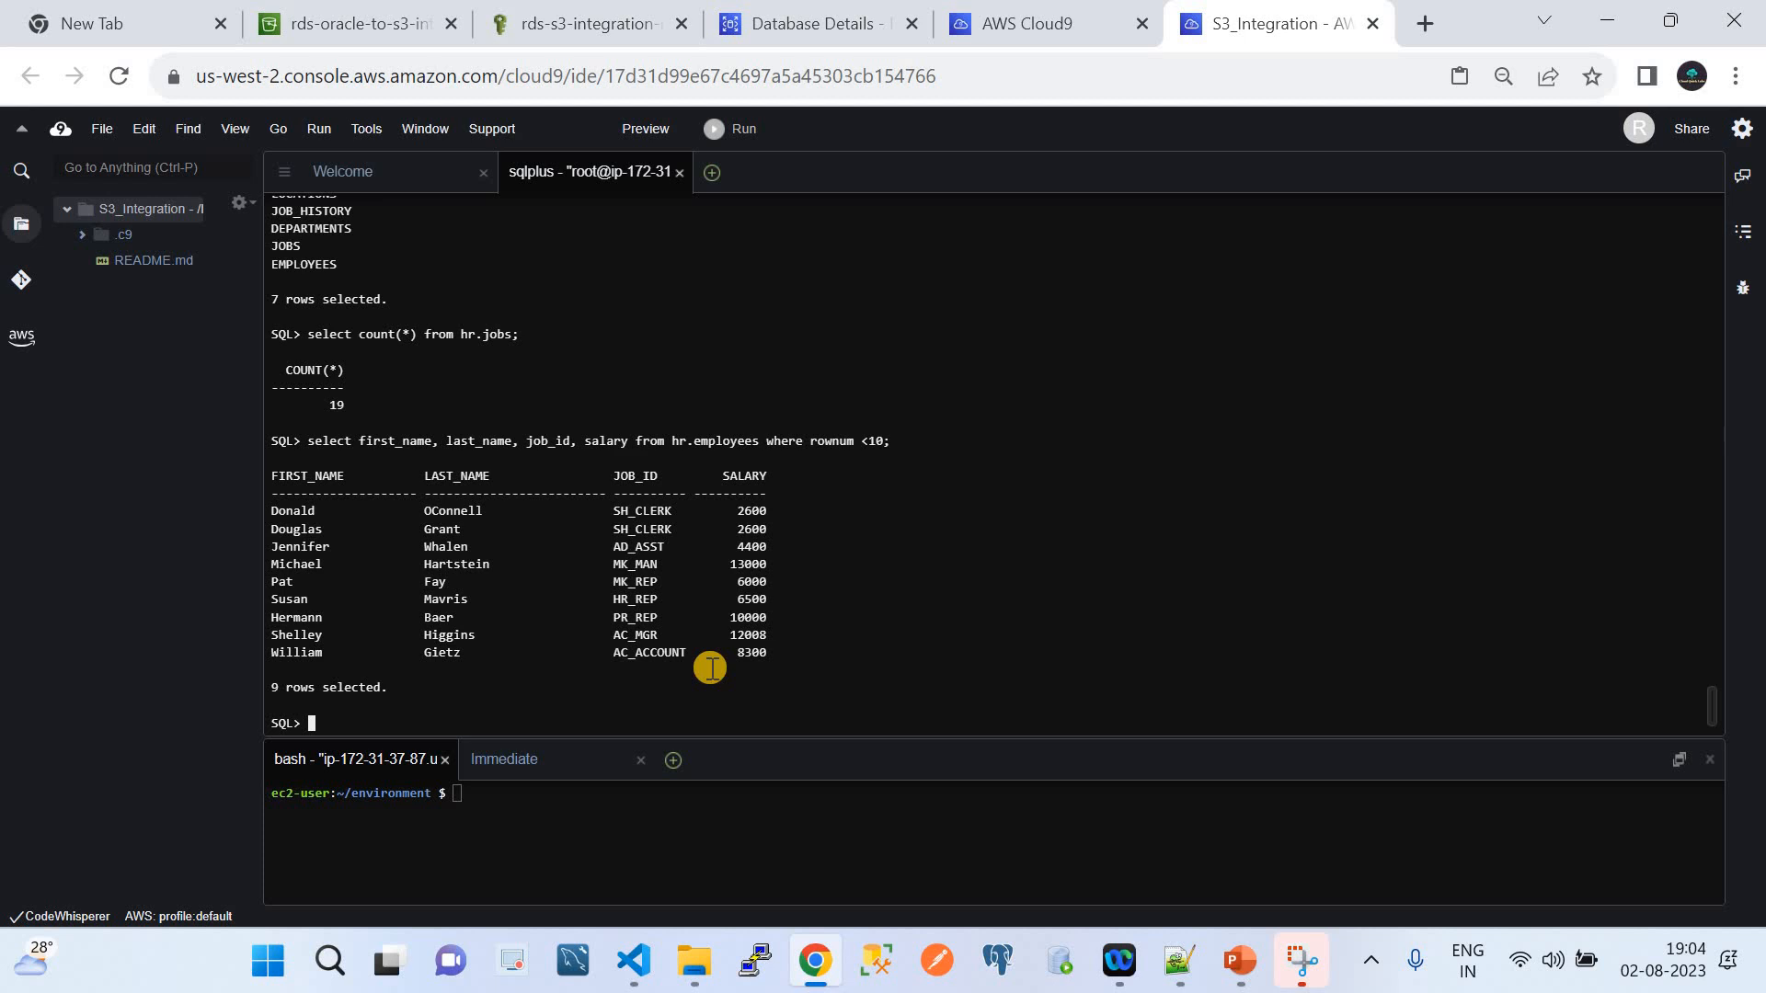
{"action": "type", "text": "sel"}
{"action": "type", "text": "ect"}
{"action": "type", "text": " * from"}
{"action": "type", "text": " hr."}
{"action": "type", "text": "jbos"}
Fix the typos and run select * from hr.jobs, listing all 19 jobs with salary ranges
{"action": "key", "text": "BackSpace"}
{"action": "key", "text": "BackSpace"}
{"action": "key", "text": "BackSpace"}
{"action": "type", "text": "obs"}
{"action": "key", "text": "Return"}
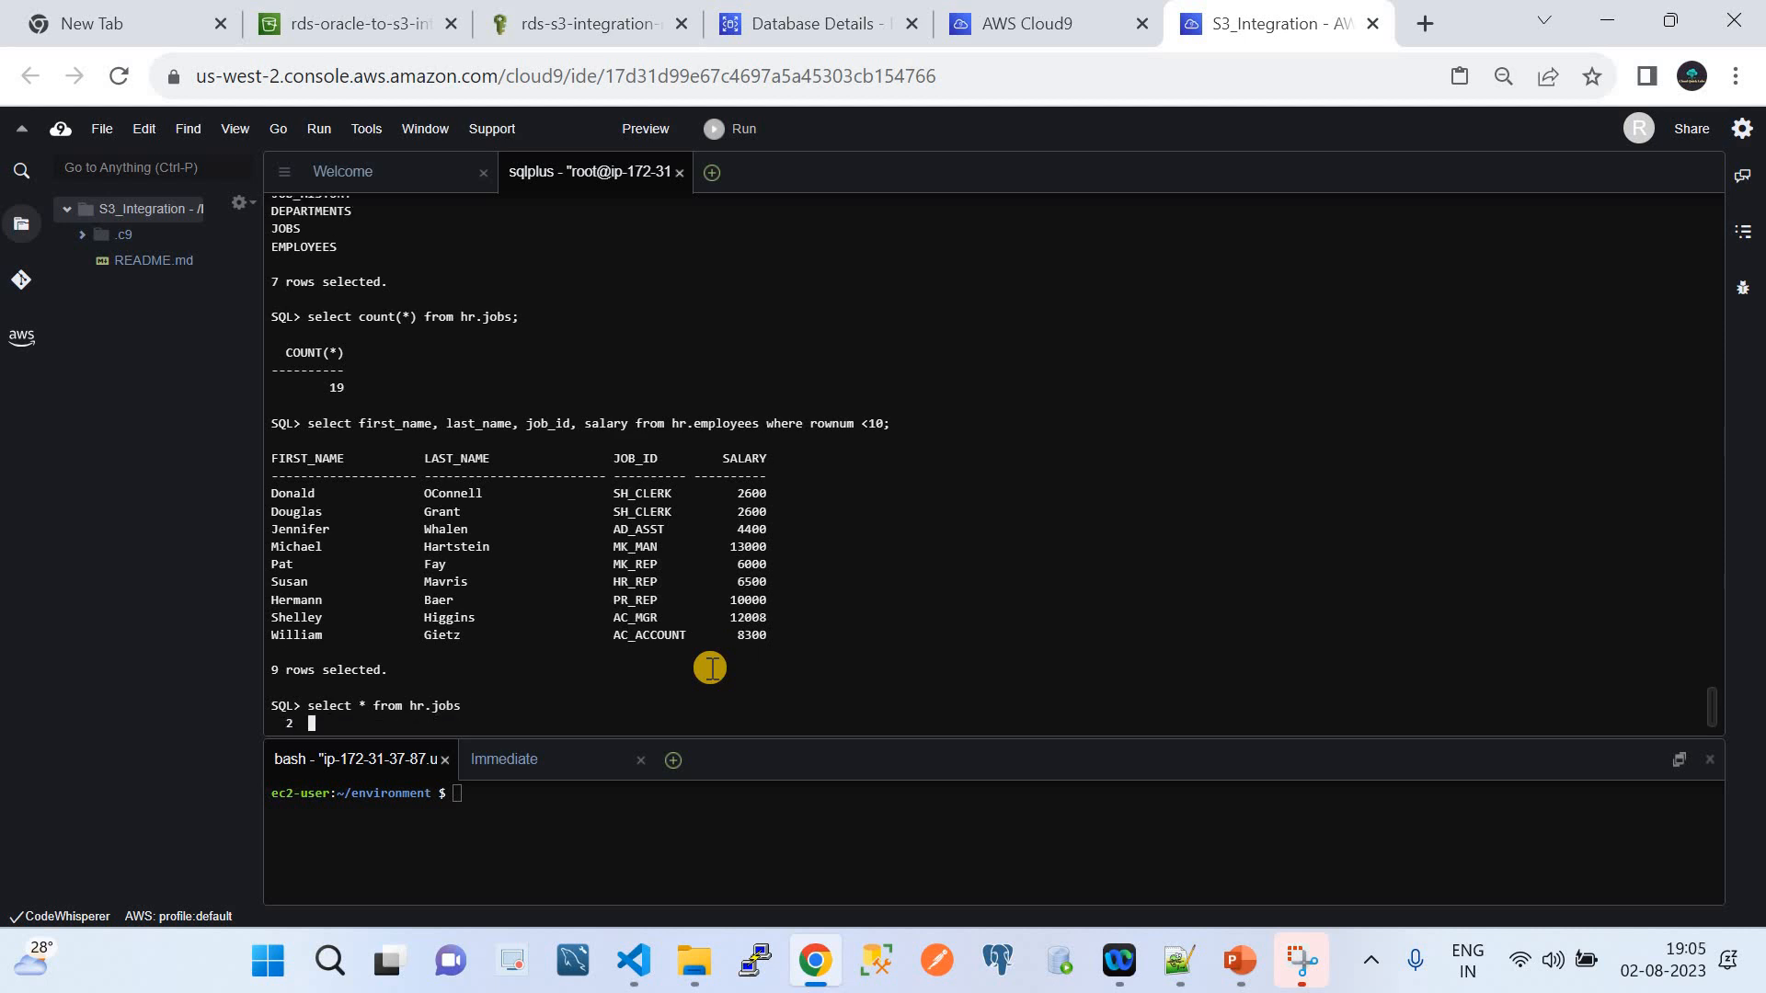
{"action": "key", "text": "Return"}
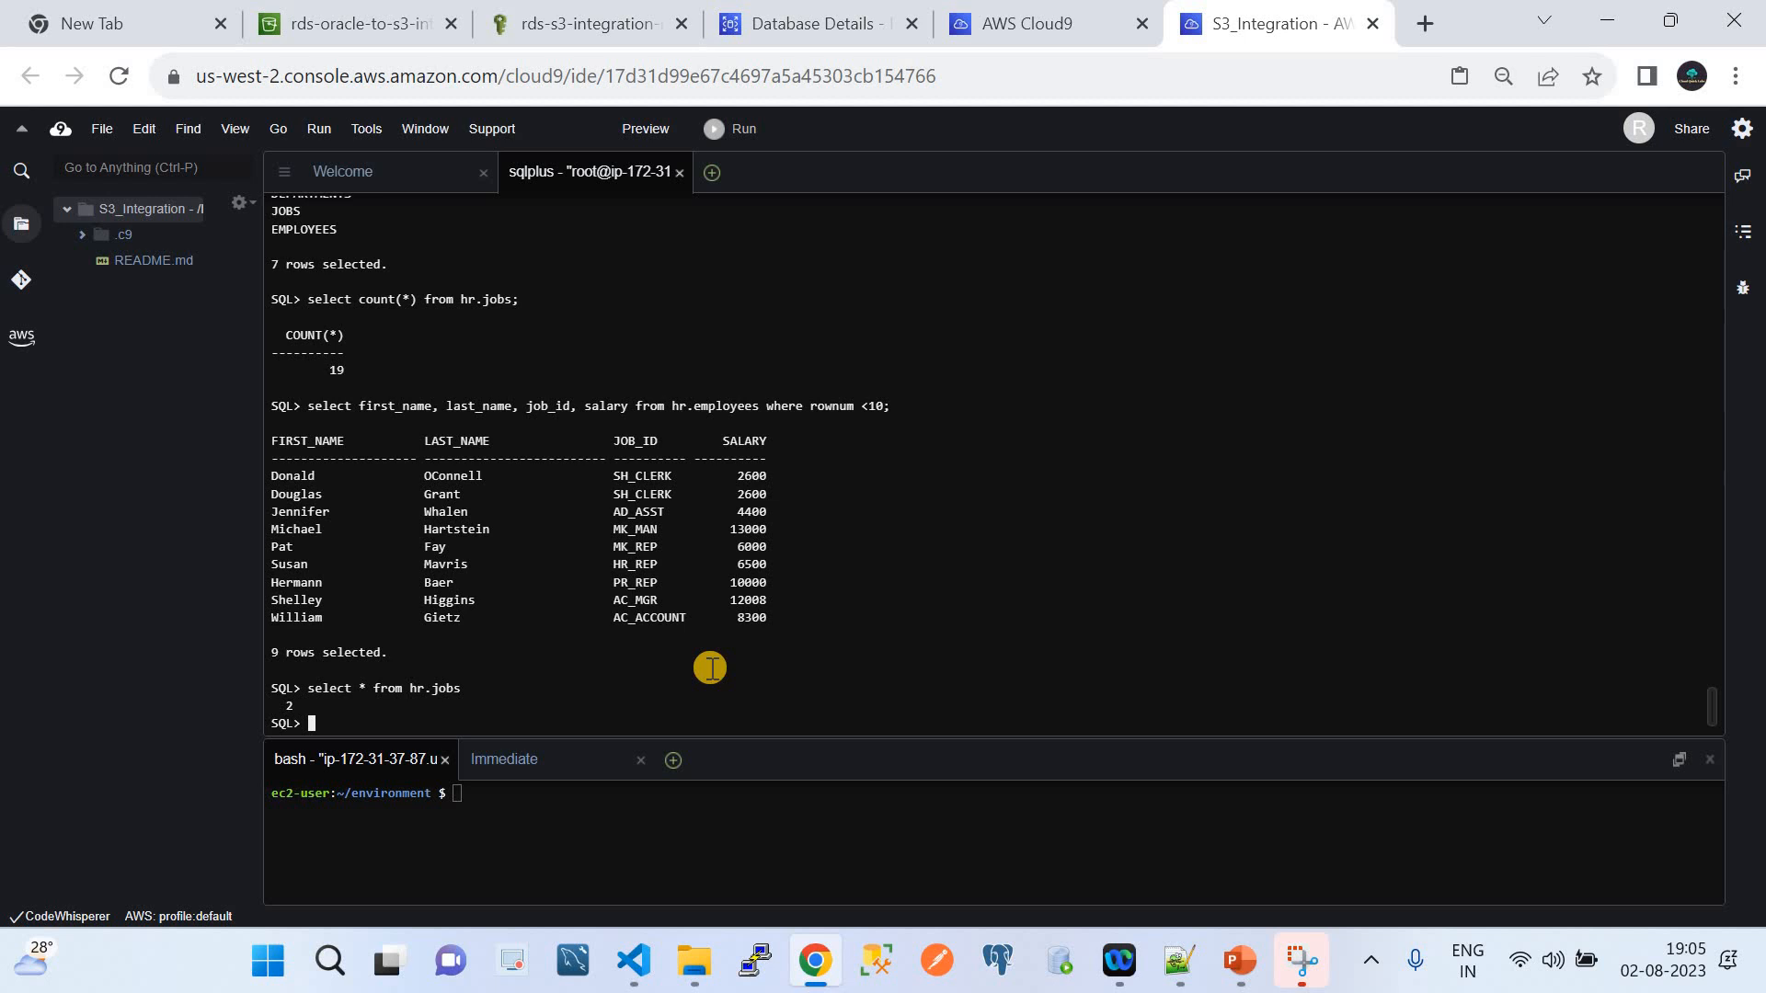
{"action": "key", "text": "Up"}
{"action": "key", "text": "BackSpace"}
{"action": "key", "text": "BackSpace"}
{"action": "key", "text": "BackSpace"}
{"action": "type", "text": "seelct"}
{"action": "key", "text": "BackSpace"}
{"action": "key", "text": "BackSpace"}
{"action": "key", "text": "BackSpace"}
{"action": "key", "text": "BackSpace"}
{"action": "key", "text": "BackSpace"}
{"action": "type", "text": "elect"}
{"action": "type", "text": " * fr"}
{"action": "type", "text": "om hr."}
{"action": "type", "text": "jobs"}
{"action": "type", "text": ":"}
{"action": "key", "text": "Return"}
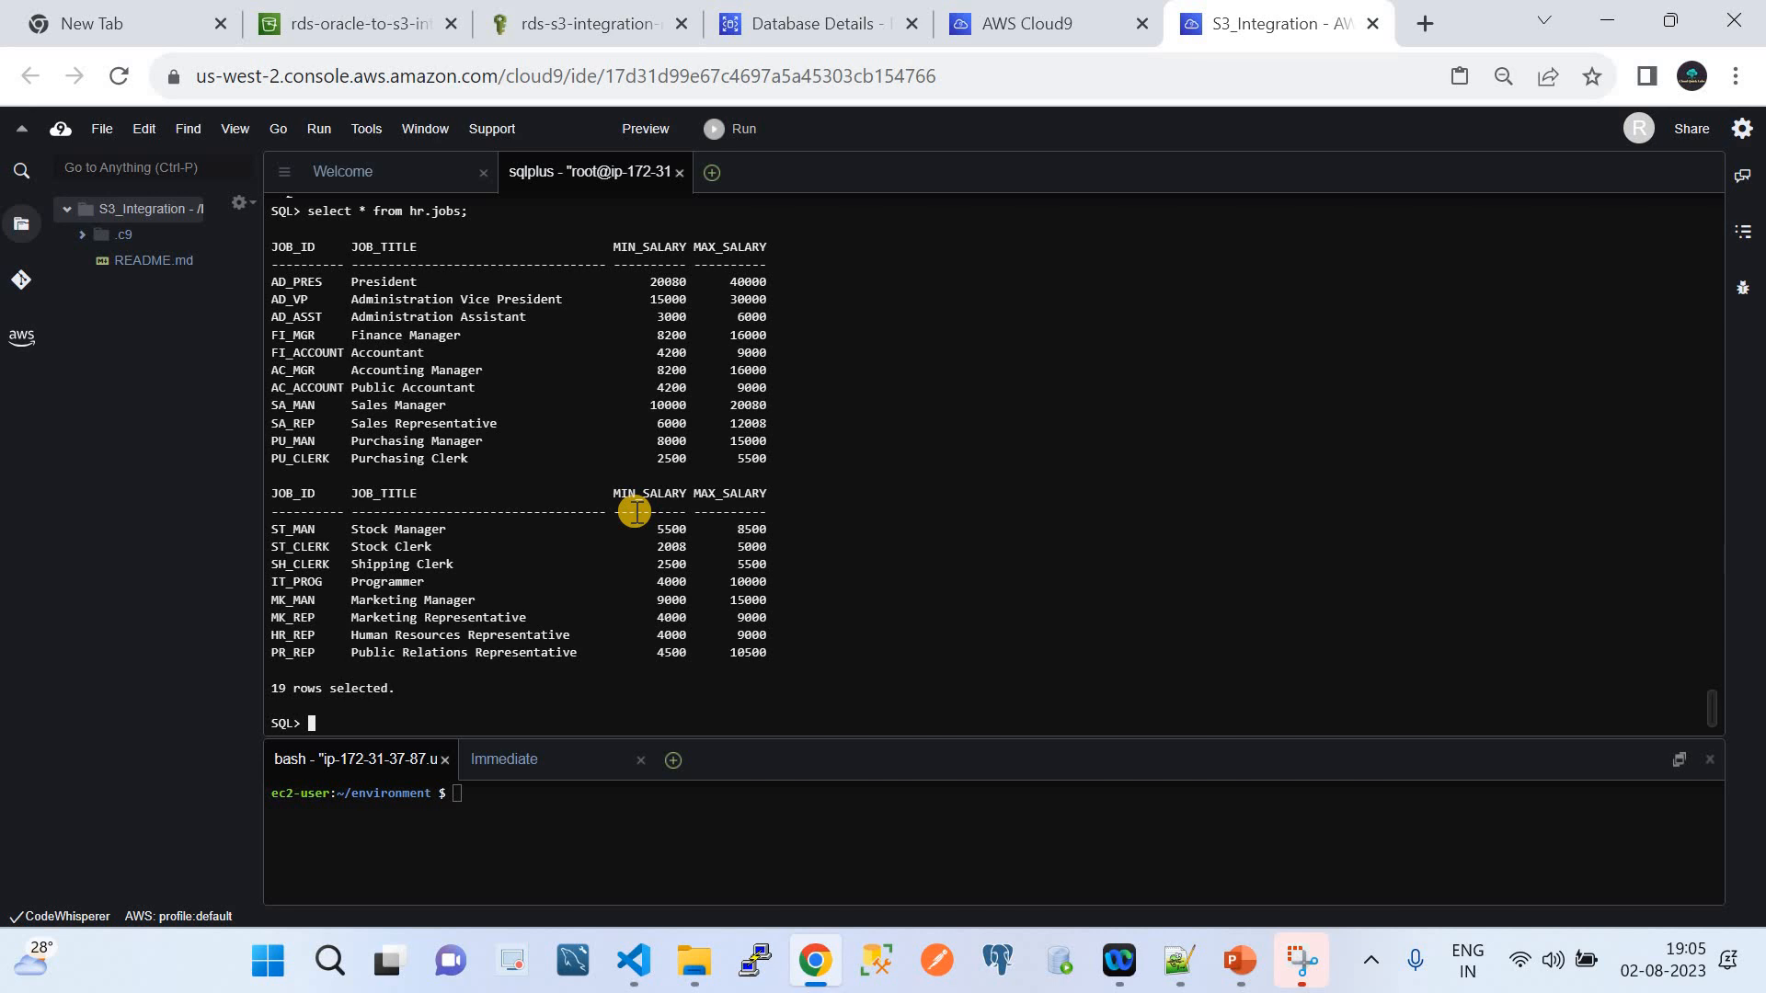
{"action": "left_click", "coordinate": [1240, 962]}
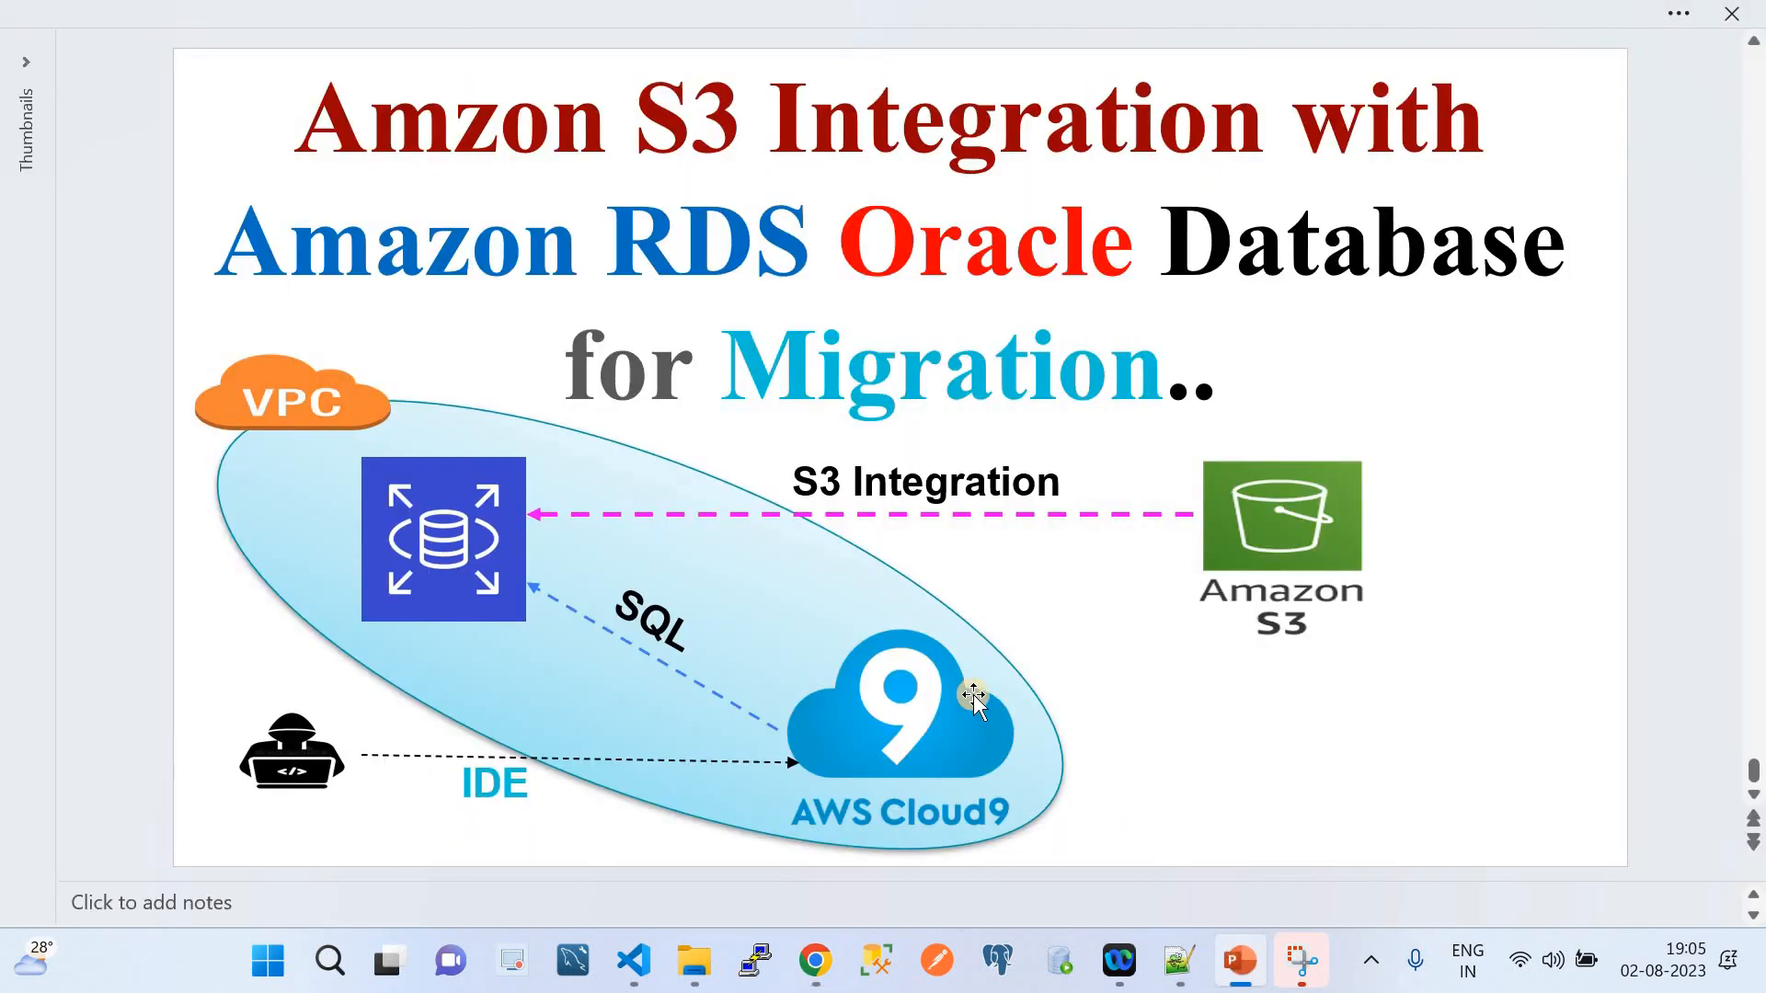